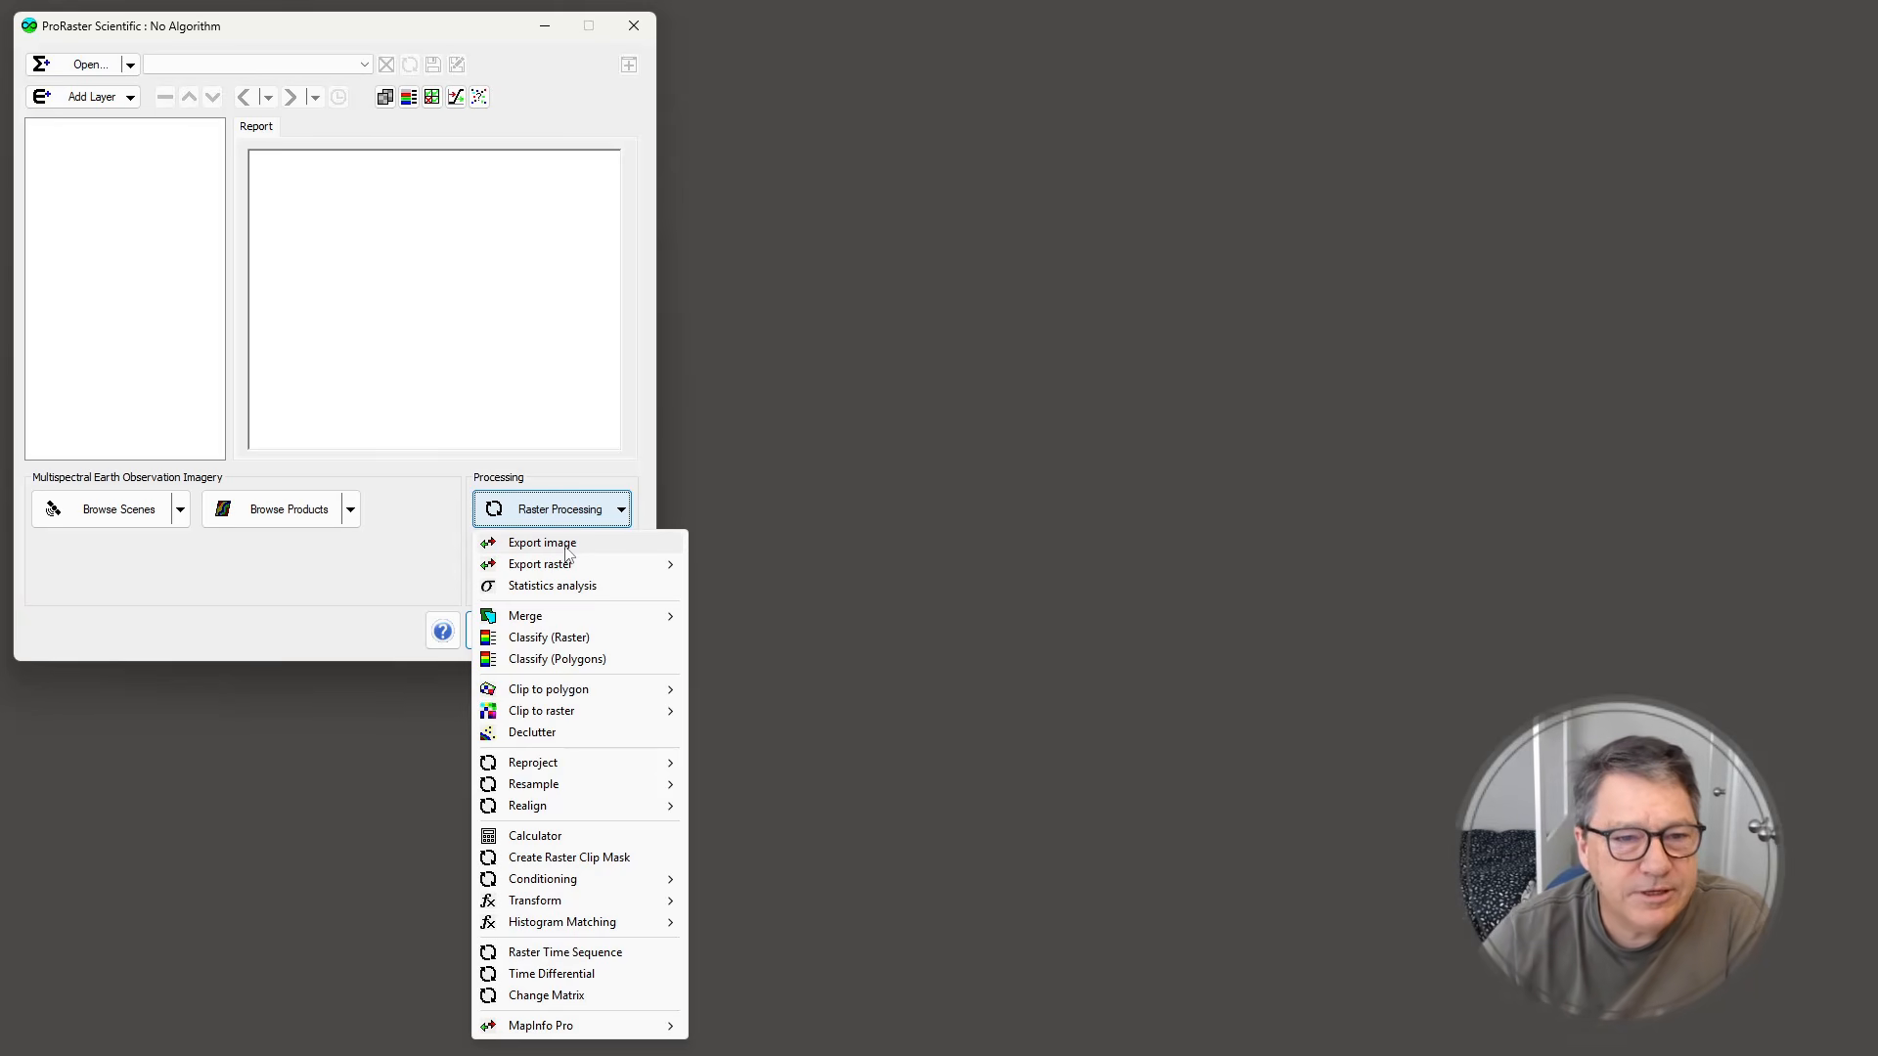
- View the program's version, licence and library acknowledgements in the About information
{"action": "left_click", "coordinate": [435, 21]}
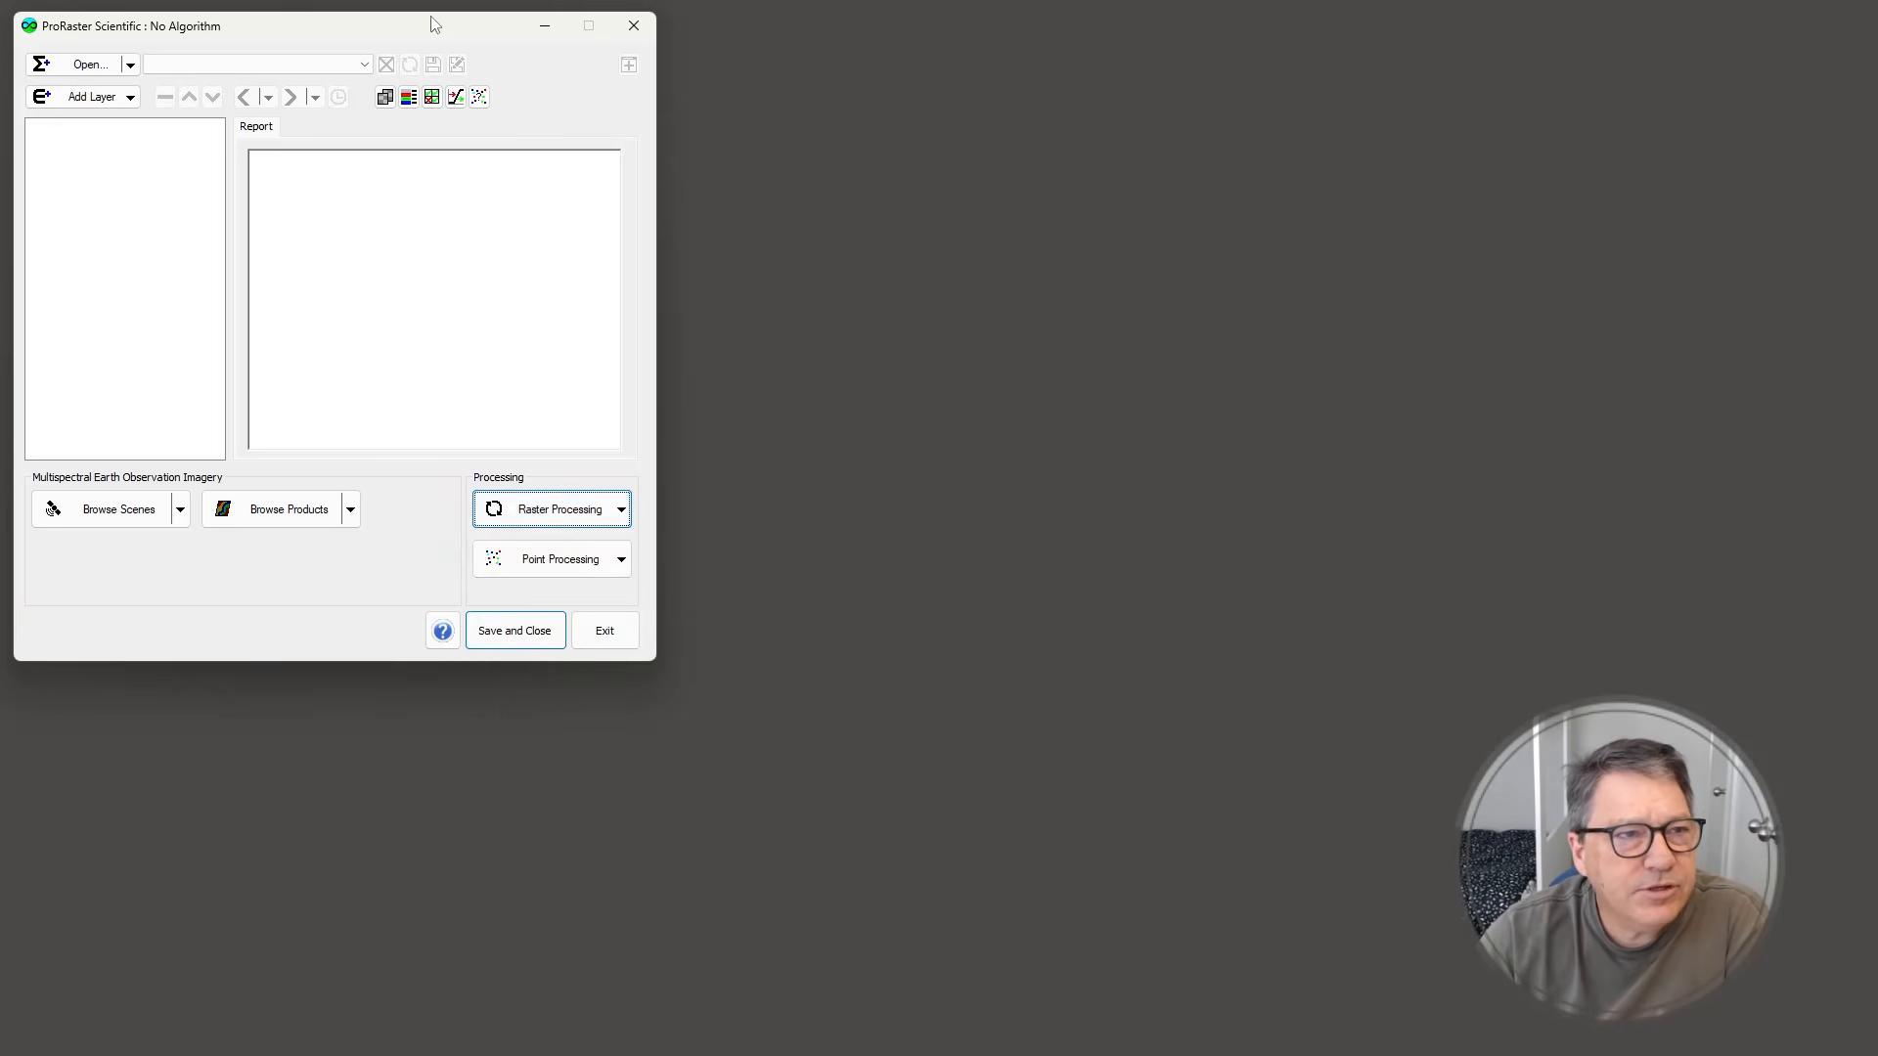
{"action": "left_click", "coordinate": [24, 26]}
{"action": "left_click", "coordinate": [93, 247]}
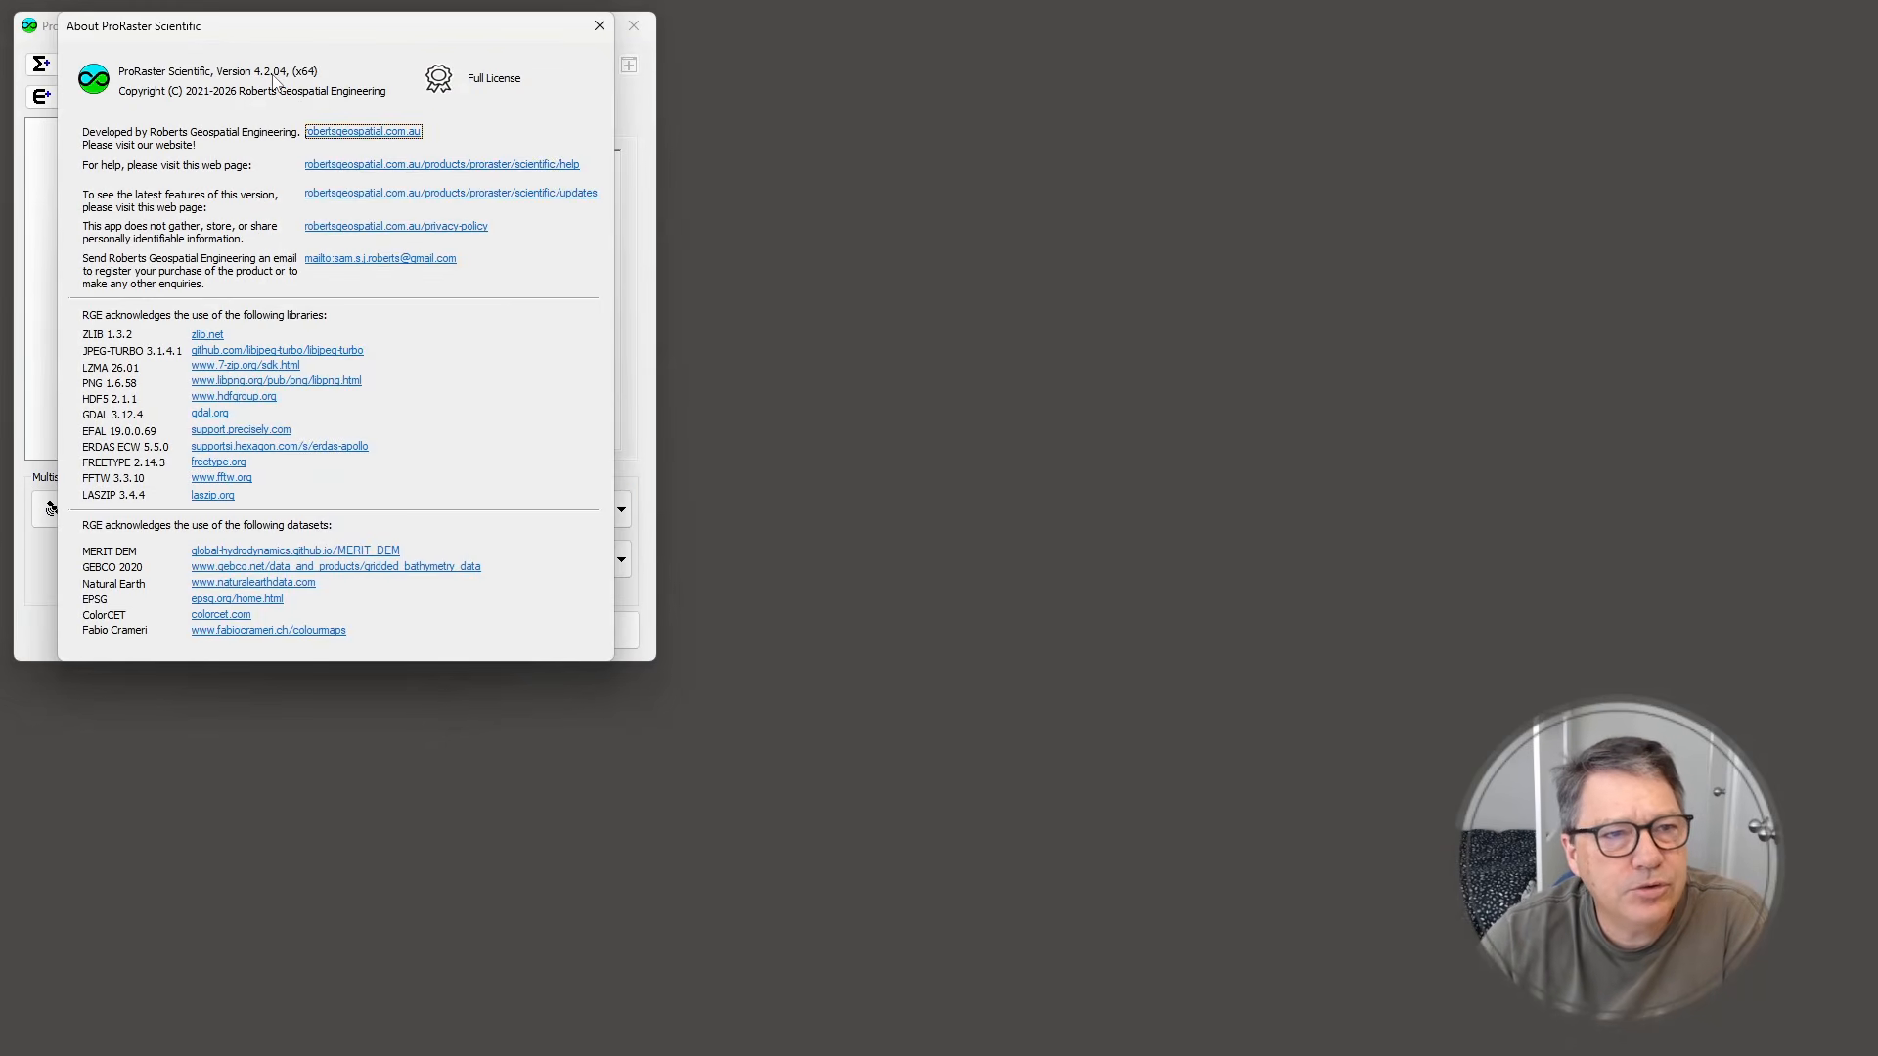
{"action": "left_click", "coordinate": [599, 25]}
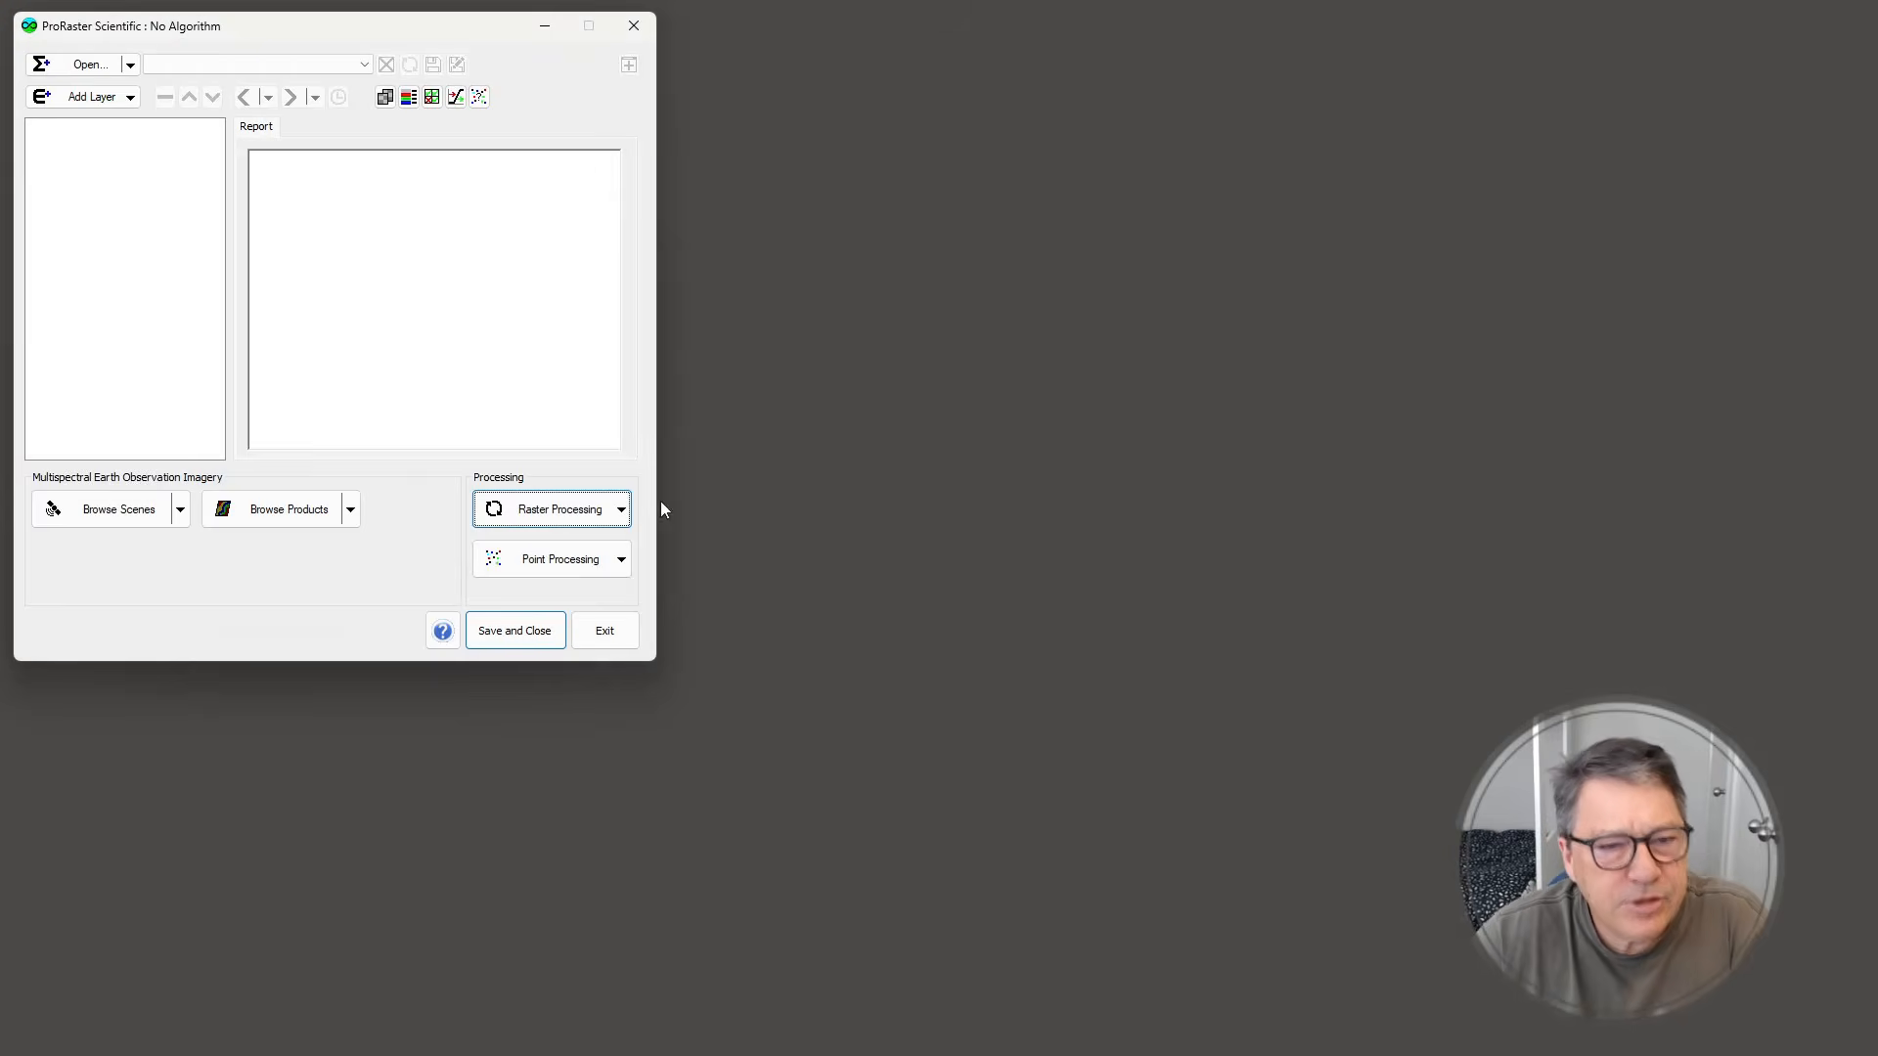
- Try to export an image with no rendering algorithm loaded
{"action": "left_click", "coordinate": [612, 509]}
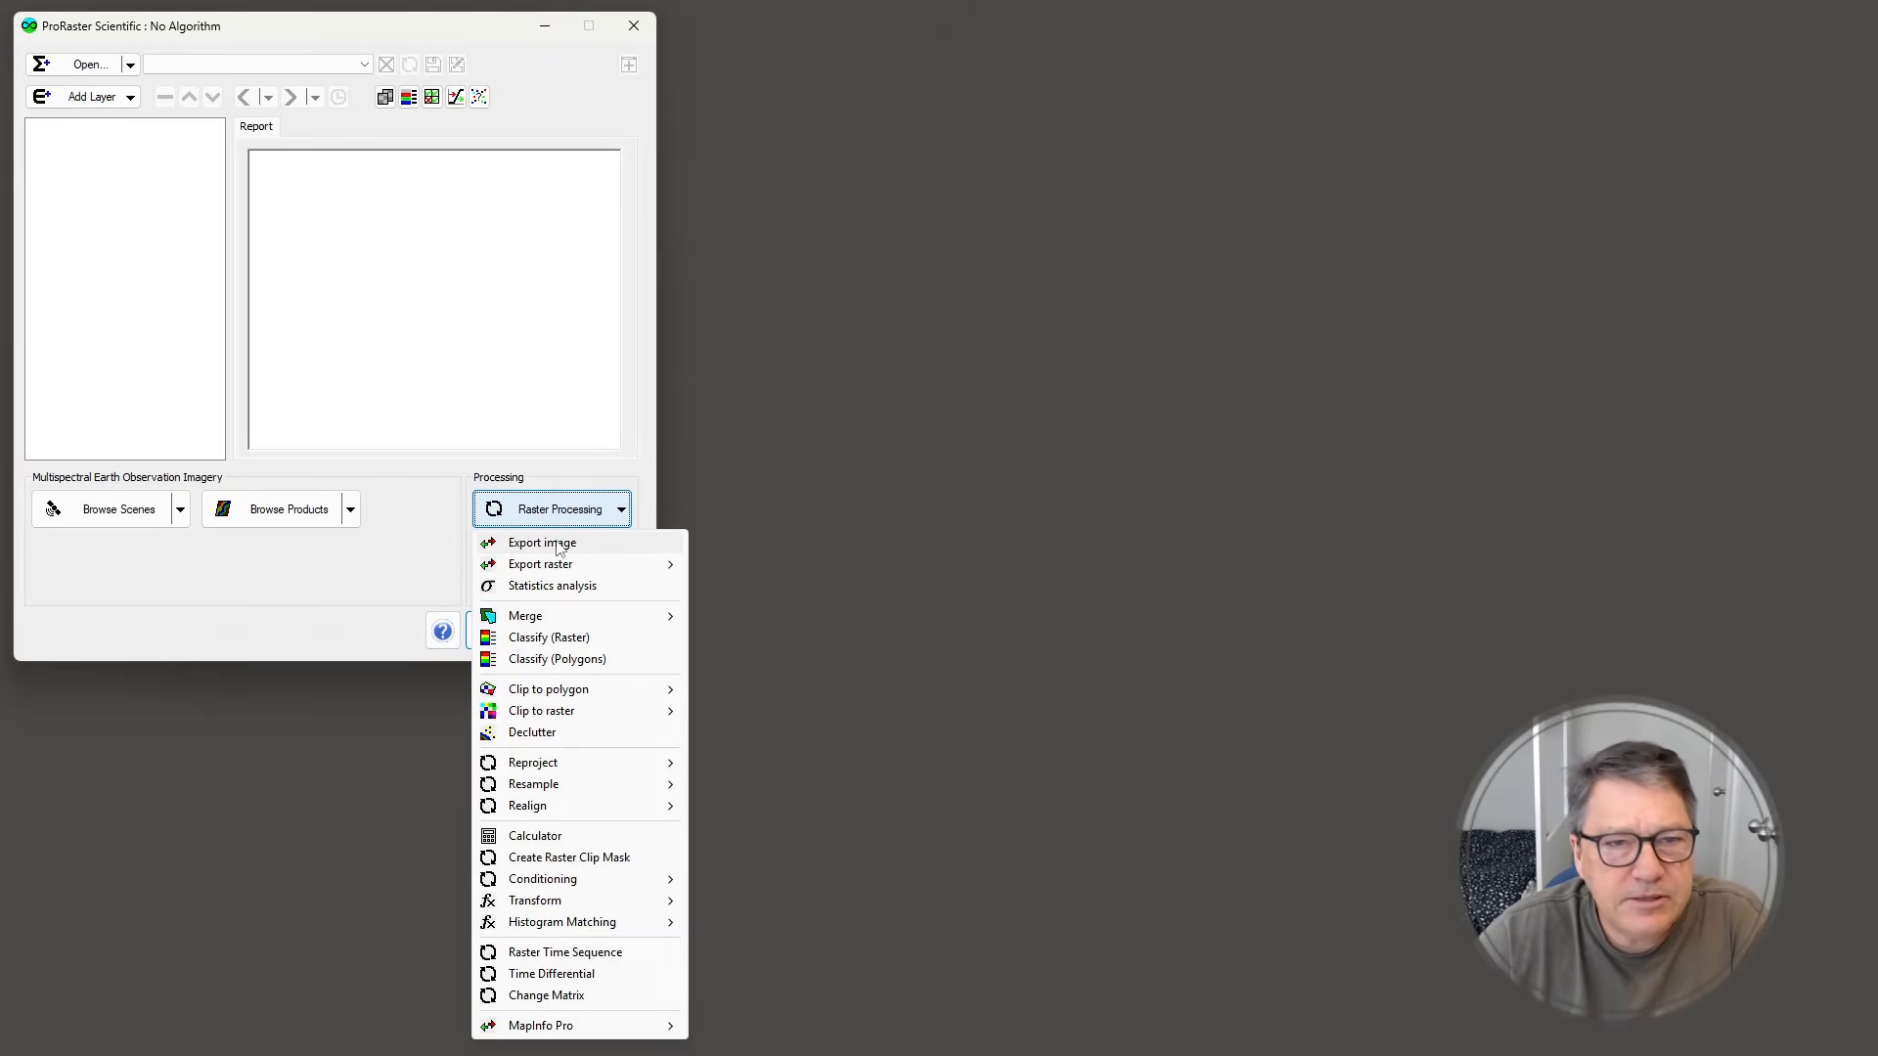
{"action": "left_click", "coordinate": [561, 544]}
{"action": "left_click_drag", "start_coordinate": [326, 288], "coordinate": [778, 291]}
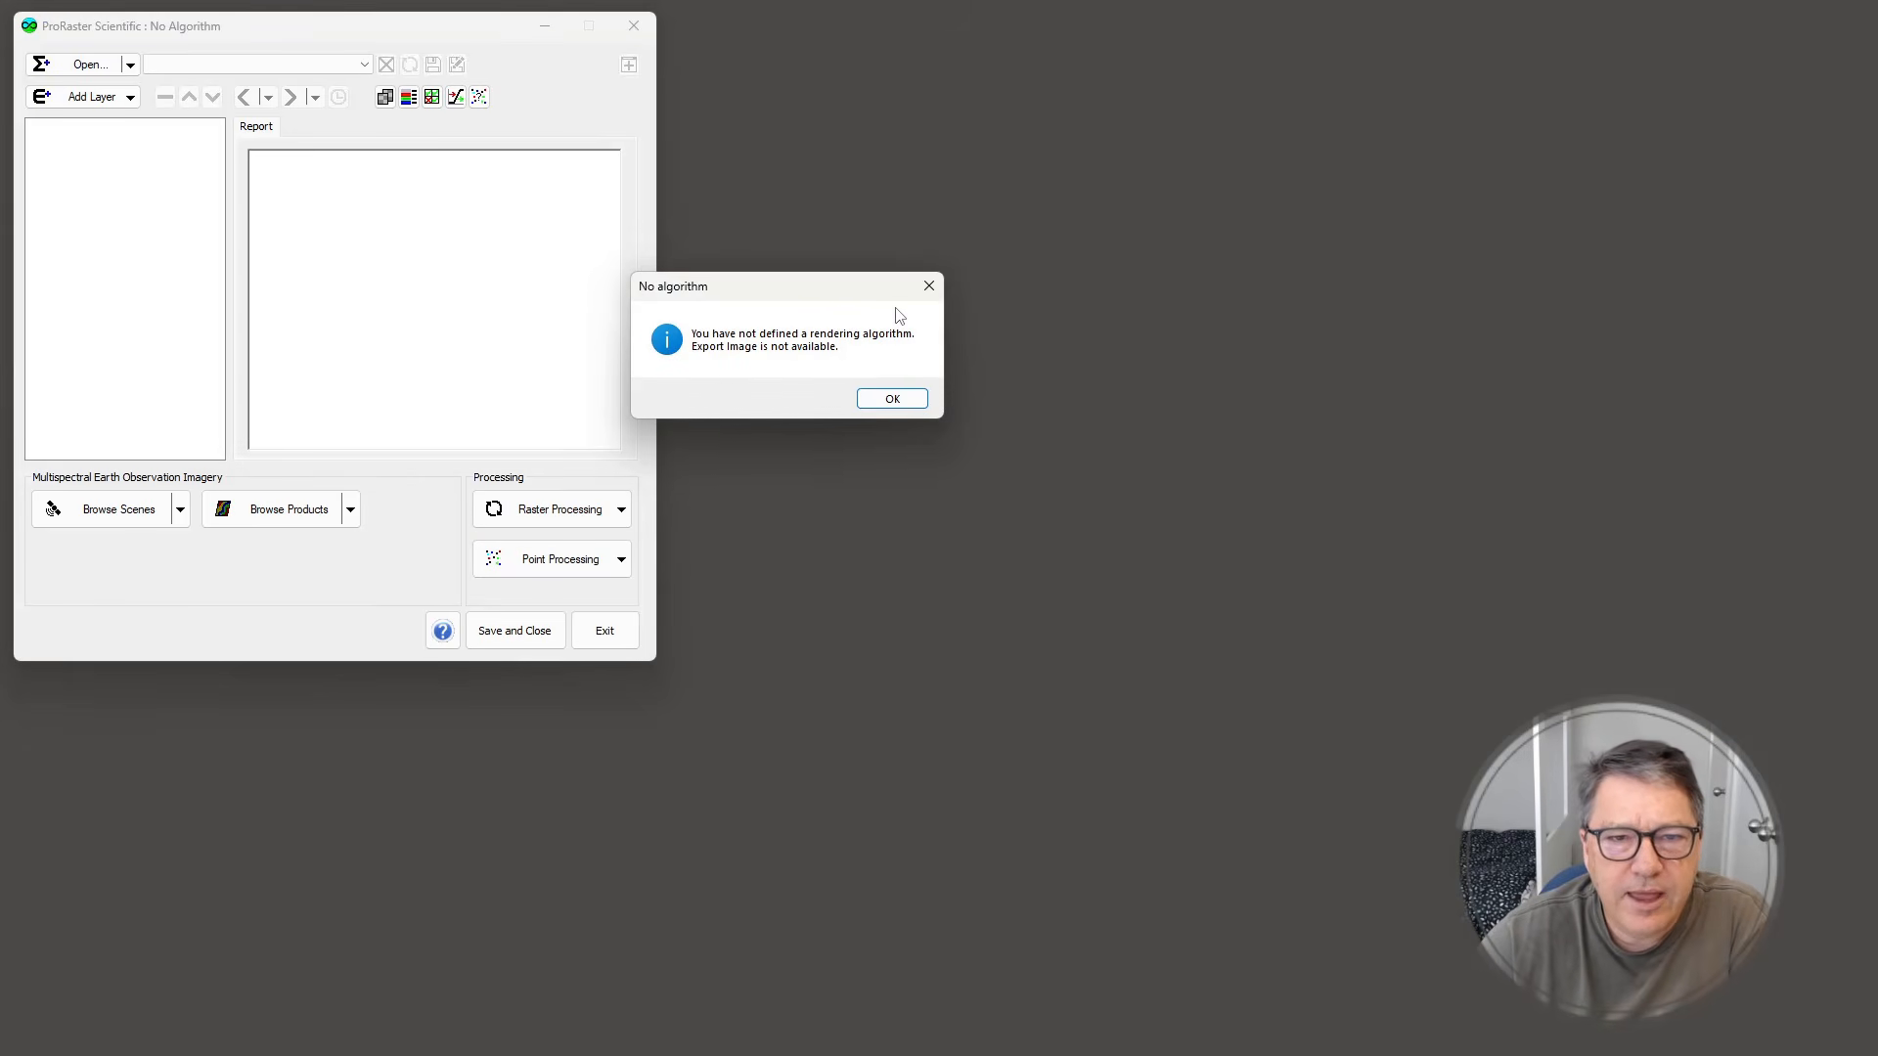
{"action": "left_click", "coordinate": [929, 288]}
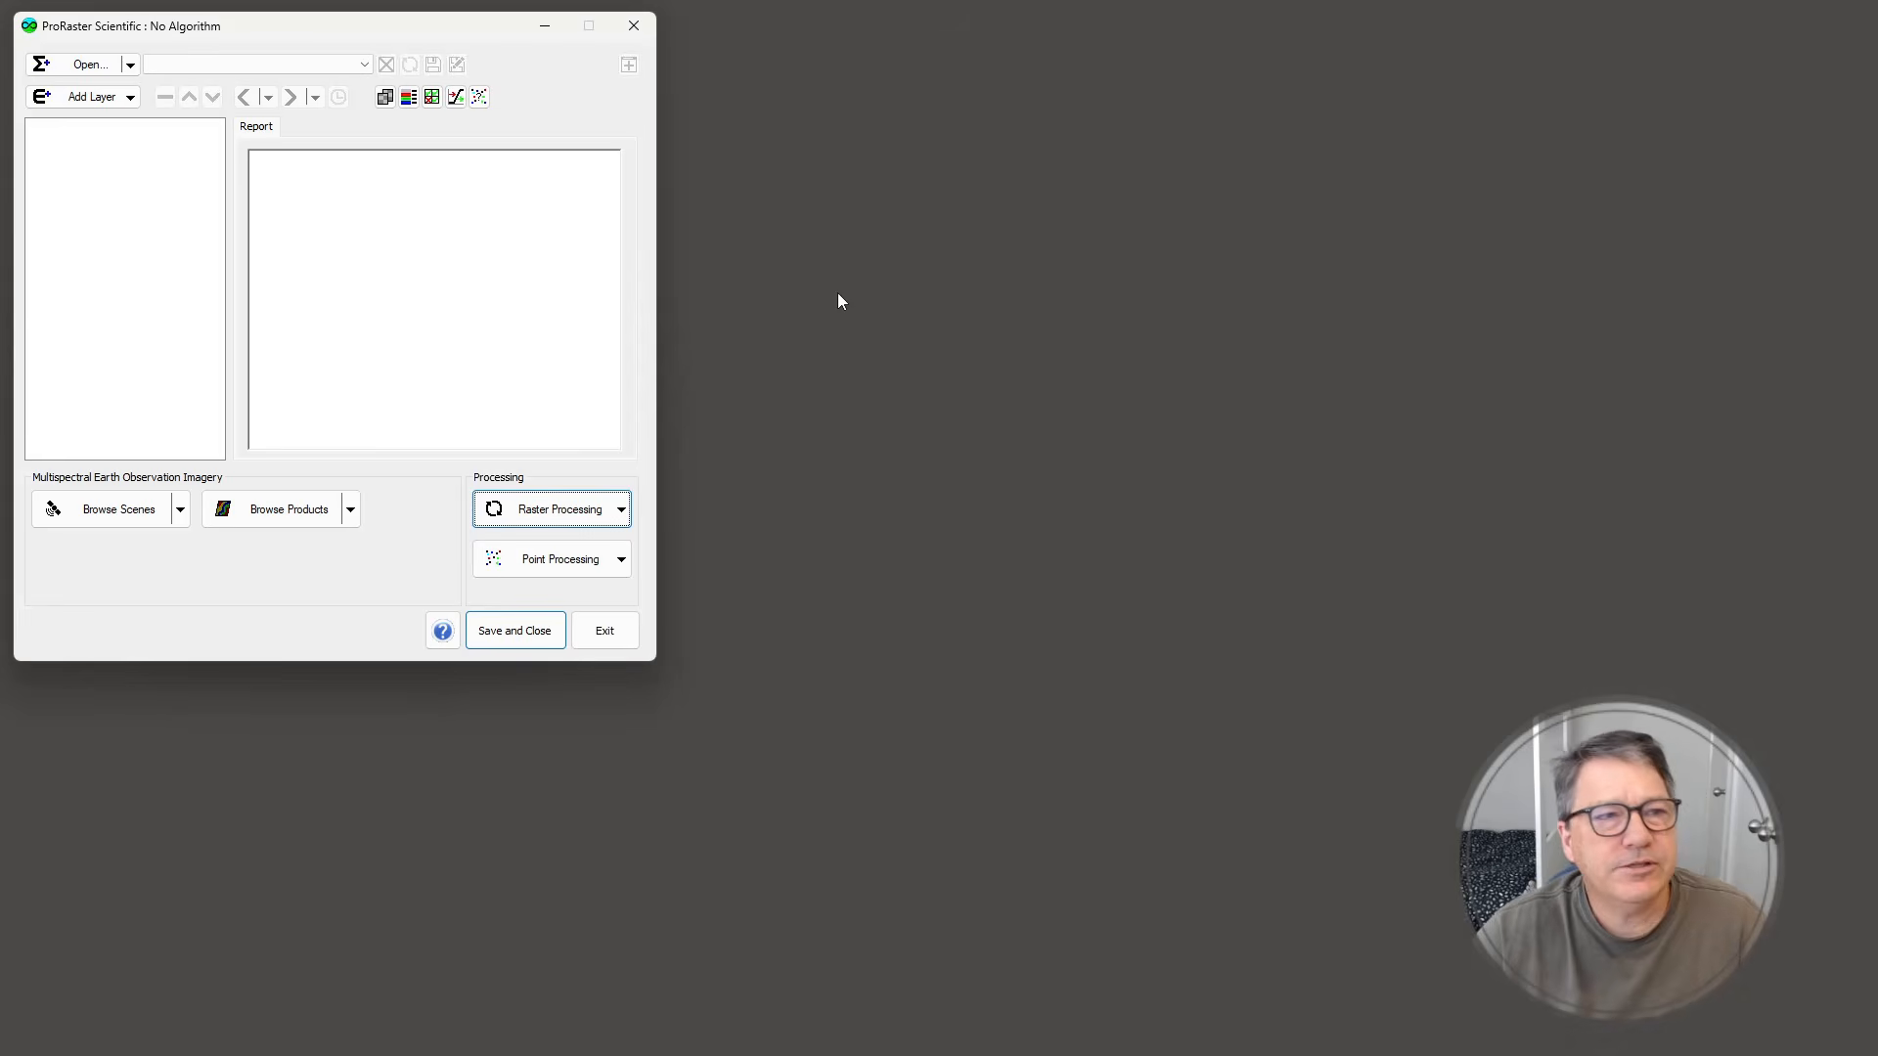
- Create a new algorithm from the GEBCO 2026 raster source
{"action": "left_click", "coordinate": [130, 69]}
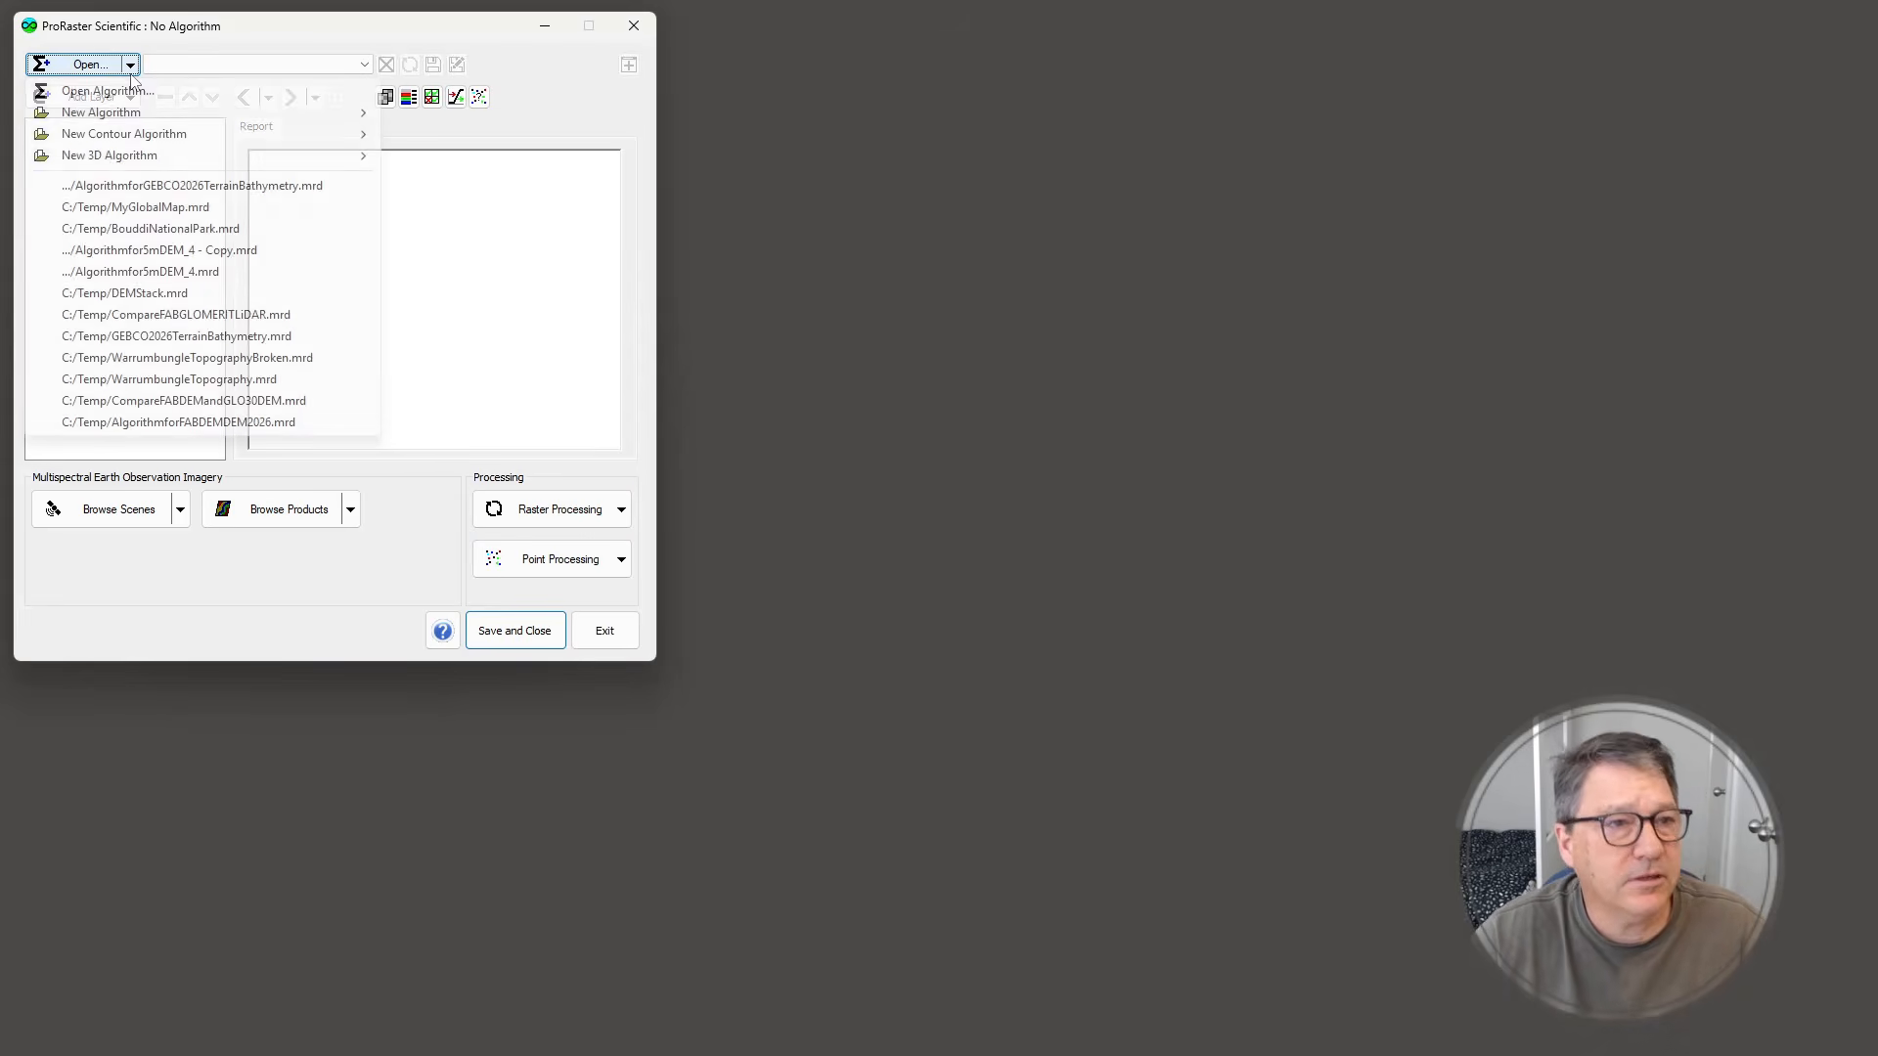
{"action": "mouse_move", "coordinate": [137, 115]}
{"action": "left_click", "coordinate": [443, 136]}
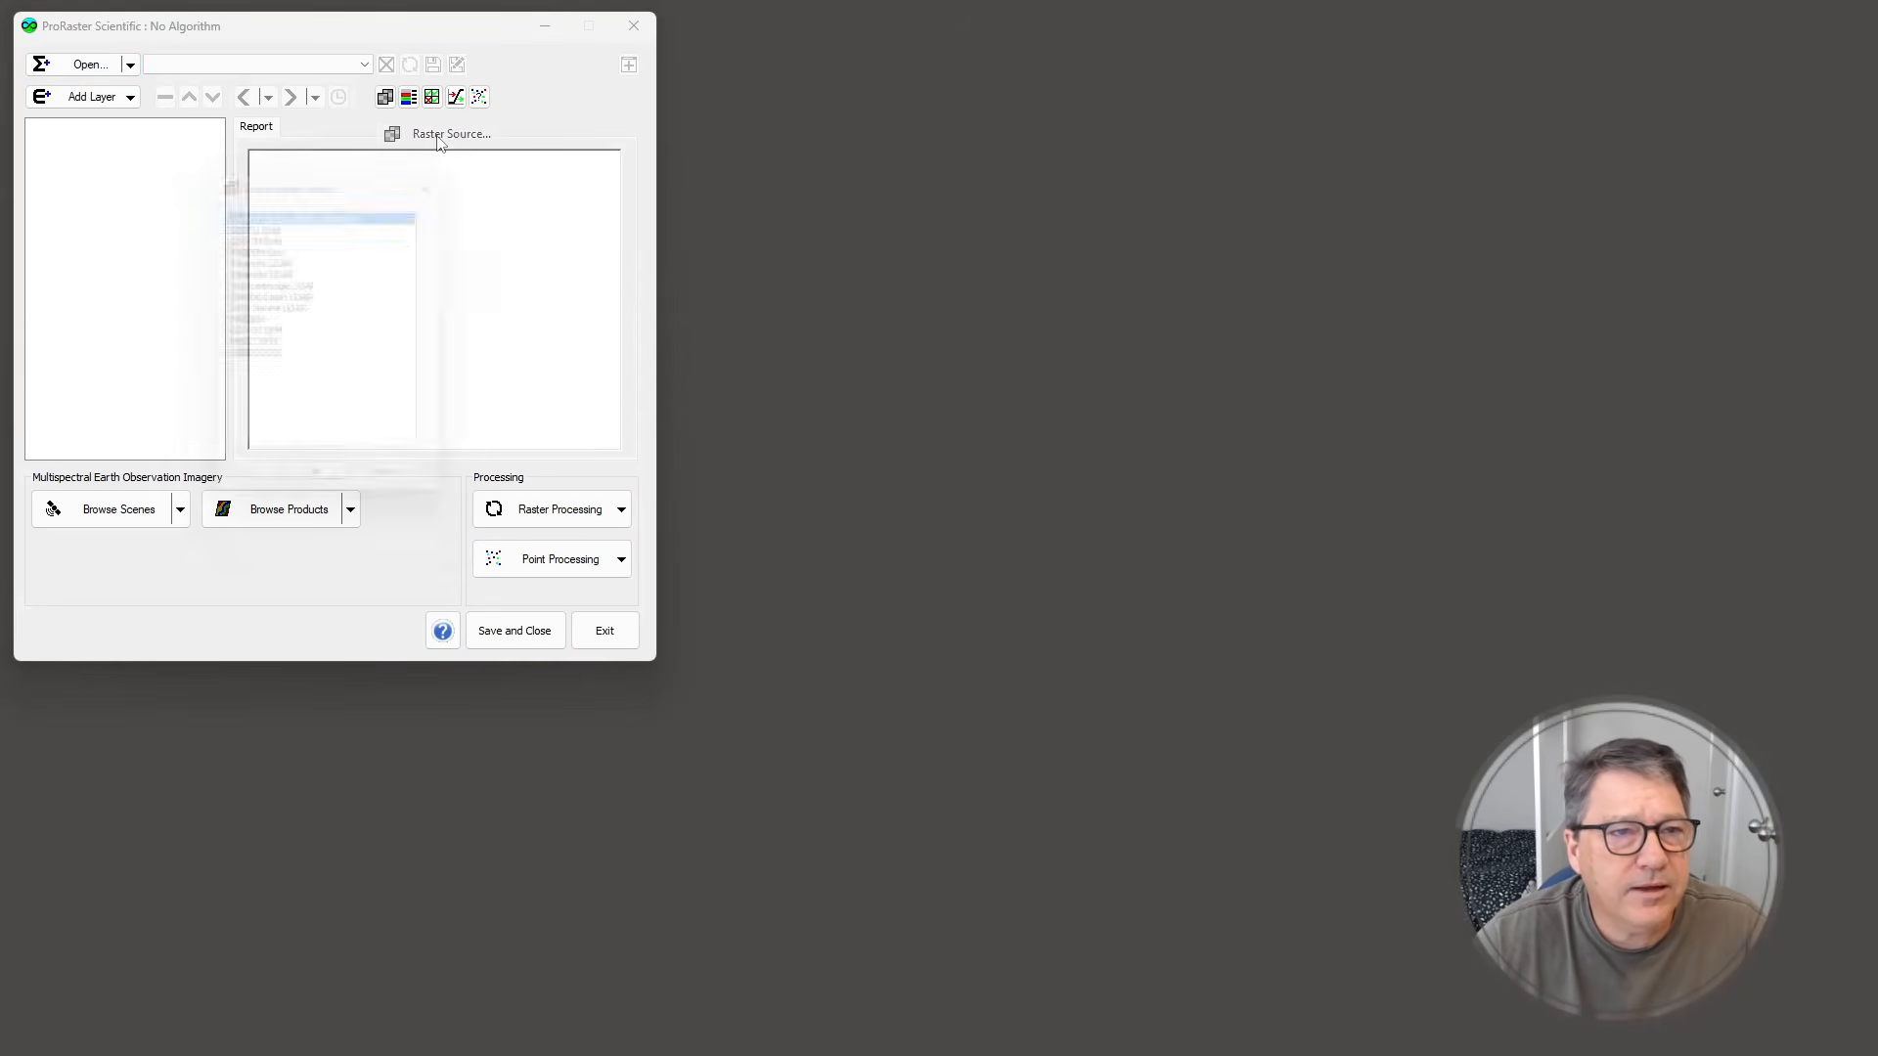
{"action": "double_click", "coordinate": [260, 360]}
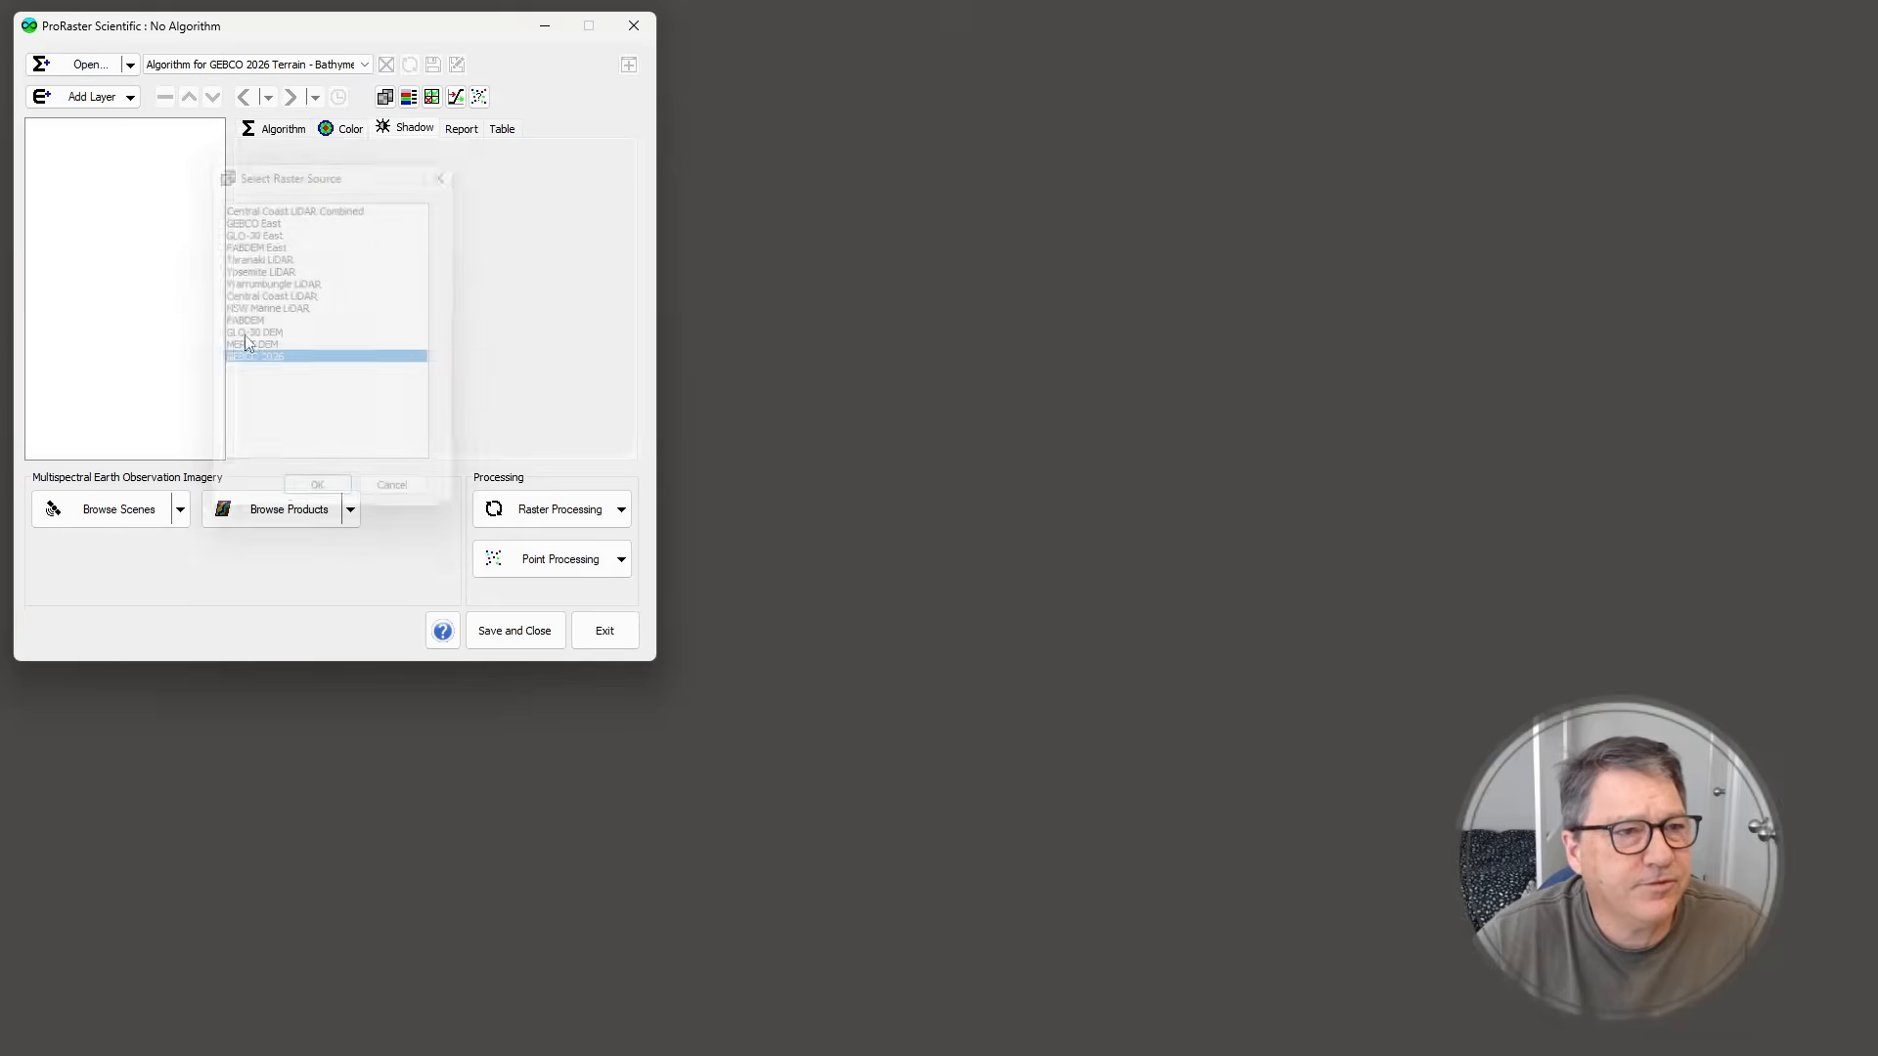
- Apply the system color map atlas to the Color component of the LUT Color layer
{"action": "left_click", "coordinate": [97, 157]}
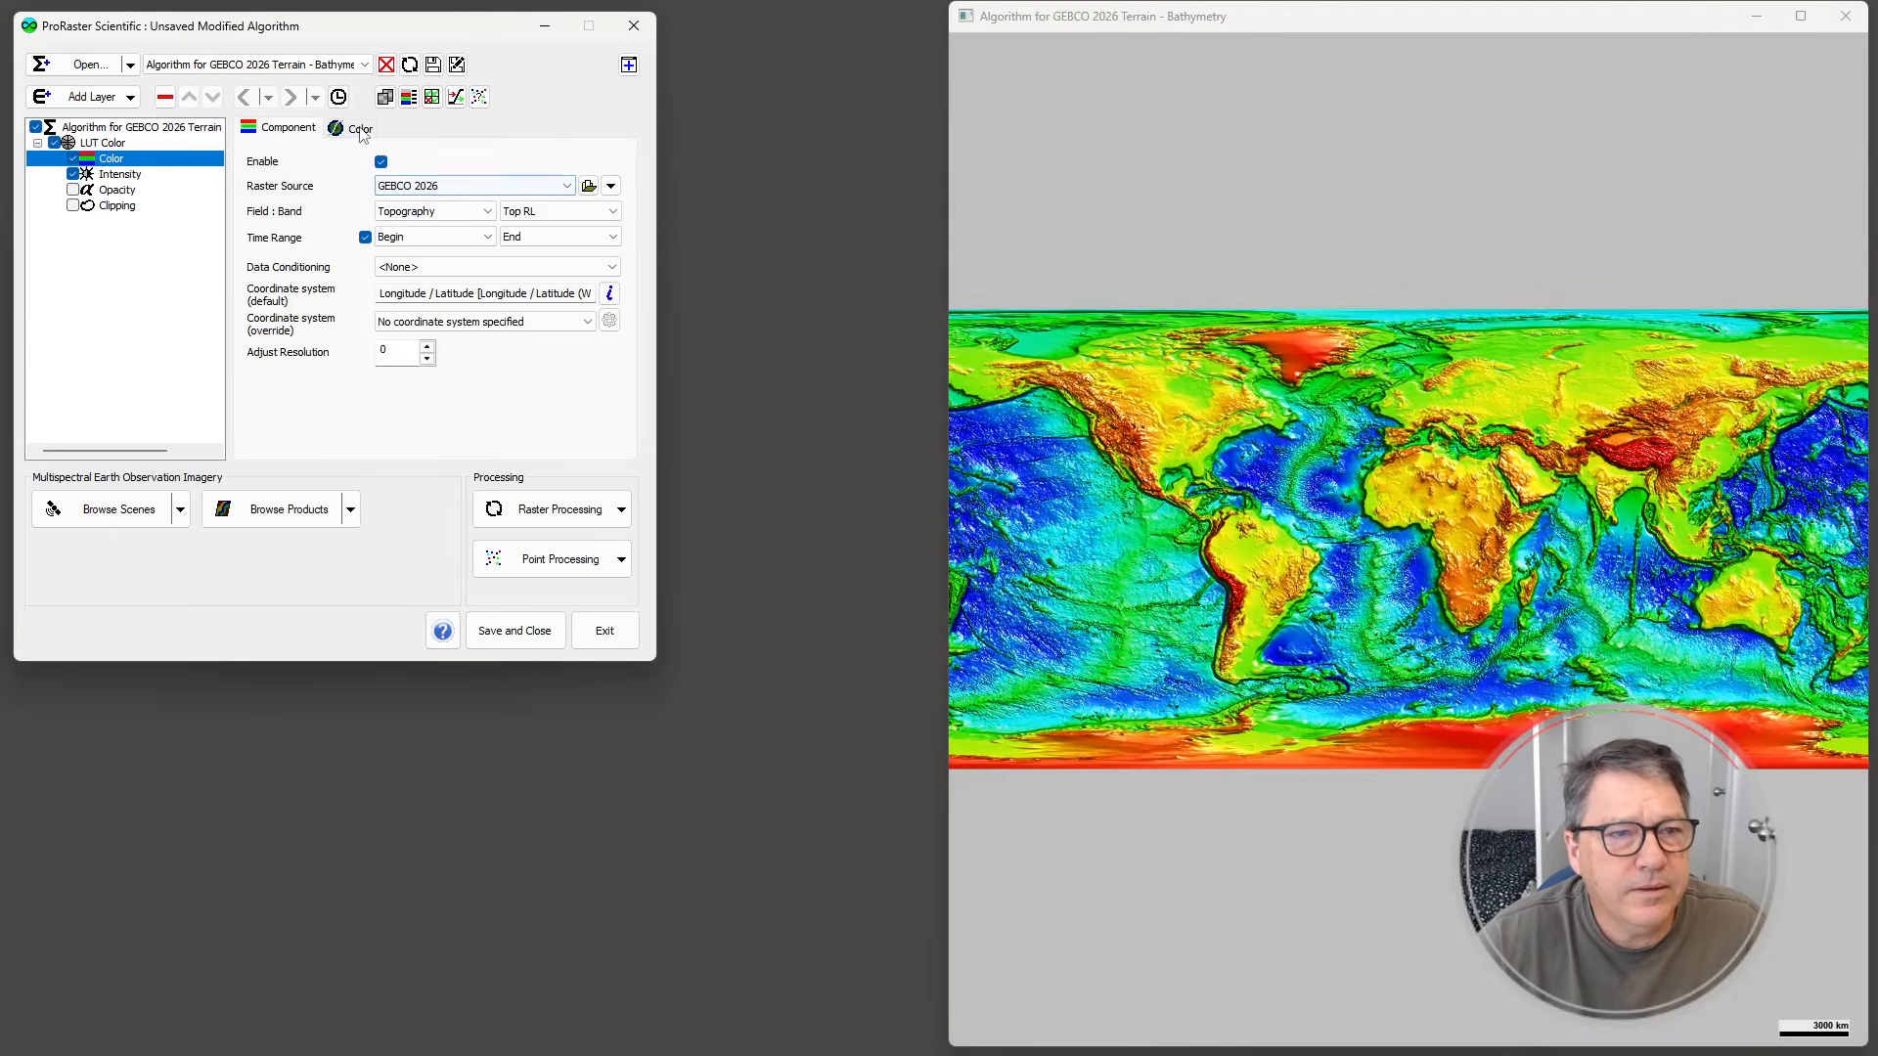
{"action": "left_click", "coordinate": [357, 129]}
{"action": "left_click", "coordinate": [477, 250]}
{"action": "left_click", "coordinate": [702, 250]}
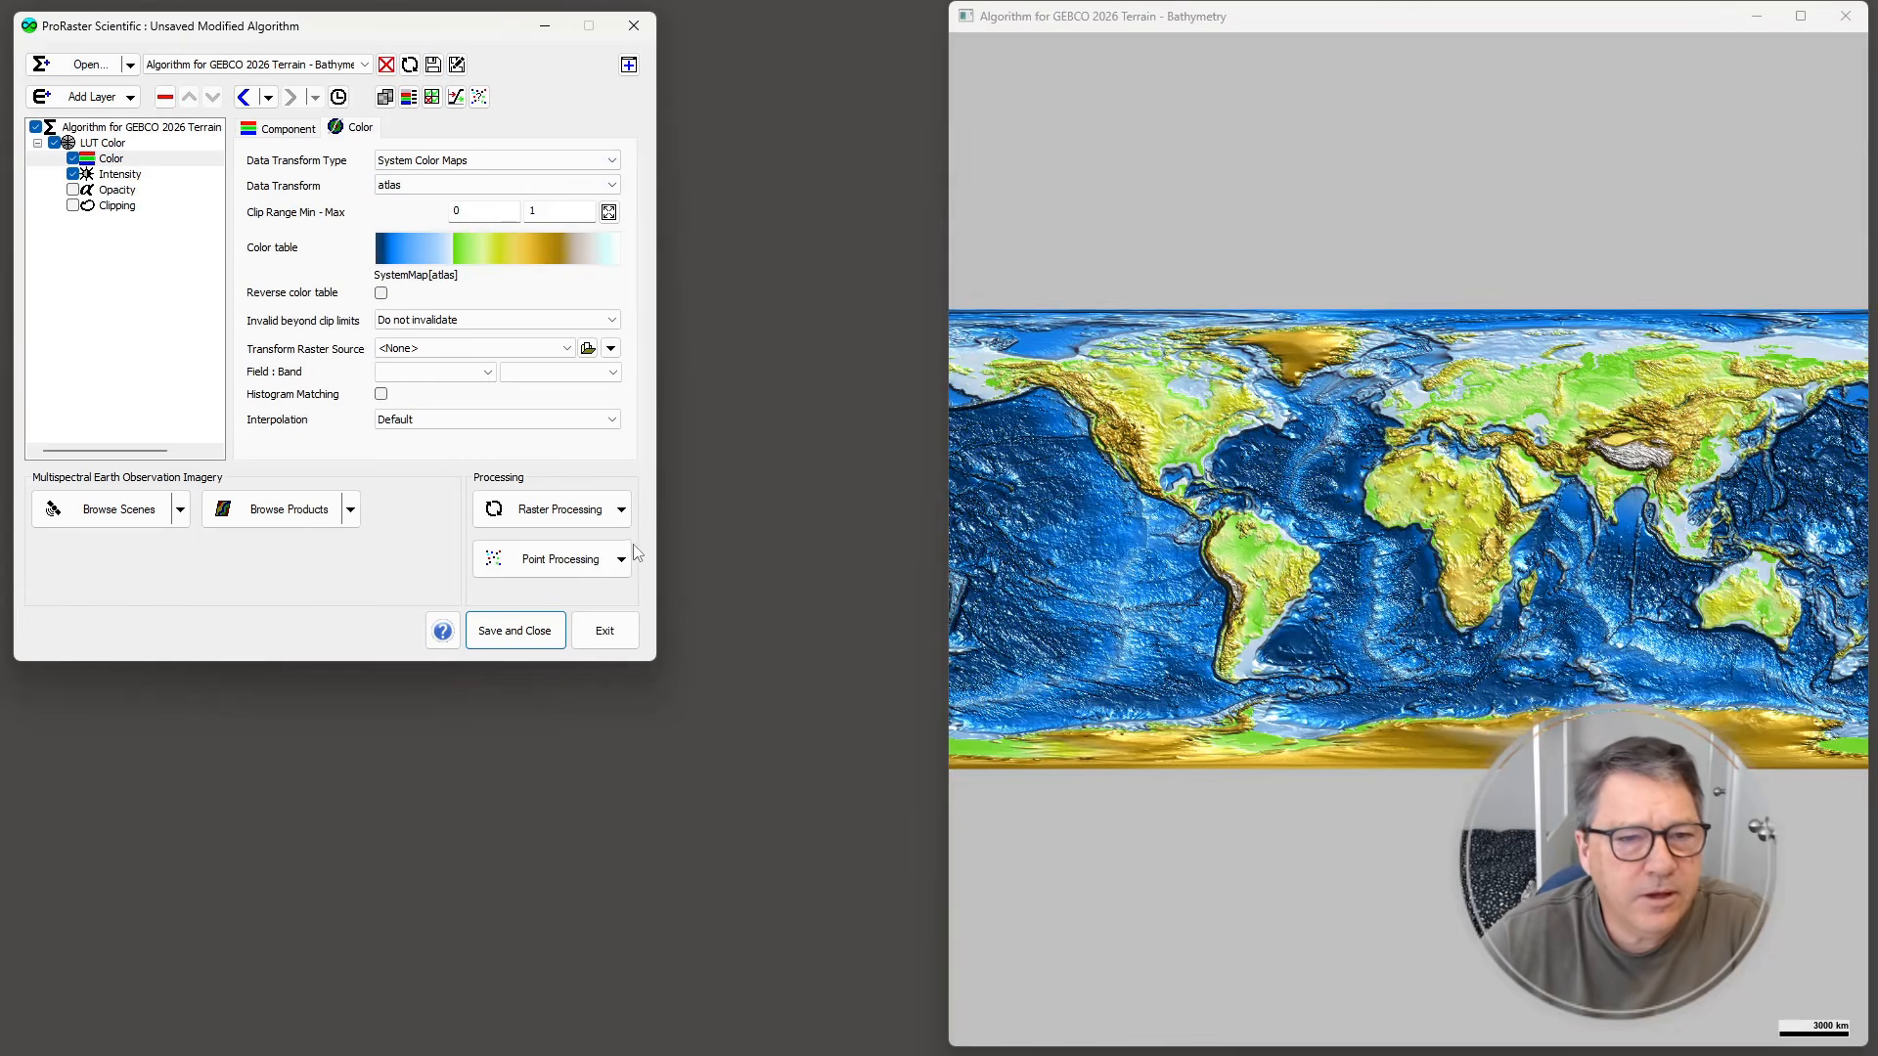
- Try to export the unsaved algorithm as an image
{"action": "left_click", "coordinate": [596, 509]}
{"action": "left_click", "coordinate": [601, 546]}
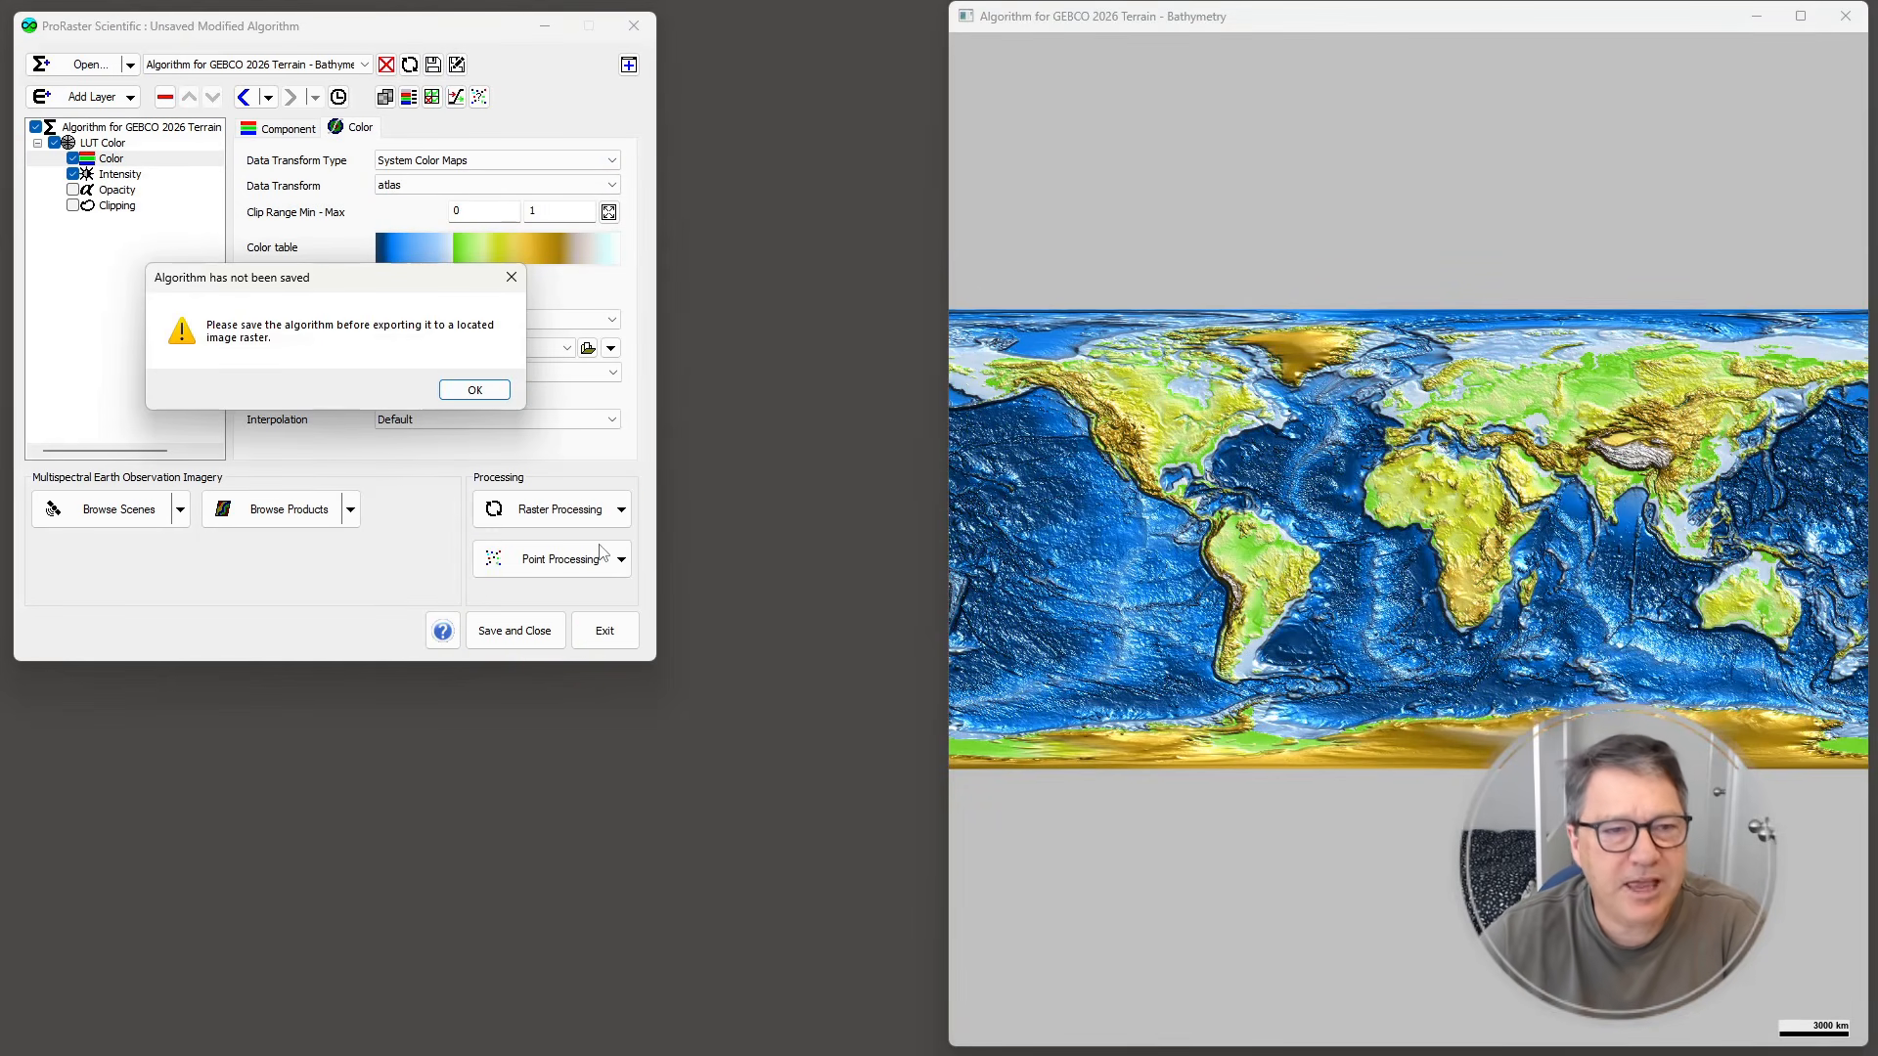
{"action": "left_click_drag", "start_coordinate": [340, 278], "coordinate": [617, 307]}
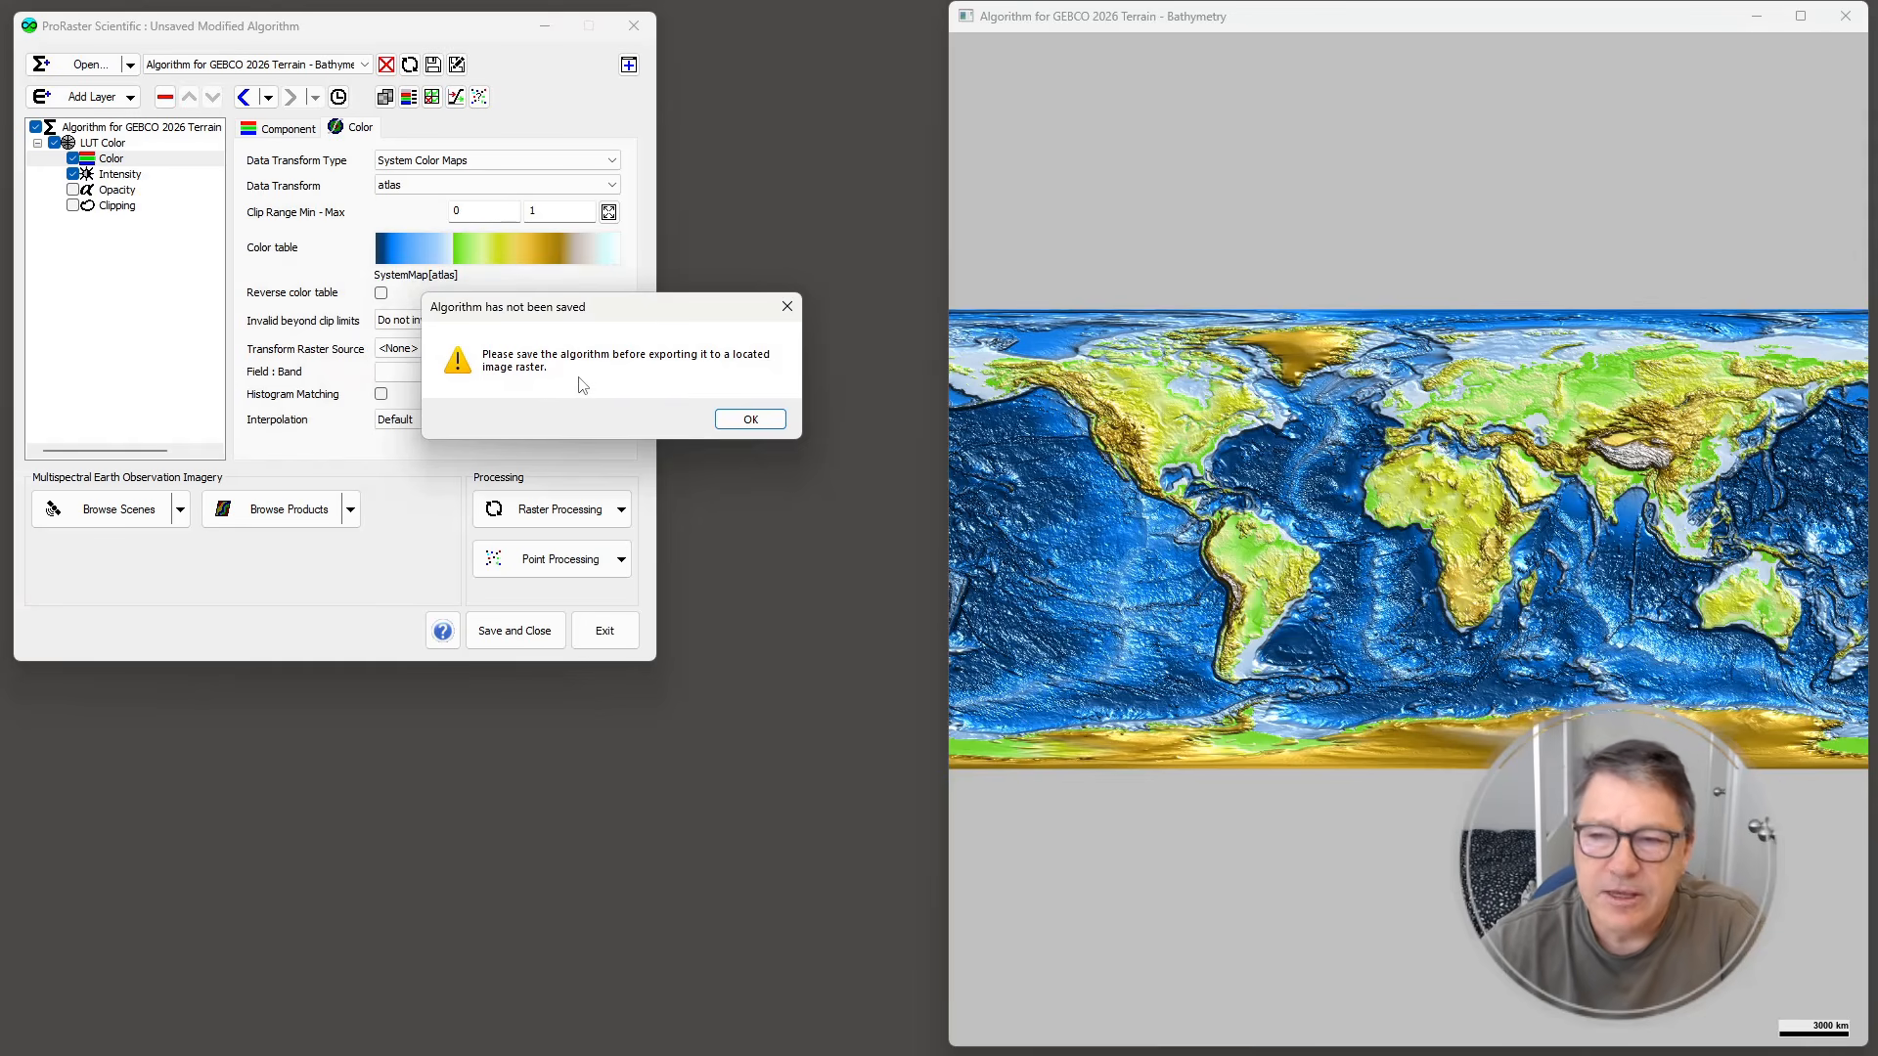
{"action": "left_click", "coordinate": [788, 307]}
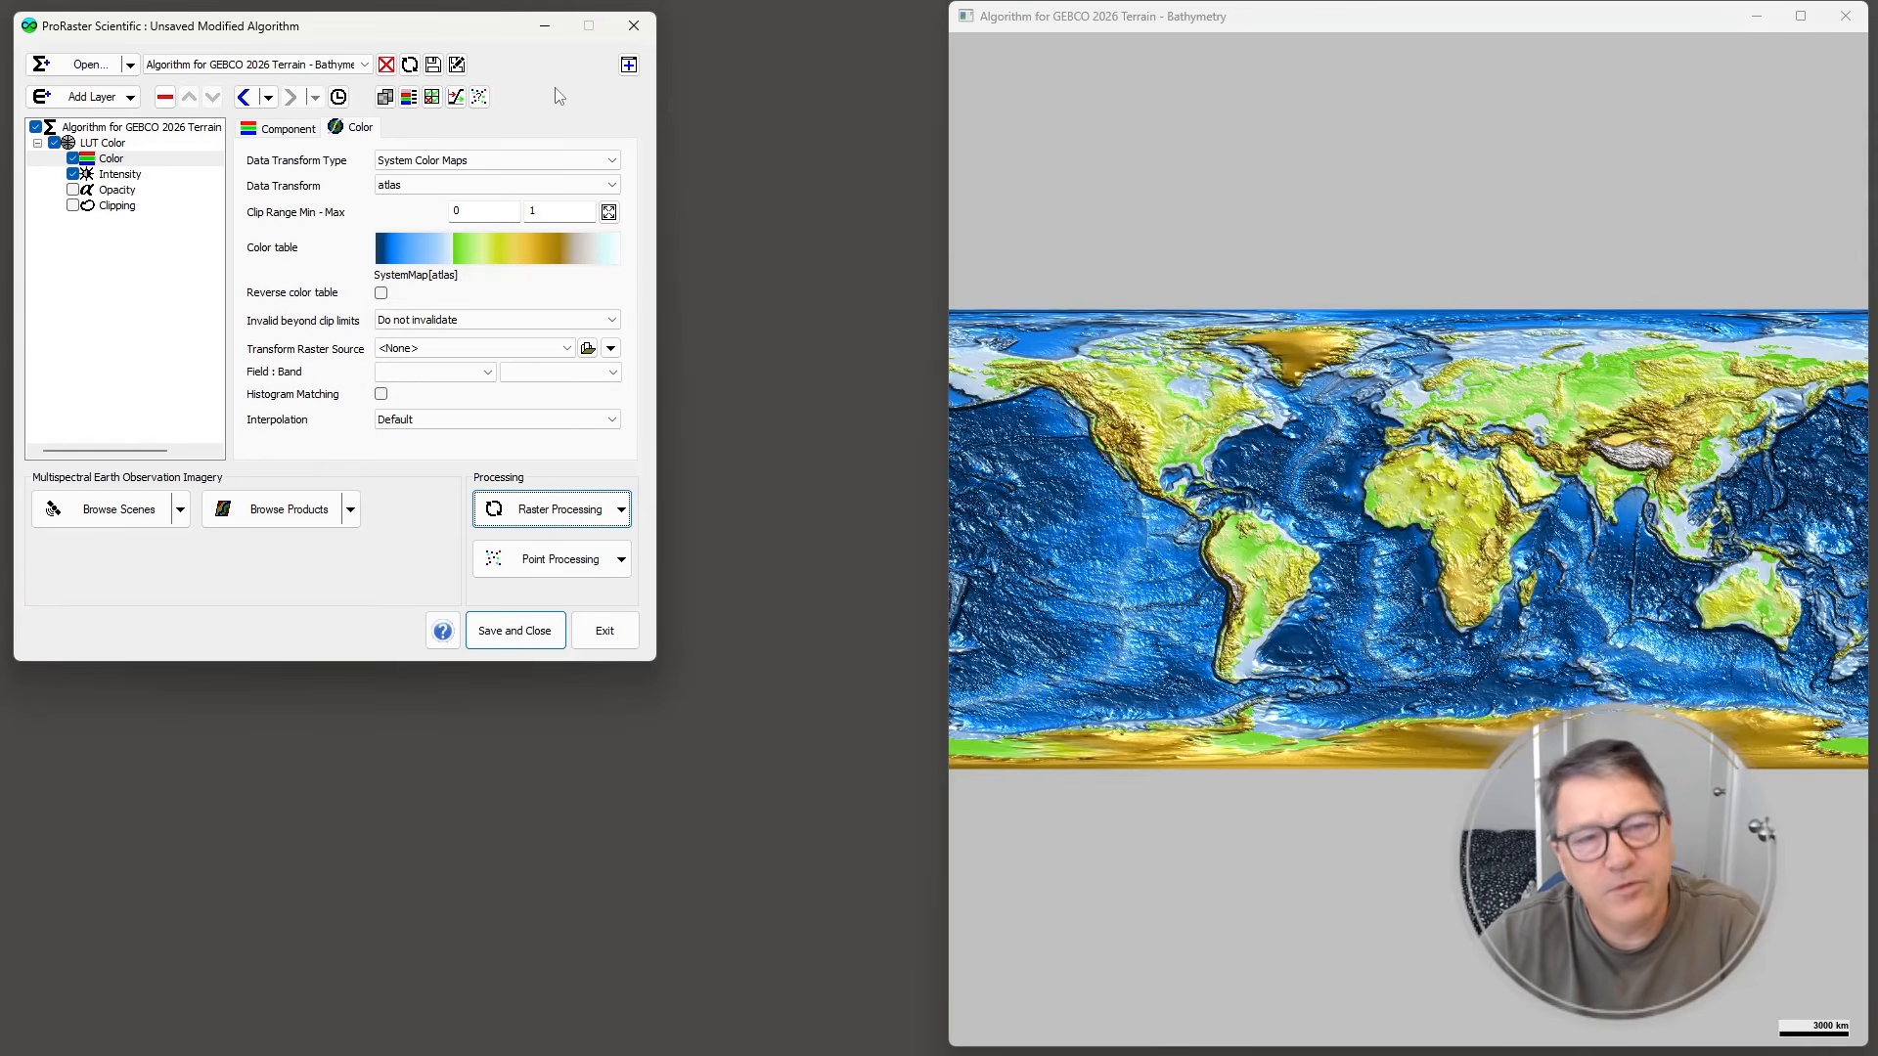
- Save the algorithm as AlgorithmforGEBCO2026TerrainBathymetry.mrd in the C:/Temp folder
{"action": "left_click", "coordinate": [457, 65]}
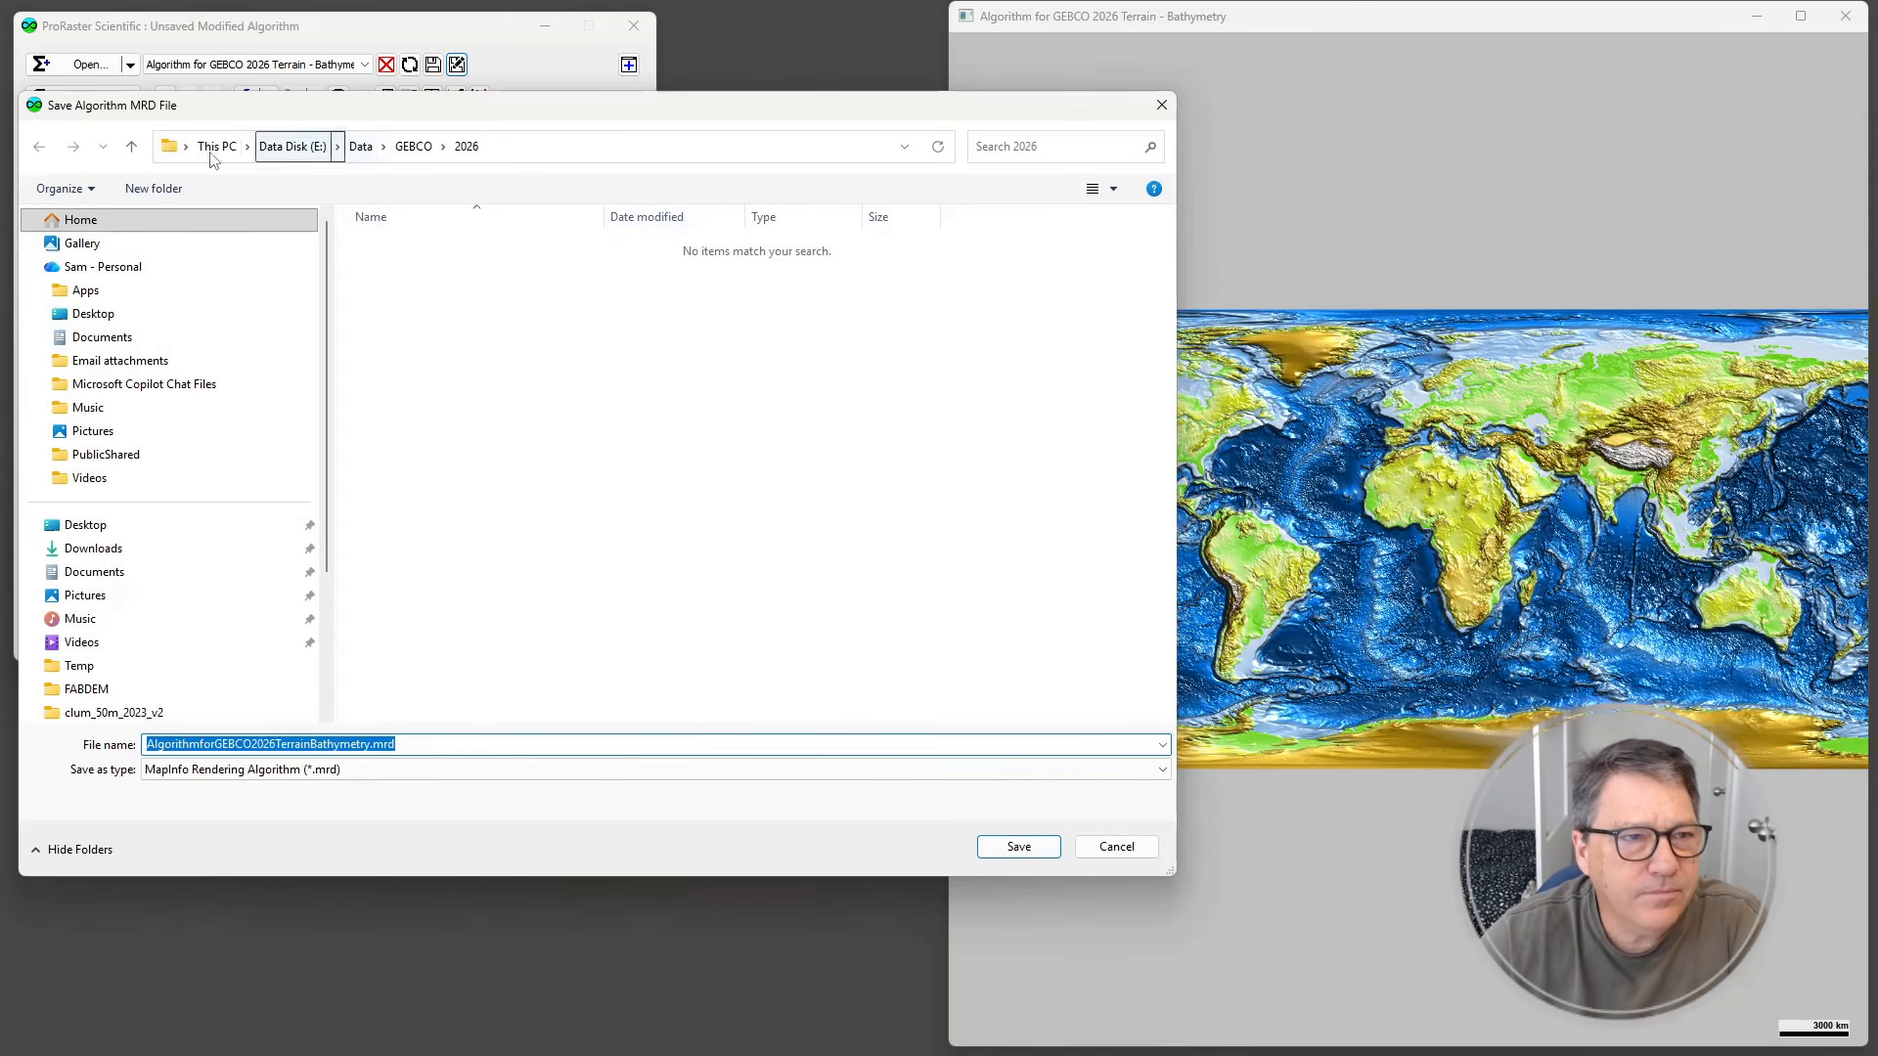
{"action": "left_click", "coordinate": [212, 145]}
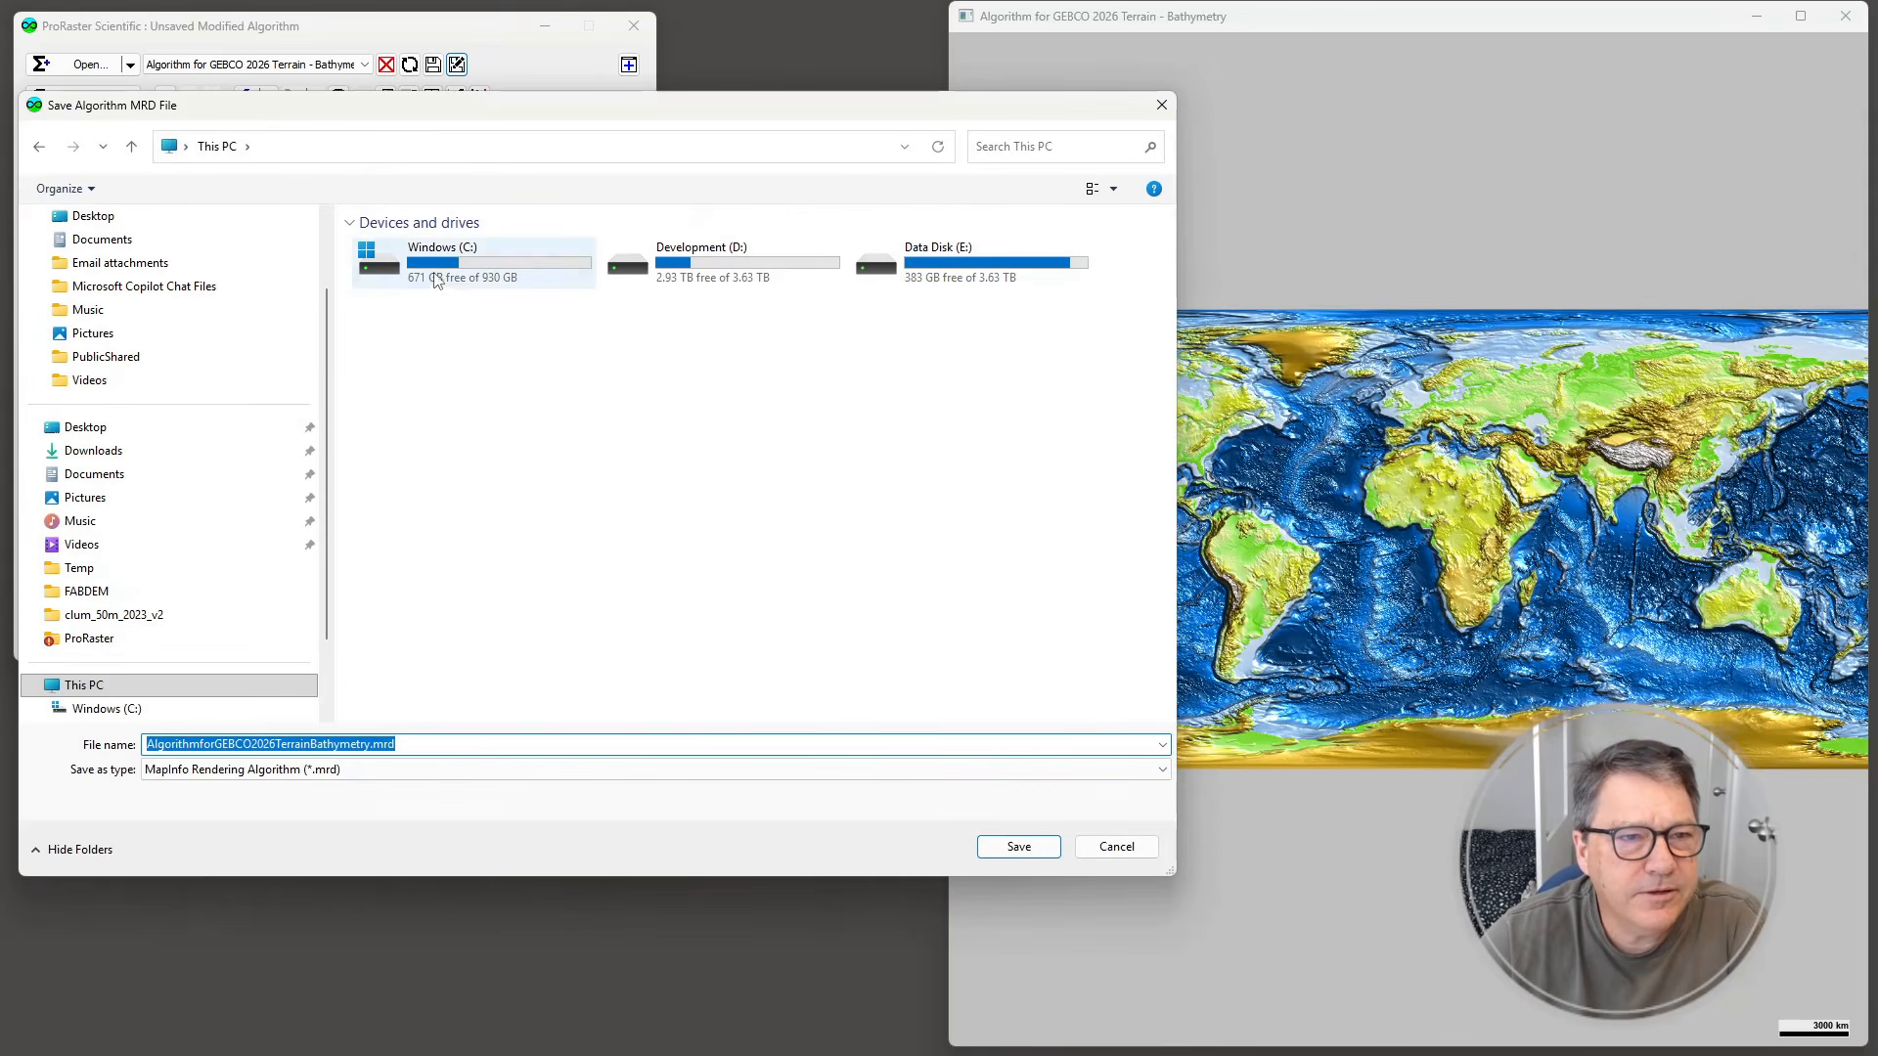
{"action": "double_click", "coordinate": [423, 279]}
{"action": "double_click", "coordinate": [392, 430]}
{"action": "left_click", "coordinate": [1032, 851]}
{"action": "left_click", "coordinate": [1008, 533]}
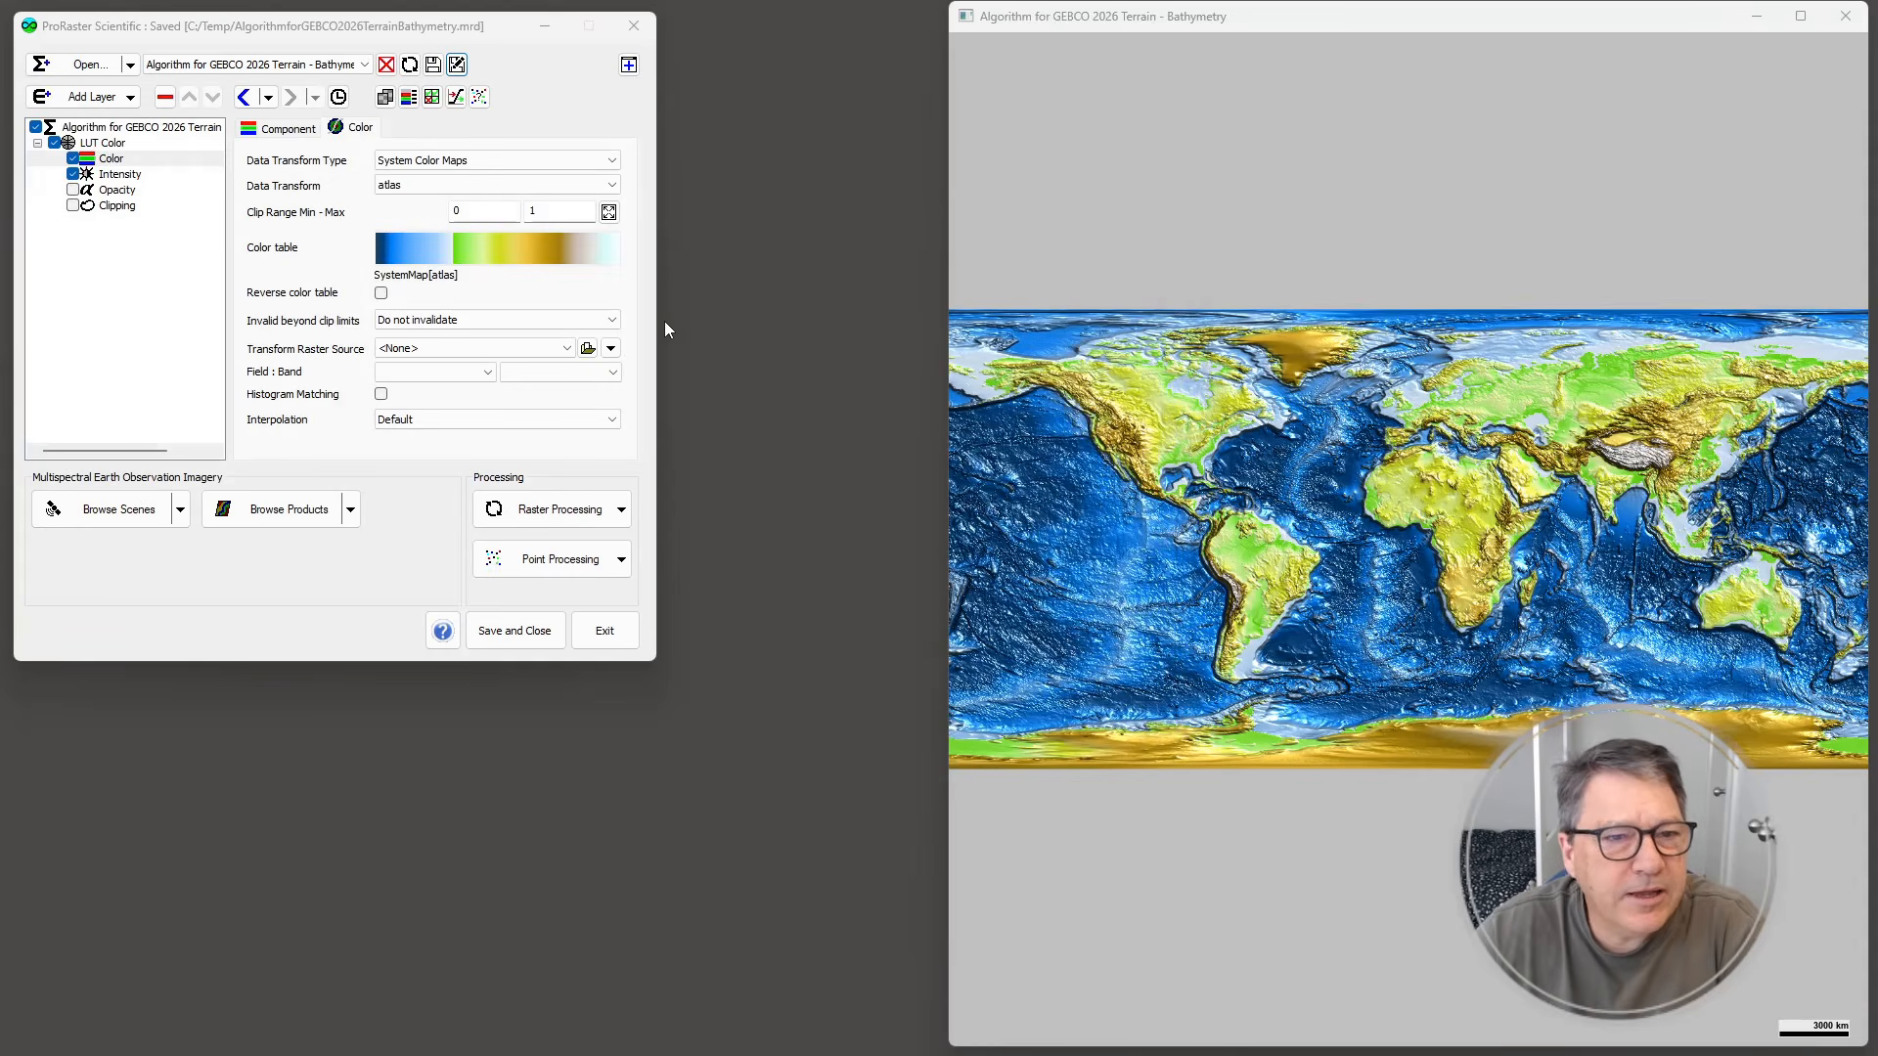
- Try to set the image export's output format to XYZ OGC WMTS Tiles for the saved algorithm
{"action": "left_click", "coordinate": [613, 513]}
{"action": "left_click", "coordinate": [587, 544]}
{"action": "left_click_drag", "start_coordinate": [298, 20], "coordinate": [627, 120]}
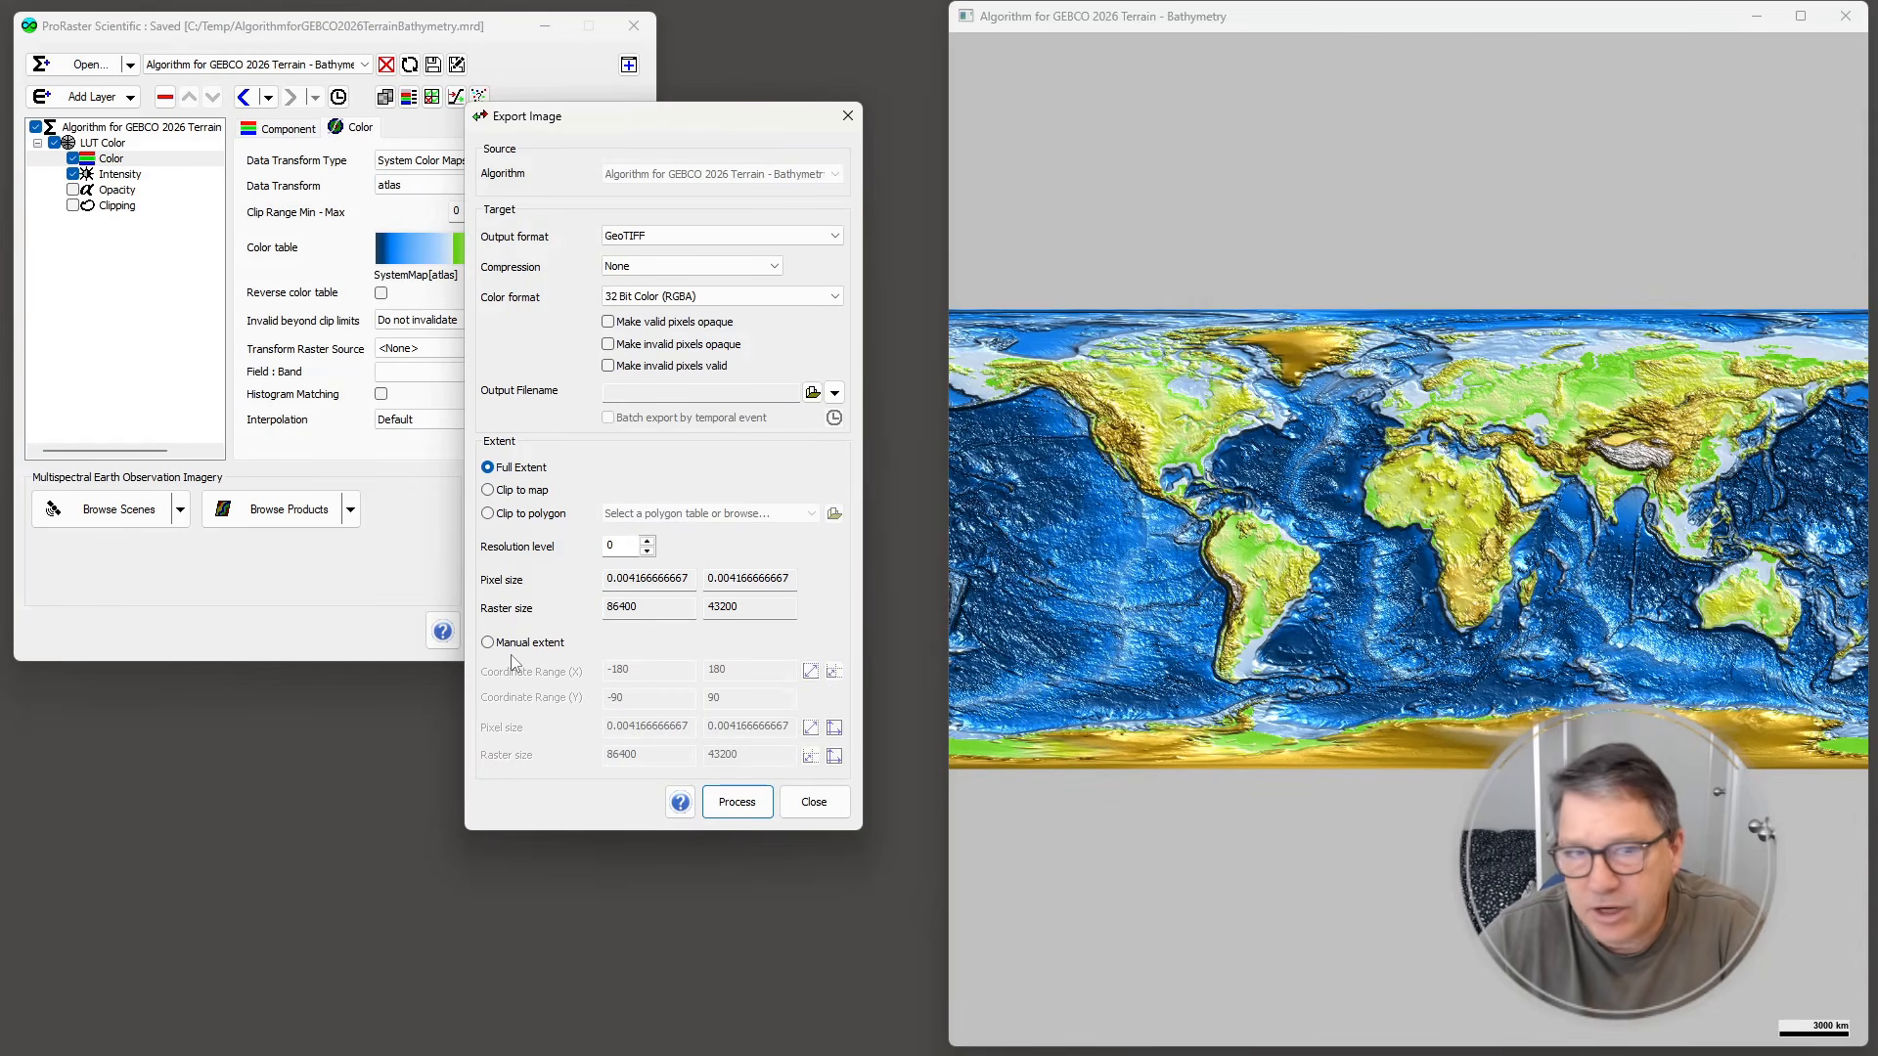
{"action": "left_click", "coordinate": [698, 242]}
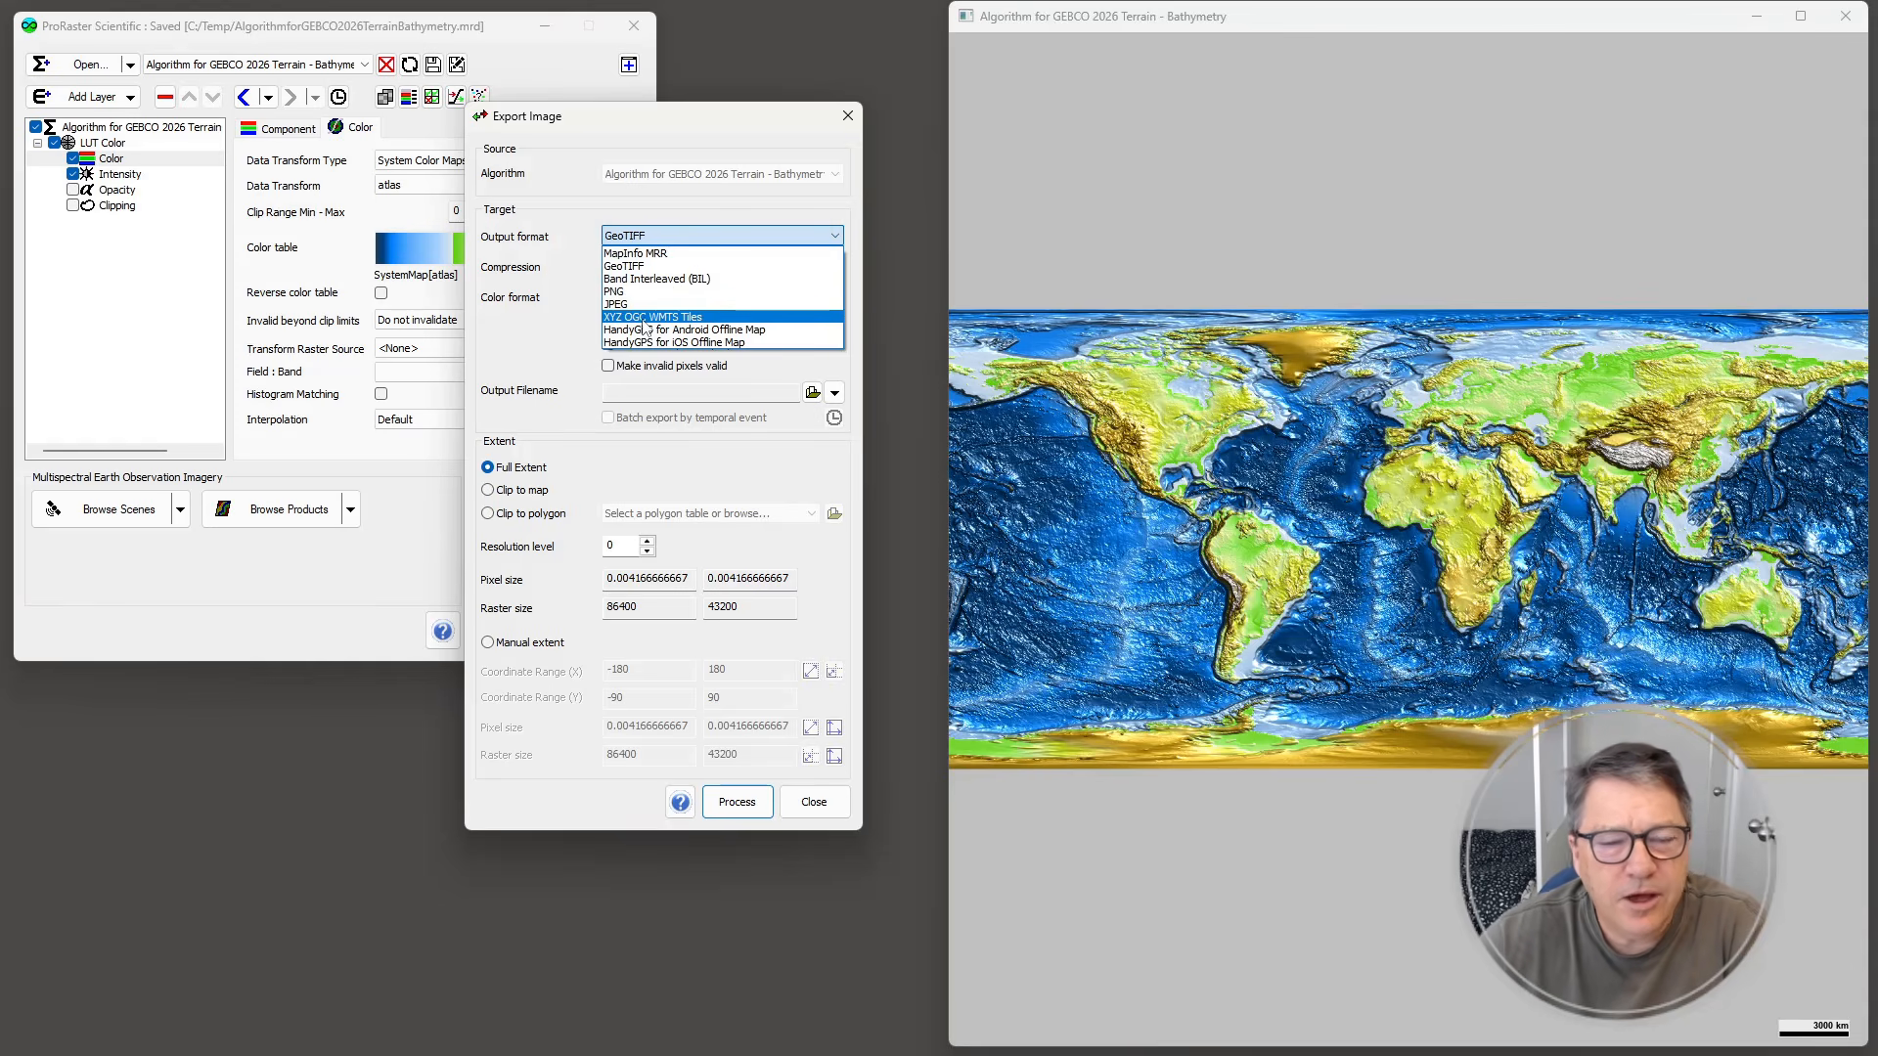
{"action": "left_click", "coordinate": [699, 318]}
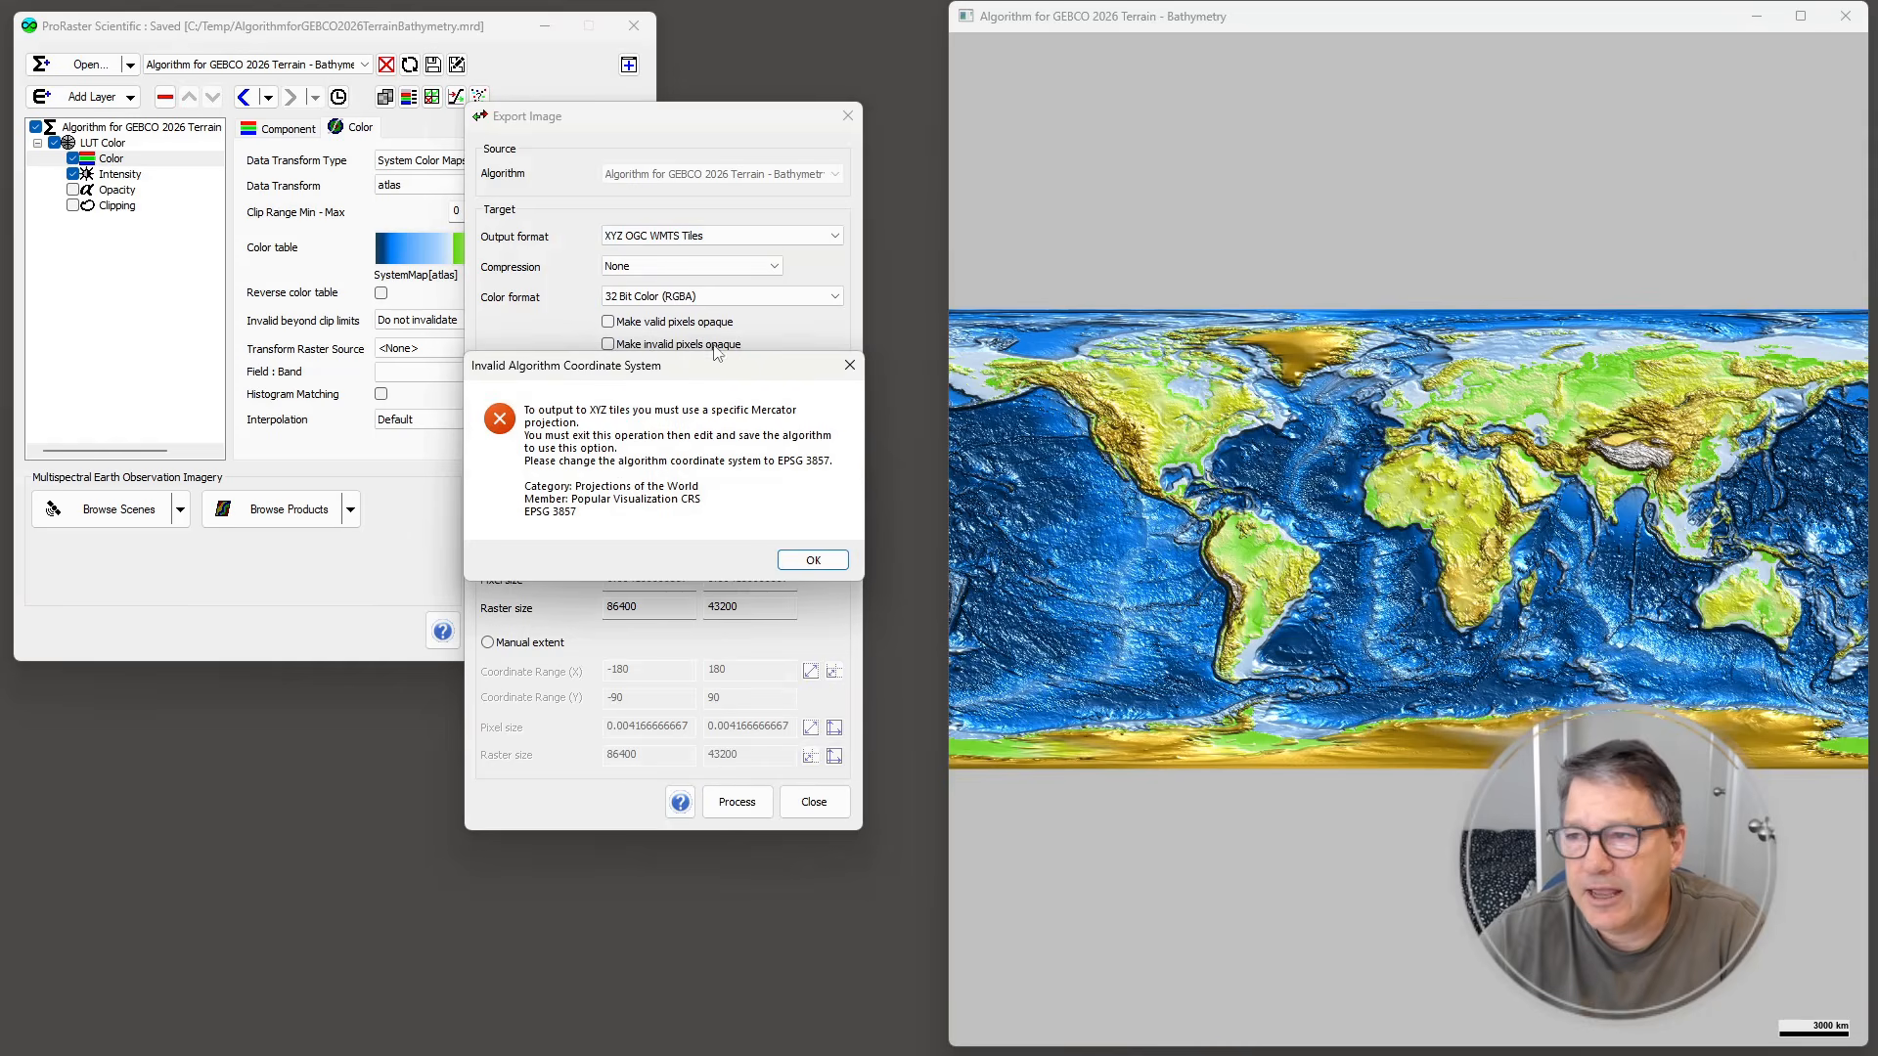
{"action": "left_click_drag", "start_coordinate": [669, 376], "coordinate": [843, 249]}
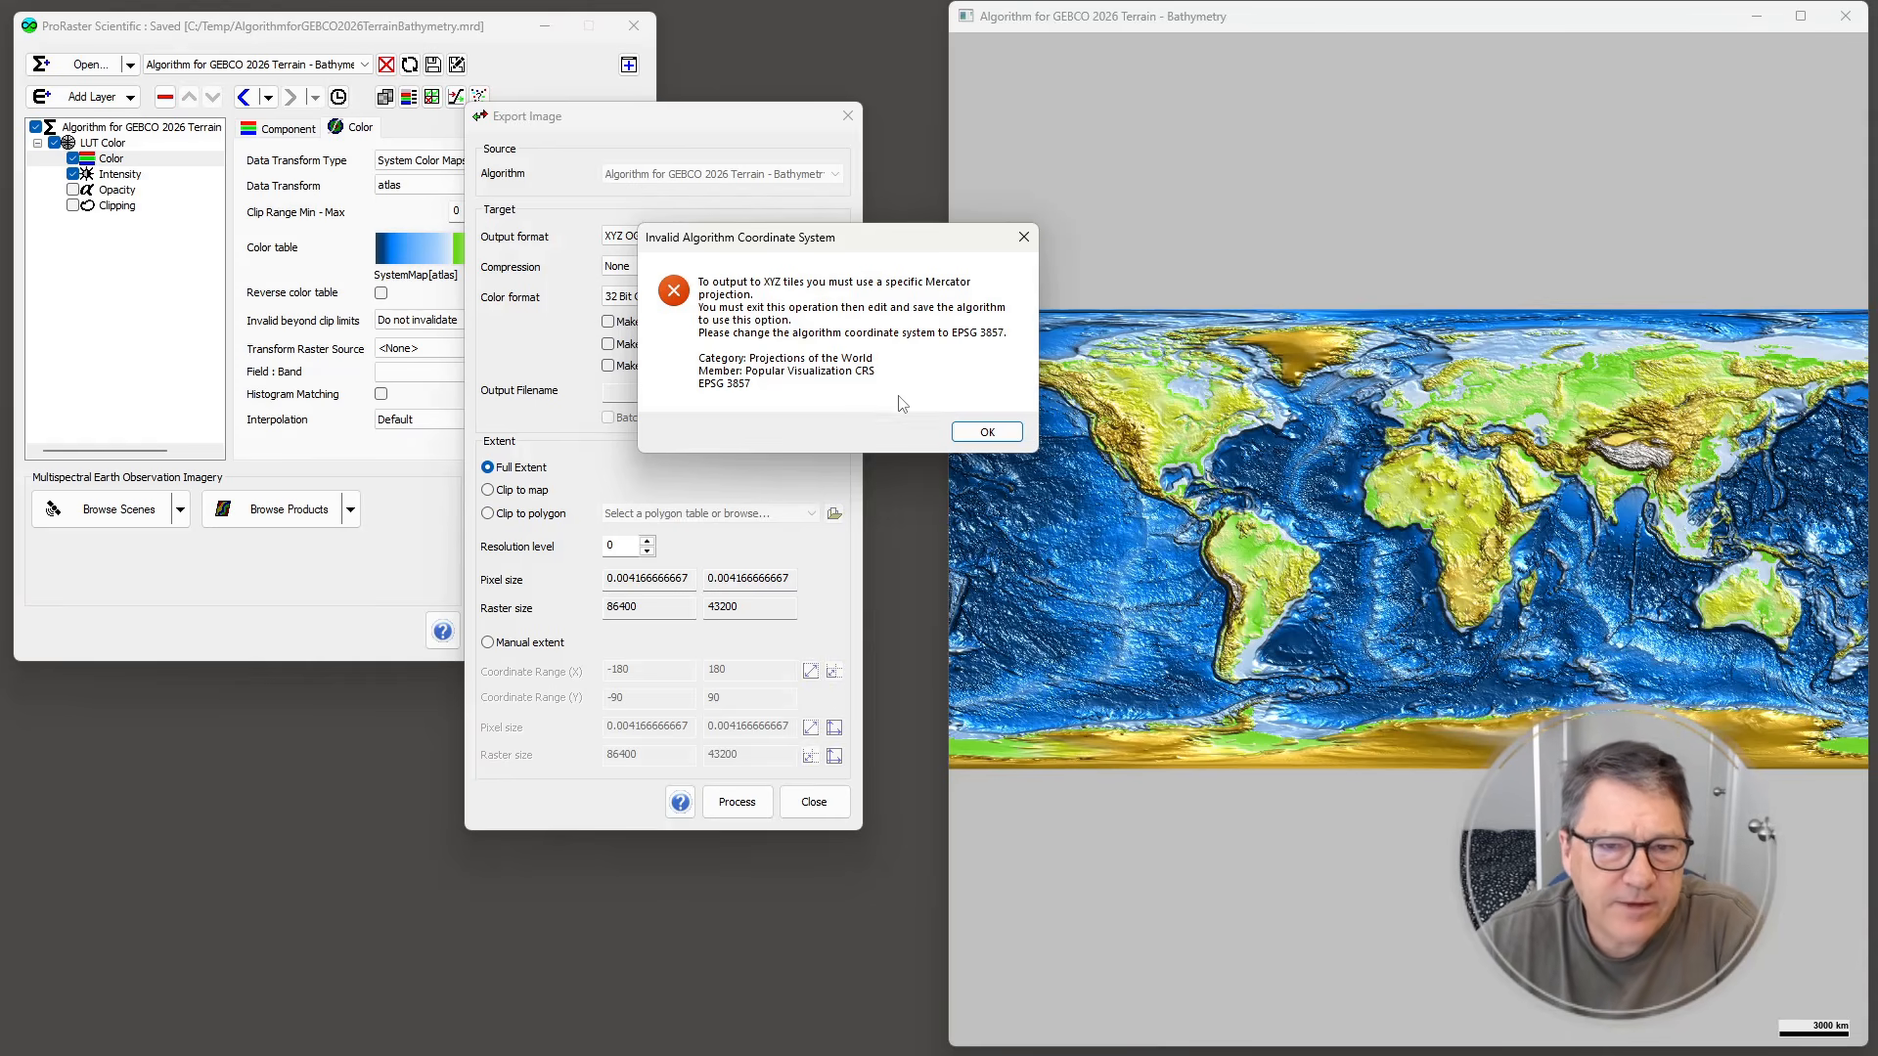
{"action": "left_click", "coordinate": [1024, 238]}
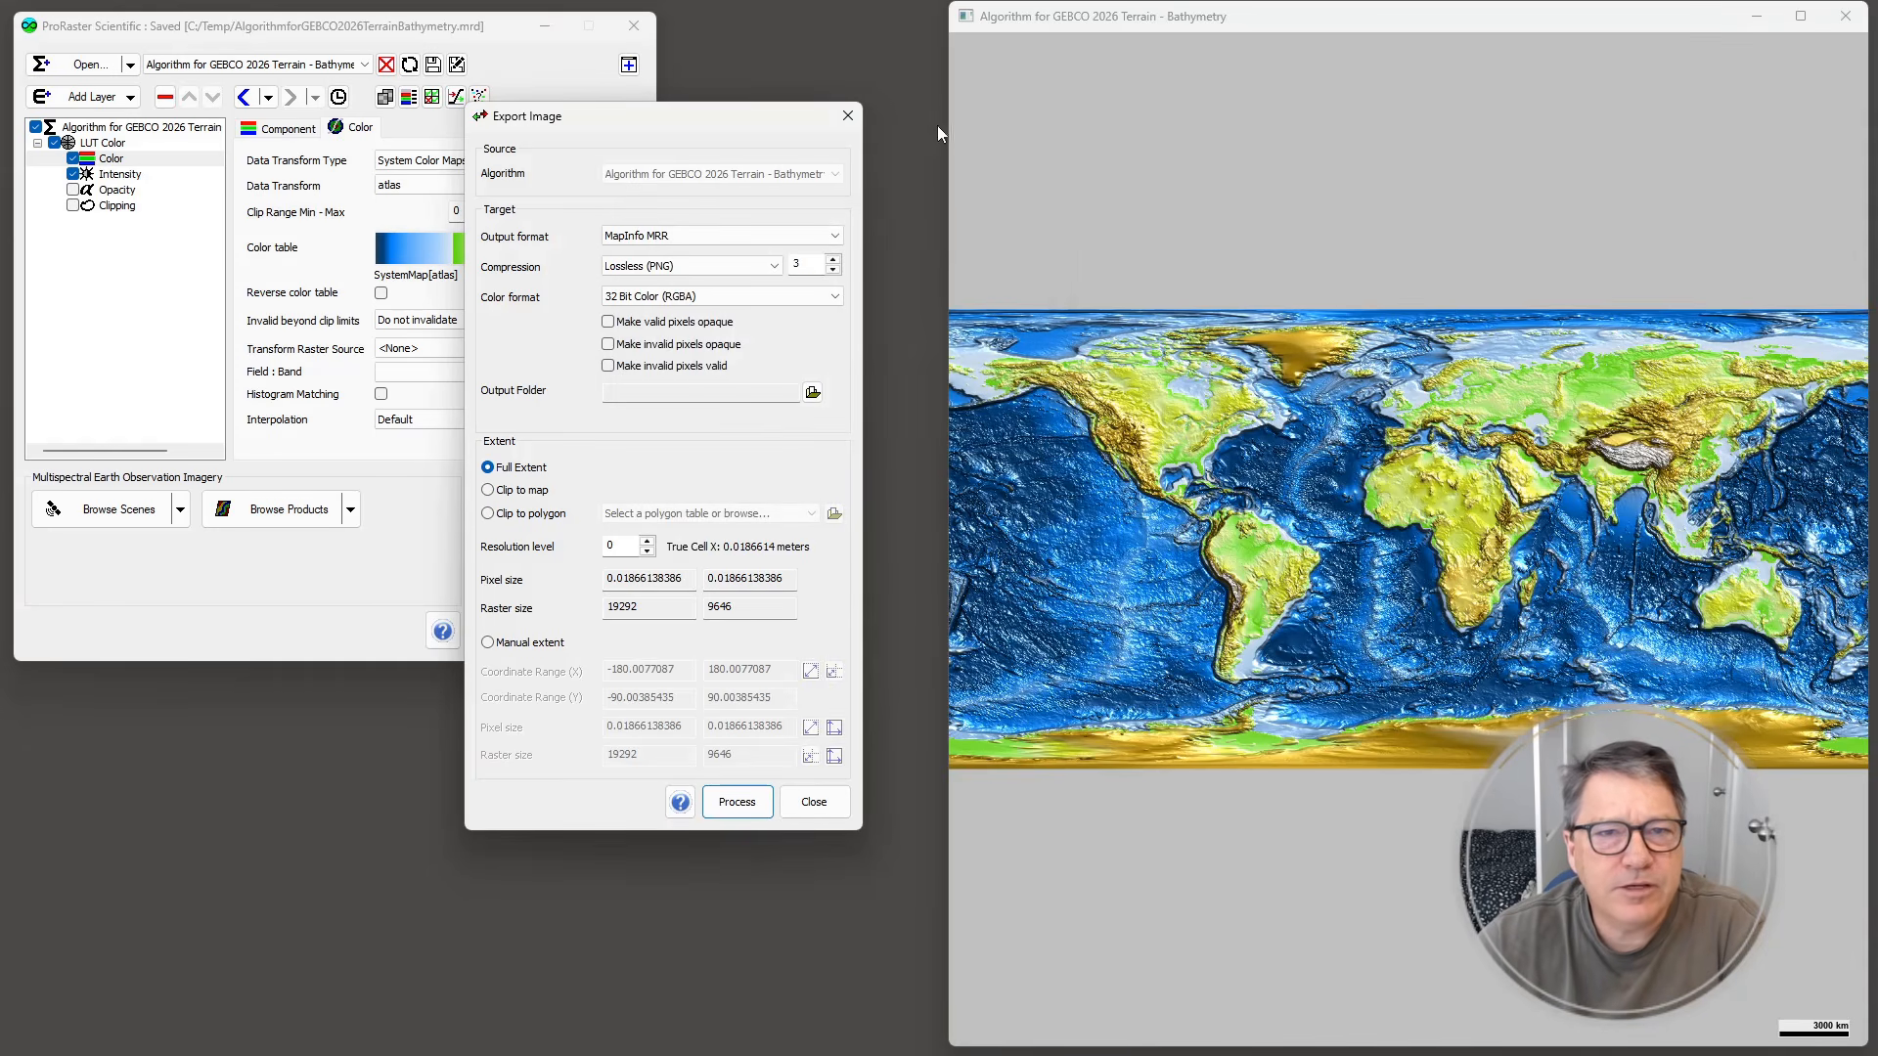
{"action": "left_click", "coordinate": [848, 120]}
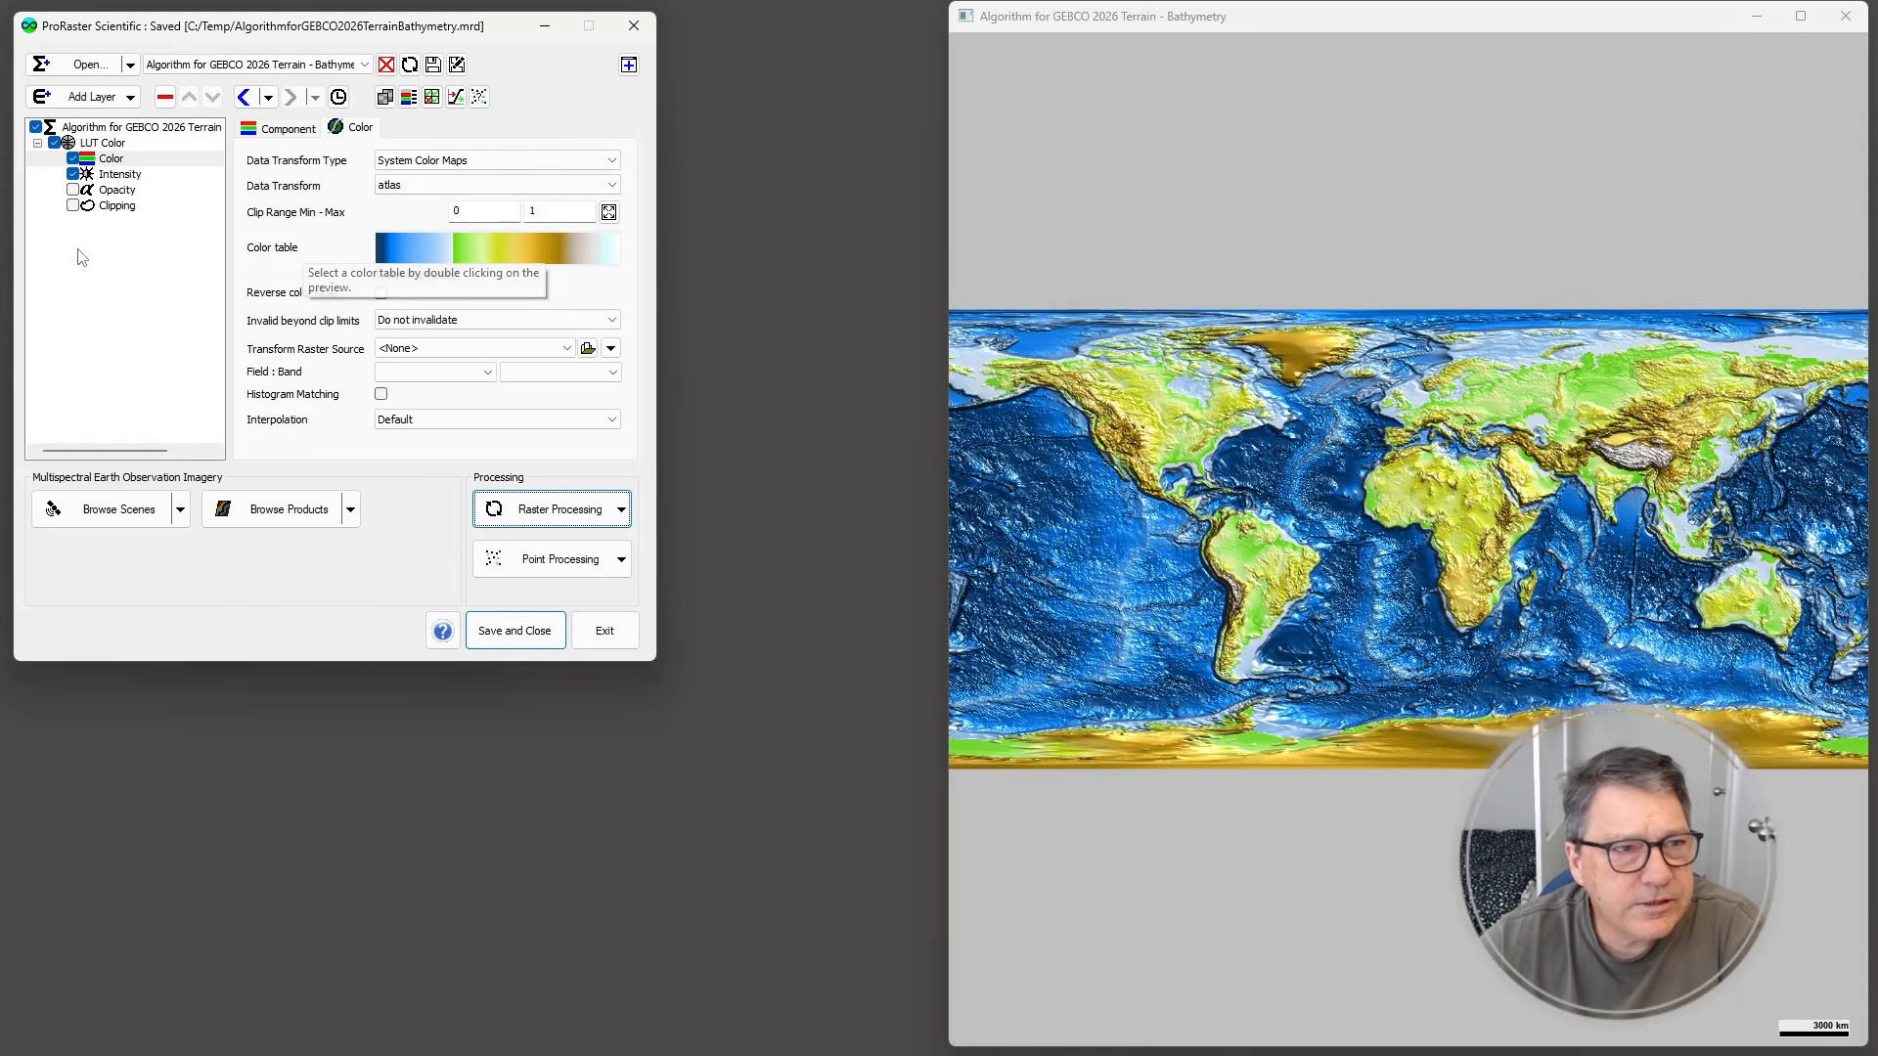
- Choose Popular Visualization CRS EPSG:3857 from Projections of the World for the algorithm's coordinate system override
{"action": "left_click", "coordinate": [108, 130]}
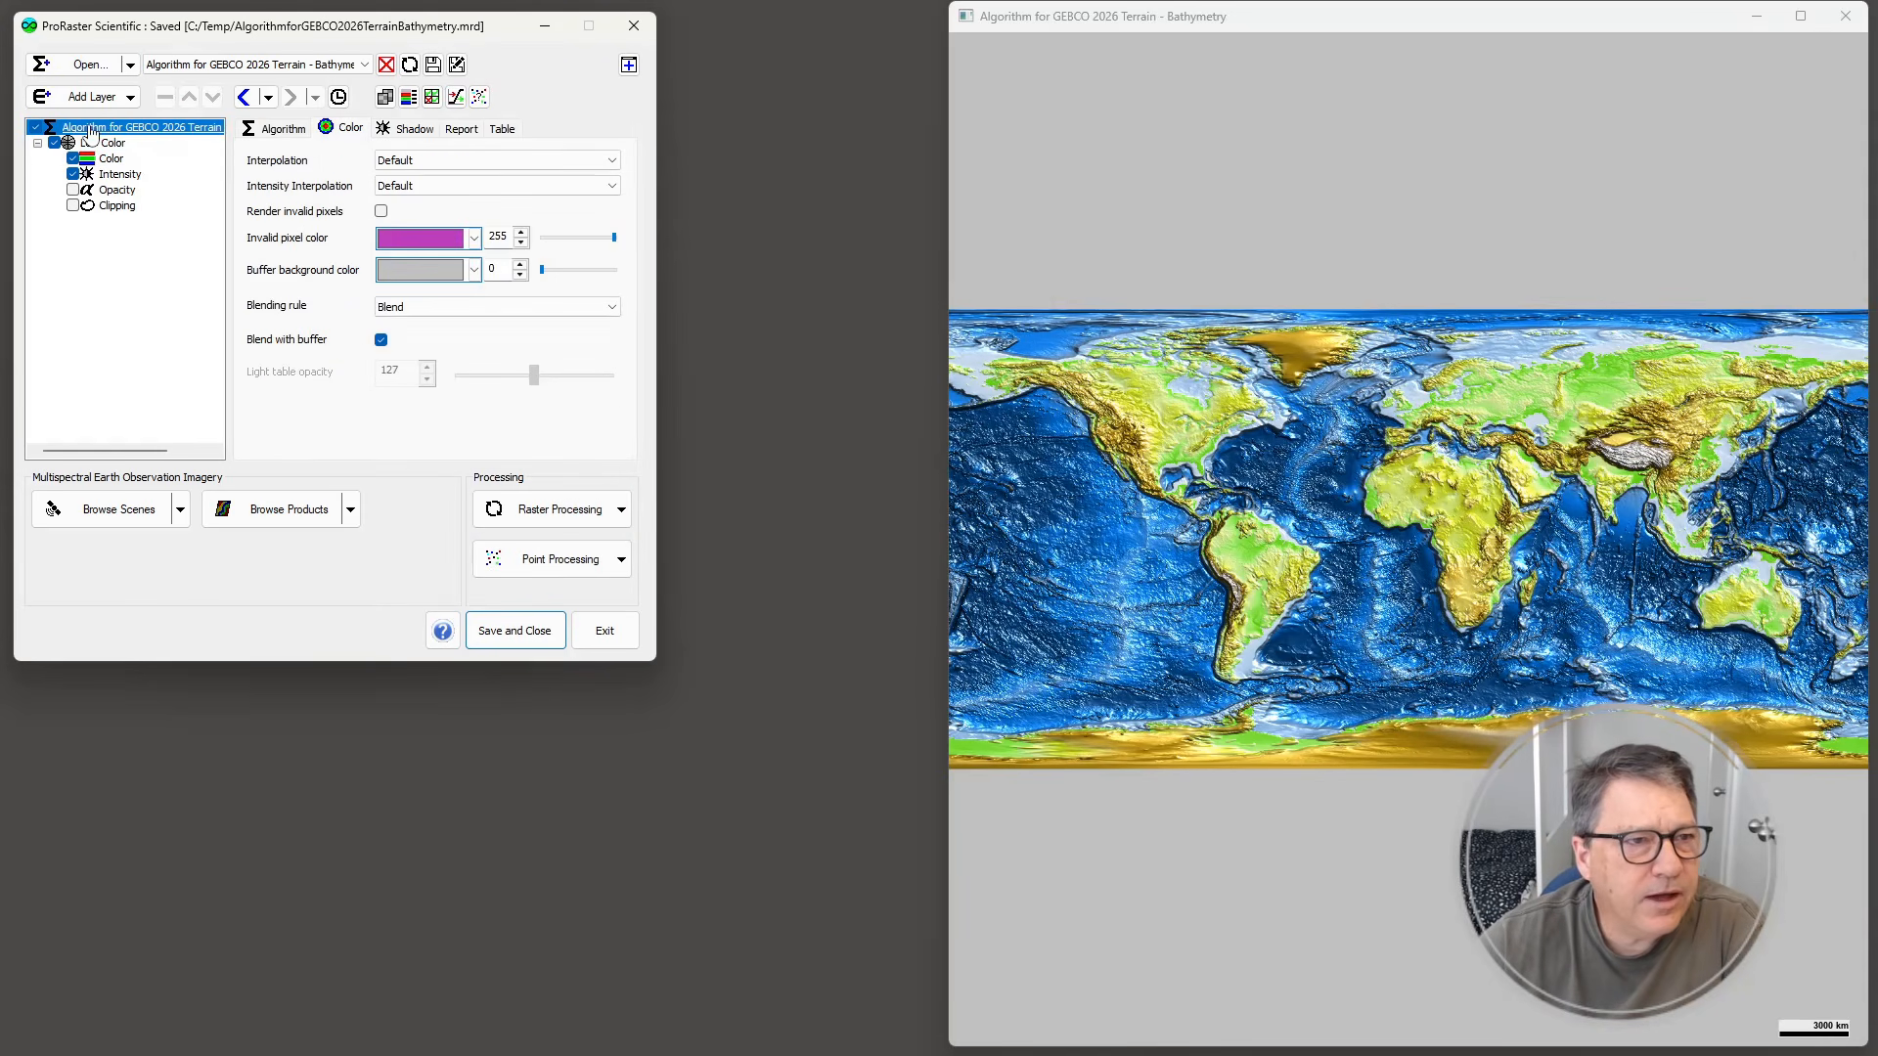
{"action": "left_click", "coordinate": [277, 131]}
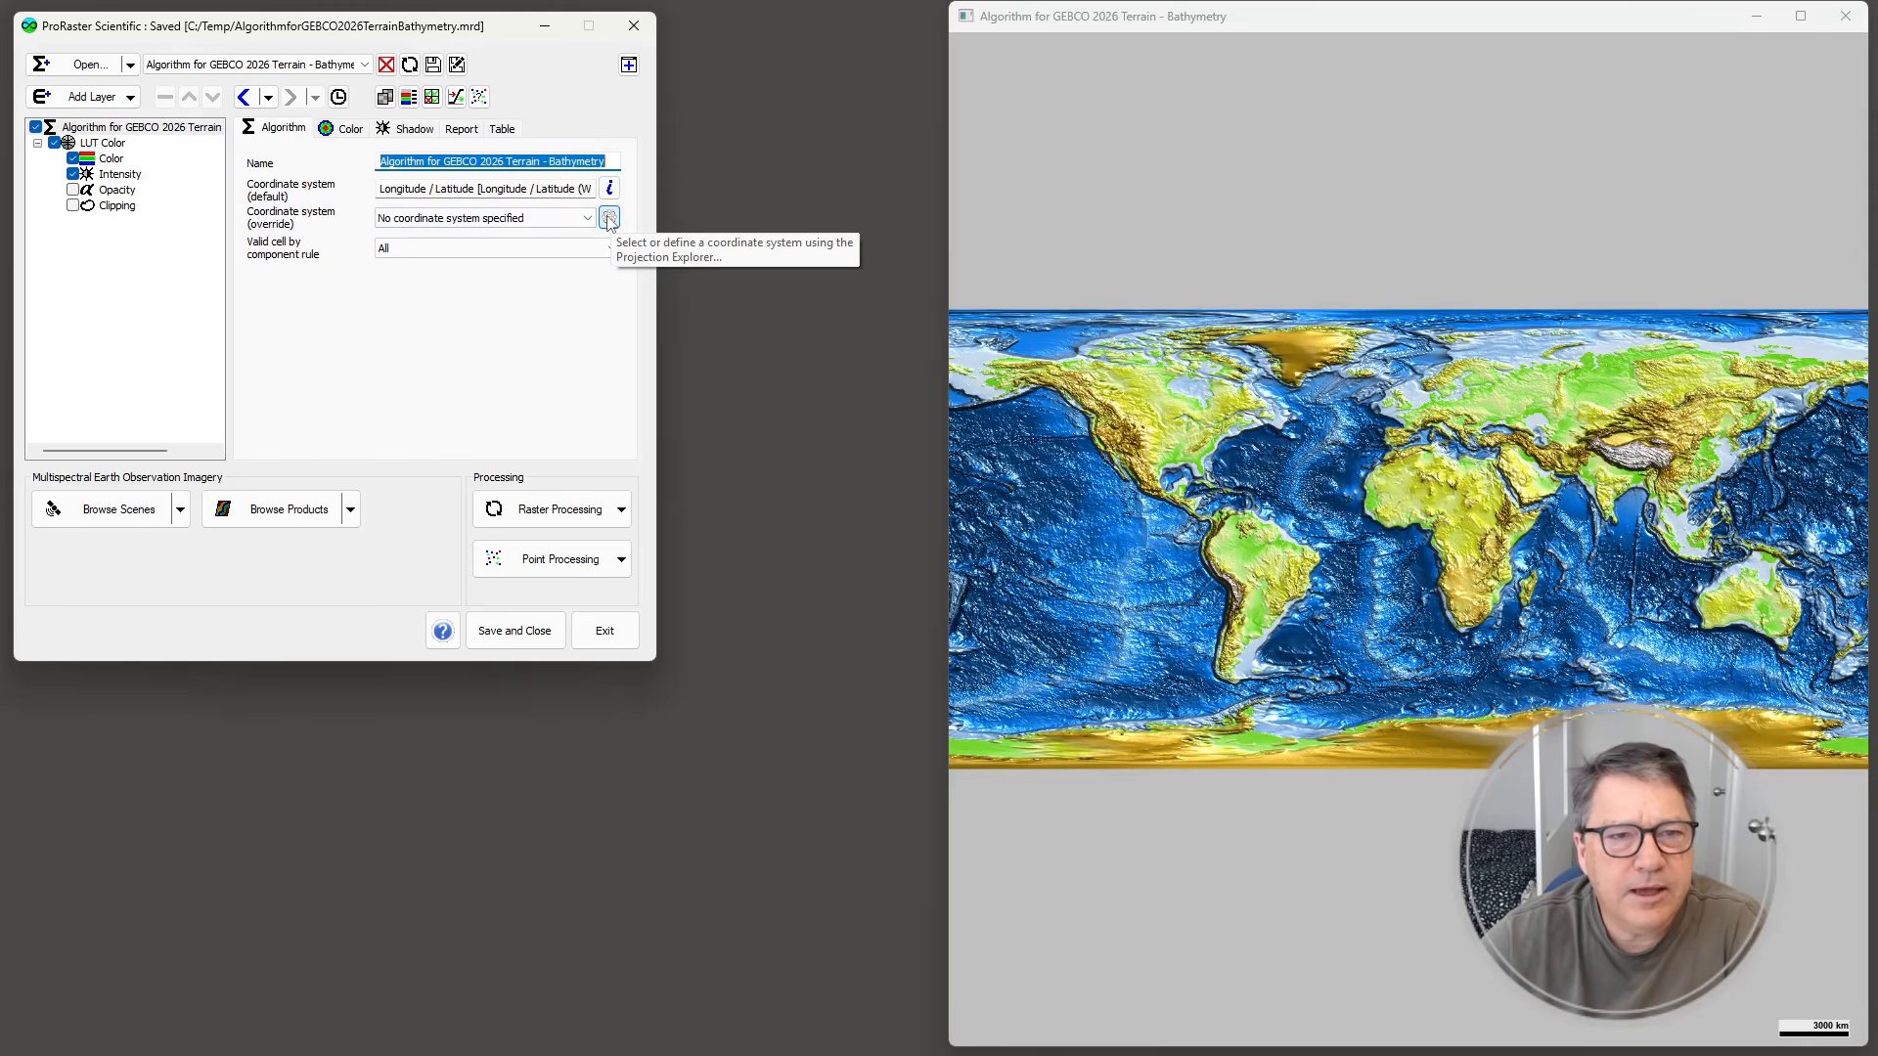
{"action": "left_click", "coordinate": [608, 219]}
{"action": "left_click_drag", "start_coordinate": [492, 18], "coordinate": [834, 135]}
{"action": "left_click", "coordinate": [520, 167]}
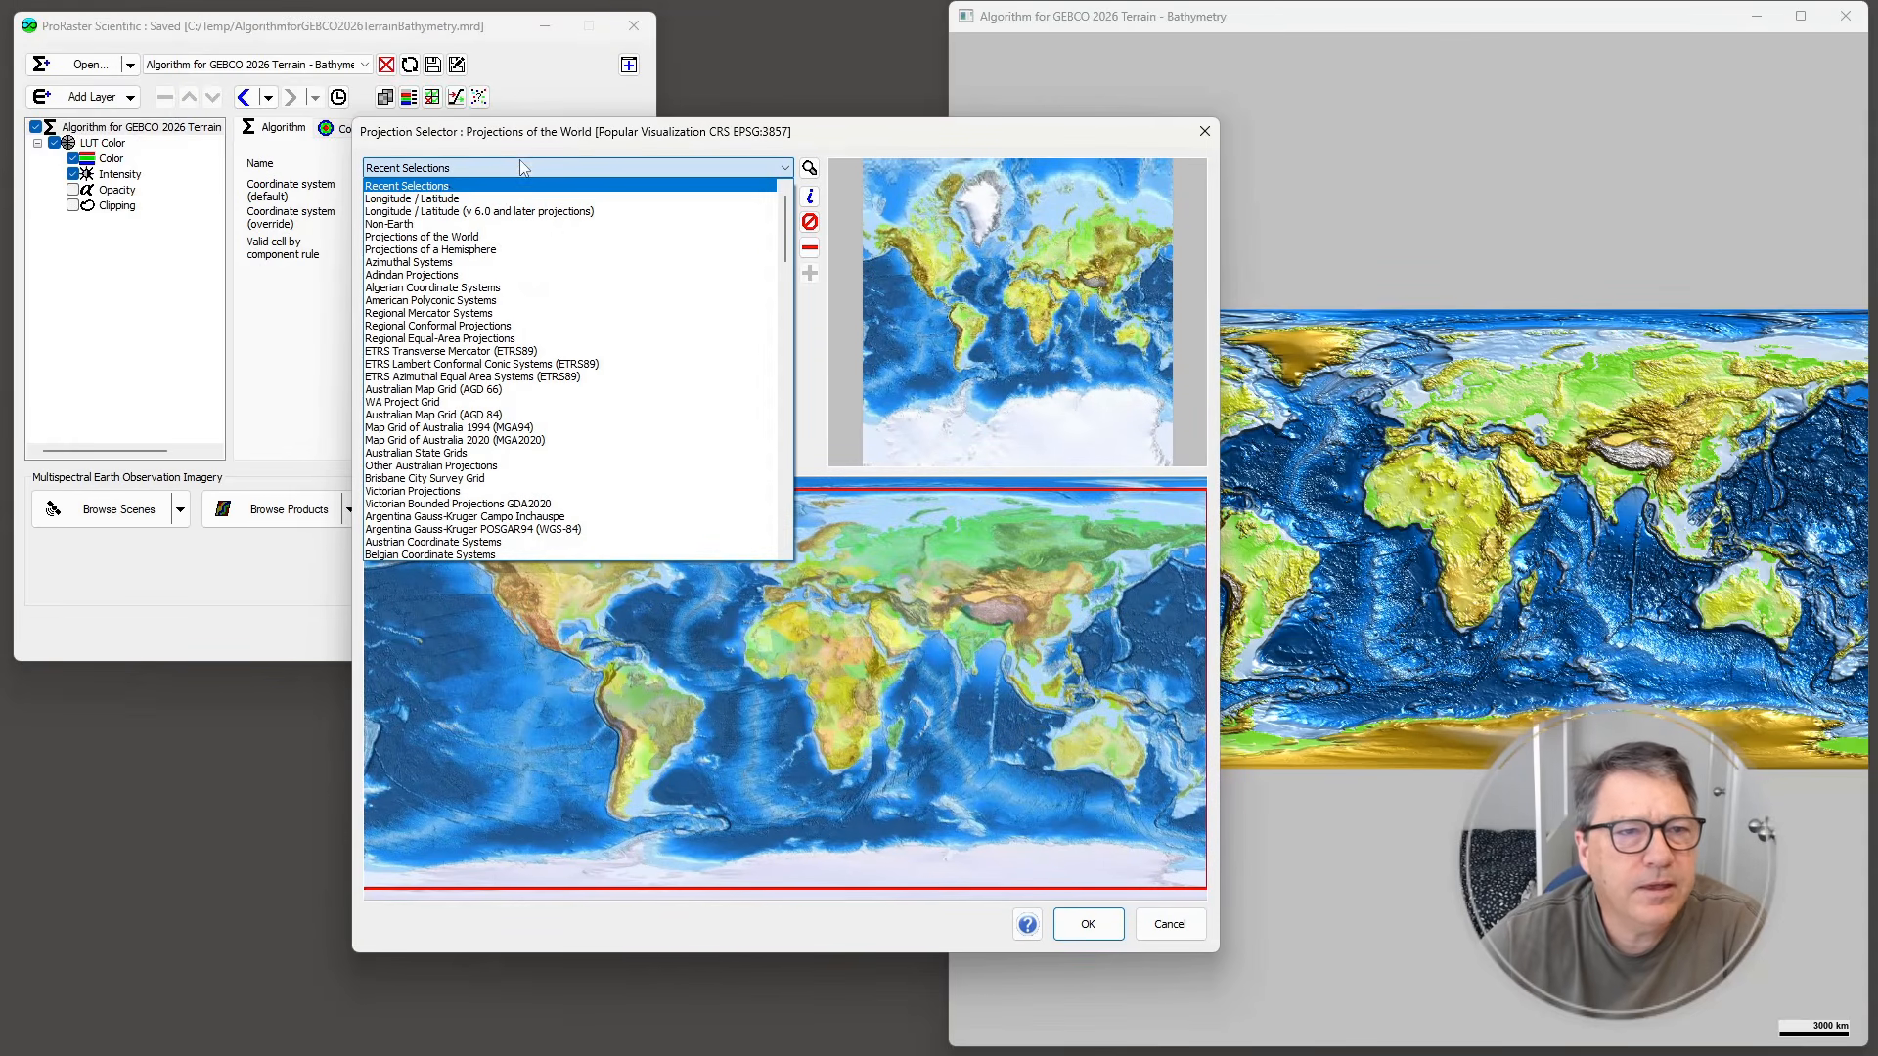
{"action": "left_click", "coordinate": [445, 238]}
{"action": "scroll", "coordinate": [562, 264], "scroll_direction": "down", "scroll_amount": 4}
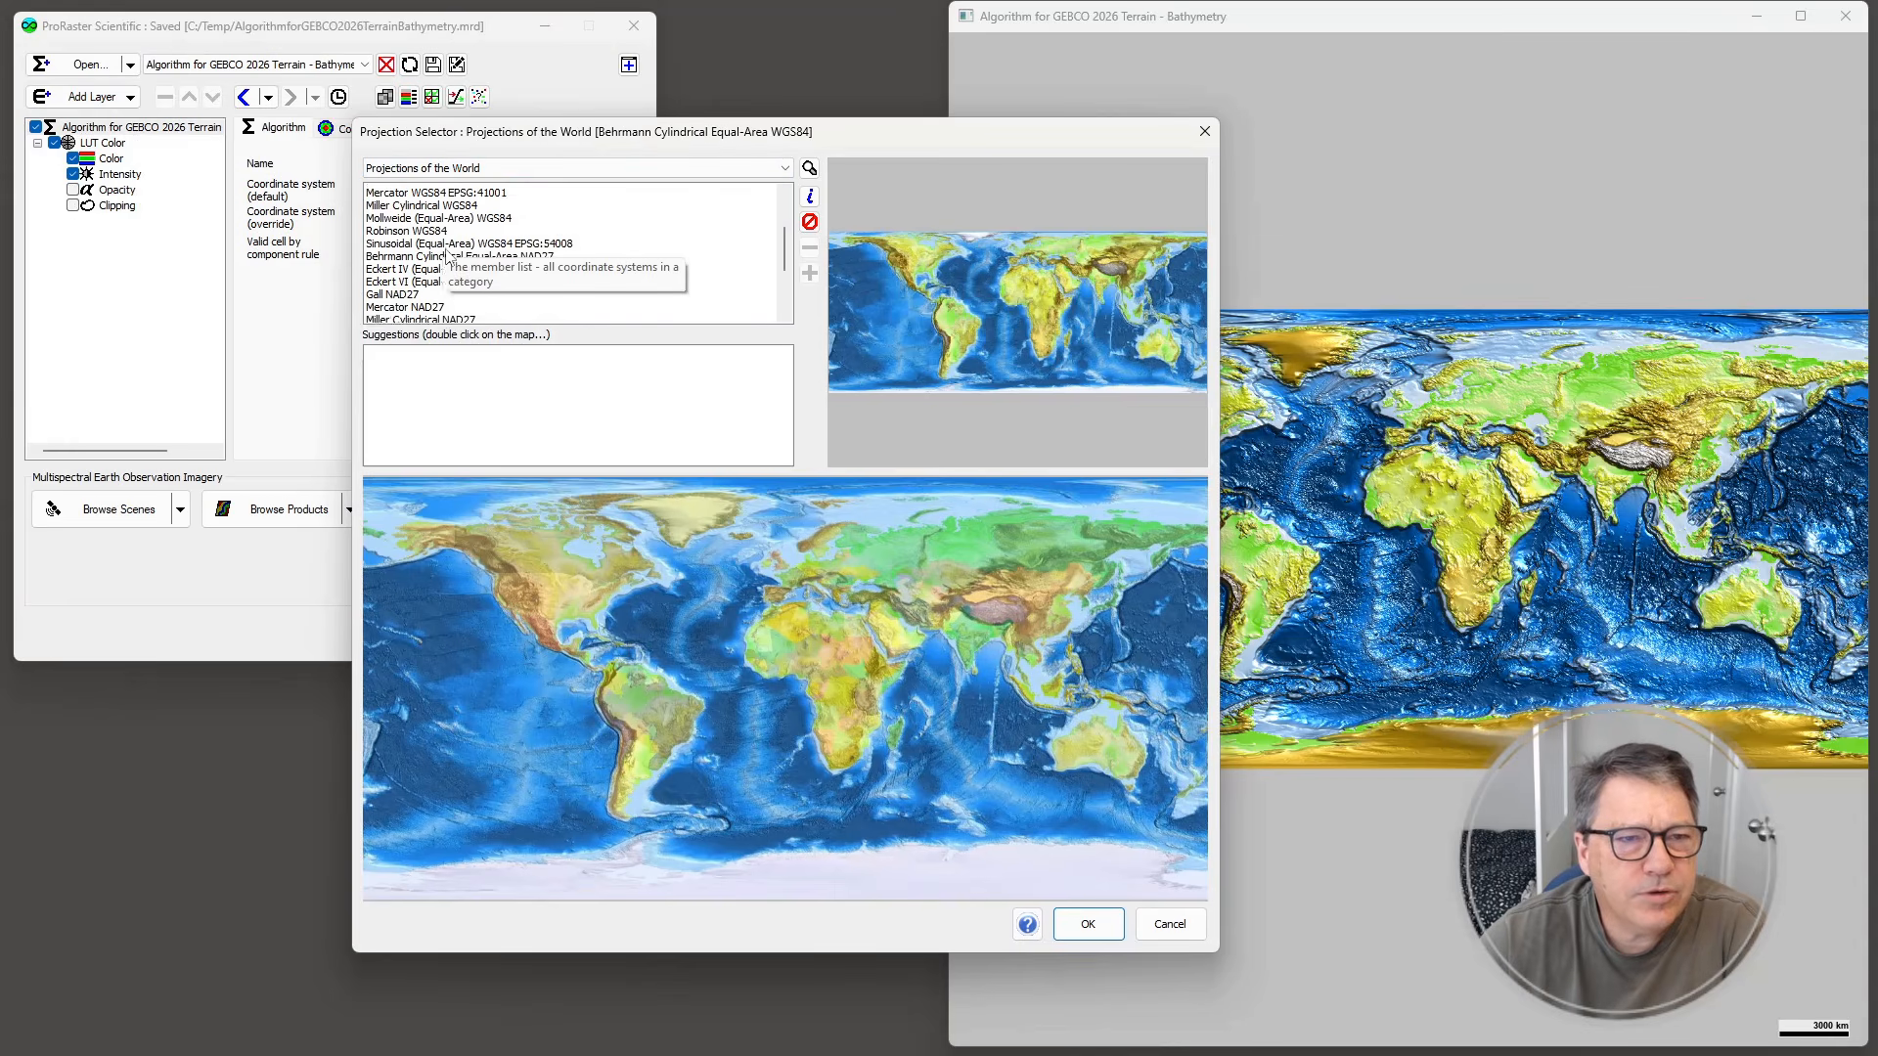
{"action": "scroll", "coordinate": [562, 264], "scroll_direction": "down", "scroll_amount": 2}
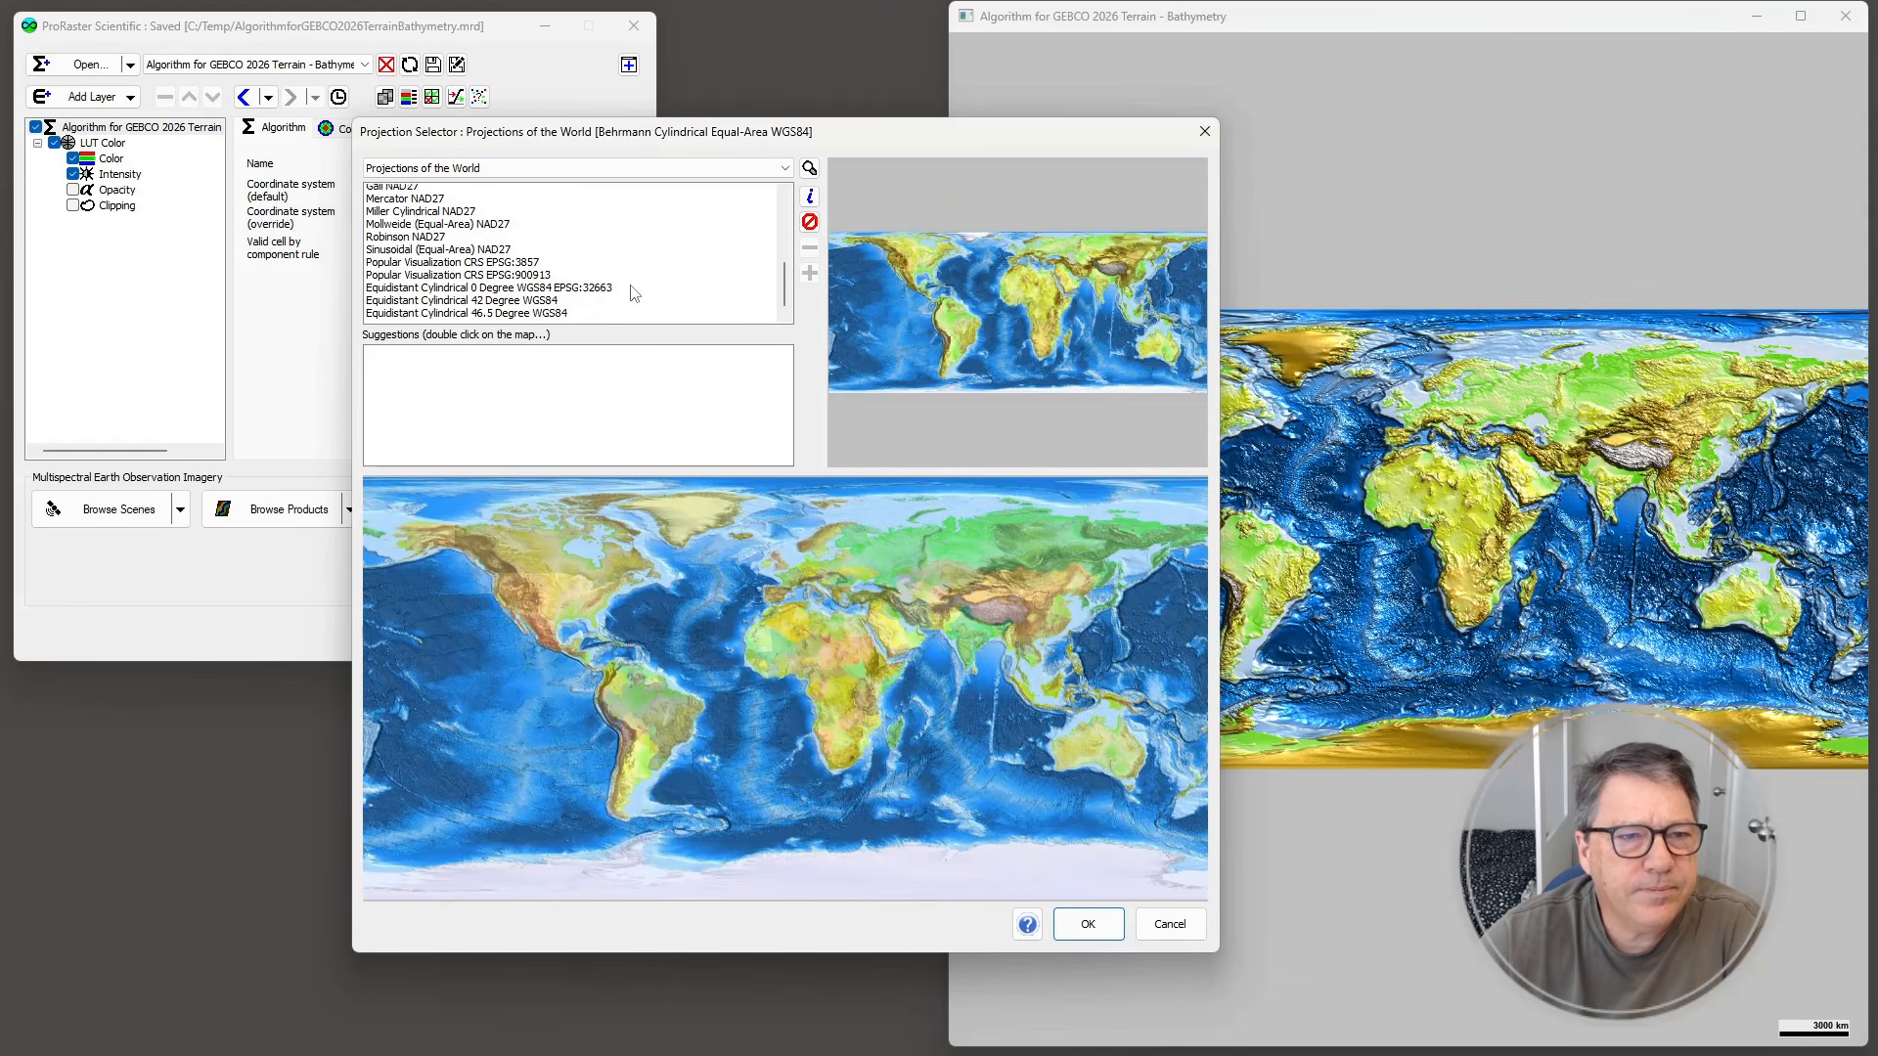
{"action": "left_click", "coordinate": [436, 256]}
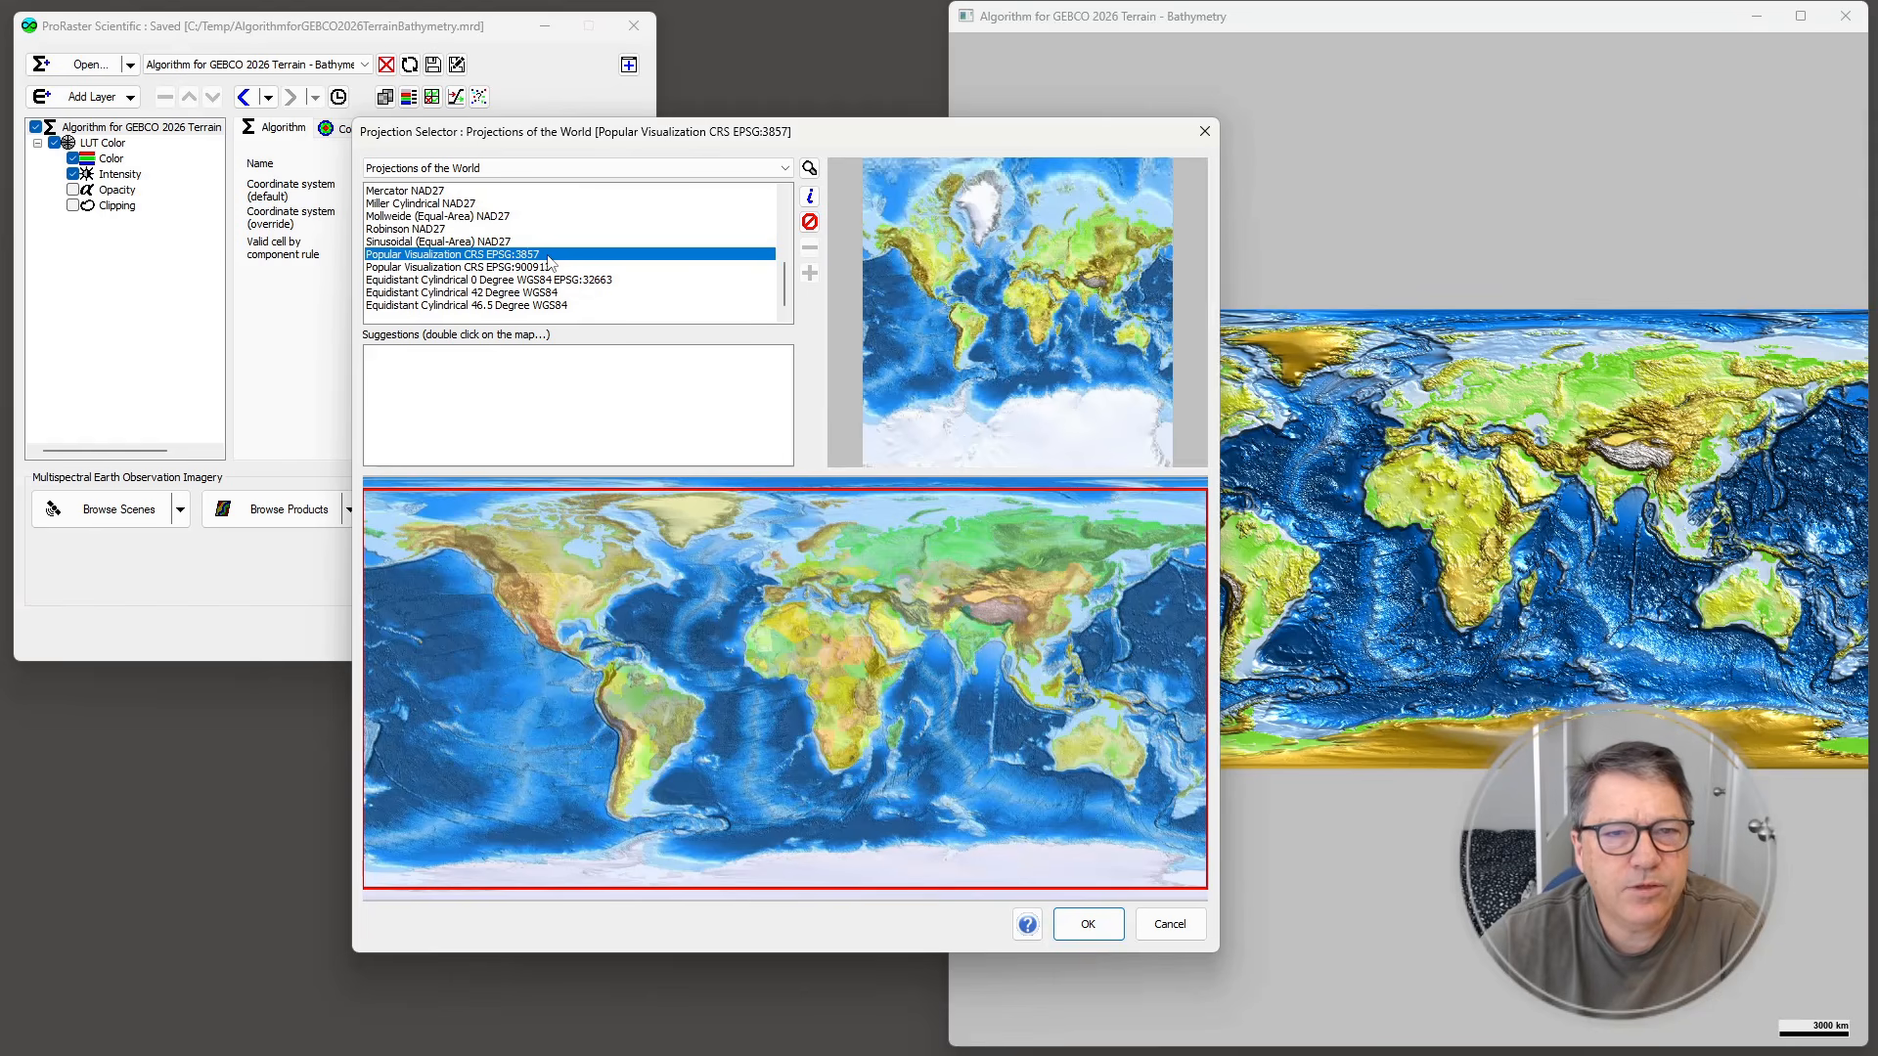
- Search the projections for 3857, apply Popular Visualization CRS EPSG:3857 as the override, and save the algorithm
{"action": "left_click", "coordinate": [810, 169]}
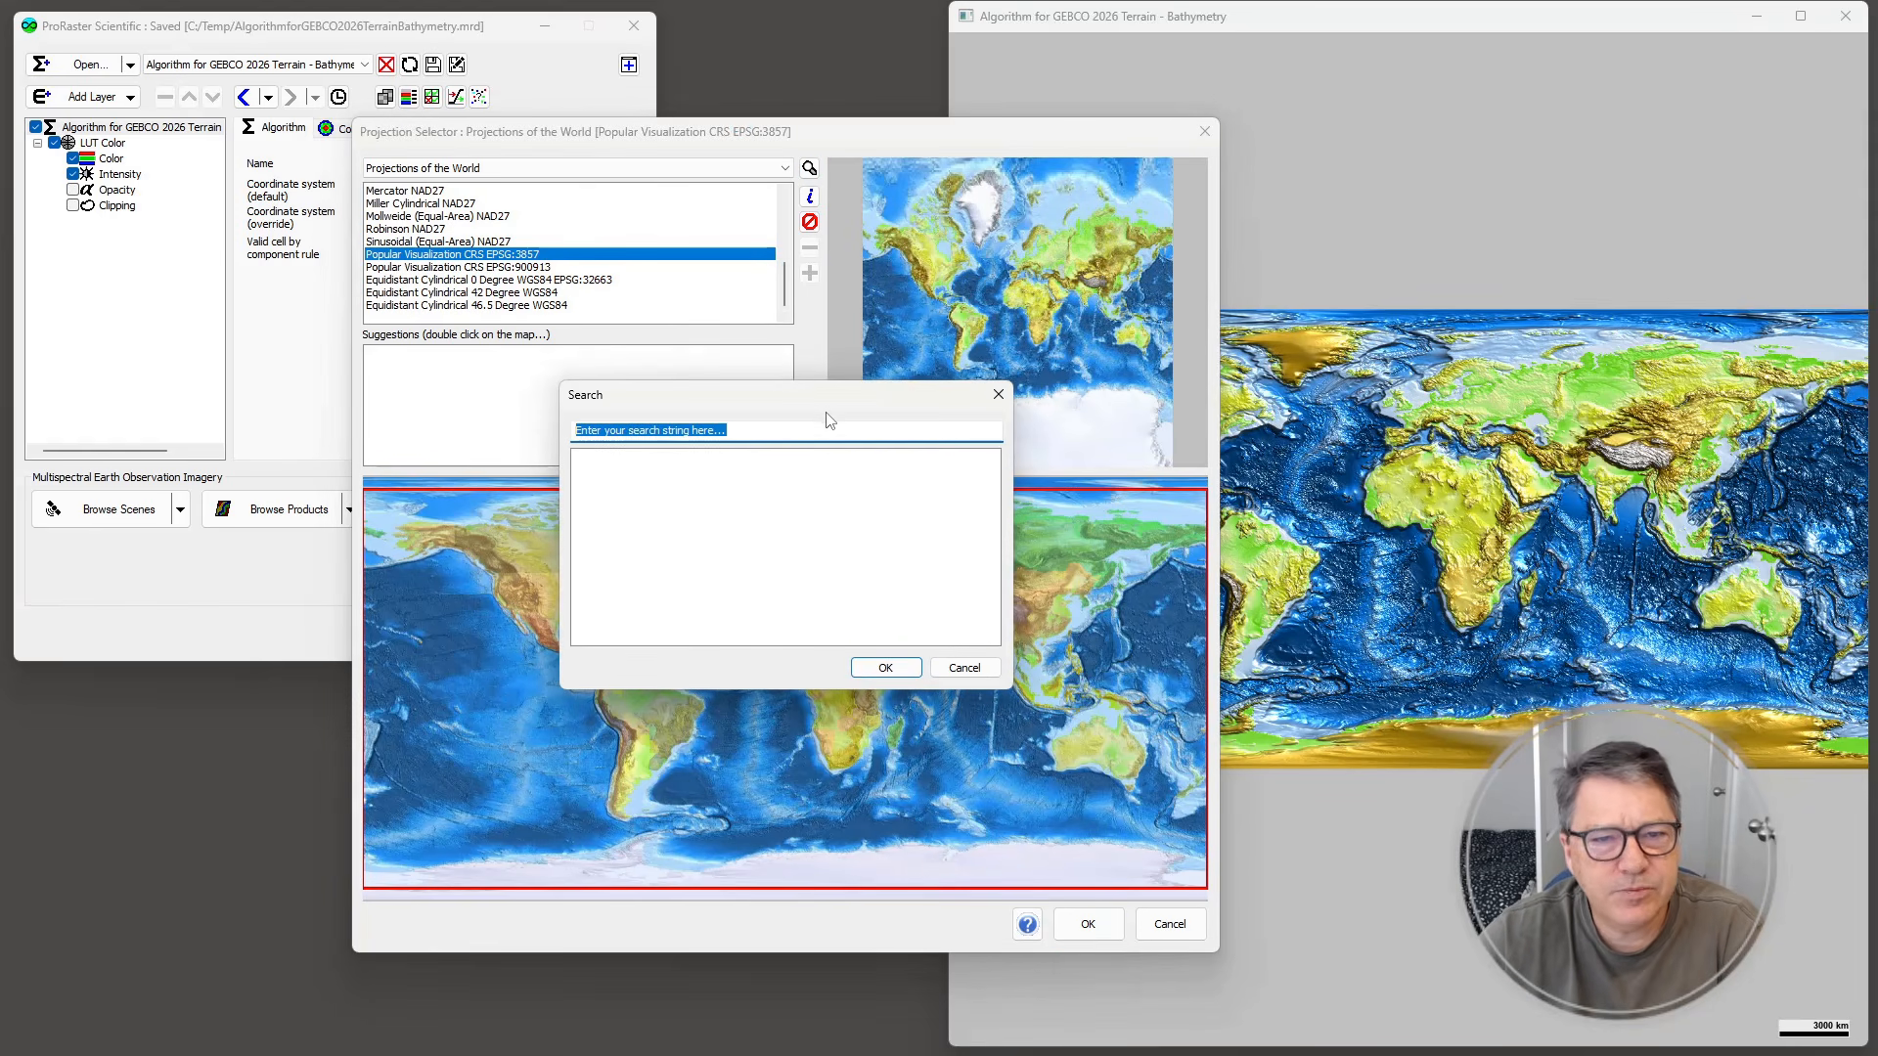
{"action": "type", "text": "3857"}
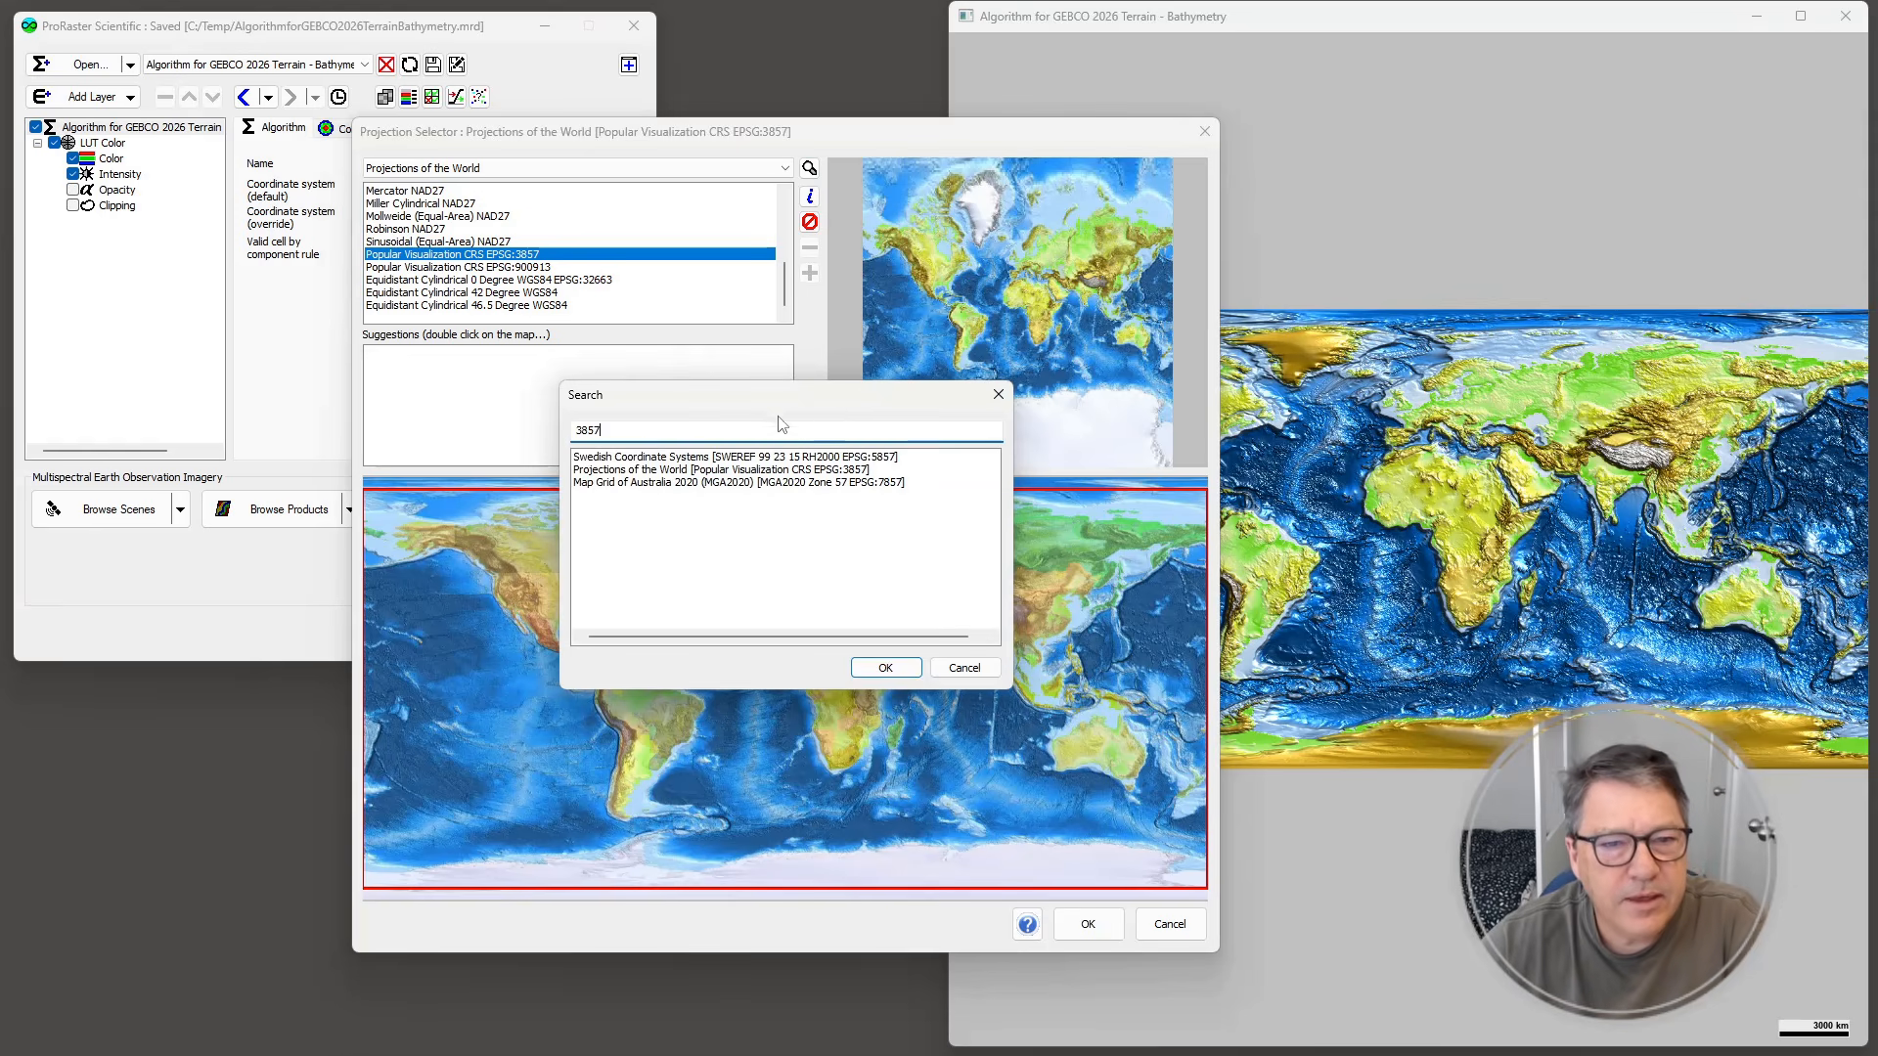
{"action": "left_click", "coordinate": [730, 471]}
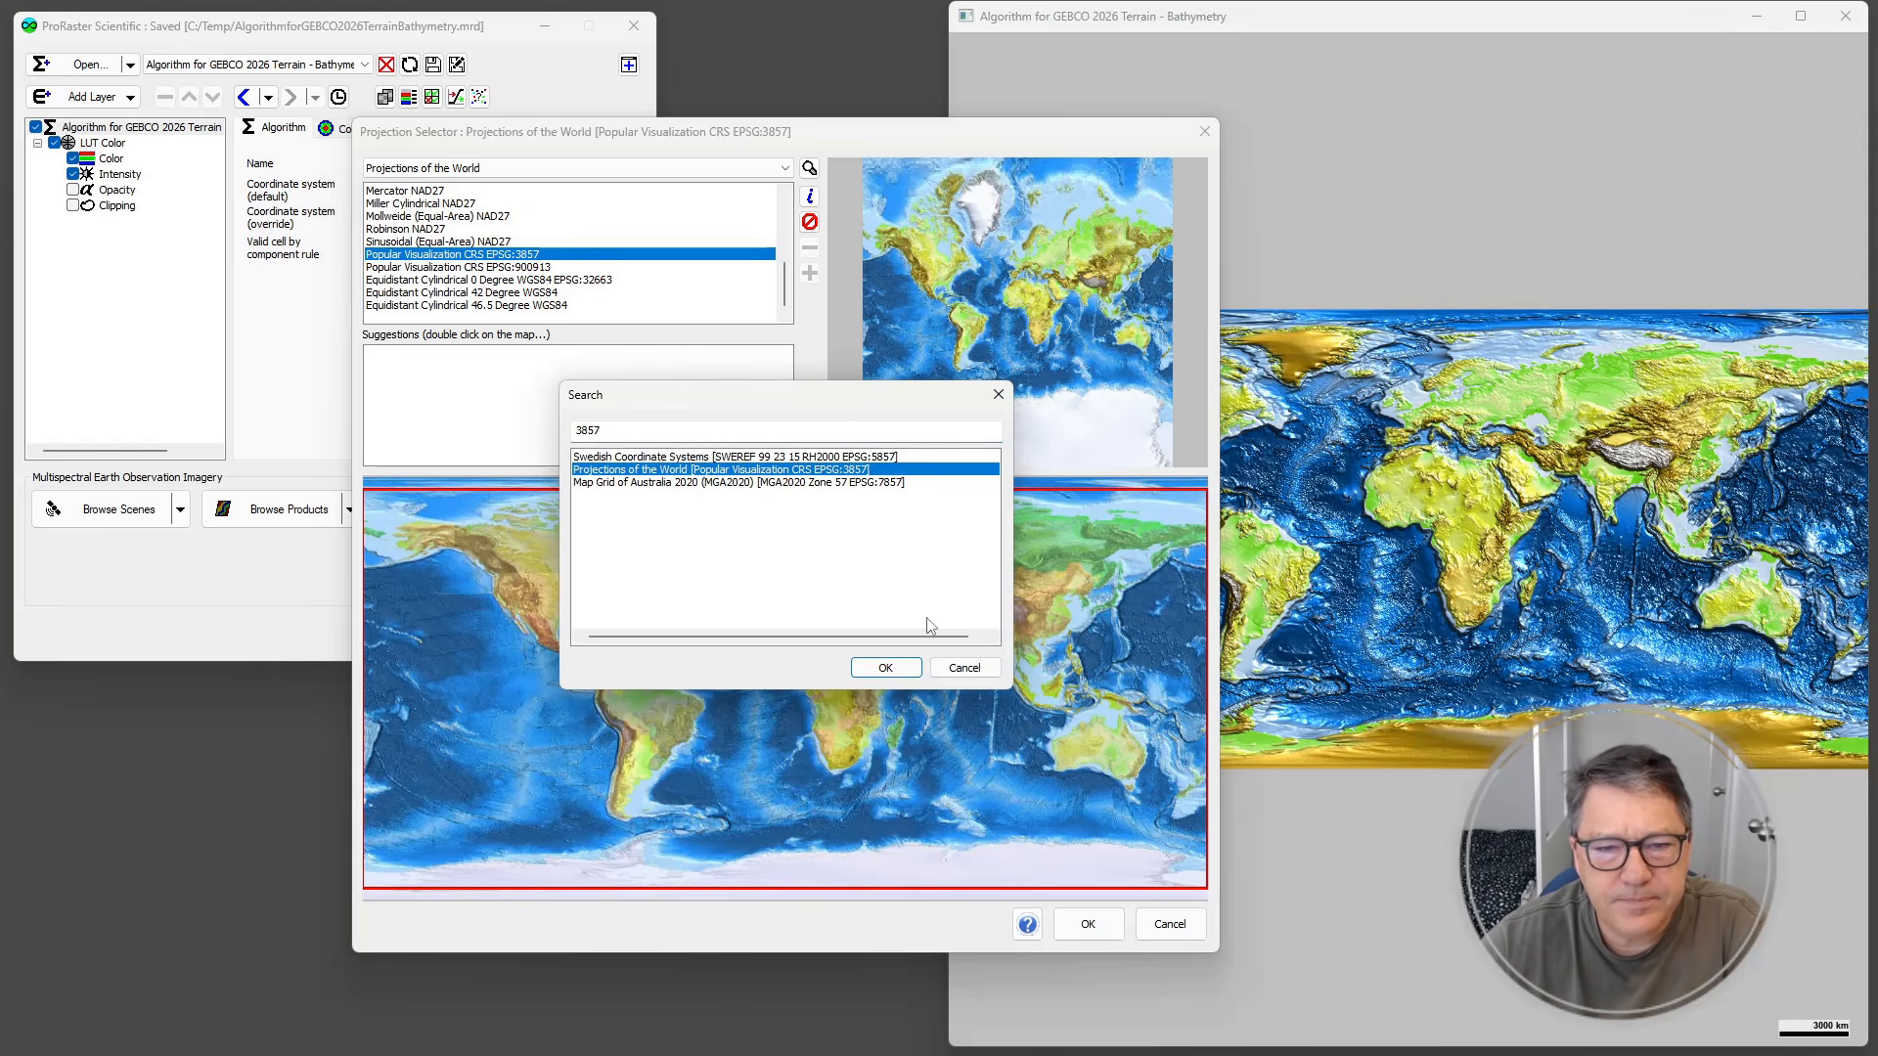
{"action": "left_click", "coordinate": [887, 675]}
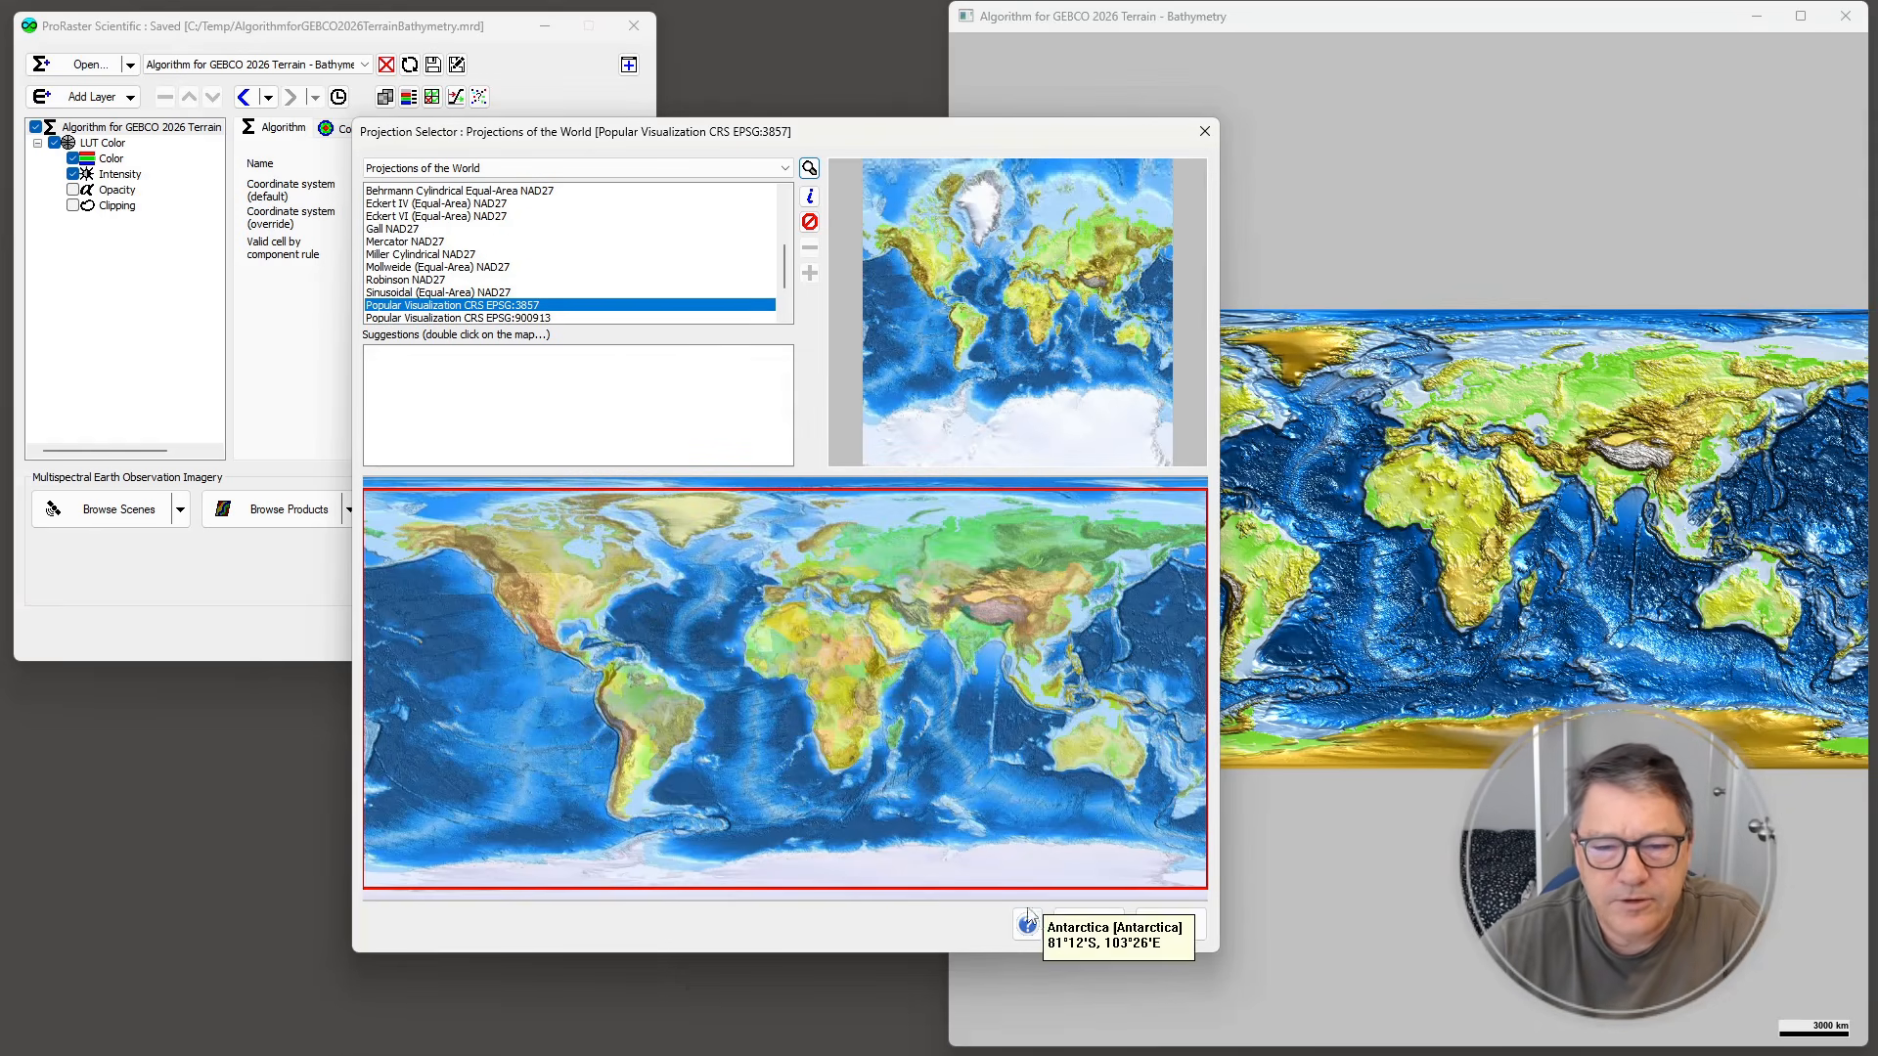
{"action": "left_click", "coordinate": [1088, 924]}
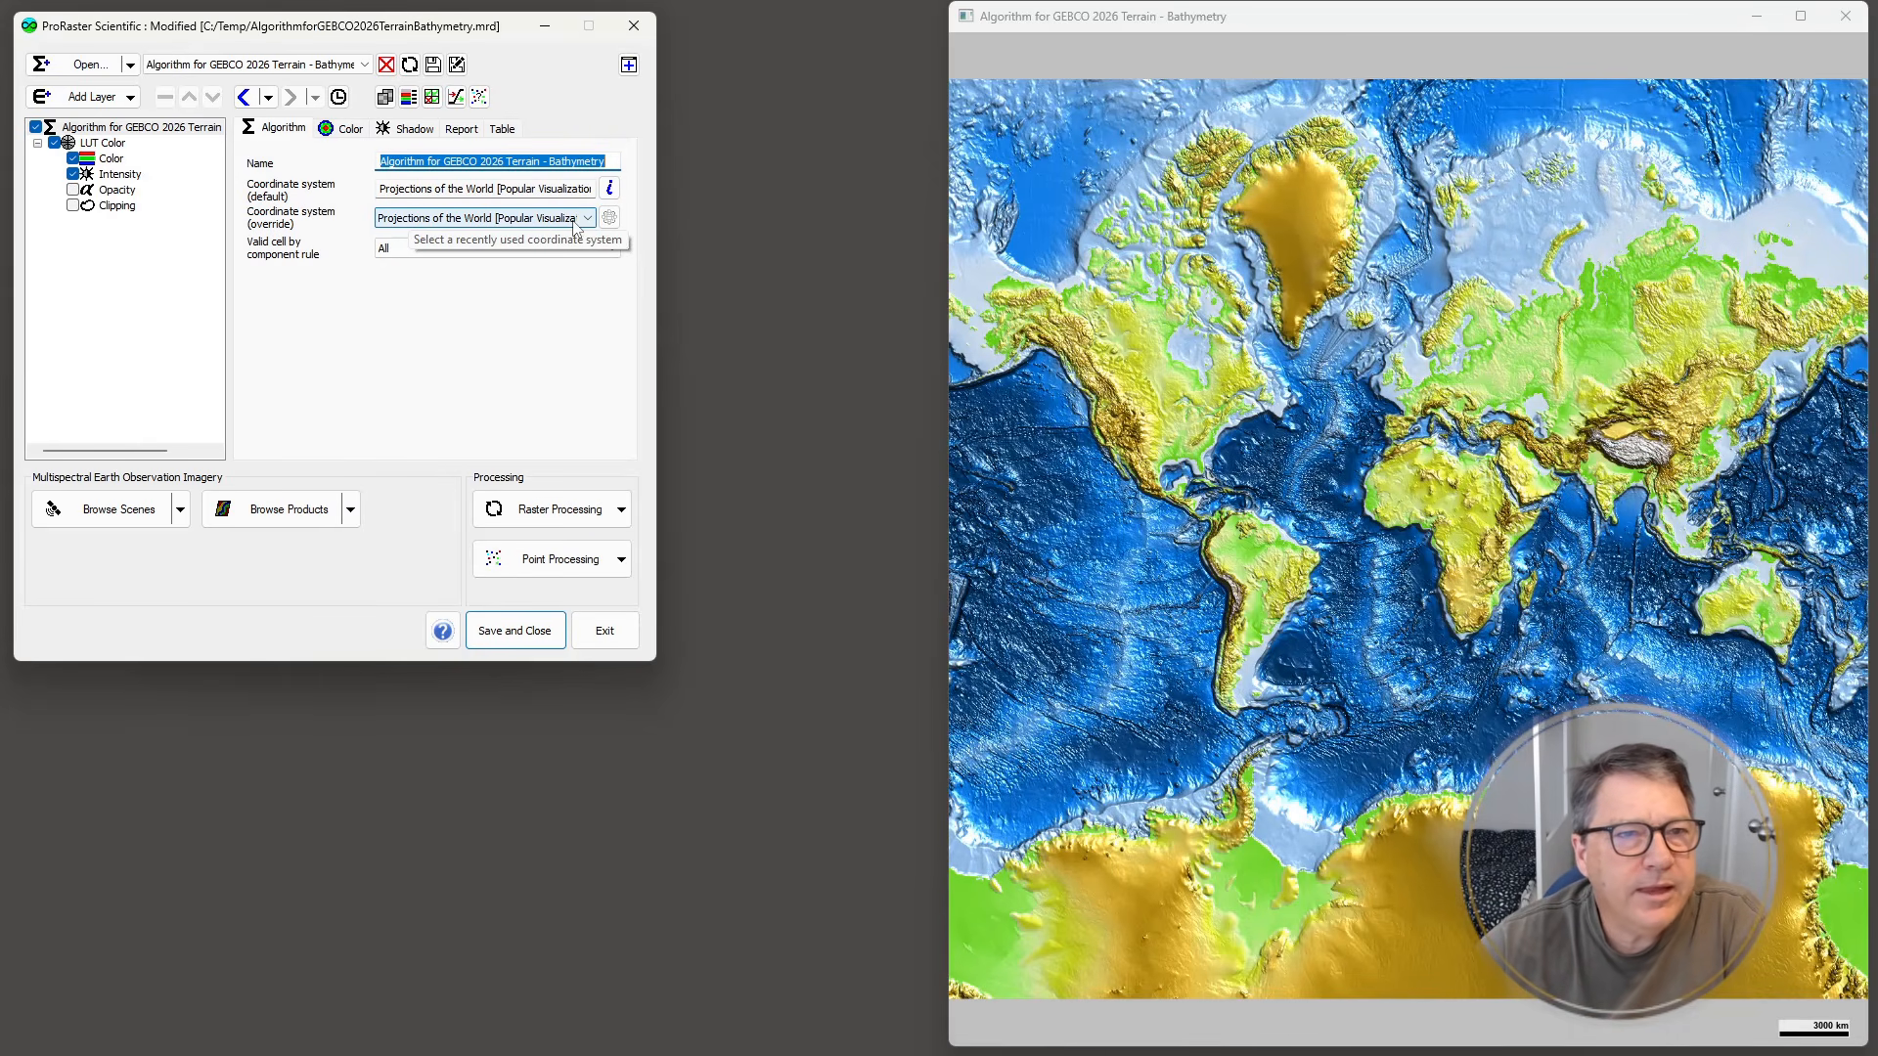
{"action": "left_click", "coordinate": [433, 64]}
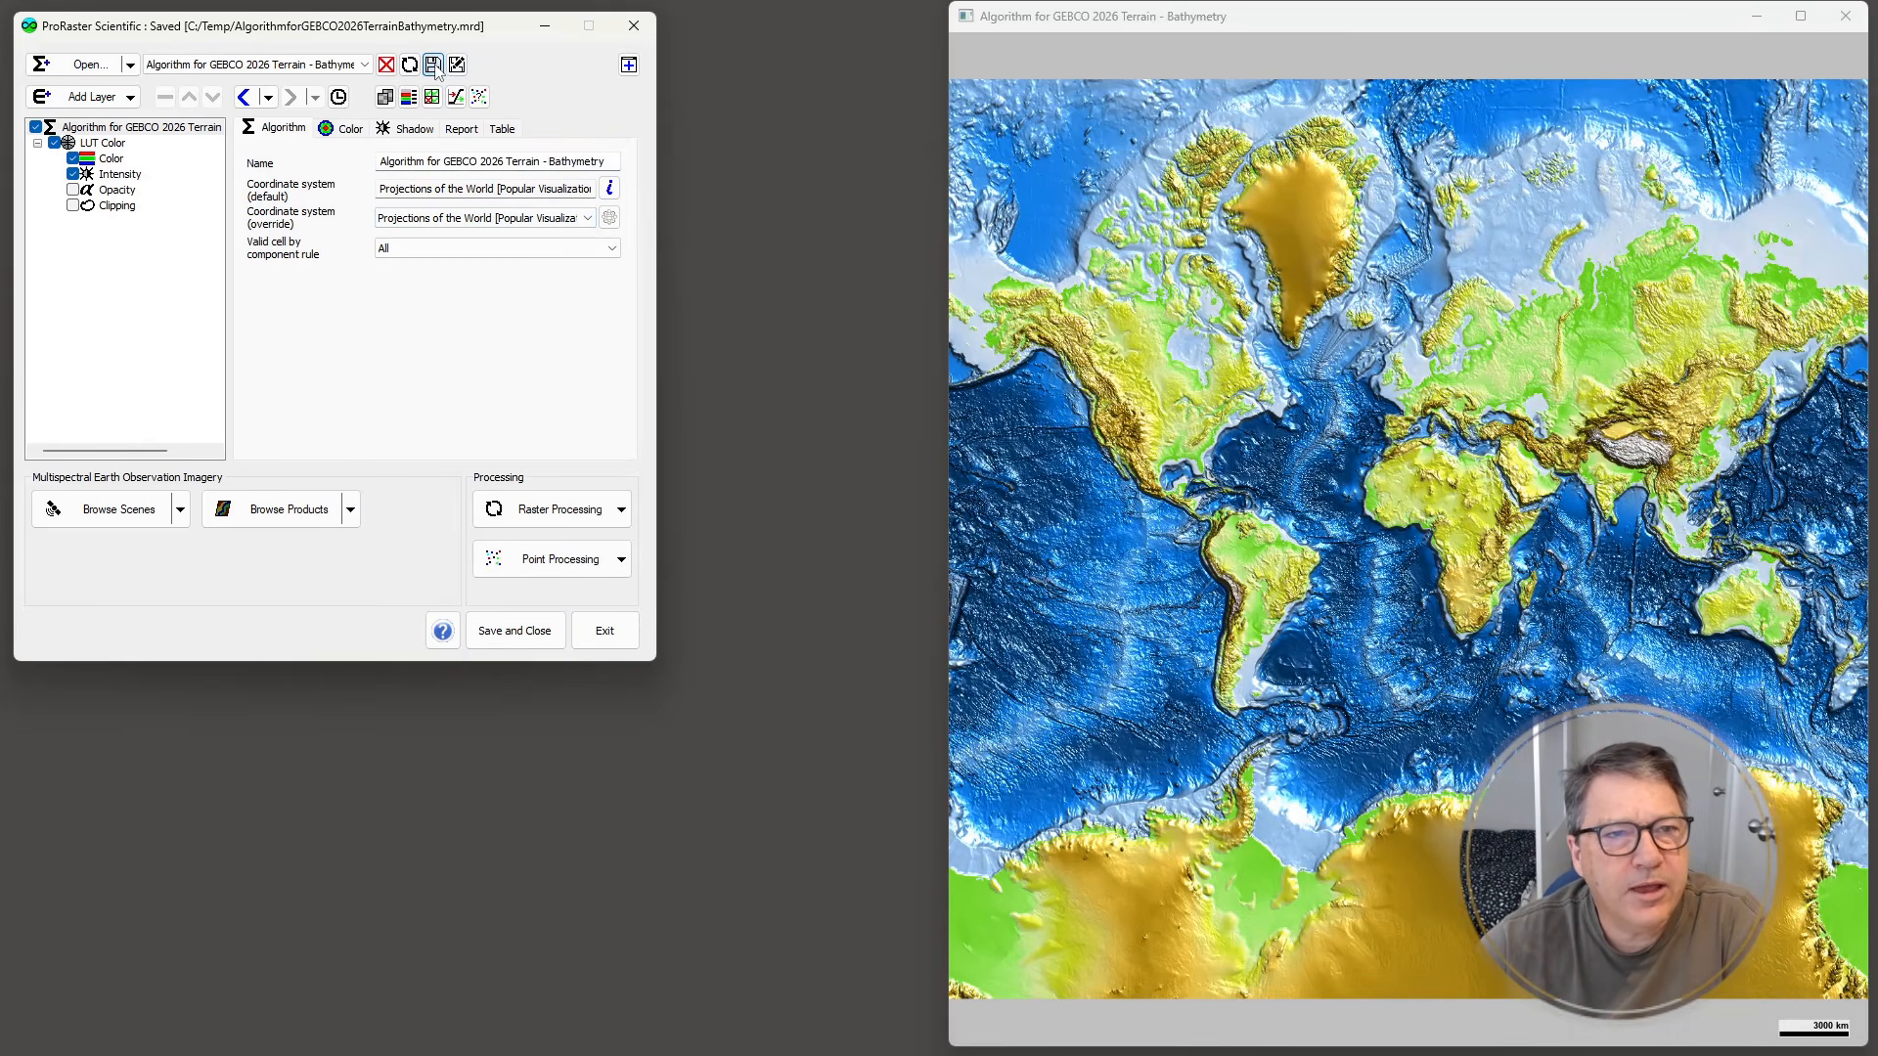
- Open the image export for the EPSG:3857 GEBCO algorithm and set its output format to XYZ OGC WMTS Tiles
{"action": "left_click", "coordinate": [620, 512]}
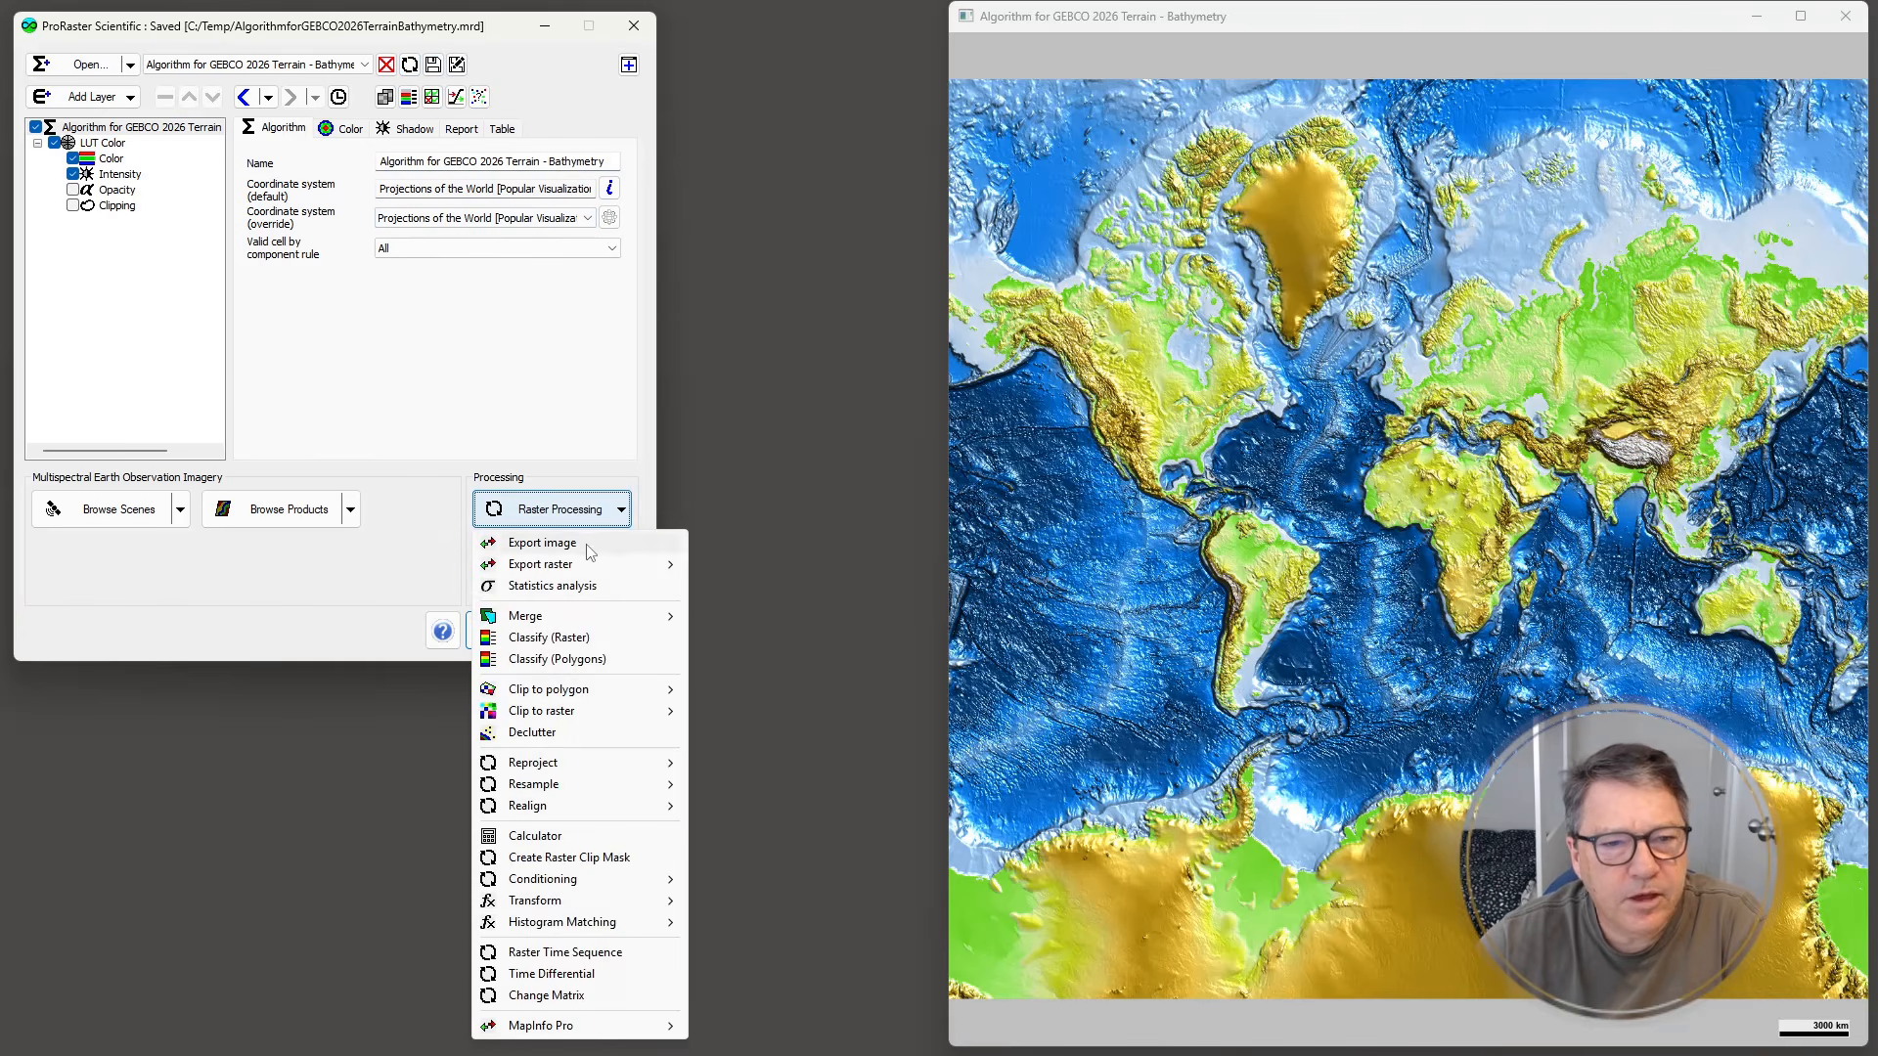
{"action": "left_click", "coordinate": [547, 543]}
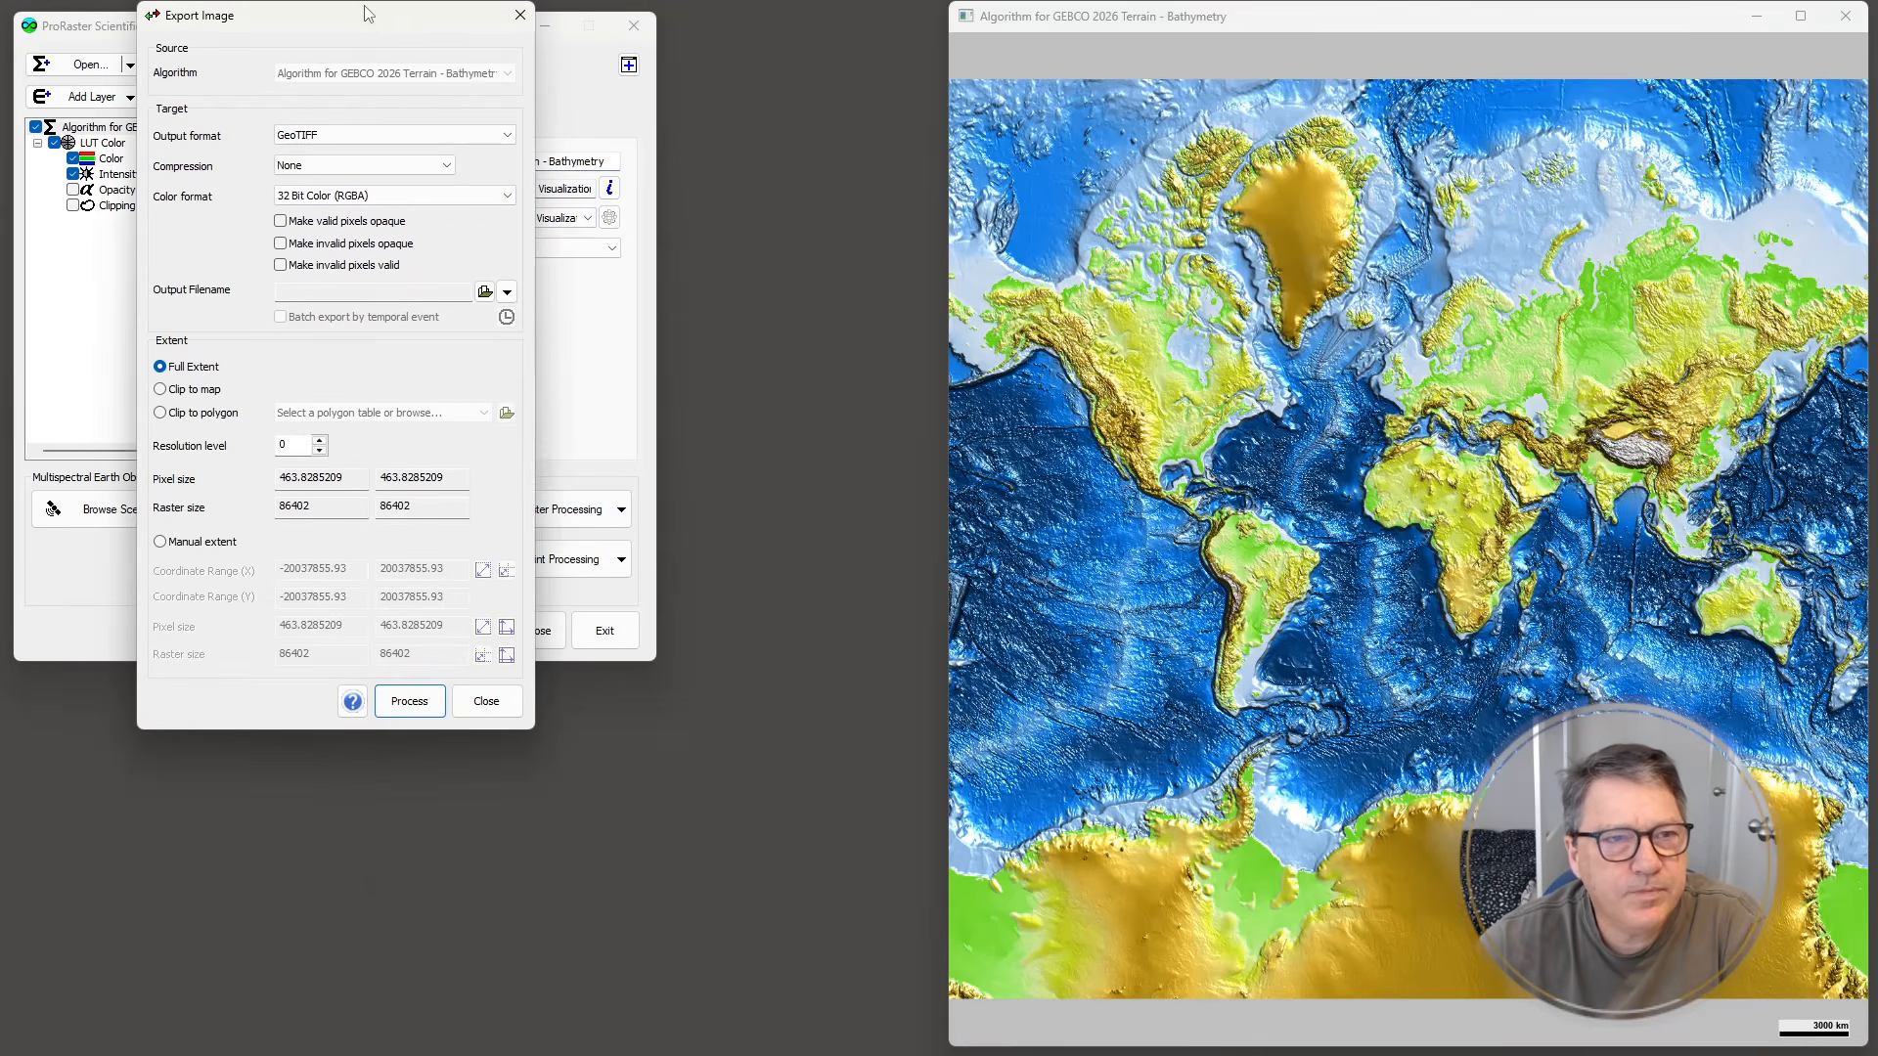
{"action": "left_click_drag", "start_coordinate": [372, 12], "coordinate": [709, 225]}
{"action": "left_click", "coordinate": [820, 309]}
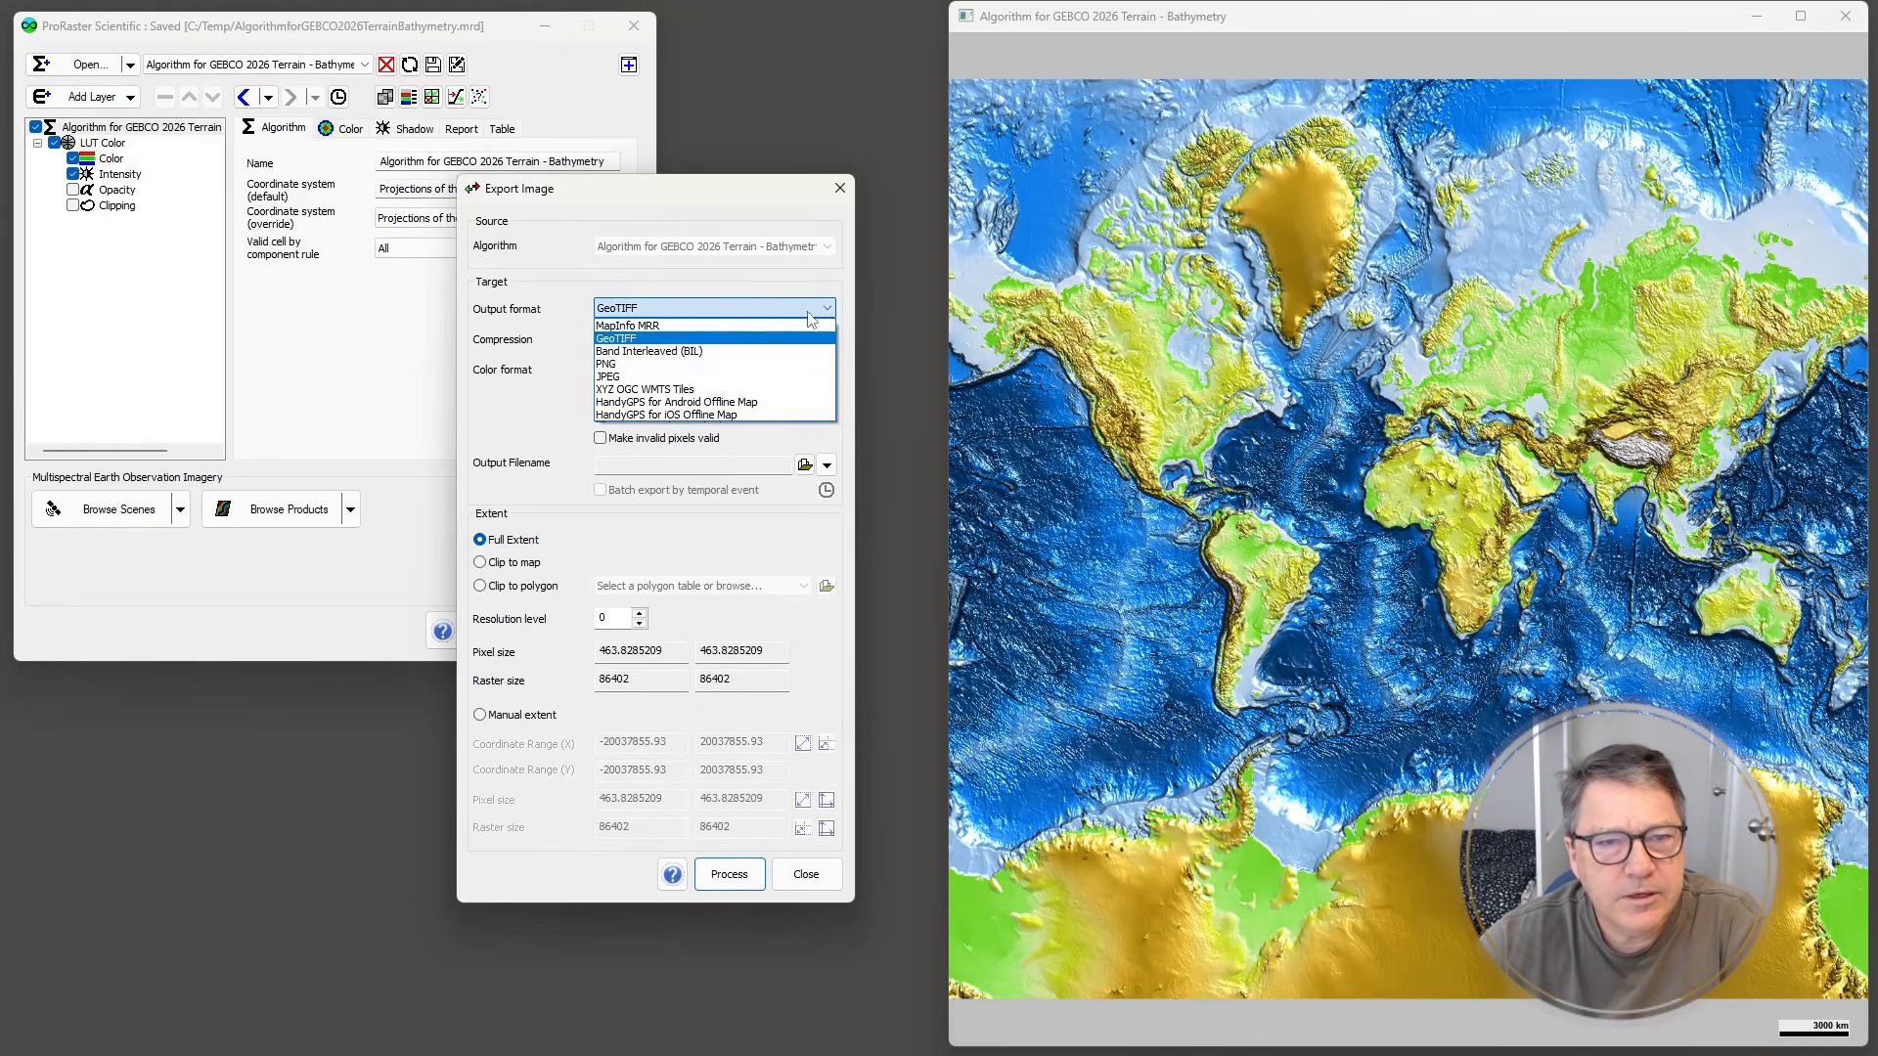
{"action": "left_click", "coordinate": [654, 391]}
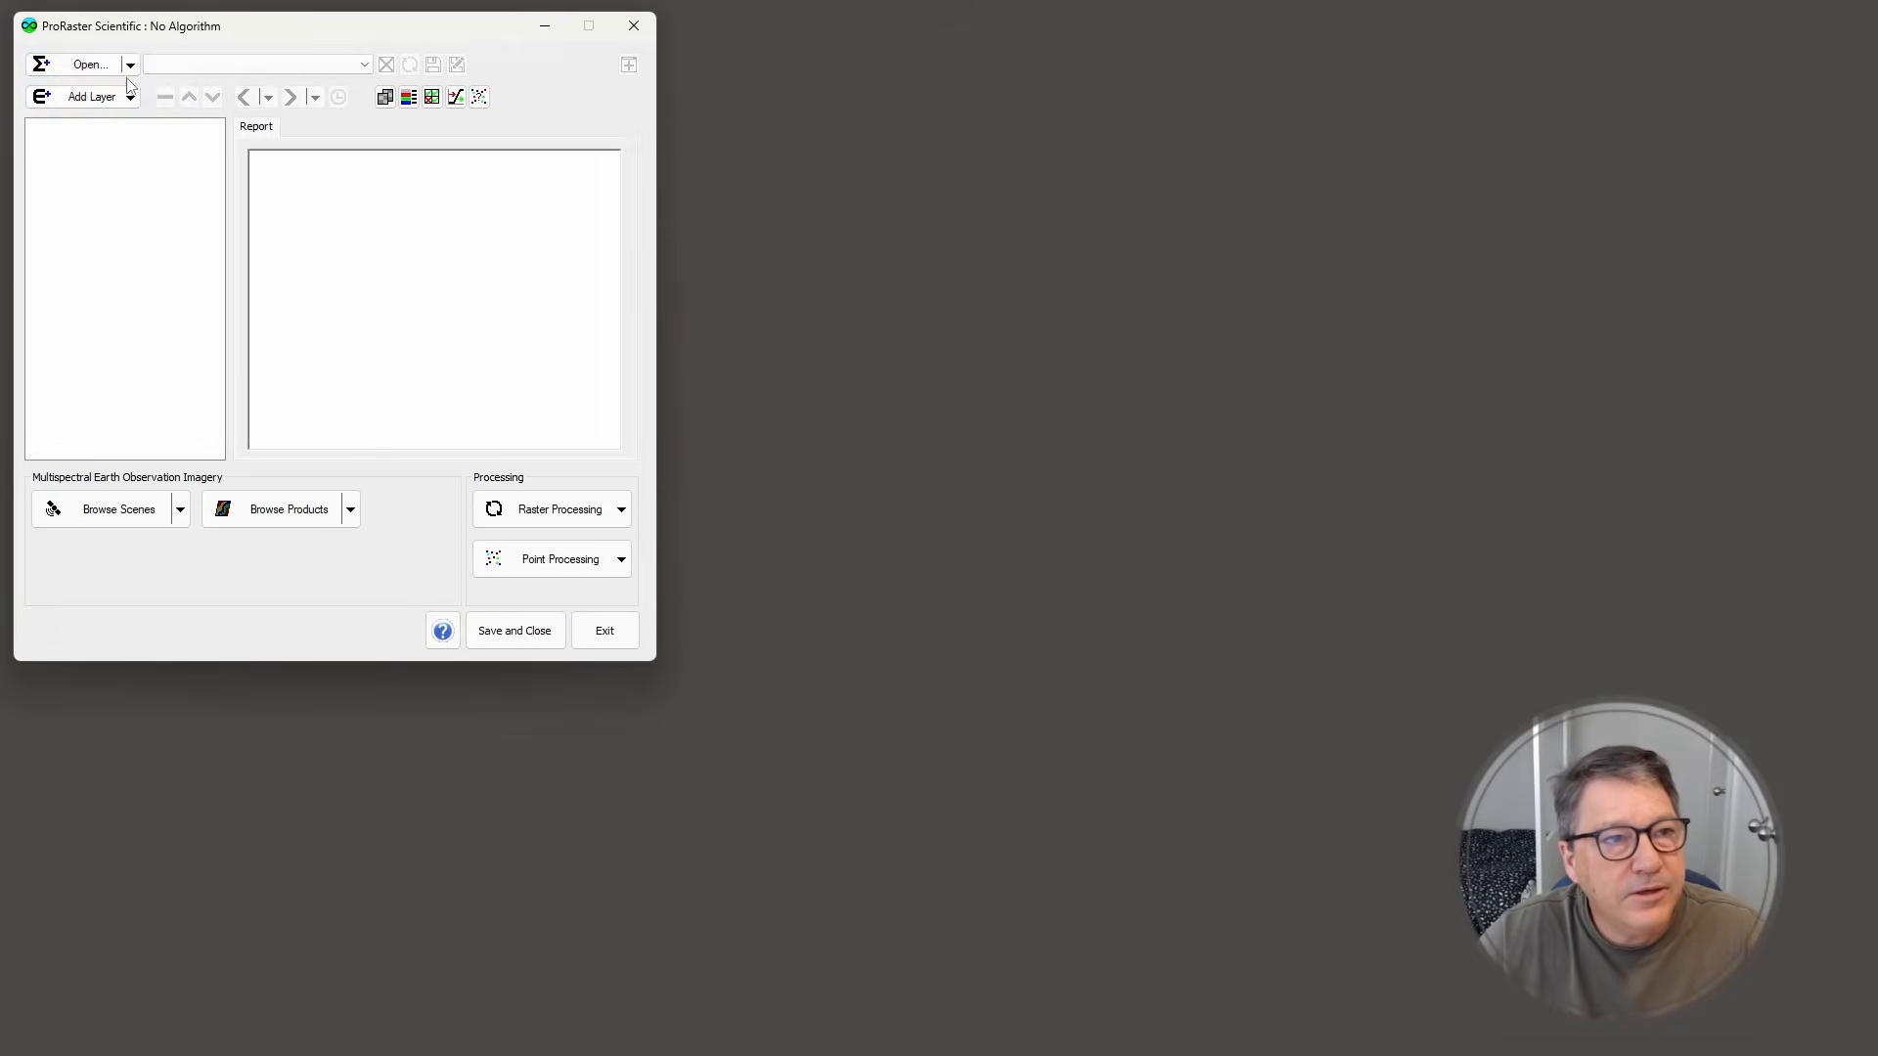
- Create a new algorithm from the OpenStreetMap web map OSM Standard
{"action": "left_click", "coordinate": [130, 64]}
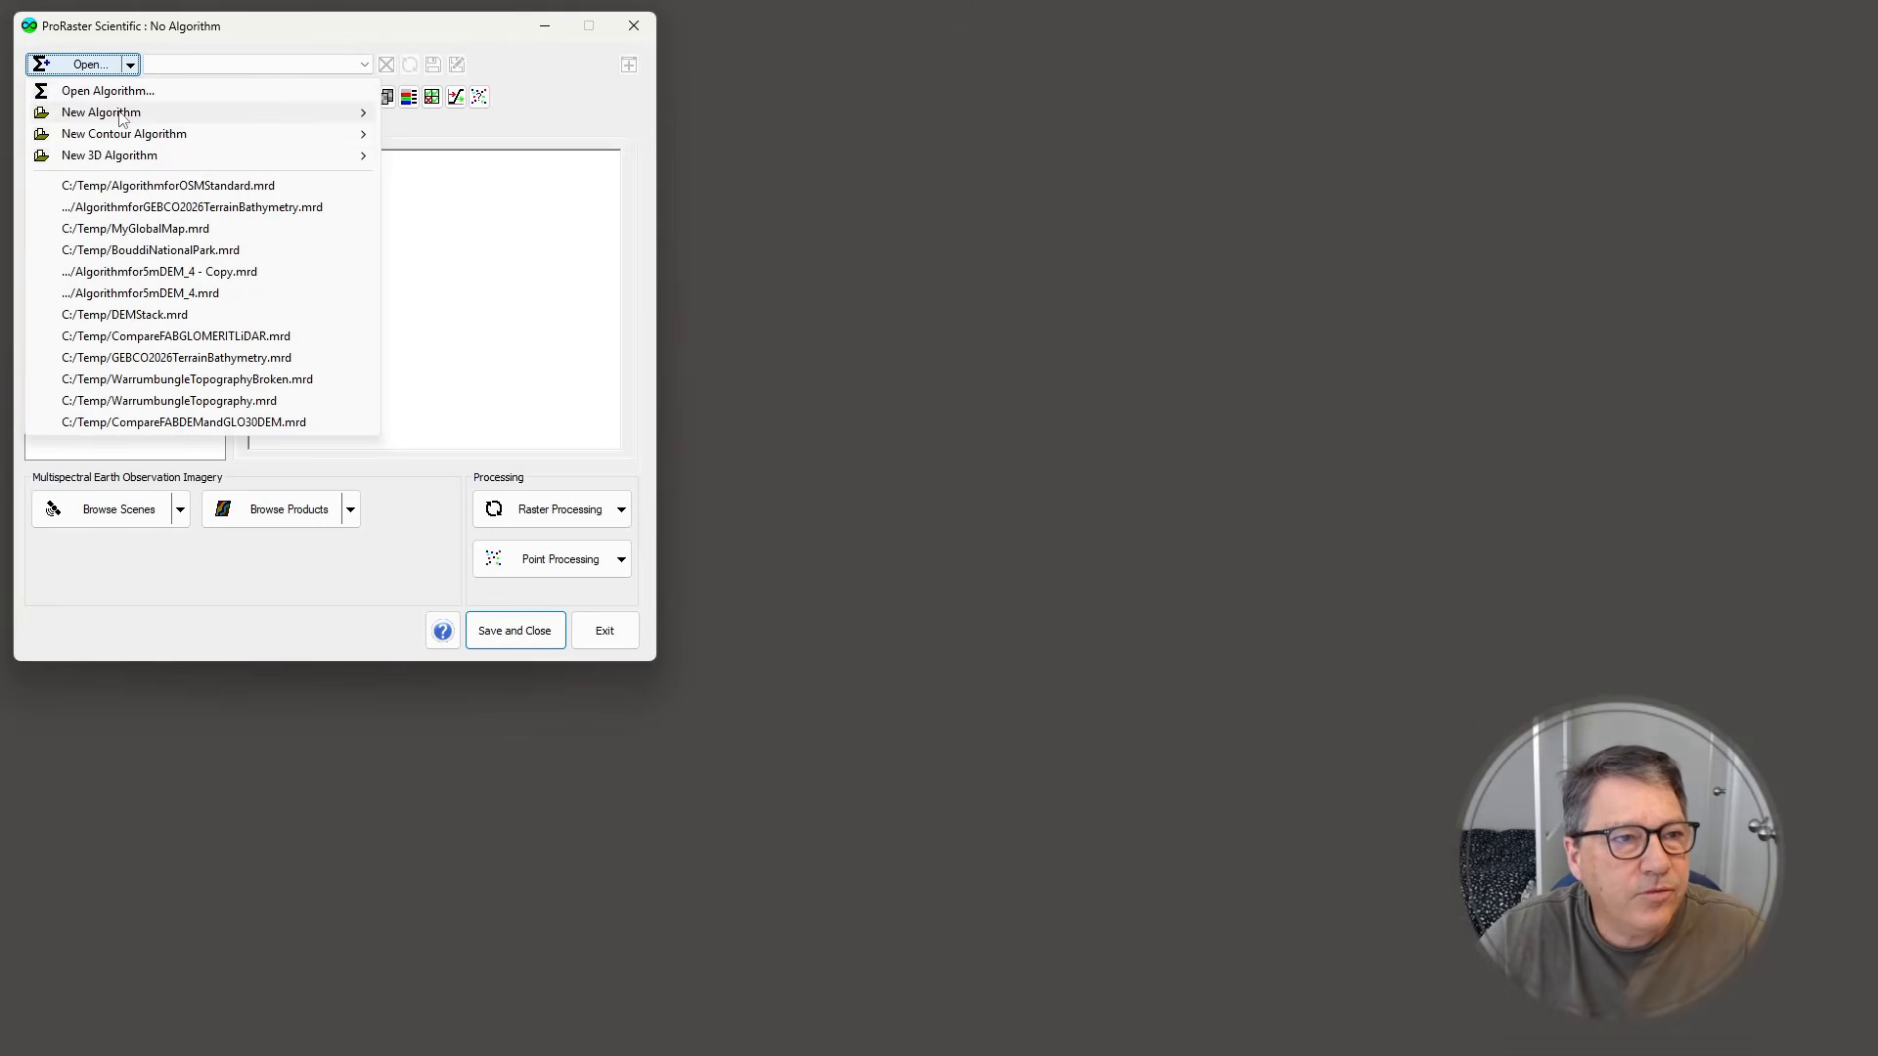
{"action": "mouse_move", "coordinate": [122, 113]}
{"action": "mouse_move", "coordinate": [450, 221]}
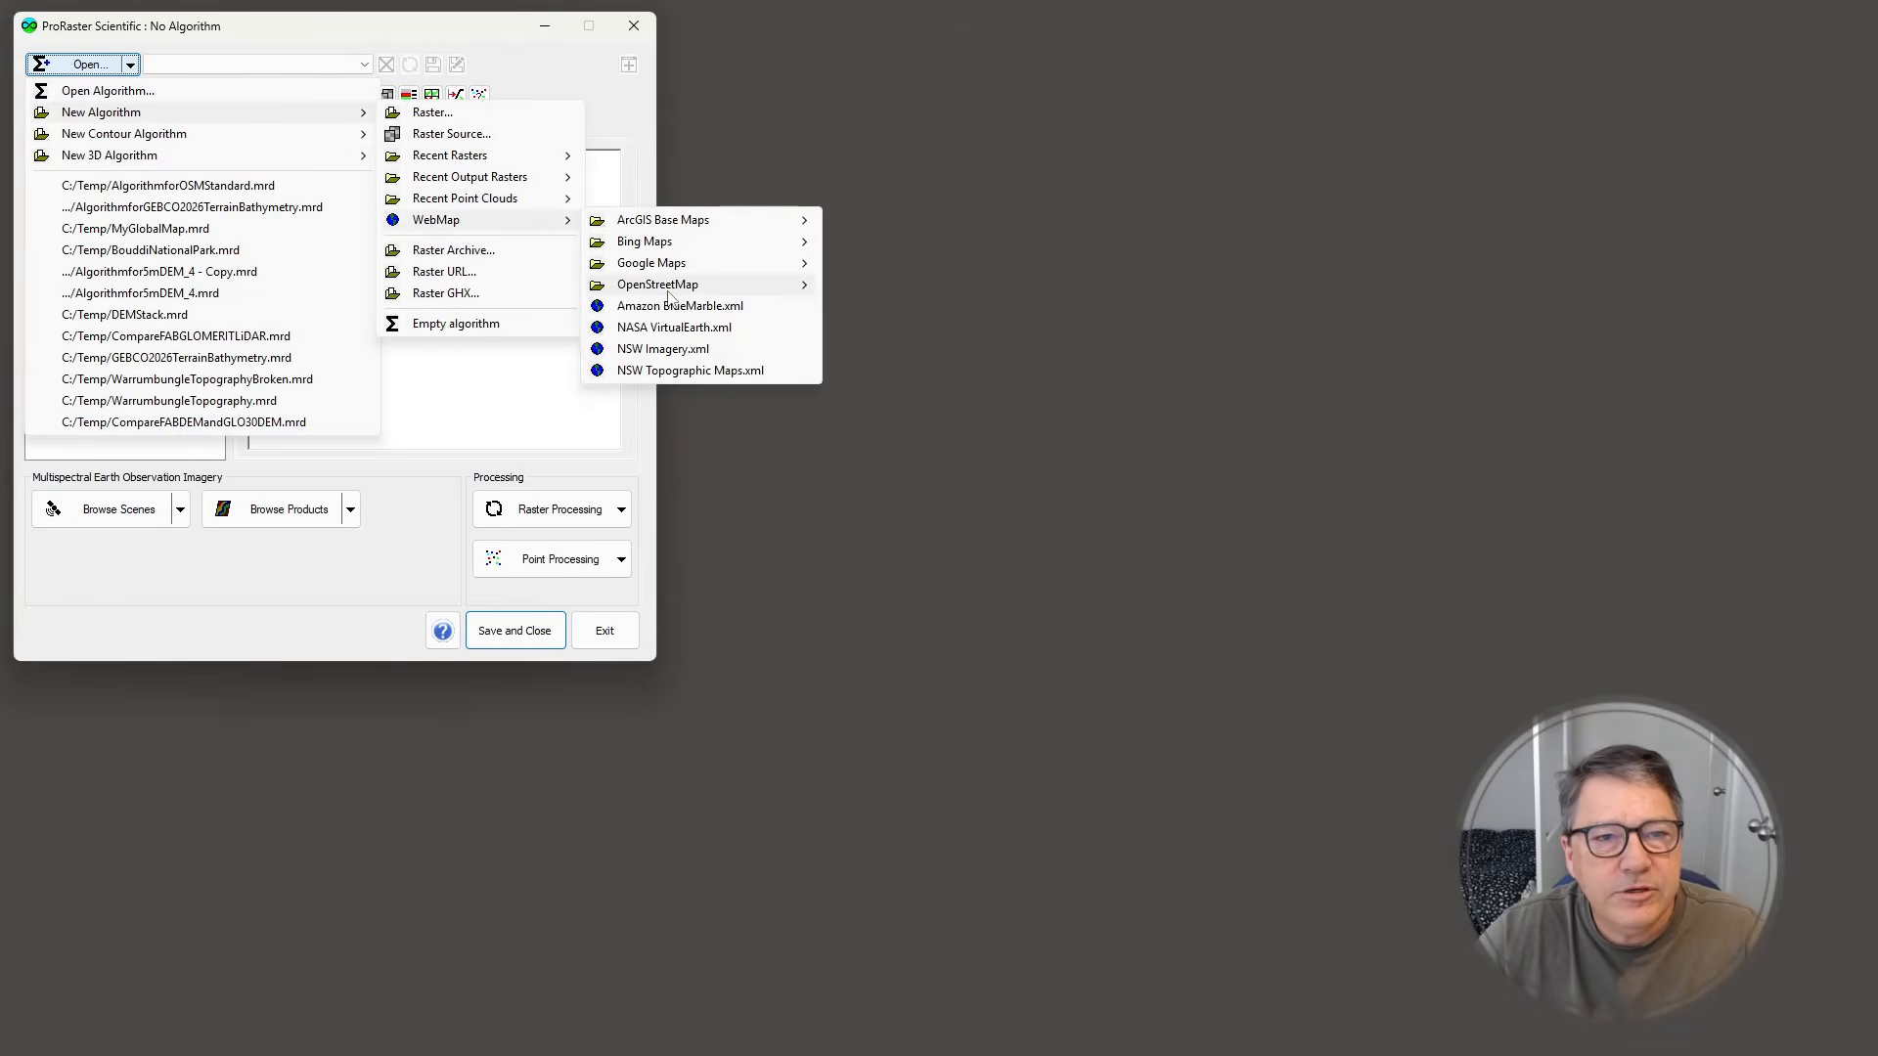
{"action": "mouse_move", "coordinate": [685, 284]}
{"action": "left_click", "coordinate": [898, 284]}
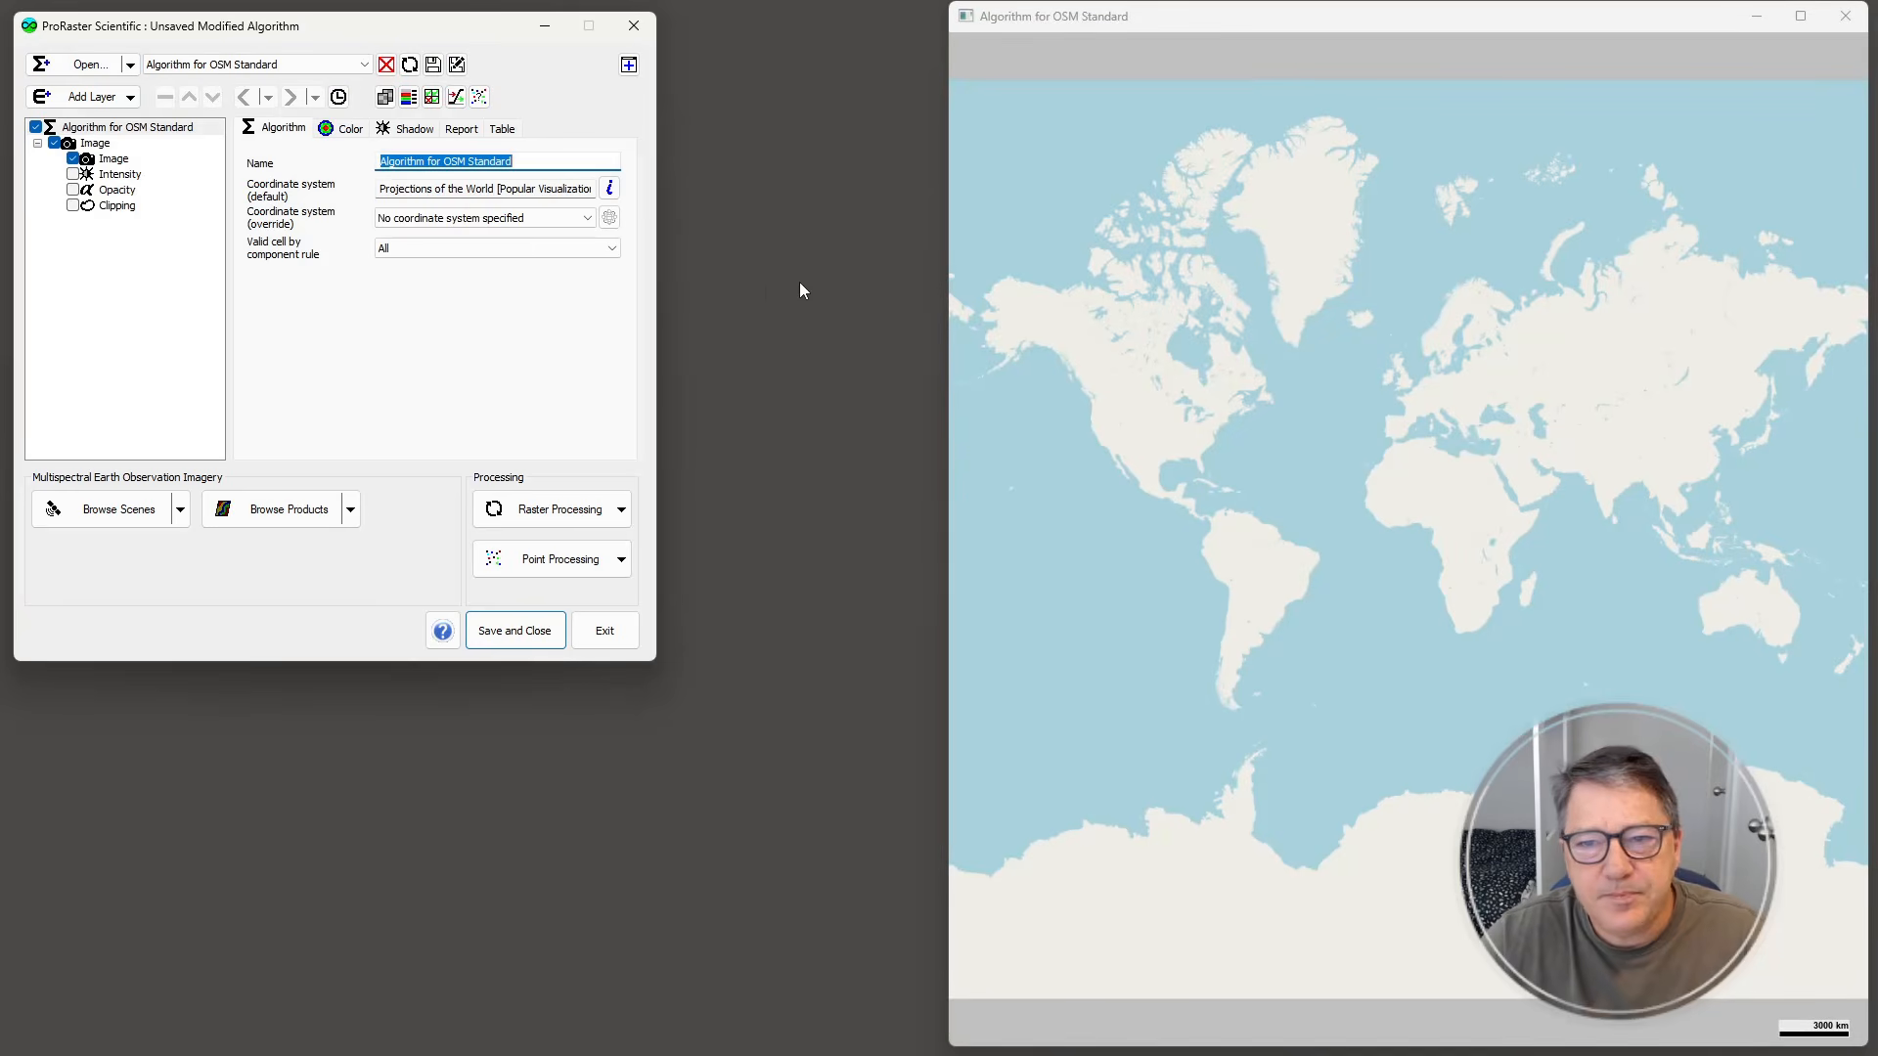
- Enable the image layer's Intensity component with GEBCO 2026 as its raster source
{"action": "left_click", "coordinate": [121, 175]}
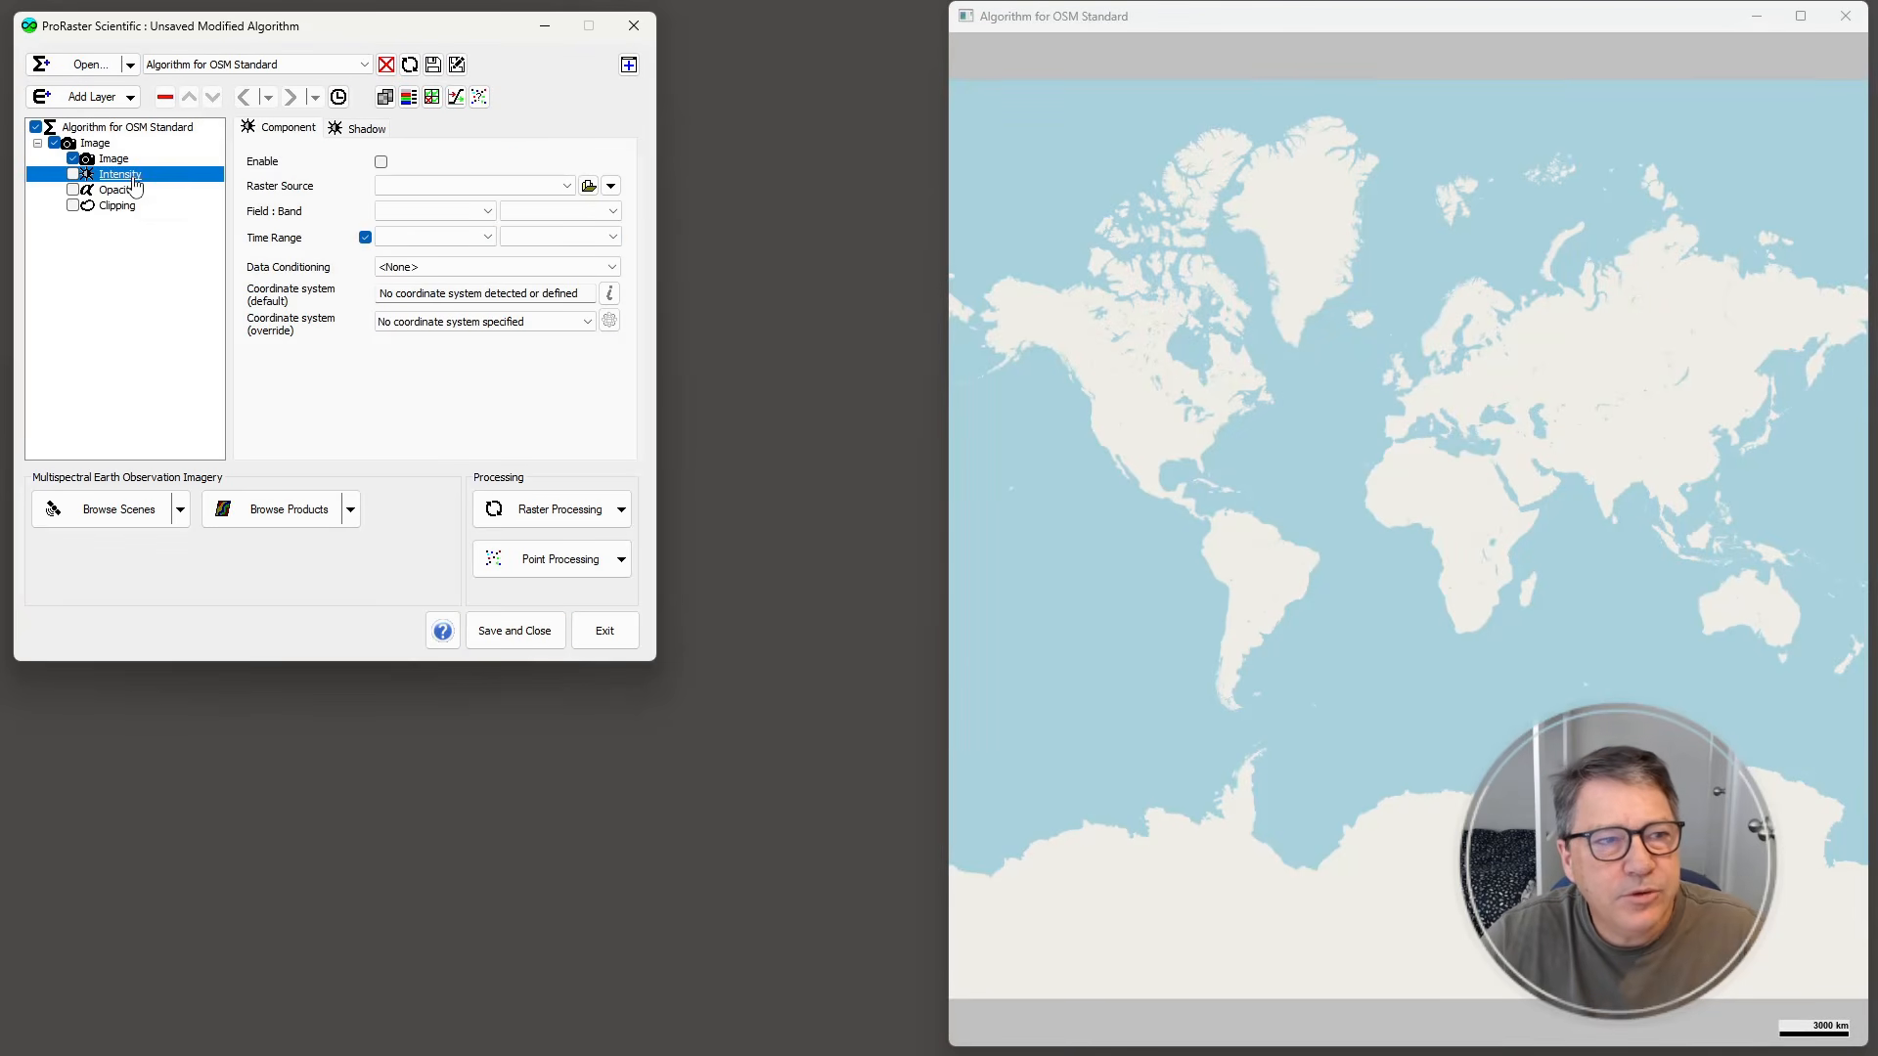
{"action": "left_click", "coordinate": [455, 186]}
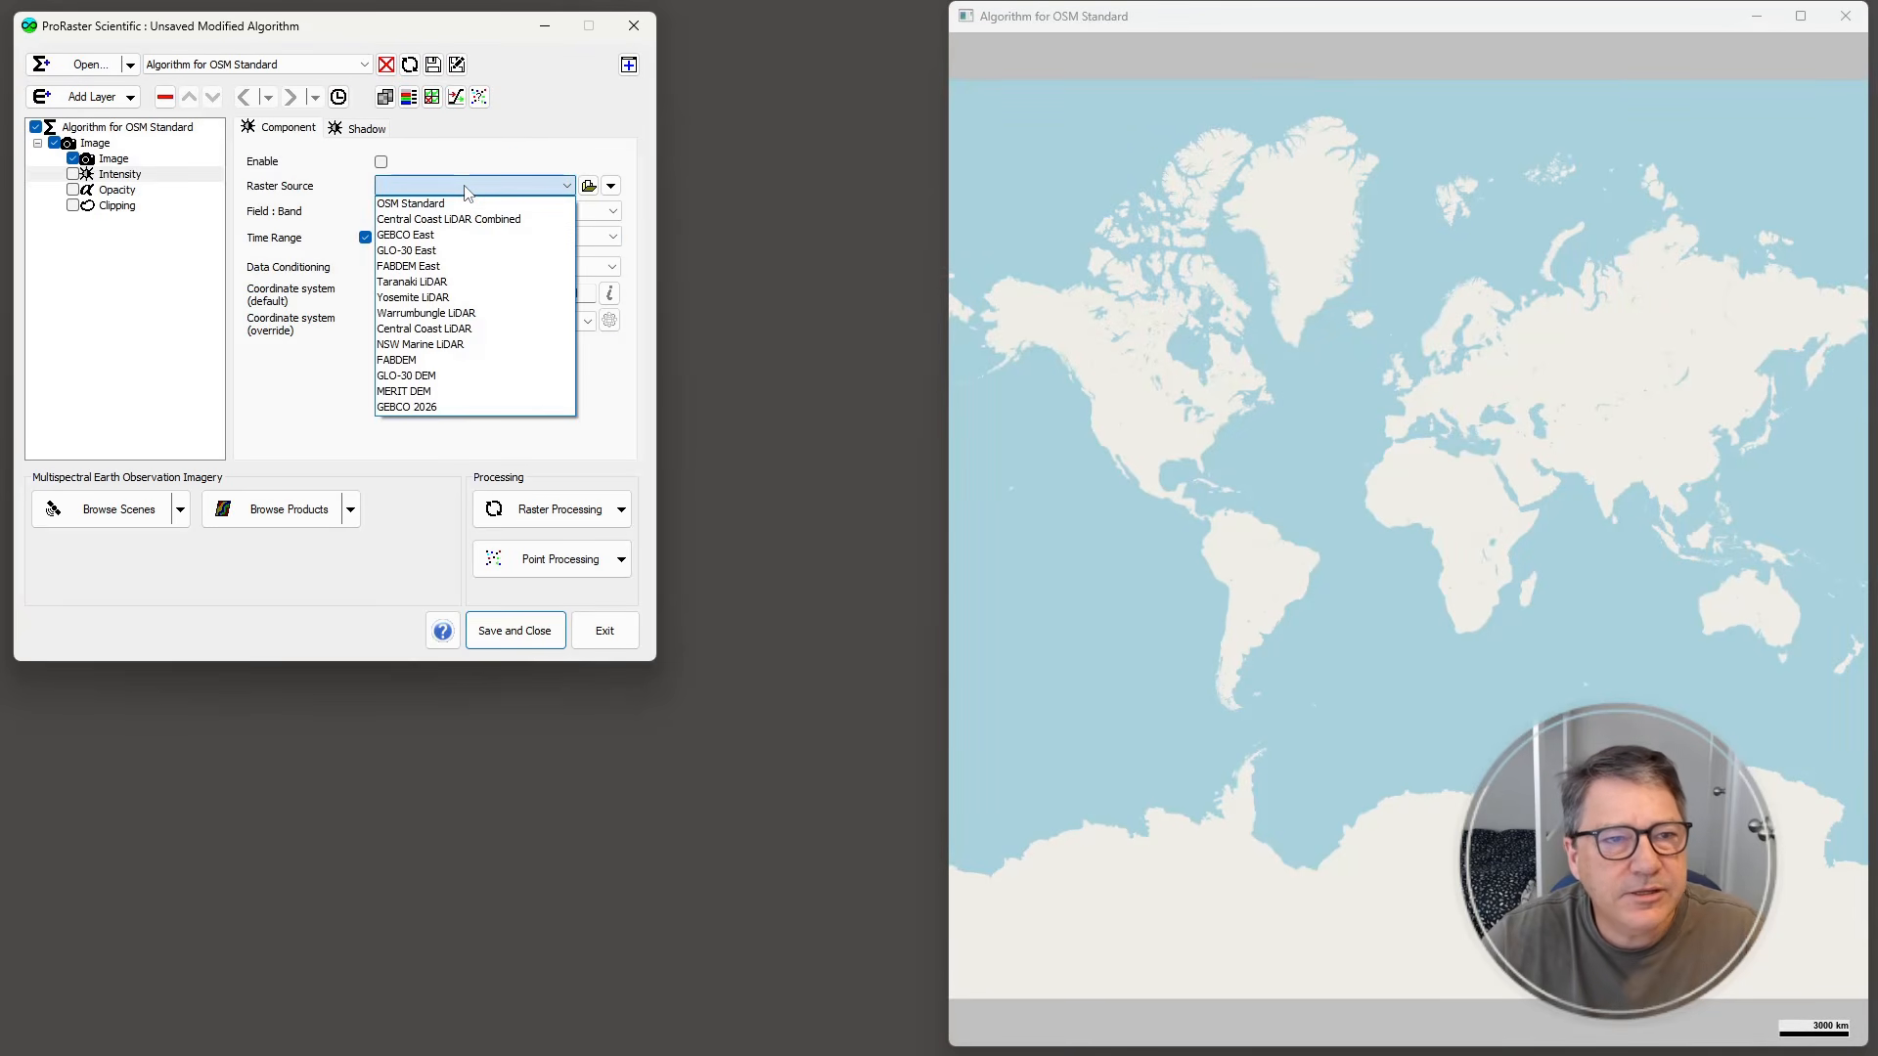
{"action": "left_click", "coordinate": [450, 407]}
{"action": "left_click", "coordinate": [382, 161]}
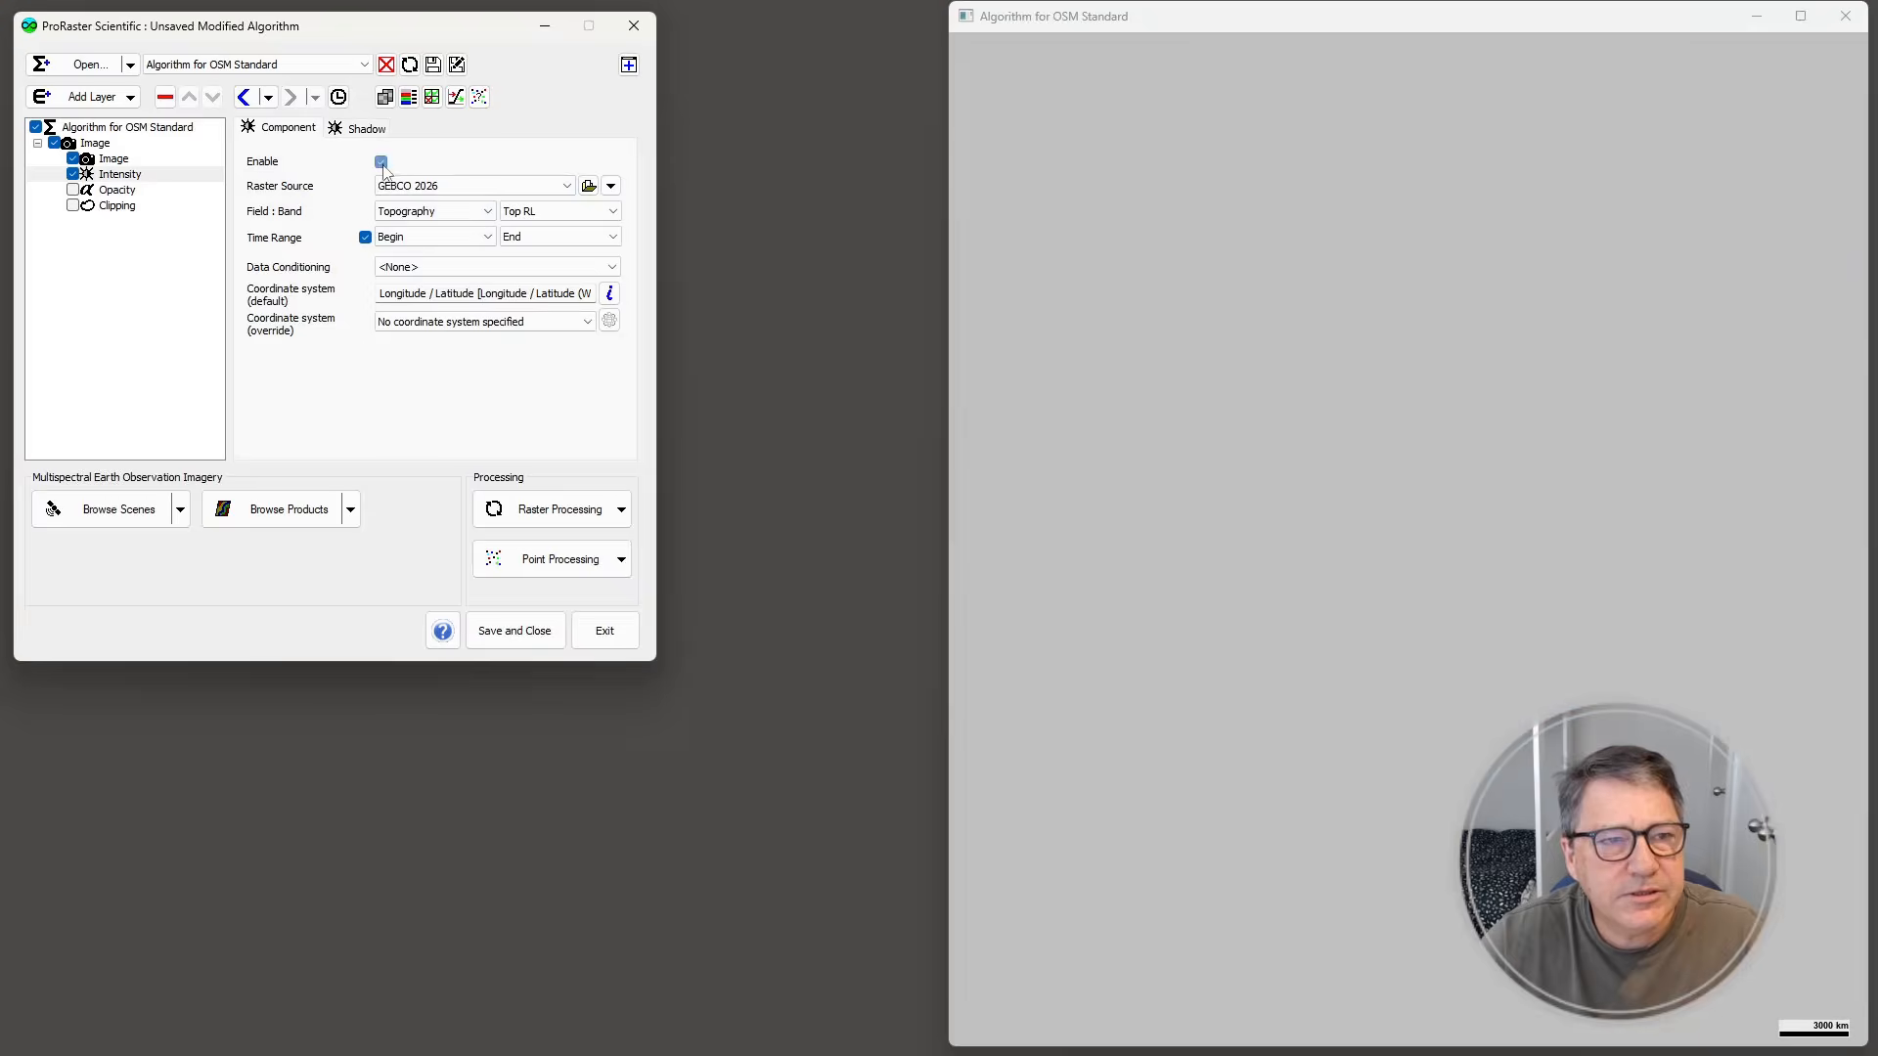
- Disable the highlight and set the shadow scale to 30 for the Intensity component, then return to the algorithm's general properties
{"action": "left_click", "coordinate": [364, 128]}
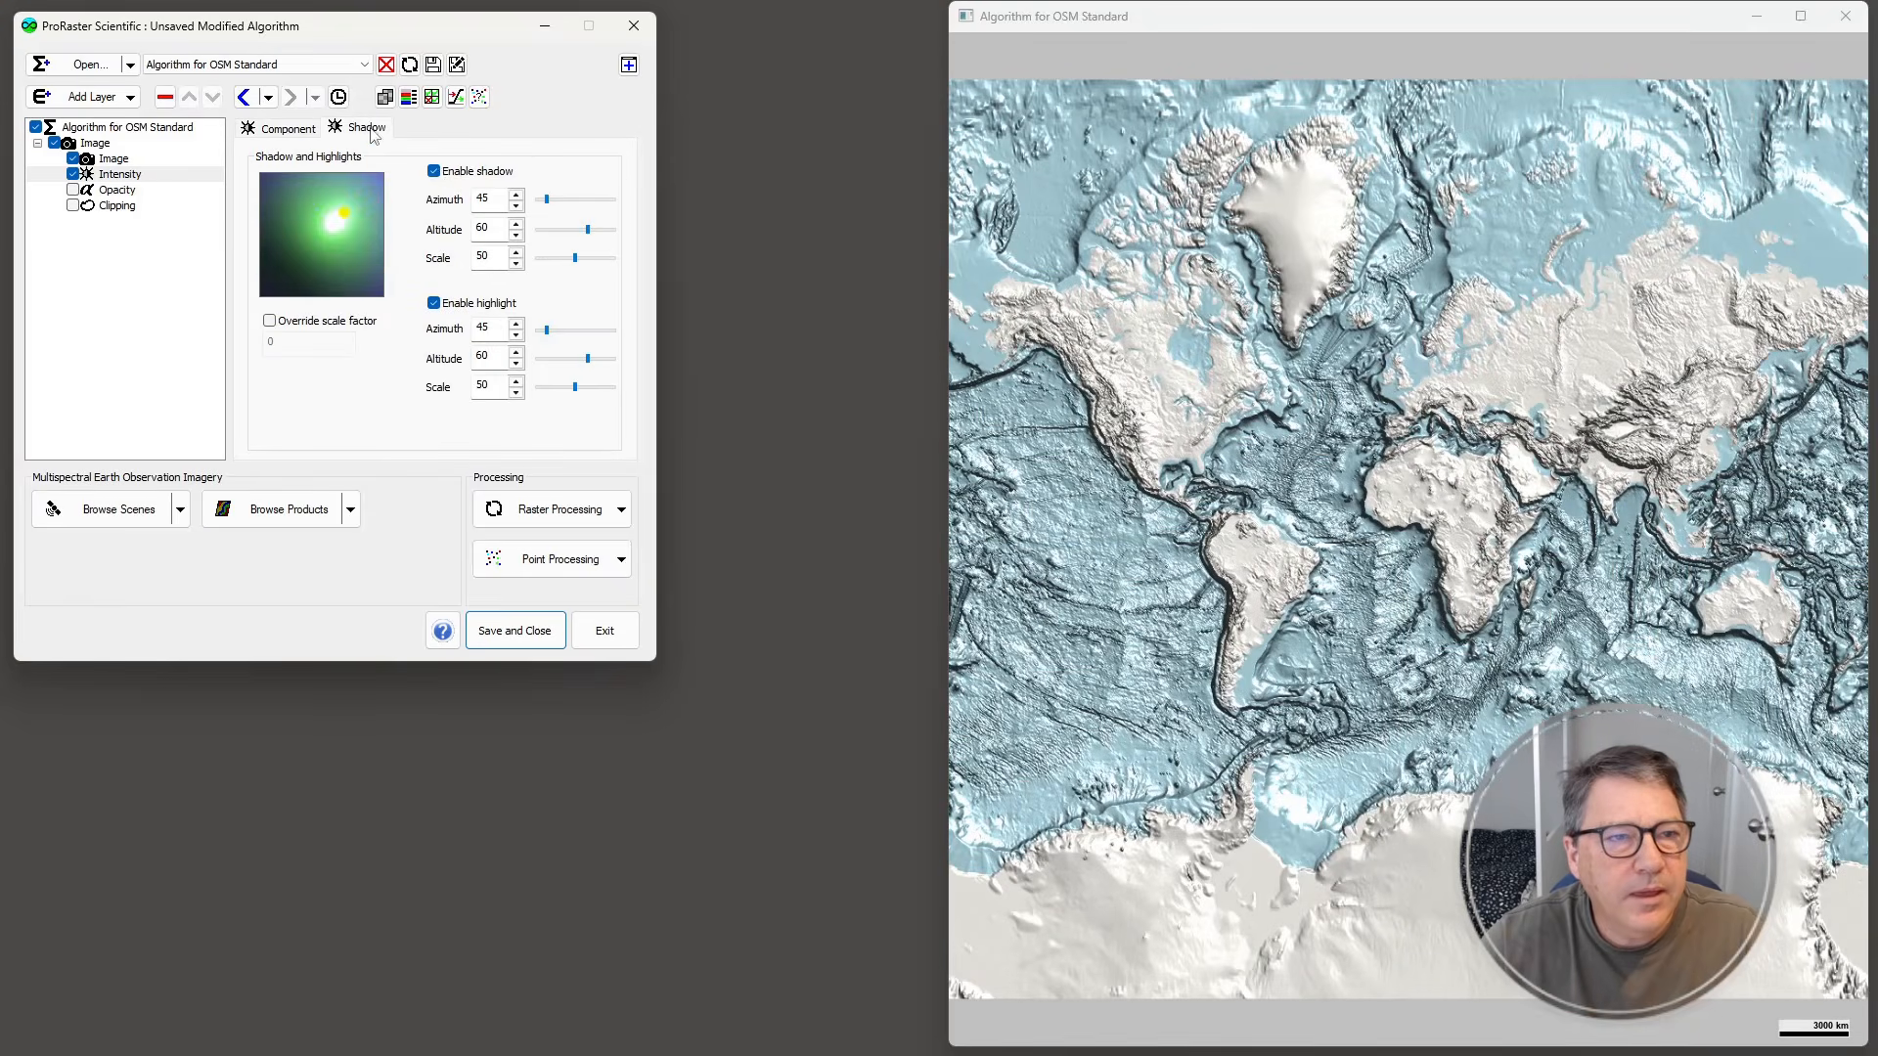
{"action": "left_click", "coordinate": [434, 303]}
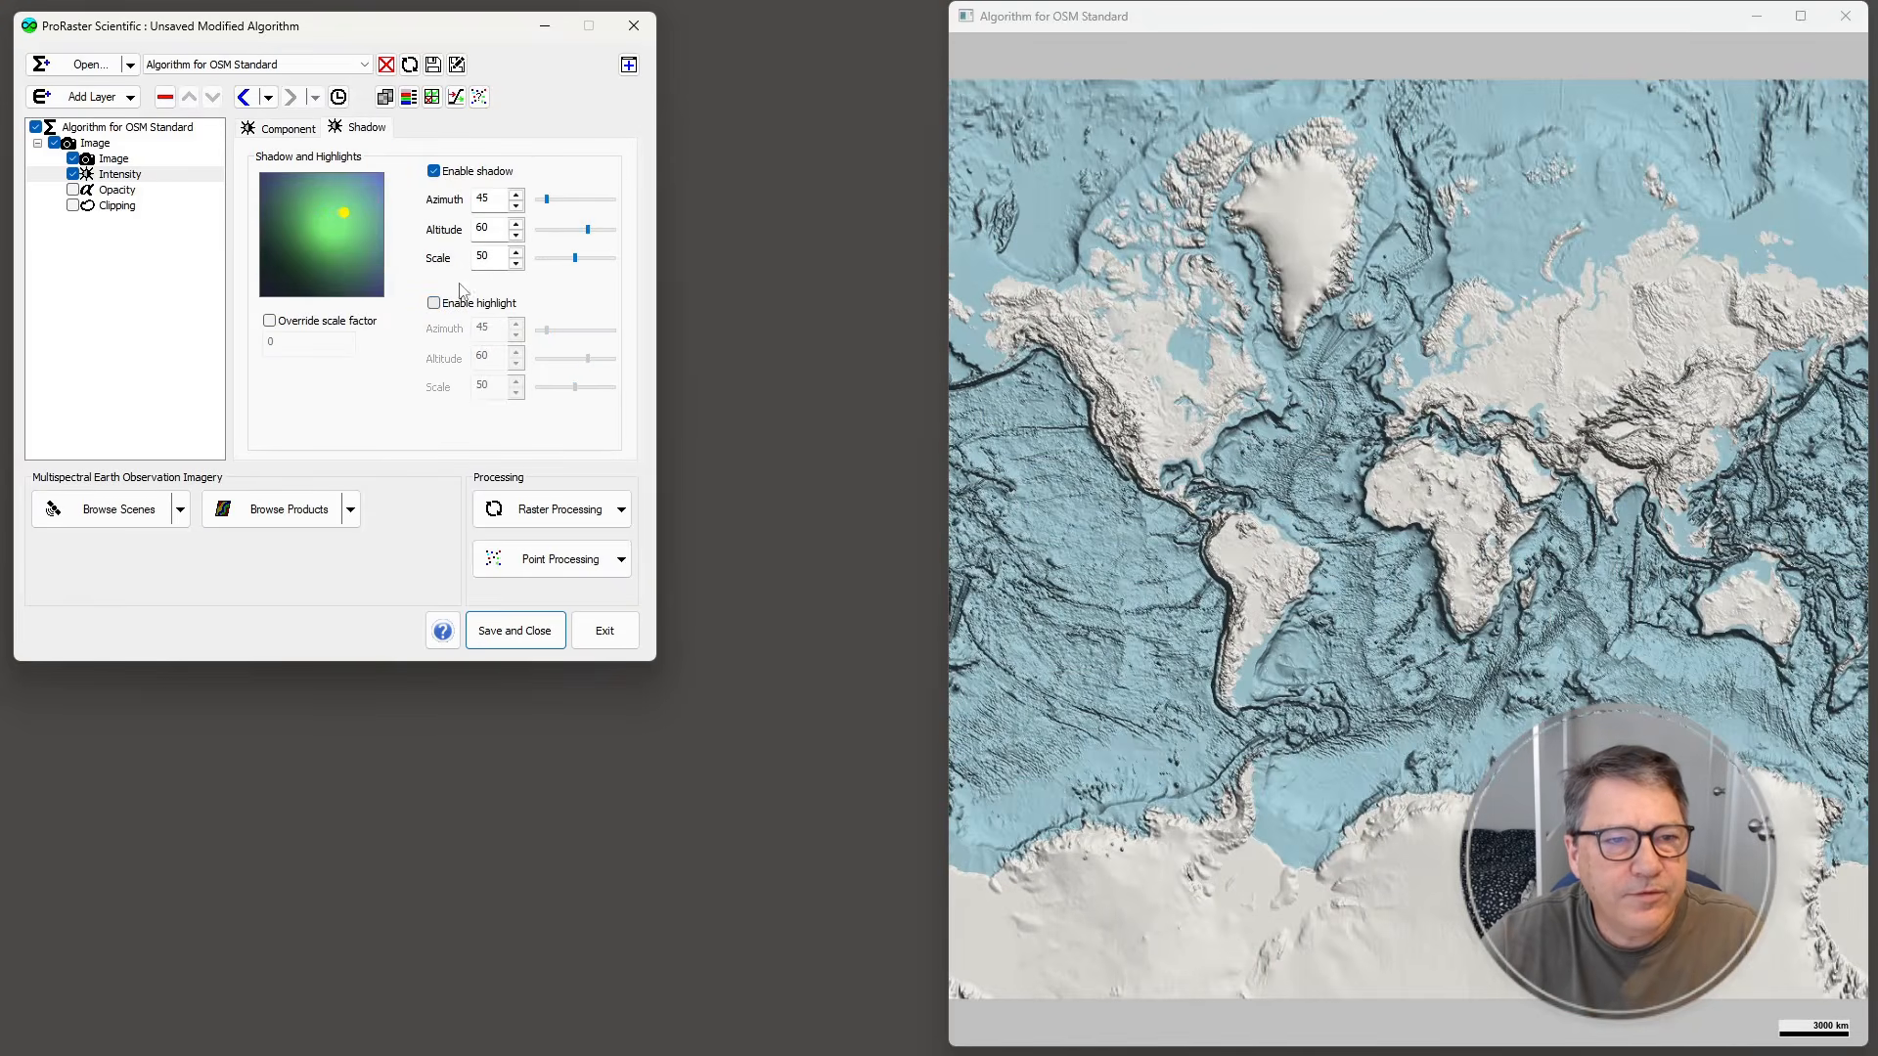
{"action": "double_click", "coordinate": [486, 257]}
{"action": "type", "text": "30"}
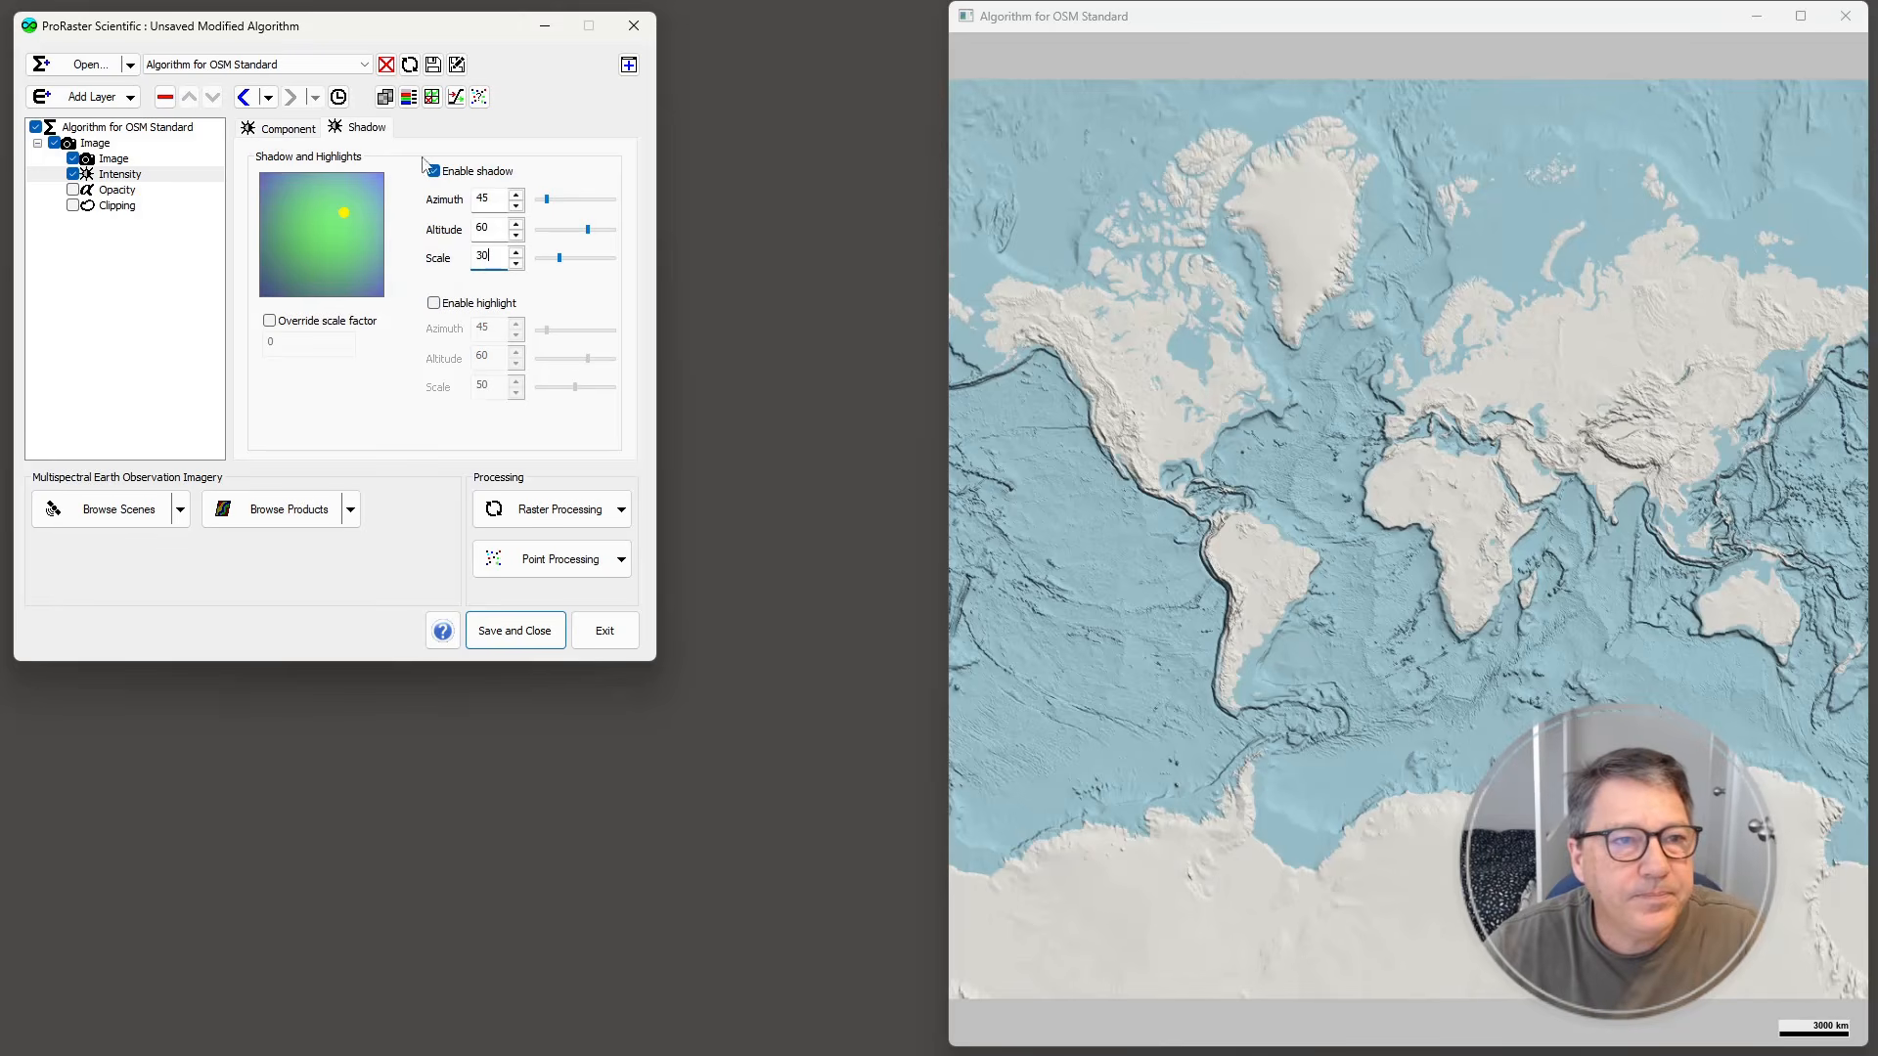
{"action": "left_click", "coordinate": [120, 135]}
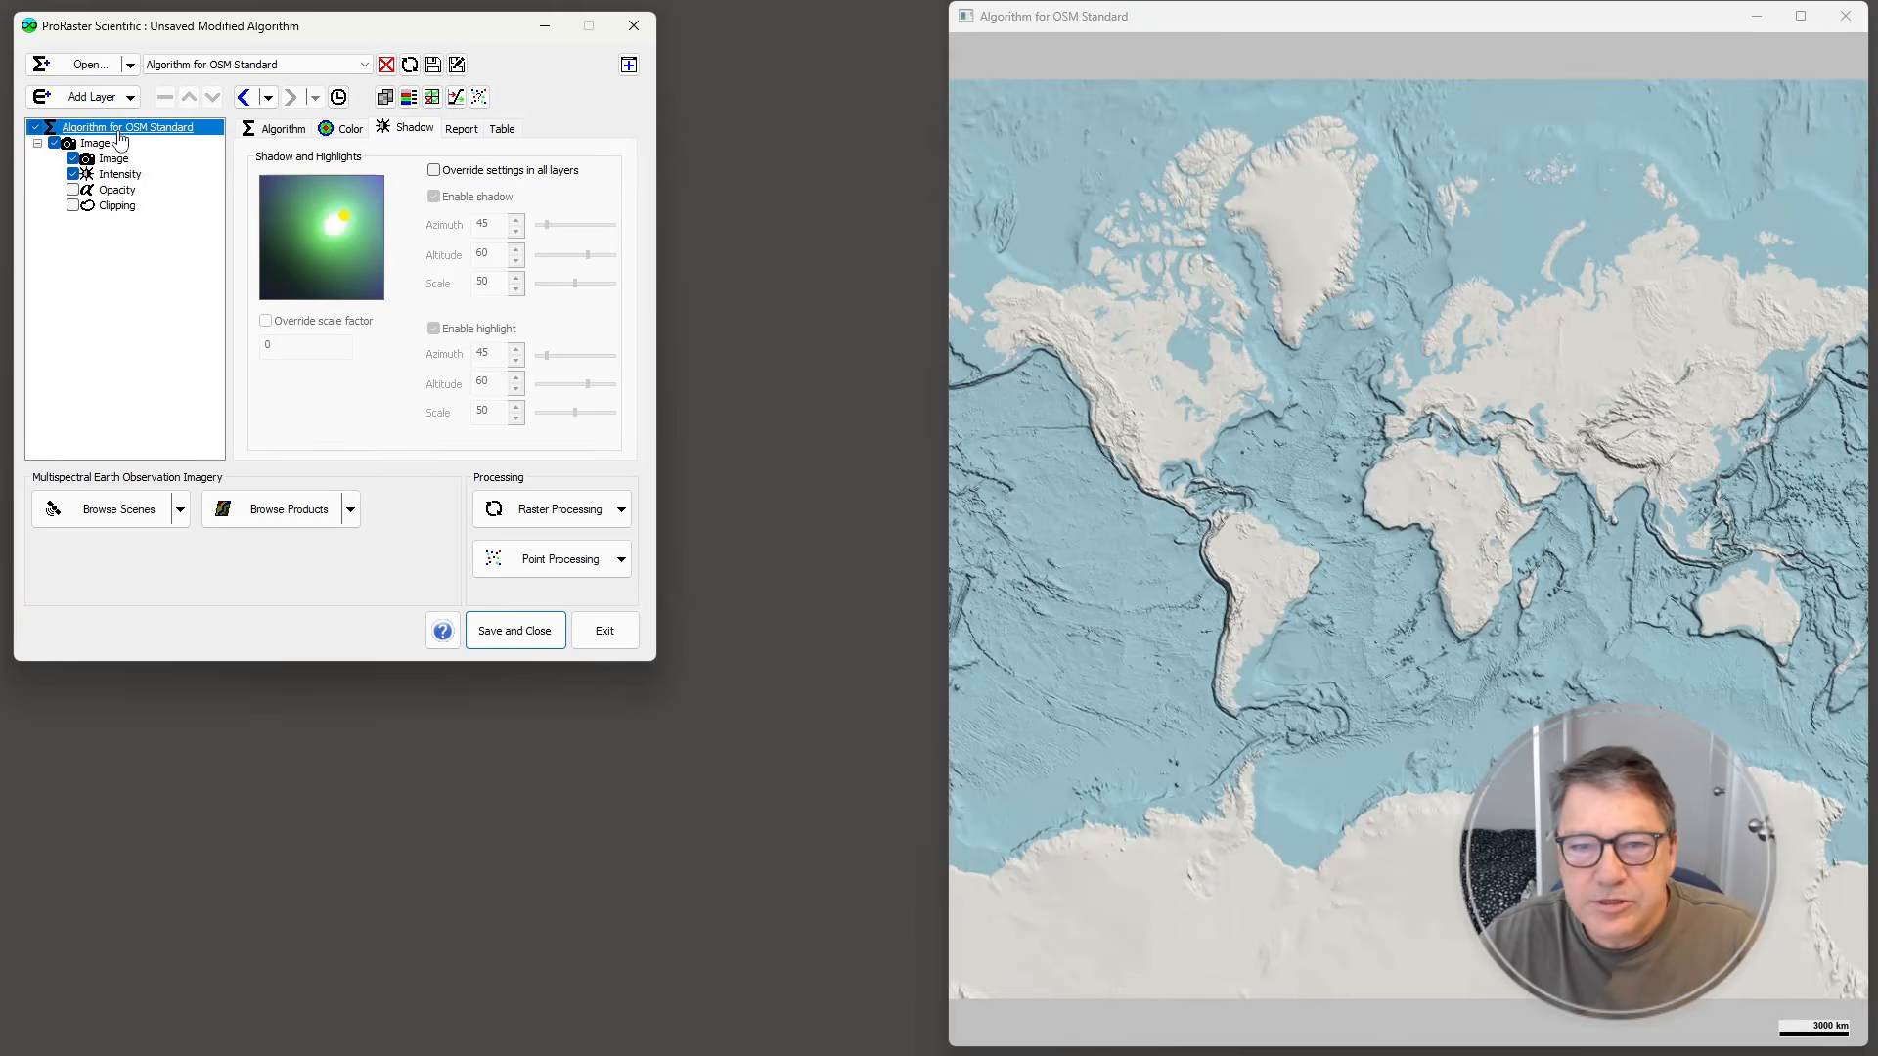
{"action": "left_click", "coordinate": [278, 129]}
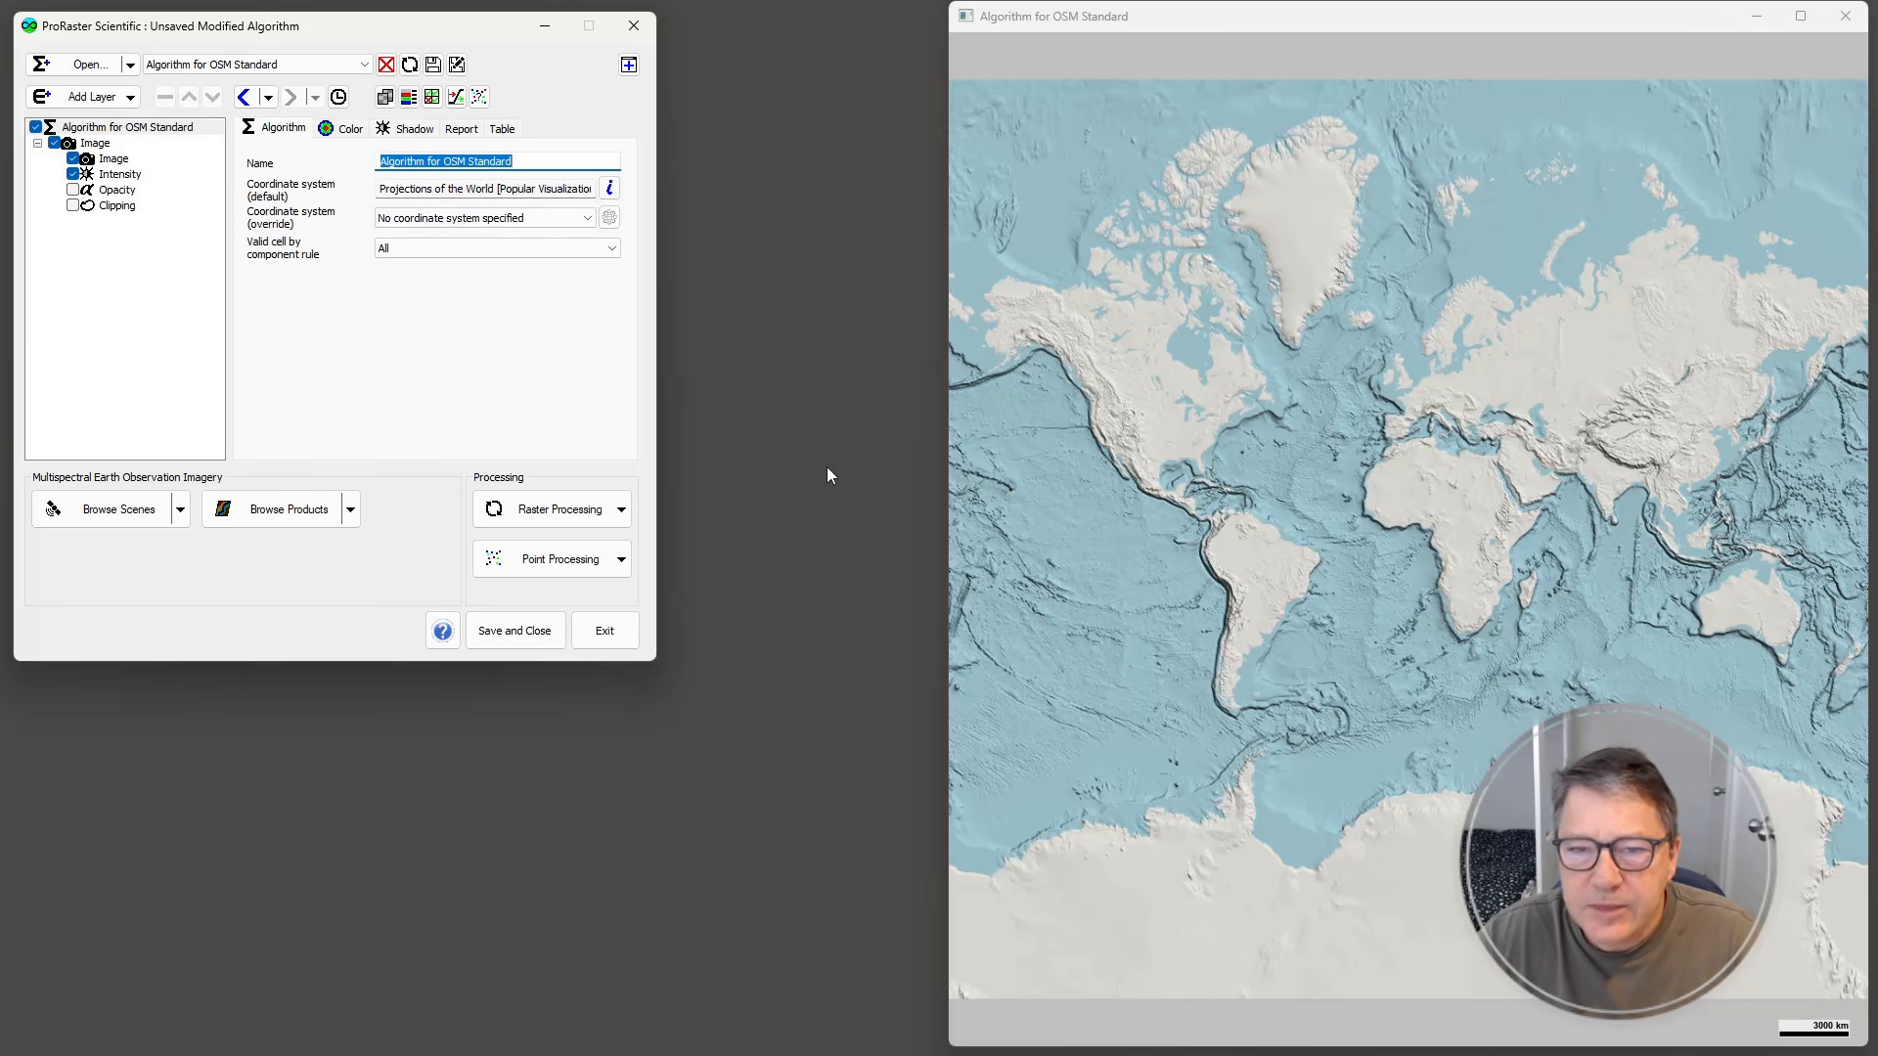
- Show the Target cursor on the map and switch back to the Pointer
{"action": "right_click", "coordinate": [1399, 526]}
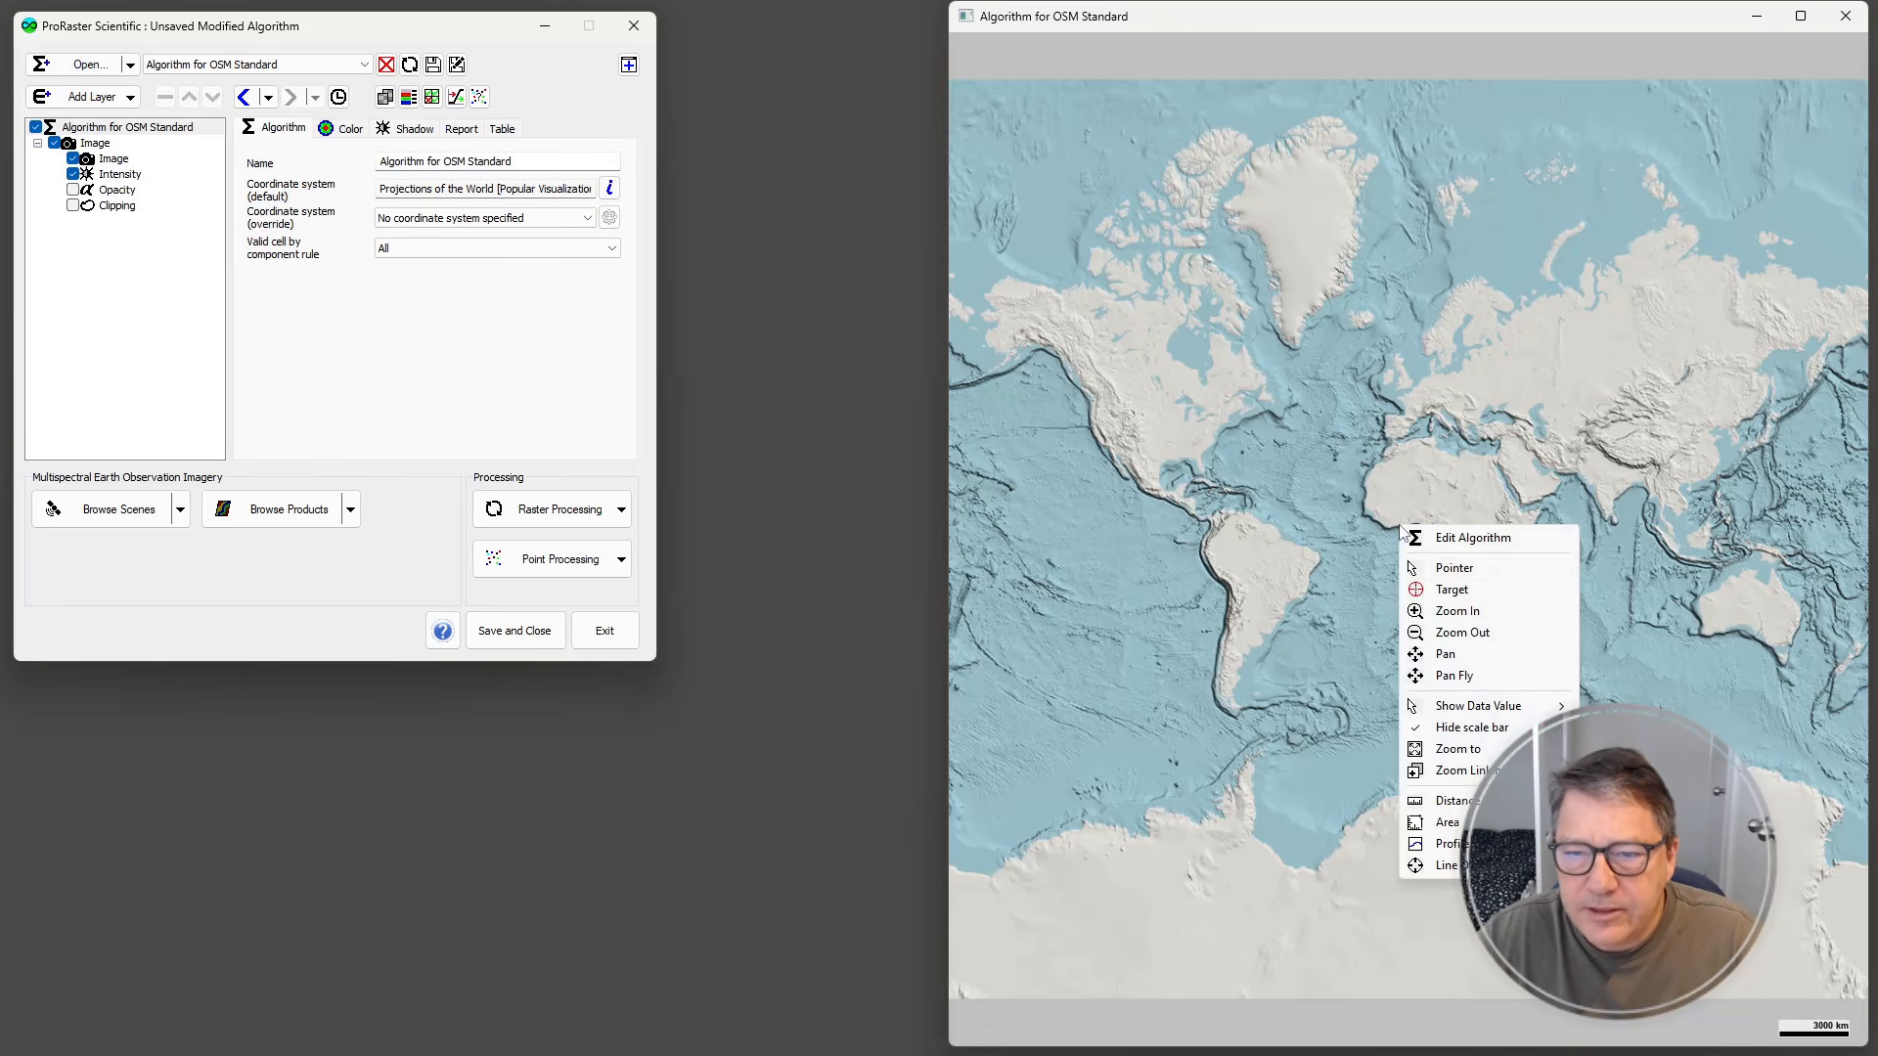
{"action": "left_click", "coordinate": [1450, 589]}
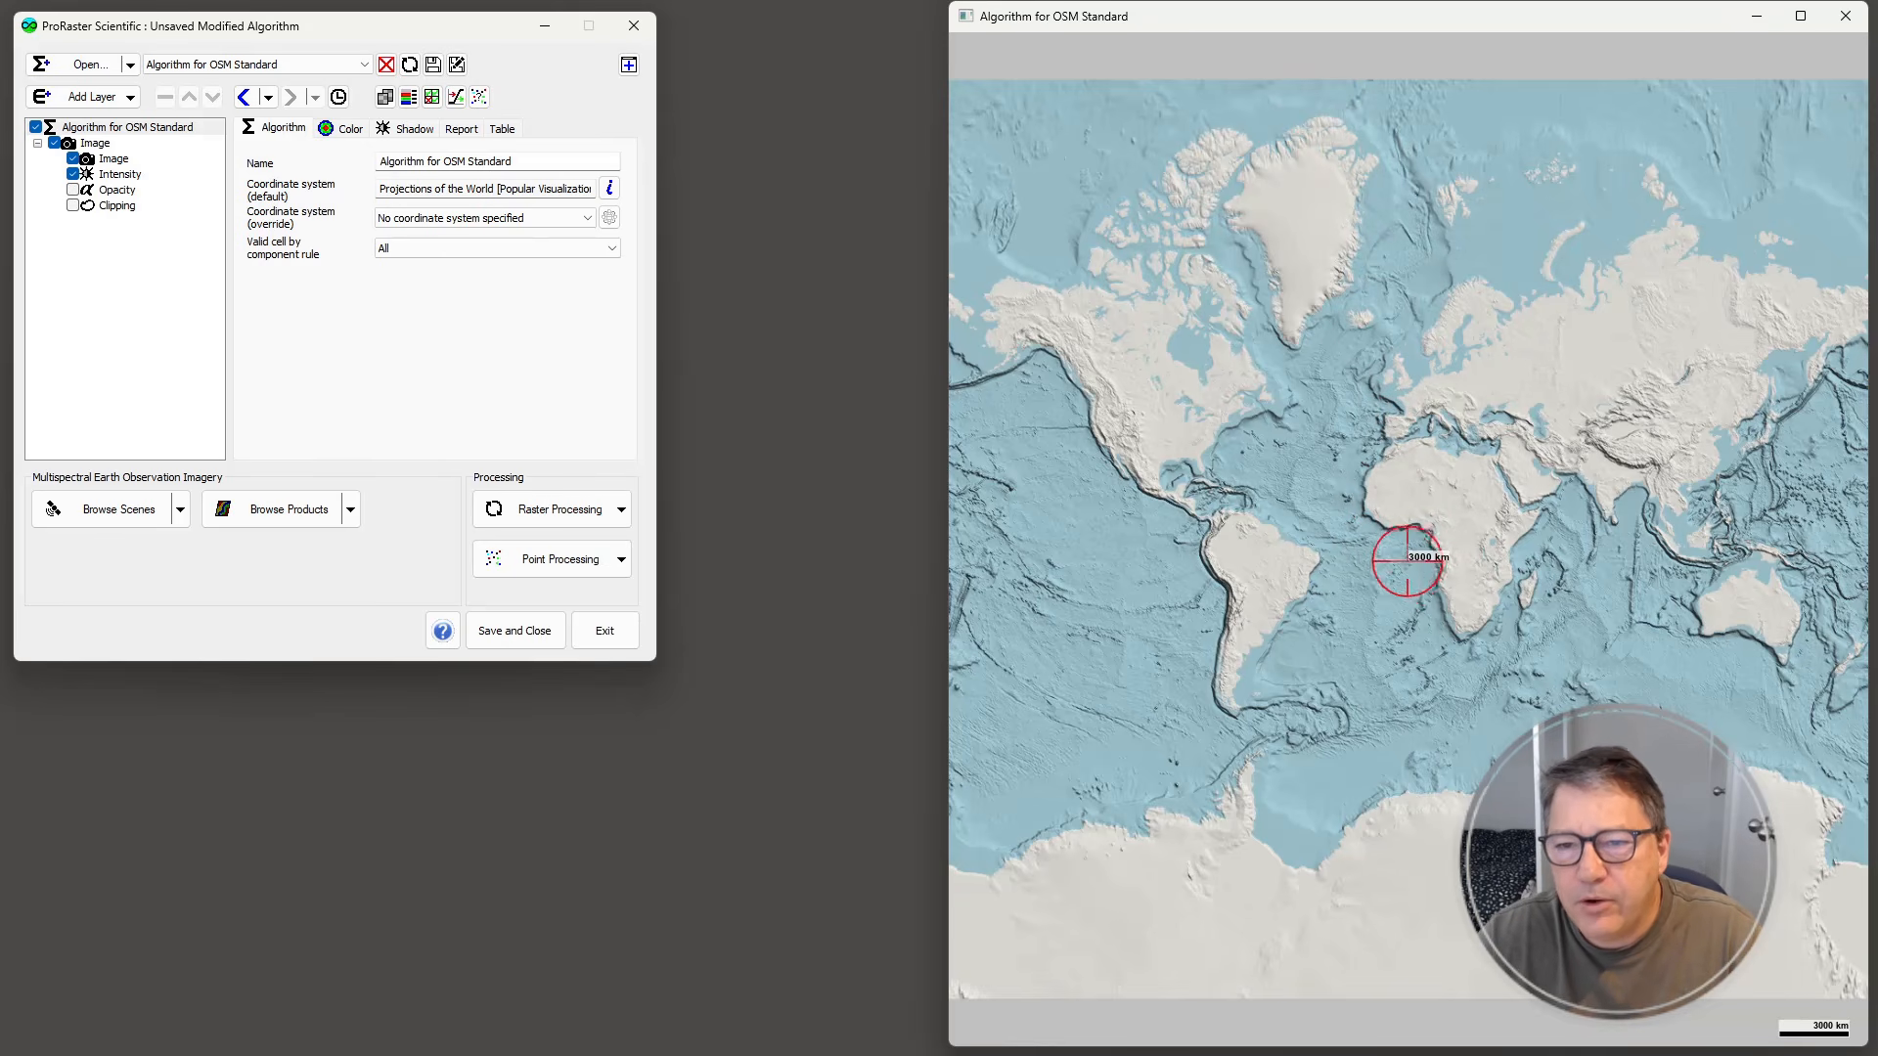
{"action": "right_click", "coordinate": [1417, 545]}
{"action": "left_click", "coordinate": [1465, 587]}
- Turn on the coordinate display at the map pointer, examine the map's coordinates, and turn the display off again
{"action": "right_click", "coordinate": [1424, 553]}
{"action": "mouse_move", "coordinate": [1499, 734]}
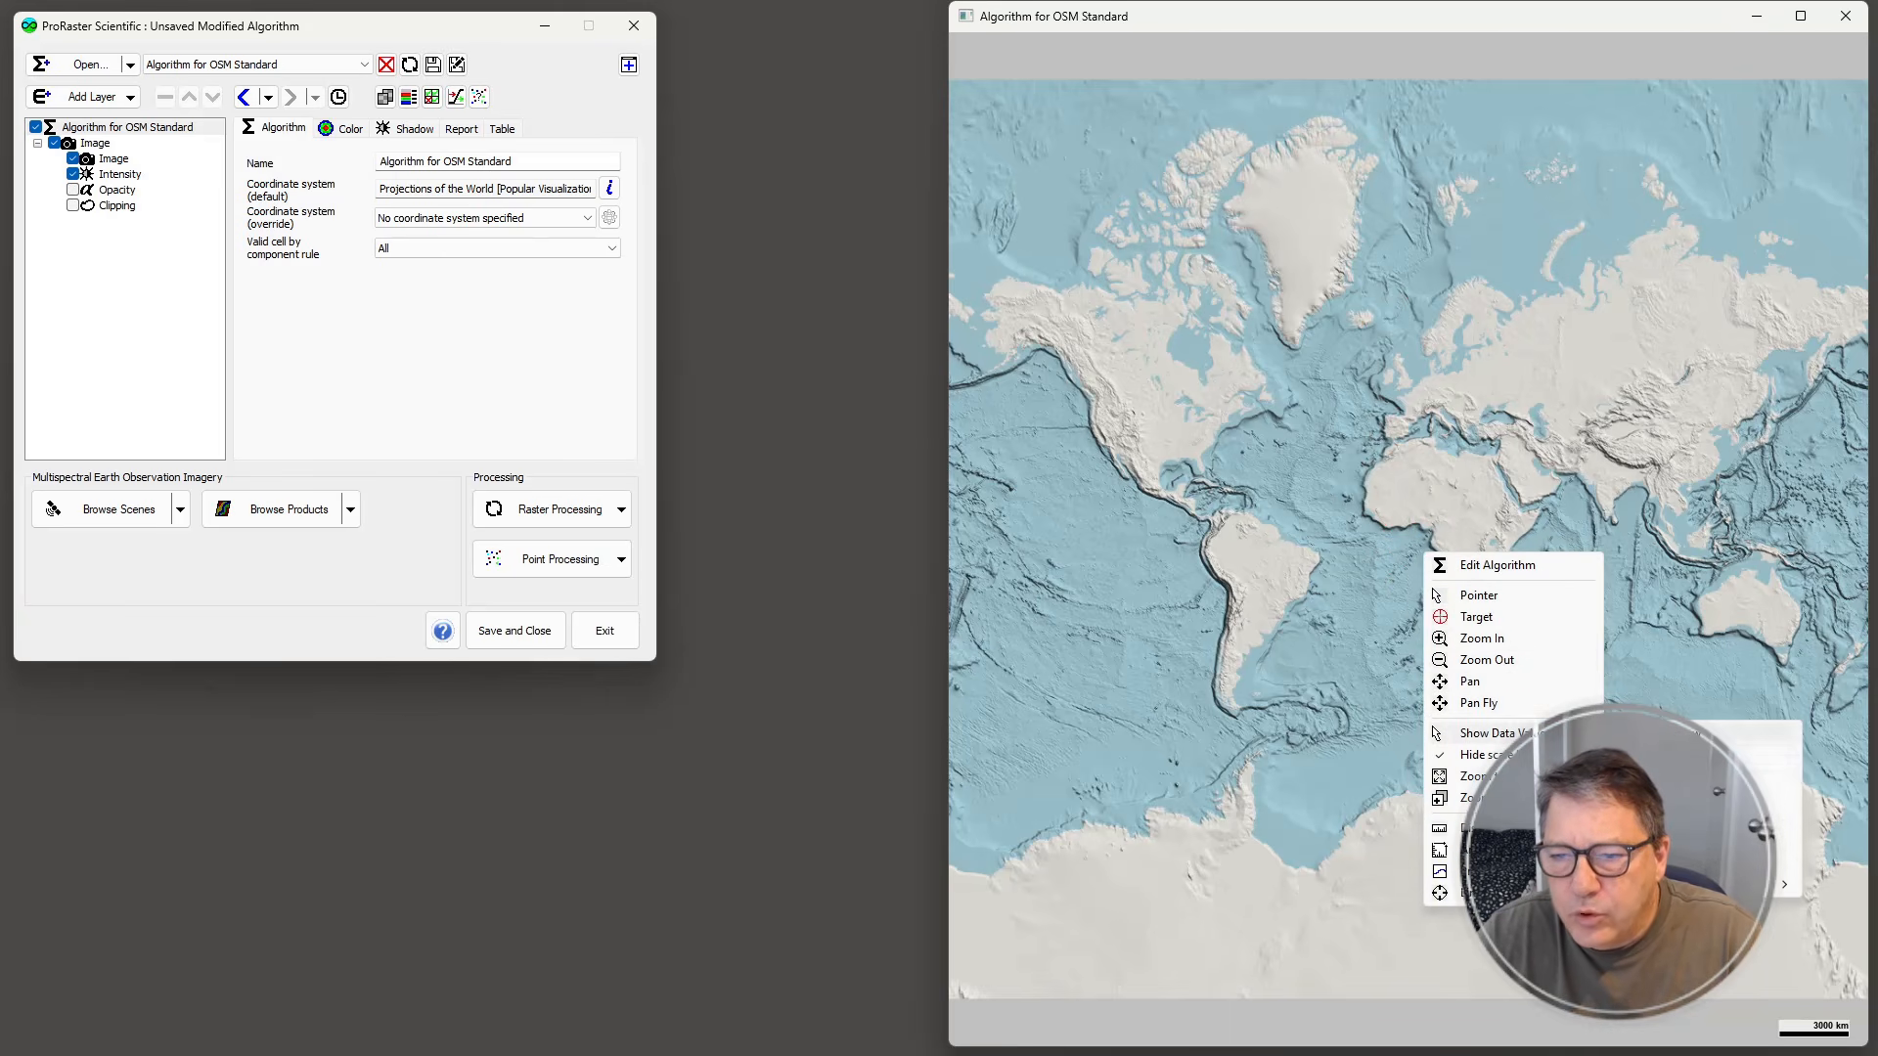
{"action": "left_click", "coordinate": [1663, 755]}
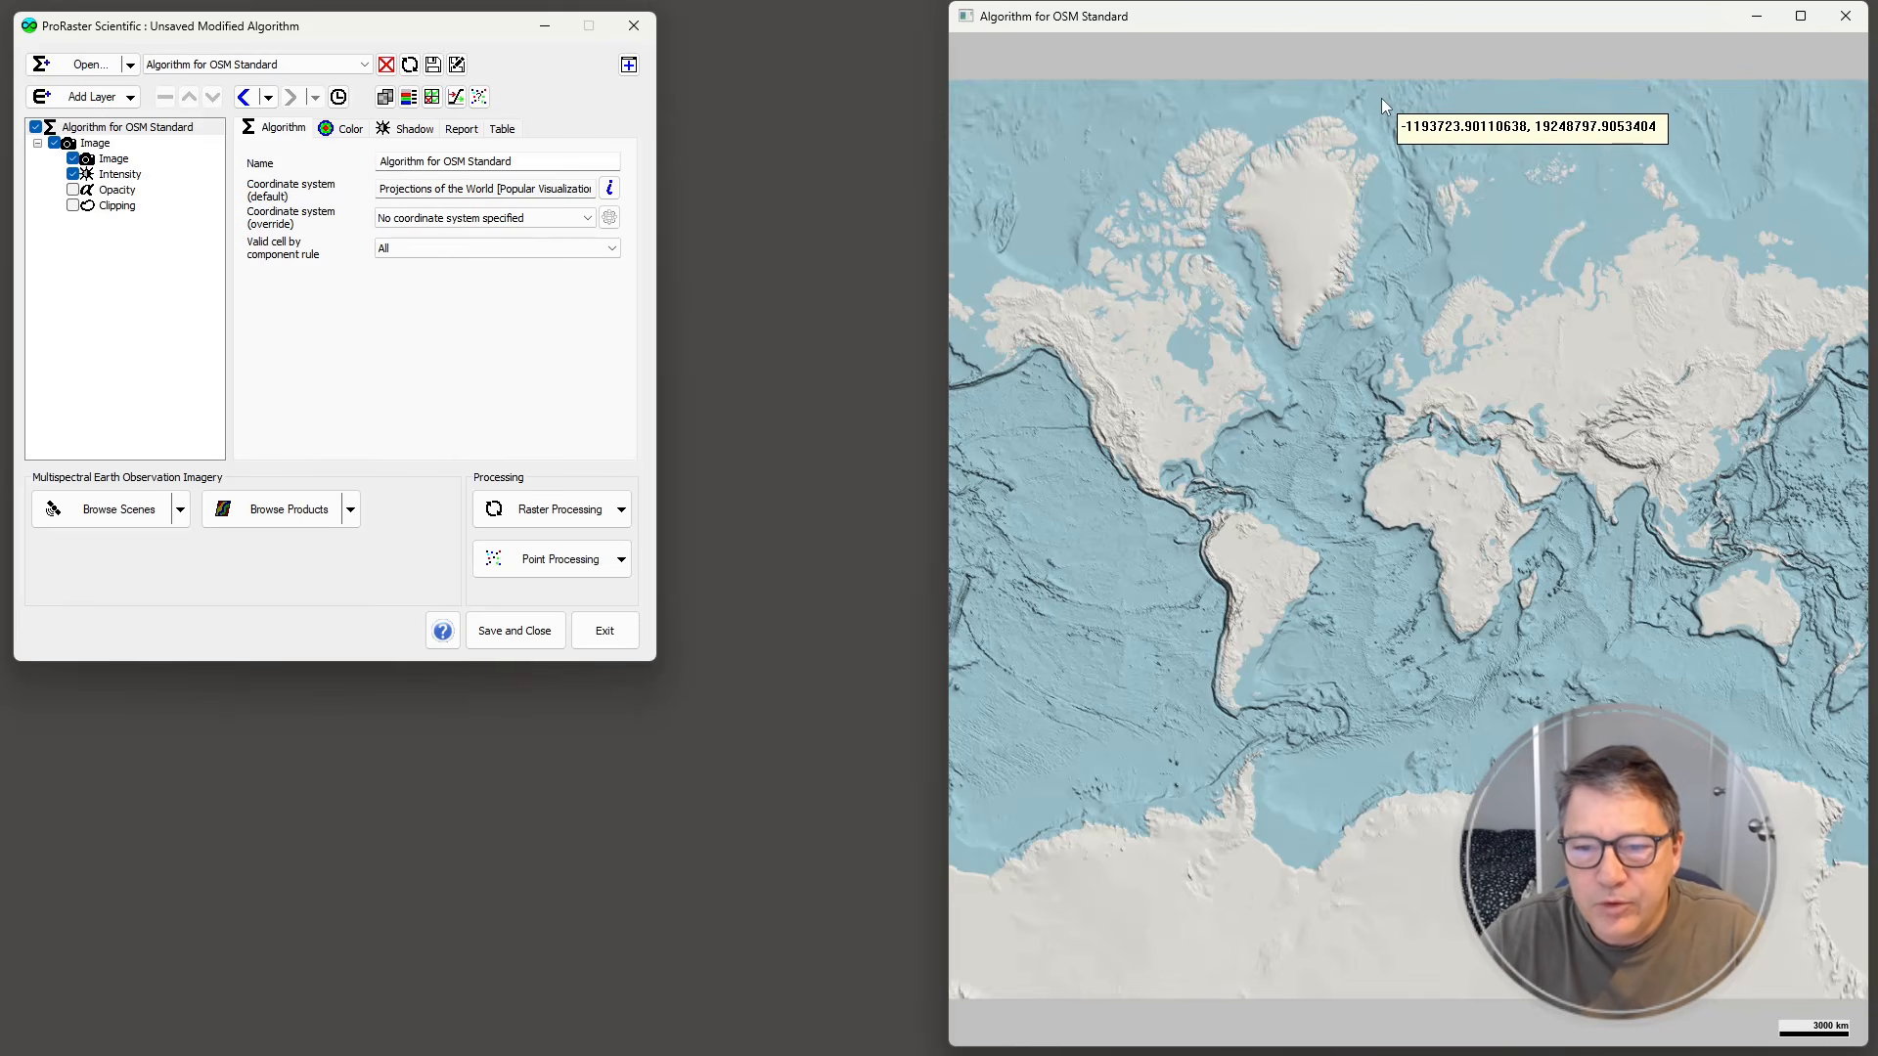
{"action": "right_click", "coordinate": [1443, 563]}
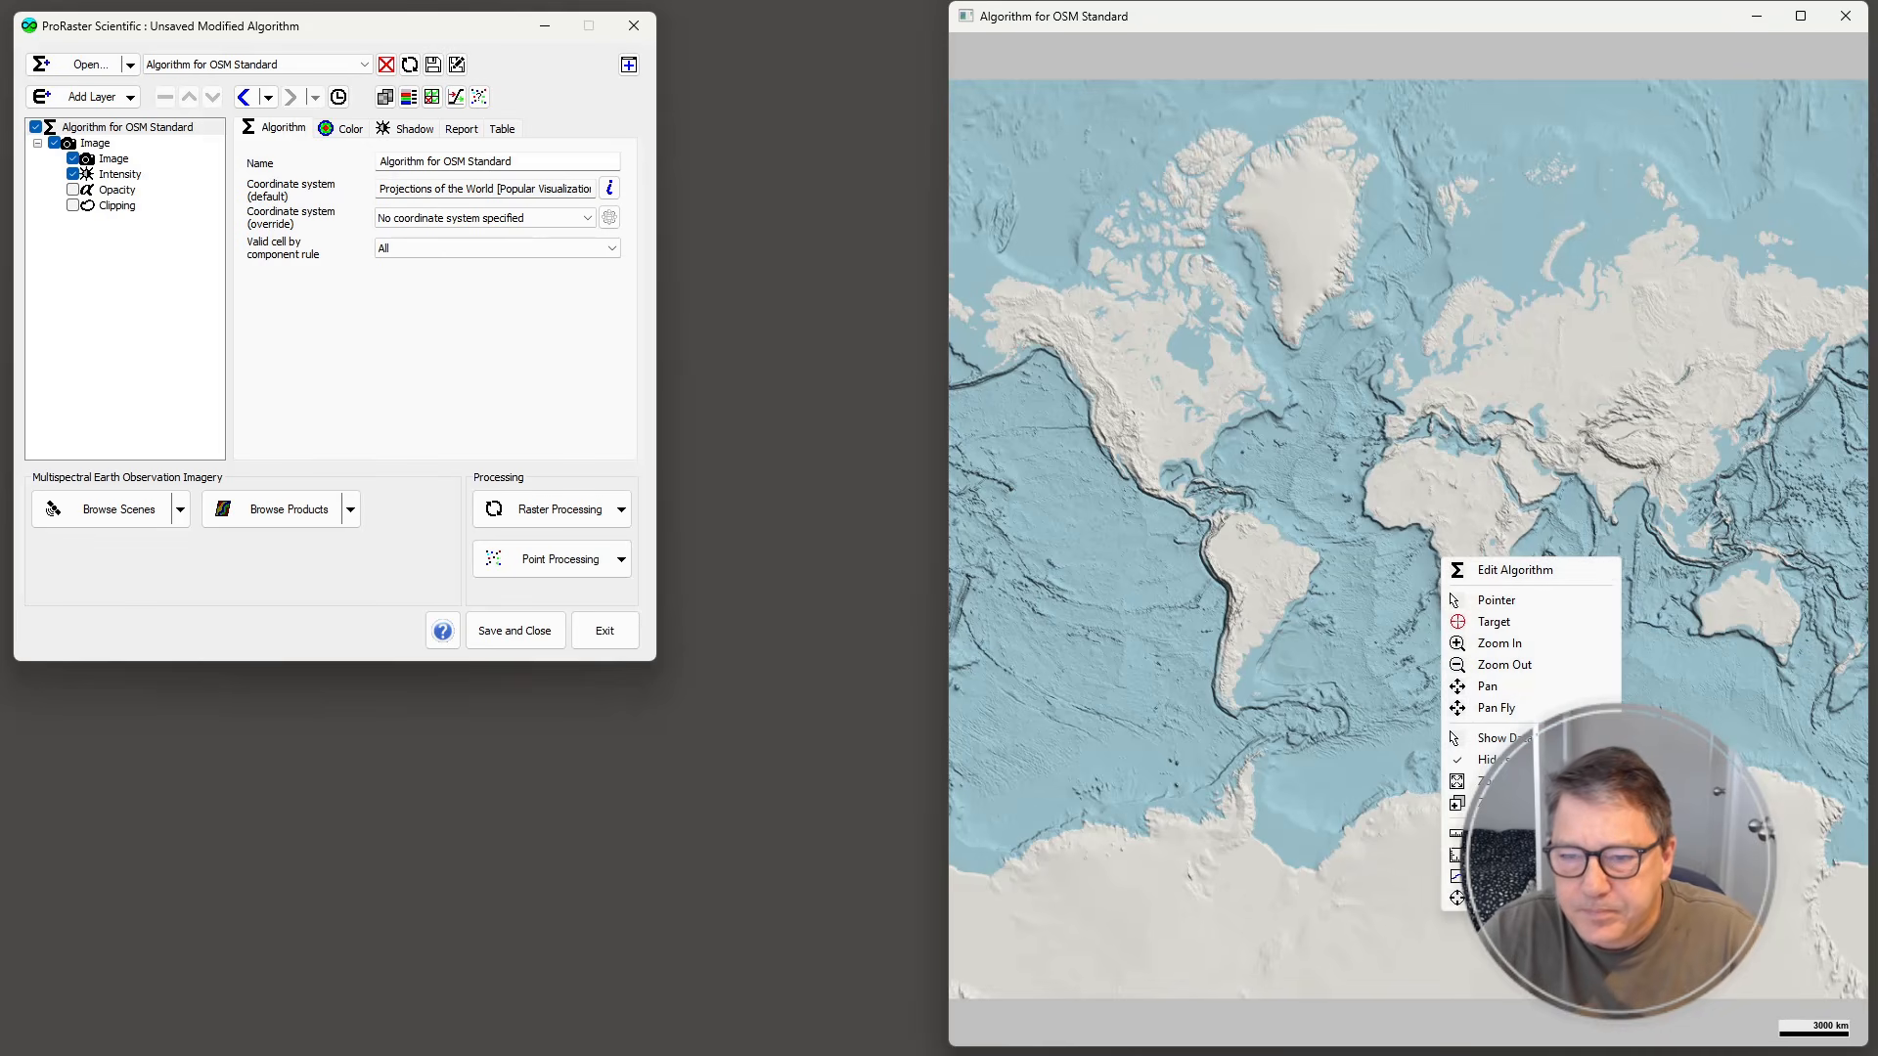
{"action": "mouse_move", "coordinate": [1497, 739]}
{"action": "left_click", "coordinate": [1663, 739]}
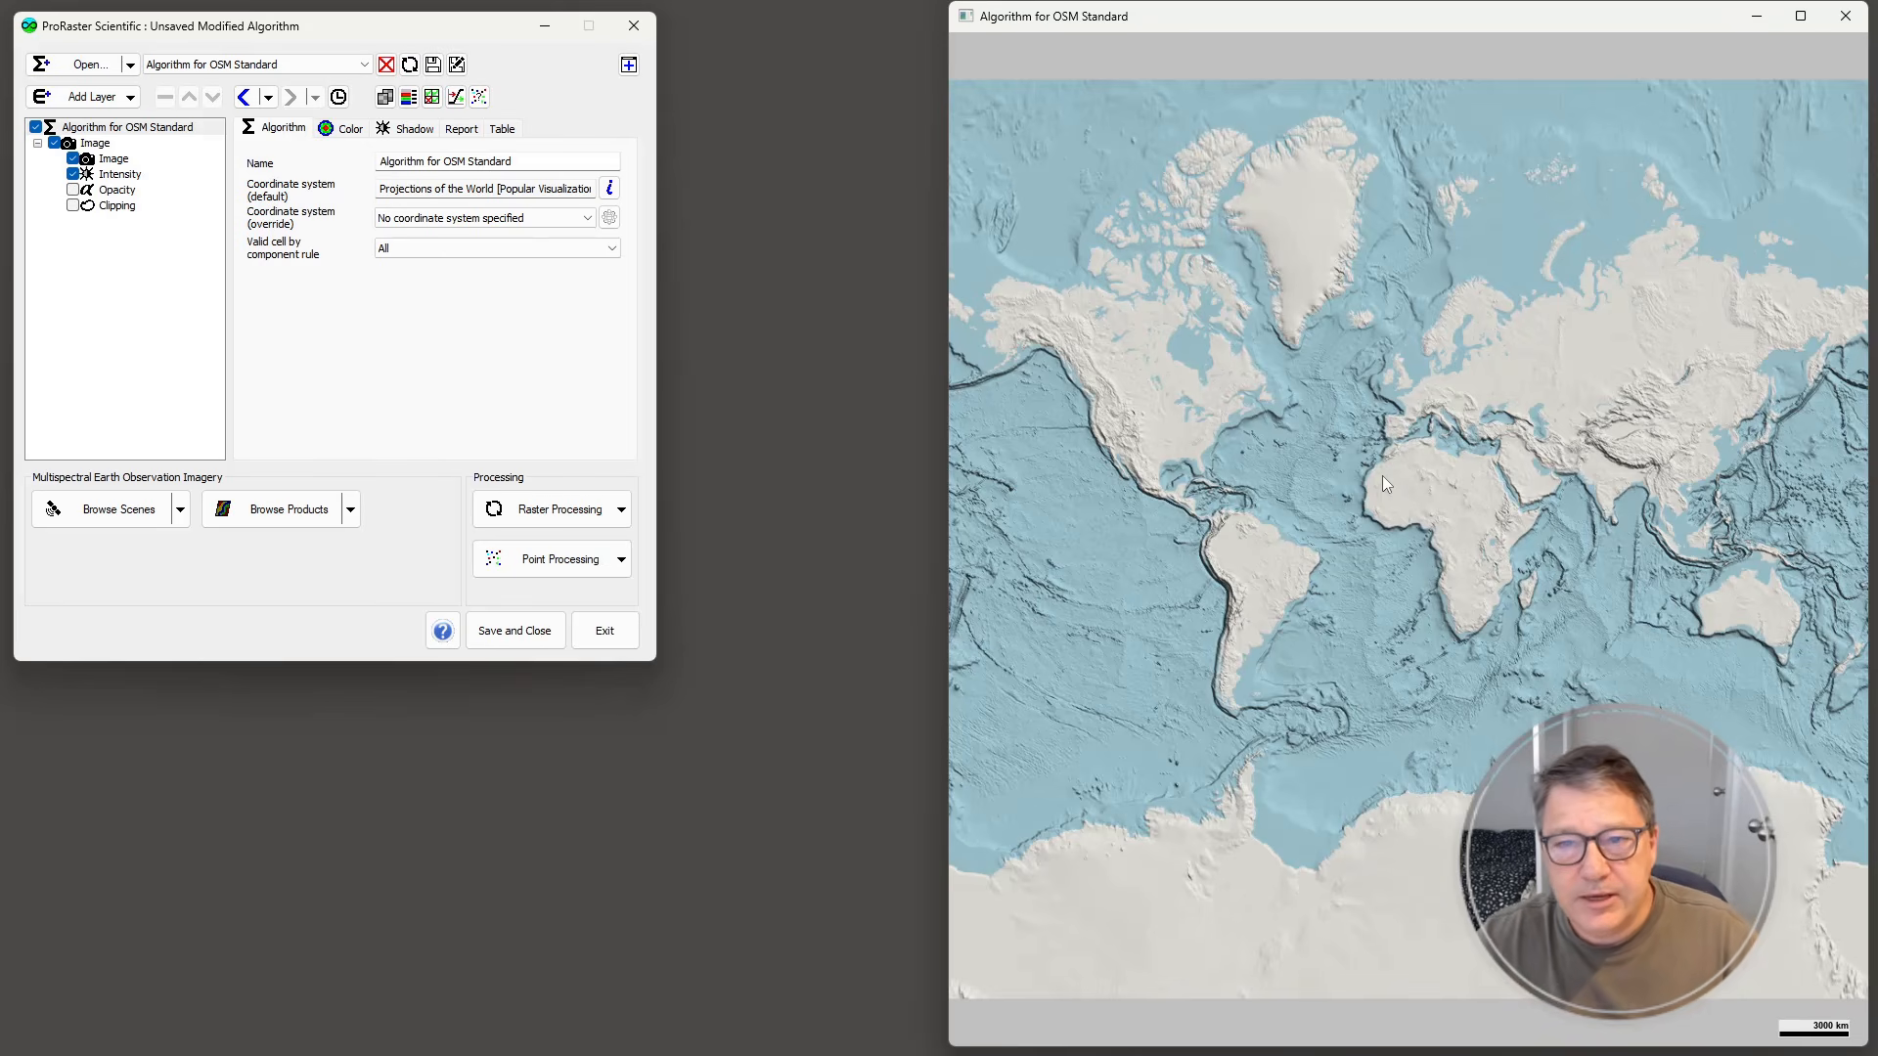
- Add a Contour layer above the OSM image layer and use GEBCO 2026 as its raster source
{"action": "left_click", "coordinate": [130, 102]}
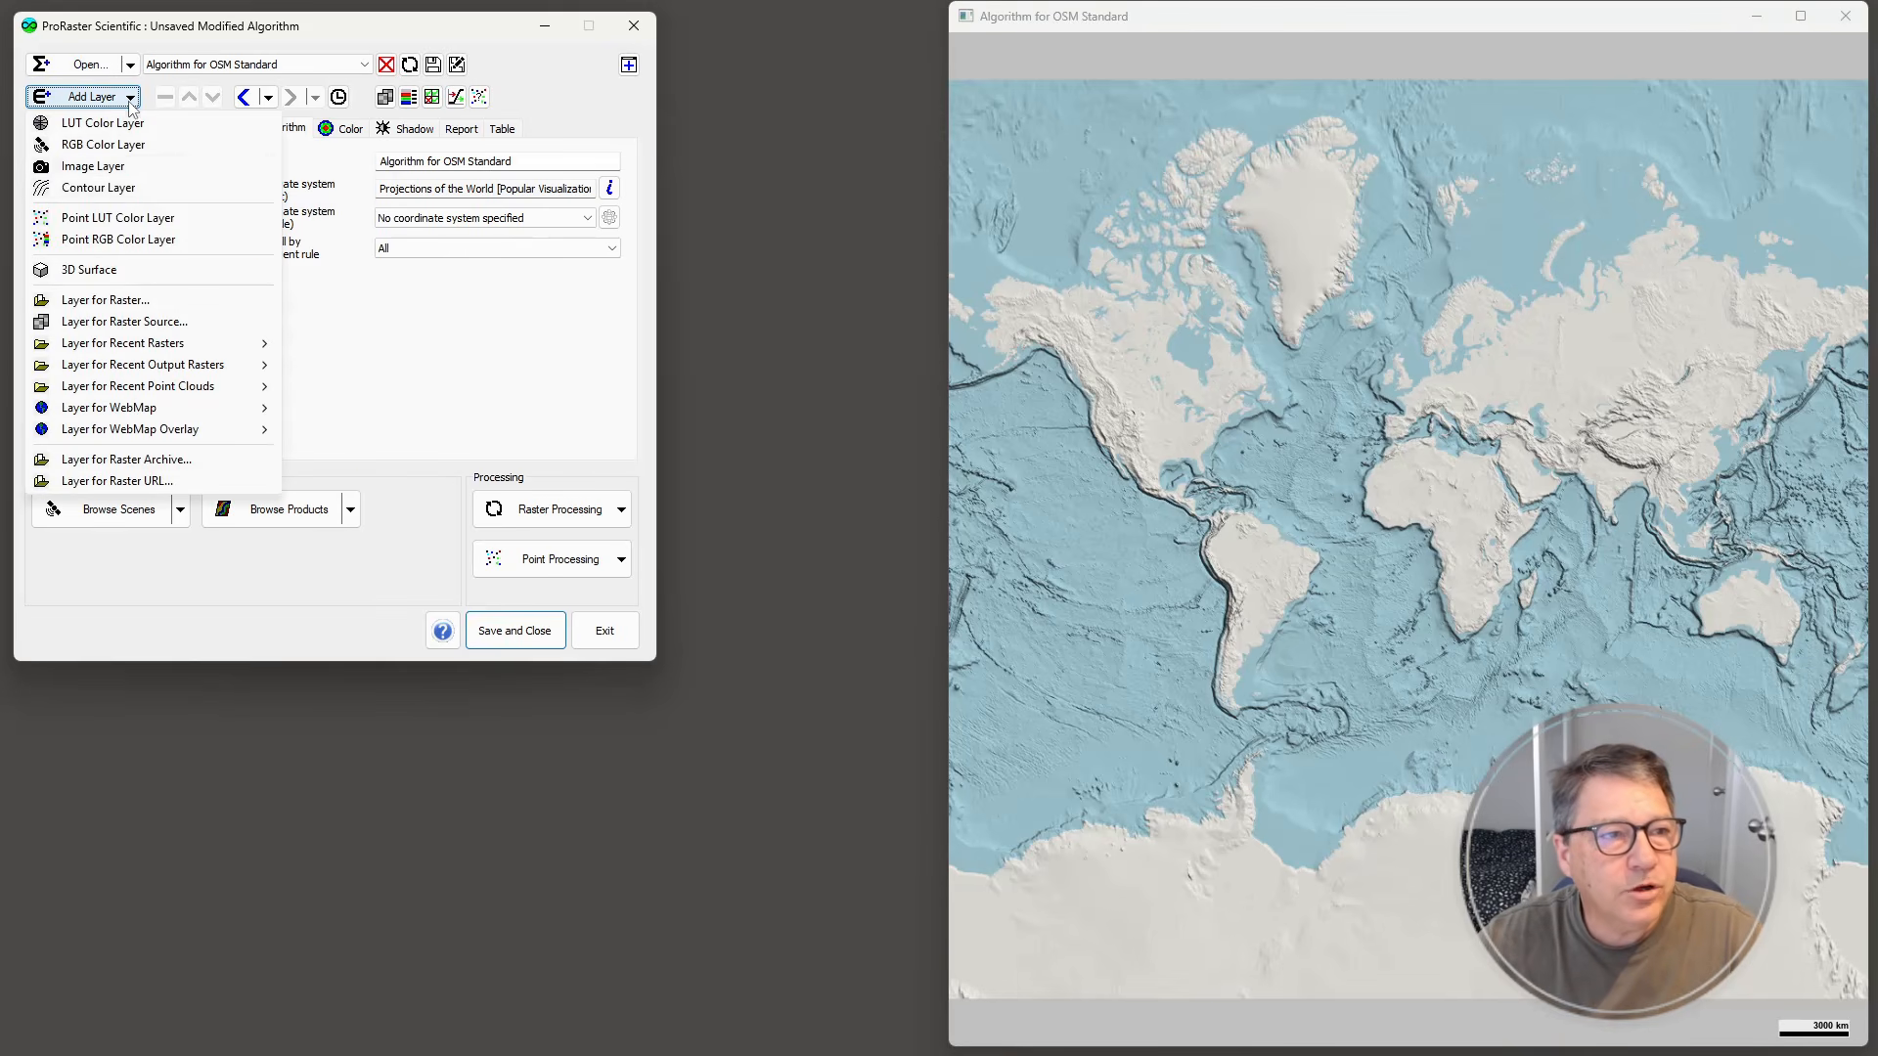
{"action": "left_click", "coordinate": [121, 188]}
{"action": "left_click", "coordinate": [111, 159]}
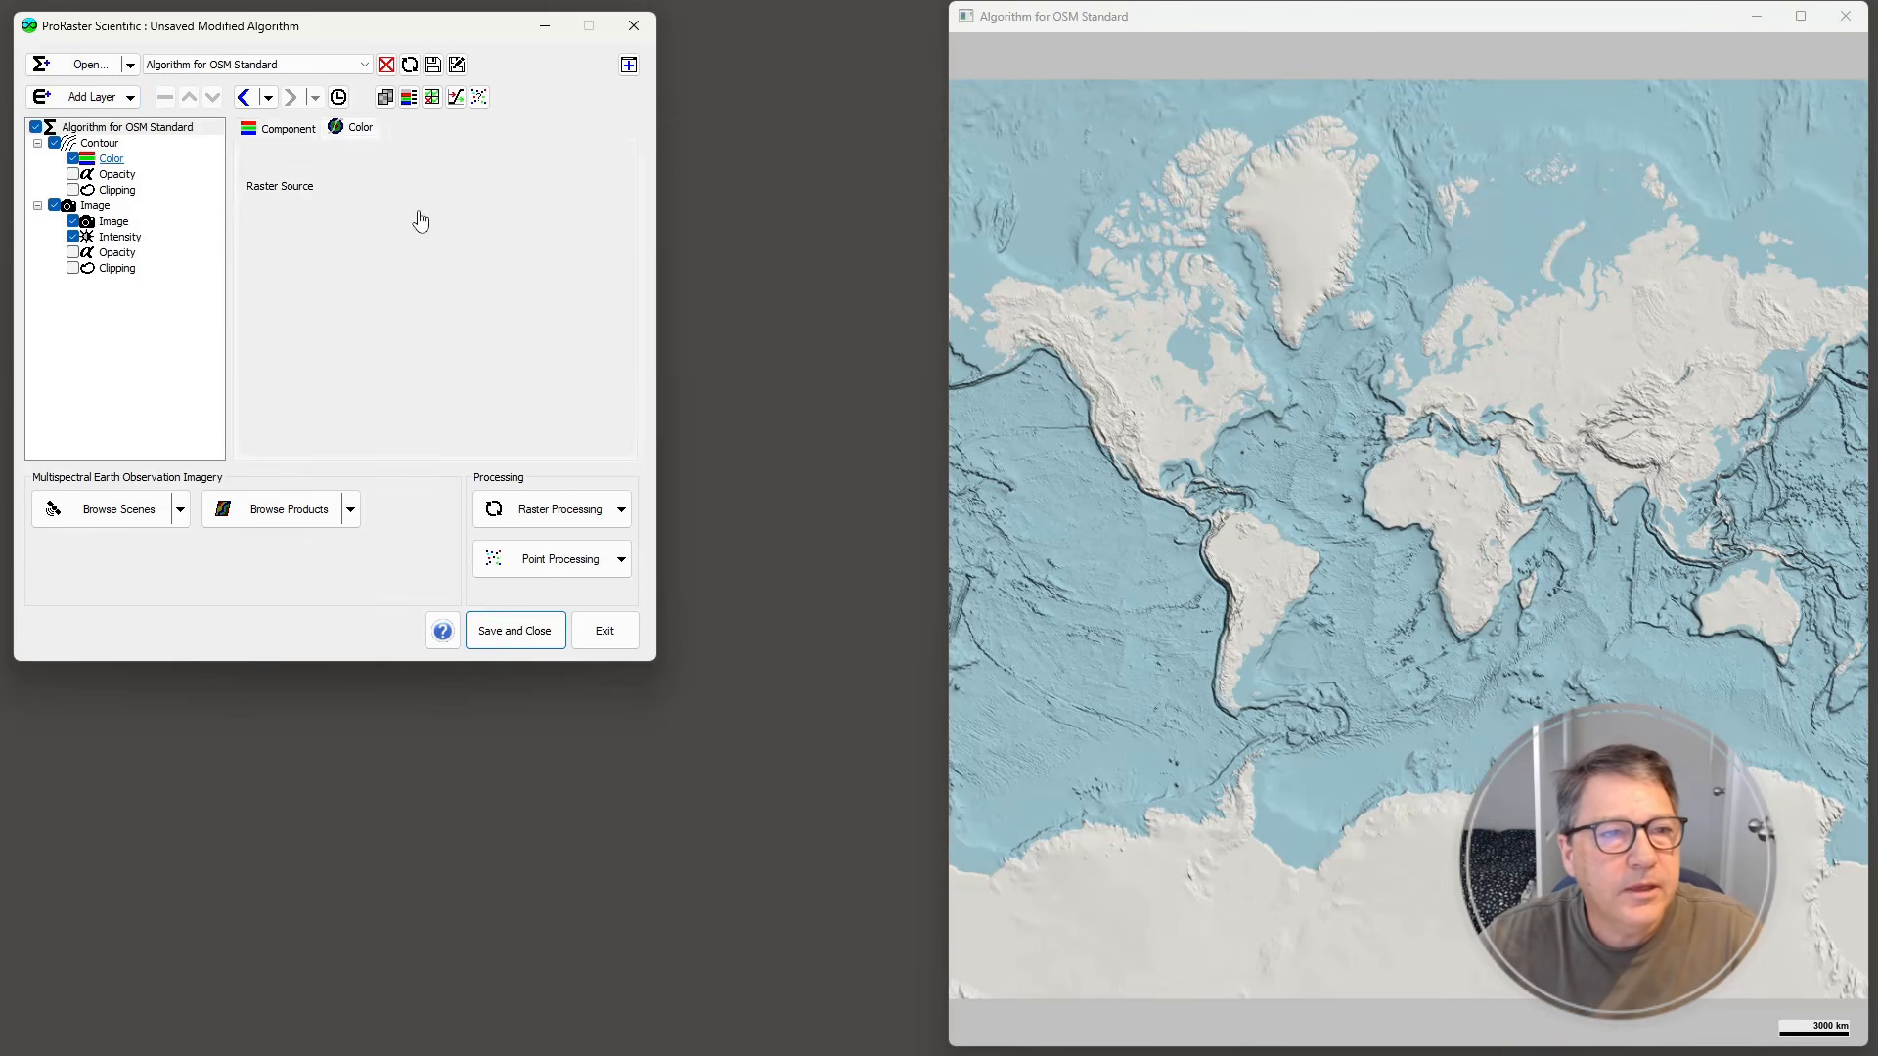
{"action": "left_click", "coordinate": [470, 186]}
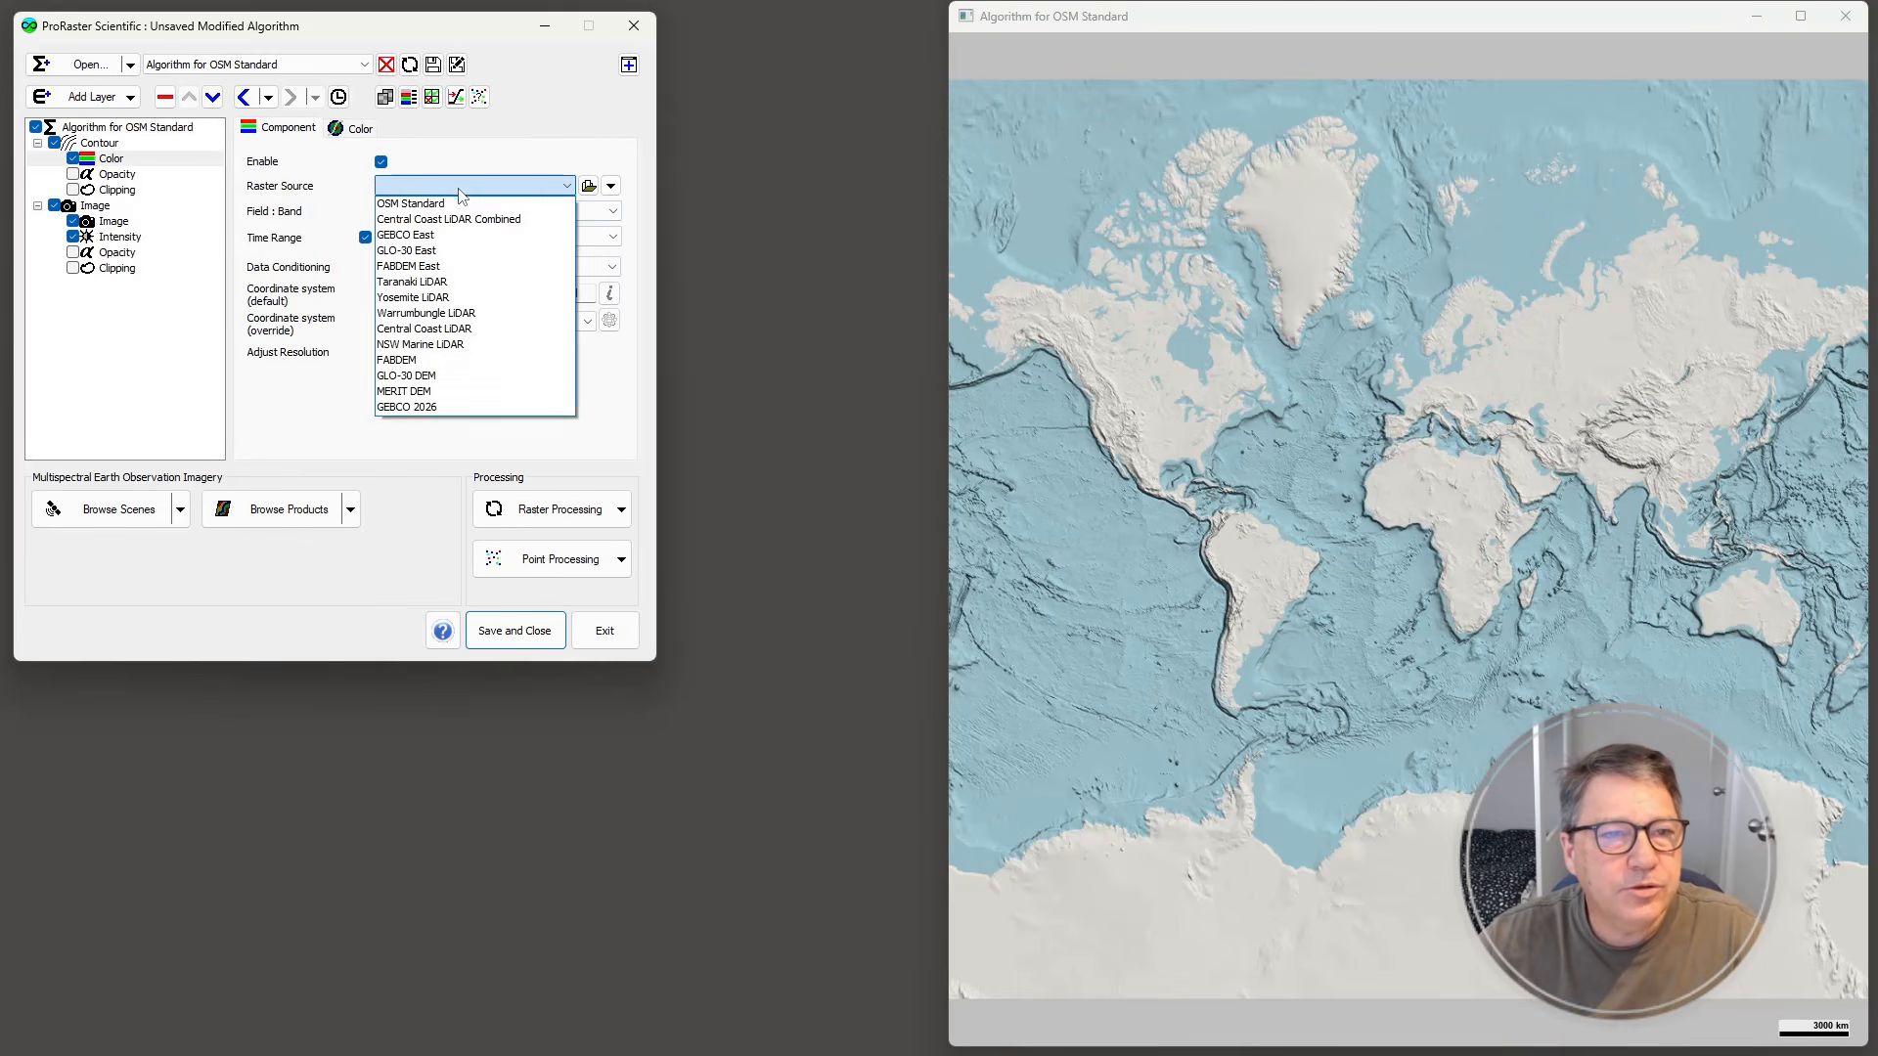
{"action": "left_click", "coordinate": [428, 392]}
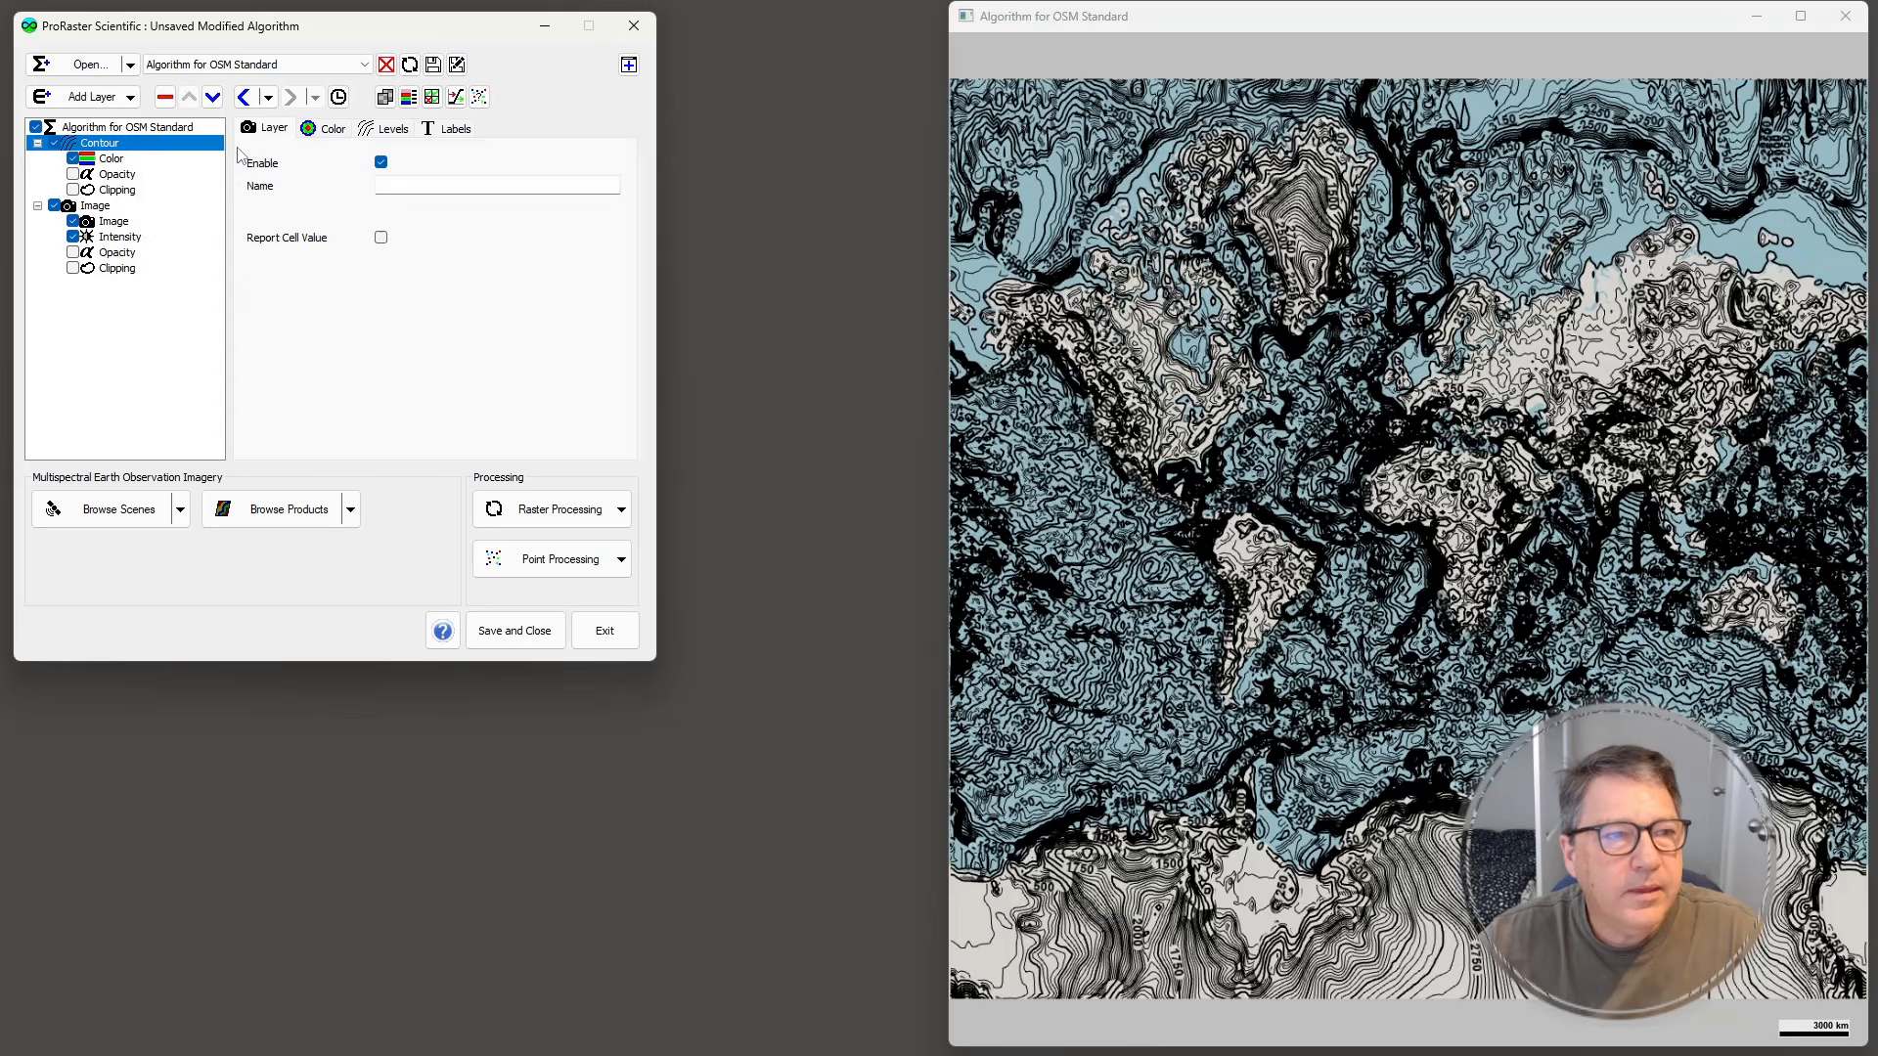
- Set the contour line width to 0.5 in the Contour layer's level settings
{"action": "left_click", "coordinate": [392, 129]}
{"action": "double_click", "coordinate": [396, 330]}
{"action": "type", "text": "0.5"}
{"action": "key", "text": "Tab"}
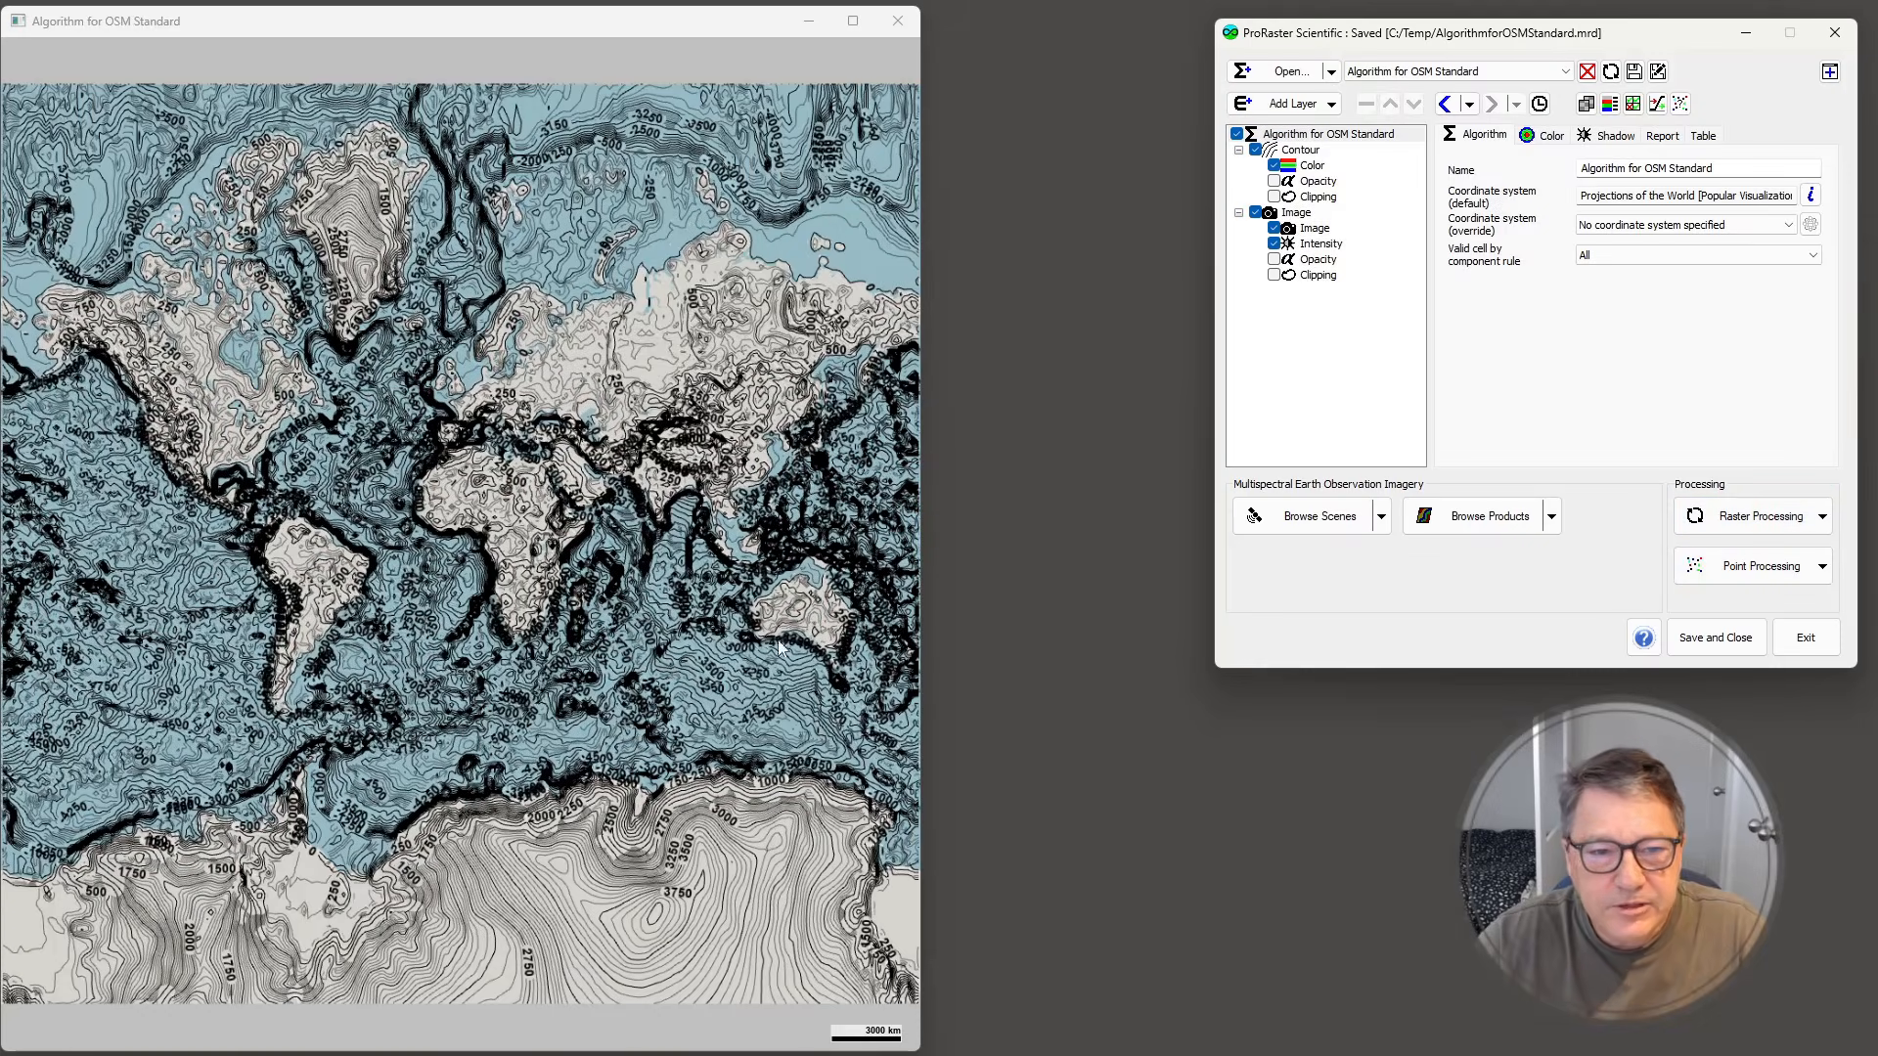
- Zoom in on Australia and further onto Tasmania to examine the contours and shading over the OSM map
{"action": "right_click", "coordinate": [782, 630]}
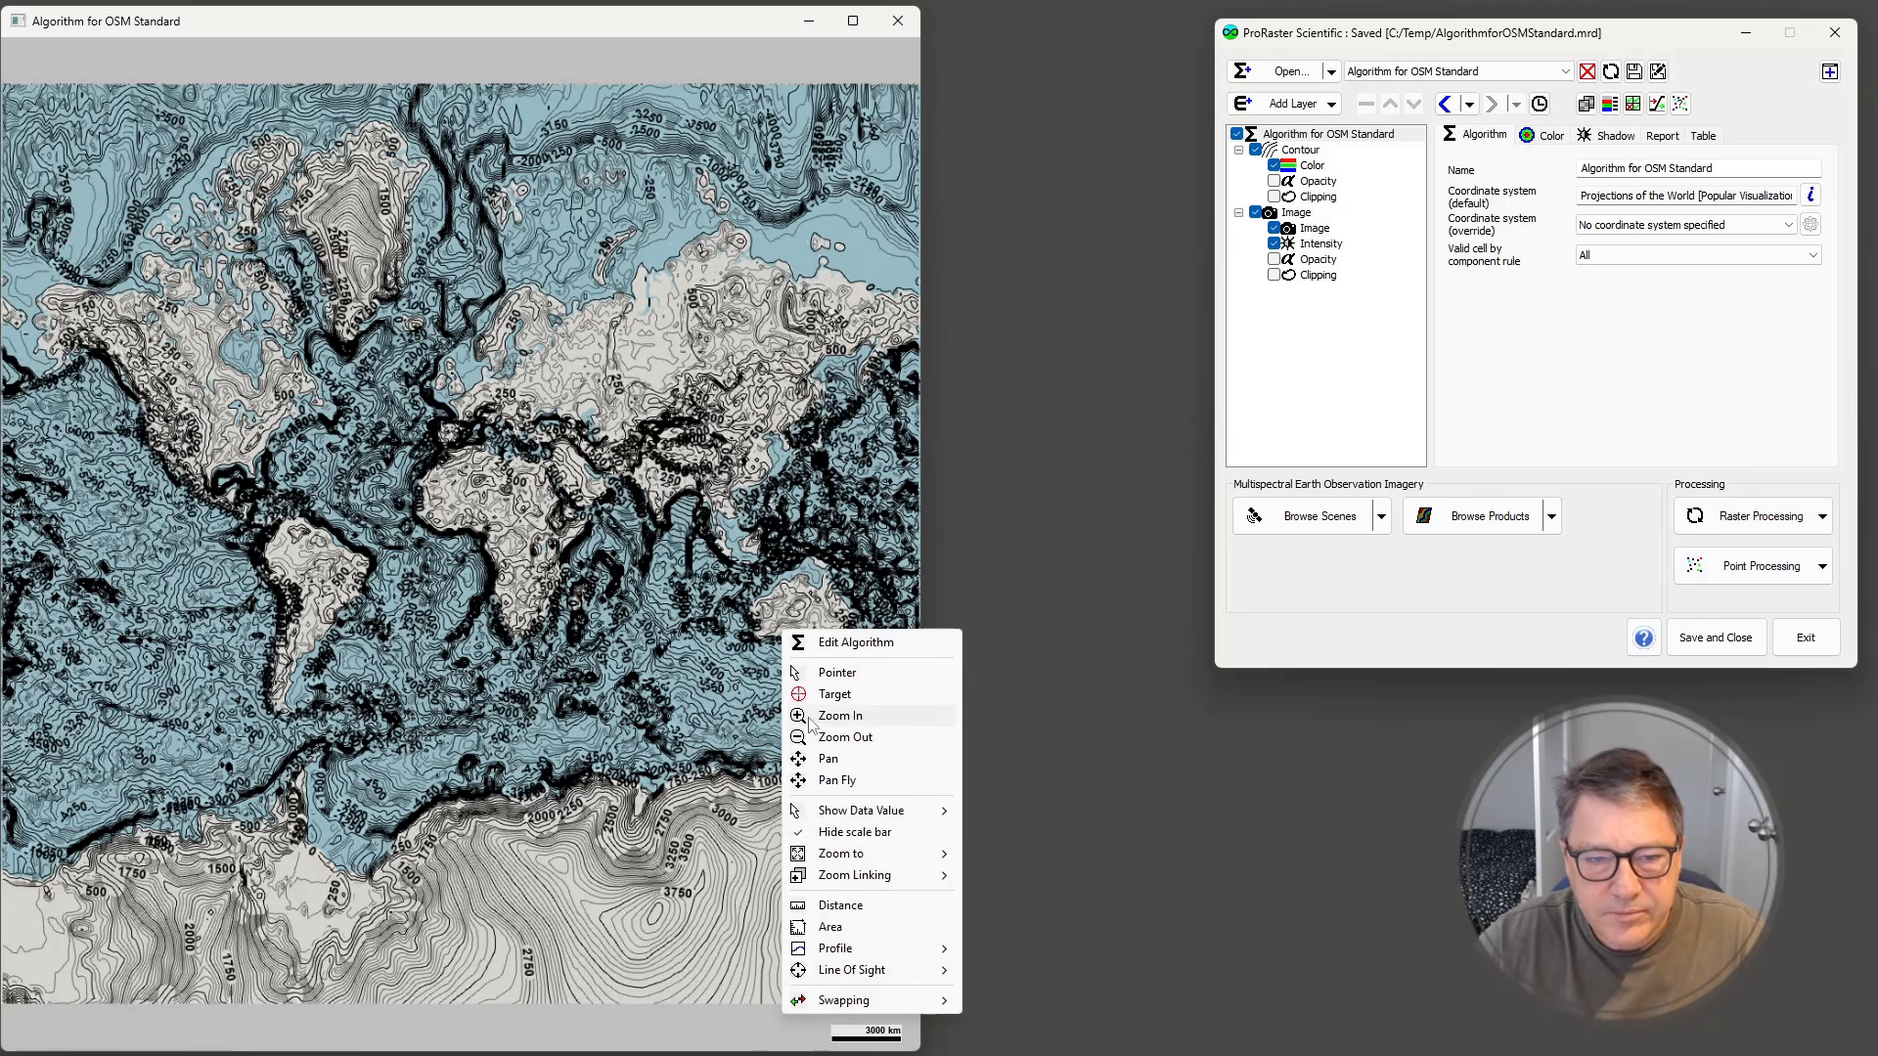
{"action": "left_click", "coordinate": [811, 725]}
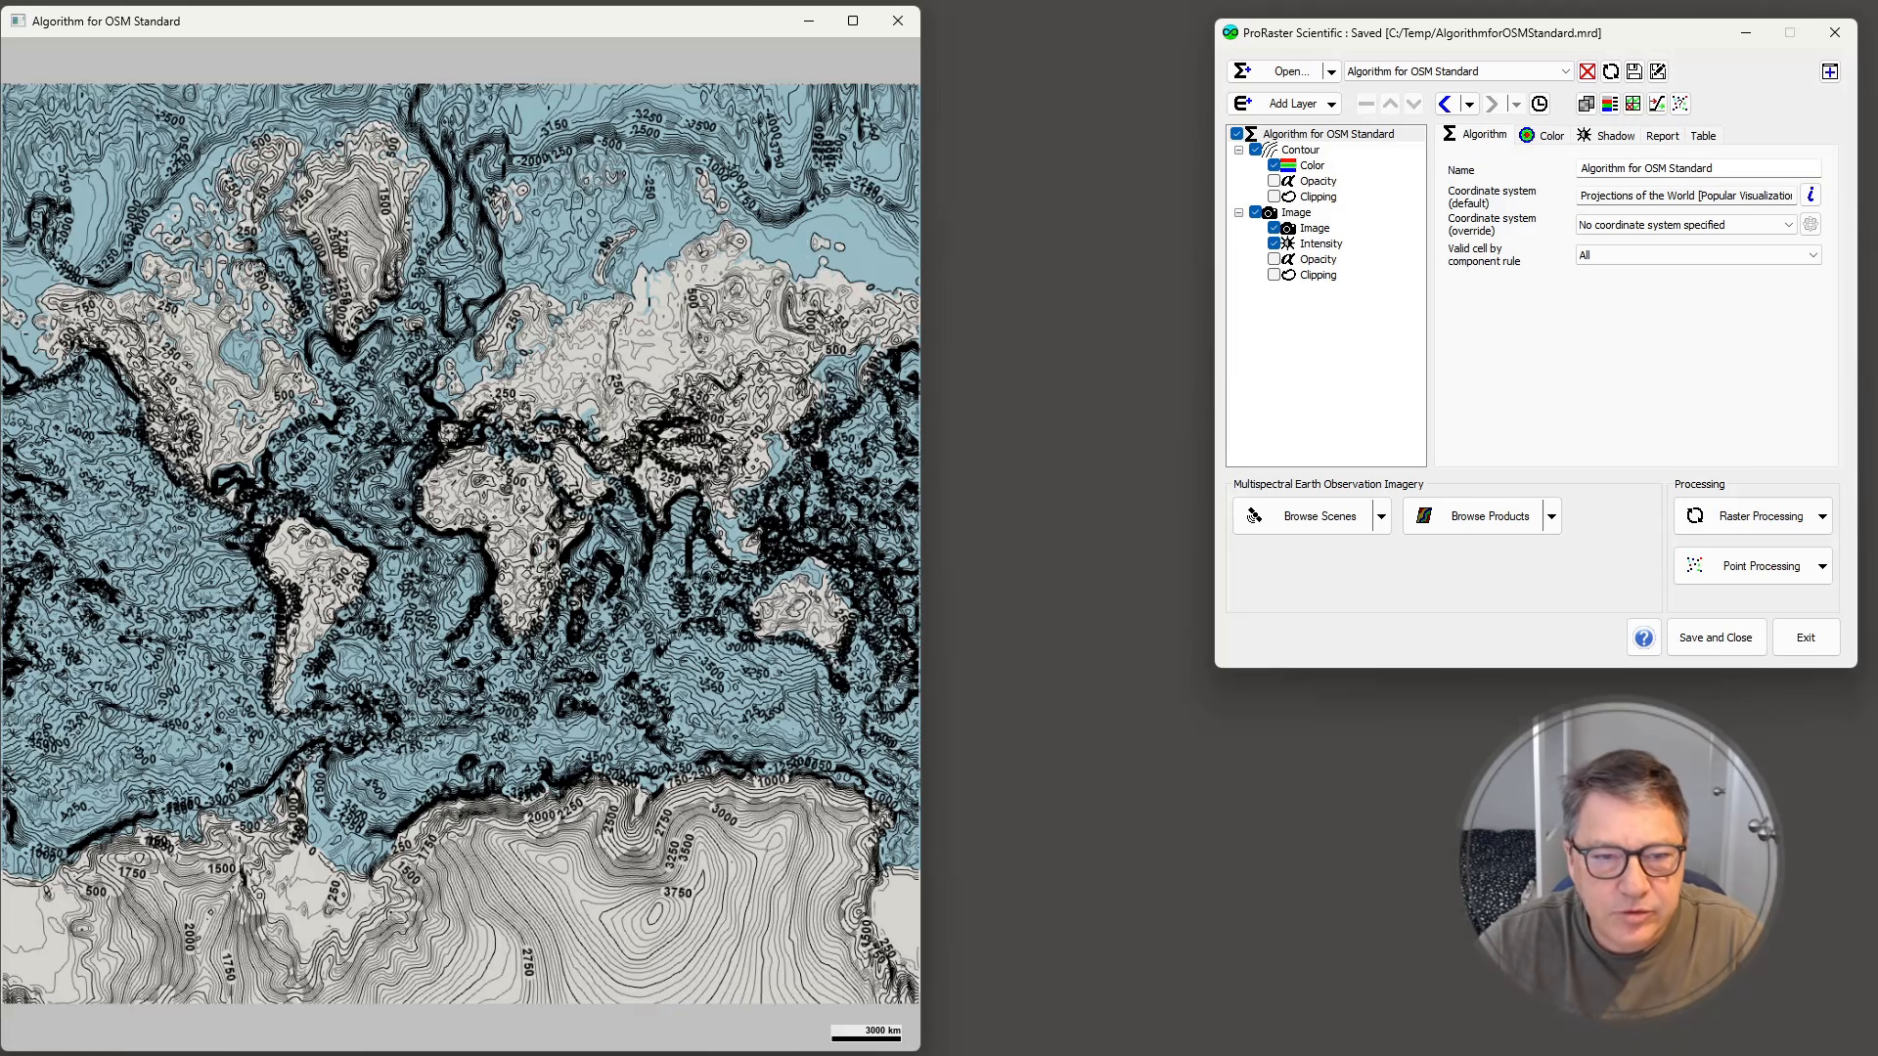
{"action": "left_click_drag", "start_coordinate": [730, 556], "coordinate": [875, 685]}
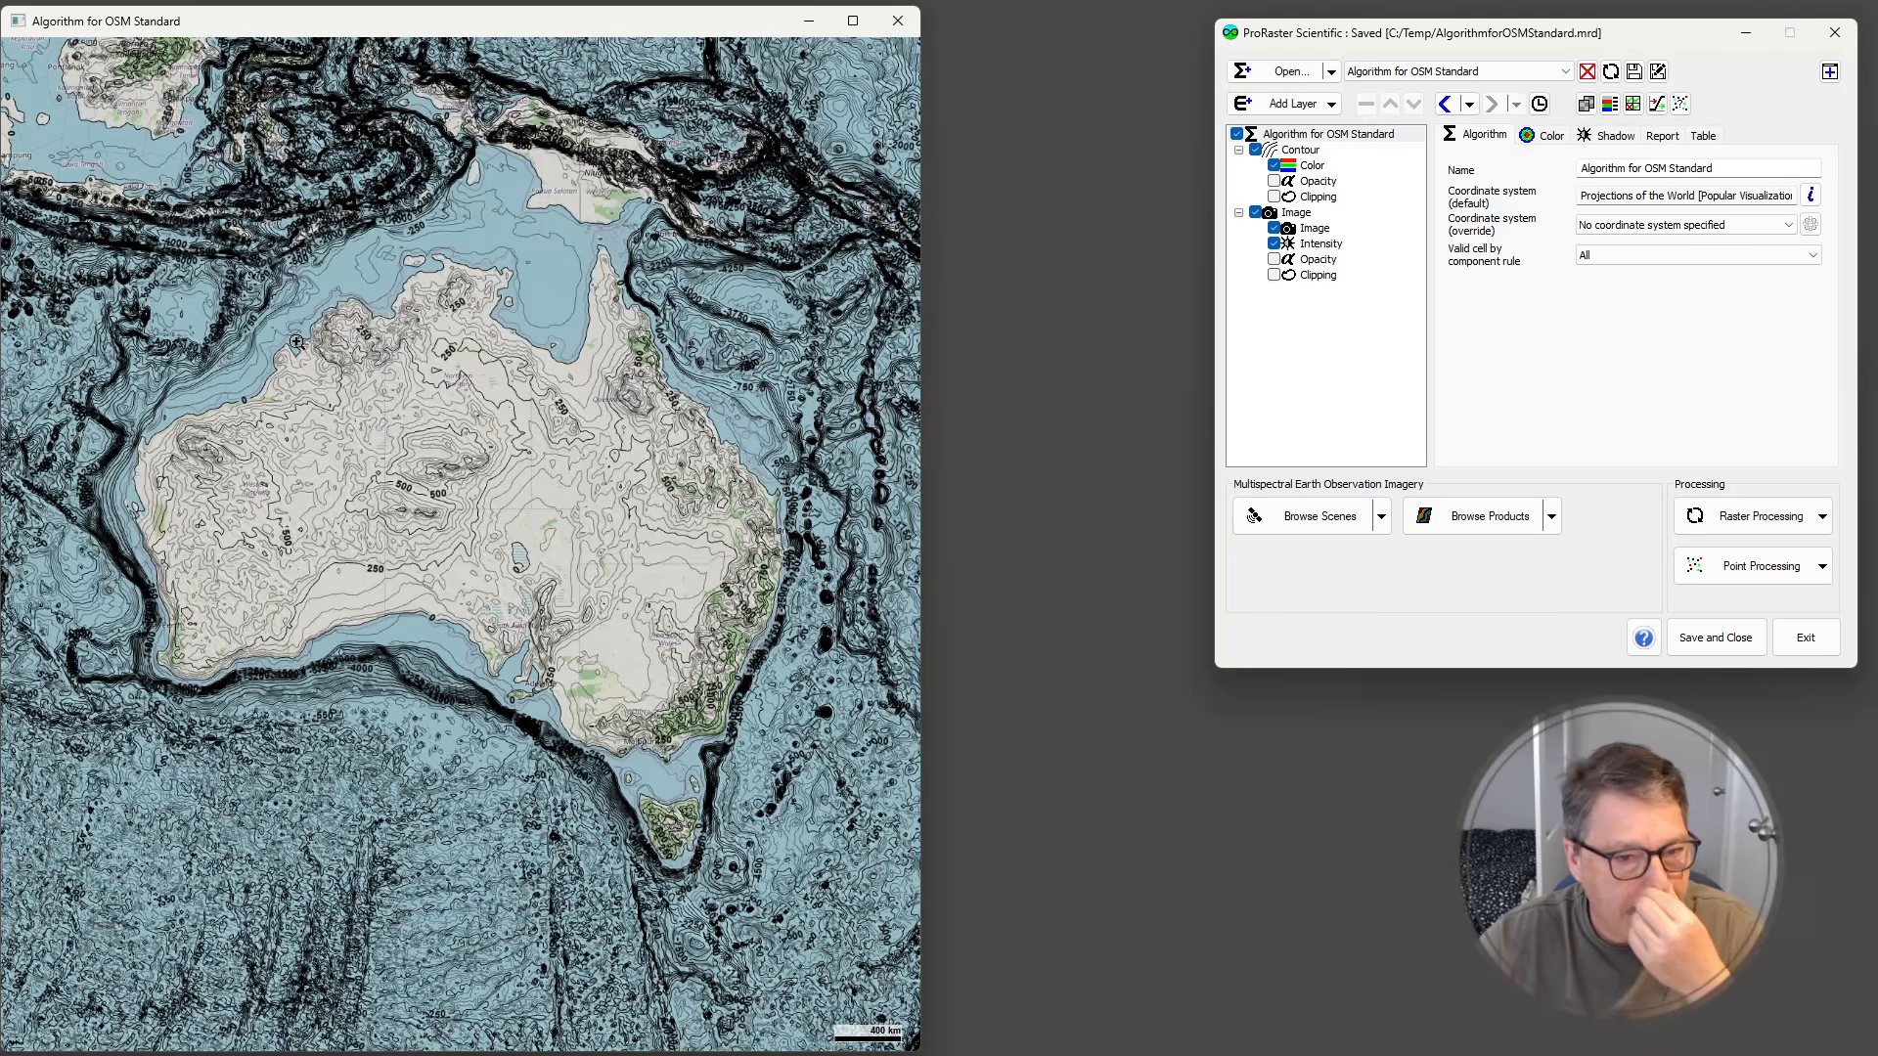
{"action": "left_click_drag", "start_coordinate": [626, 790], "coordinate": [728, 882]}
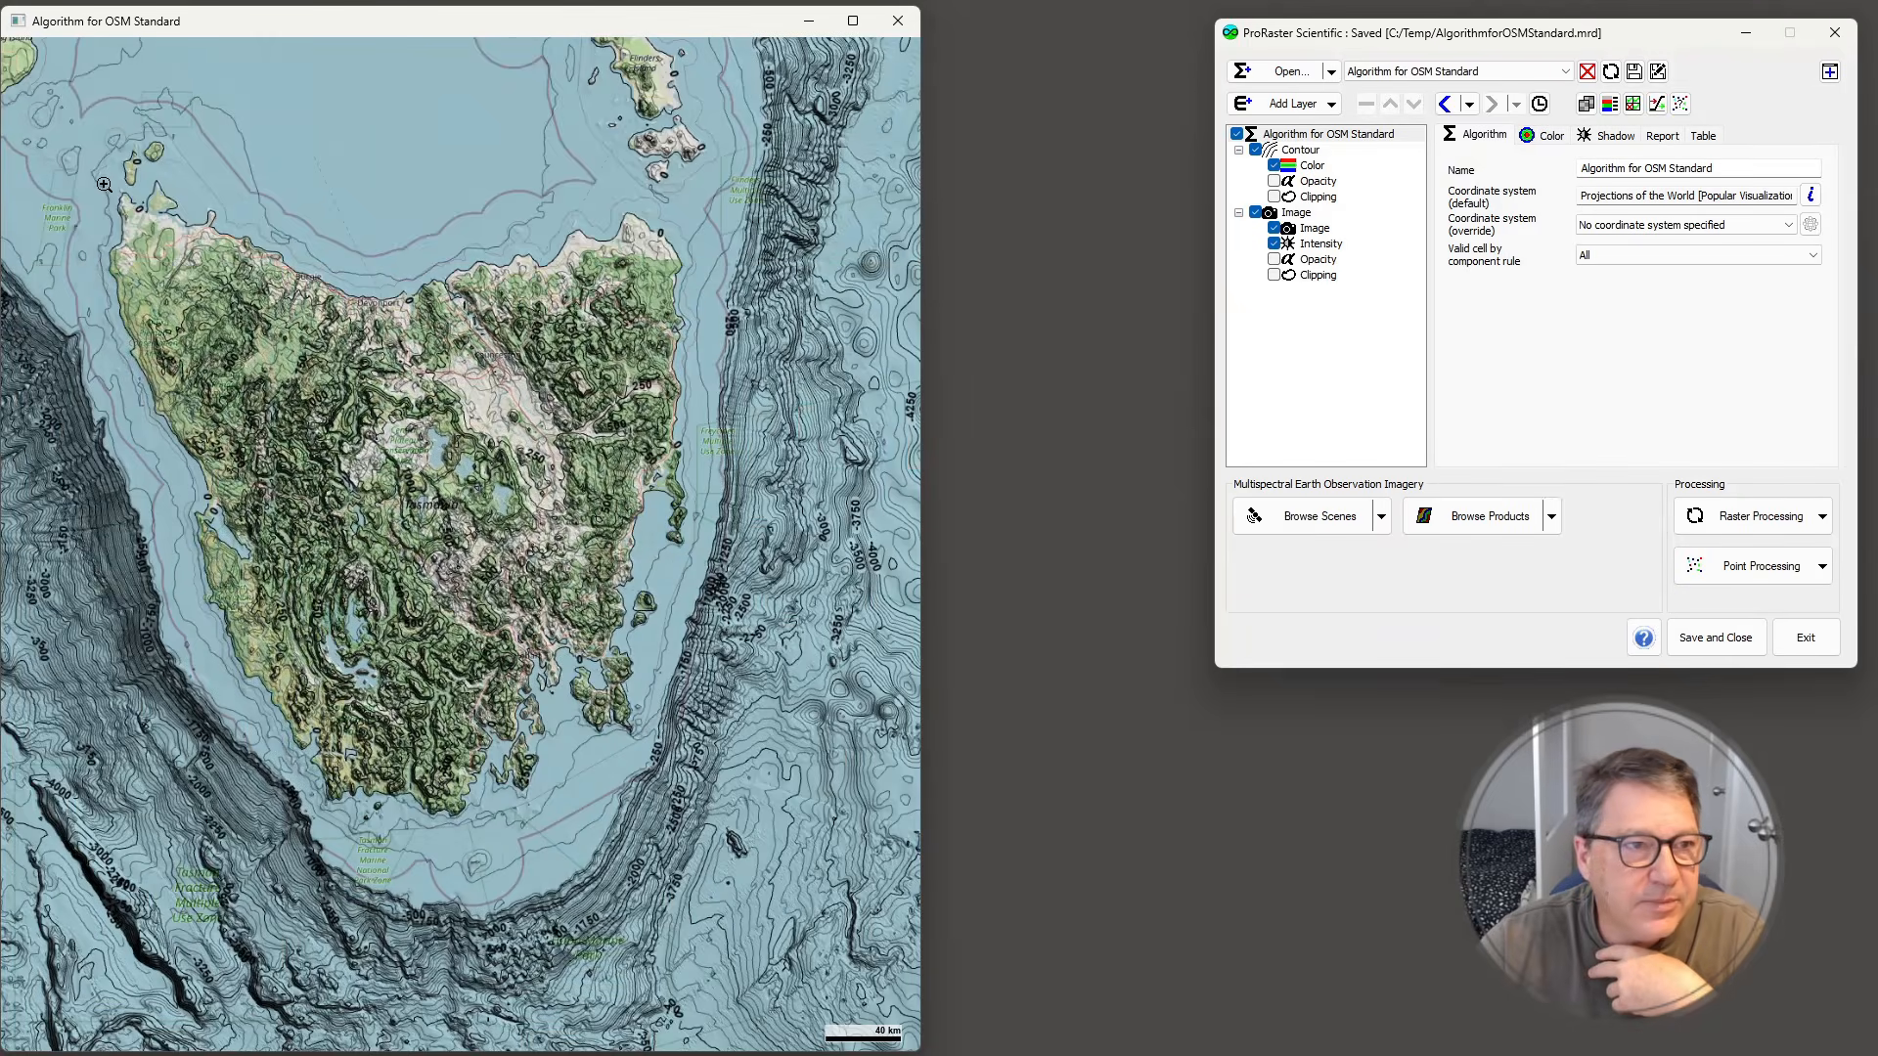
{"action": "mouse_move", "coordinate": [672, 826]}
{"action": "left_mouse_down"}
{"action": "mouse_move", "coordinate": [682, 845]}
{"action": "mouse_move", "coordinate": [687, 816]}
{"action": "mouse_move", "coordinate": [702, 823]}
{"action": "left_mouse_up"}
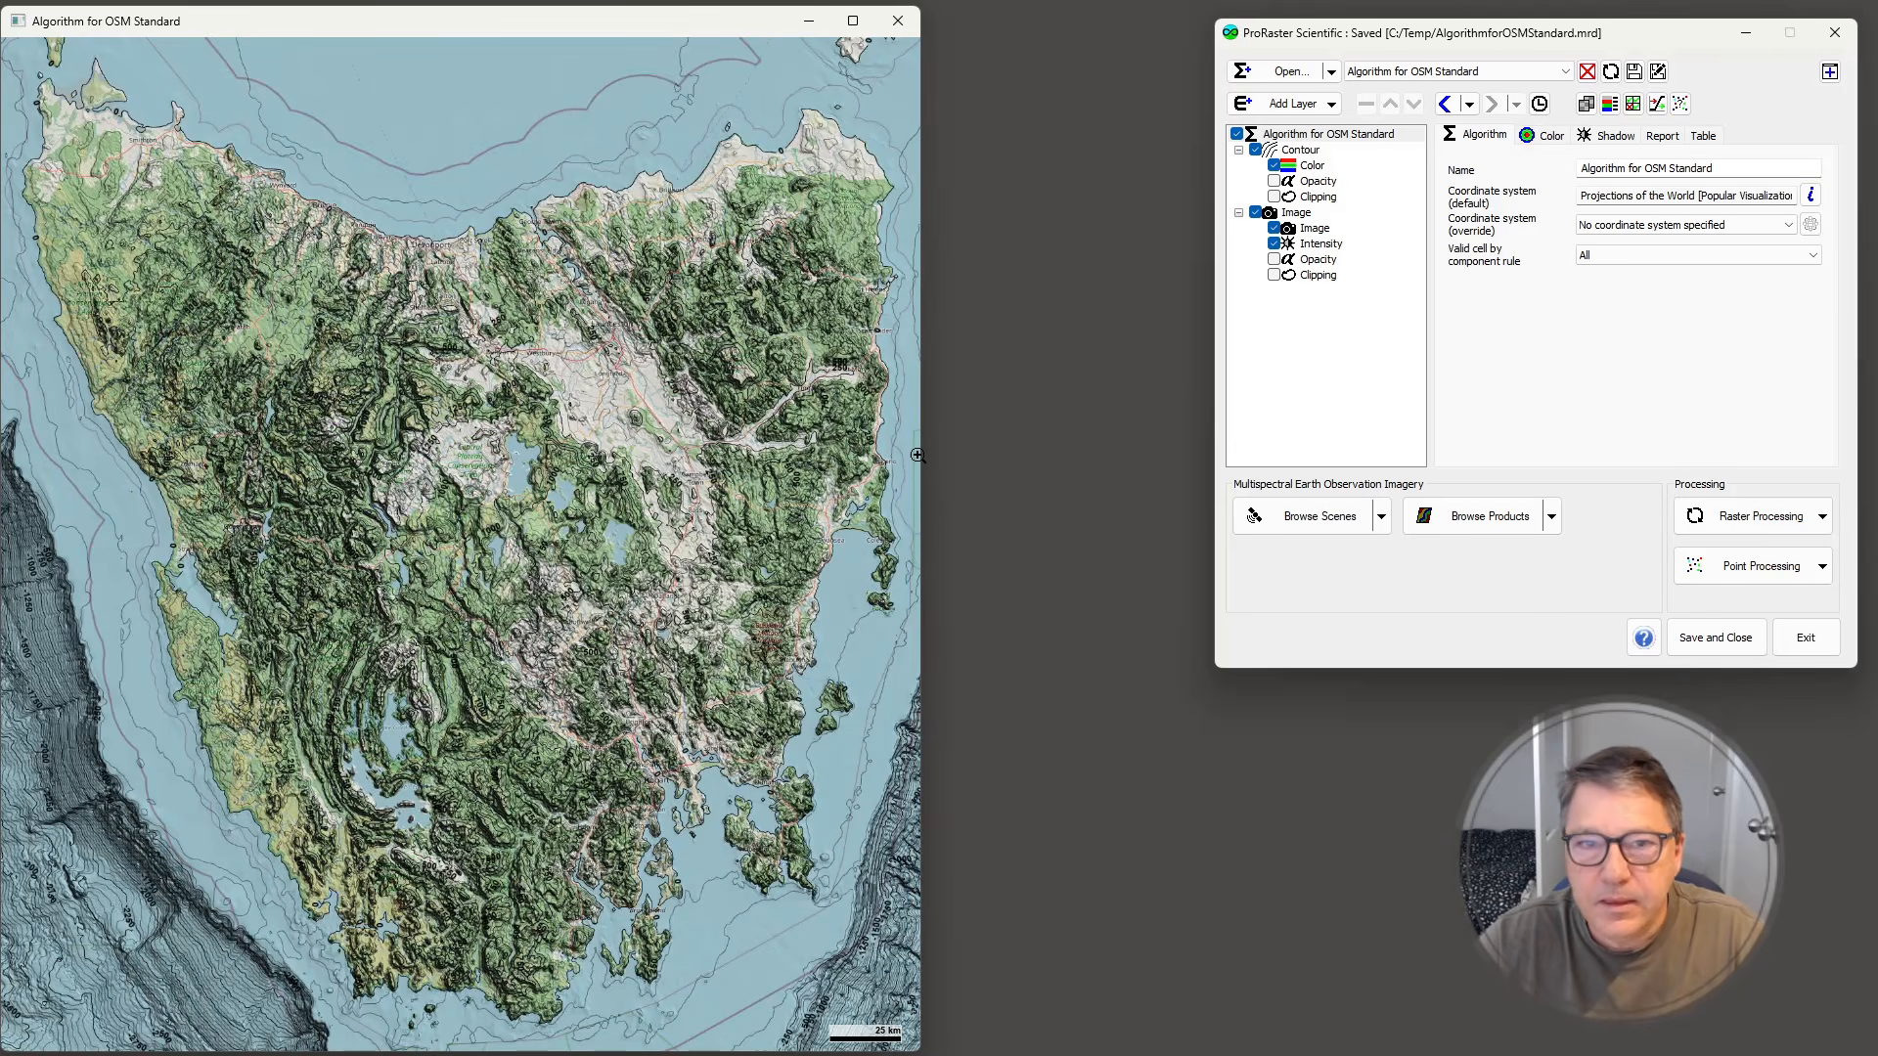
- Start an image export of the OSM algorithm in MapInfo MRR format with C:/Temp/AlgorithmforOSMStandard.mrr as the output file
{"action": "left_click", "coordinate": [1761, 517]}
{"action": "left_click", "coordinate": [1756, 551]}
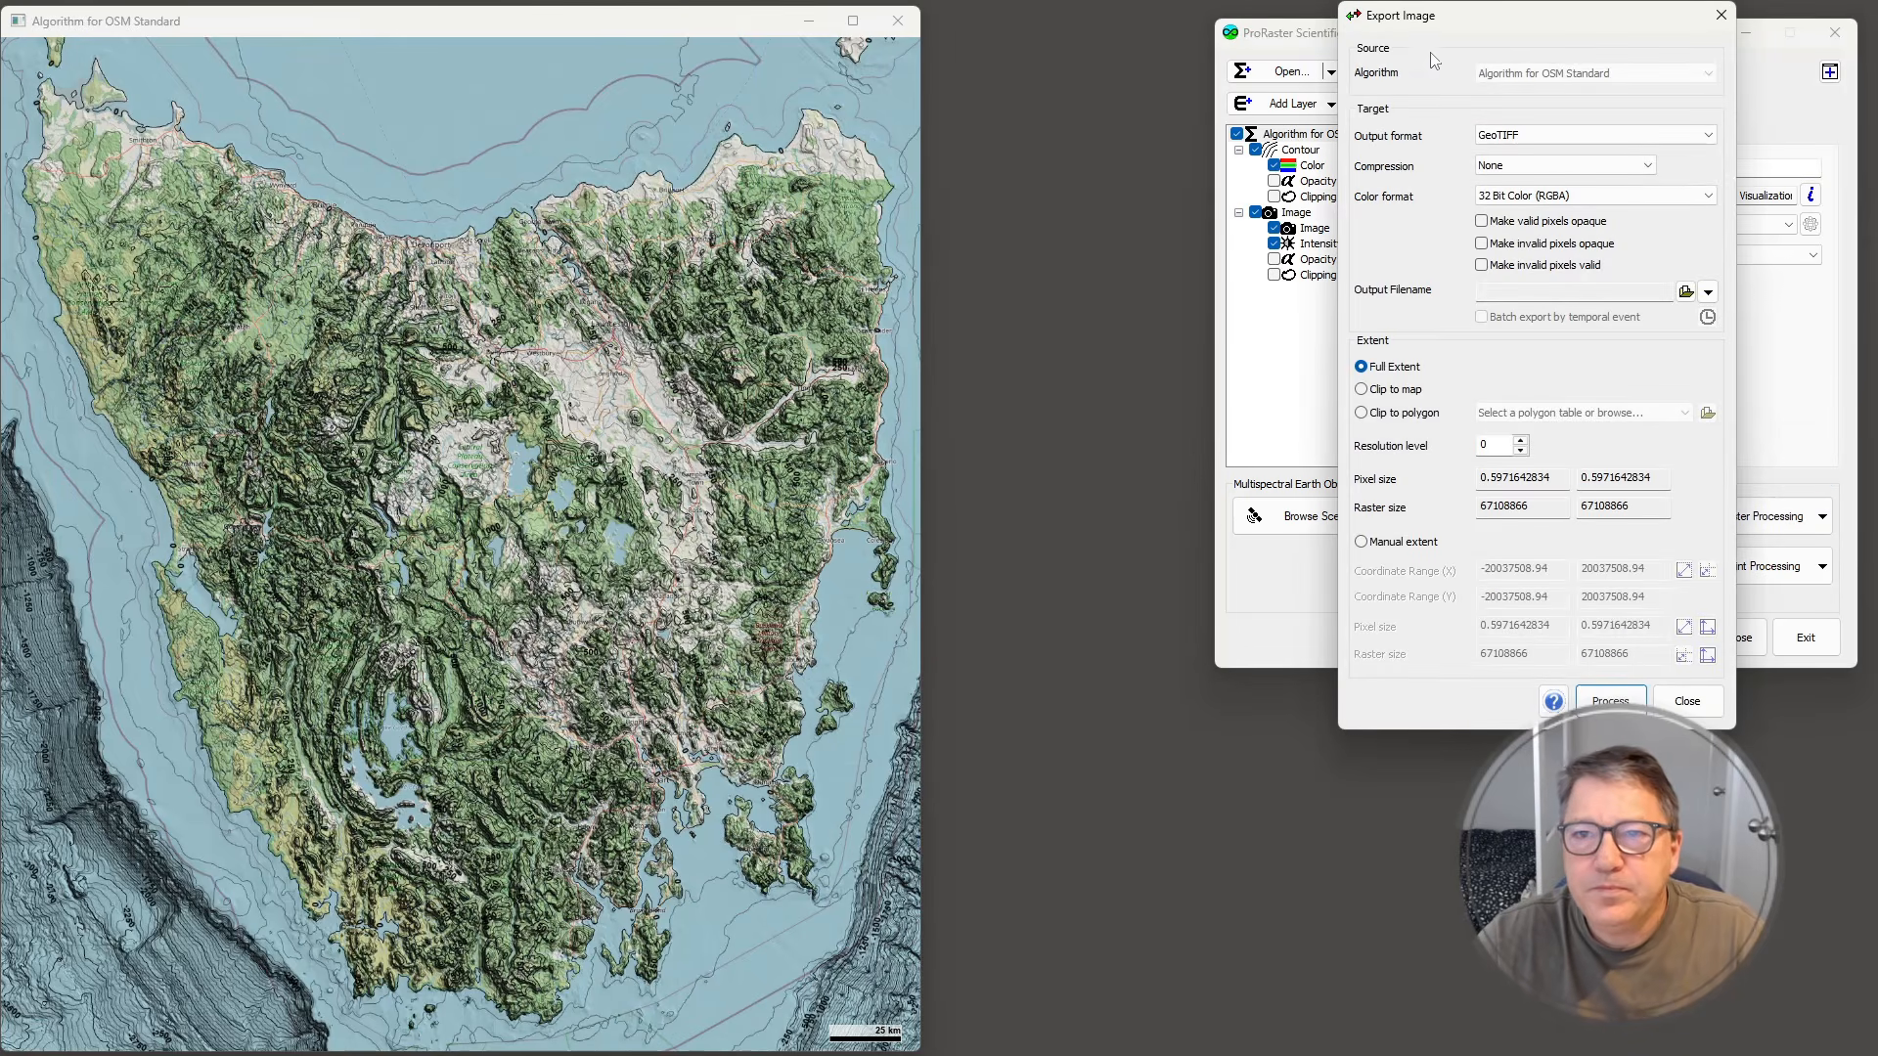
{"action": "left_click_drag", "start_coordinate": [1480, 23], "coordinate": [905, 130]}
{"action": "left_click", "coordinate": [978, 241]}
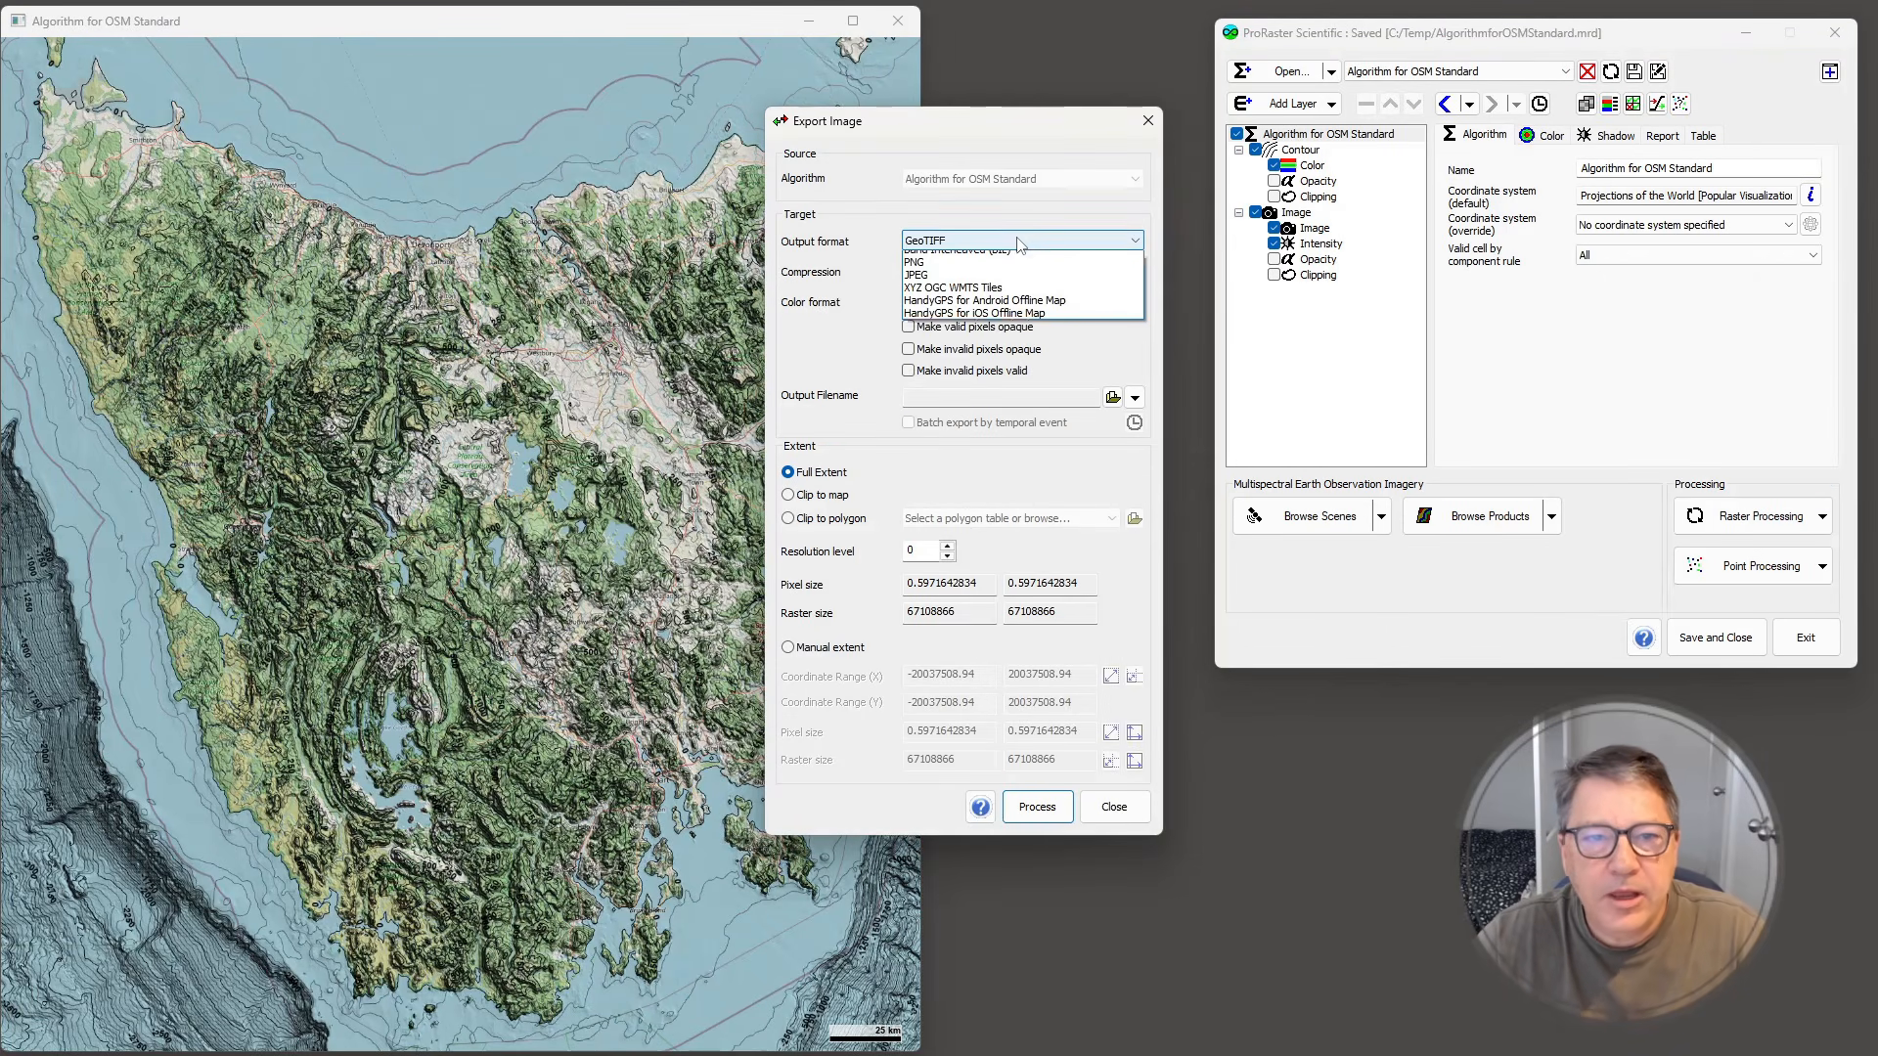
{"action": "left_click", "coordinate": [983, 269]}
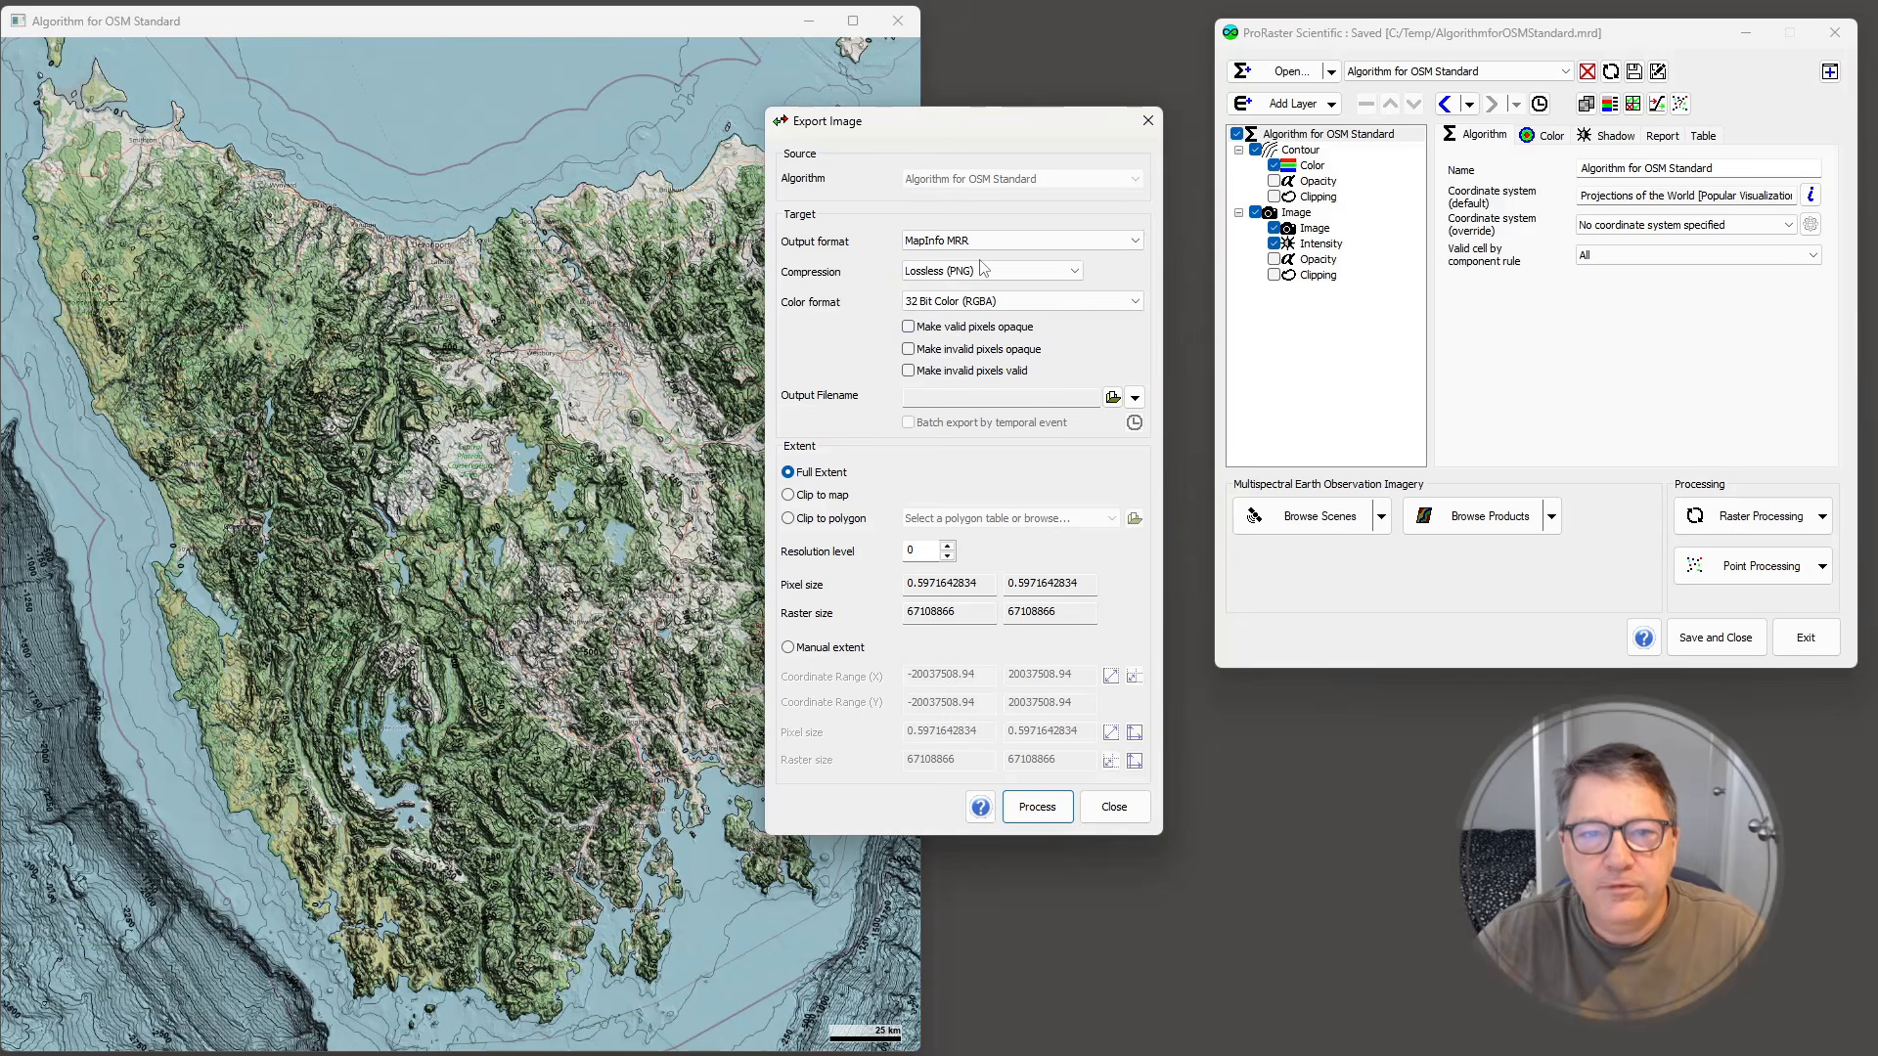
{"action": "left_click", "coordinate": [1113, 398]}
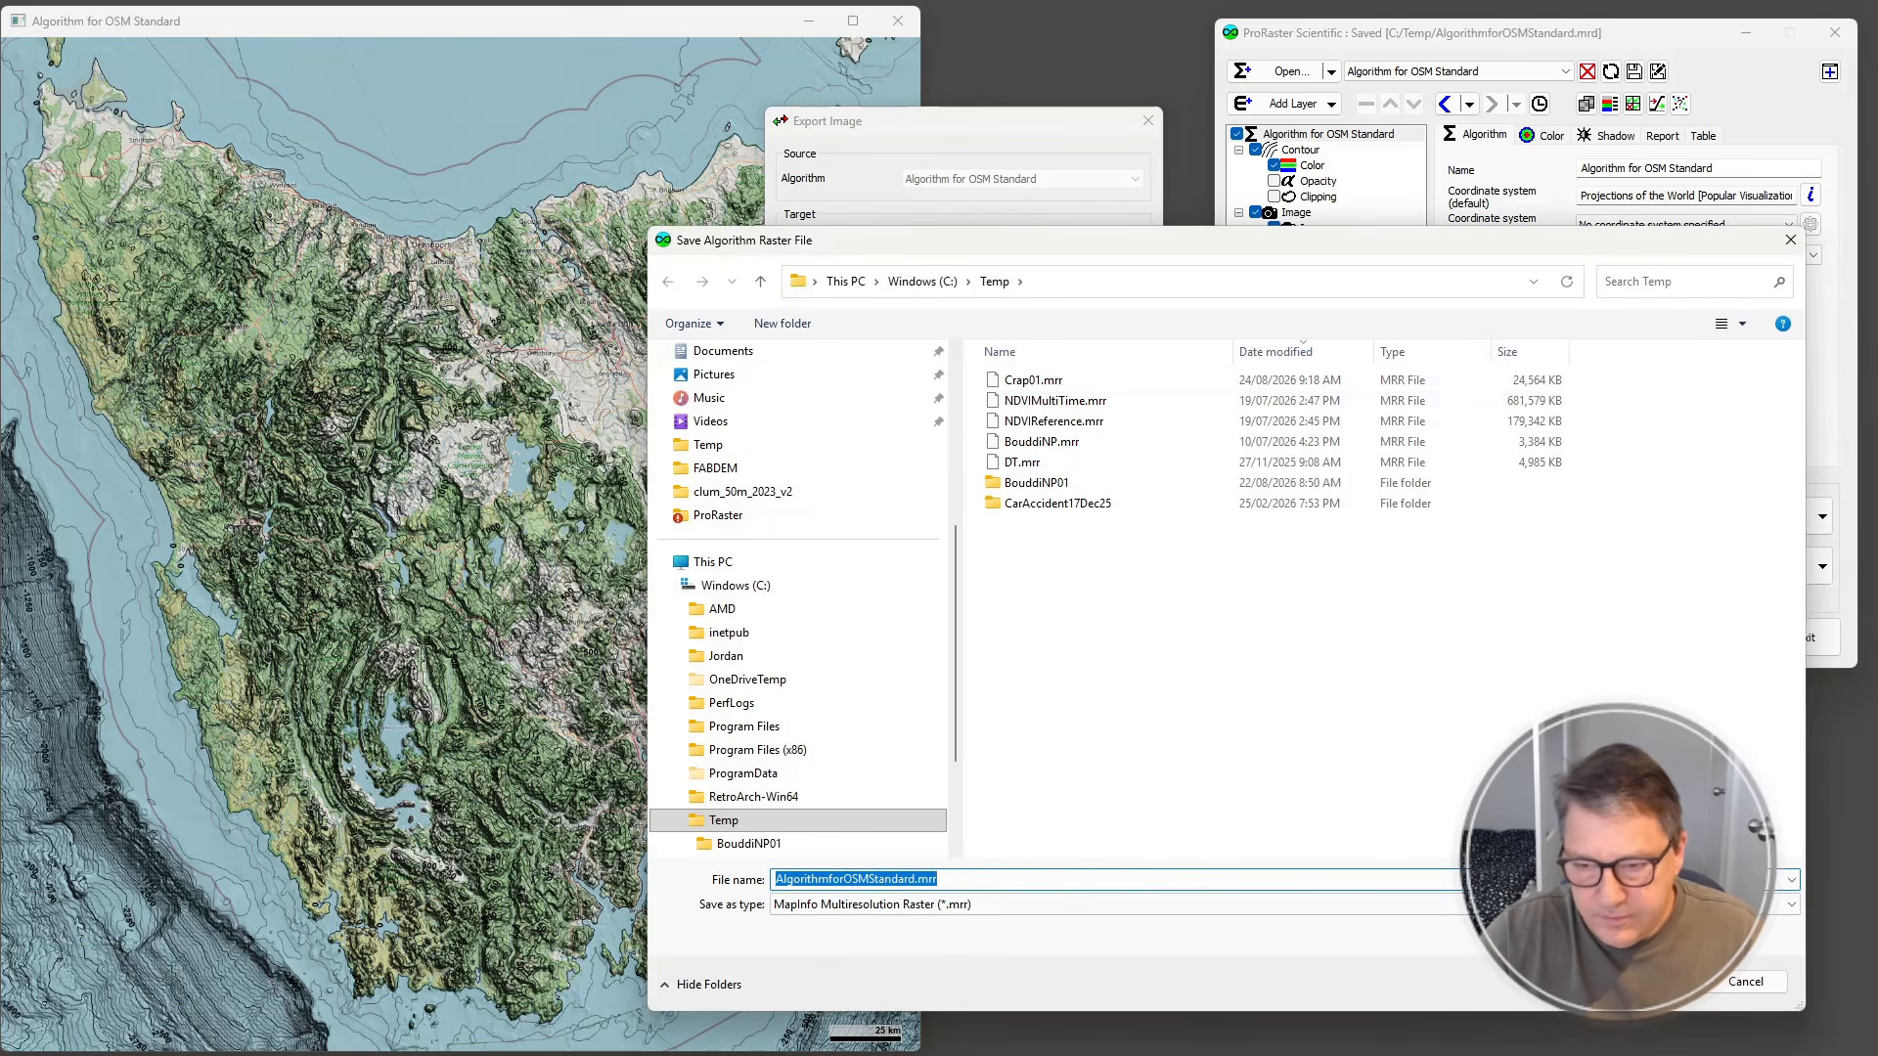
{"action": "key", "text": "Return"}
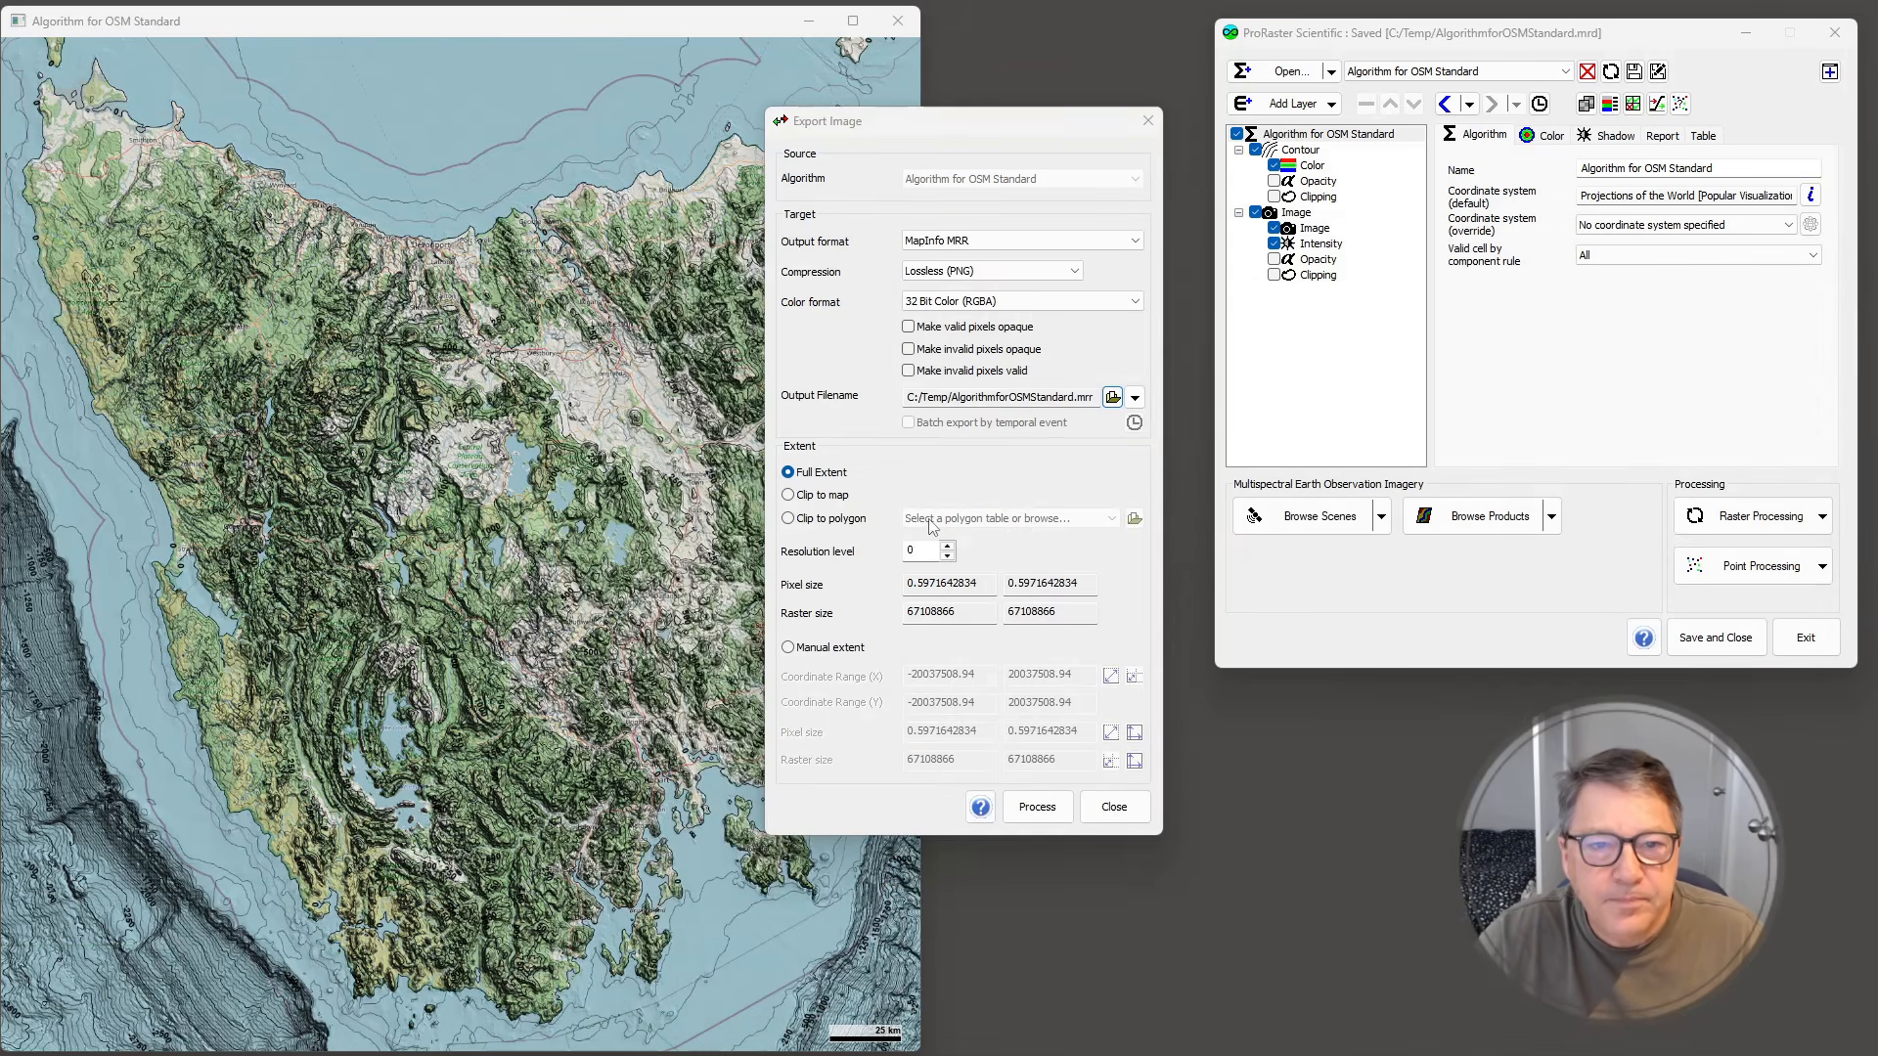
- Export the MRR image clipped to the map at resolution level 8, and dismiss the processing report when it finishes
{"action": "left_click", "coordinate": [822, 495]}
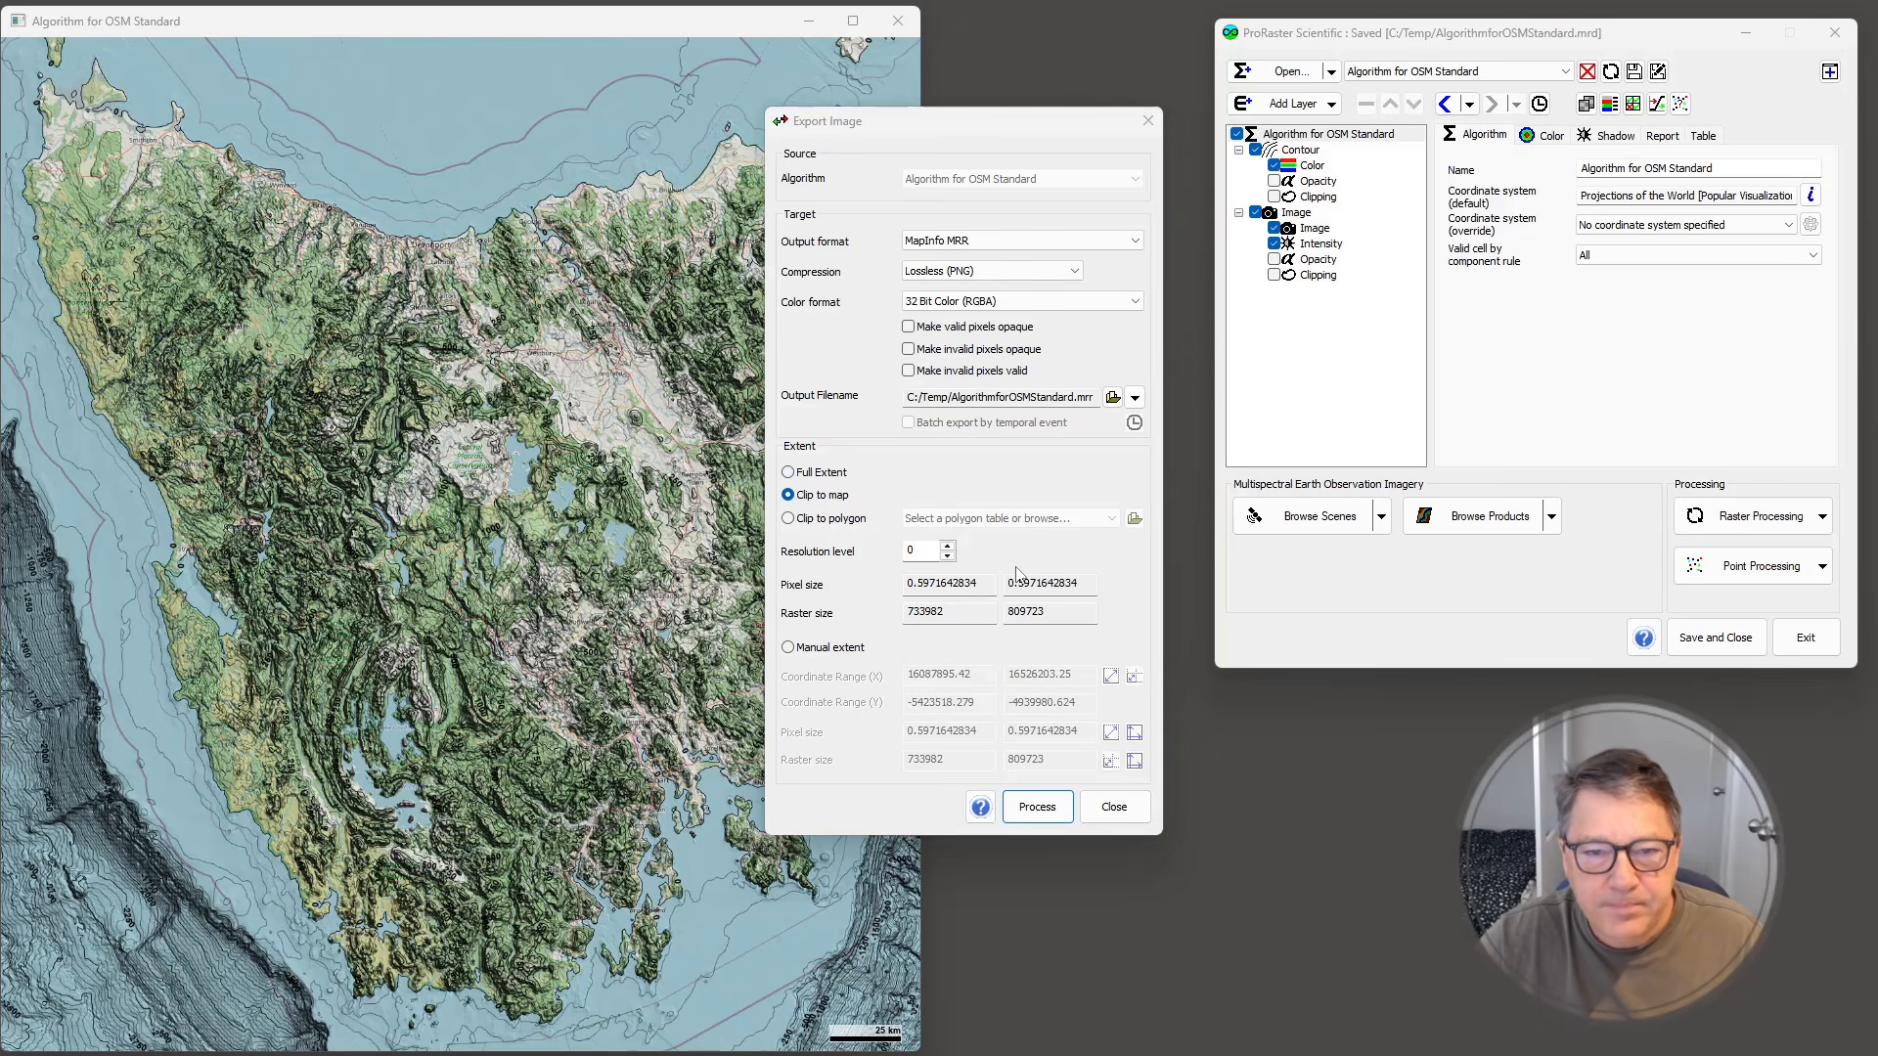
{"action": "left_click", "coordinate": [948, 556]}
{"action": "left_click", "coordinate": [948, 556]}
{"action": "left_click", "coordinate": [948, 556]}
{"action": "left_click", "coordinate": [950, 545]}
{"action": "left_click", "coordinate": [950, 545]}
{"action": "left_click", "coordinate": [950, 545]}
{"action": "left_click", "coordinate": [950, 544]}
{"action": "left_click", "coordinate": [950, 544]}
{"action": "left_click", "coordinate": [950, 545]}
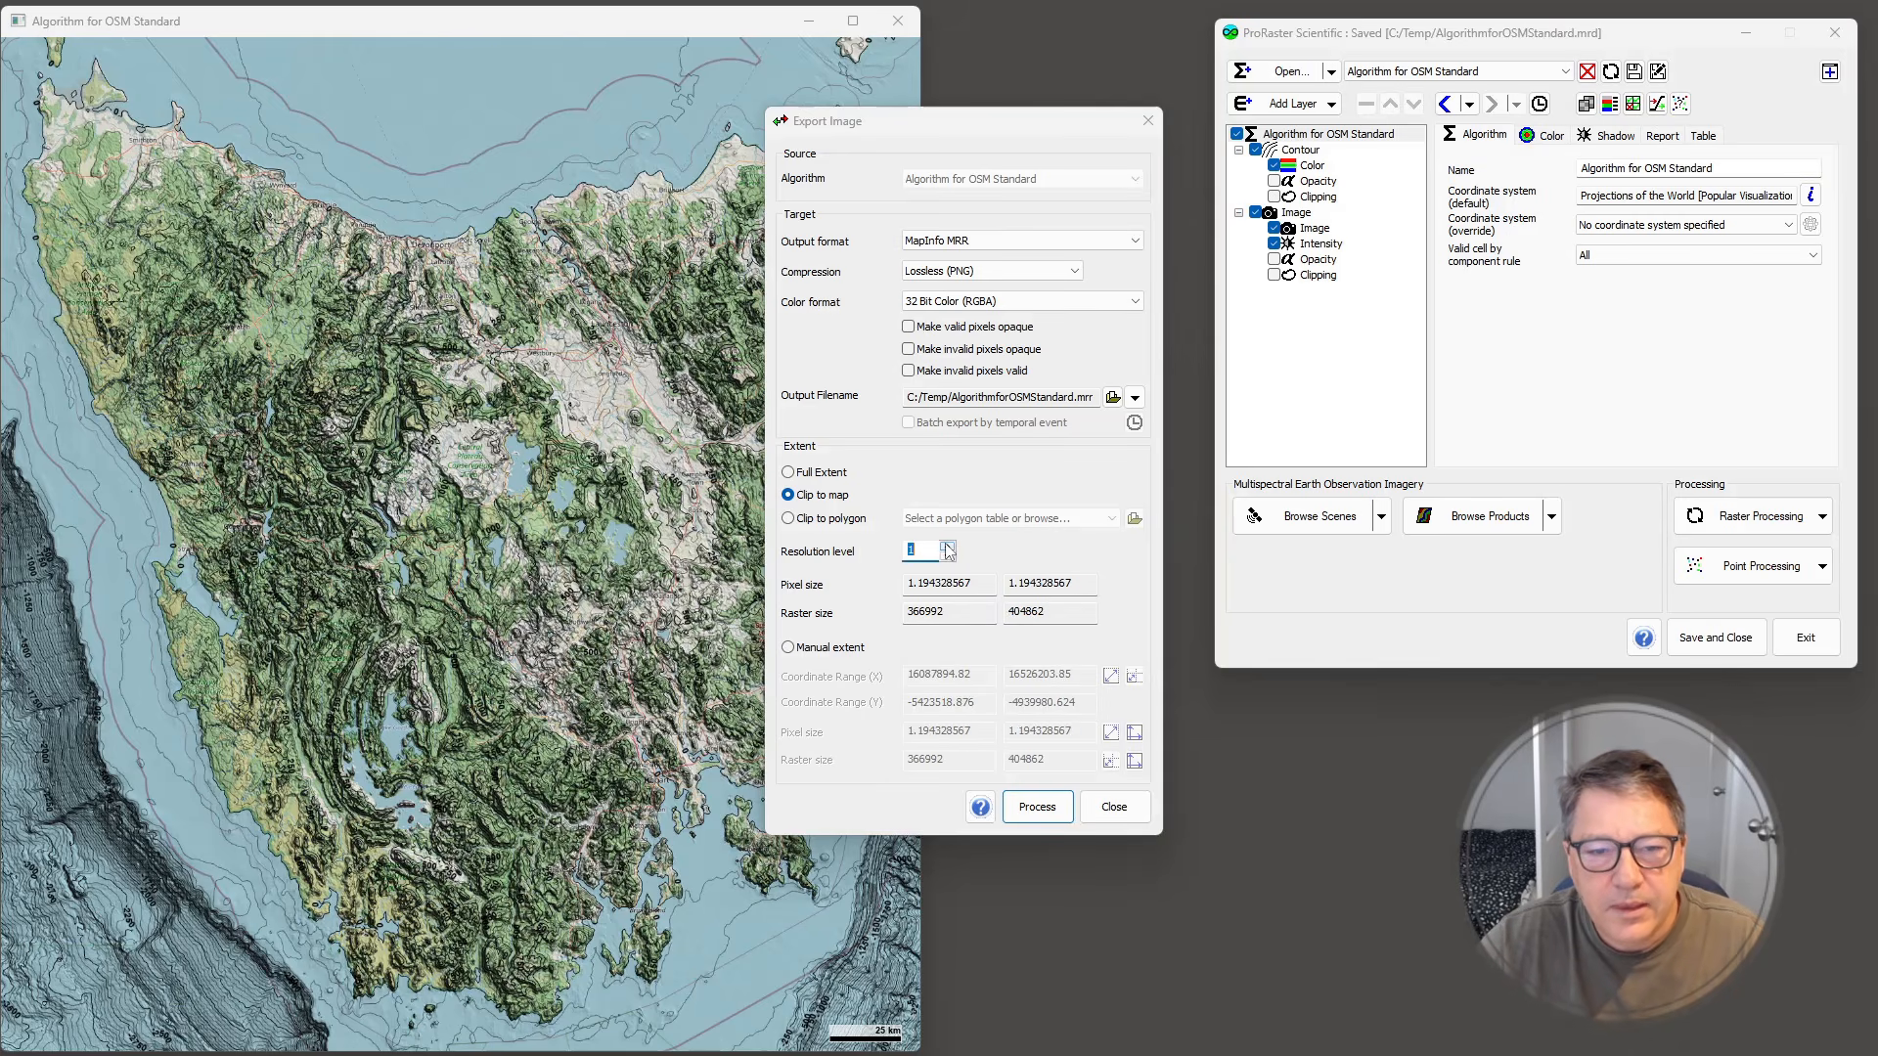
{"action": "left_click", "coordinate": [949, 546]}
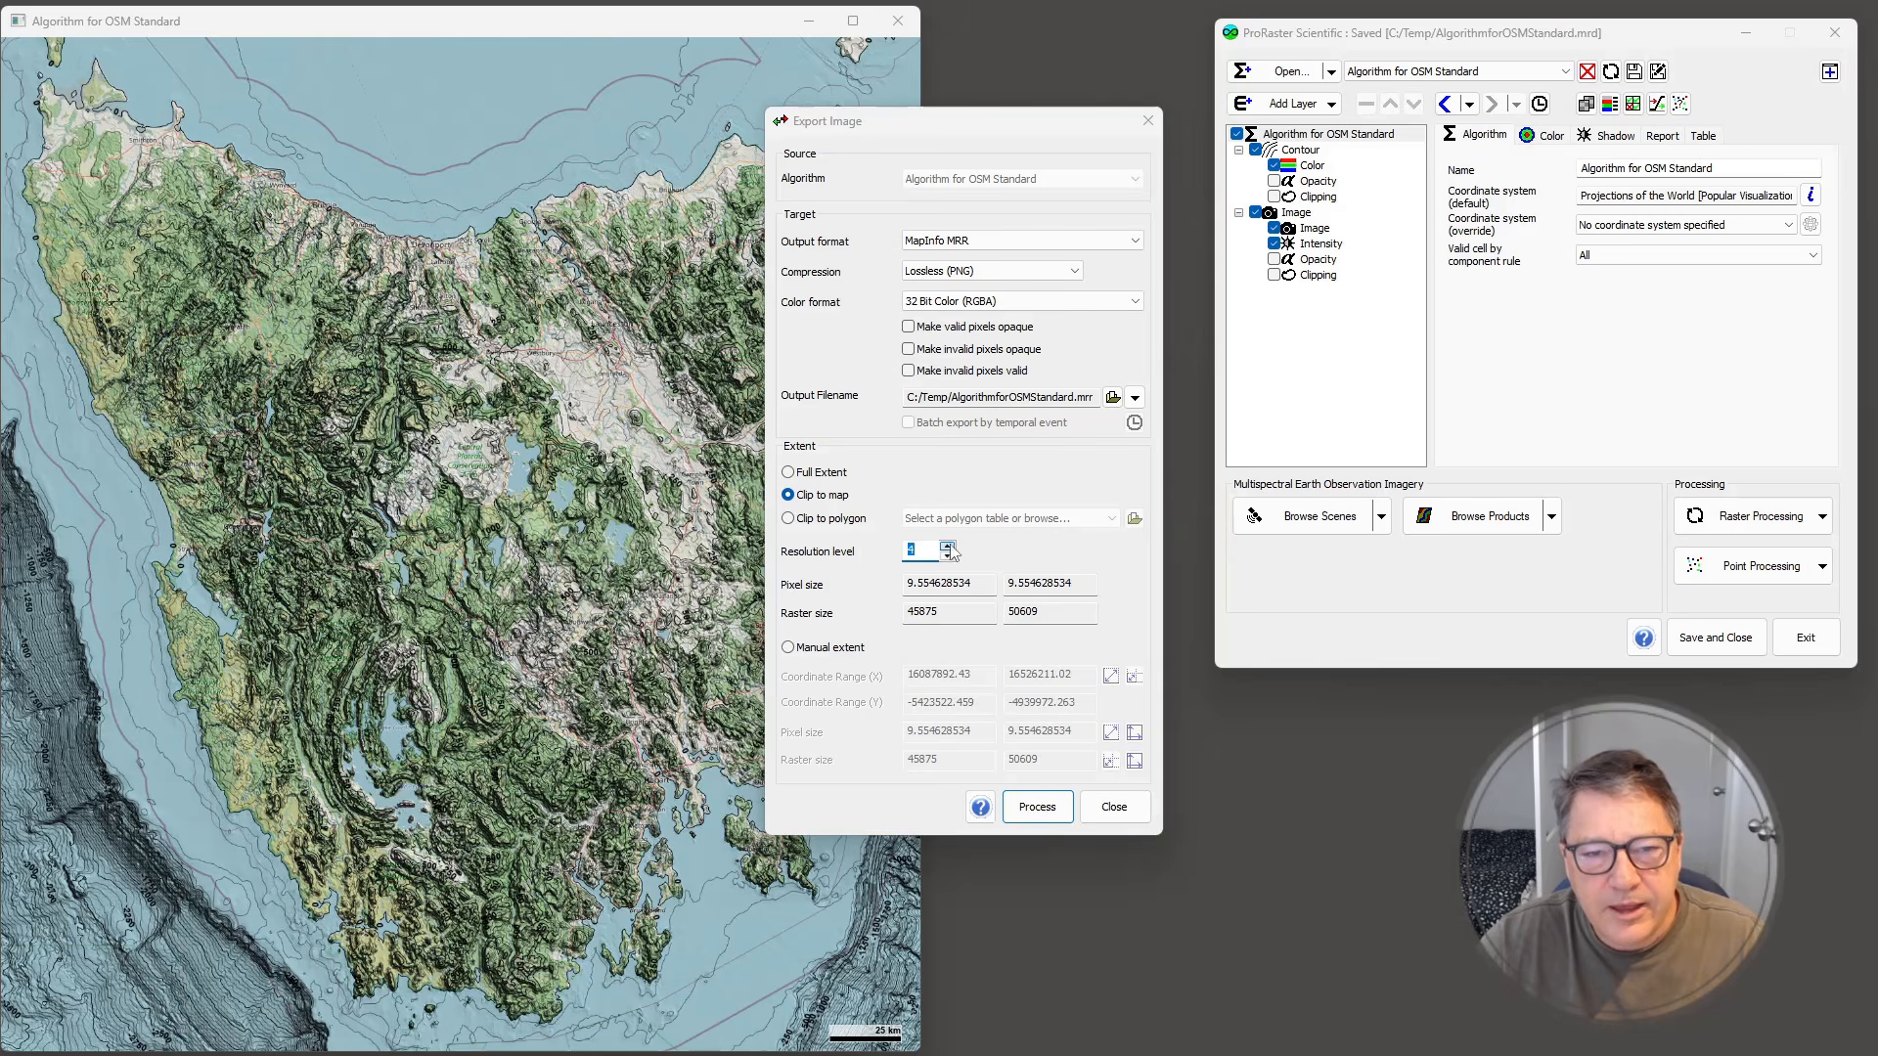
{"action": "left_click", "coordinate": [949, 546]}
{"action": "left_click", "coordinate": [949, 546]}
{"action": "left_click", "coordinate": [949, 545]}
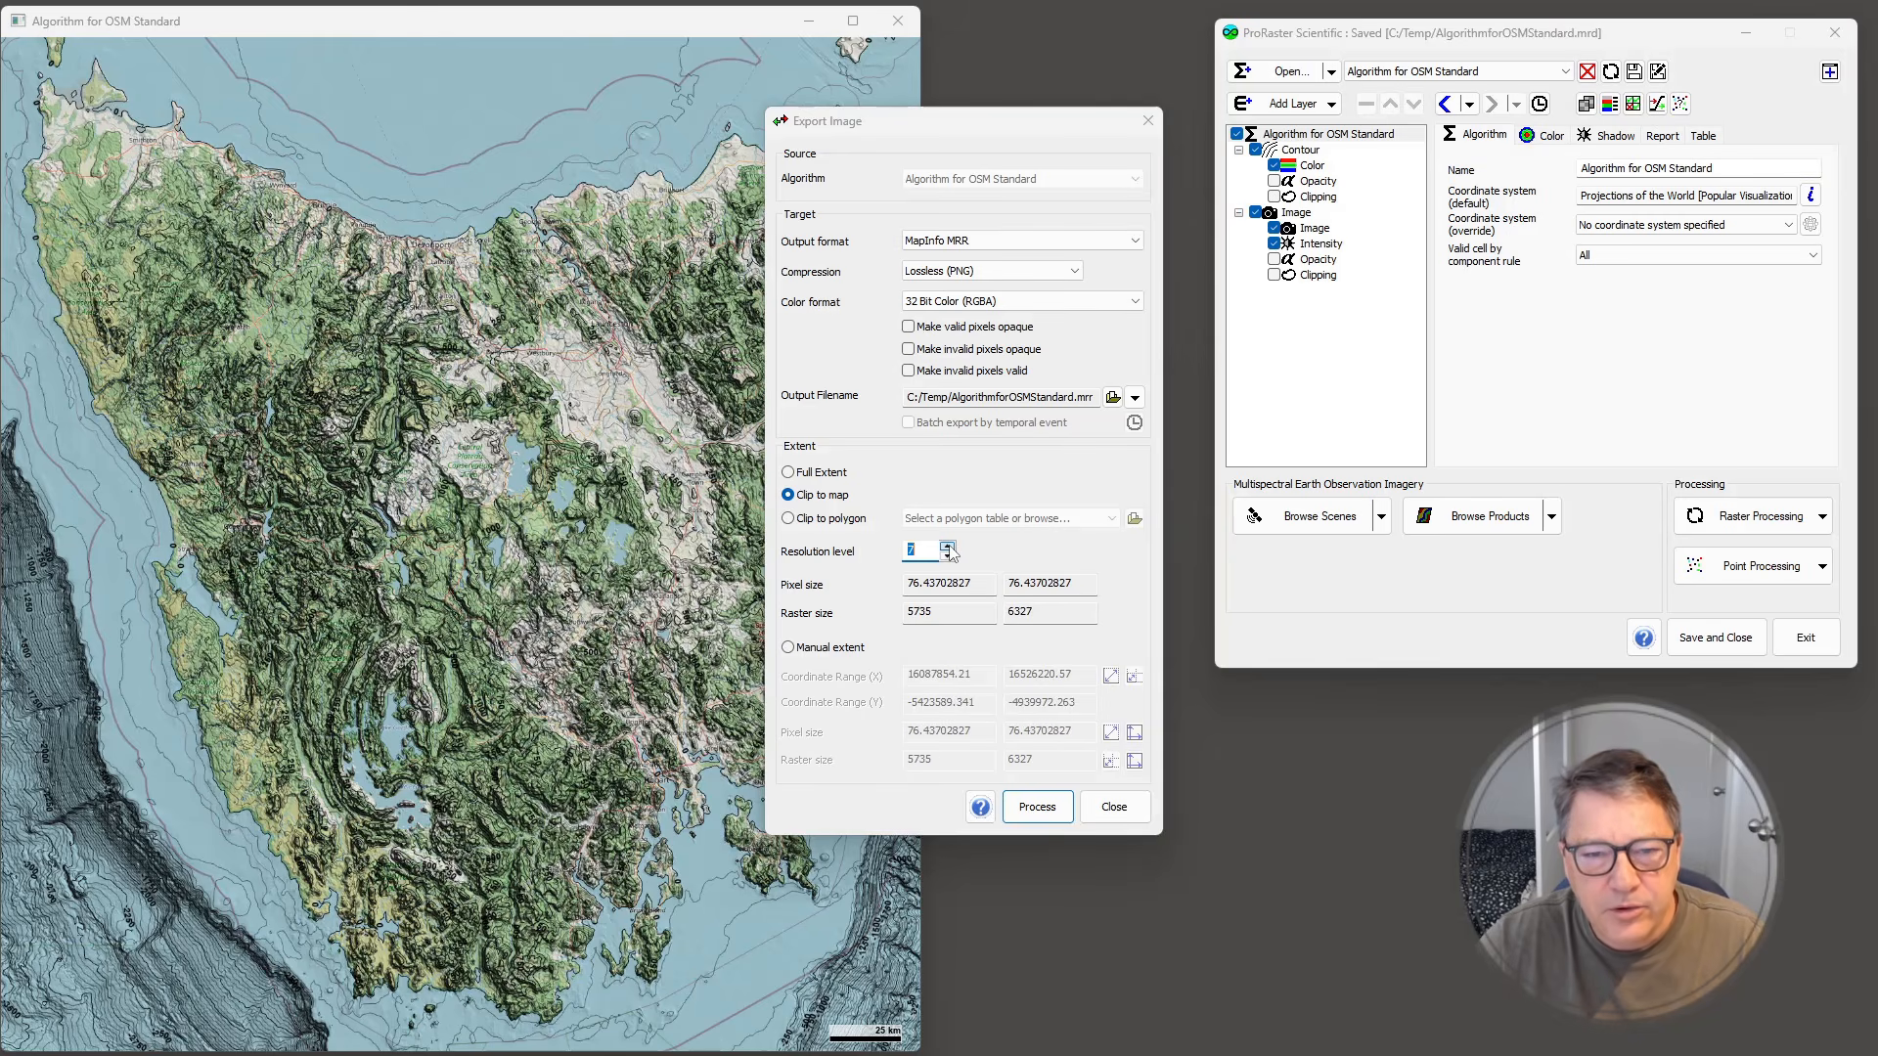
{"action": "left_click", "coordinate": [949, 545]}
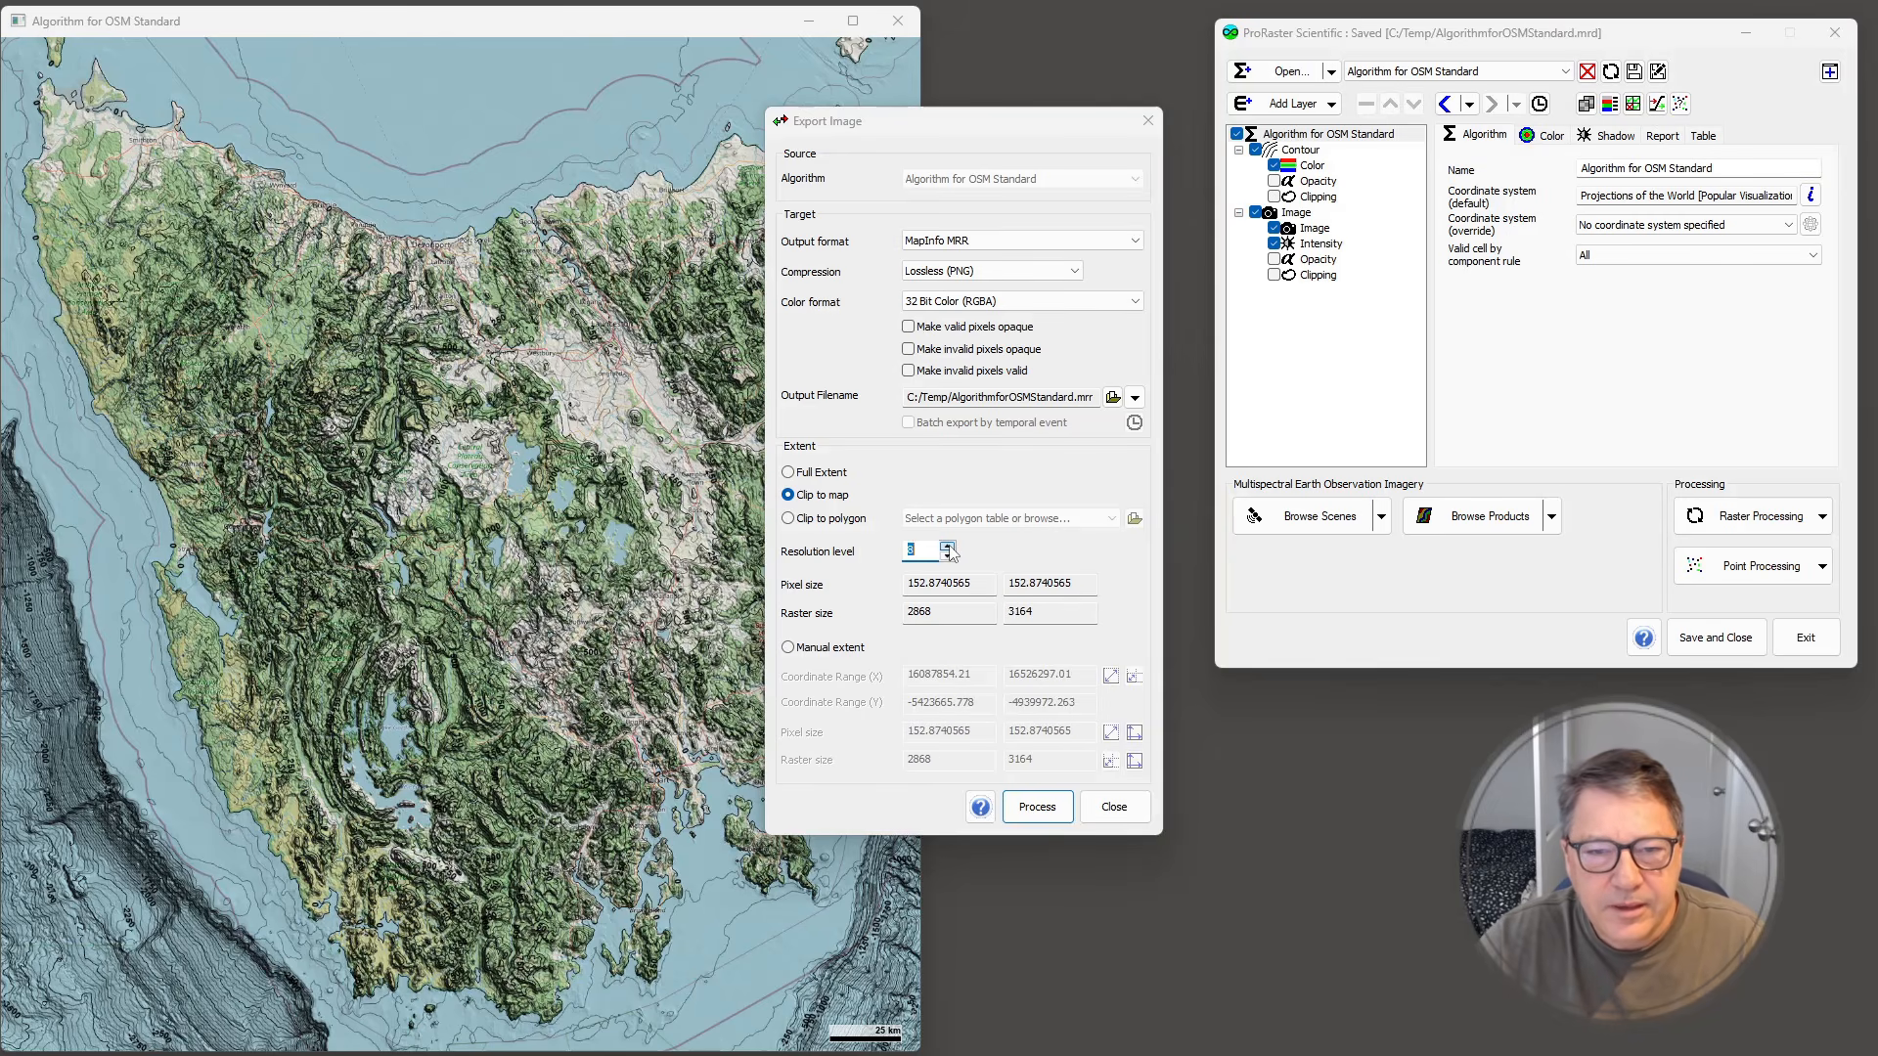
{"action": "left_click", "coordinate": [948, 557]}
{"action": "left_click", "coordinate": [945, 548]}
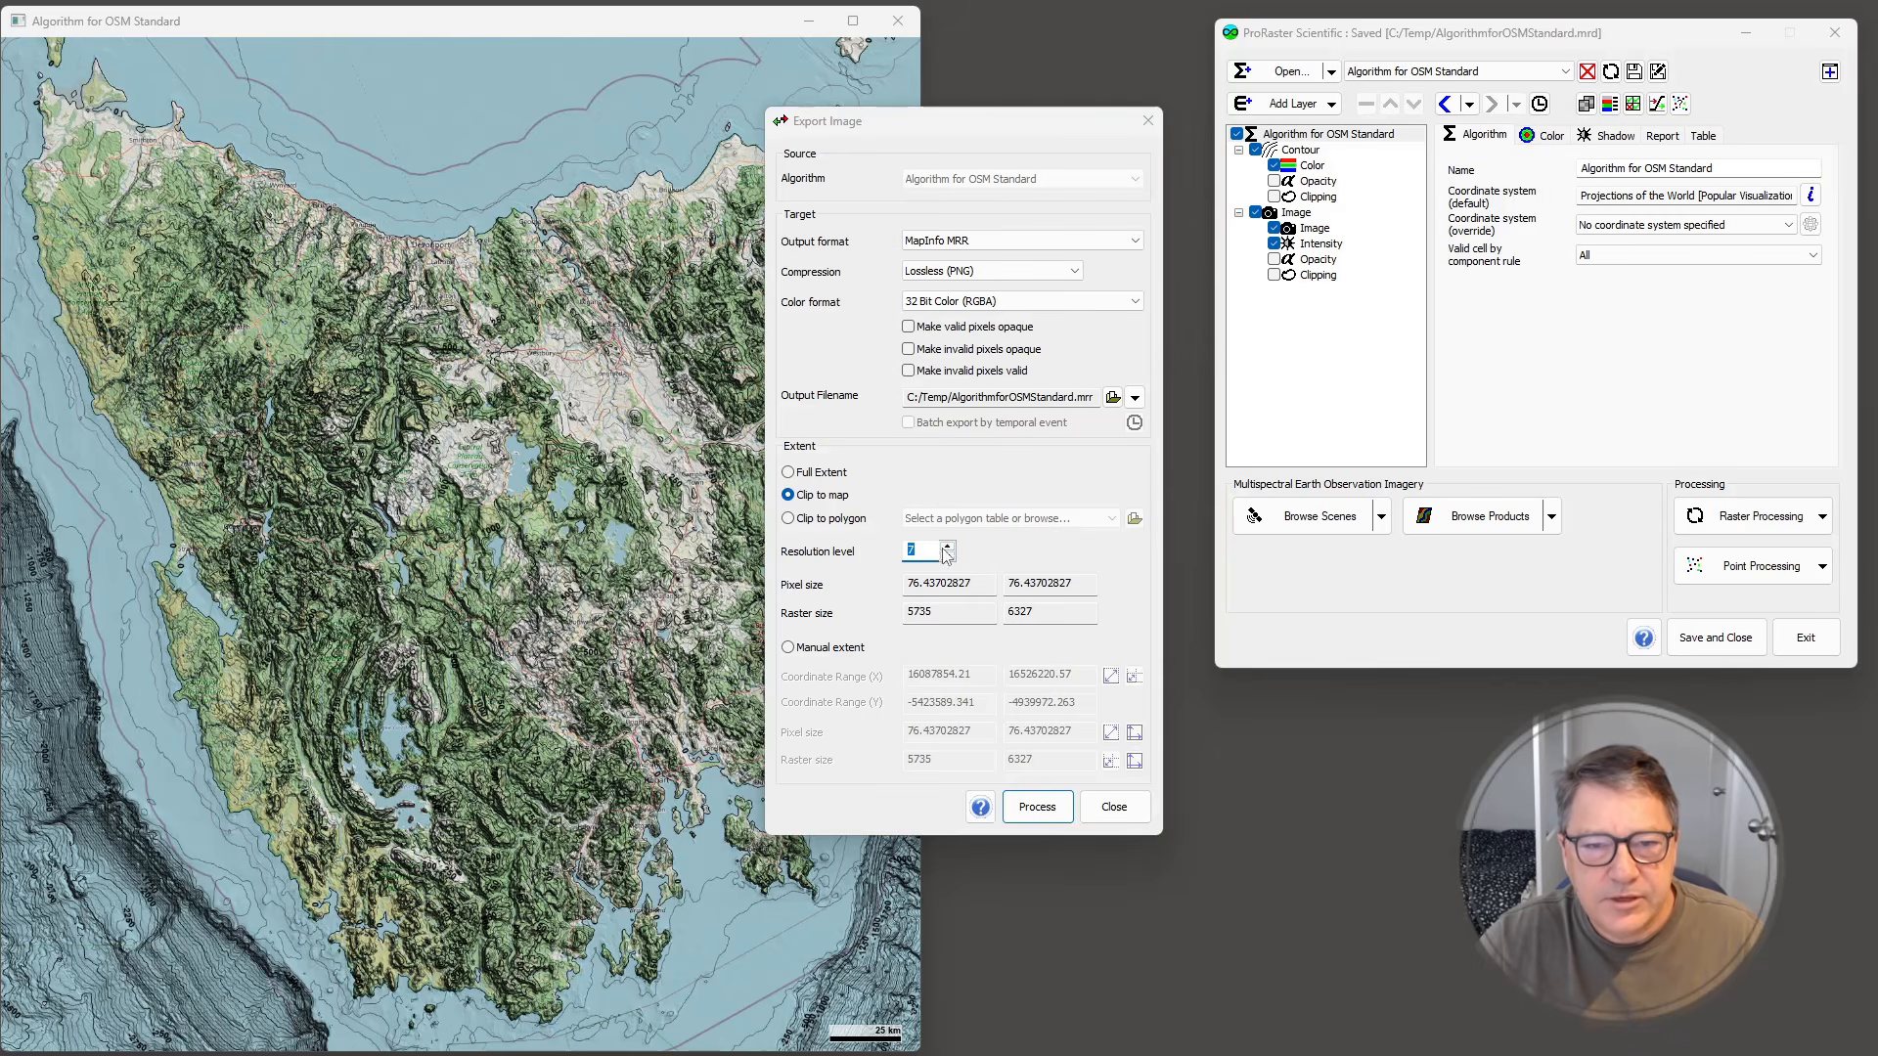
{"action": "left_click", "coordinate": [947, 547]}
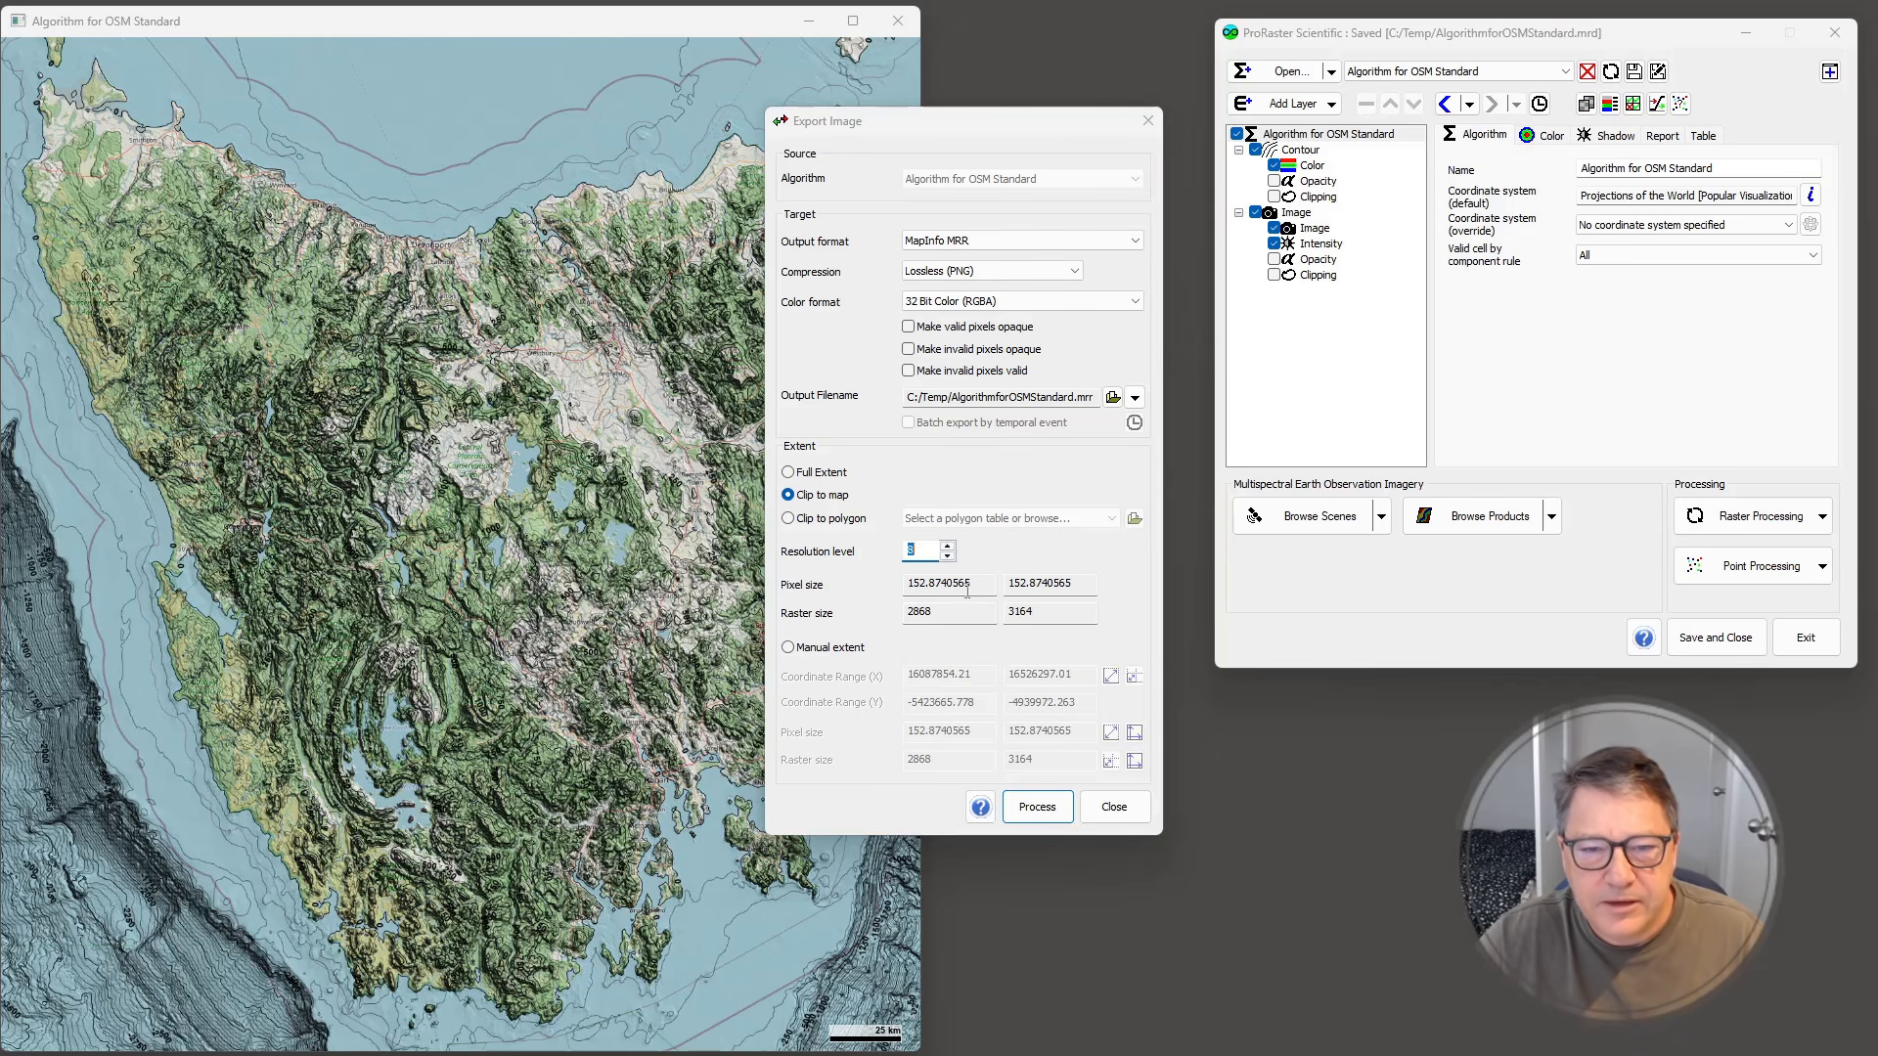
{"action": "left_click", "coordinate": [1038, 810]}
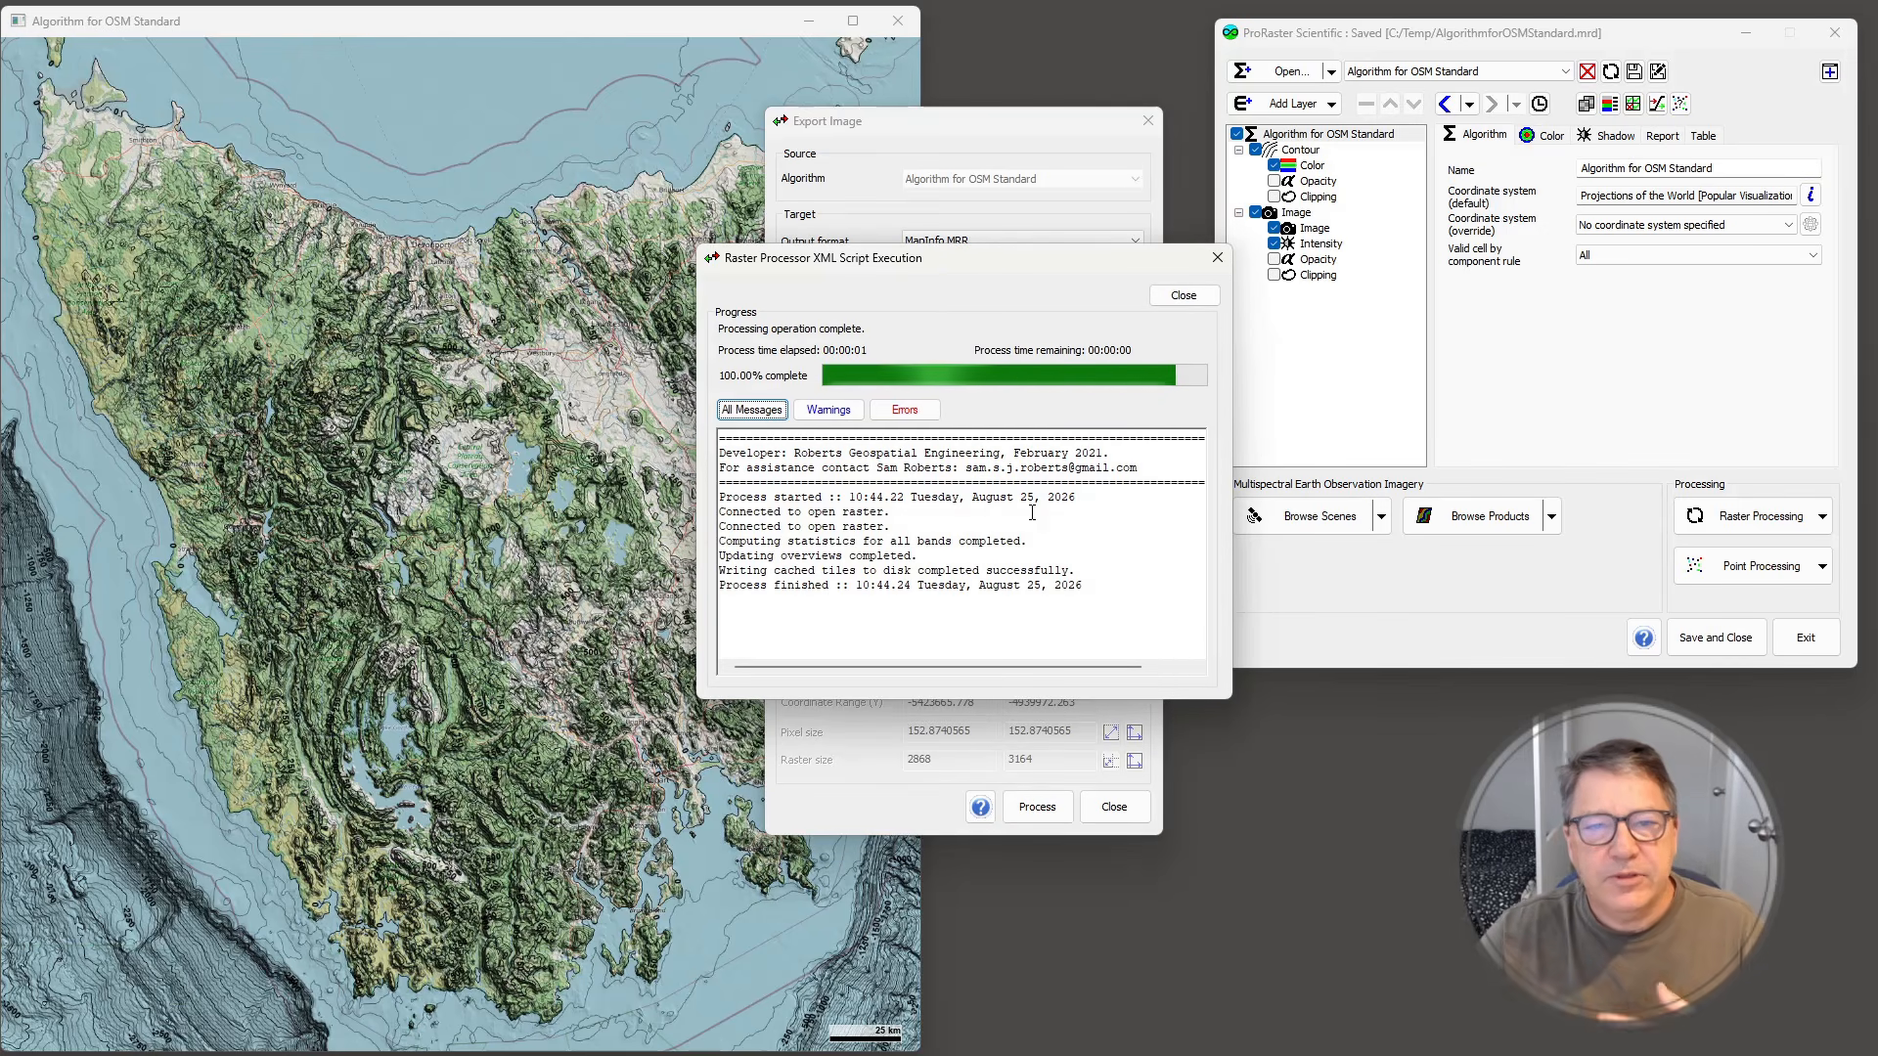
{"action": "left_click", "coordinate": [1191, 296]}
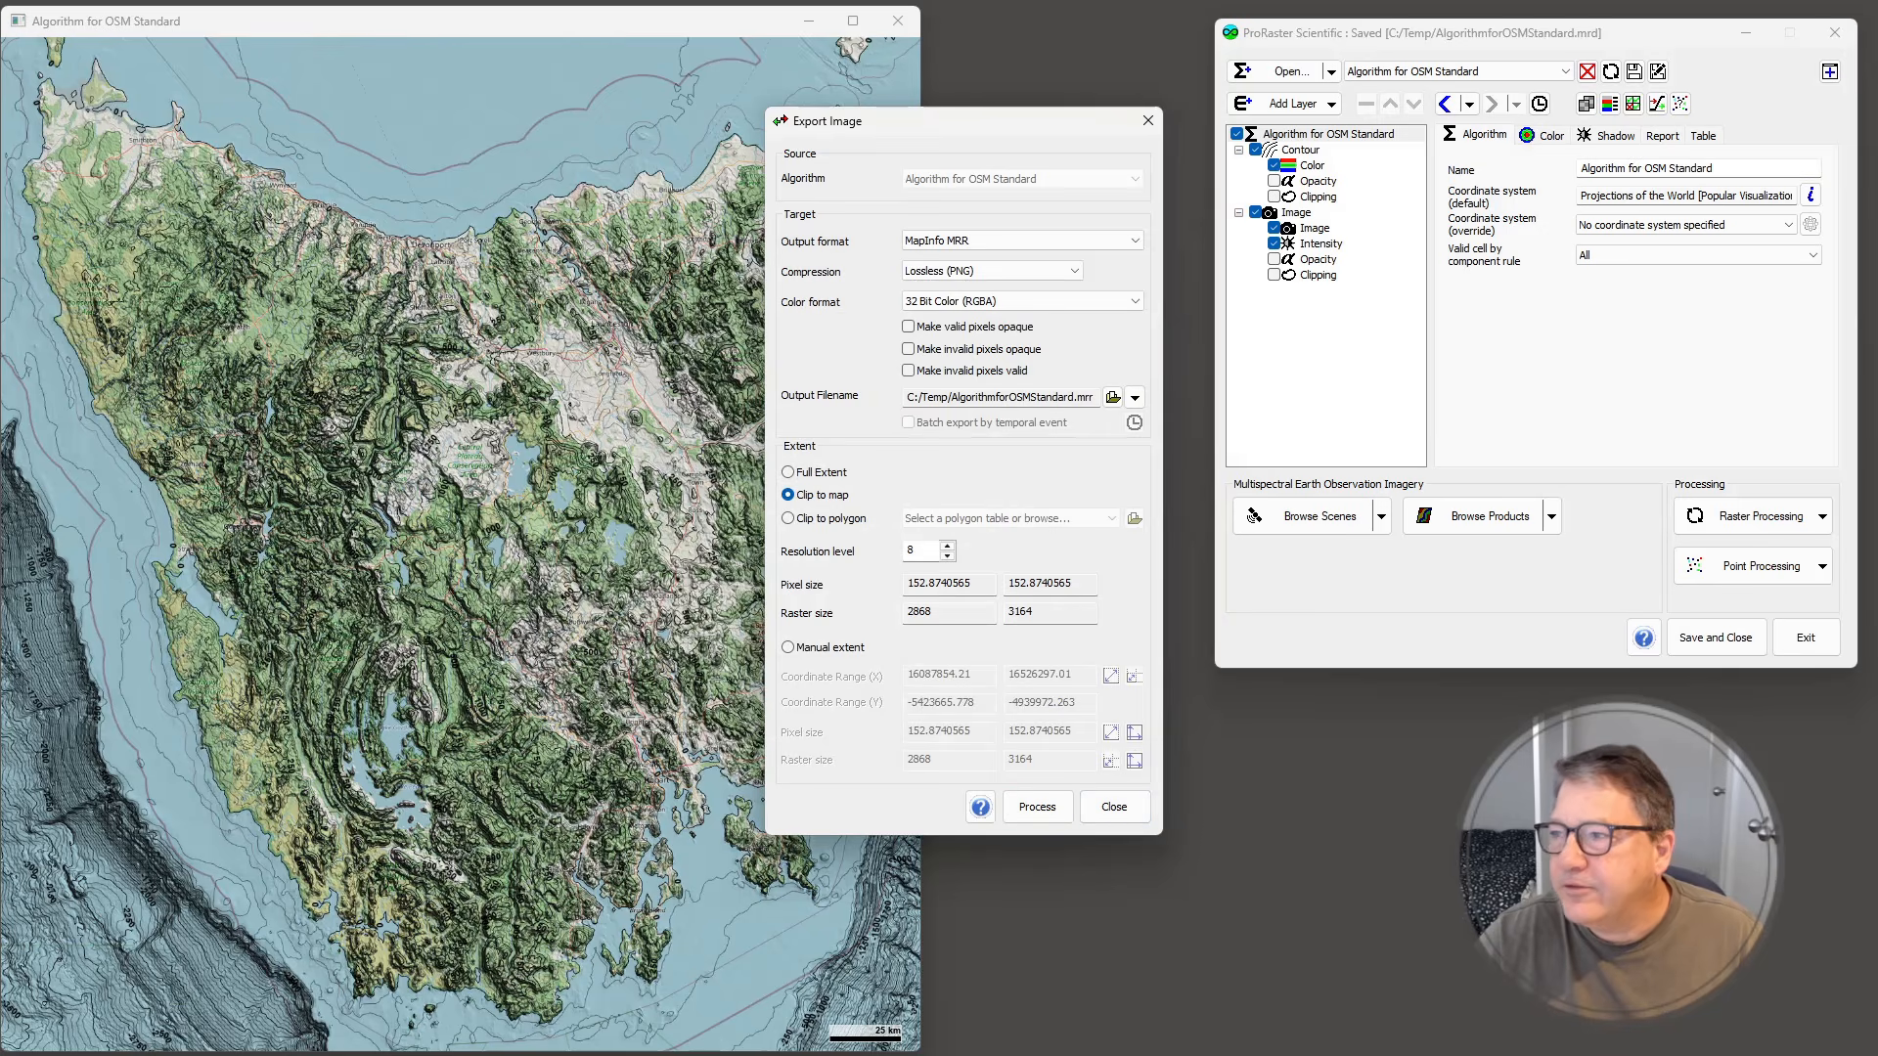
- In a second ProRaster Scientific window, create a new algorithm from the exported raster C:/Temp/AlgorithmforOSMStandard.mrr
{"action": "left_click_drag", "start_coordinate": [702, 354], "coordinate": [408, 246]}
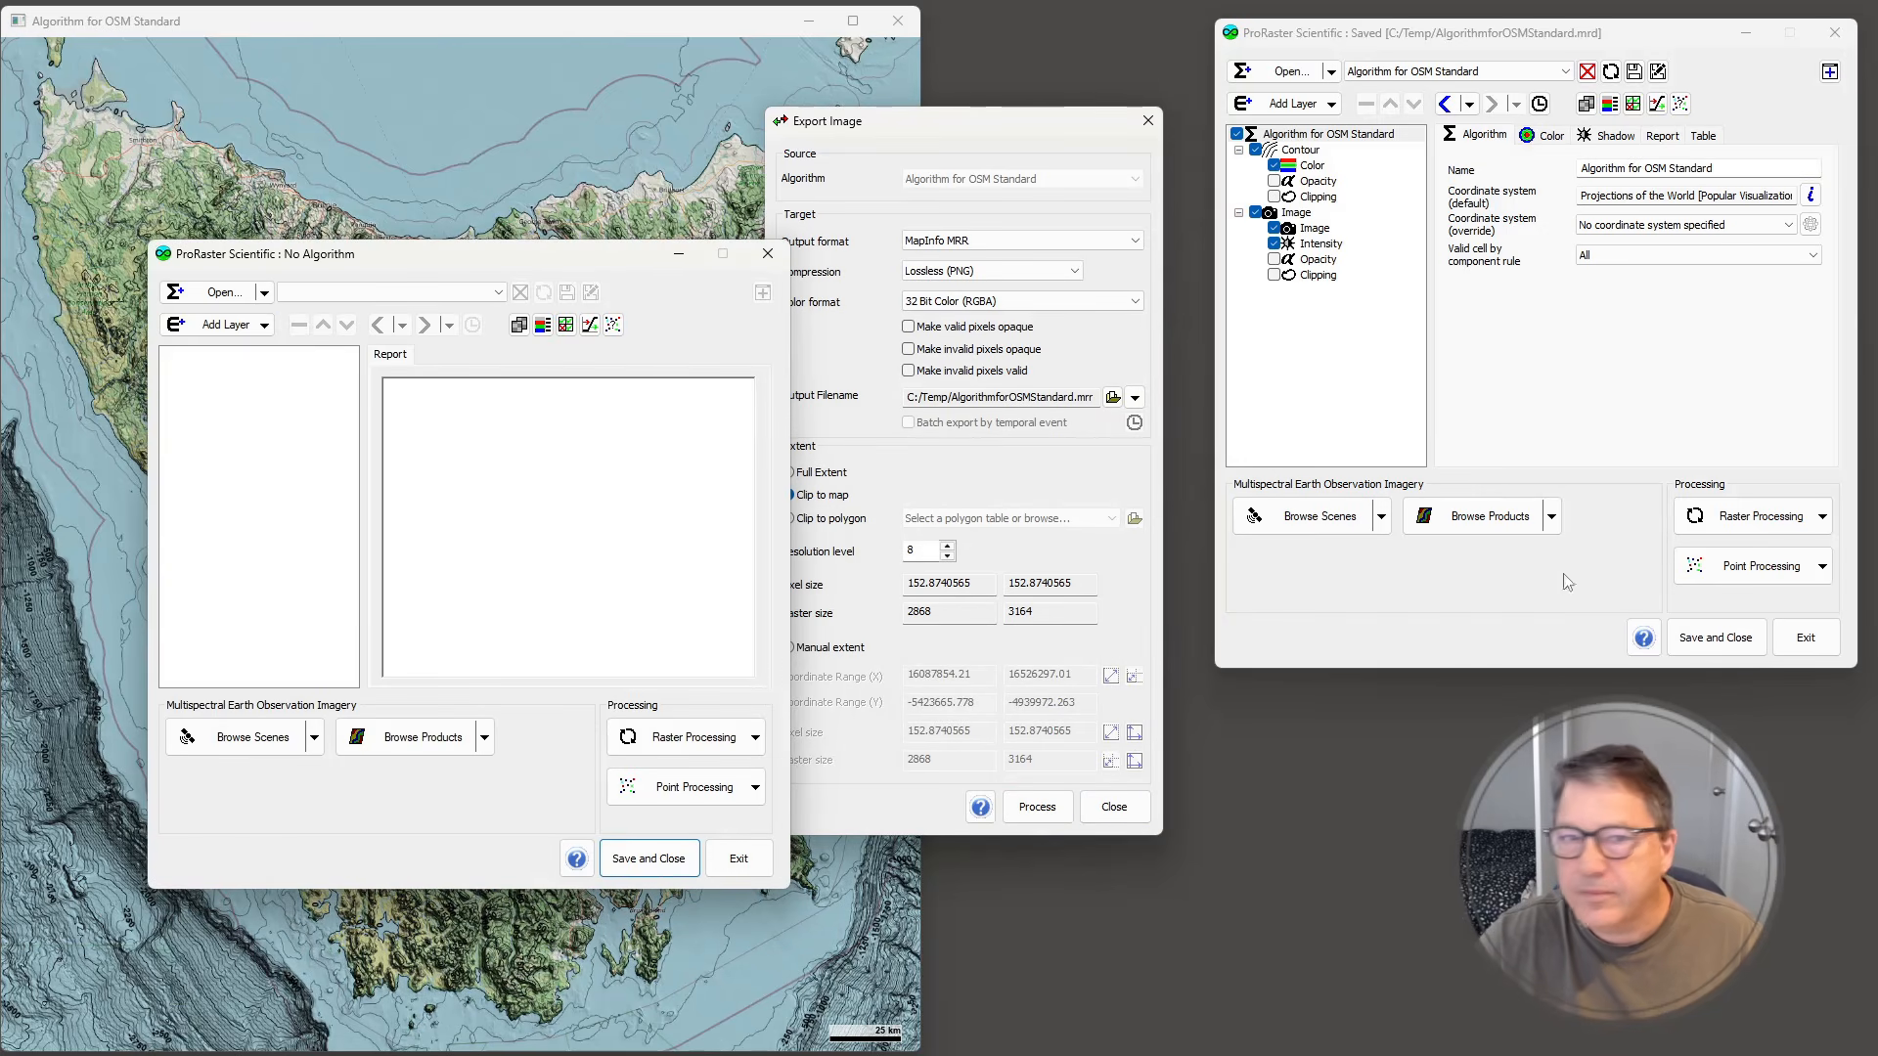
{"action": "left_click", "coordinate": [217, 292]}
{"action": "mouse_move", "coordinate": [343, 340]}
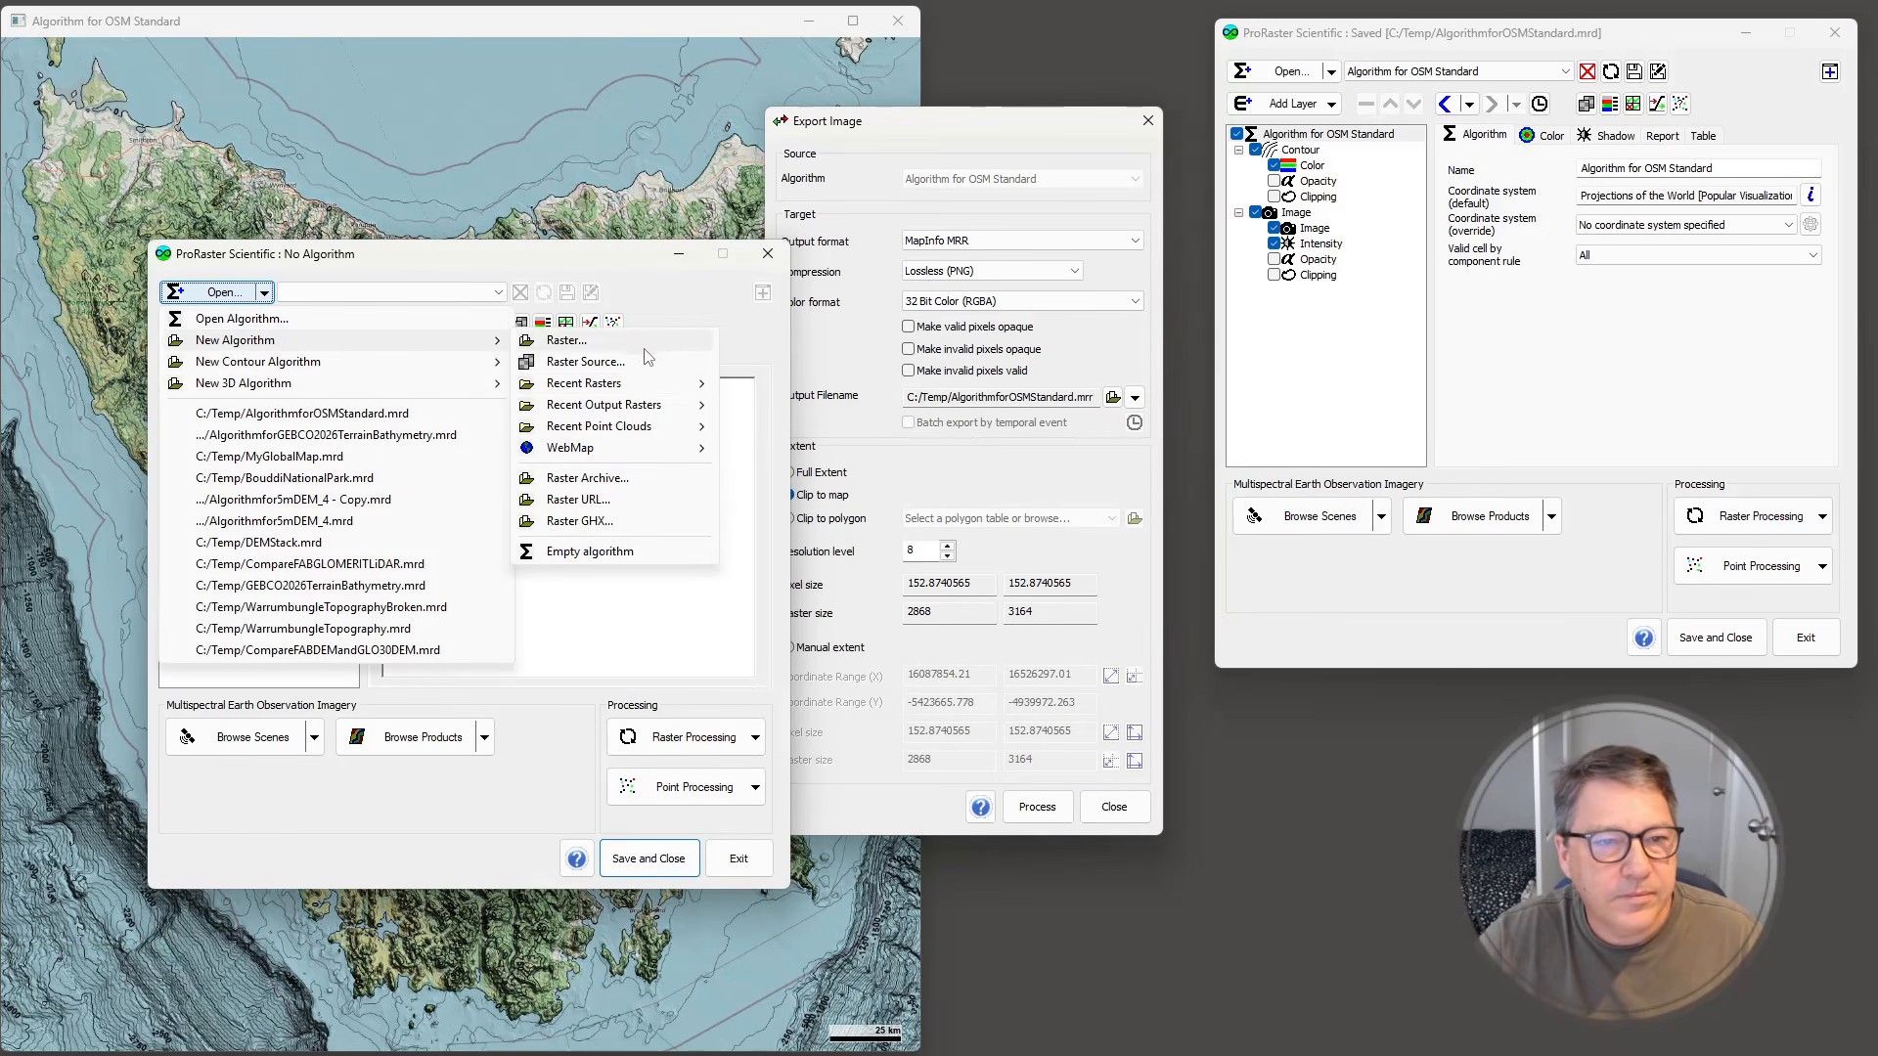
{"action": "mouse_move", "coordinate": [690, 405]}
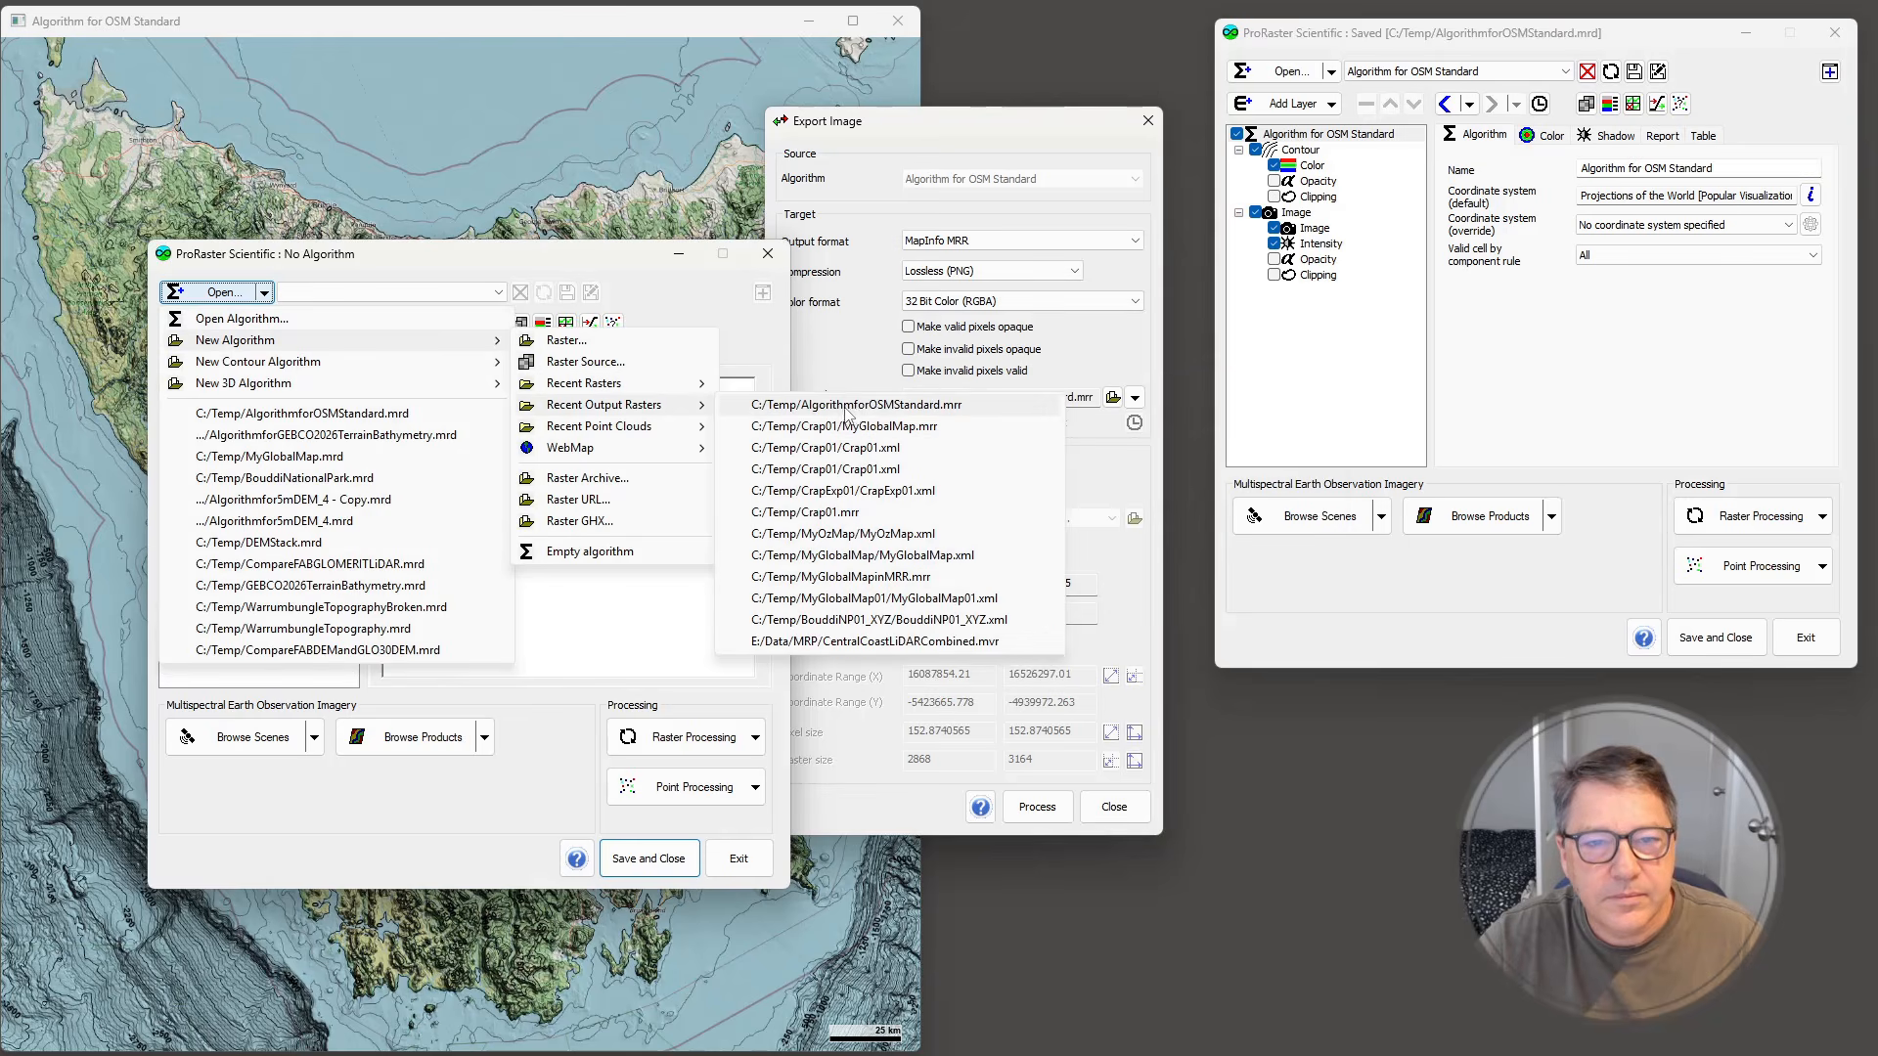
{"action": "left_click", "coordinate": [847, 405]}
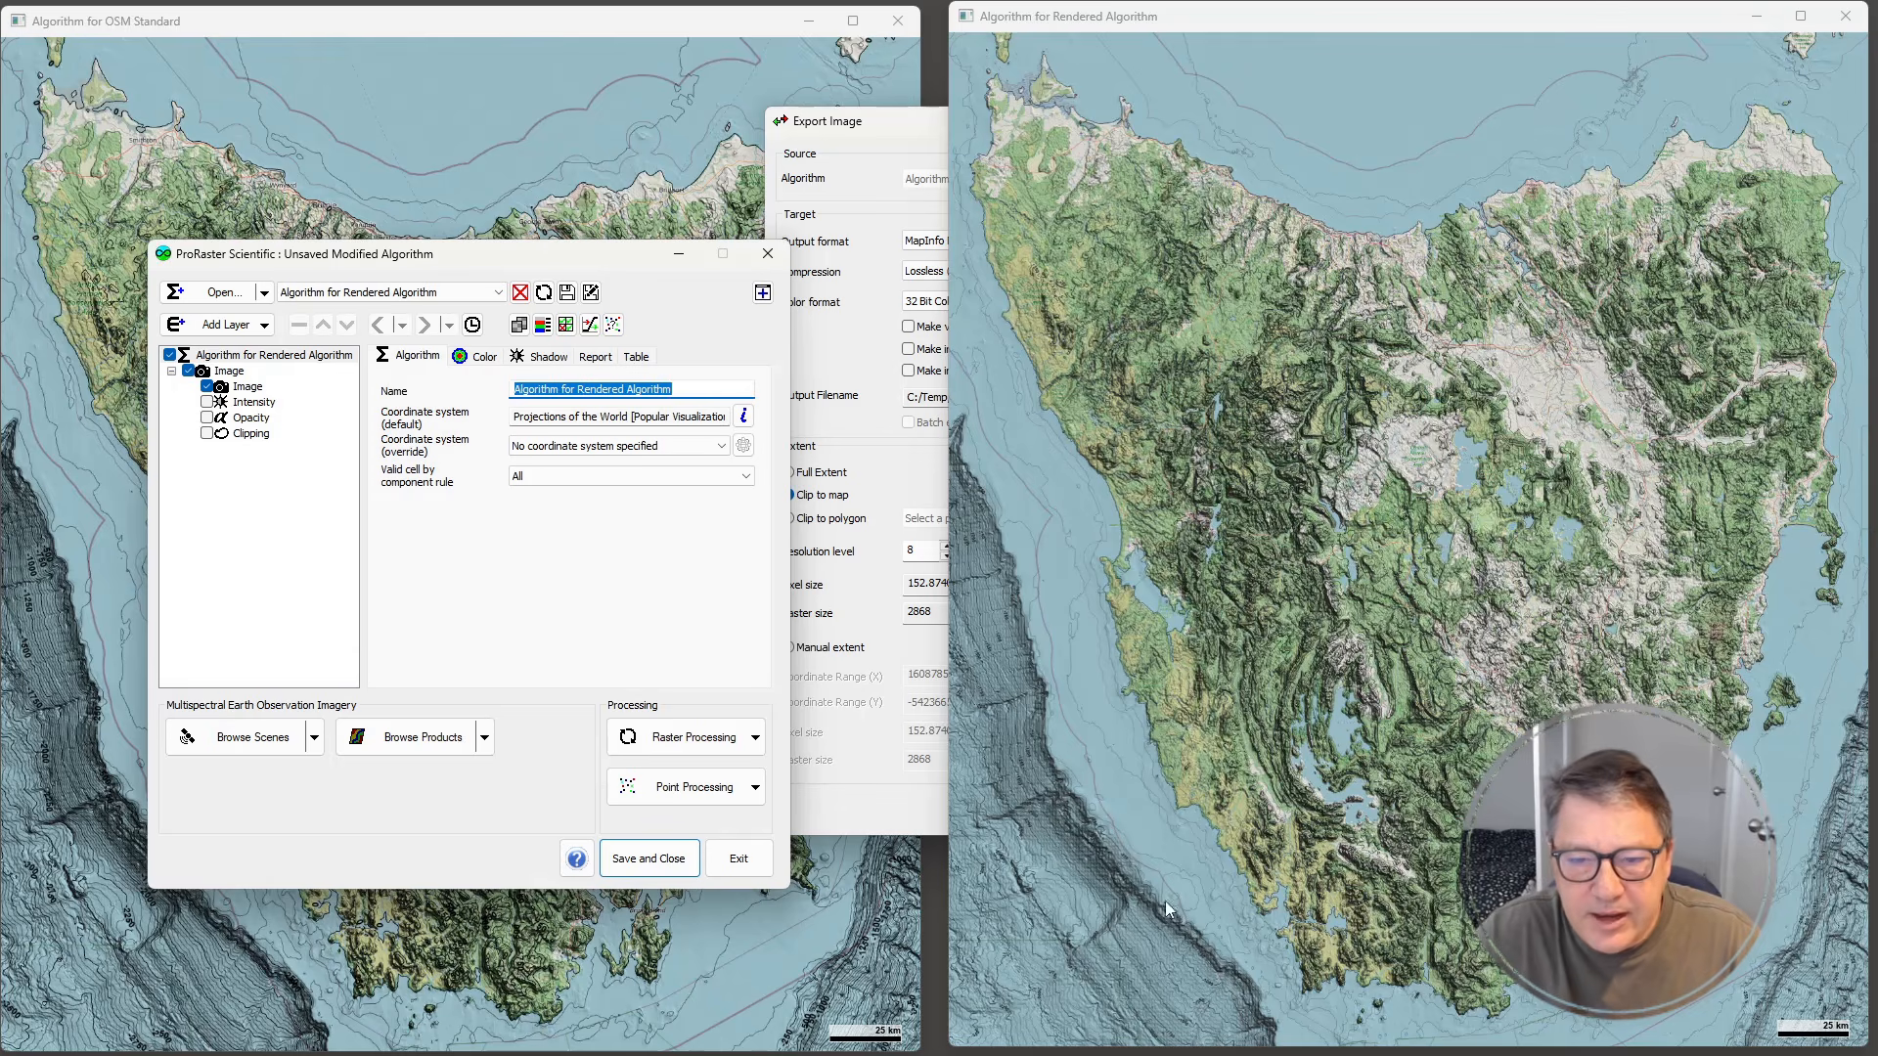
- Examine the rendered Tasmania raster close up on the southwest coast and at full extent, and close its ProRaster window
{"action": "scroll", "coordinate": [1189, 893], "scroll_direction": "up", "scroll_amount": 5}
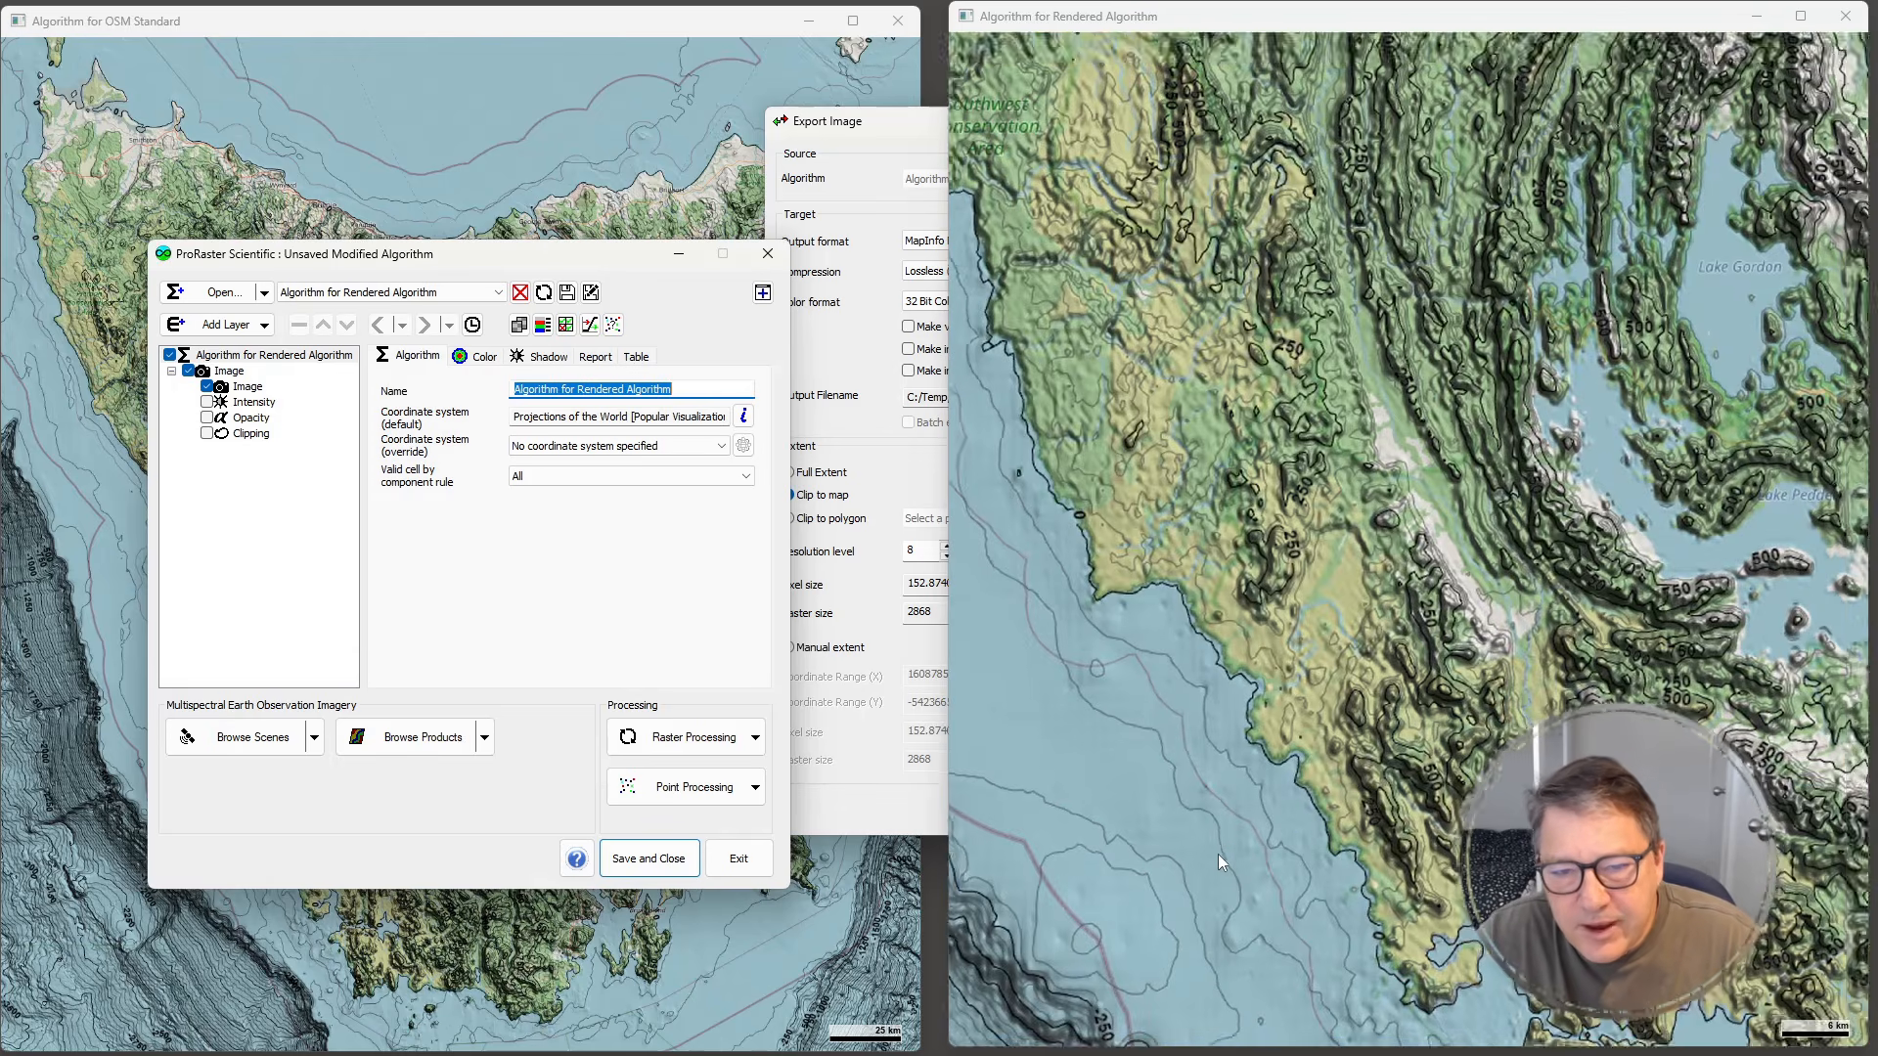
{"action": "scroll", "coordinate": [1218, 830], "scroll_direction": "up", "scroll_amount": 2}
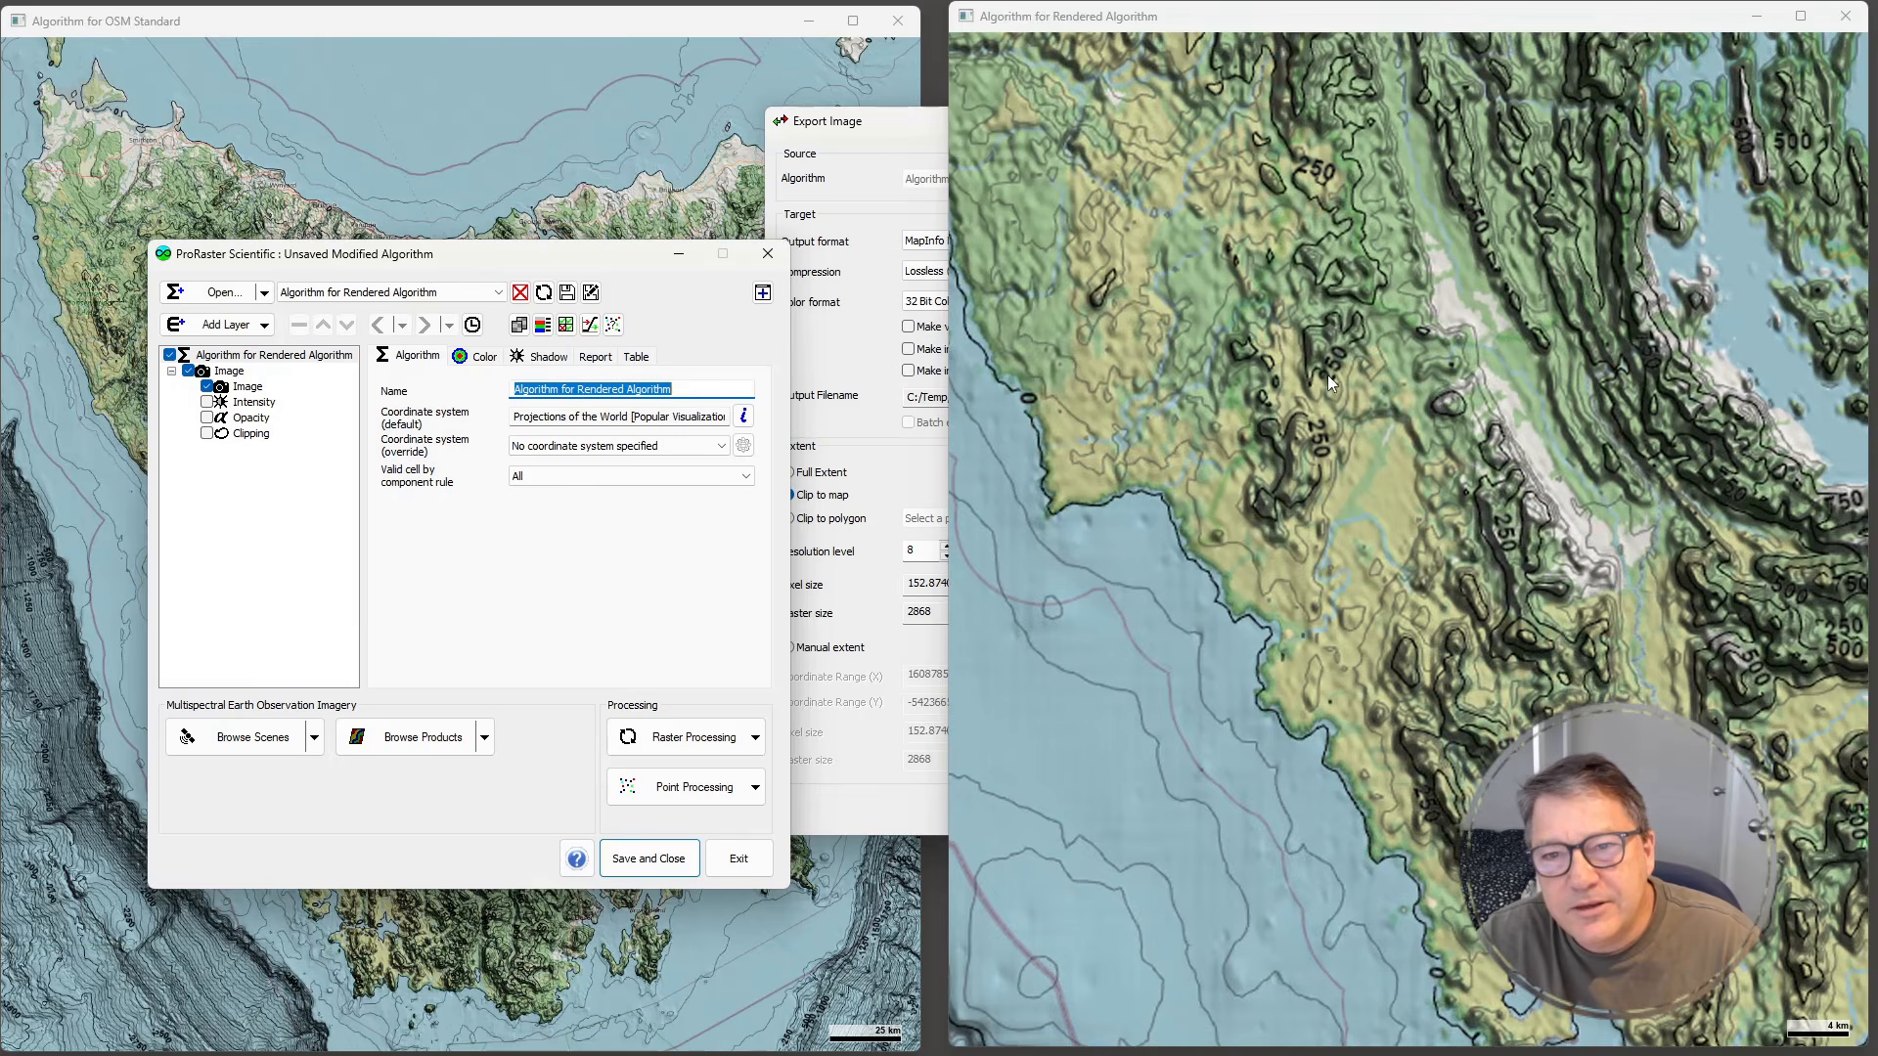
{"action": "scroll", "coordinate": [1328, 374], "scroll_direction": "down", "scroll_amount": 5}
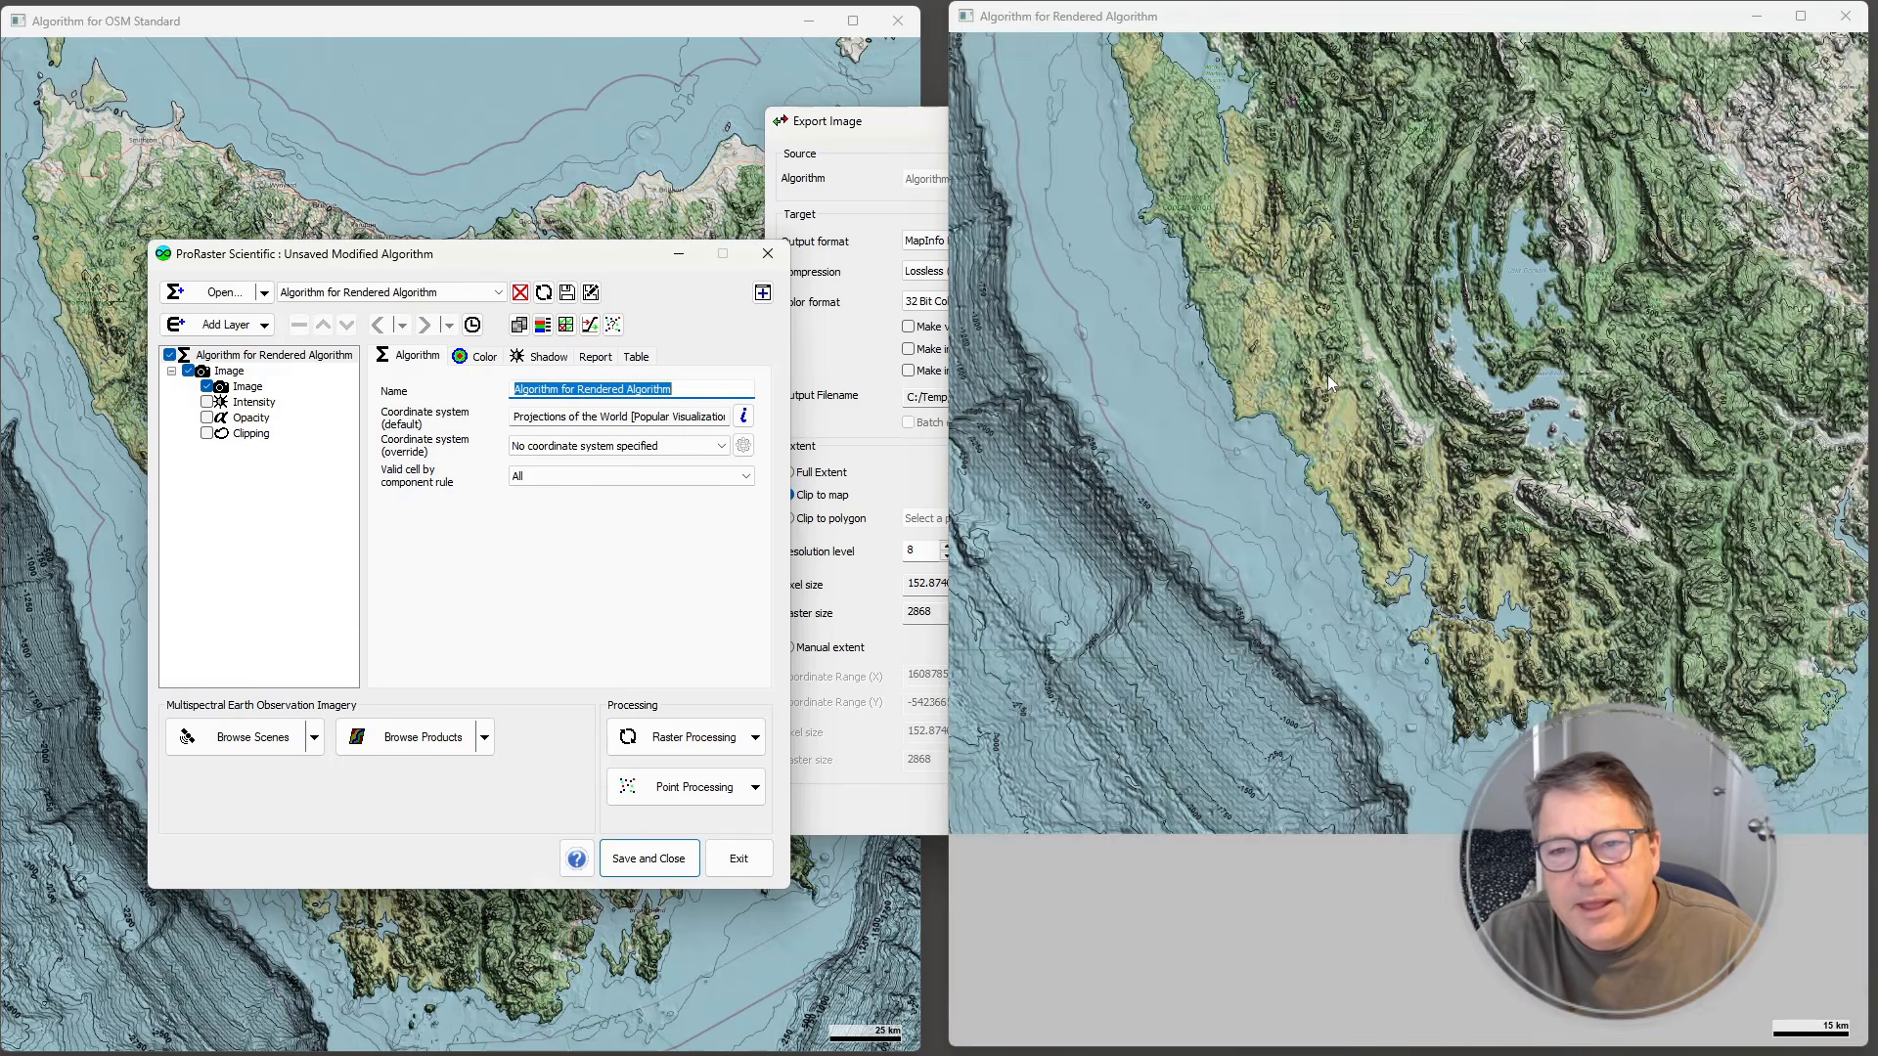
{"action": "scroll", "coordinate": [1328, 373], "scroll_direction": "down", "scroll_amount": 3}
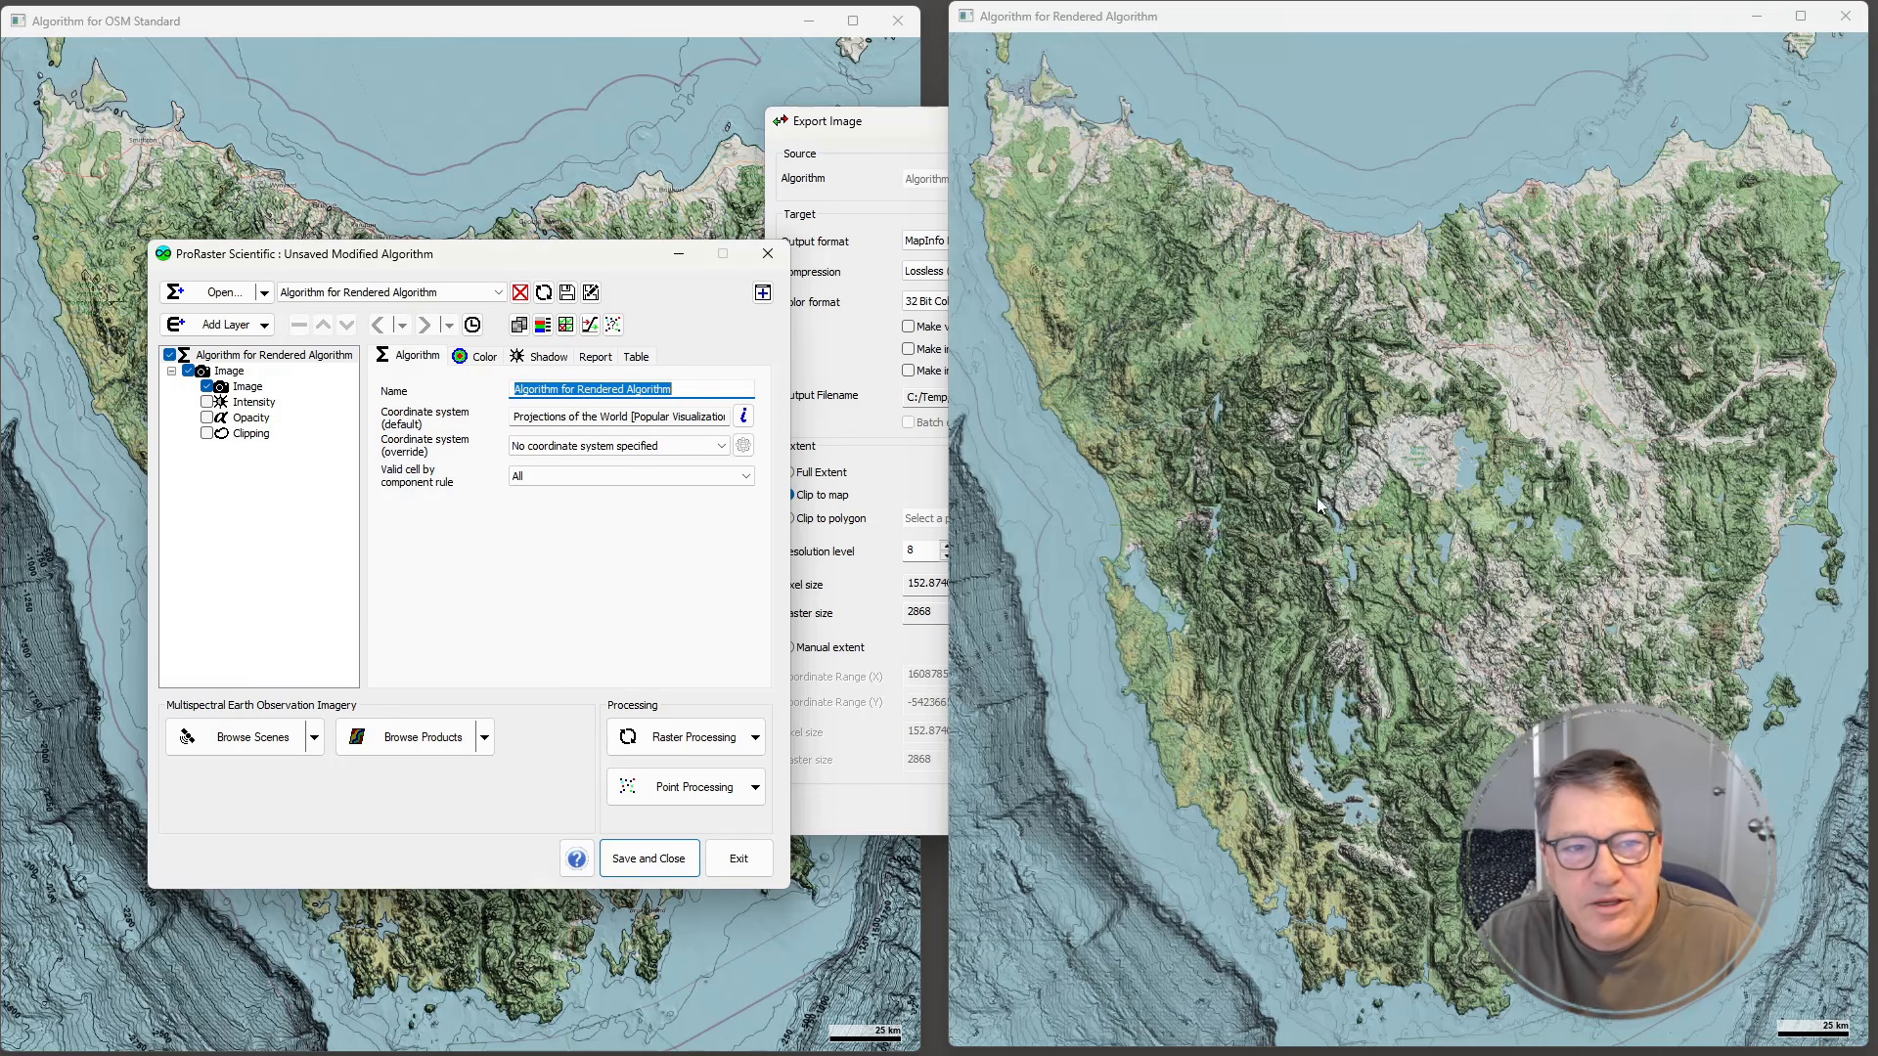
{"action": "left_click", "coordinate": [767, 253]}
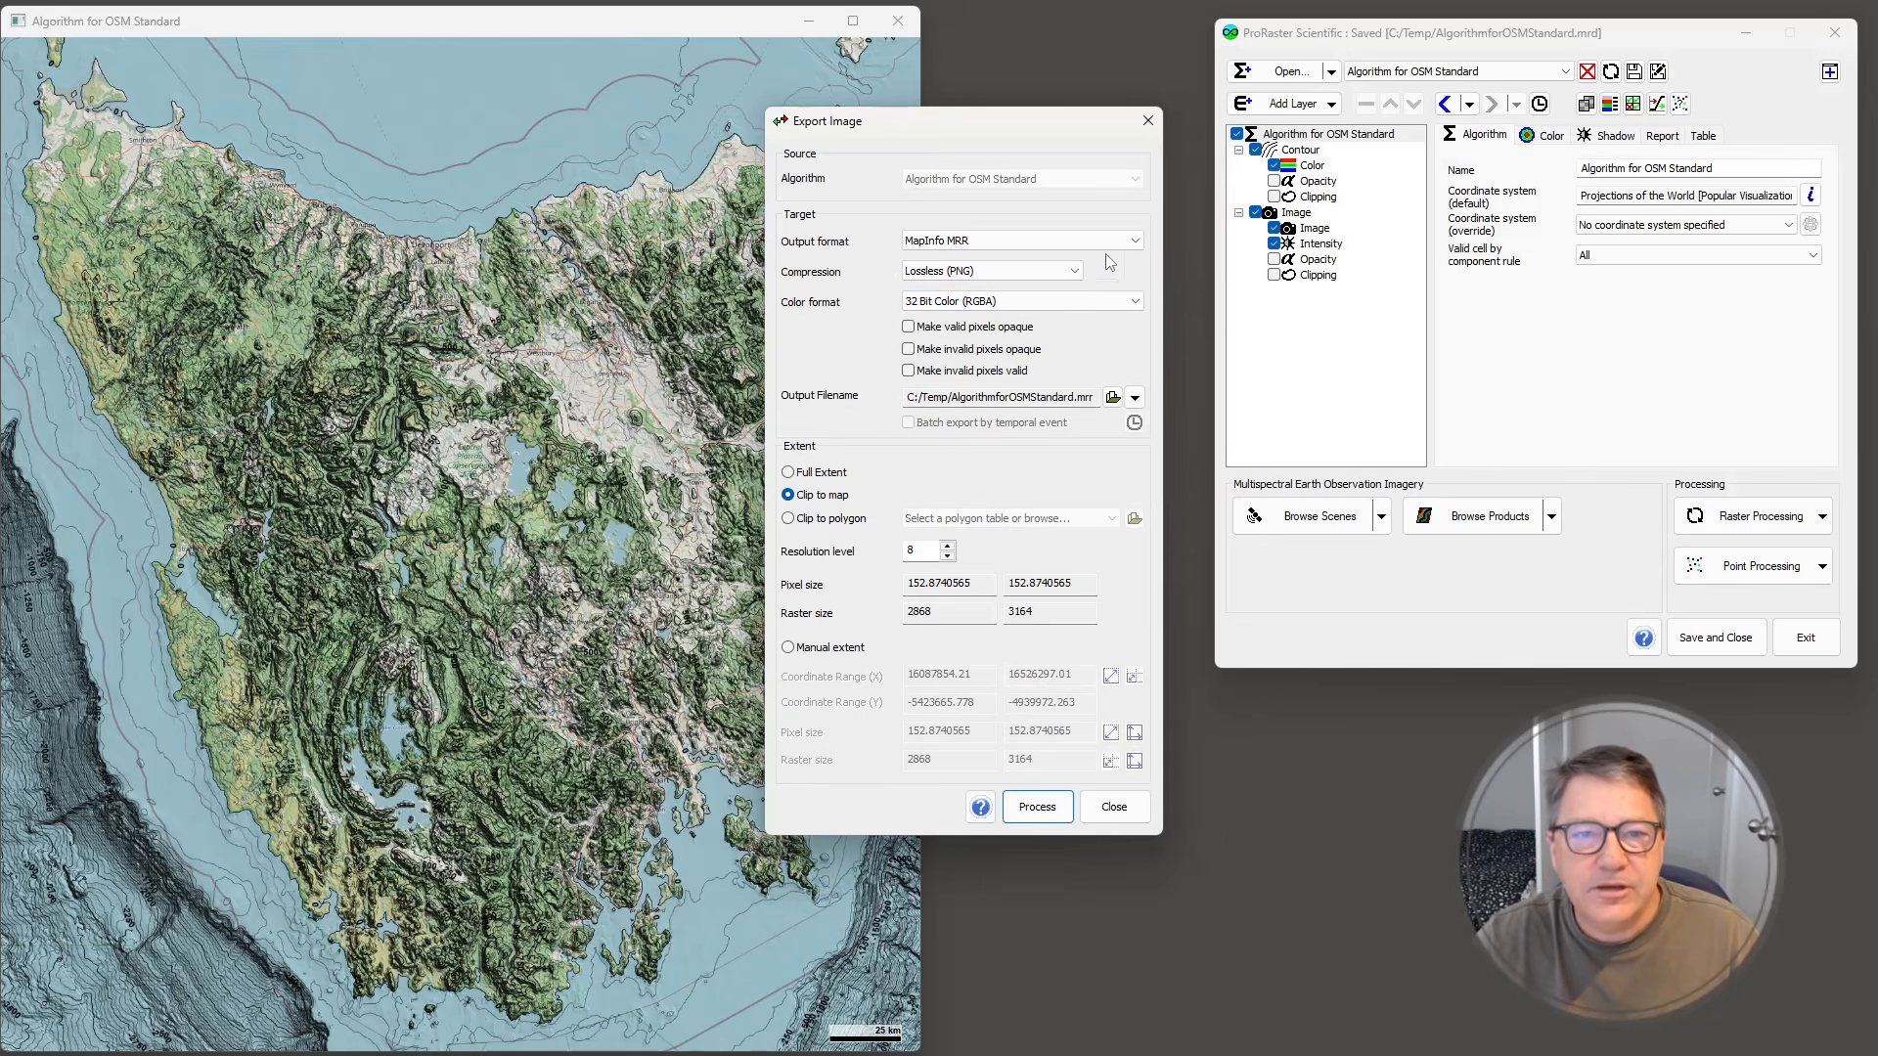
- Switch the export format to XYZ OGC WMTS Tiles and create the folder C:/Temp/Test01 as its output folder
{"action": "left_click", "coordinate": [977, 242]}
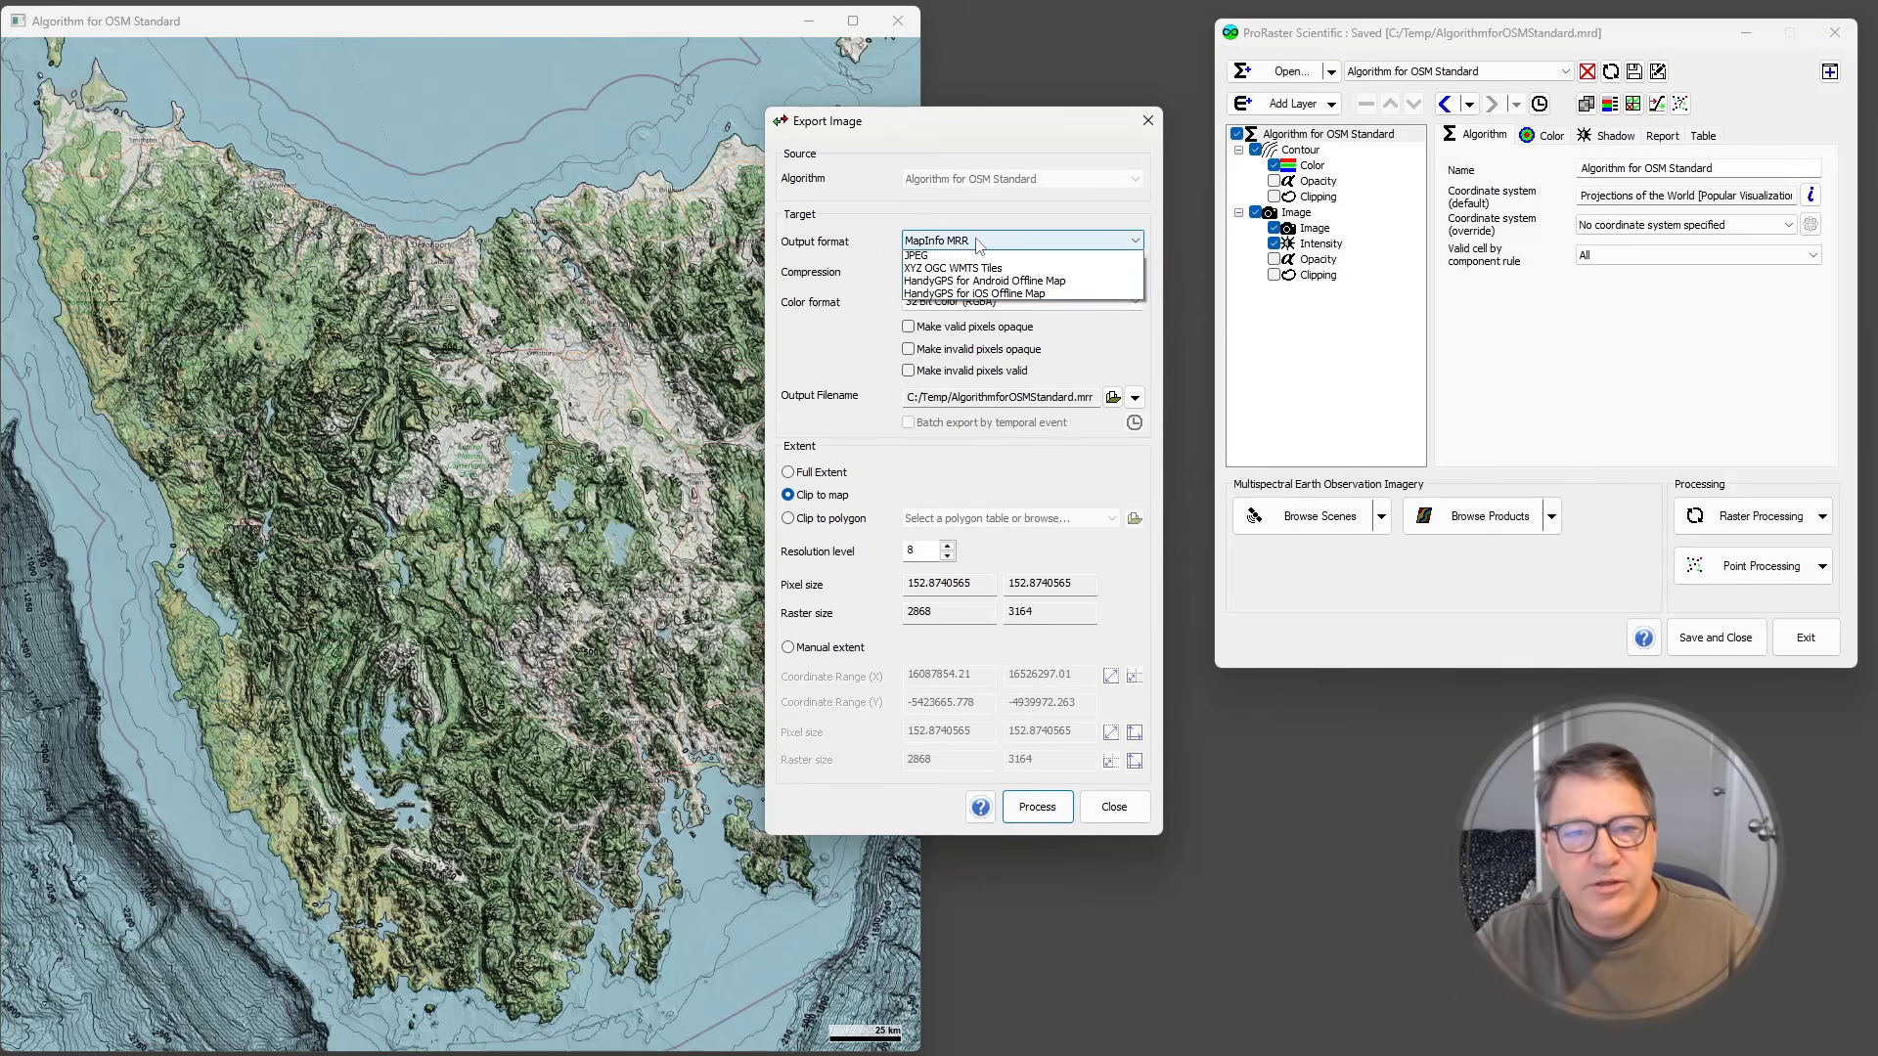
{"action": "left_click", "coordinate": [958, 329]}
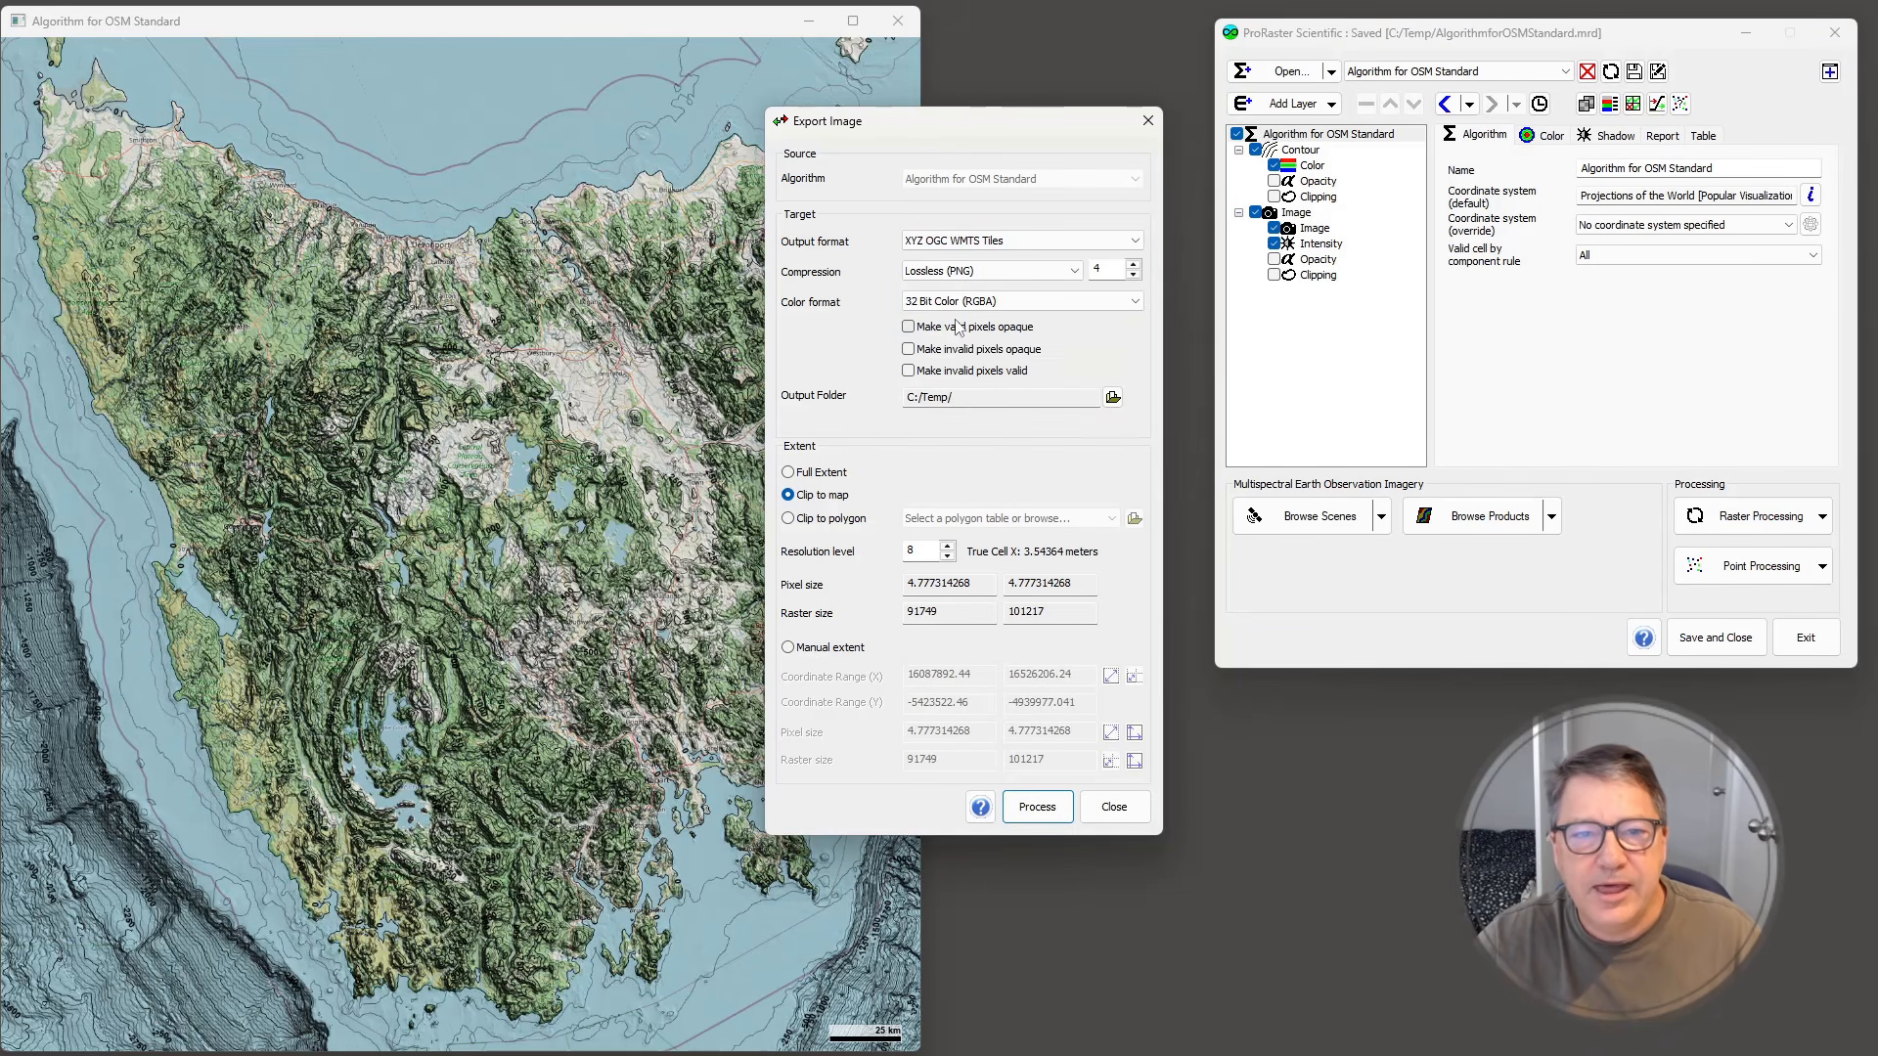
{"action": "left_click", "coordinate": [1111, 396]}
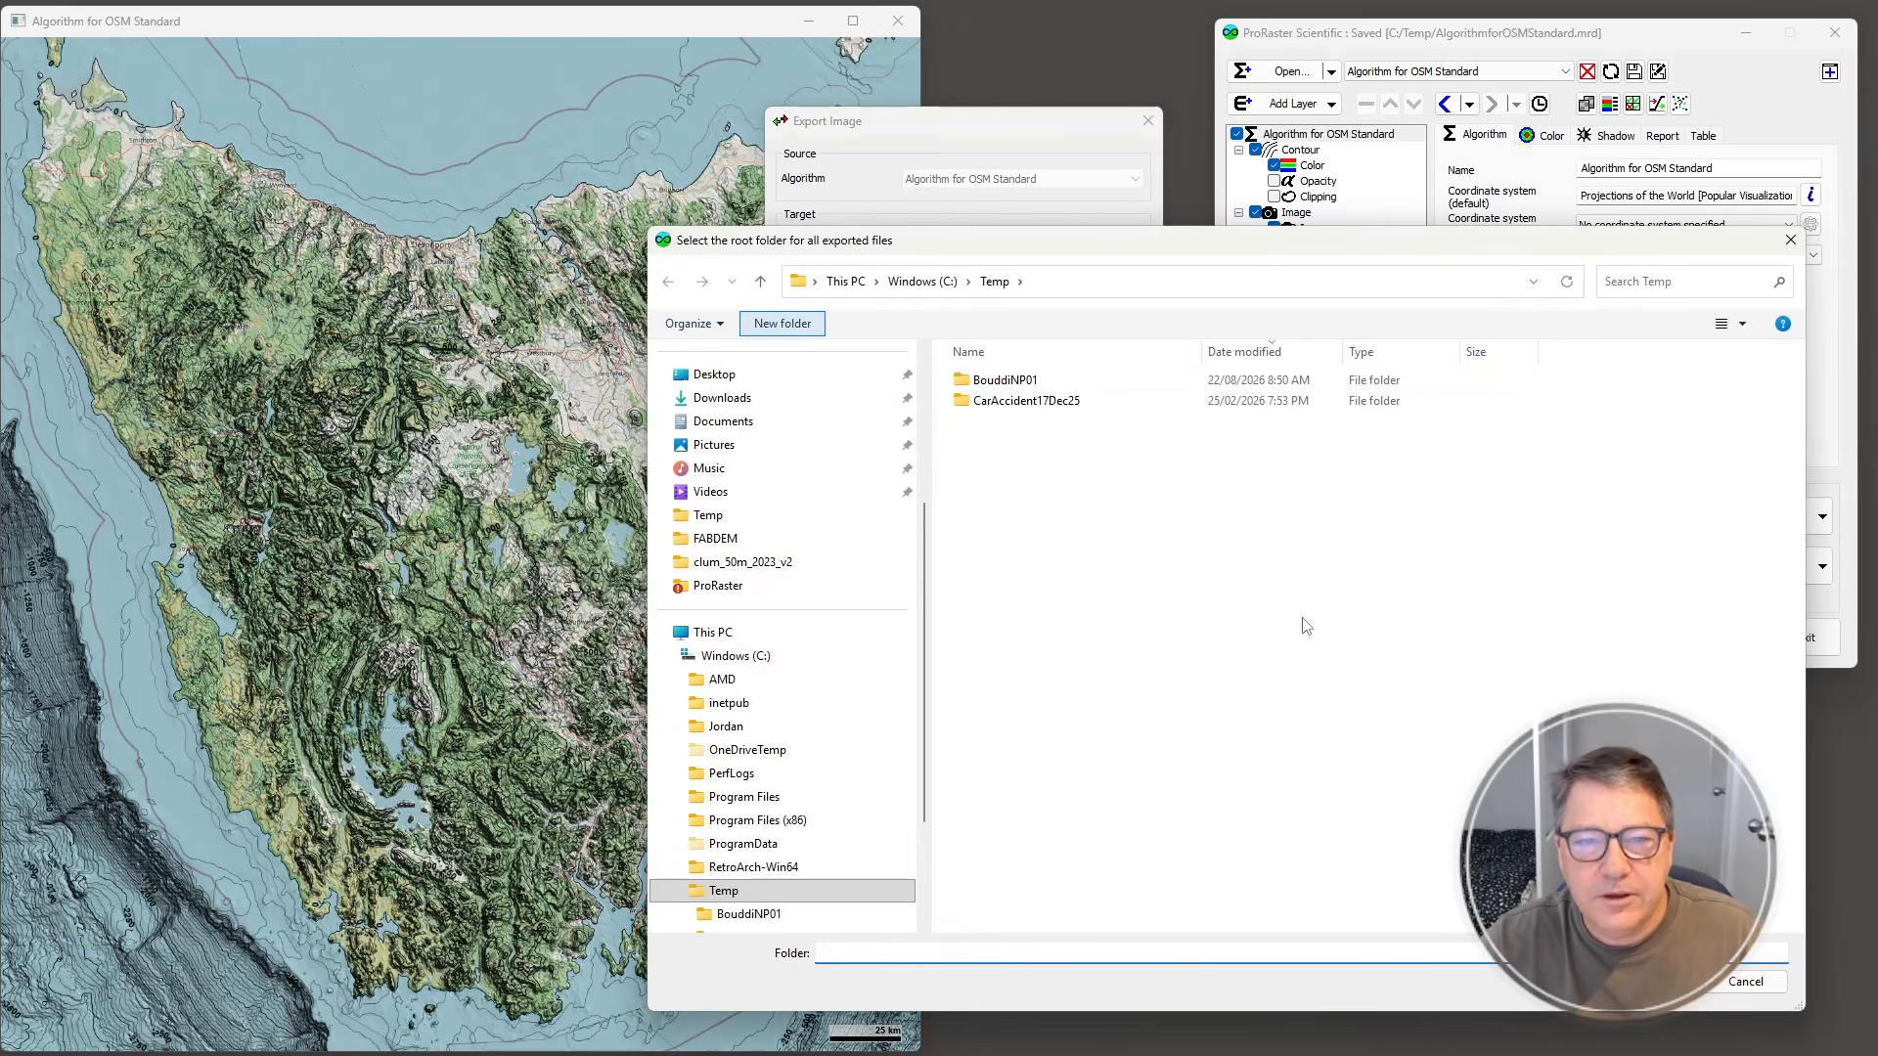
{"action": "key", "text": "ctrl+shift+n"}
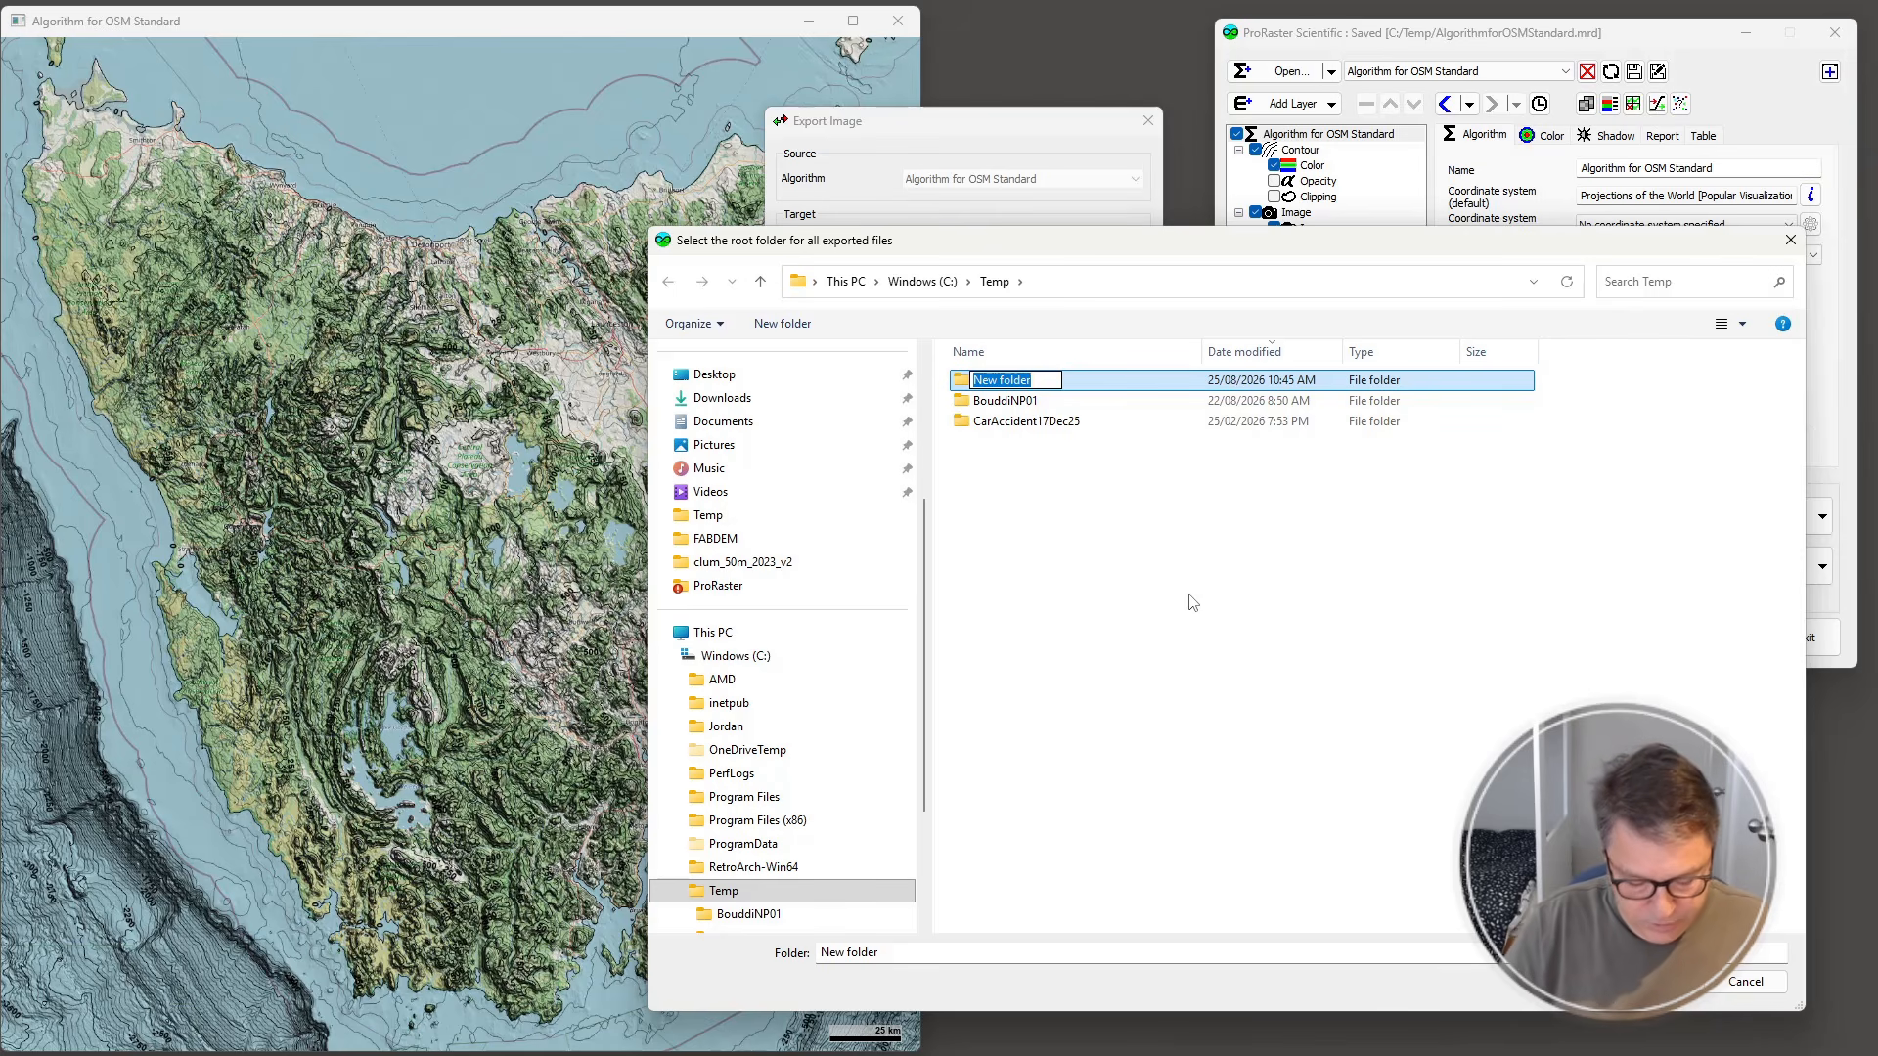
{"action": "type", "text": "Test"}
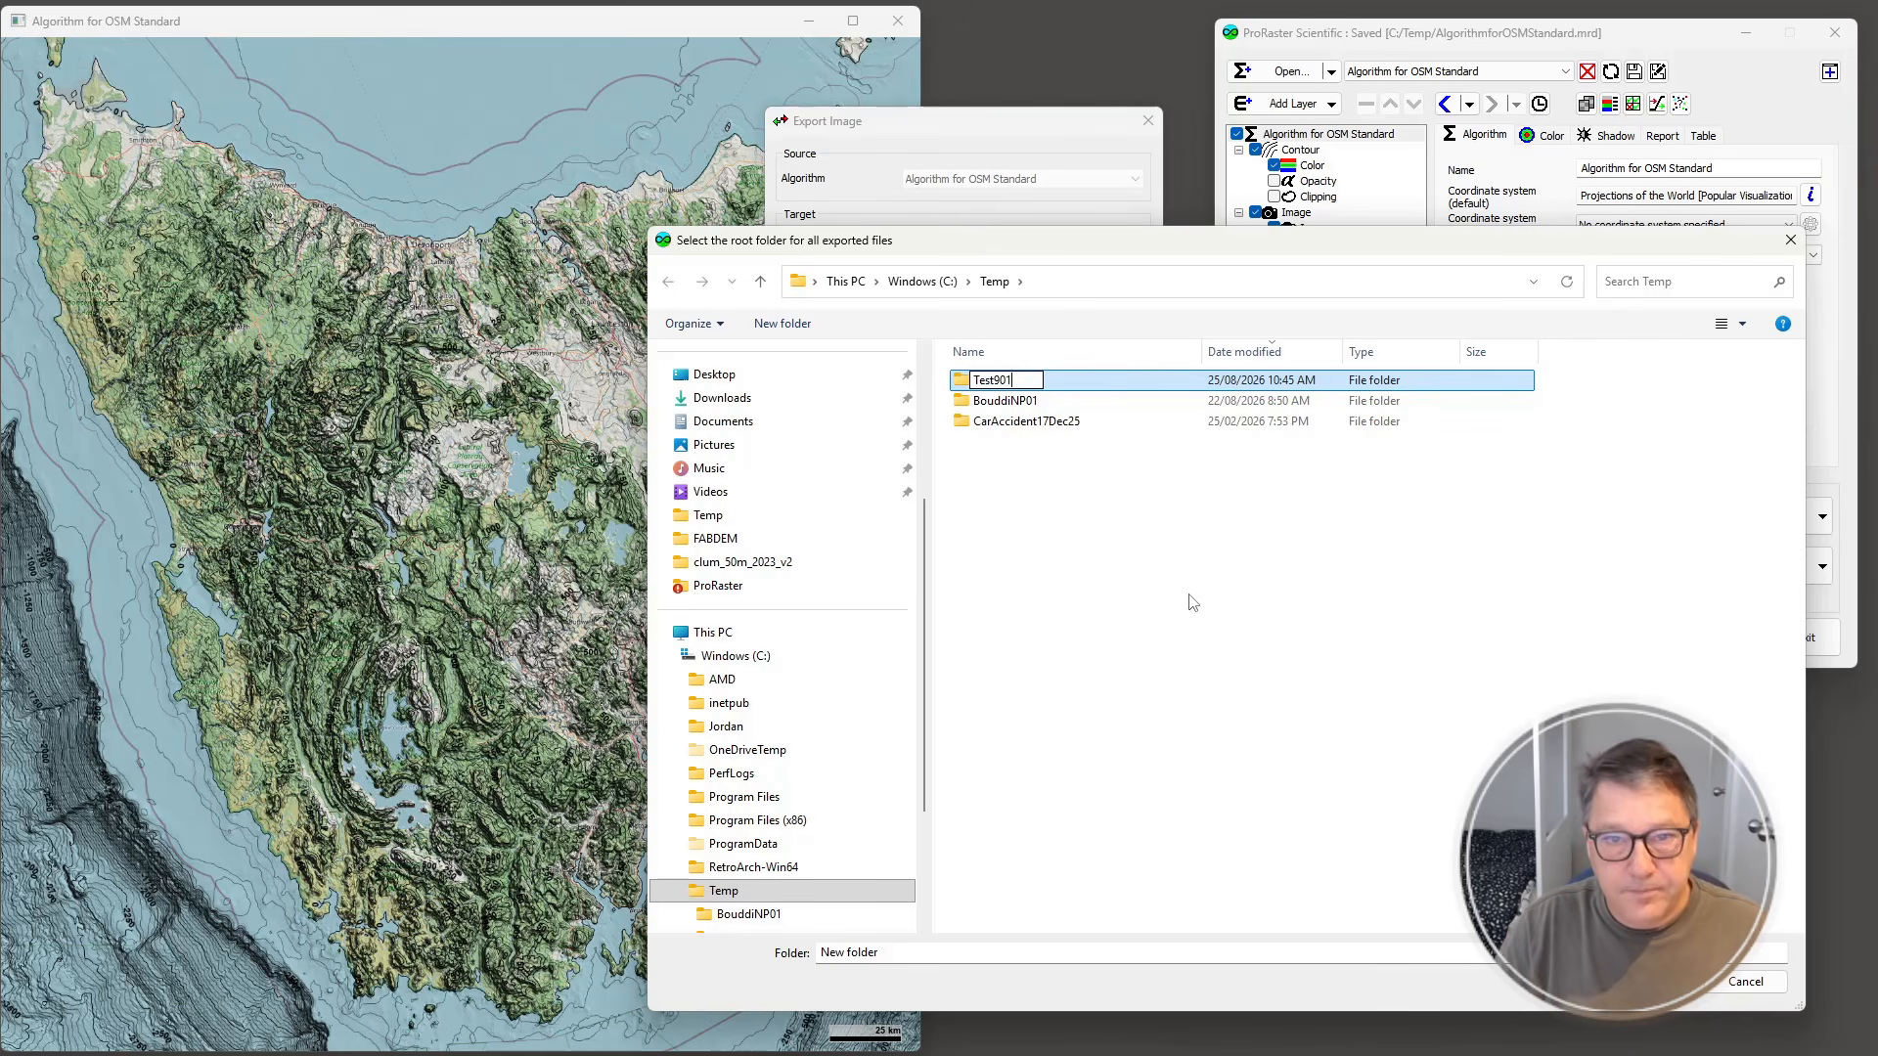
{"action": "type", "text": "01"}
{"action": "key", "text": "Return"}
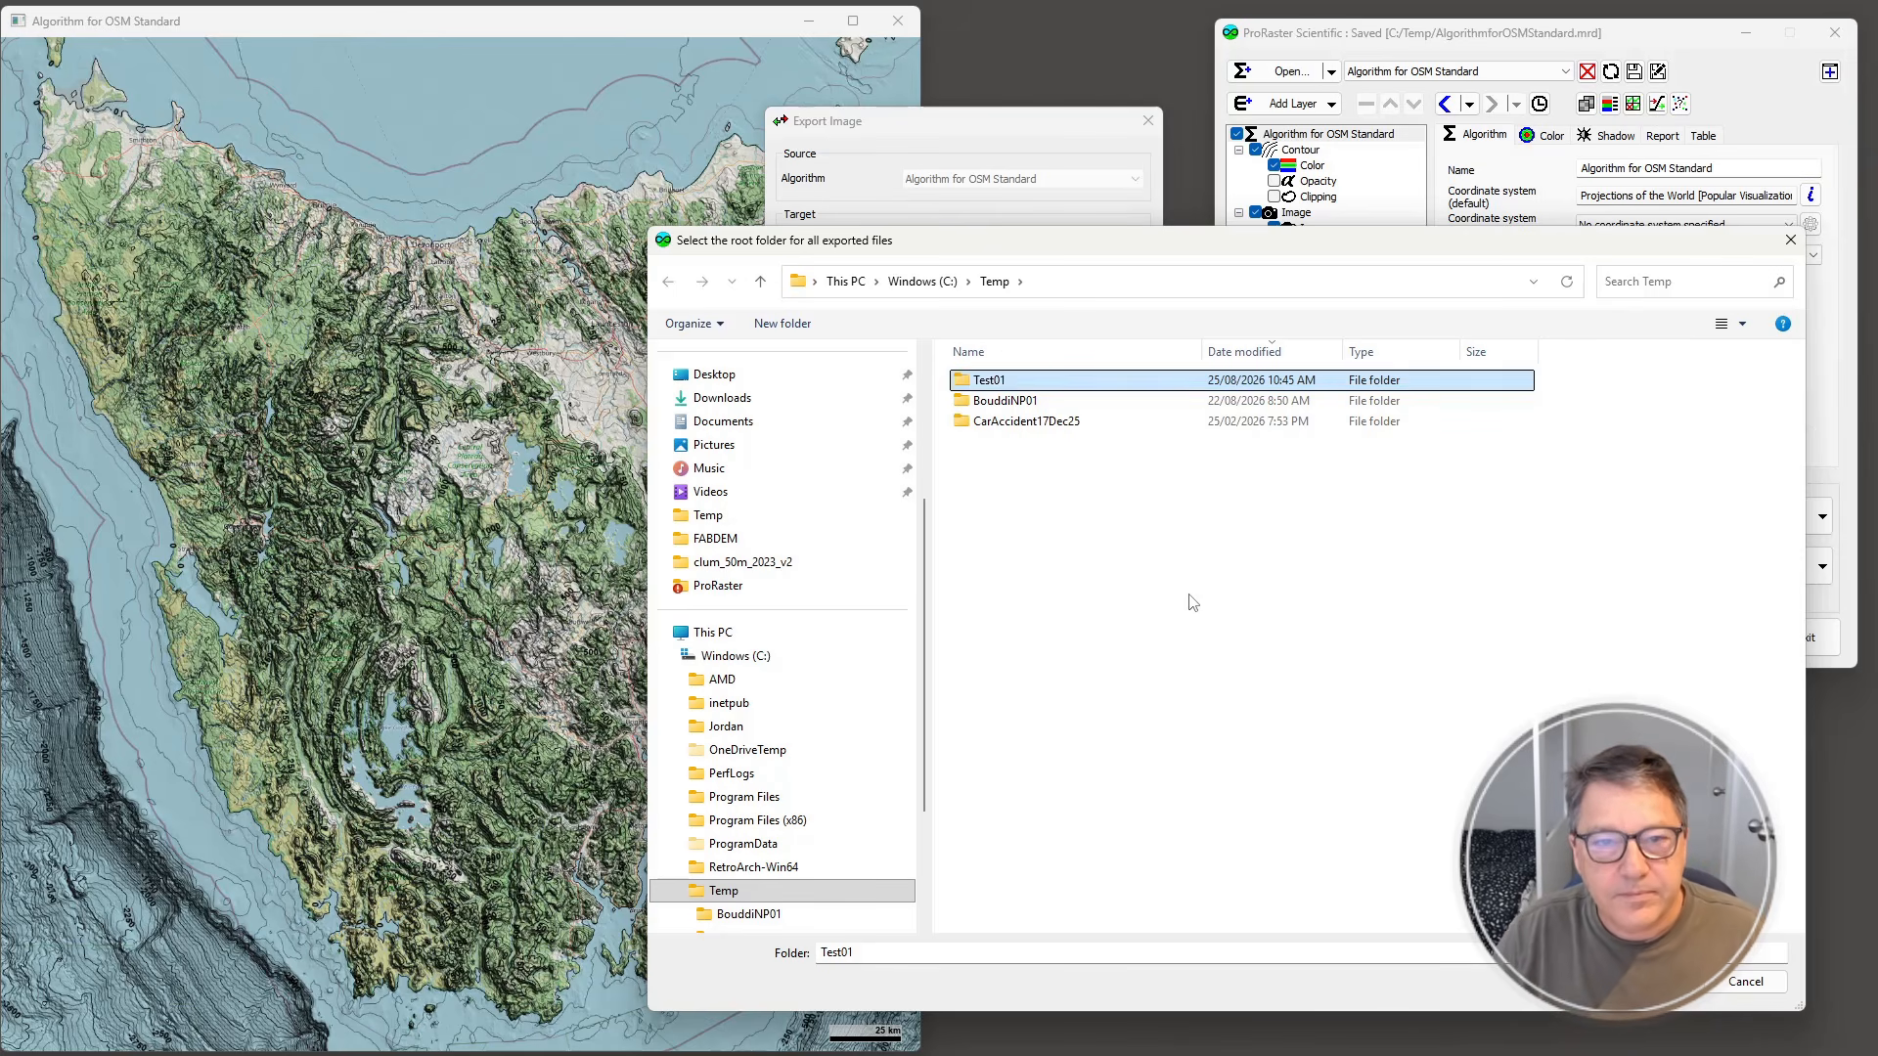
{"action": "key", "text": "Return"}
{"action": "key", "text": "Return"}
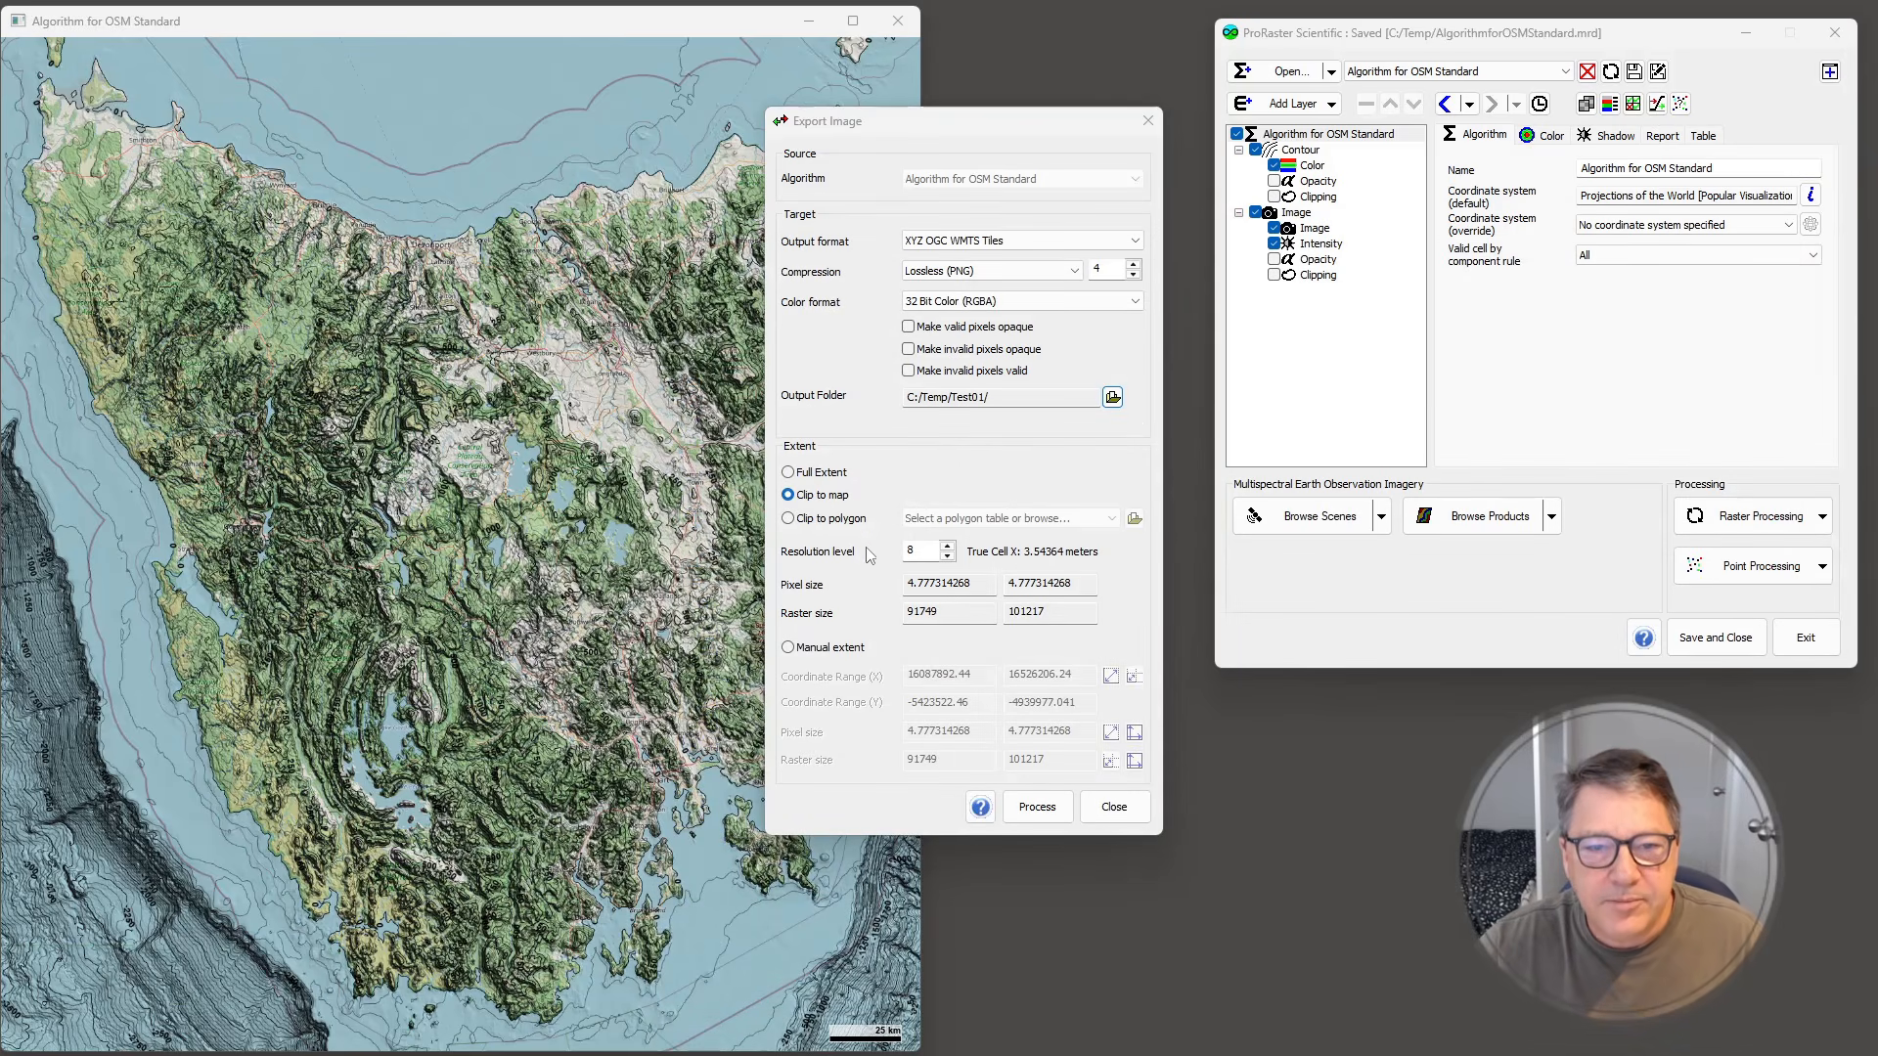
- Export the tiles clipped to the map at resolution level 13, and dismiss the processing report when it finishes
{"action": "left_click", "coordinate": [948, 555]}
{"action": "left_click", "coordinate": [947, 547]}
{"action": "left_click", "coordinate": [947, 546]}
{"action": "left_click", "coordinate": [947, 547]}
{"action": "left_click", "coordinate": [947, 547]}
{"action": "left_click", "coordinate": [947, 547]}
{"action": "left_click", "coordinate": [948, 556]}
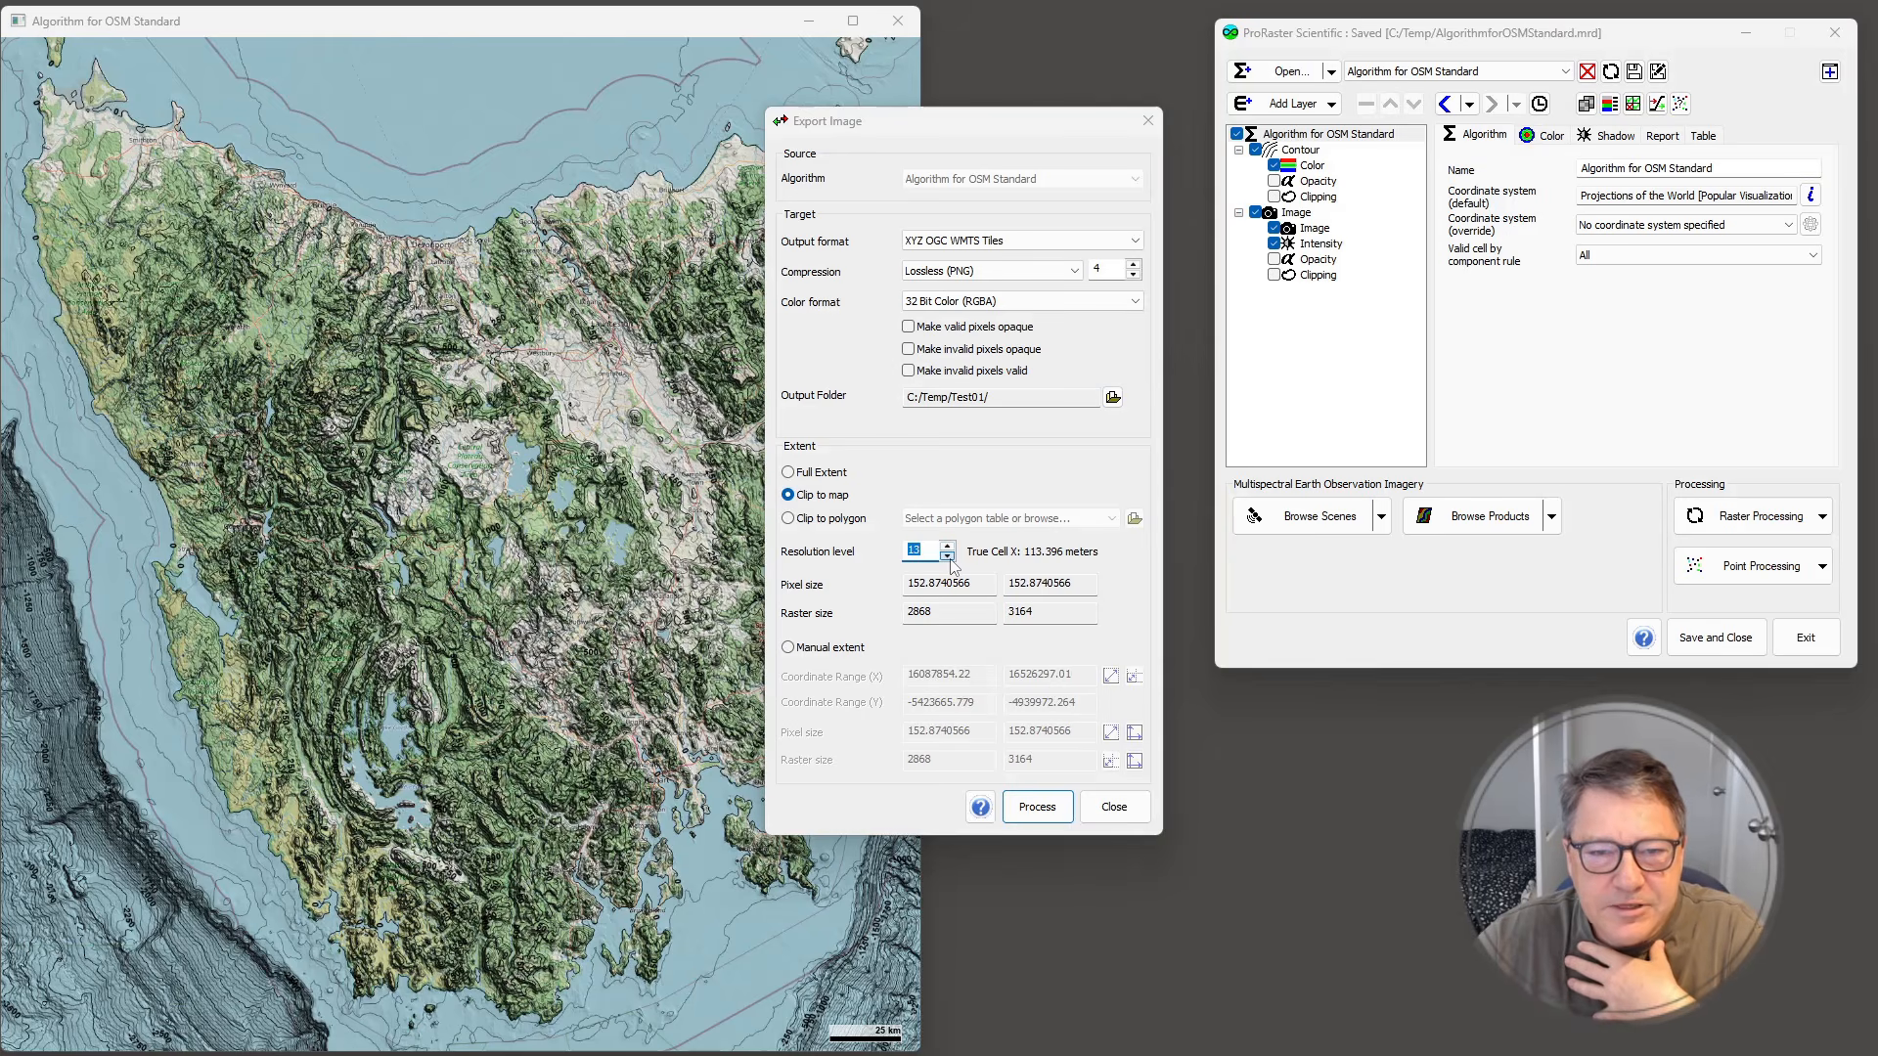
{"action": "left_click", "coordinate": [1052, 822]}
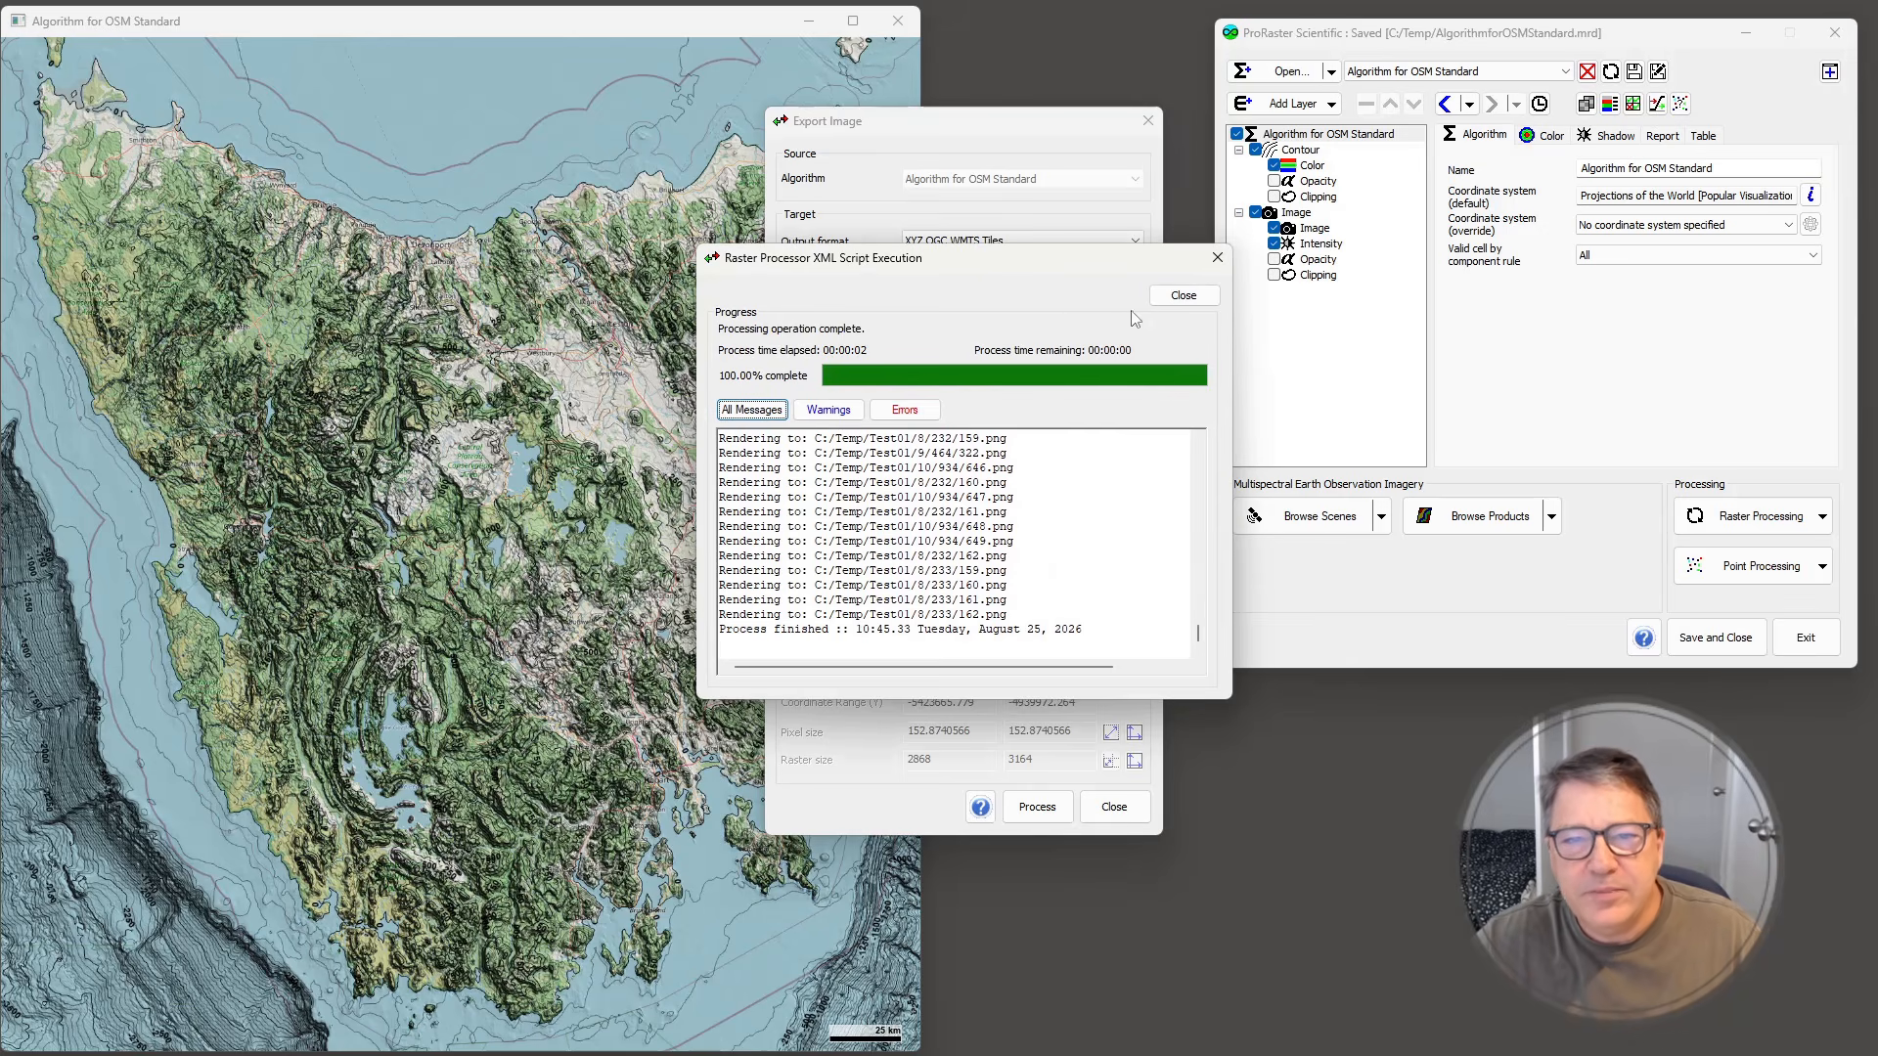
{"action": "left_click", "coordinate": [1182, 296]}
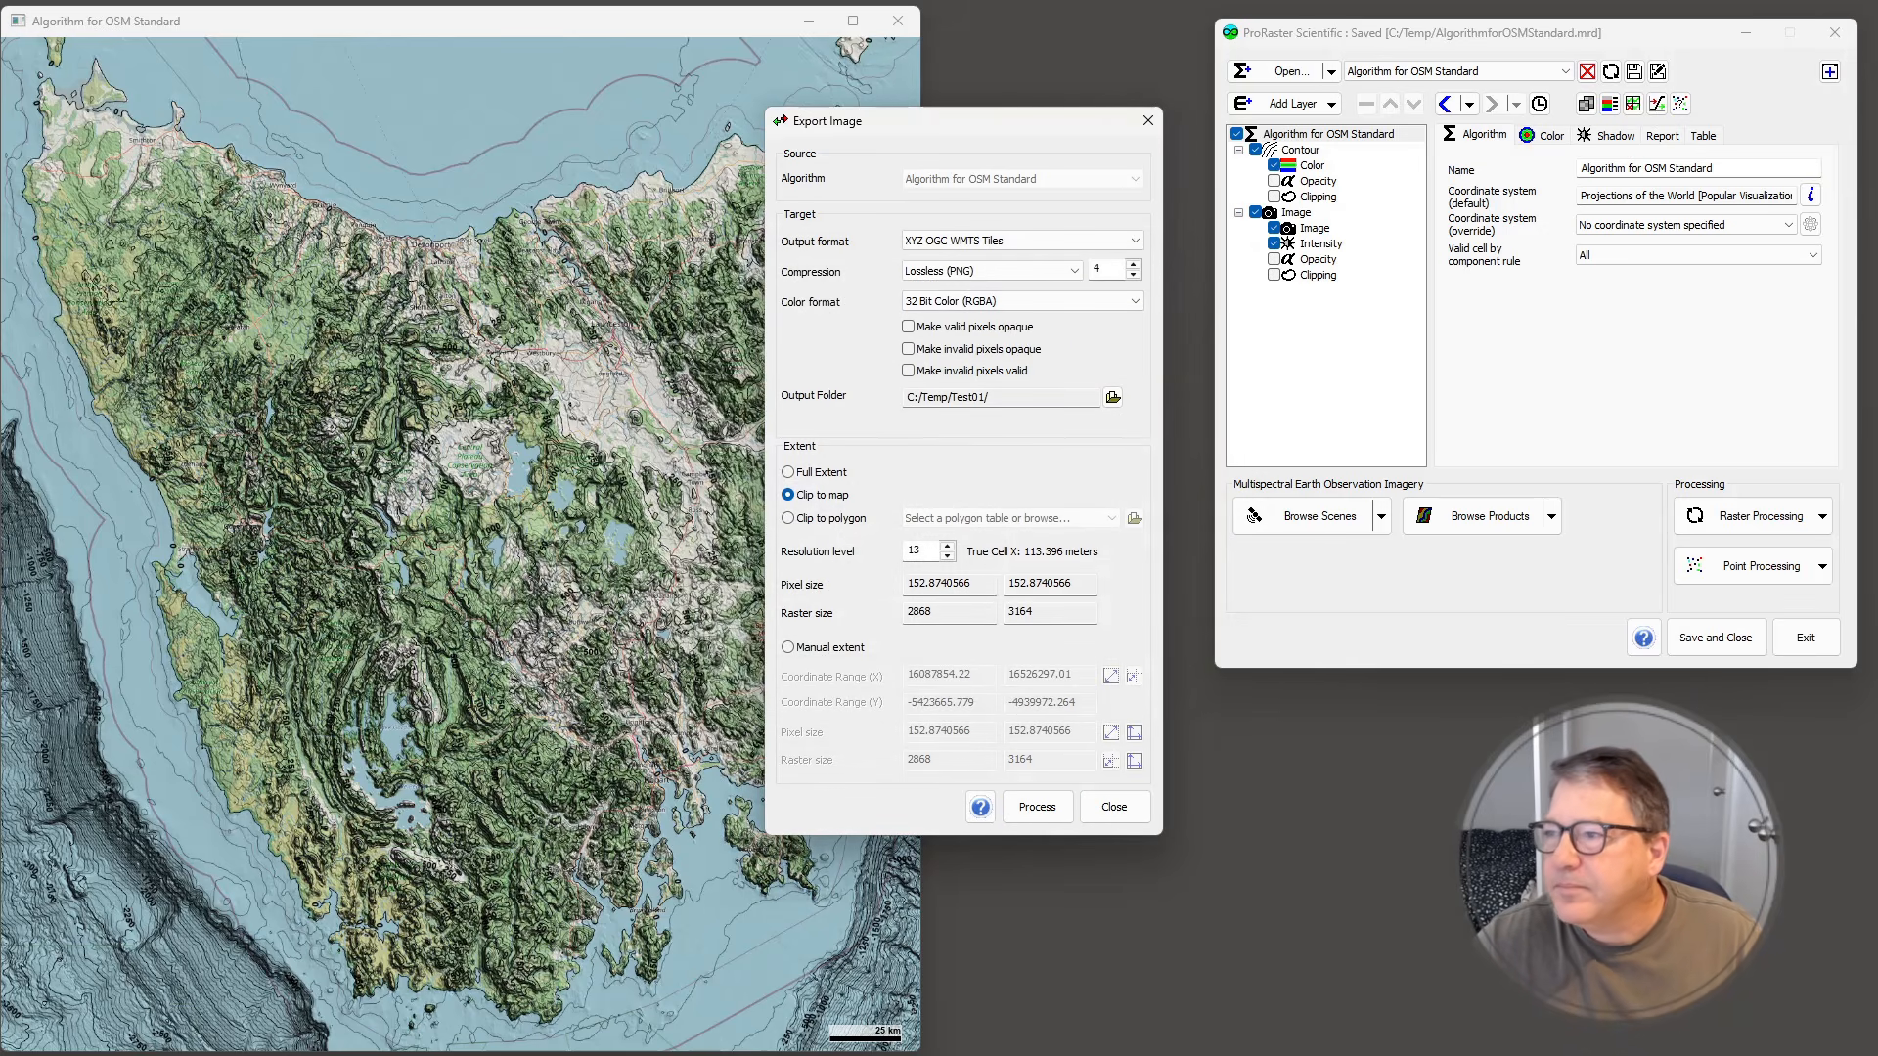
- In a separate ProRaster Scientific window, create a new algorithm from the exported Test01 tile set
{"action": "left_click_drag", "start_coordinate": [1877, 328], "coordinate": [373, 104]}
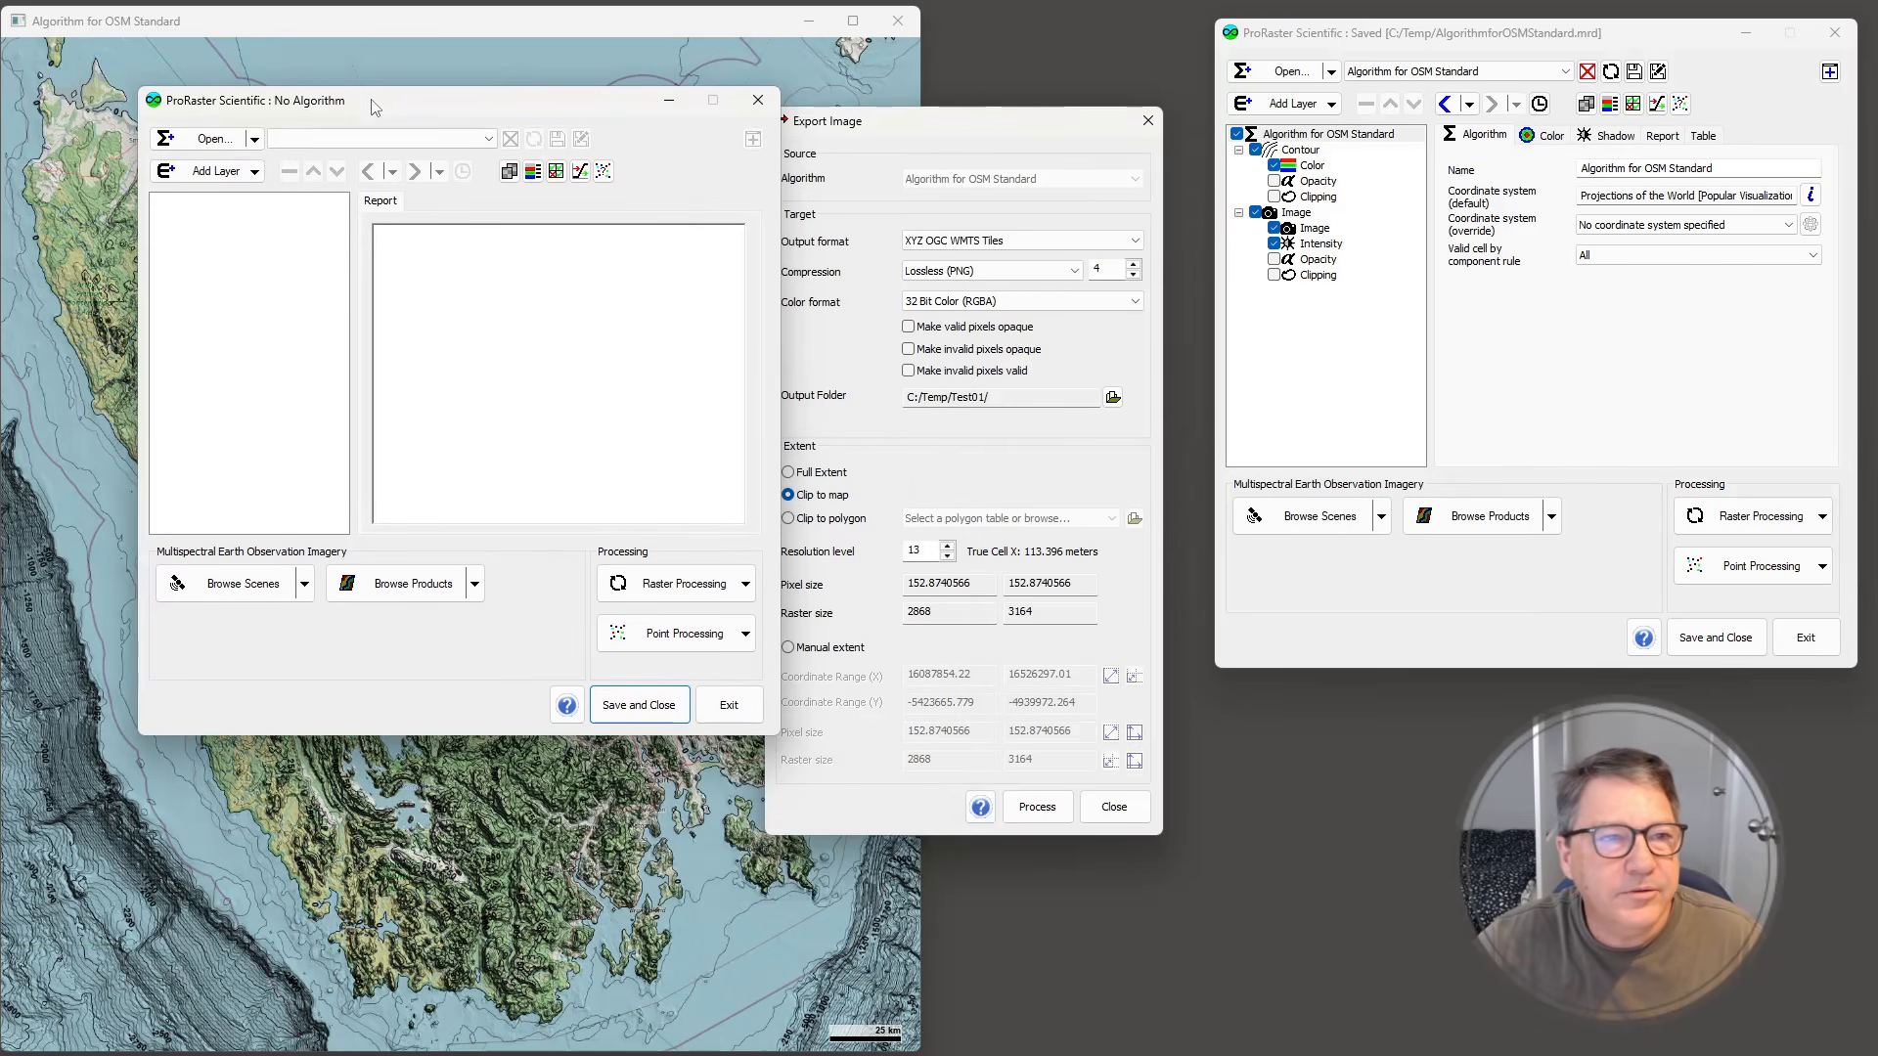
{"action": "left_click", "coordinate": [253, 140]}
{"action": "mouse_move", "coordinate": [411, 187]}
{"action": "mouse_move", "coordinate": [599, 257]}
{"action": "left_click", "coordinate": [826, 252]}
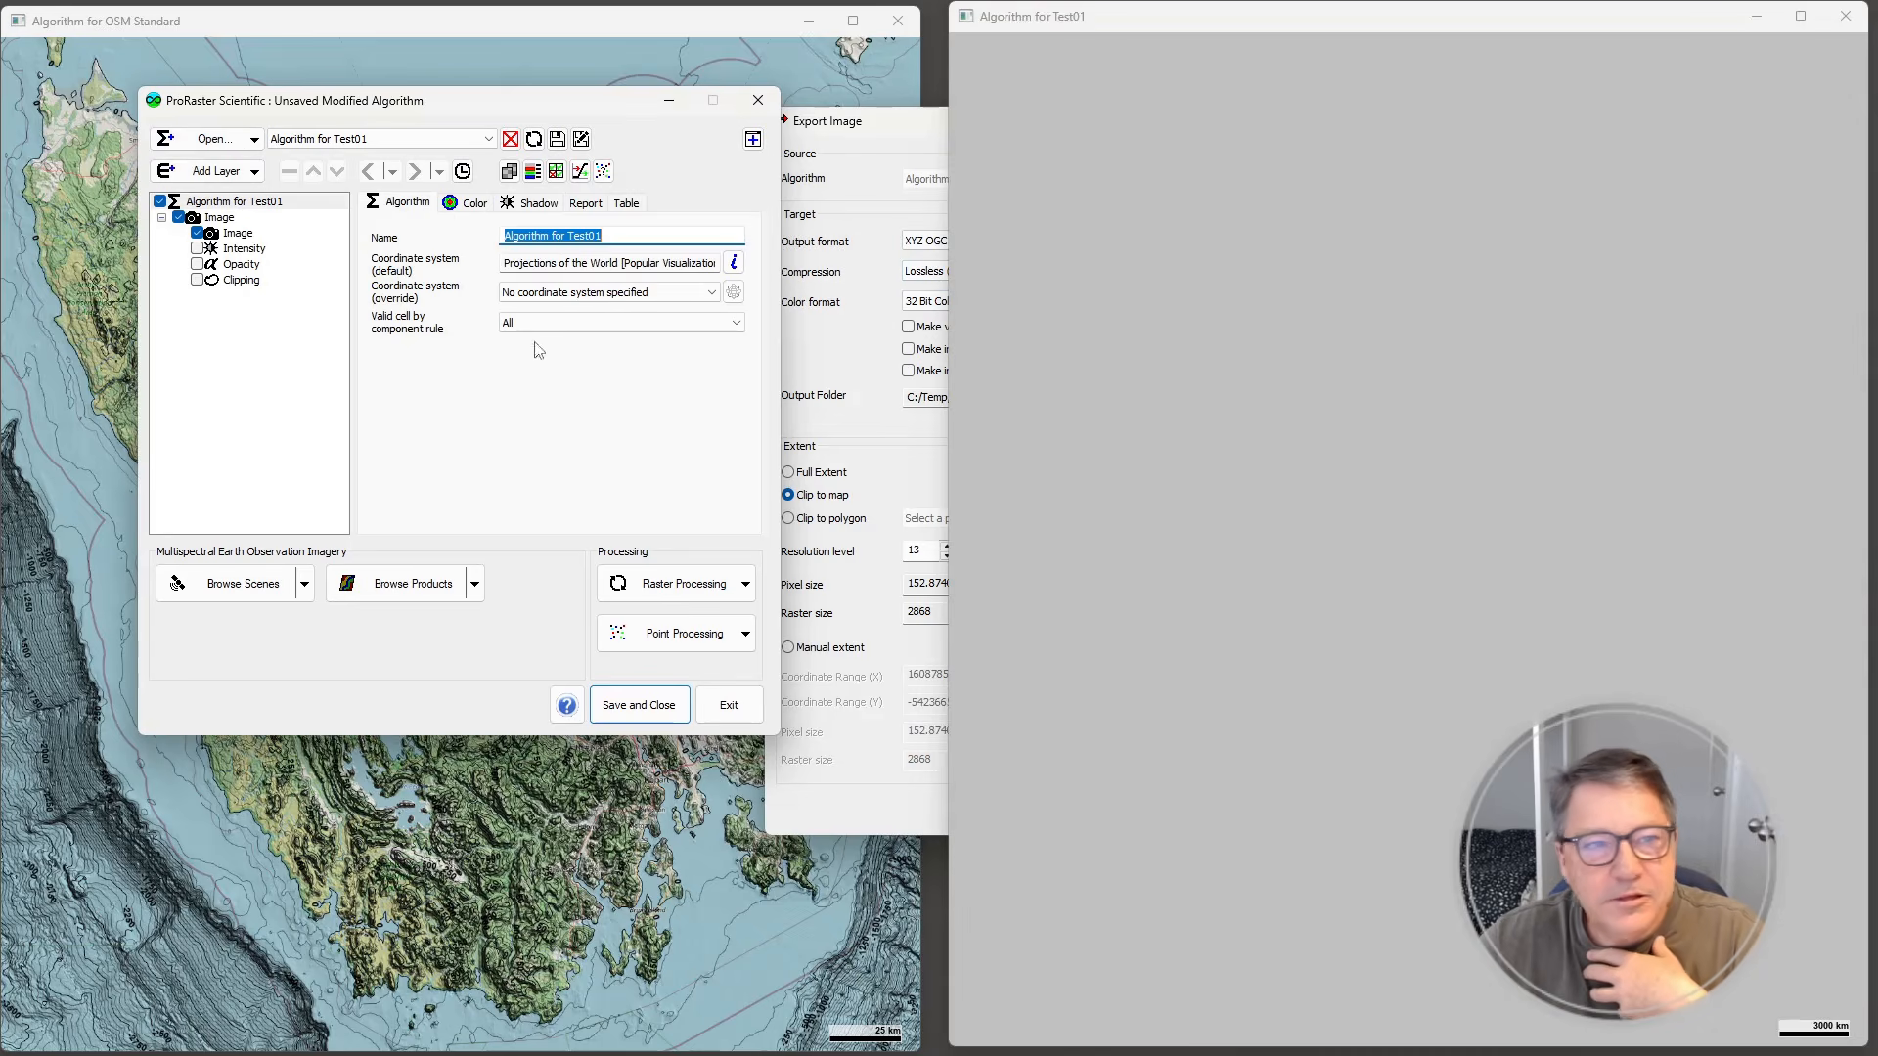
- Add the OSM Standard Grey web map overlay to the Test01 algorithm and locate the exported tiles over Tasmania
{"action": "left_click", "coordinate": [251, 174]}
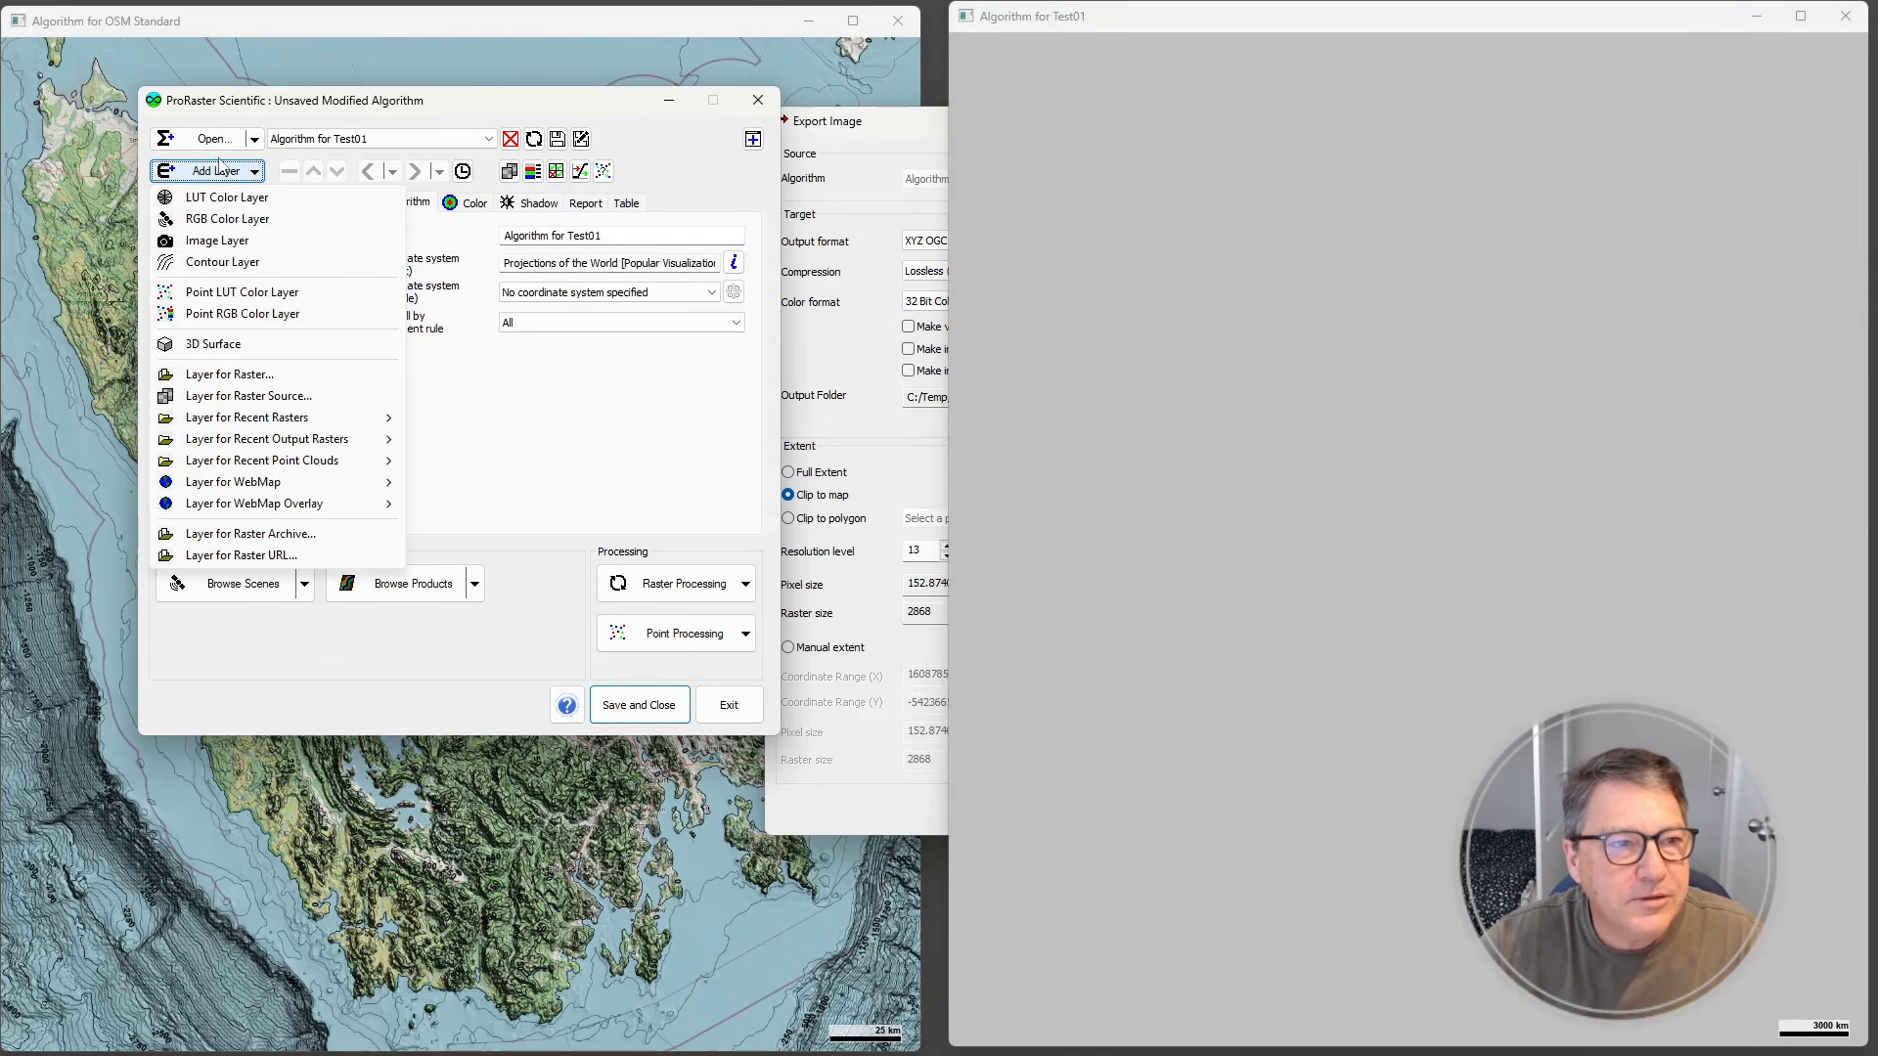
{"action": "mouse_move", "coordinate": [362, 505]}
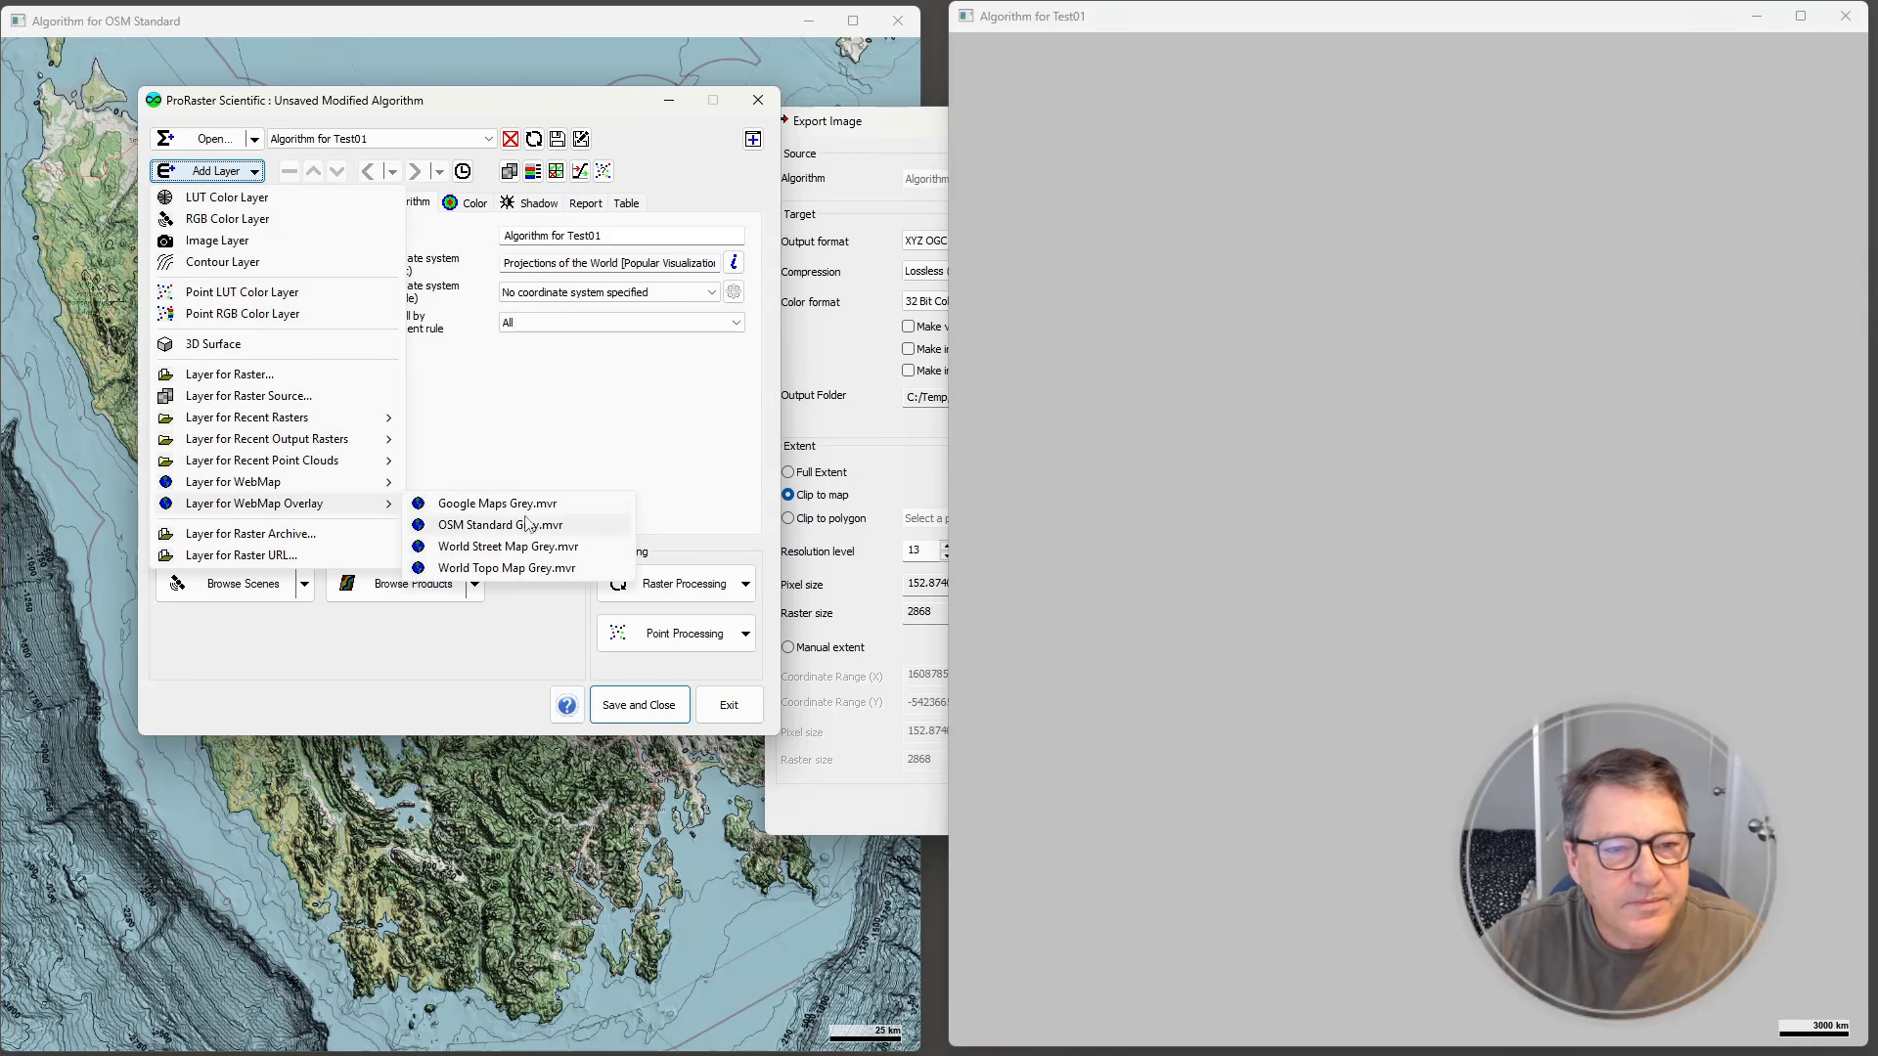
{"action": "left_click", "coordinate": [486, 525]}
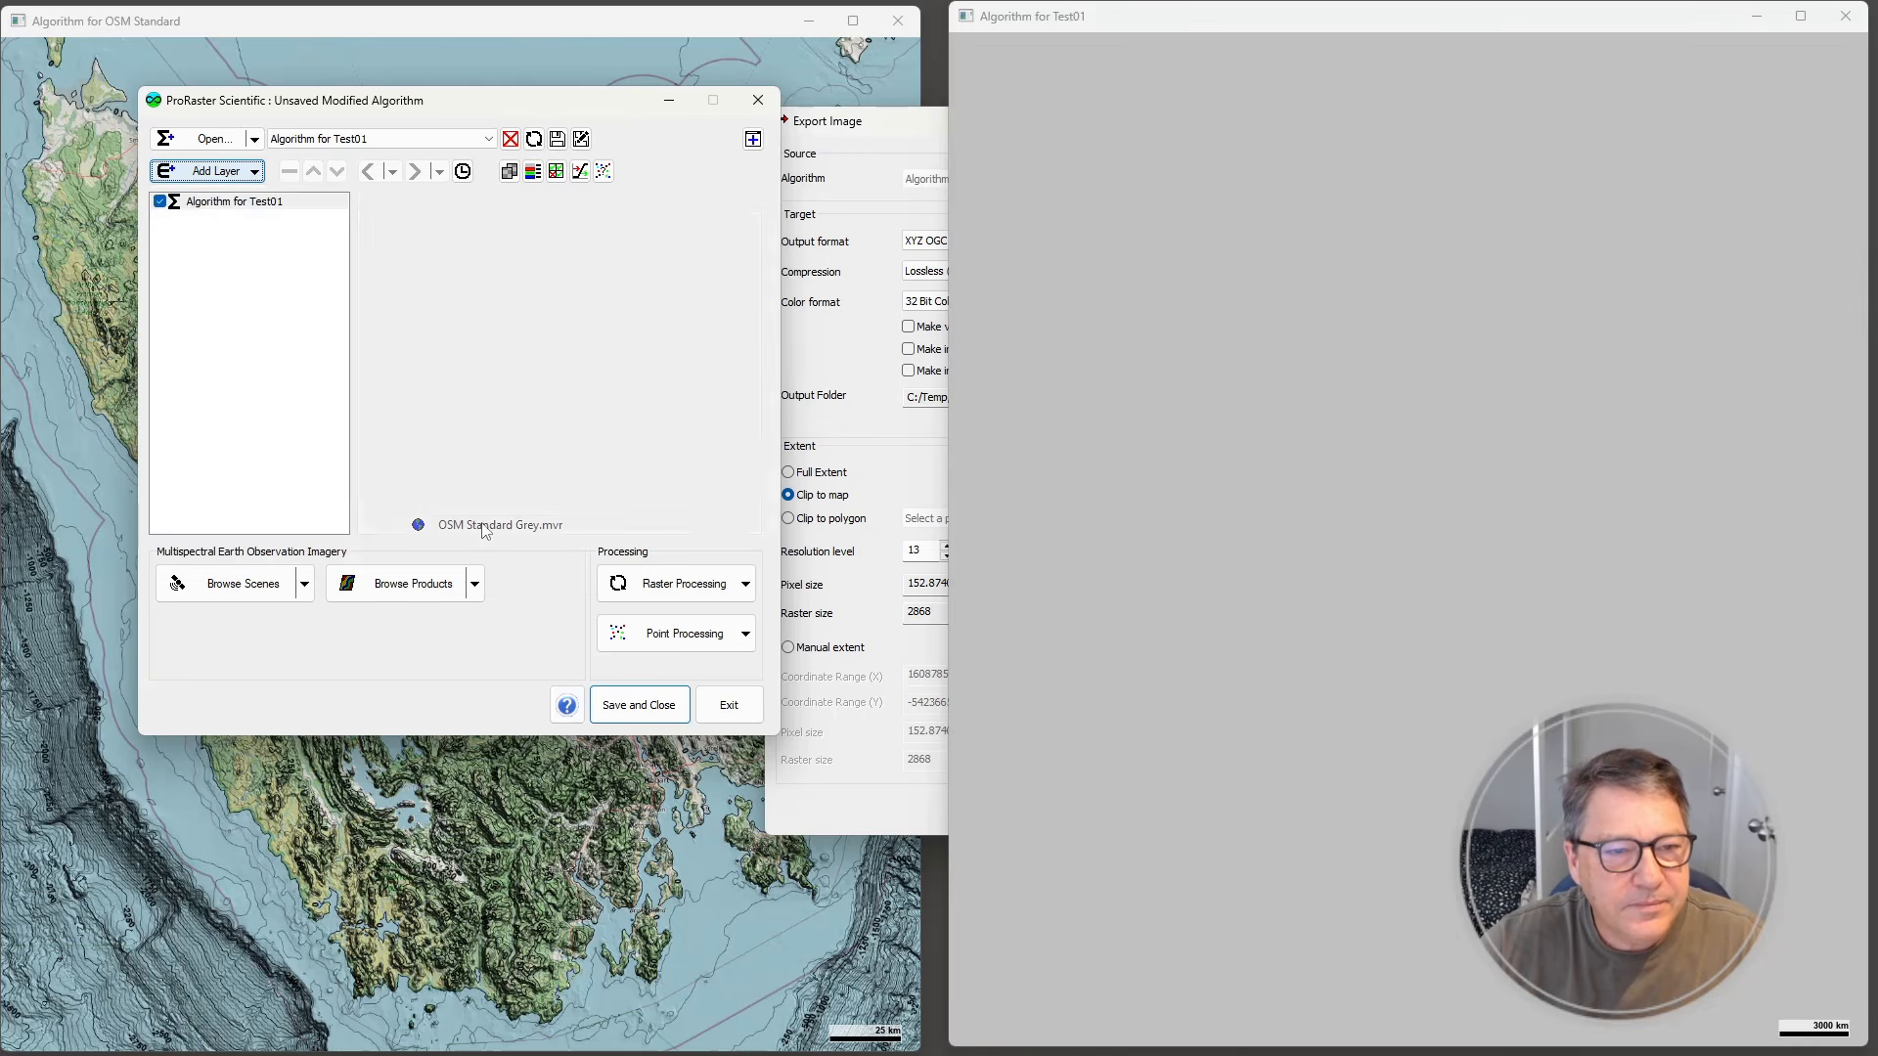
{"action": "scroll", "coordinate": [1768, 653], "scroll_direction": "up", "scroll_amount": 3}
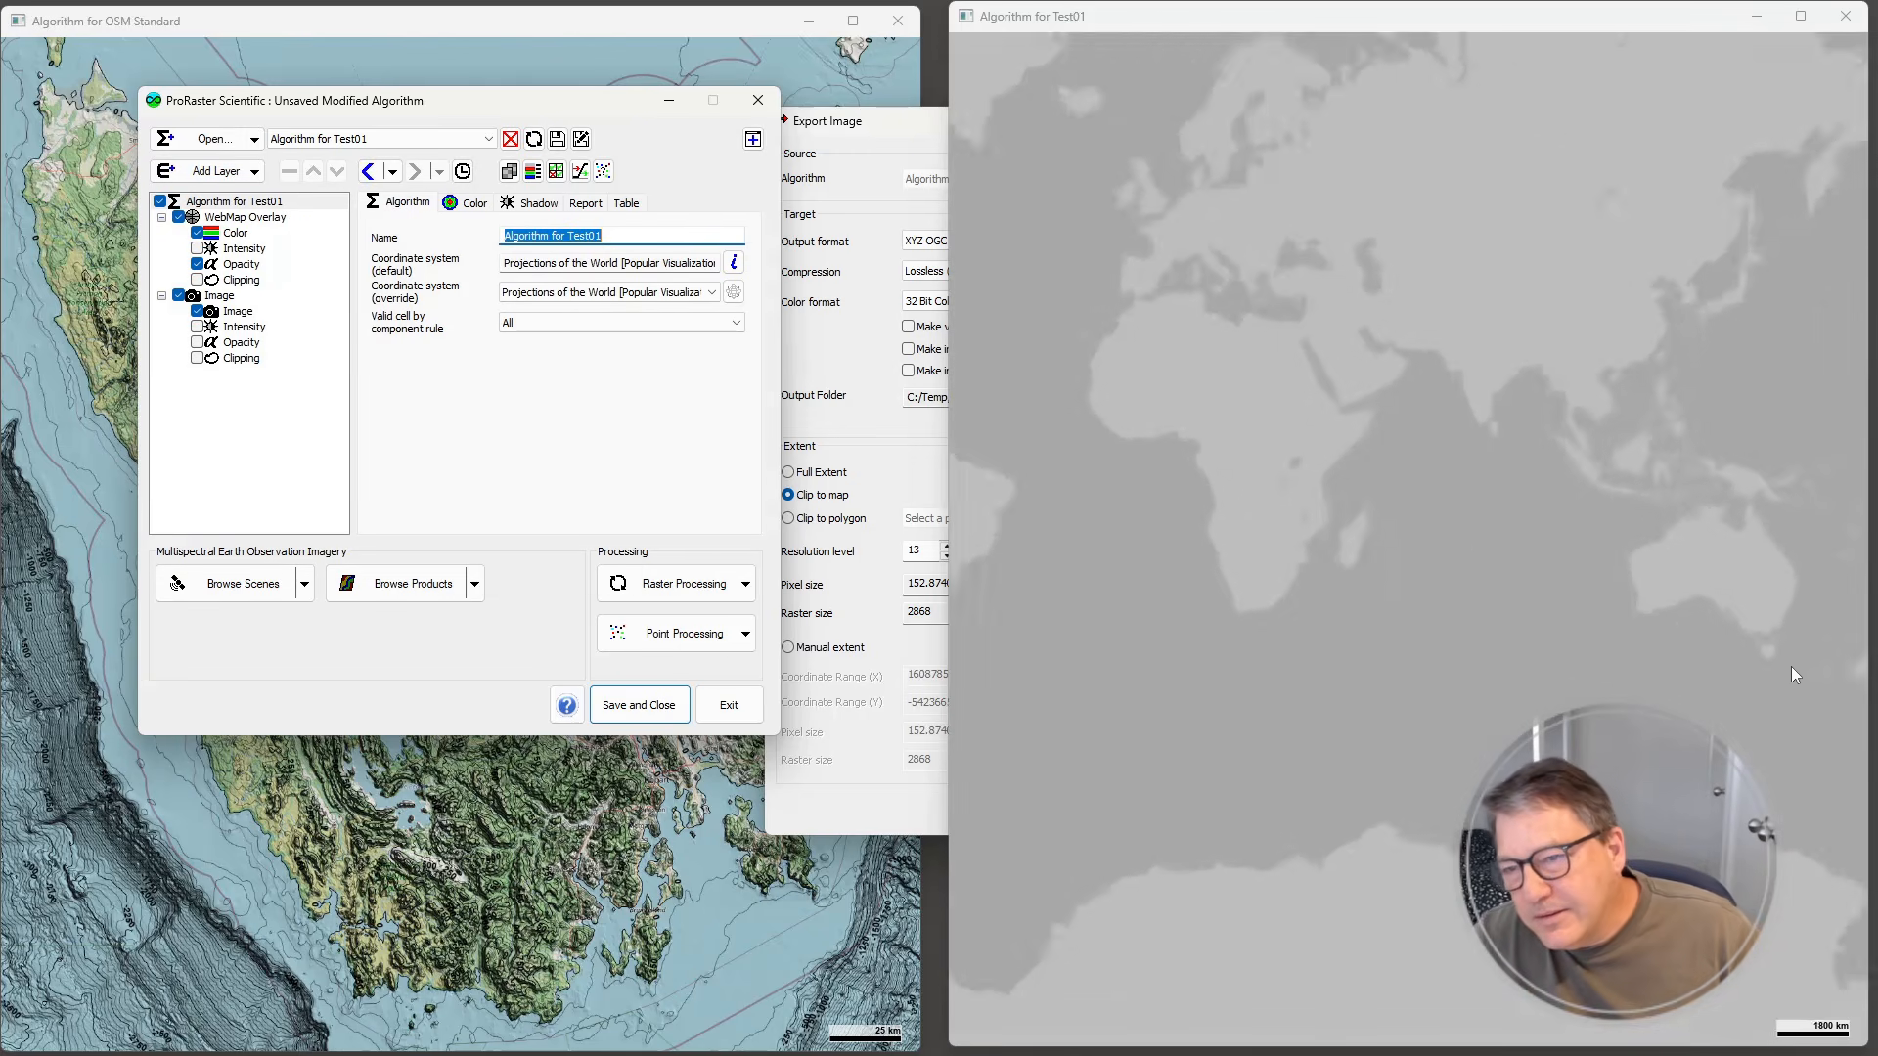
{"action": "scroll", "coordinate": [1734, 622], "scroll_direction": "up", "scroll_amount": 3}
{"action": "left_click_drag", "start_coordinate": [1729, 671], "coordinate": [1512, 616]}
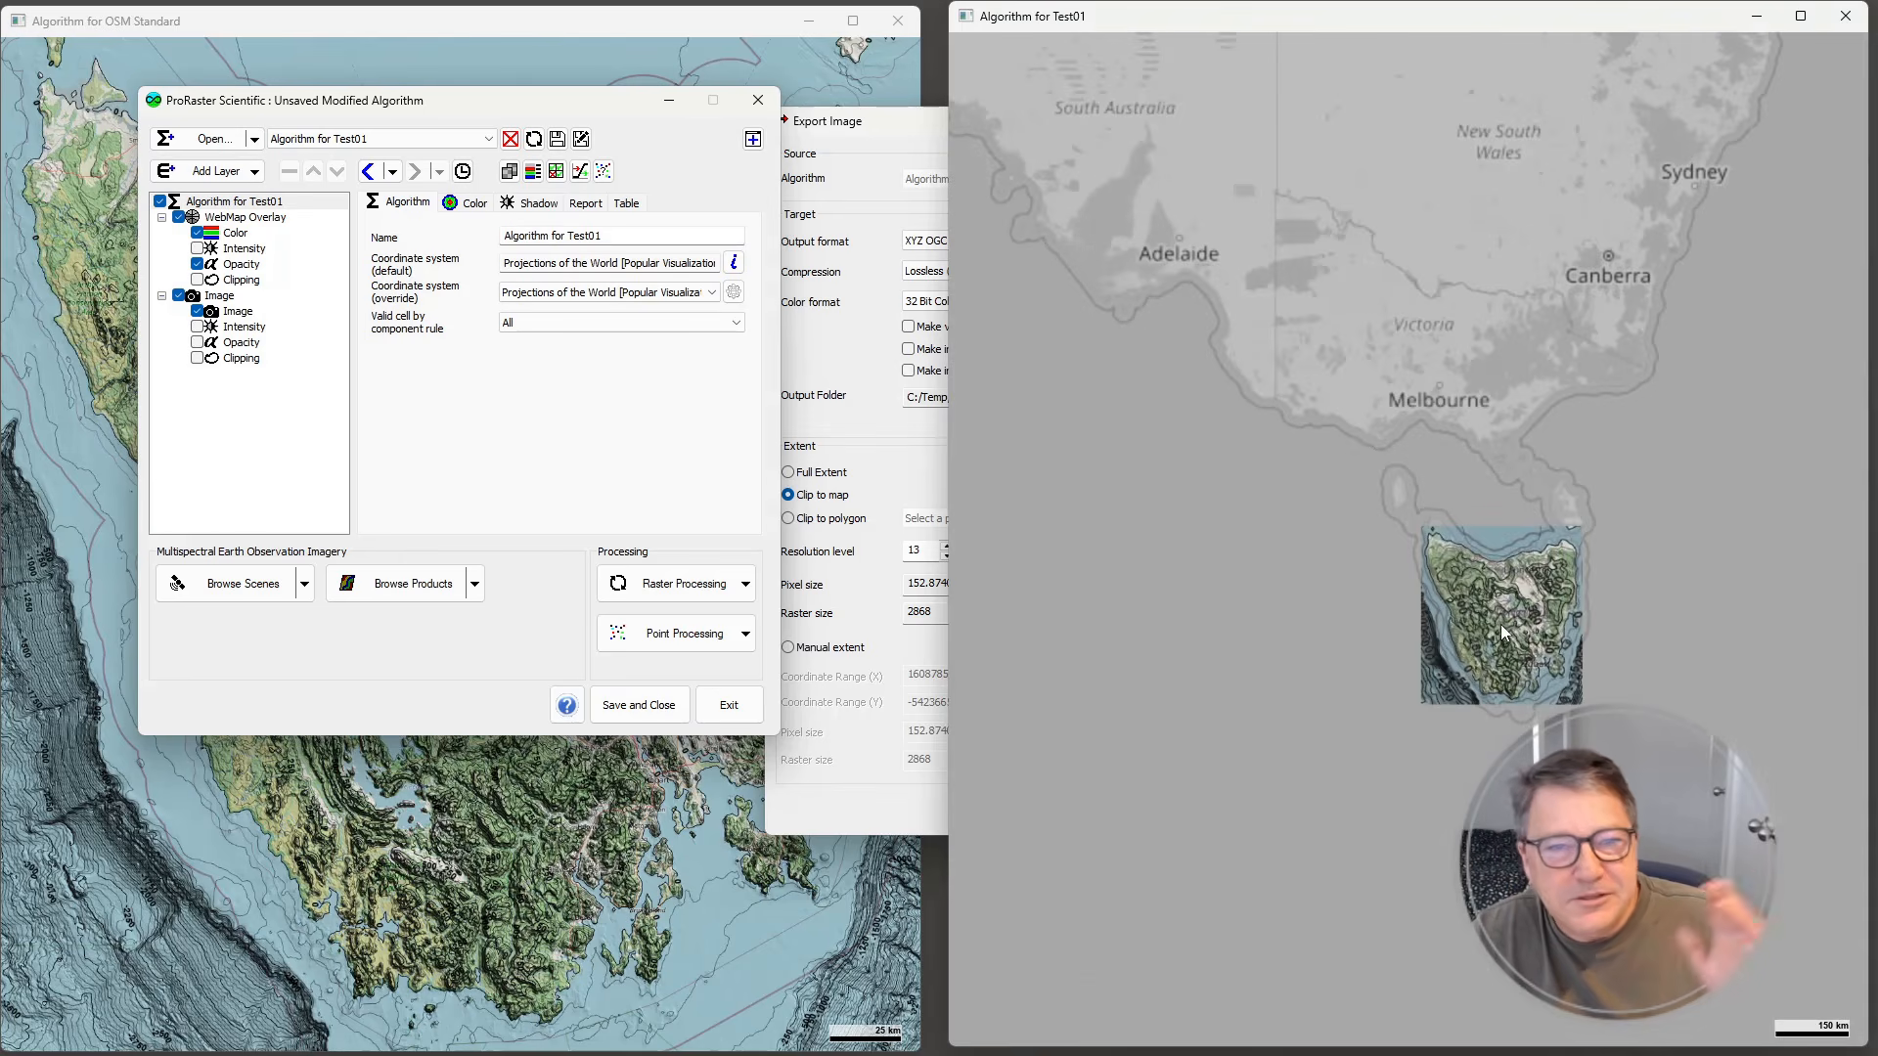
{"action": "scroll", "coordinate": [1501, 624], "scroll_direction": "up", "scroll_amount": 2}
{"action": "scroll", "coordinate": [1498, 642], "scroll_direction": "up", "scroll_amount": 1}
{"action": "left_click_drag", "start_coordinate": [1422, 596], "coordinate": [1440, 597]}
{"action": "scroll", "coordinate": [1459, 586], "scroll_direction": "up", "scroll_amount": 1}
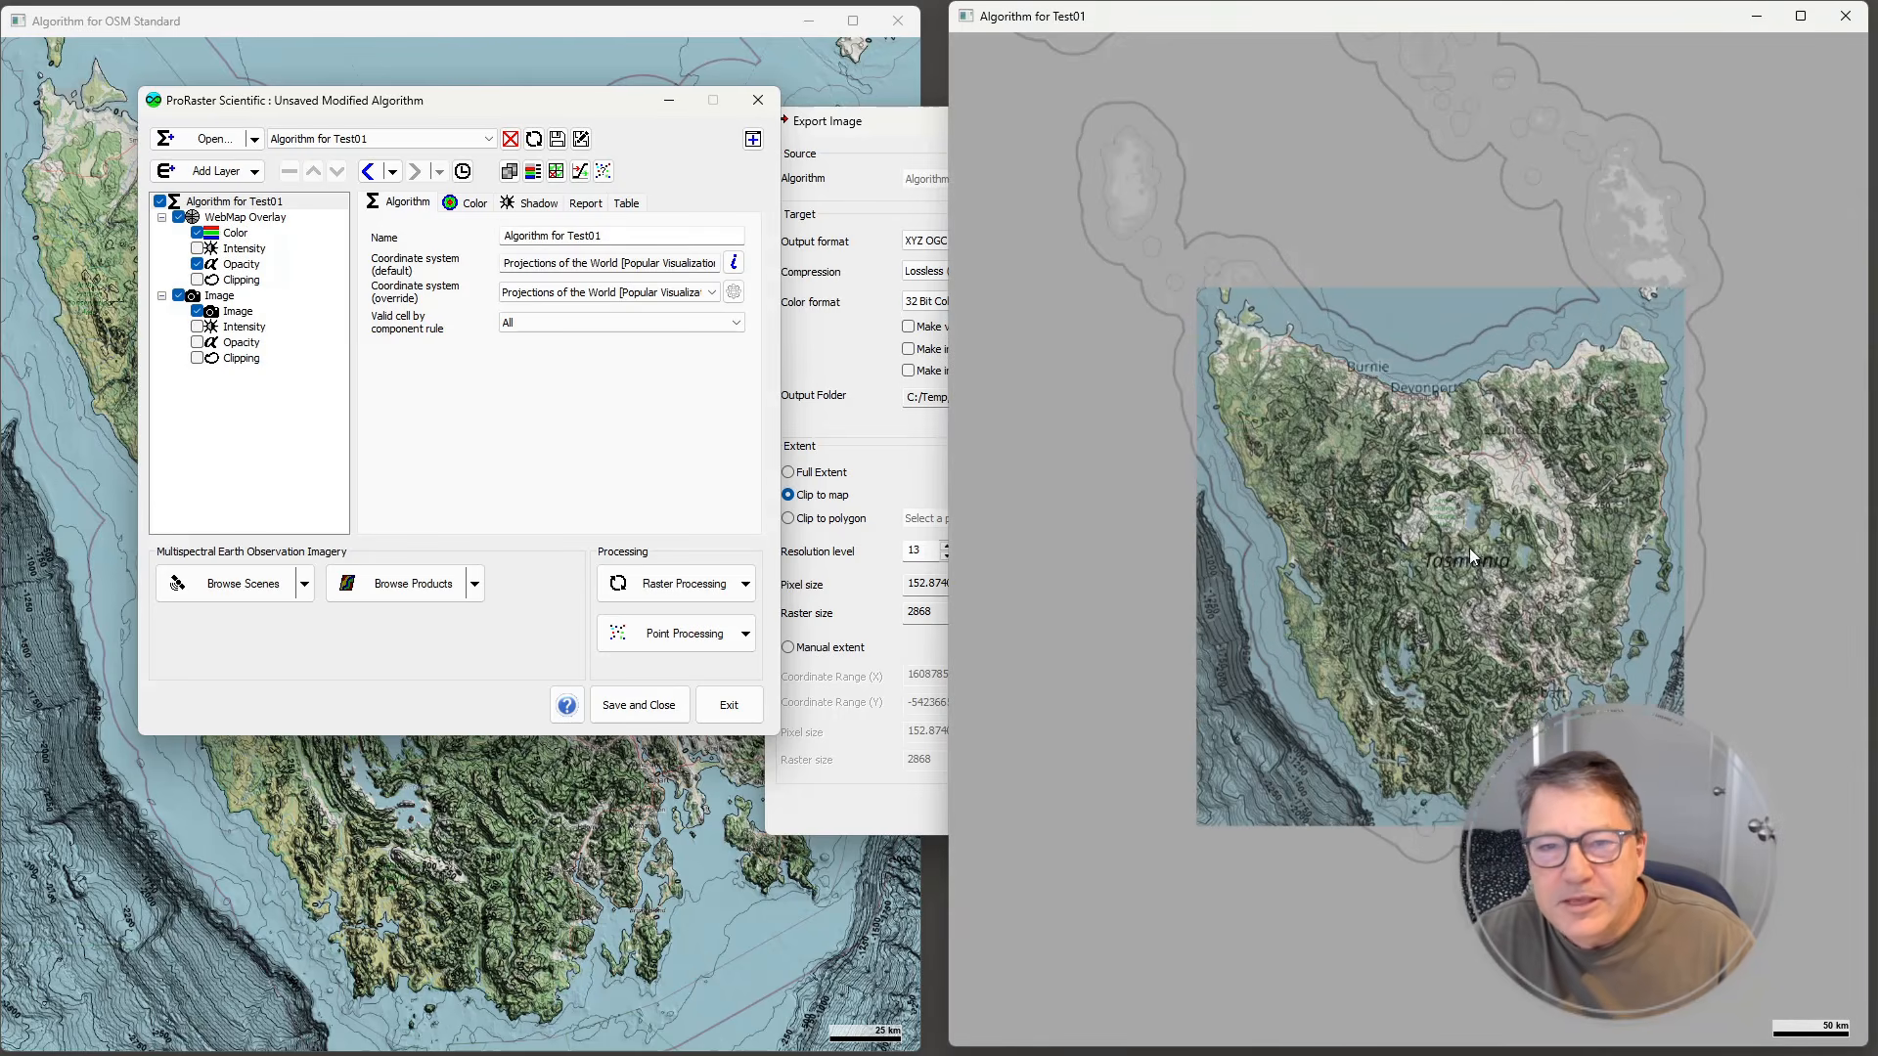
- Hide the WebMap Overlay layer and examine the Test01 tiles close up along Tasmania's southwest coast and continental slope
{"action": "left_click", "coordinate": [178, 218]}
{"action": "scroll", "coordinate": [1484, 638], "scroll_direction": "up", "scroll_amount": 1}
{"action": "scroll", "coordinate": [1483, 636], "scroll_direction": "up", "scroll_amount": 2}
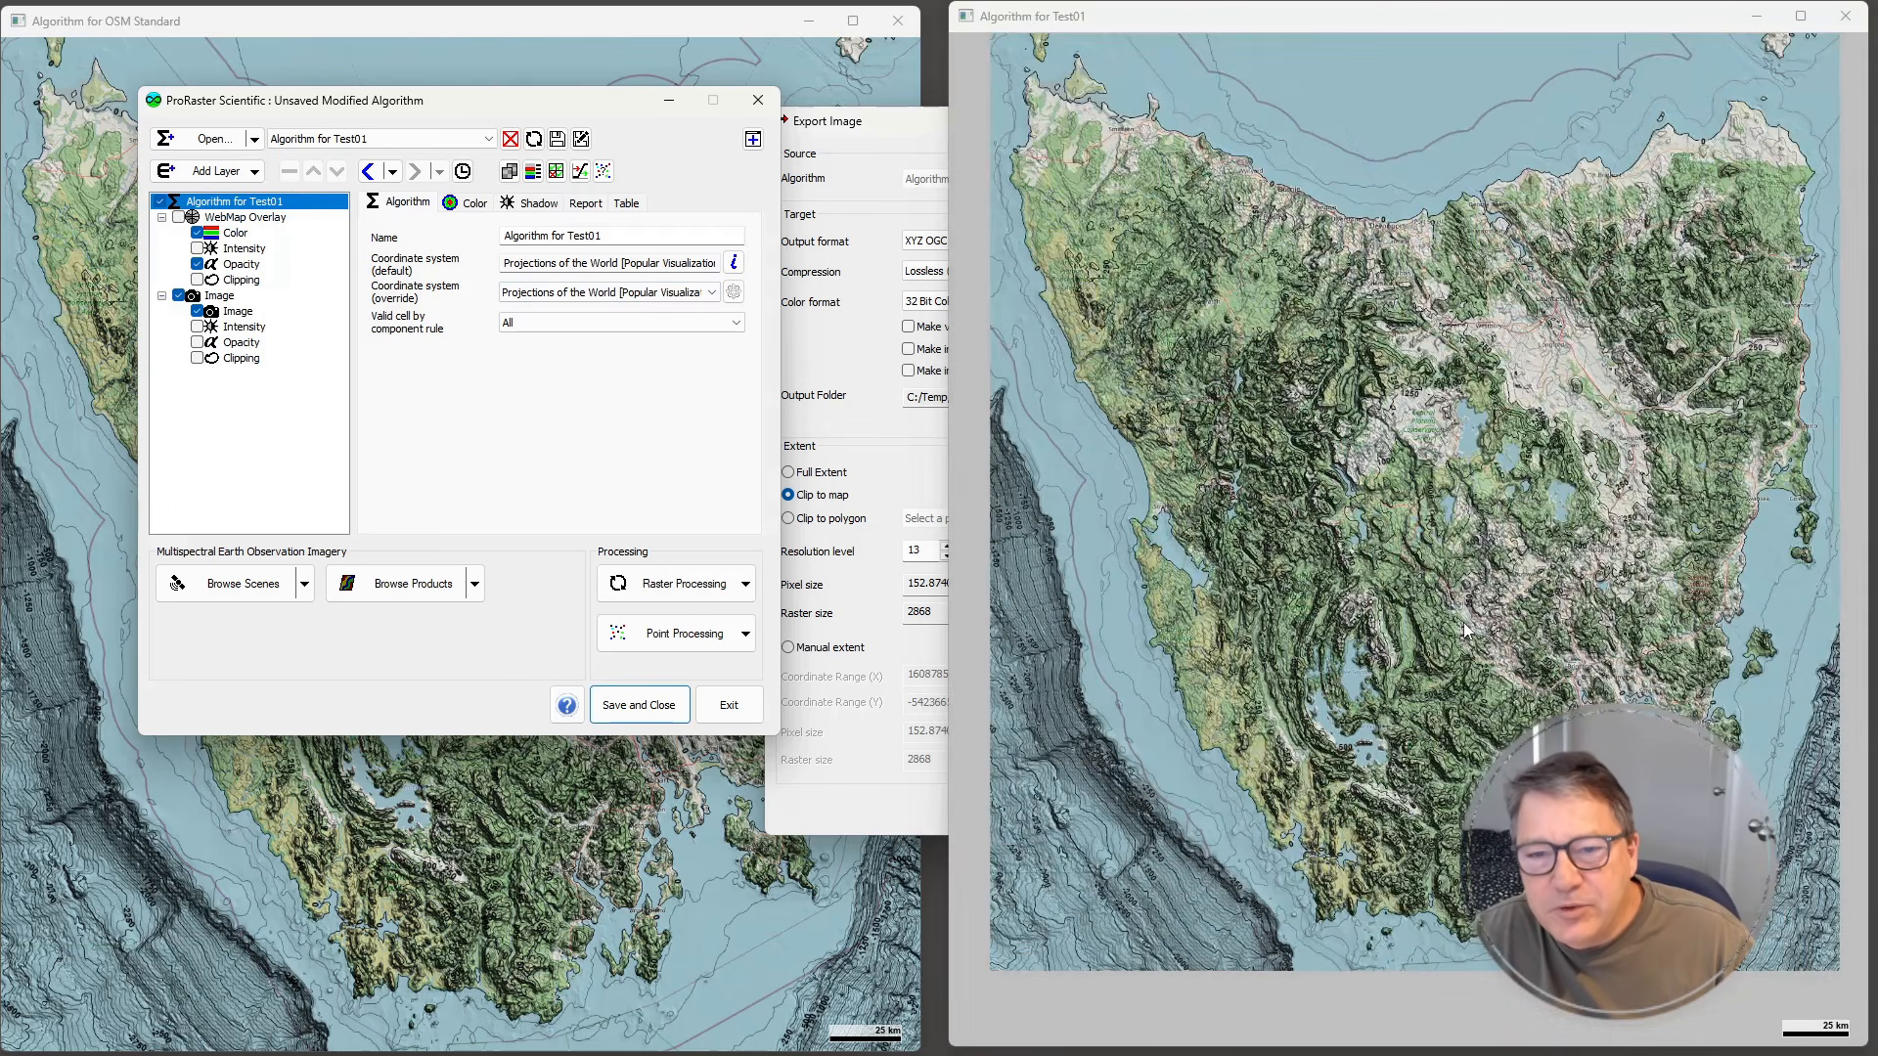
{"action": "scroll", "coordinate": [1195, 800], "scroll_direction": "up", "scroll_amount": 3}
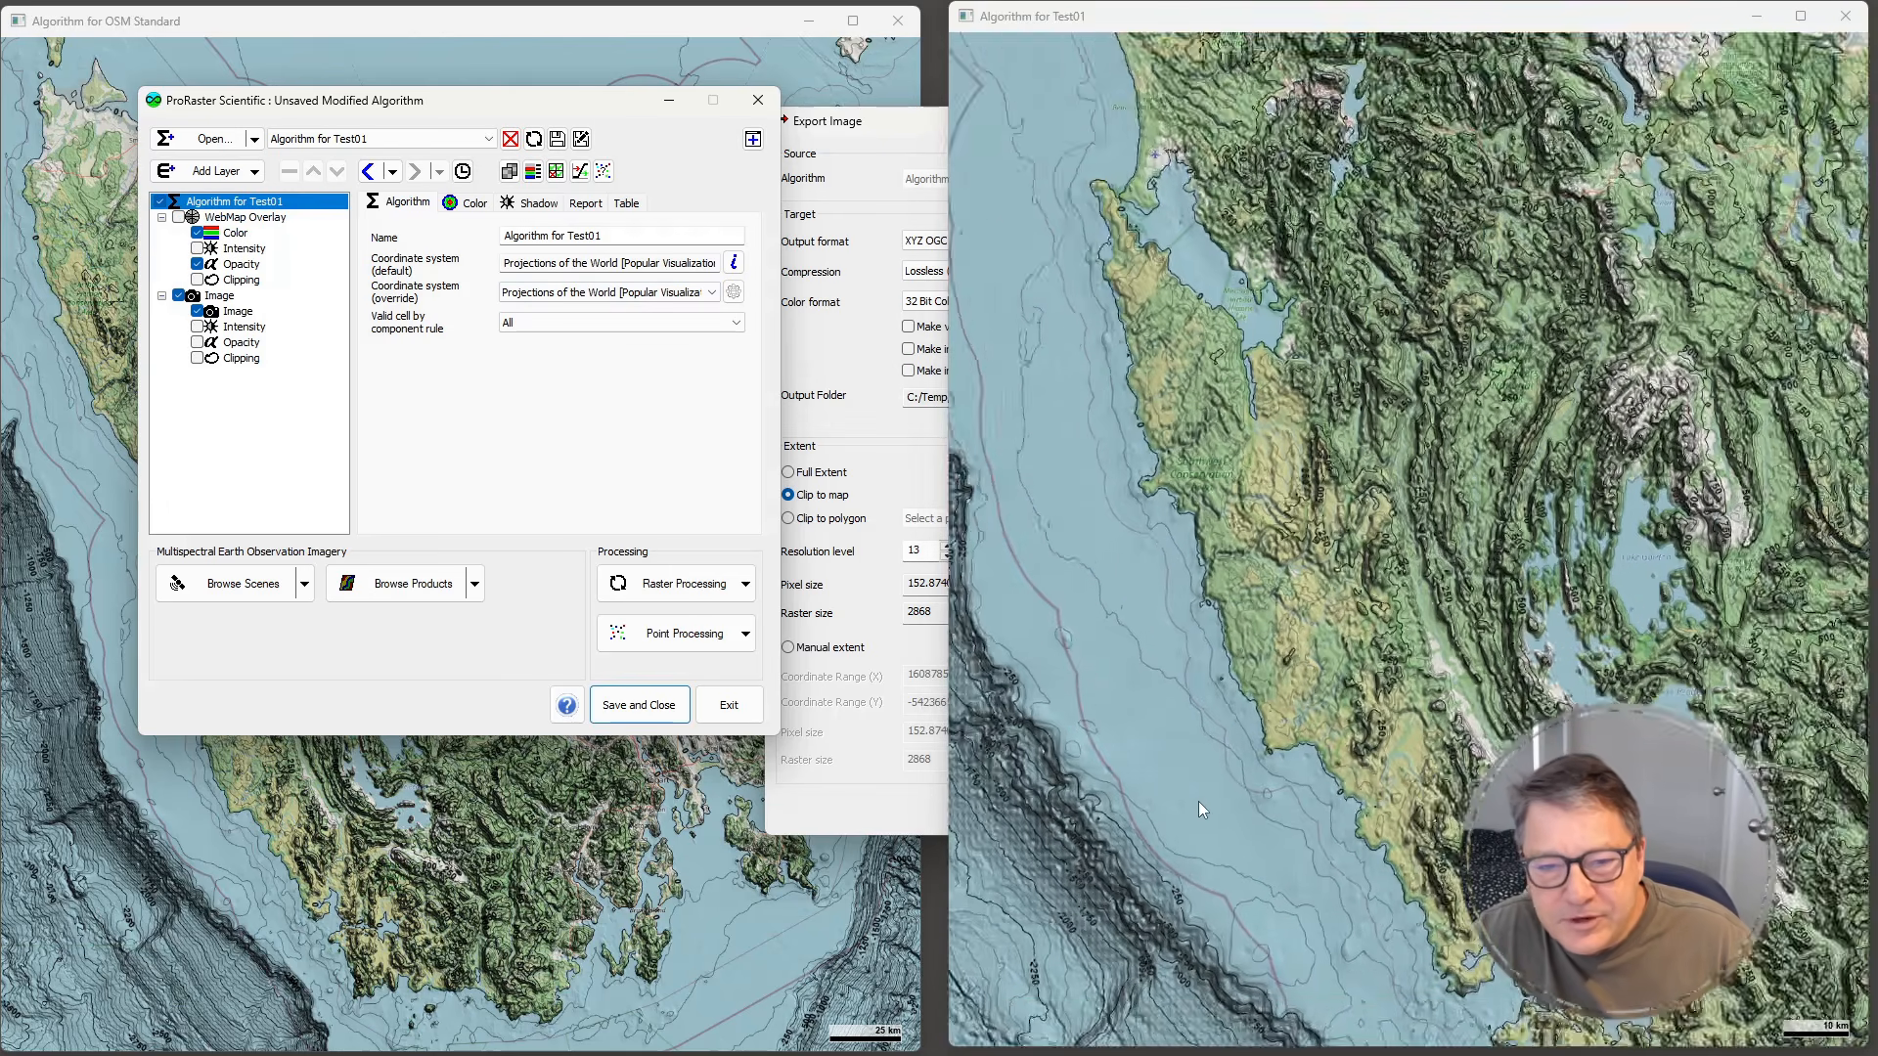
{"action": "scroll", "coordinate": [1230, 766], "scroll_direction": "up", "scroll_amount": 1}
{"action": "left_click_drag", "start_coordinate": [1237, 829], "coordinate": [1381, 530]}
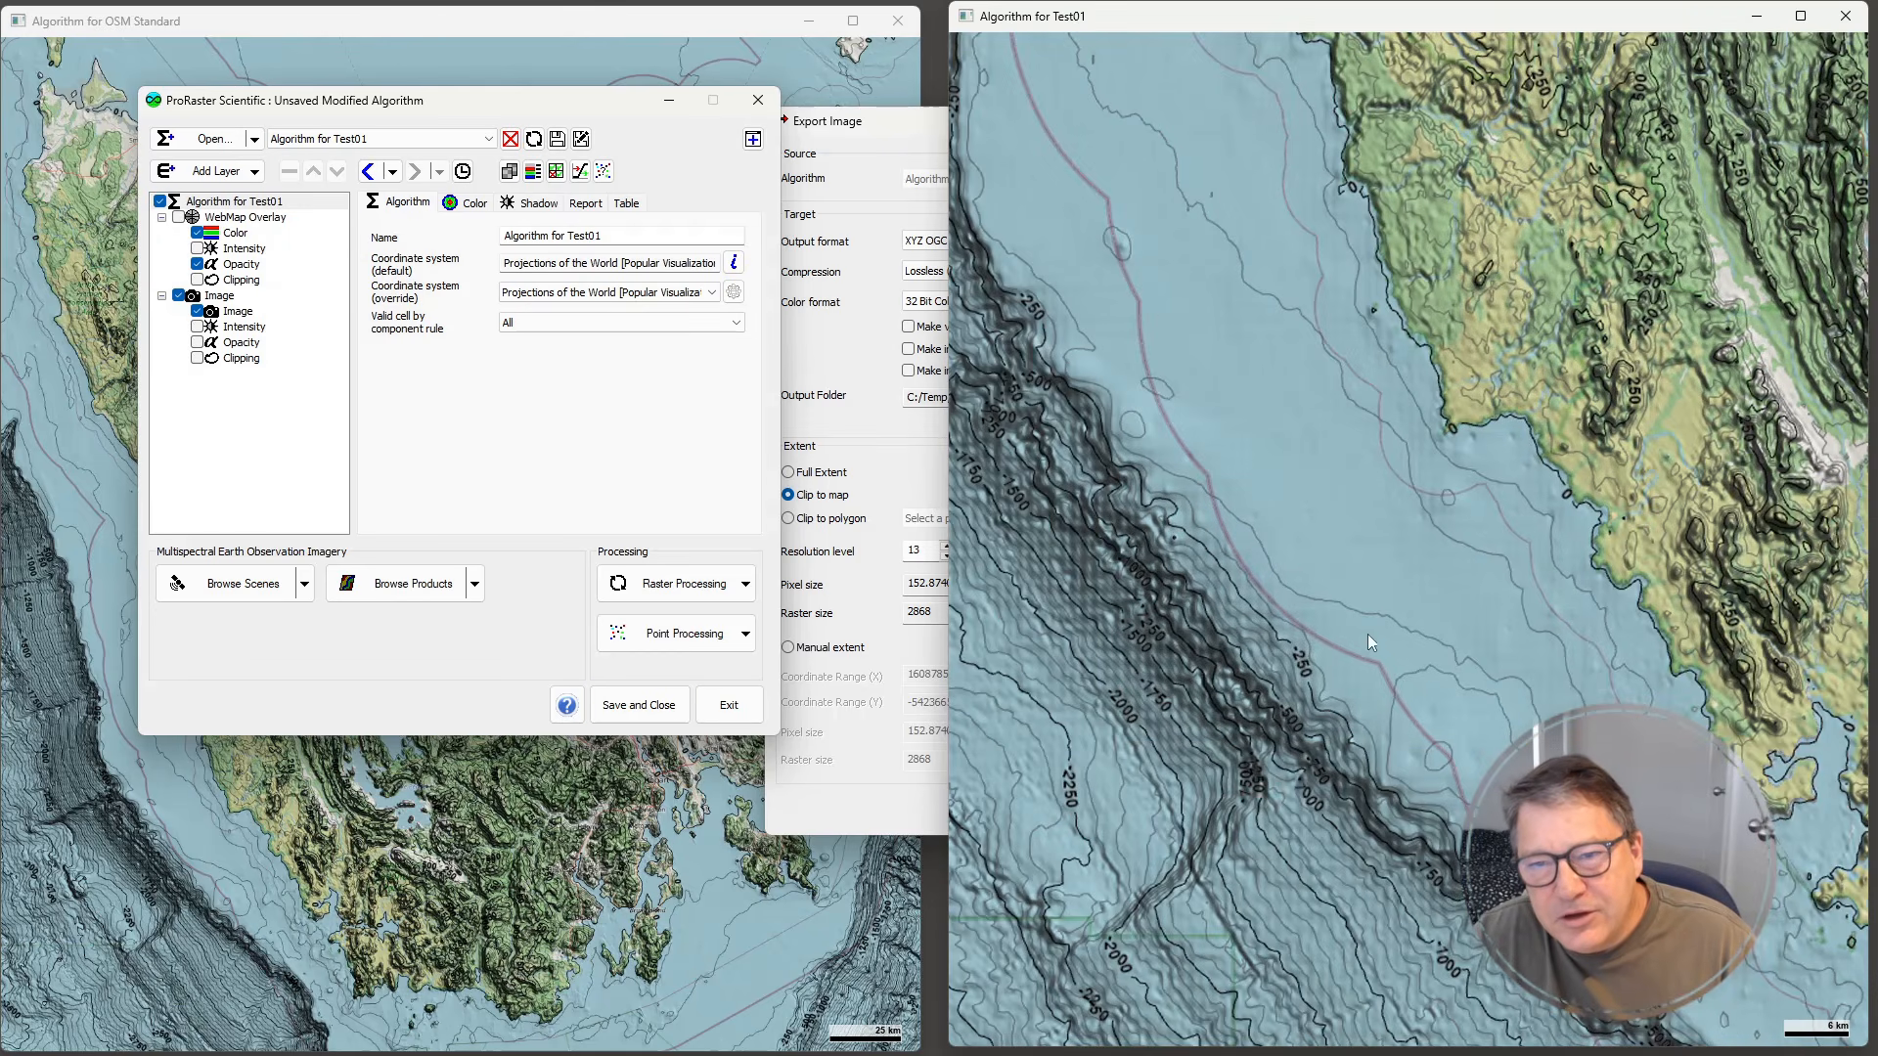
- Examine the Test01 tiles at progressively coarser zoom levels out to their full extent, and close their ProRaster window
{"action": "scroll", "coordinate": [1430, 584], "scroll_direction": "down", "scroll_amount": 2}
{"action": "scroll", "coordinate": [1428, 591], "scroll_direction": "down", "scroll_amount": 2}
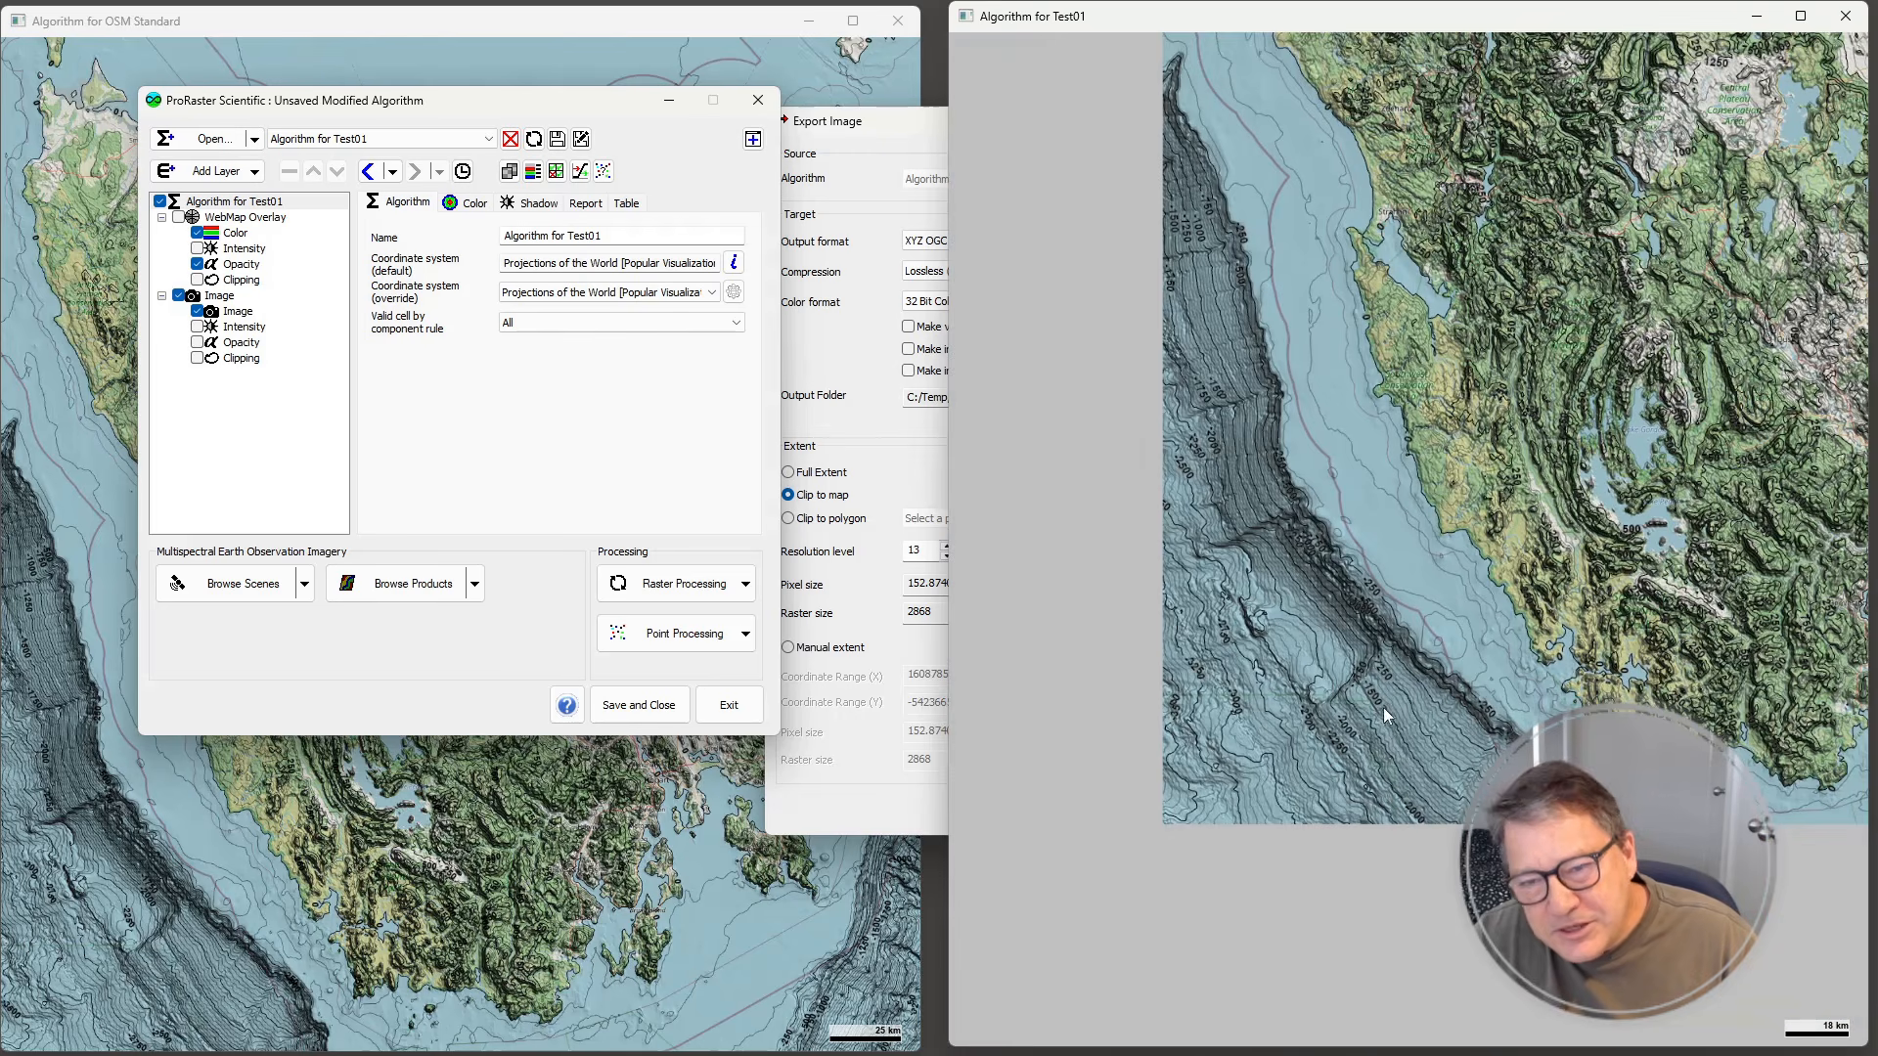
{"action": "scroll", "coordinate": [1365, 516], "scroll_direction": "down", "scroll_amount": 1}
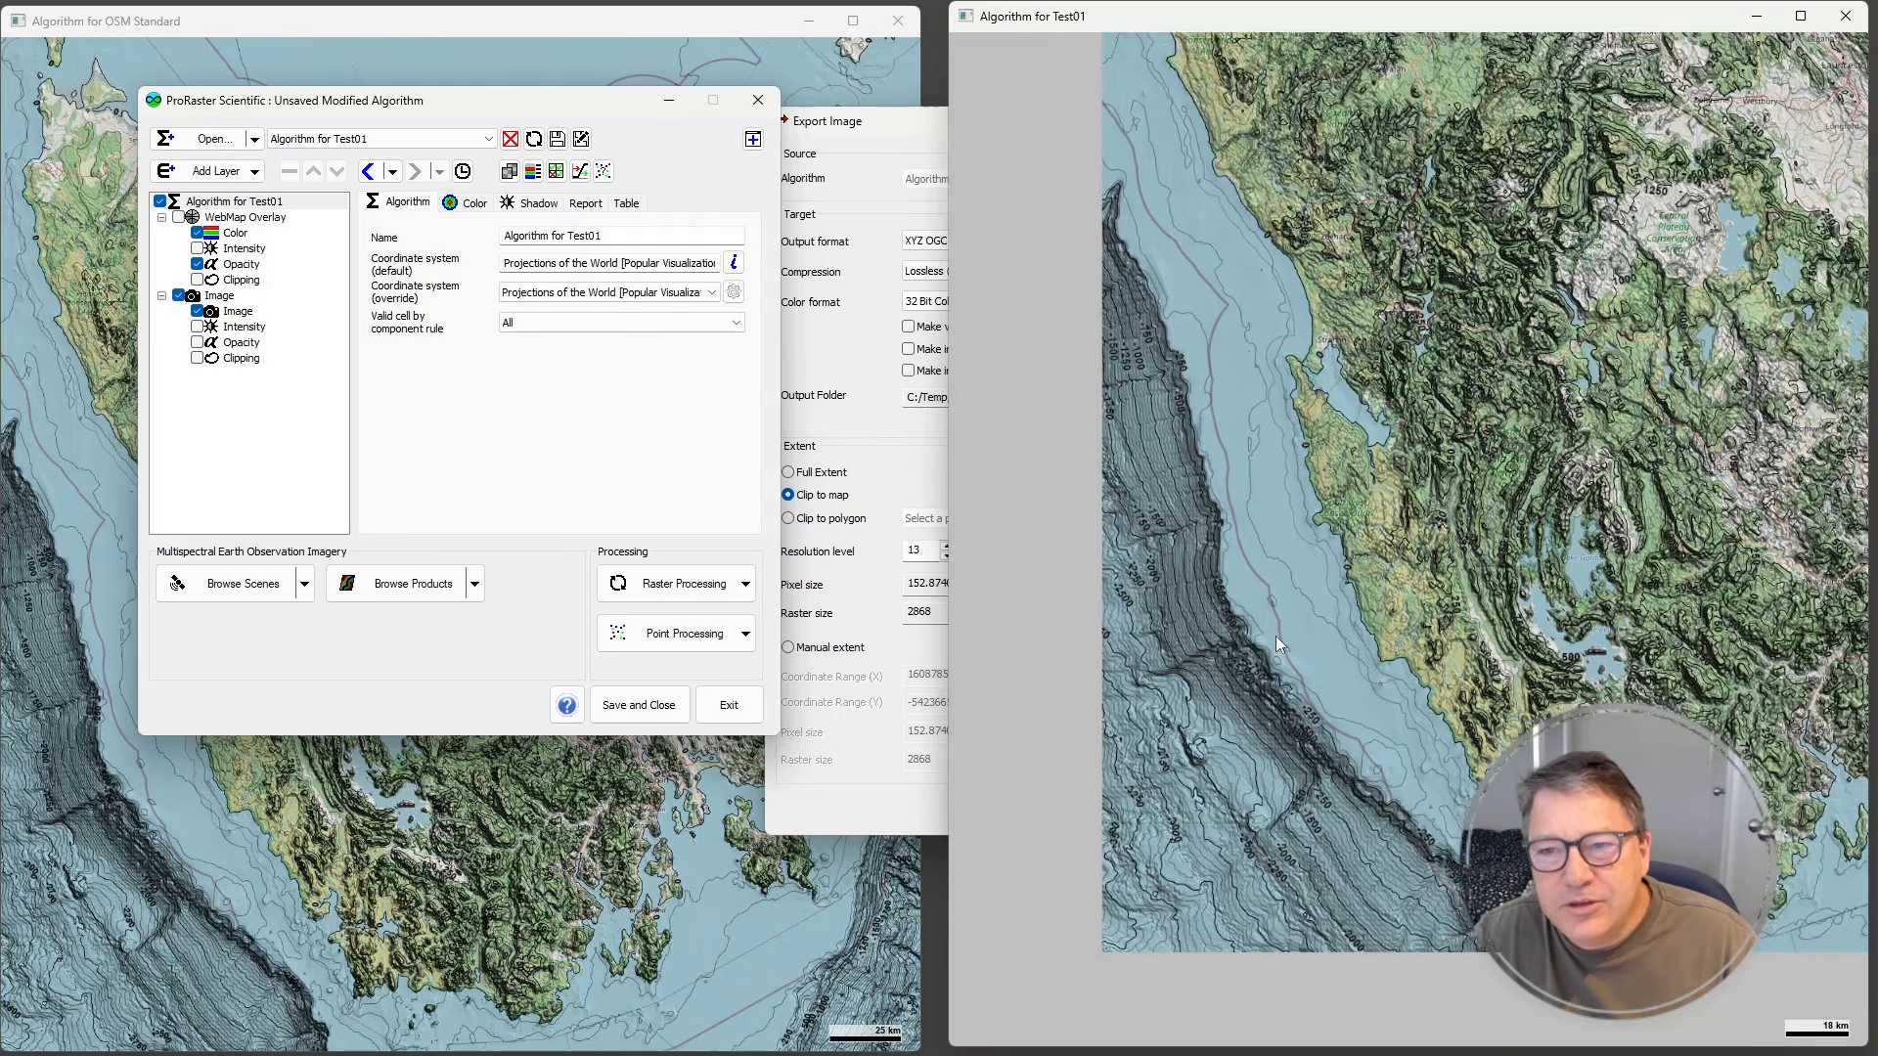
{"action": "scroll", "coordinate": [1340, 580], "scroll_direction": "down", "scroll_amount": 1}
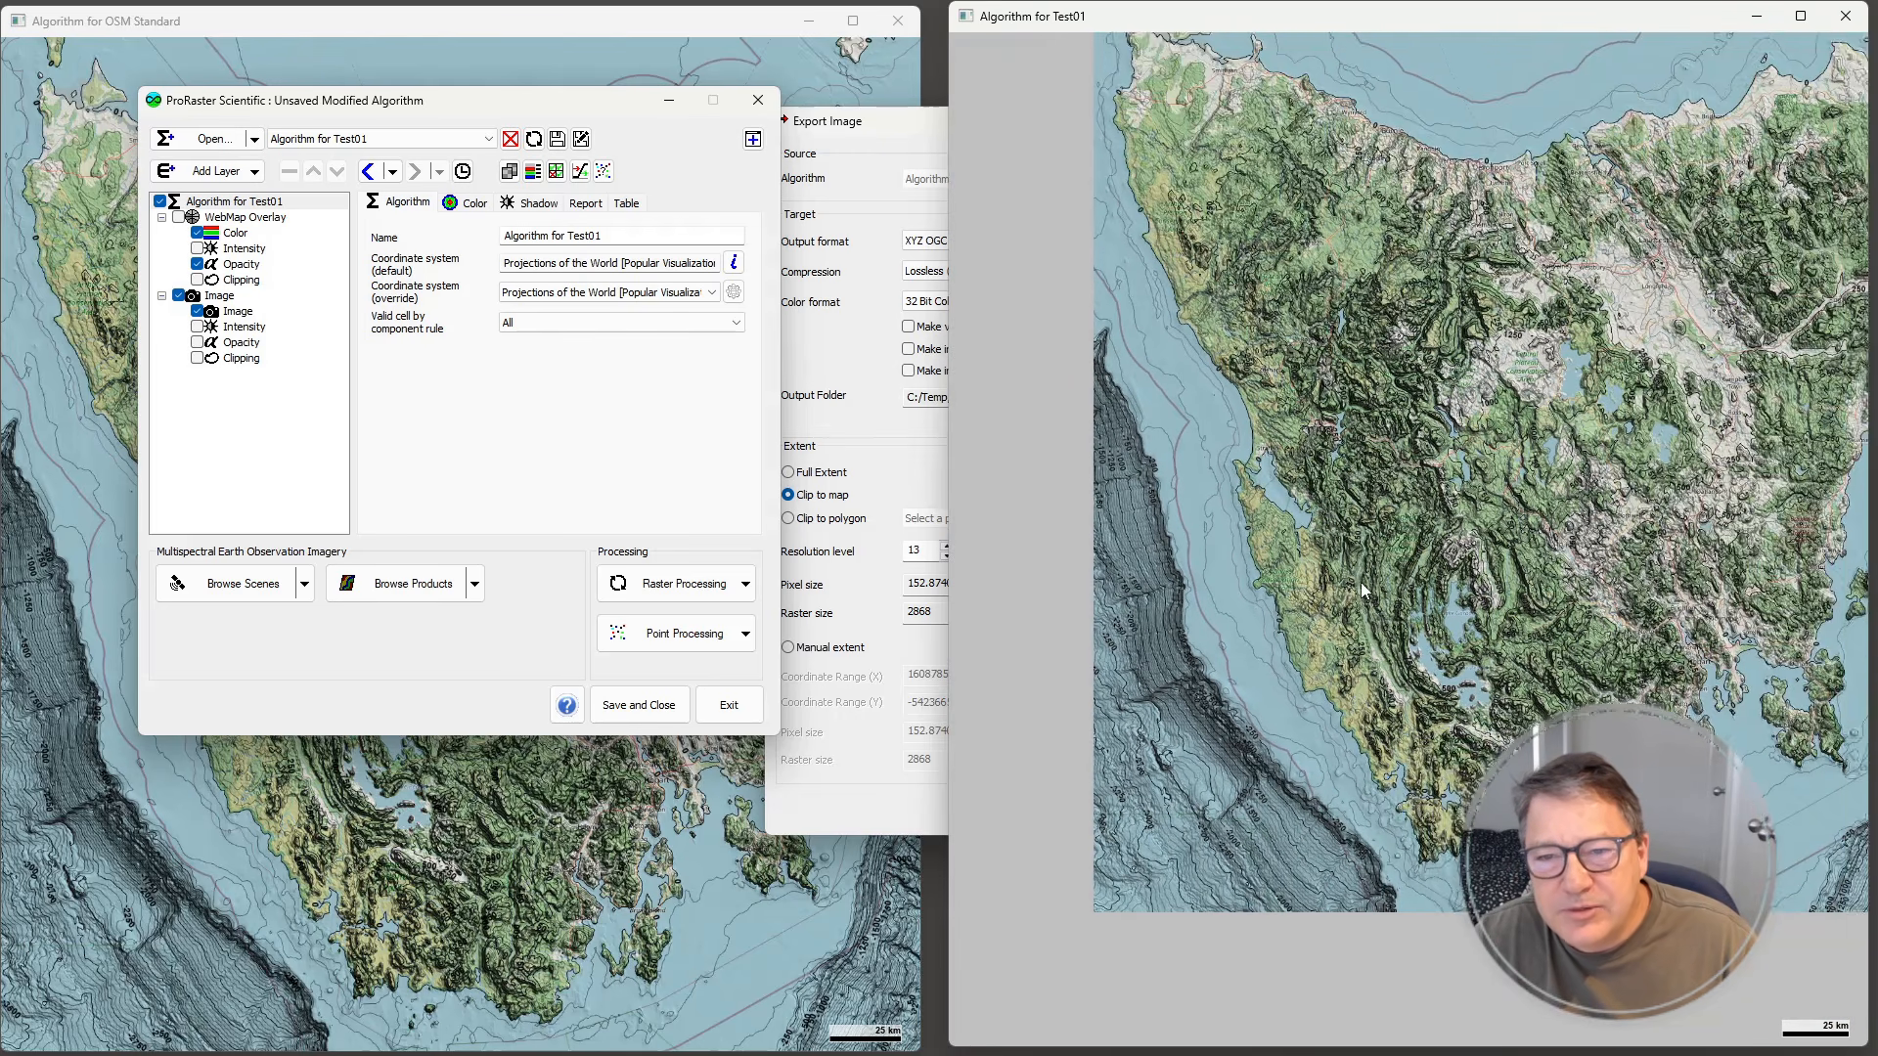
{"action": "scroll", "coordinate": [1335, 543], "scroll_direction": "down", "scroll_amount": 1}
{"action": "scroll", "coordinate": [1417, 530], "scroll_direction": "down", "scroll_amount": 1}
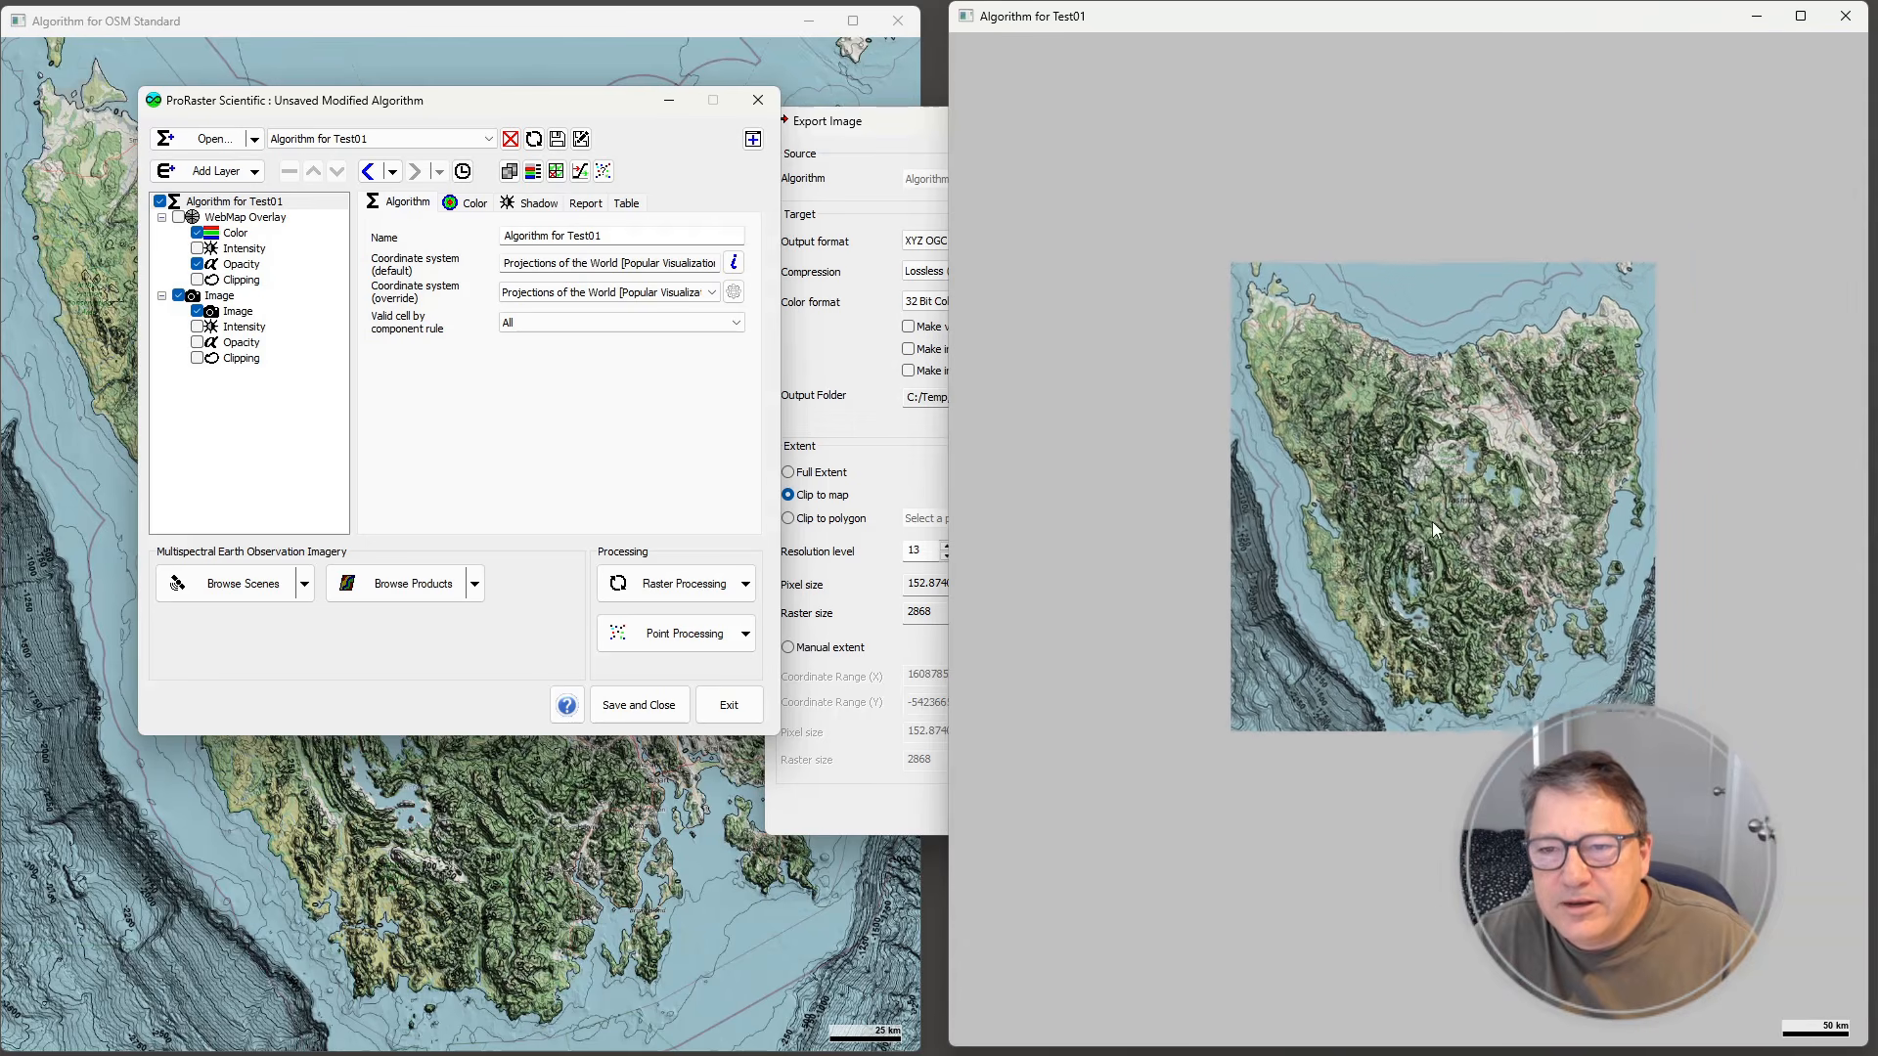
{"action": "left_click", "coordinate": [758, 100]}
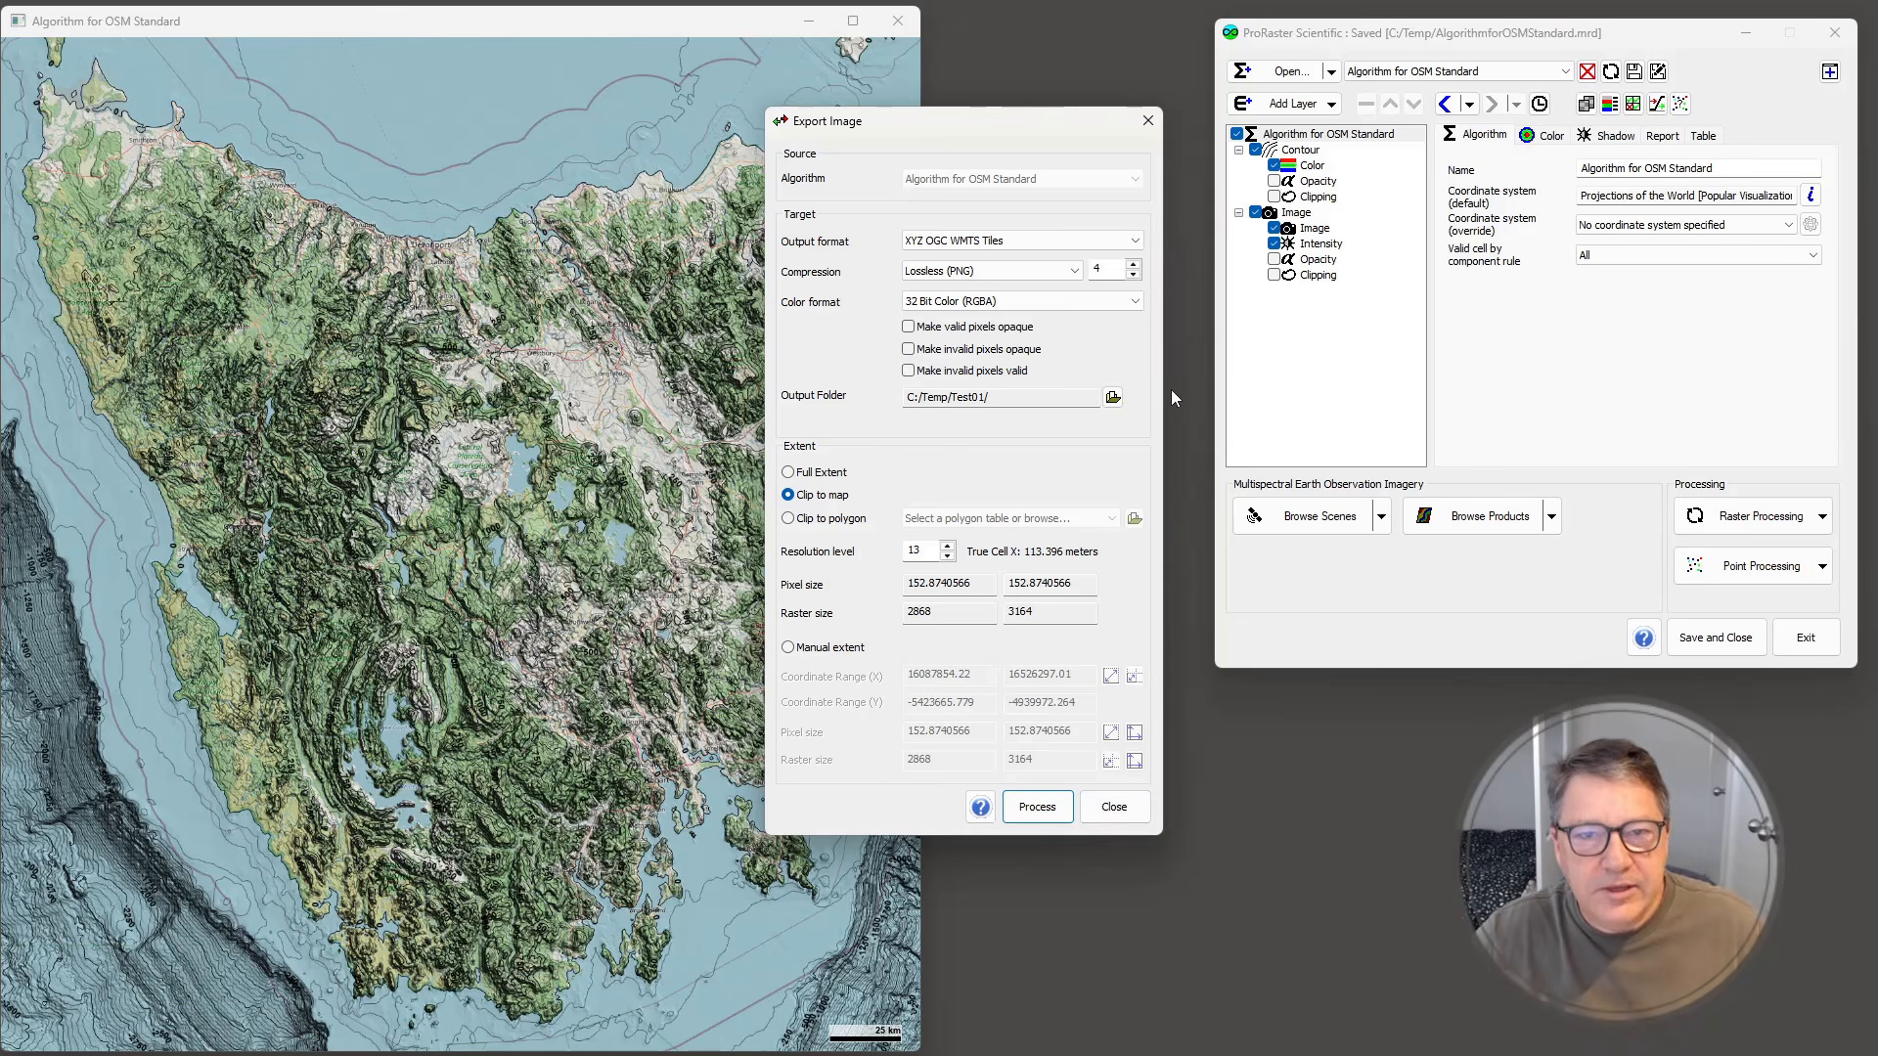
- Review the output format, compression and color format options available for the XYZ OGC WMTS Tiles export
{"action": "left_click", "coordinate": [995, 247]}
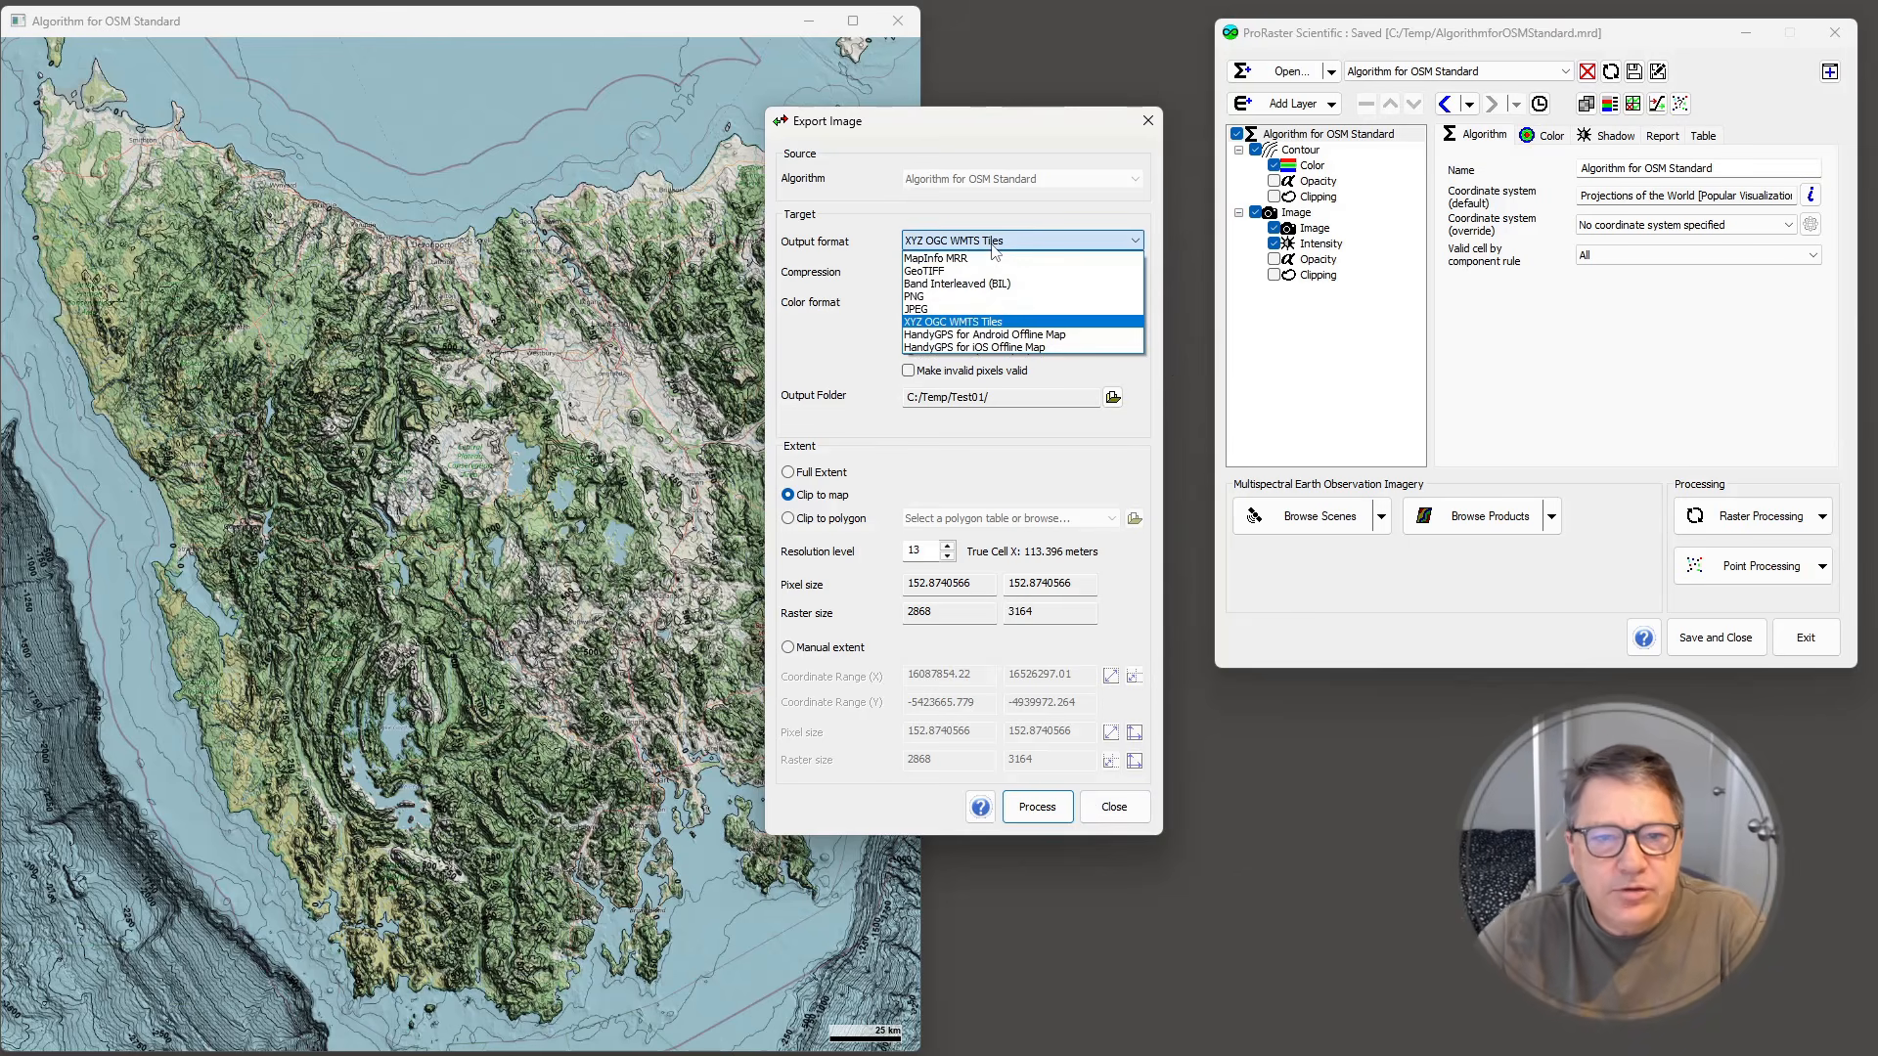
{"action": "left_click", "coordinate": [965, 322]}
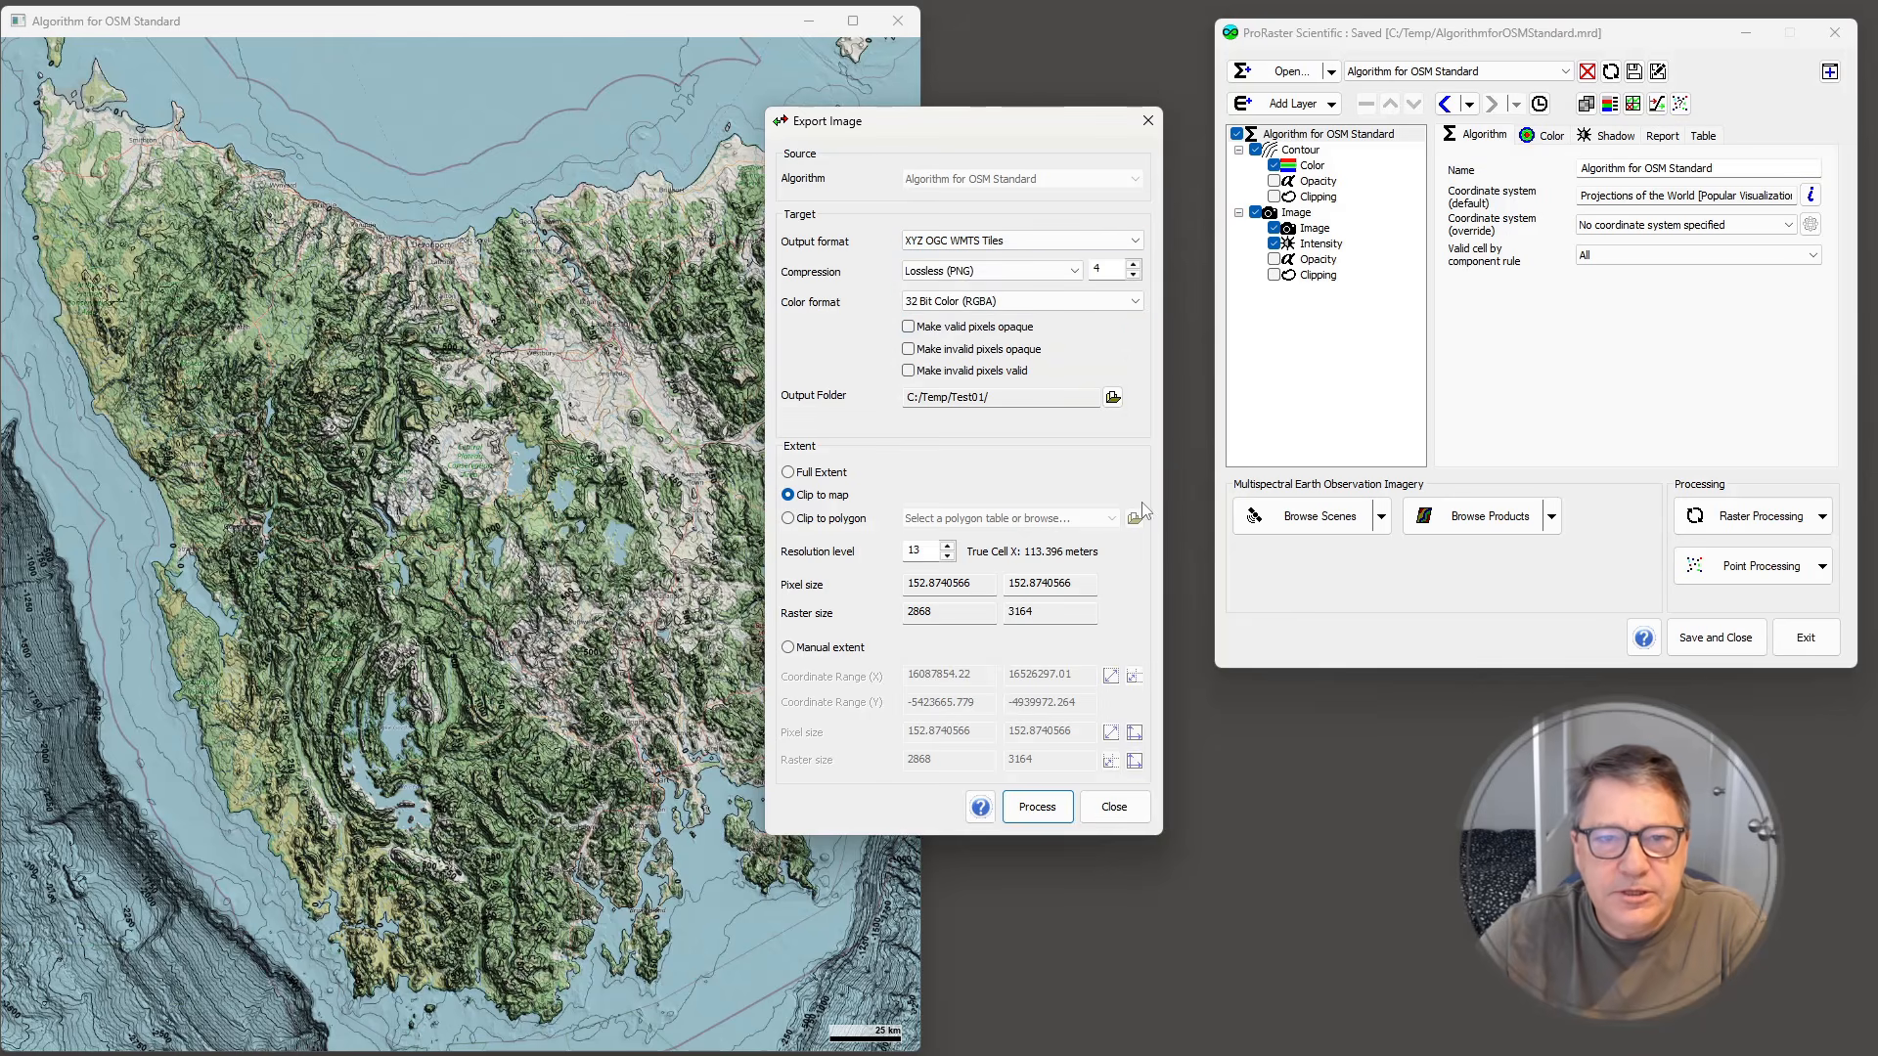
{"action": "left_click", "coordinate": [1073, 280]}
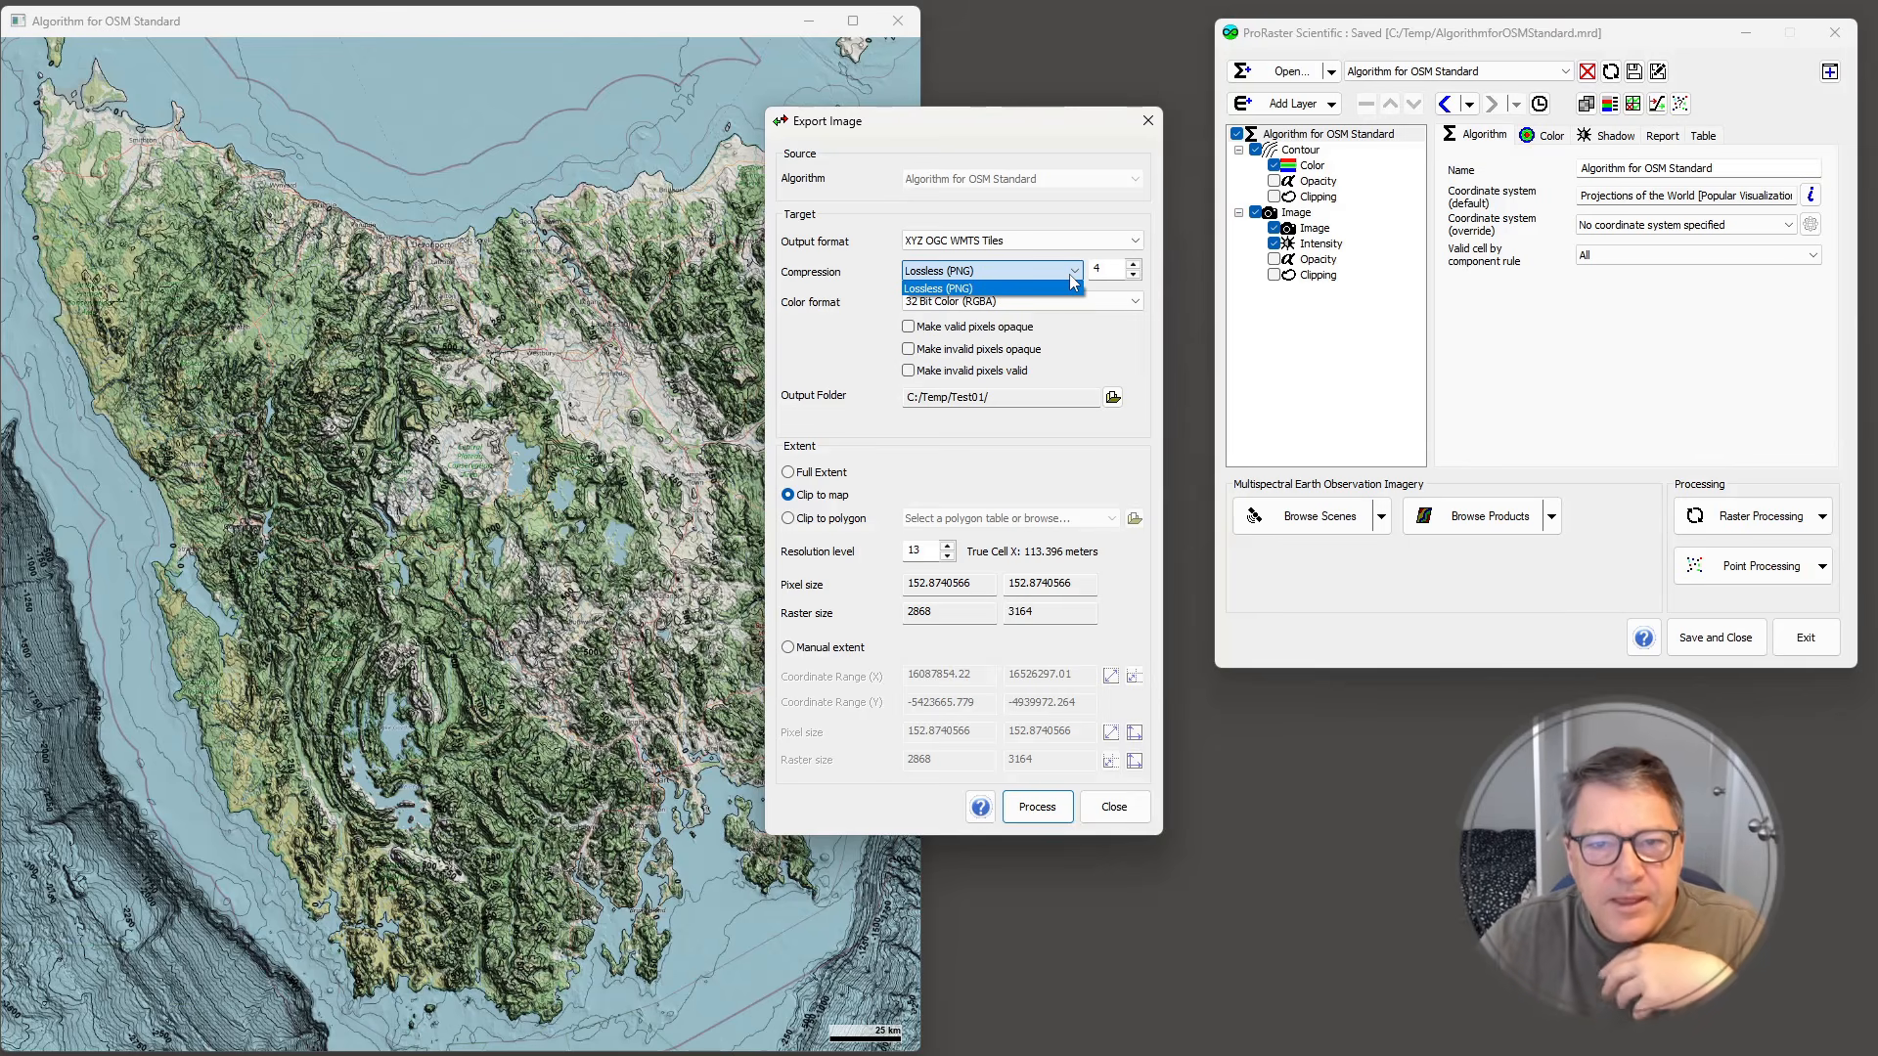
{"action": "left_click", "coordinate": [1053, 274]}
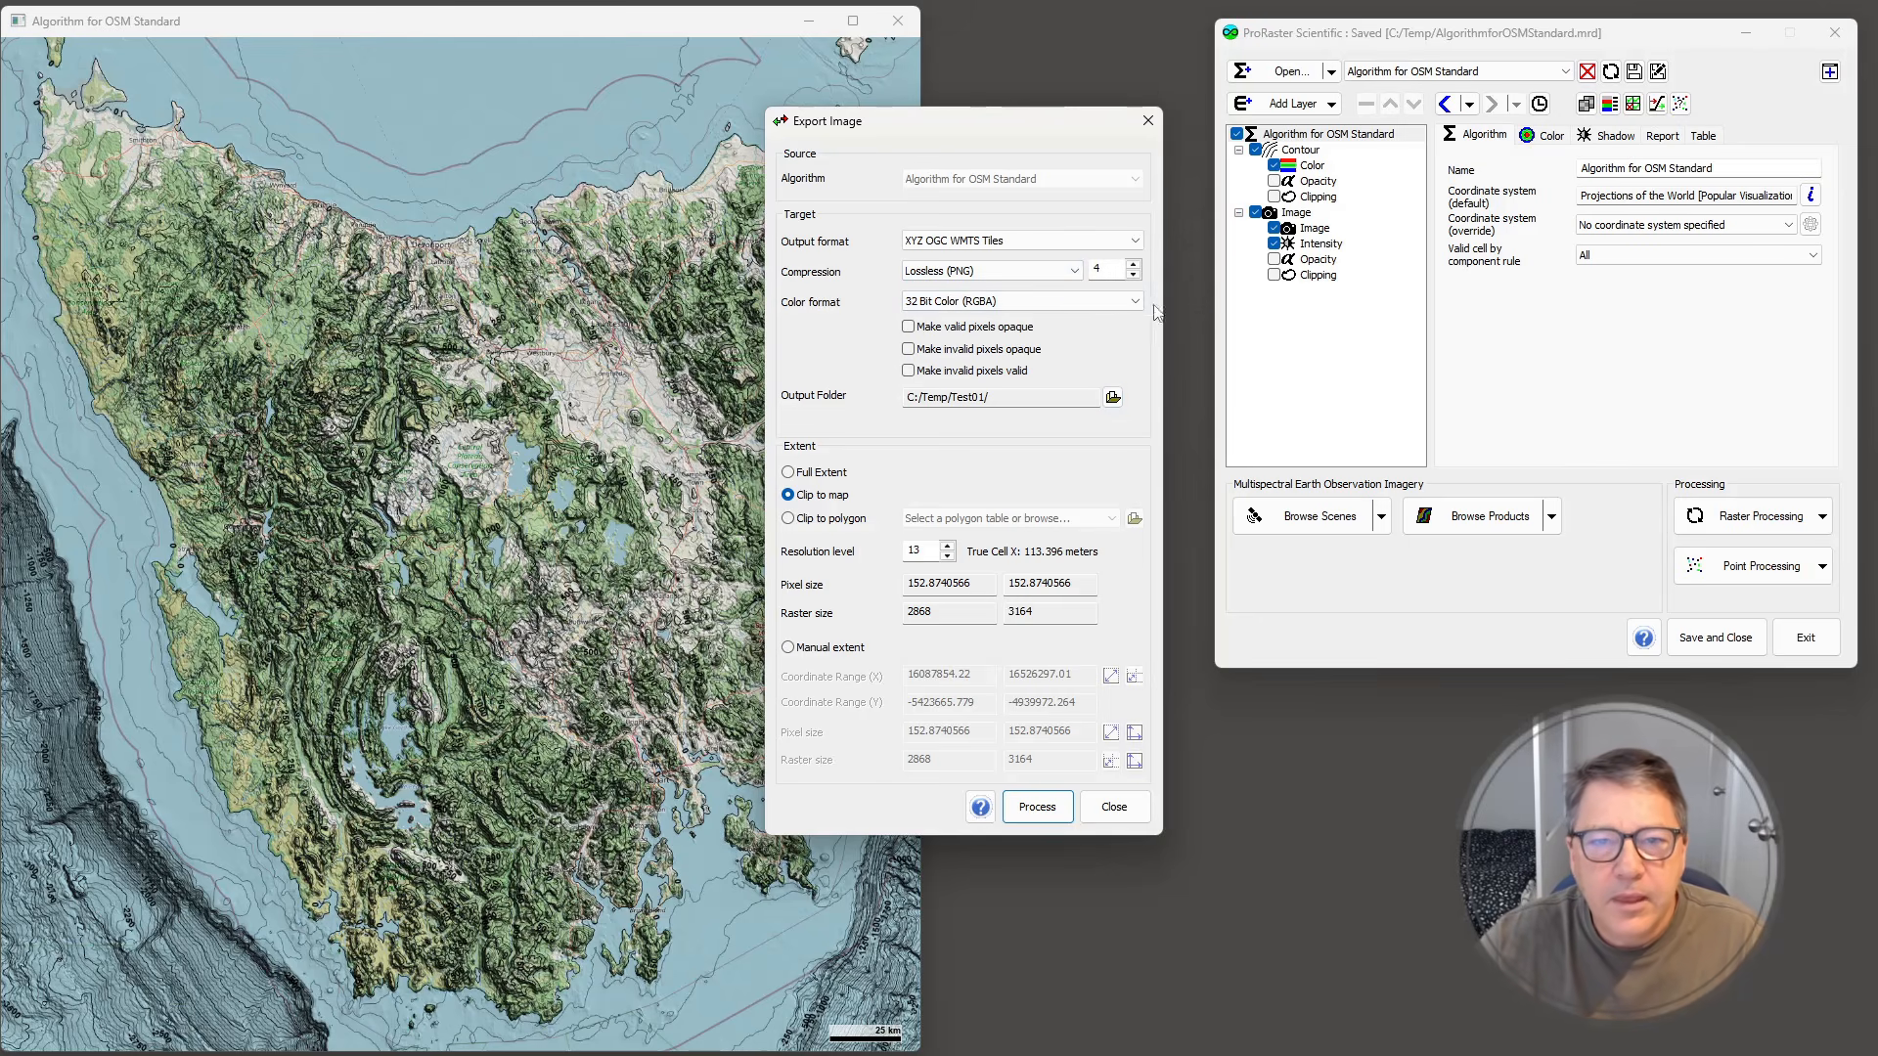
{"action": "left_click", "coordinate": [1137, 301]}
{"action": "left_click", "coordinate": [1133, 334]}
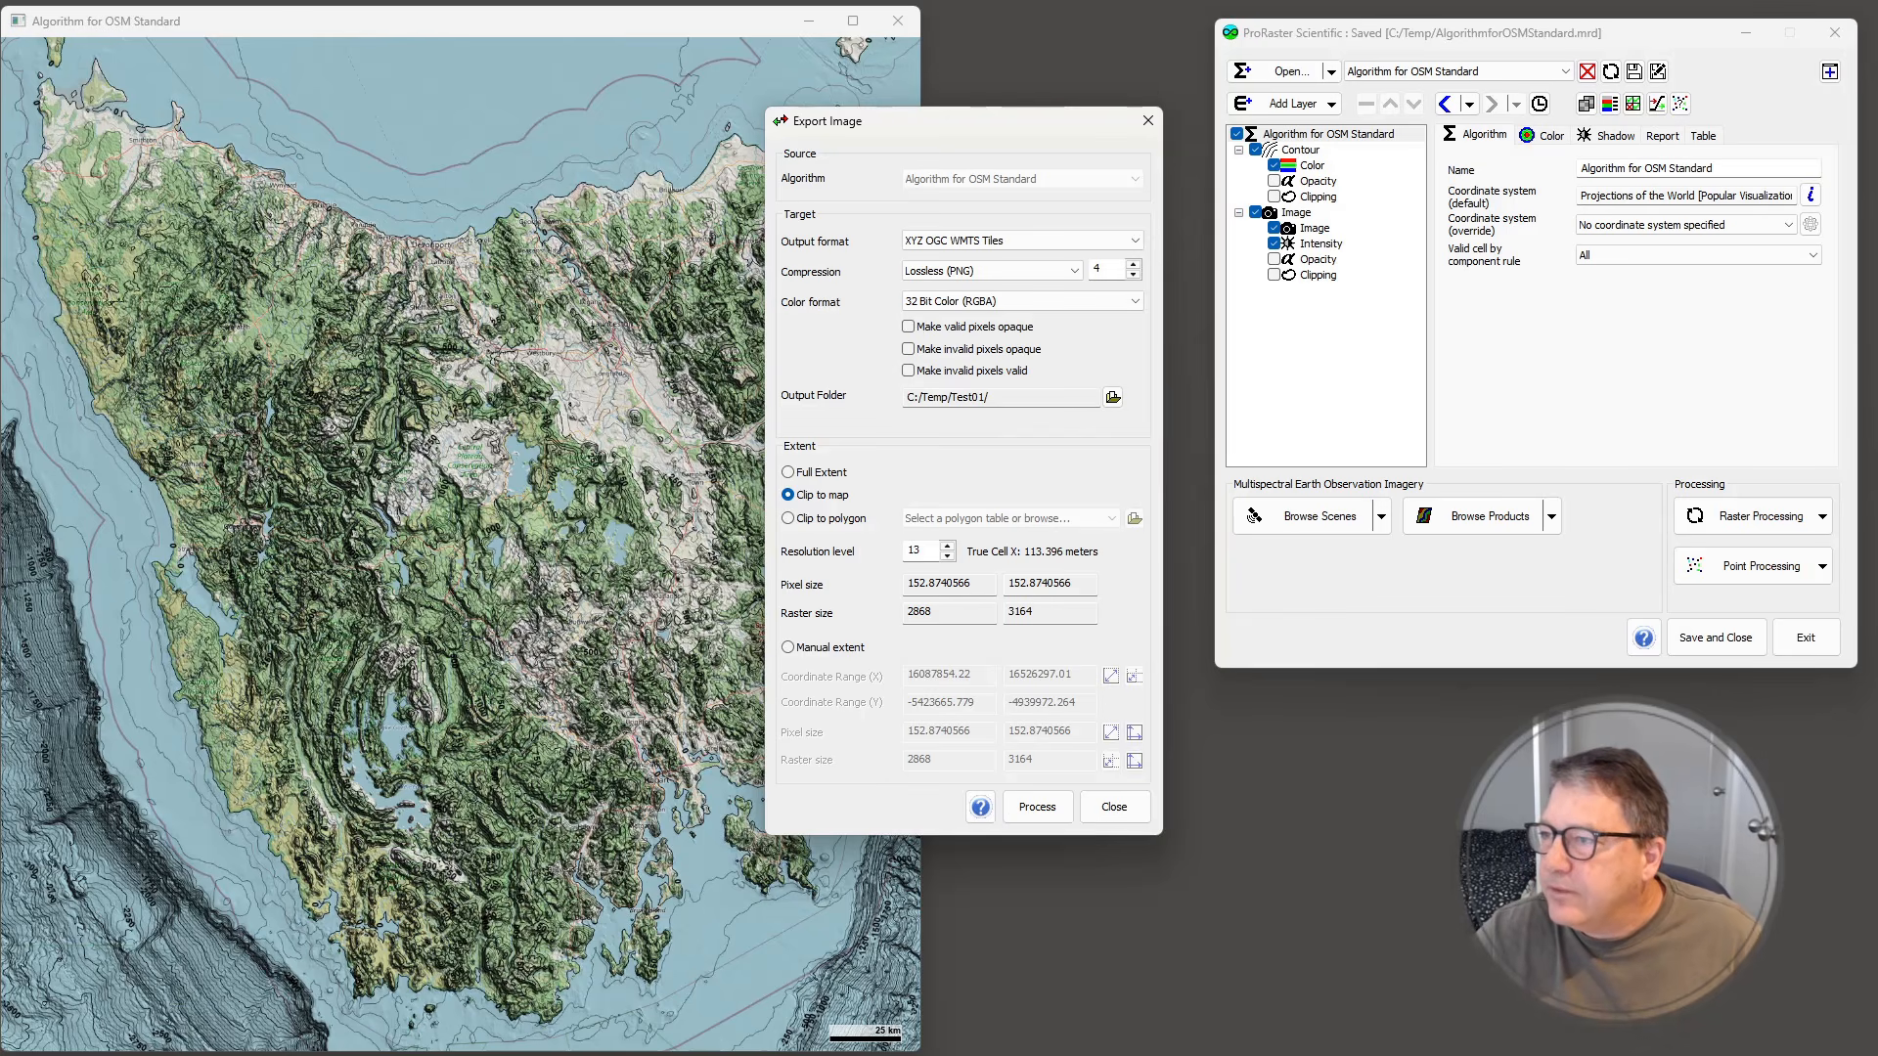
- Switch to the File Explorer window showing C:/Temp/Test01 and look over the zoom level folders 6 to 10
{"action": "left_click_drag", "start_coordinate": [1877, 264], "coordinate": [834, 51]}
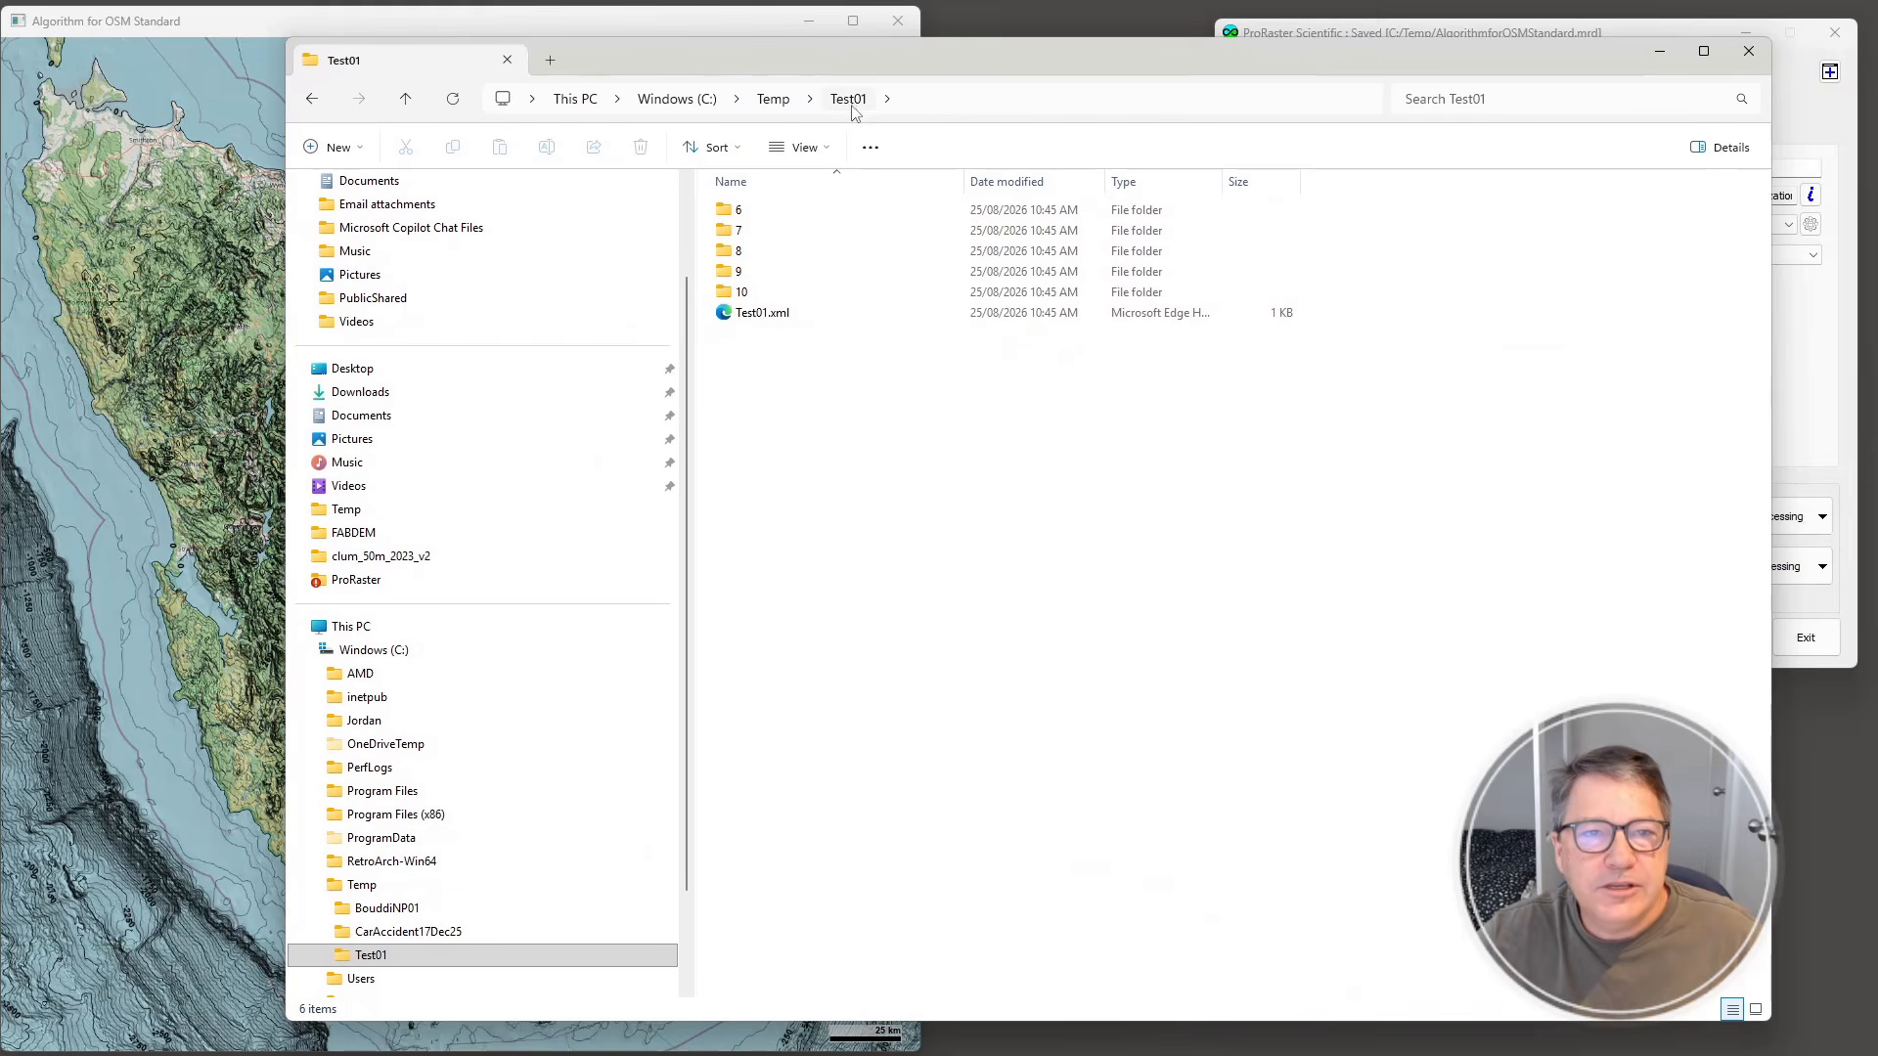
{"action": "left_click", "coordinate": [780, 213]}
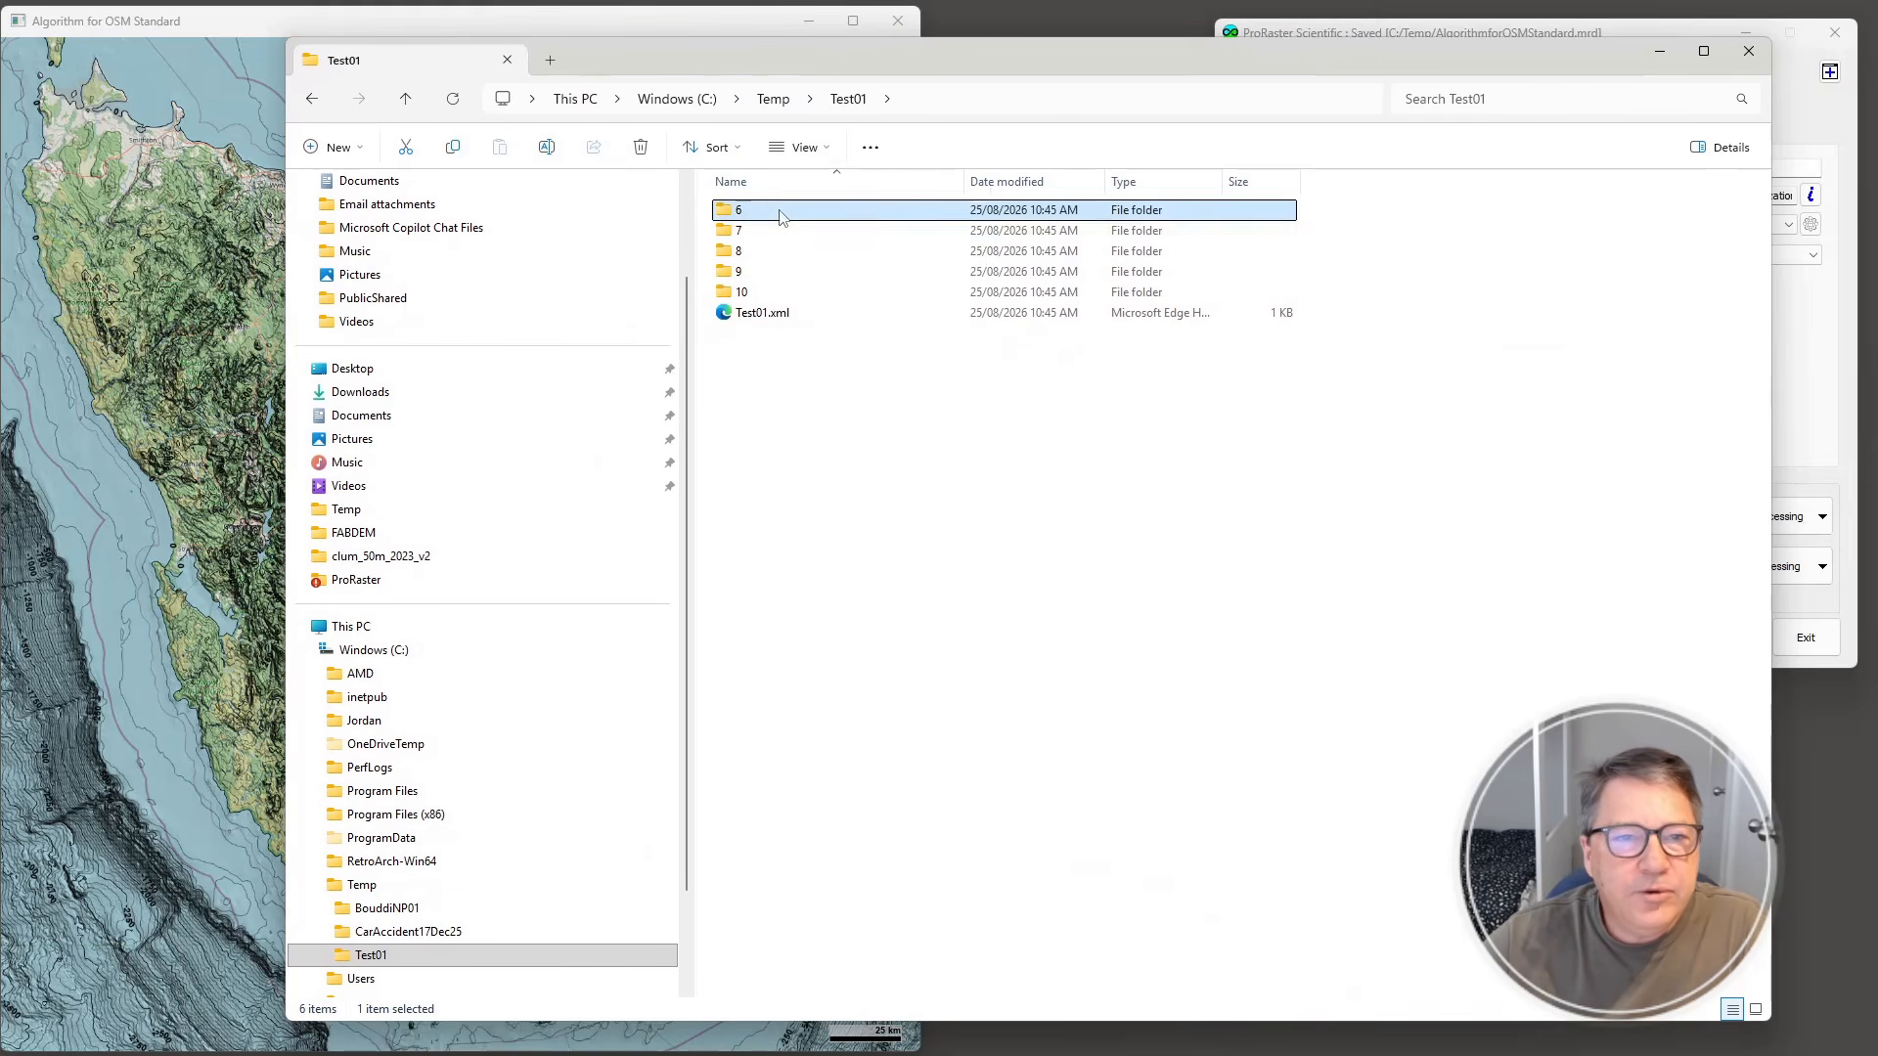
{"action": "left_click", "coordinate": [767, 233]}
{"action": "left_click", "coordinate": [762, 253]}
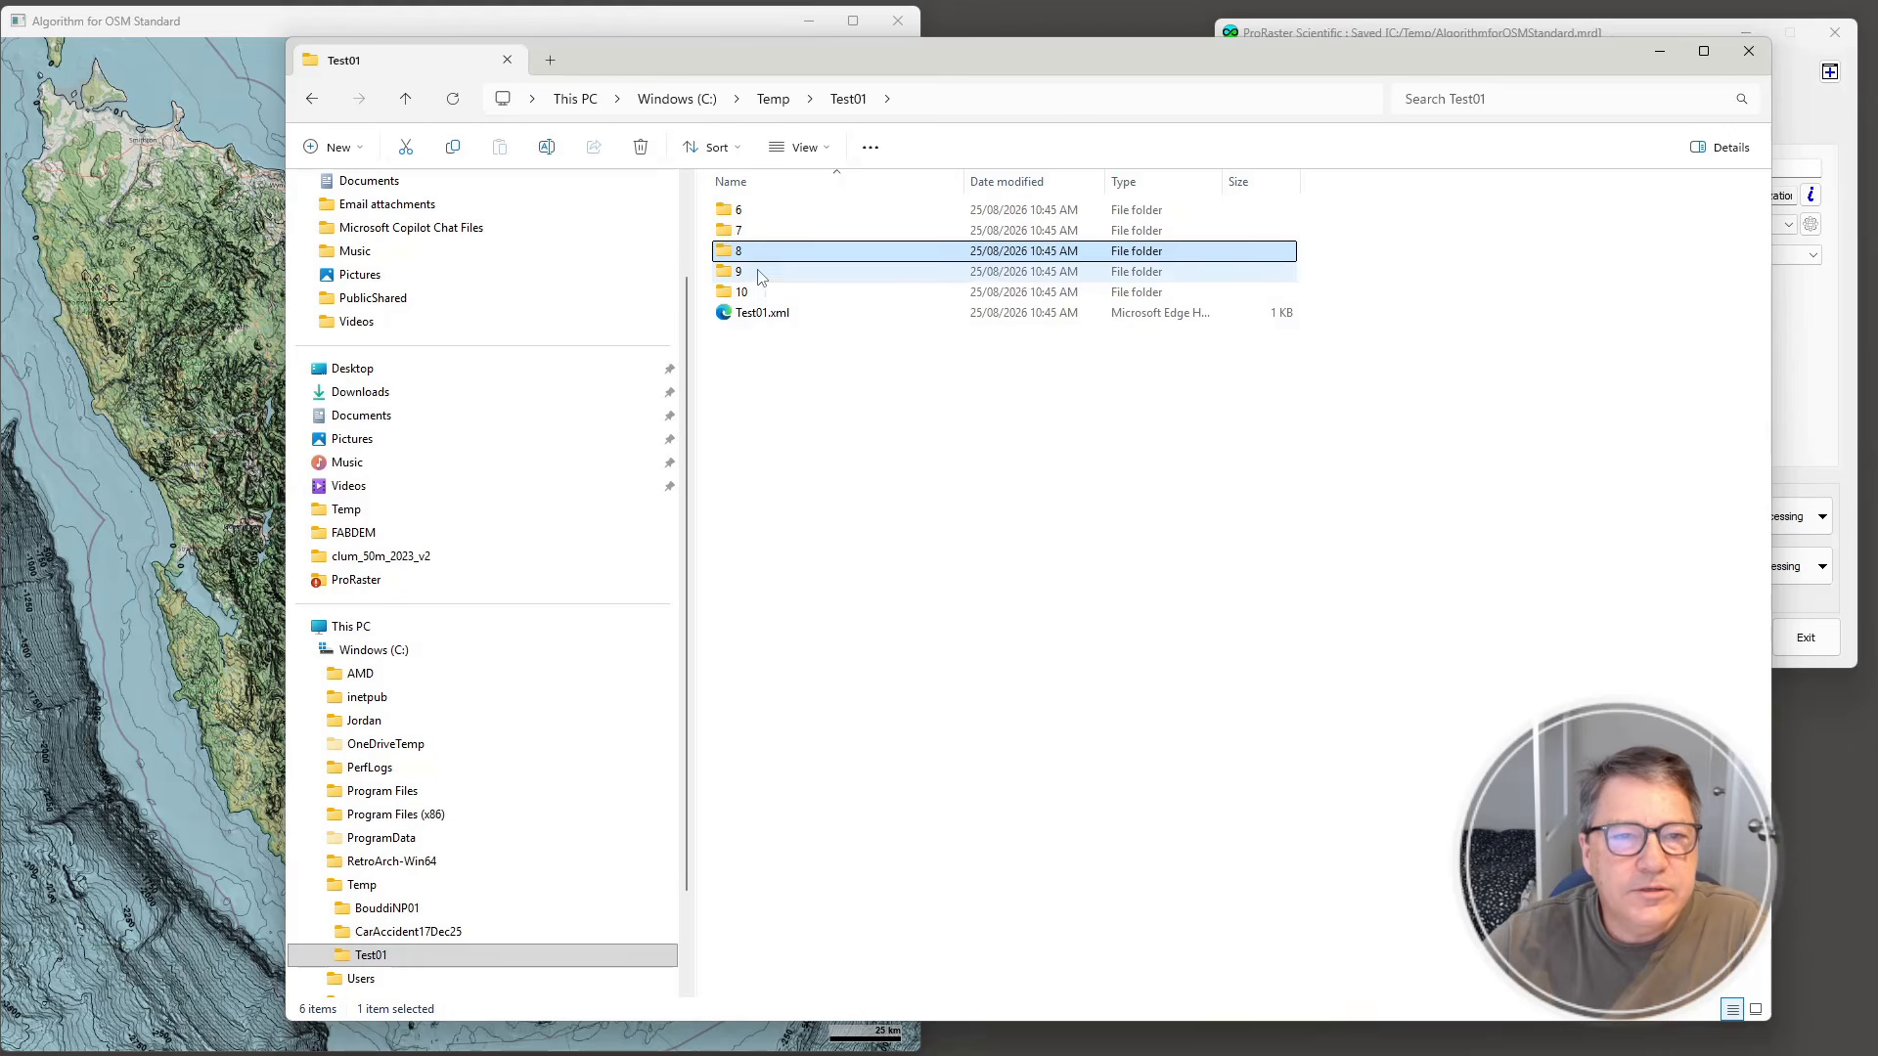
{"action": "left_click", "coordinate": [765, 274]}
{"action": "left_click", "coordinate": [769, 294]}
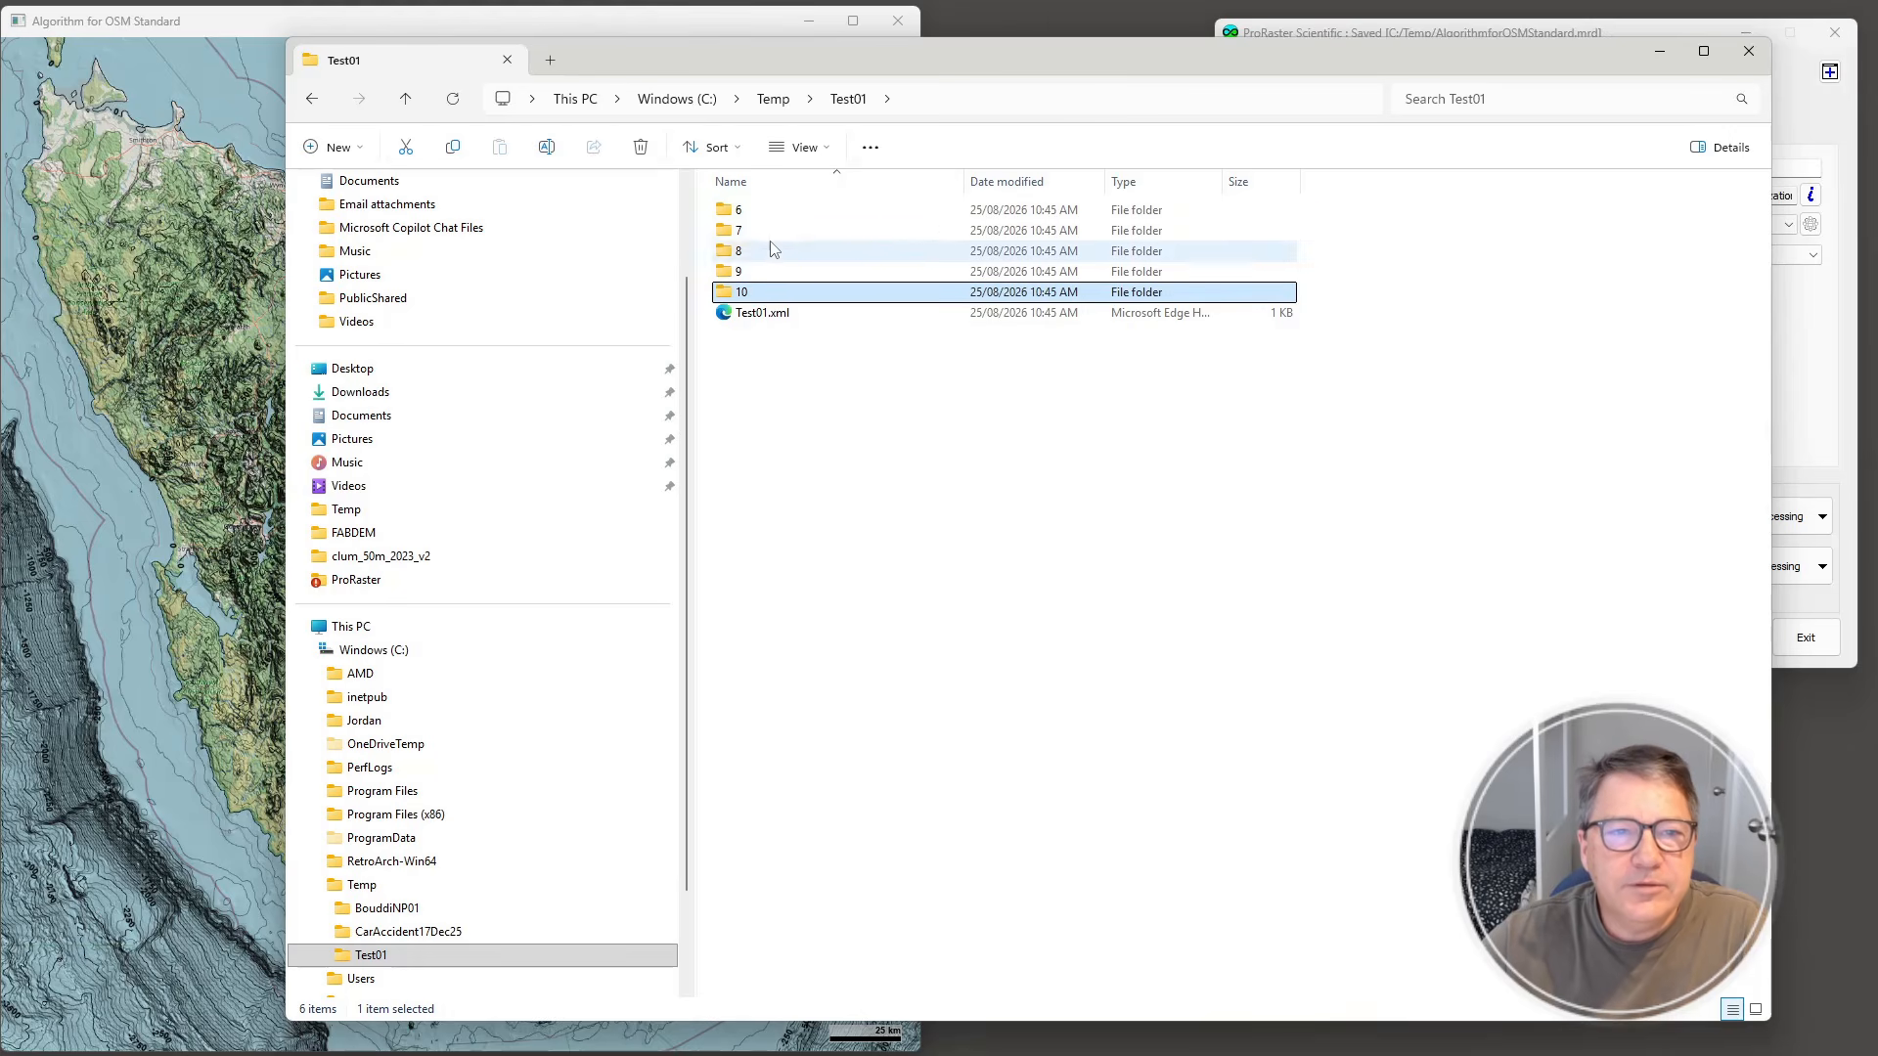
{"action": "left_click", "coordinate": [761, 218]}
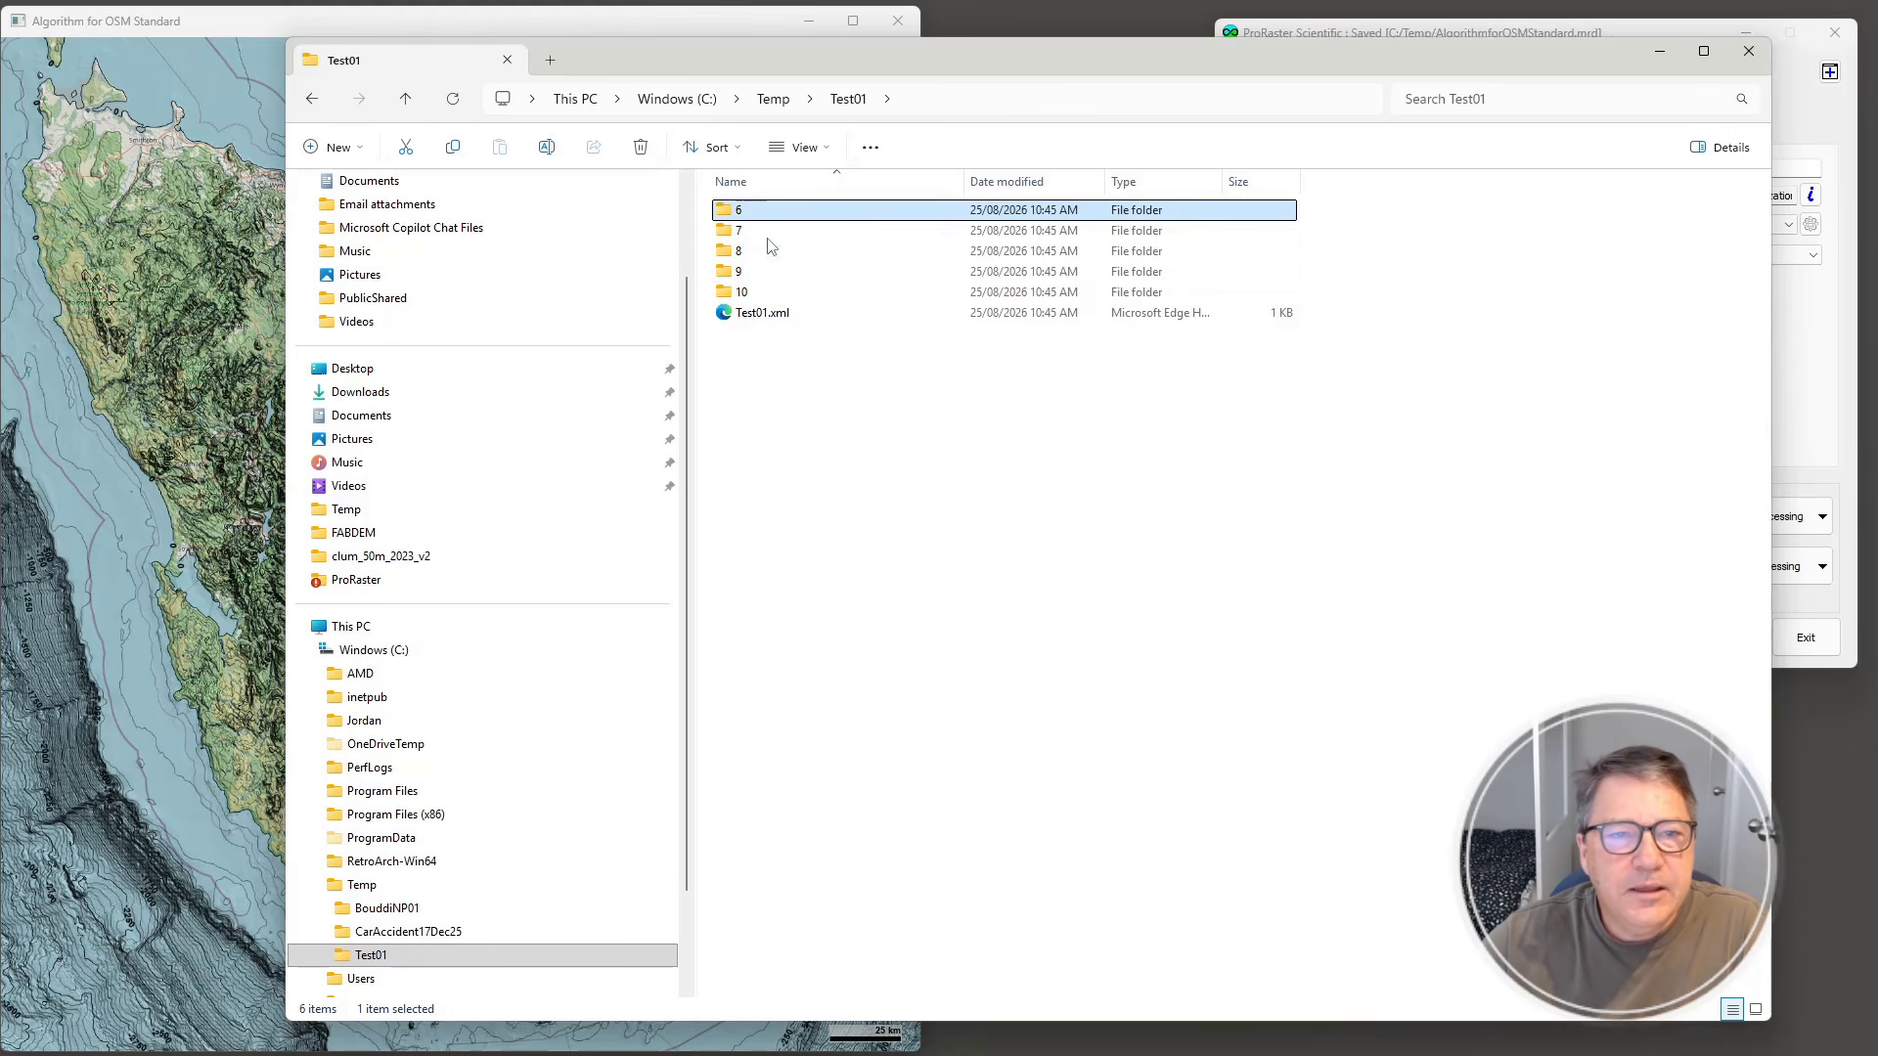
- Inspect the PNG tiles in subfolders 231 and 232 of folder 8, and select Test01.xml in the Test01 root folder
{"action": "double_click", "coordinate": [779, 253]}
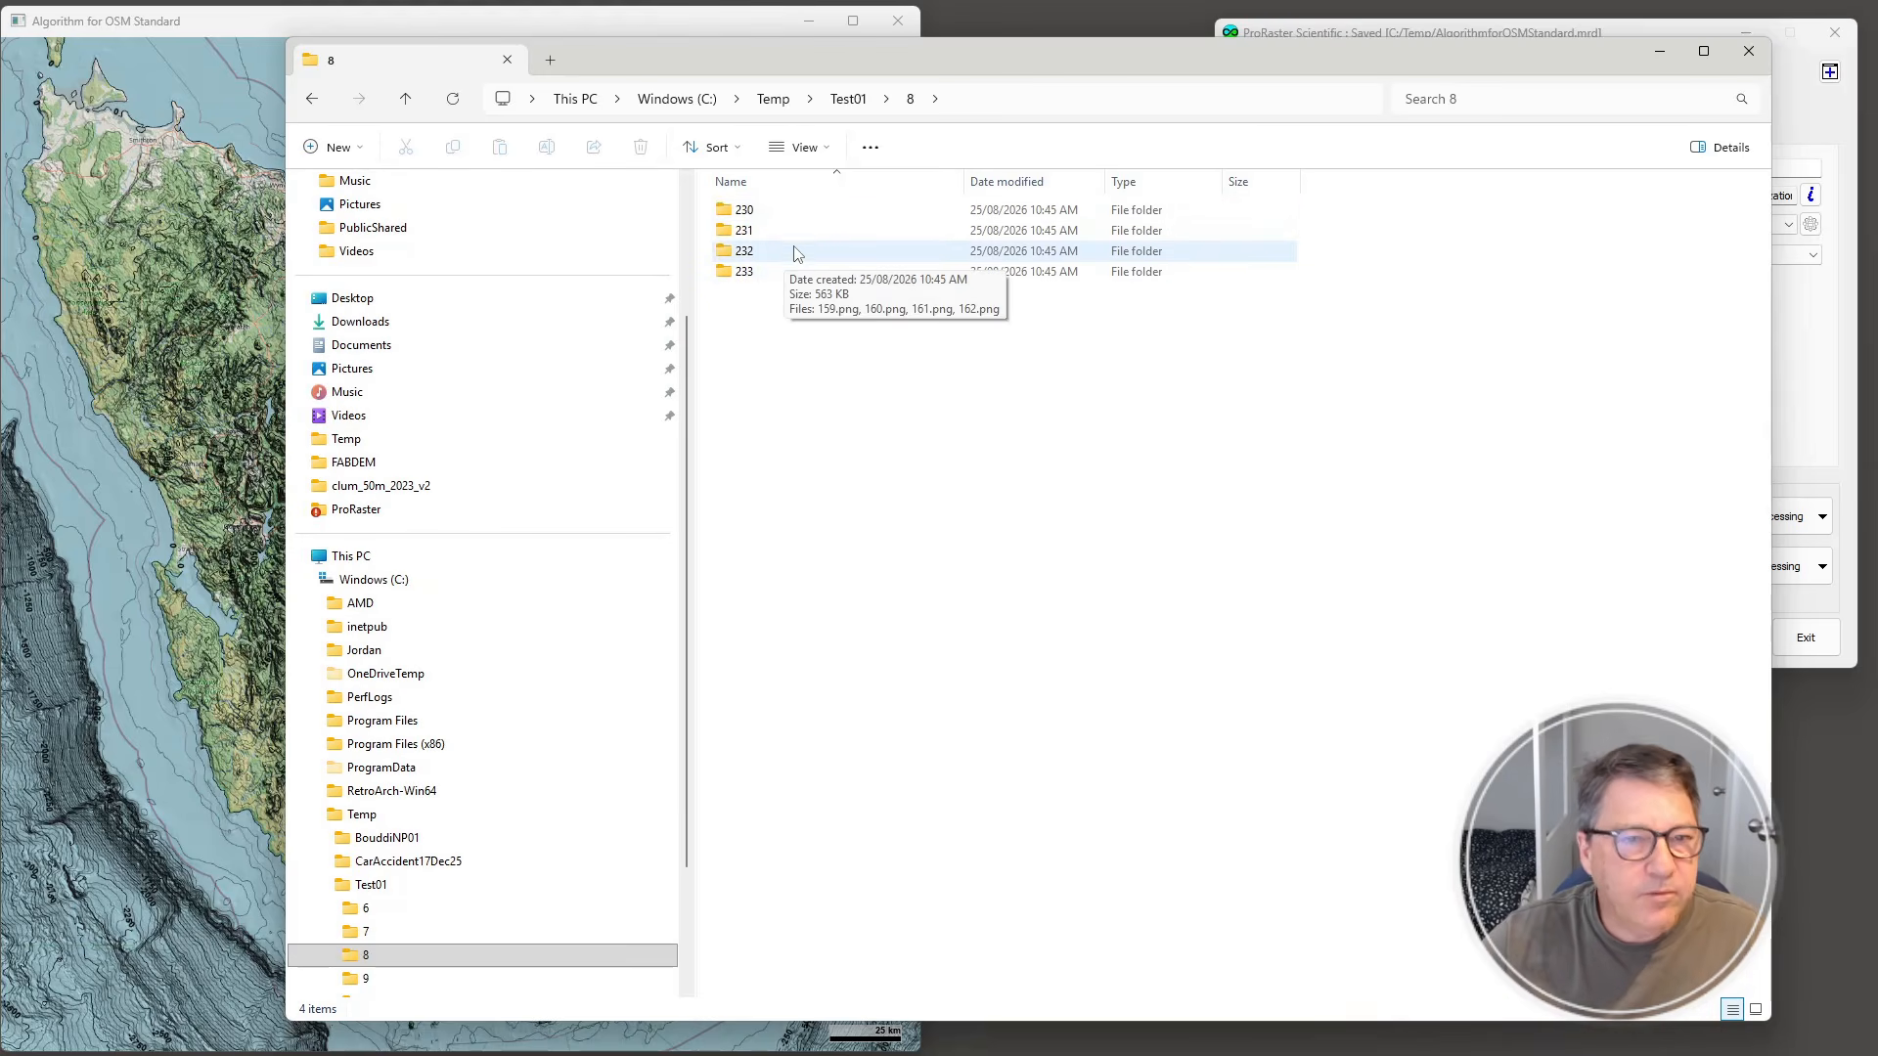
{"action": "double_click", "coordinate": [766, 231]}
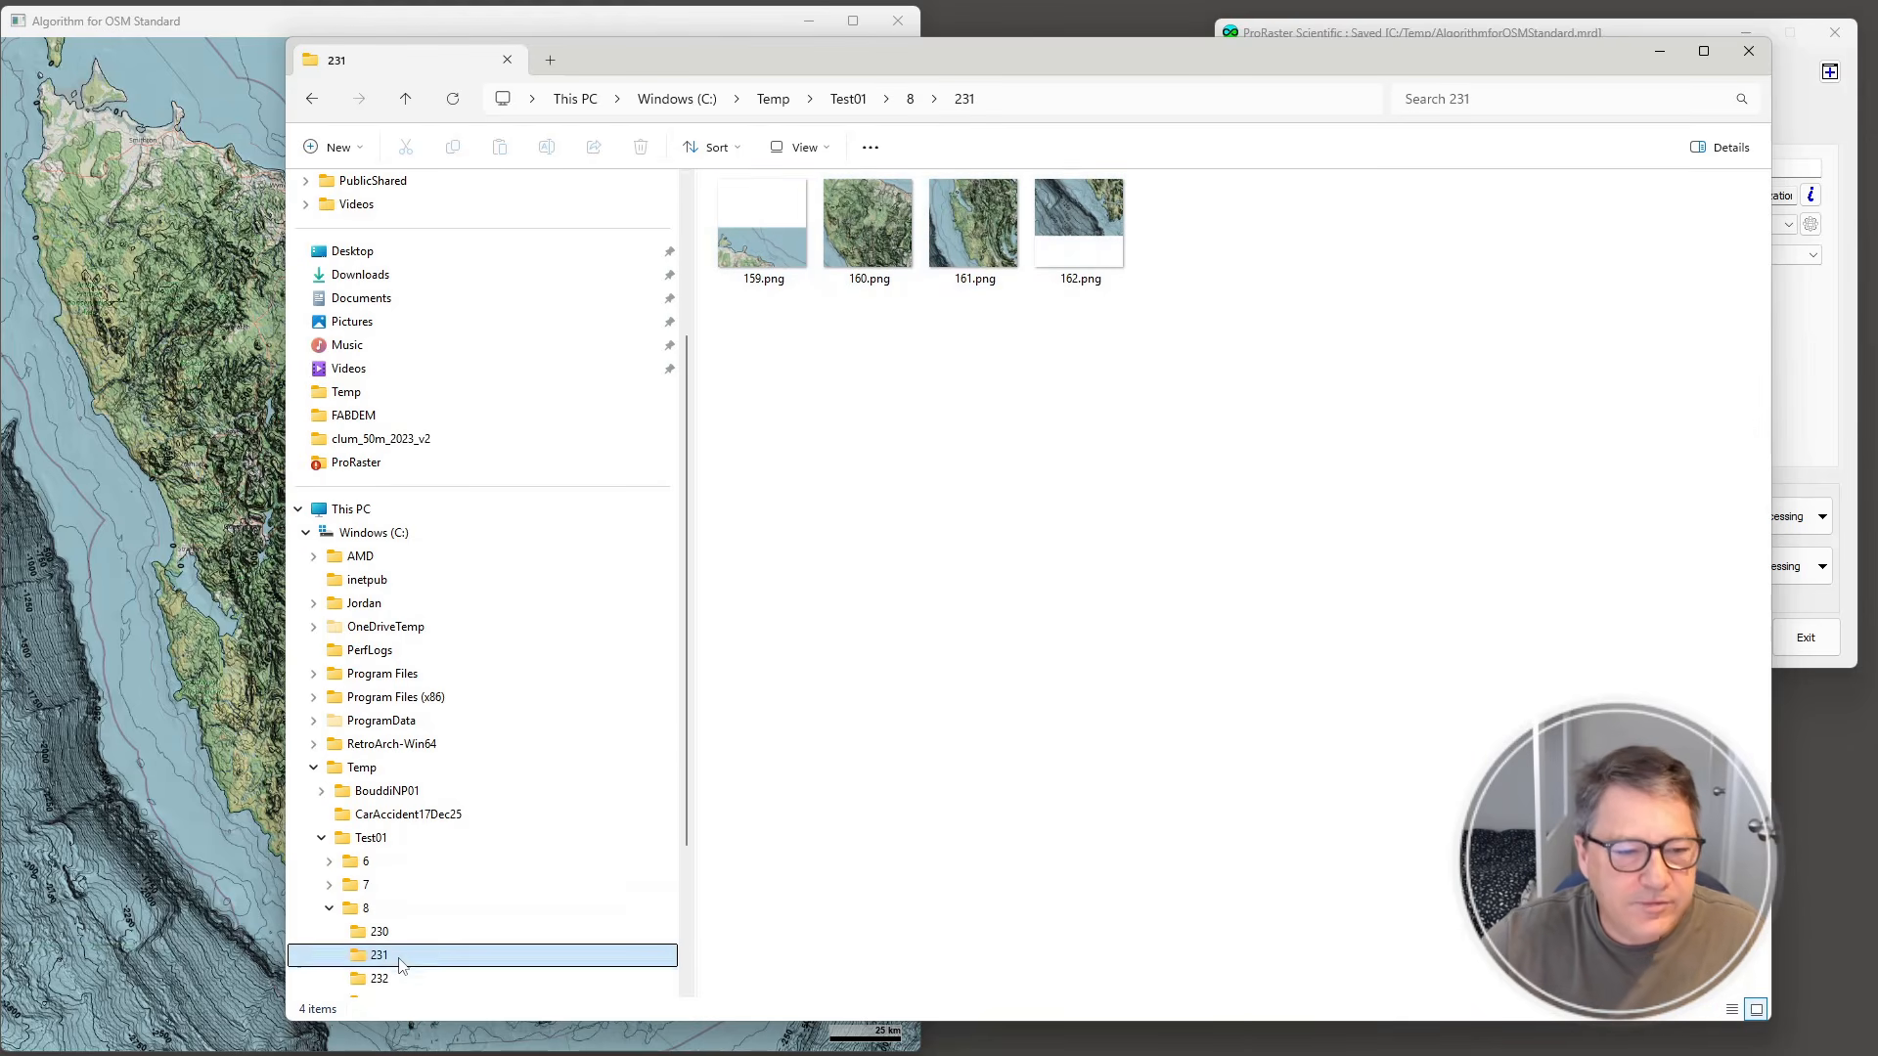
{"action": "left_click", "coordinate": [380, 978]}
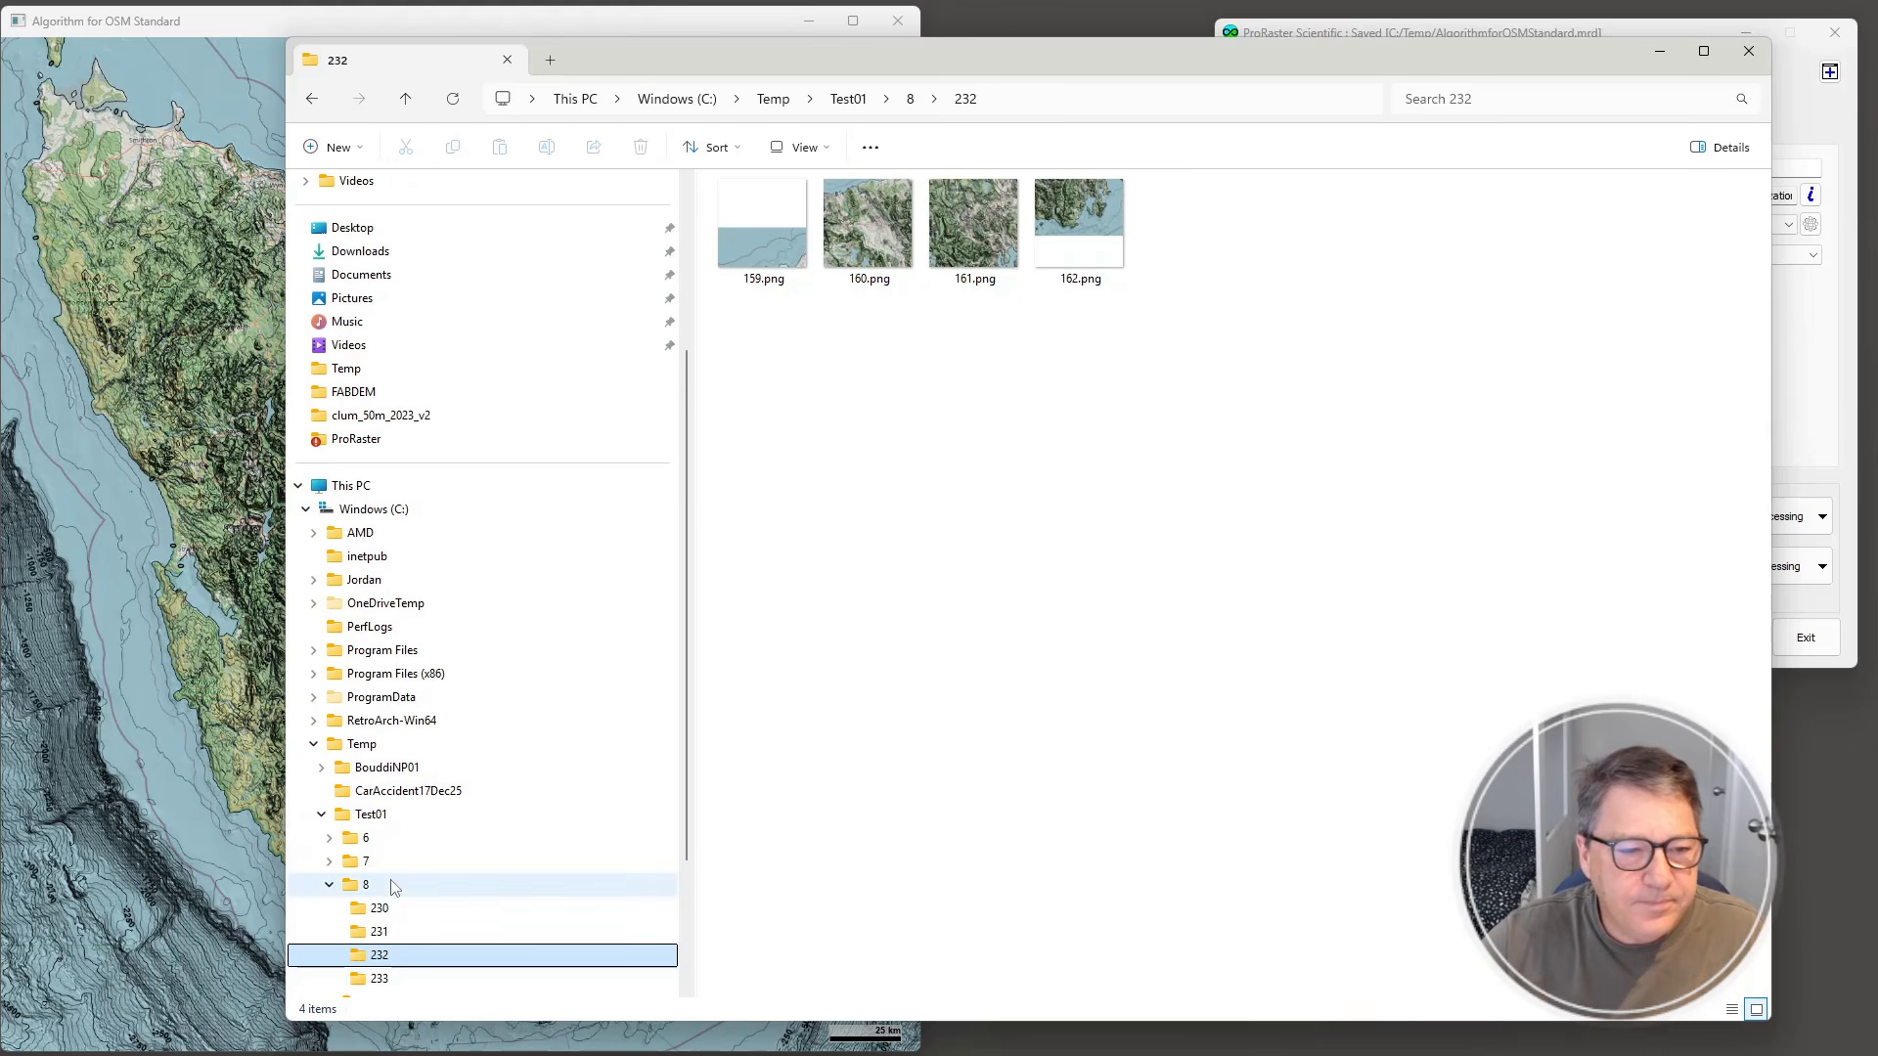
{"action": "left_click", "coordinate": [358, 885]}
{"action": "left_click", "coordinate": [371, 816]}
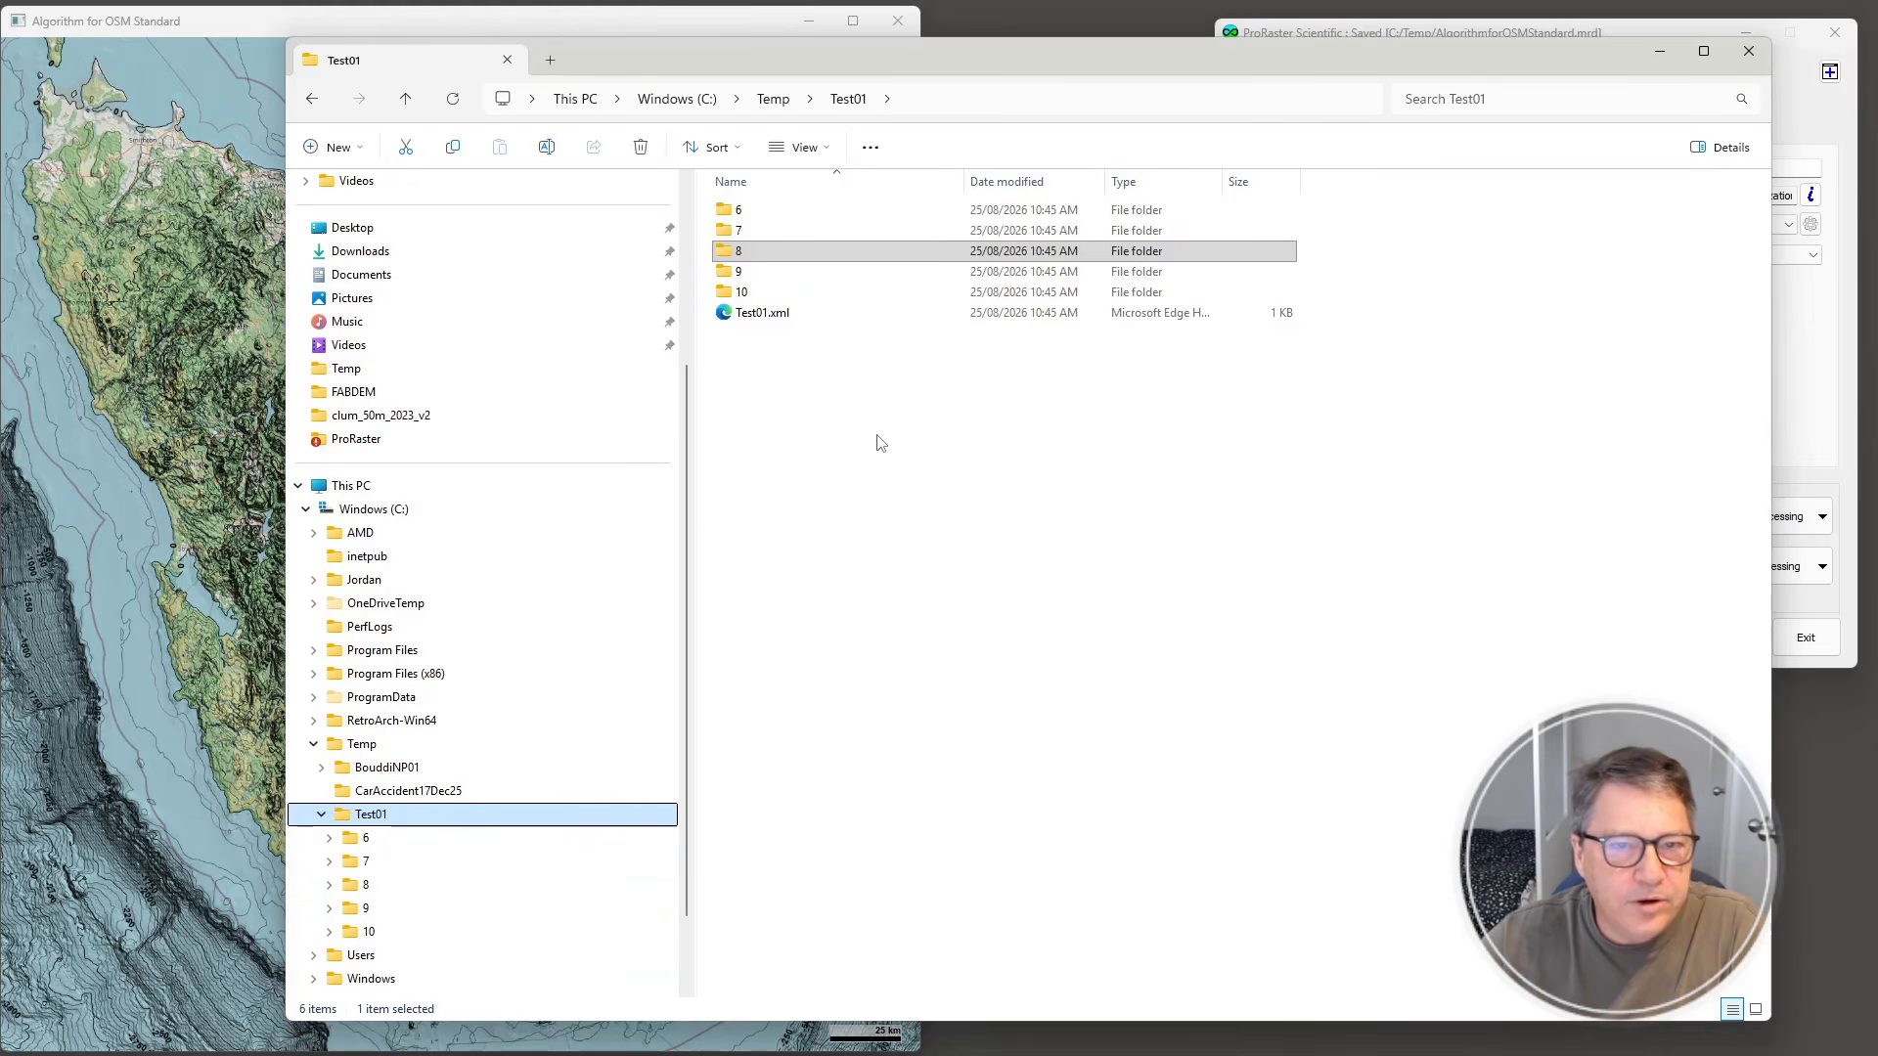
{"action": "left_click", "coordinate": [762, 320]}
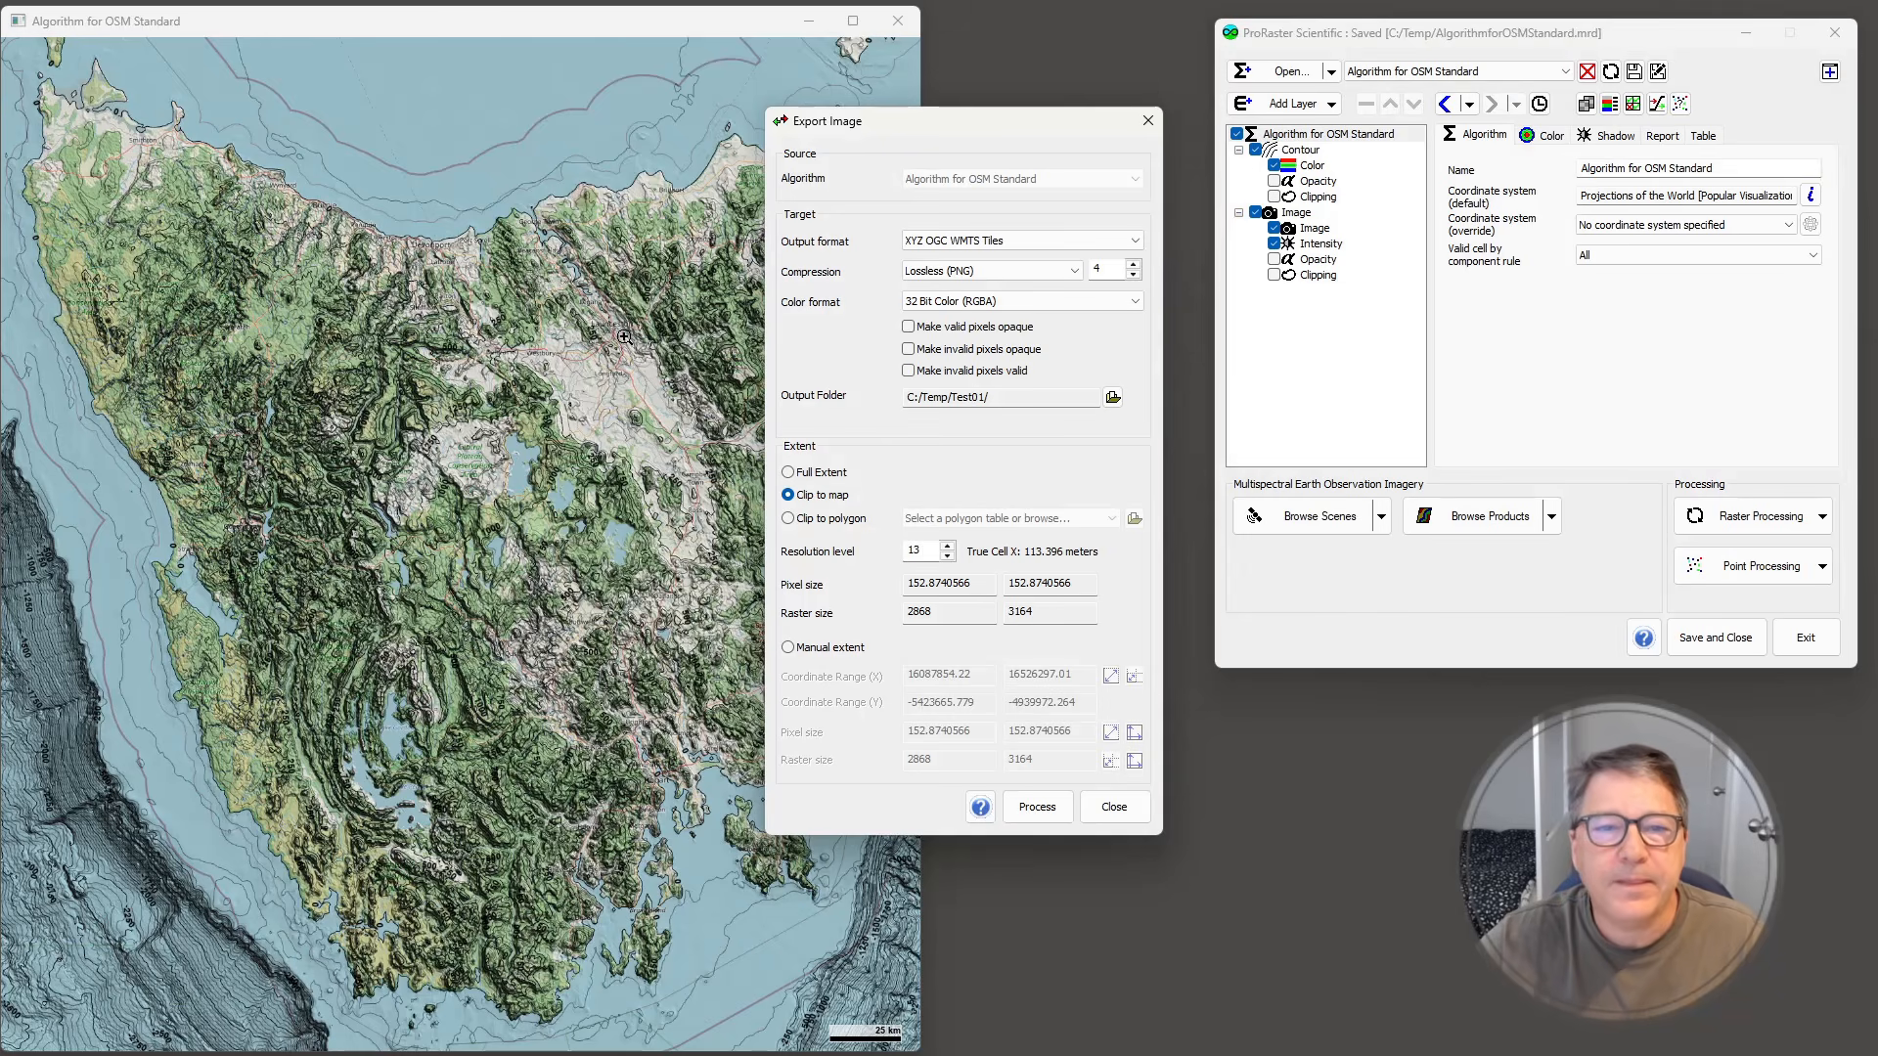
- Create the folder Test02 in C:/Temp and set it as the output folder for the tile export
{"action": "left_click", "coordinate": [1113, 396]}
{"action": "left_click", "coordinate": [994, 281]}
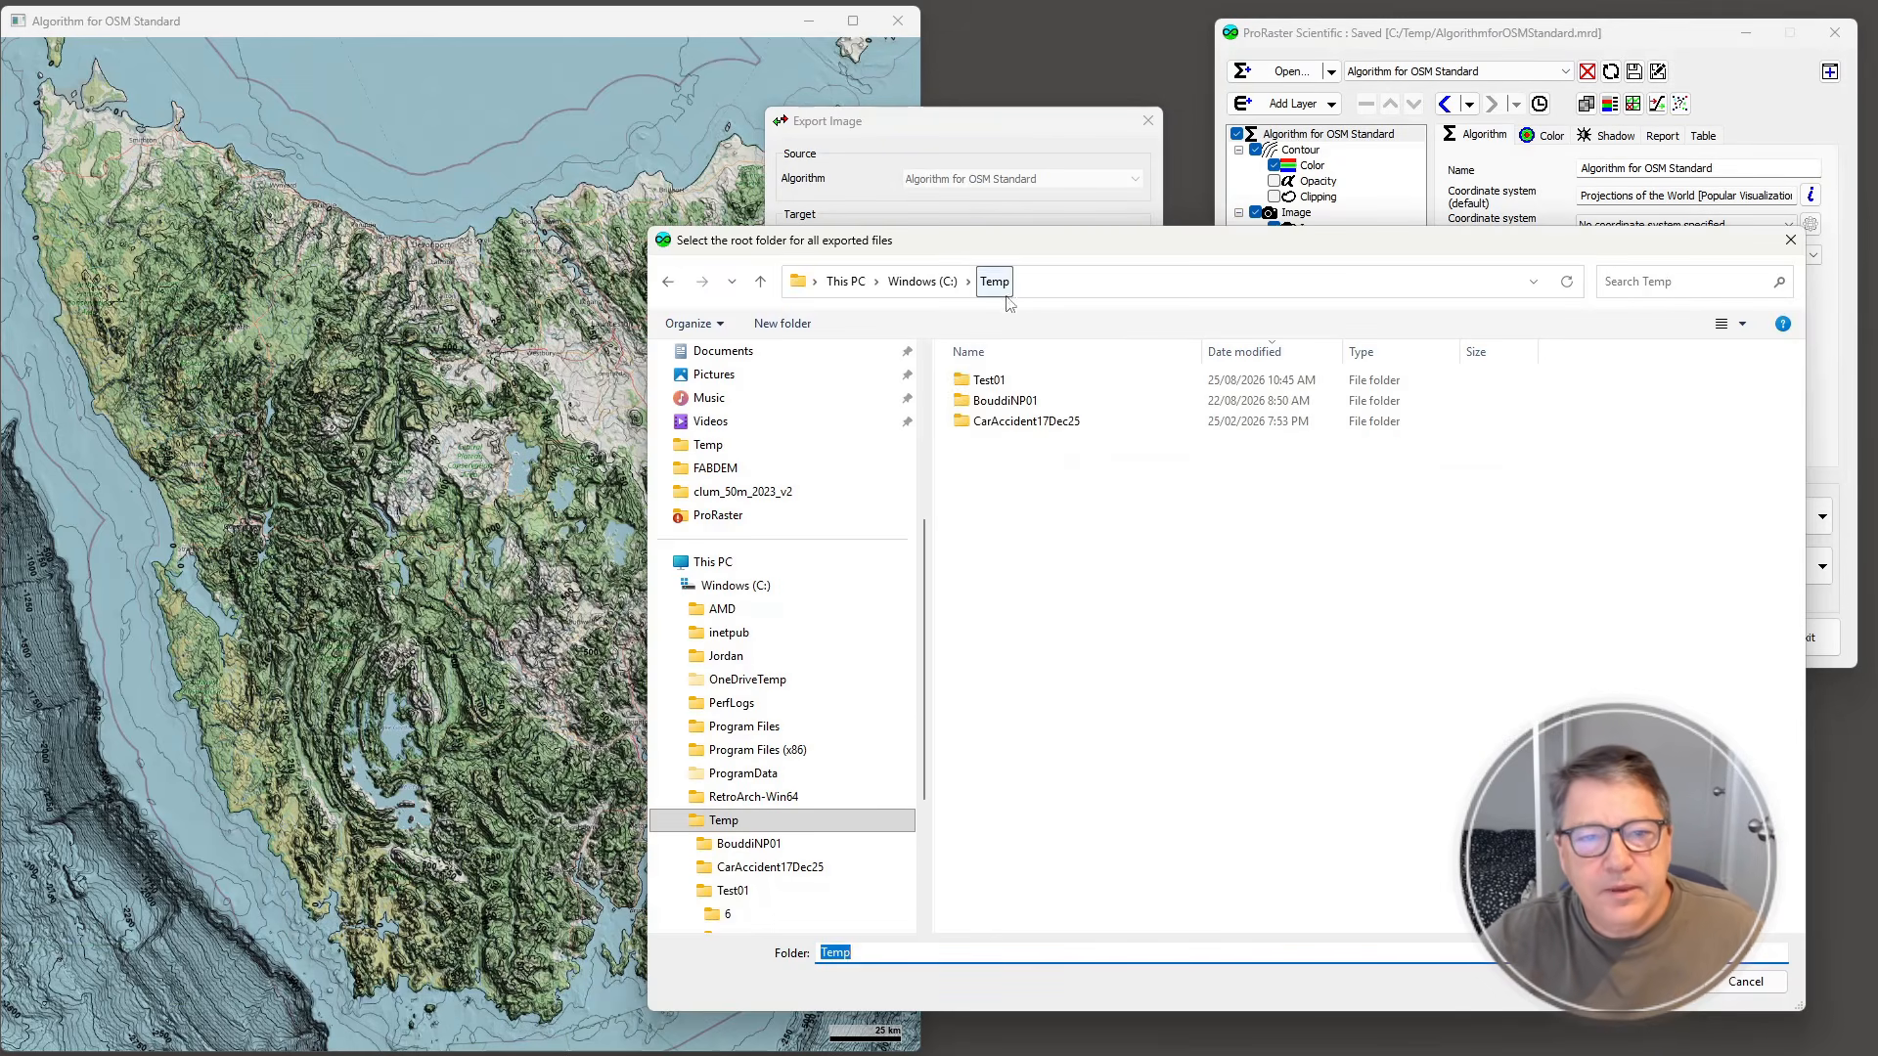
{"action": "left_click", "coordinate": [783, 323]}
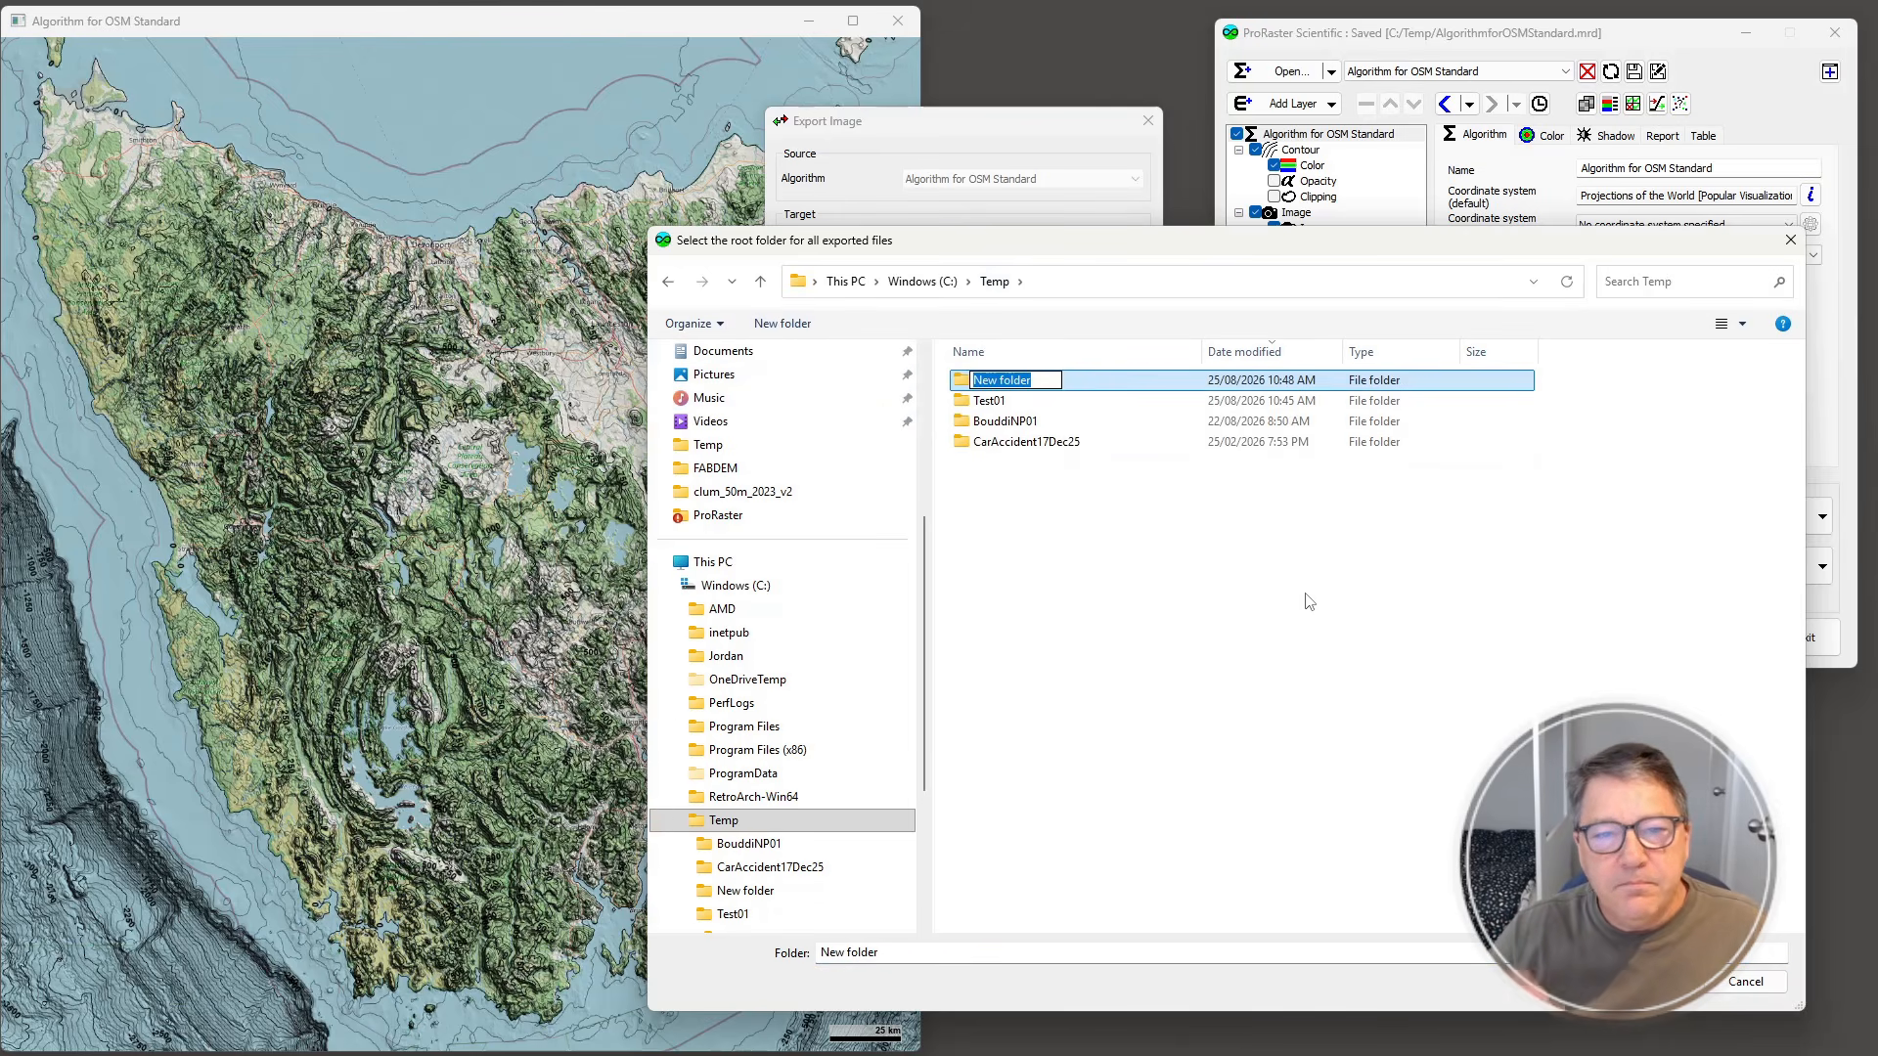
{"action": "type", "text": "Test02"}
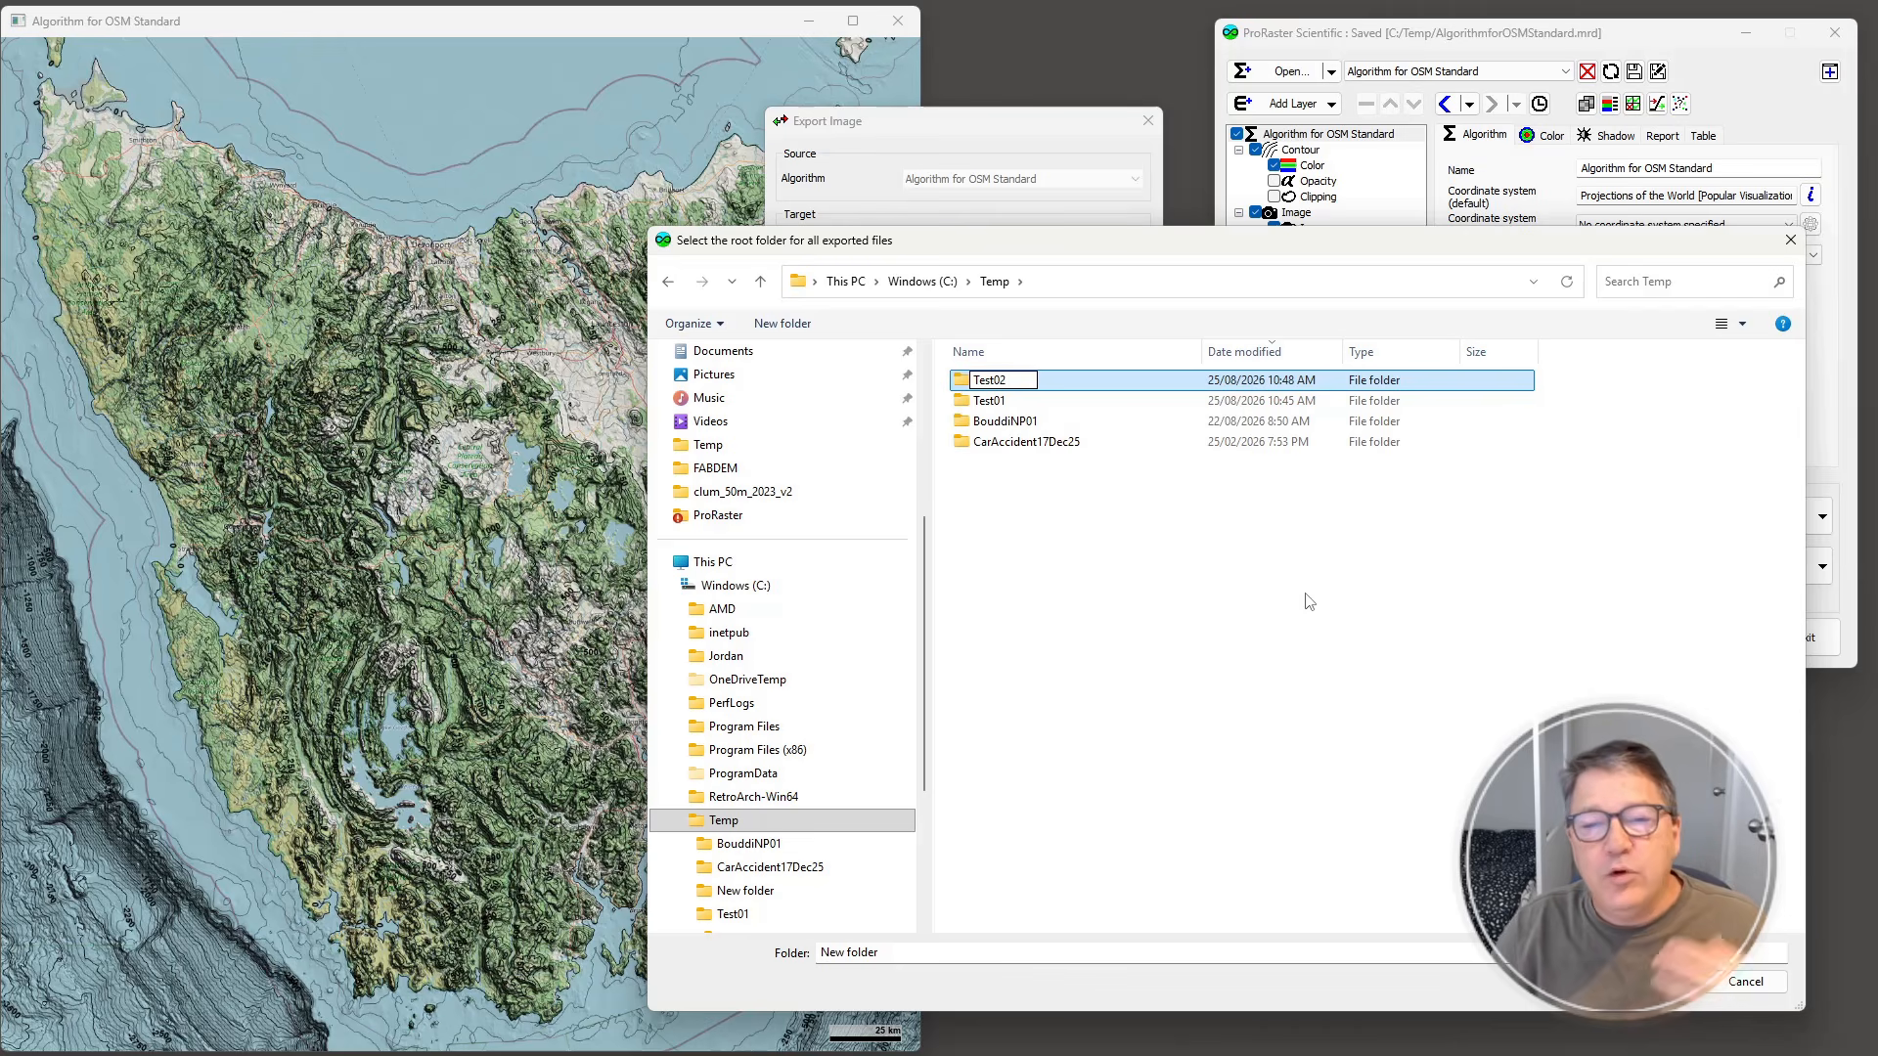
{"action": "key", "text": "Return"}
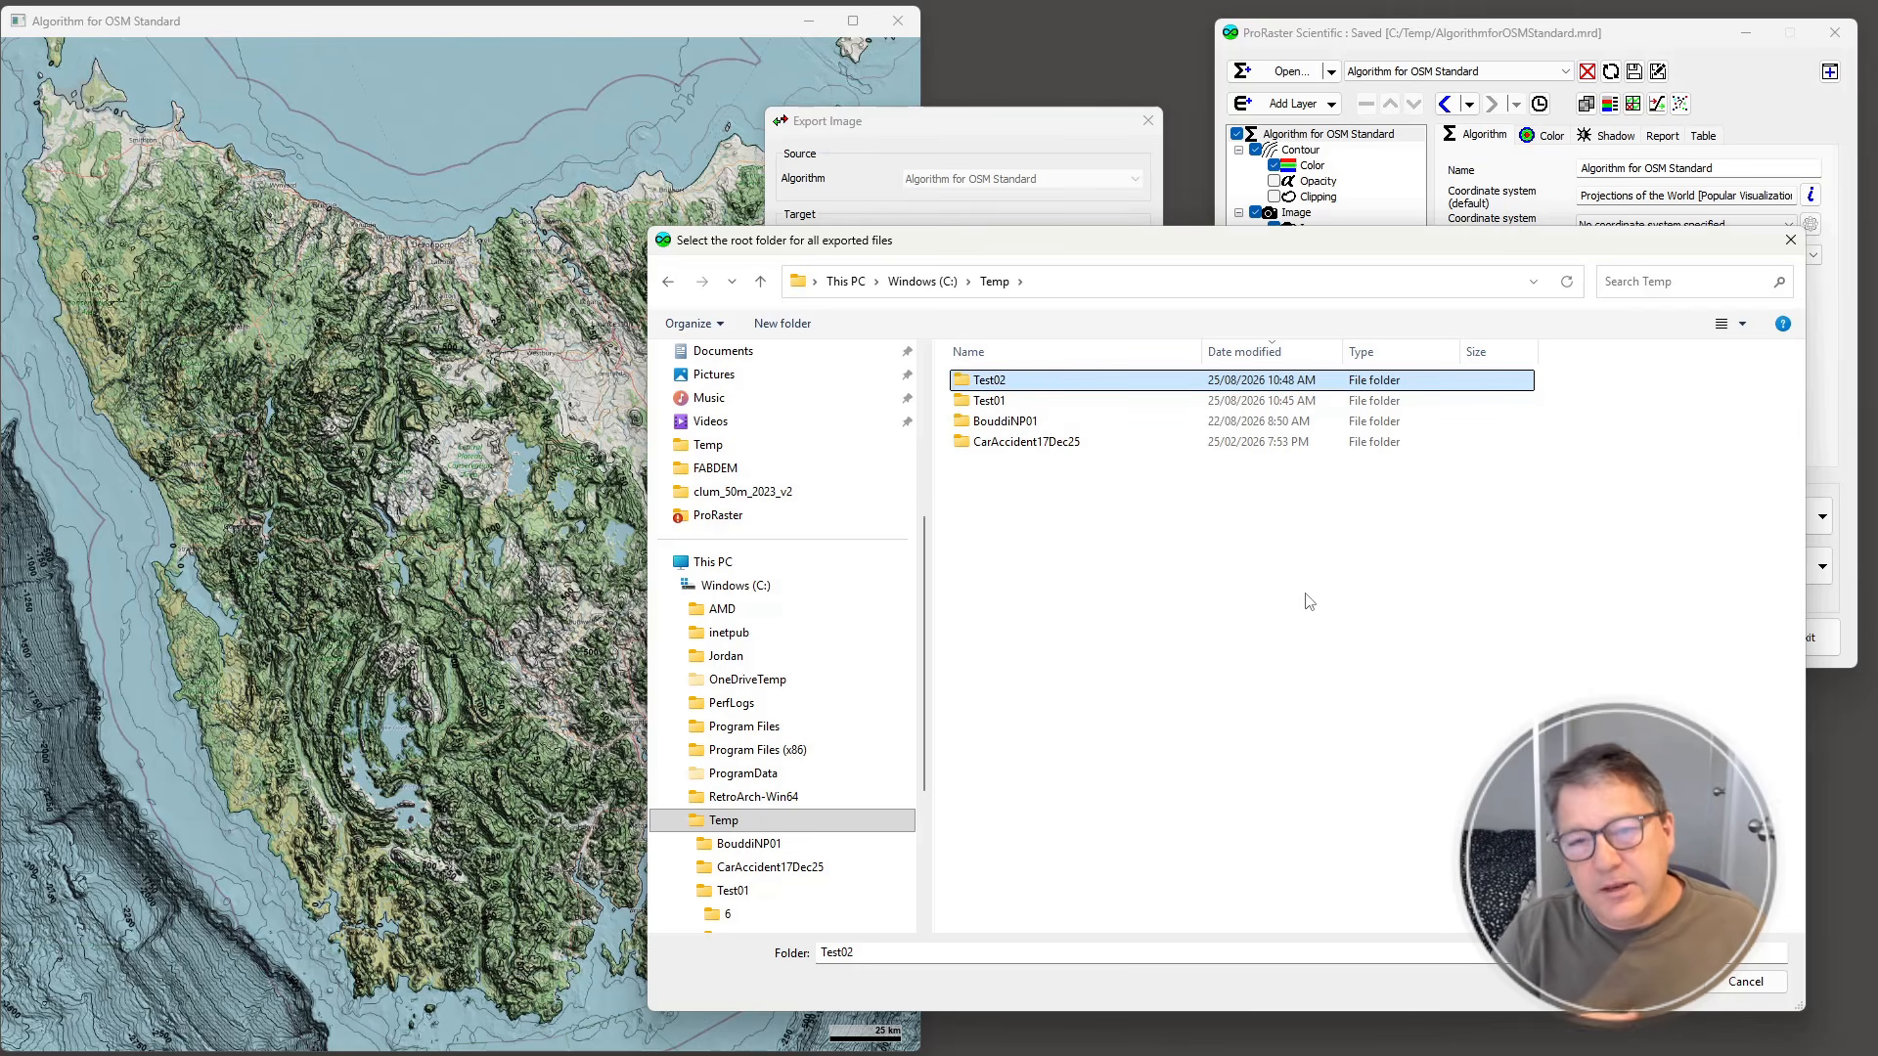
{"action": "key", "text": "Return"}
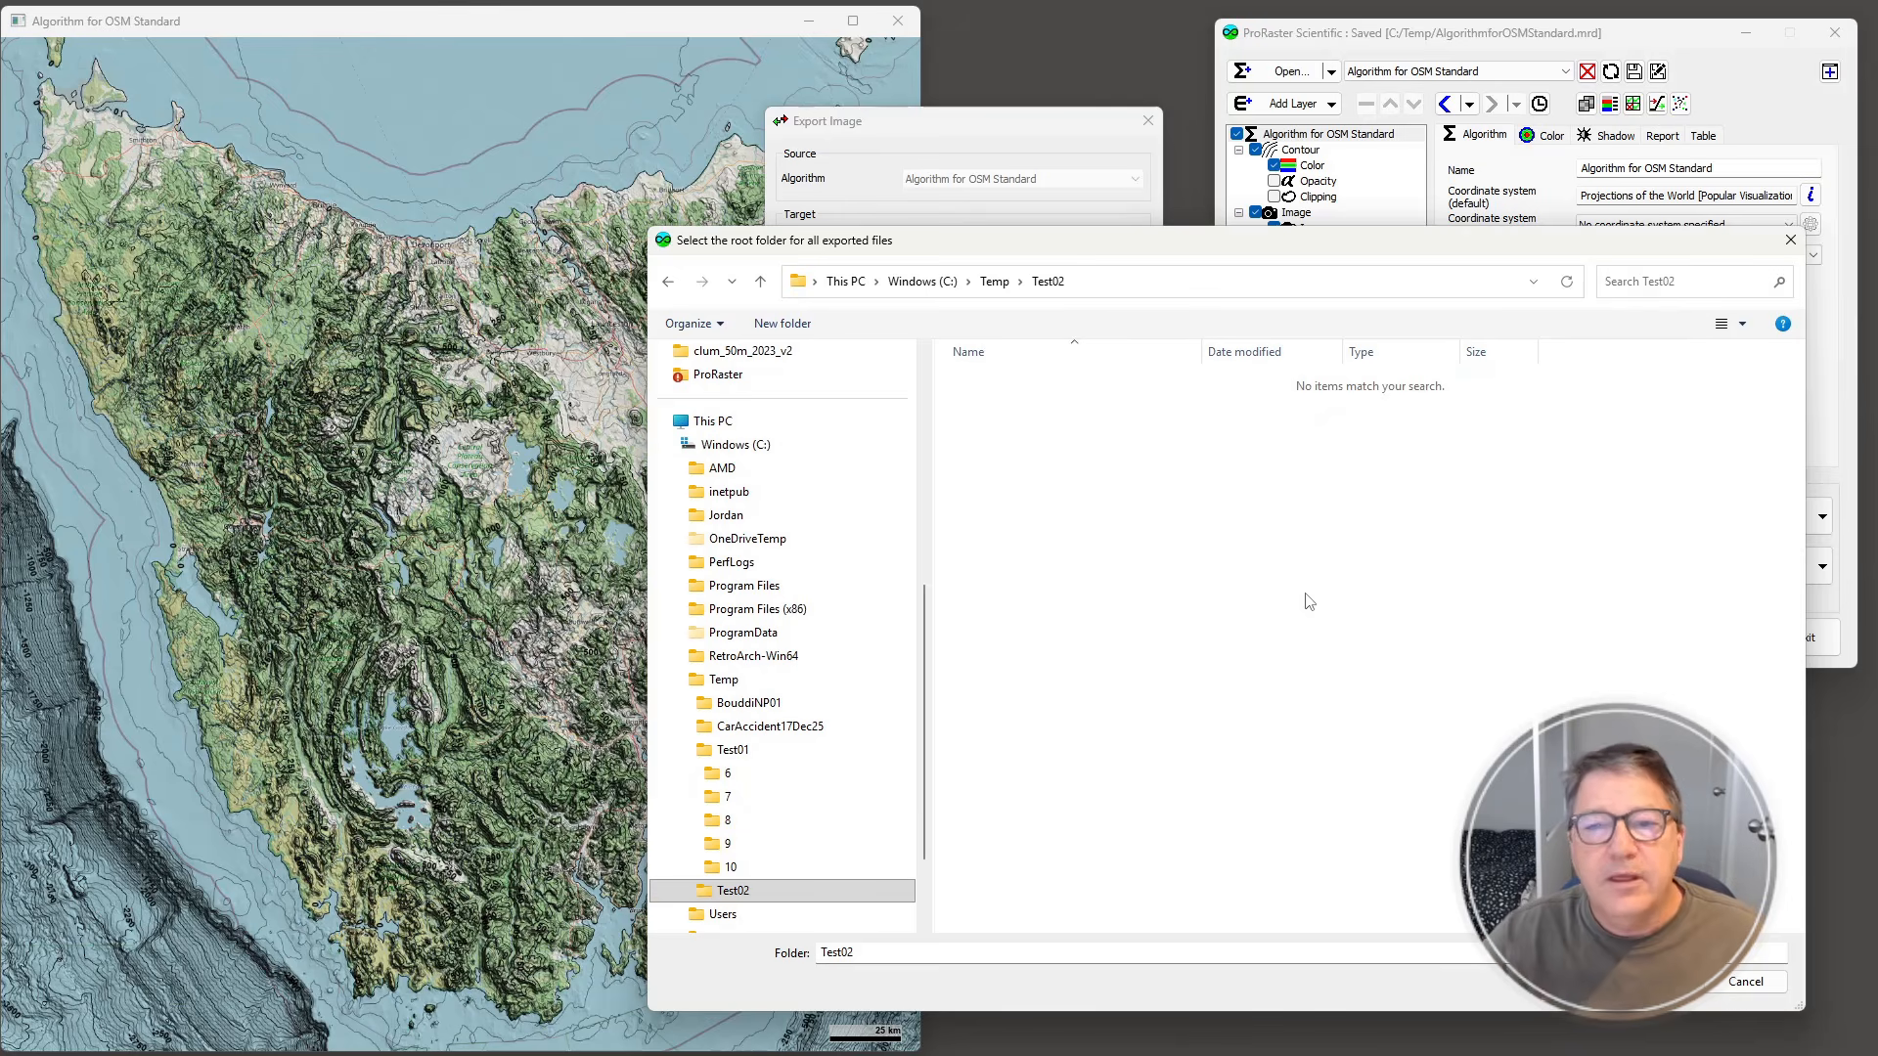
{"action": "left_click", "coordinate": [1656, 982]}
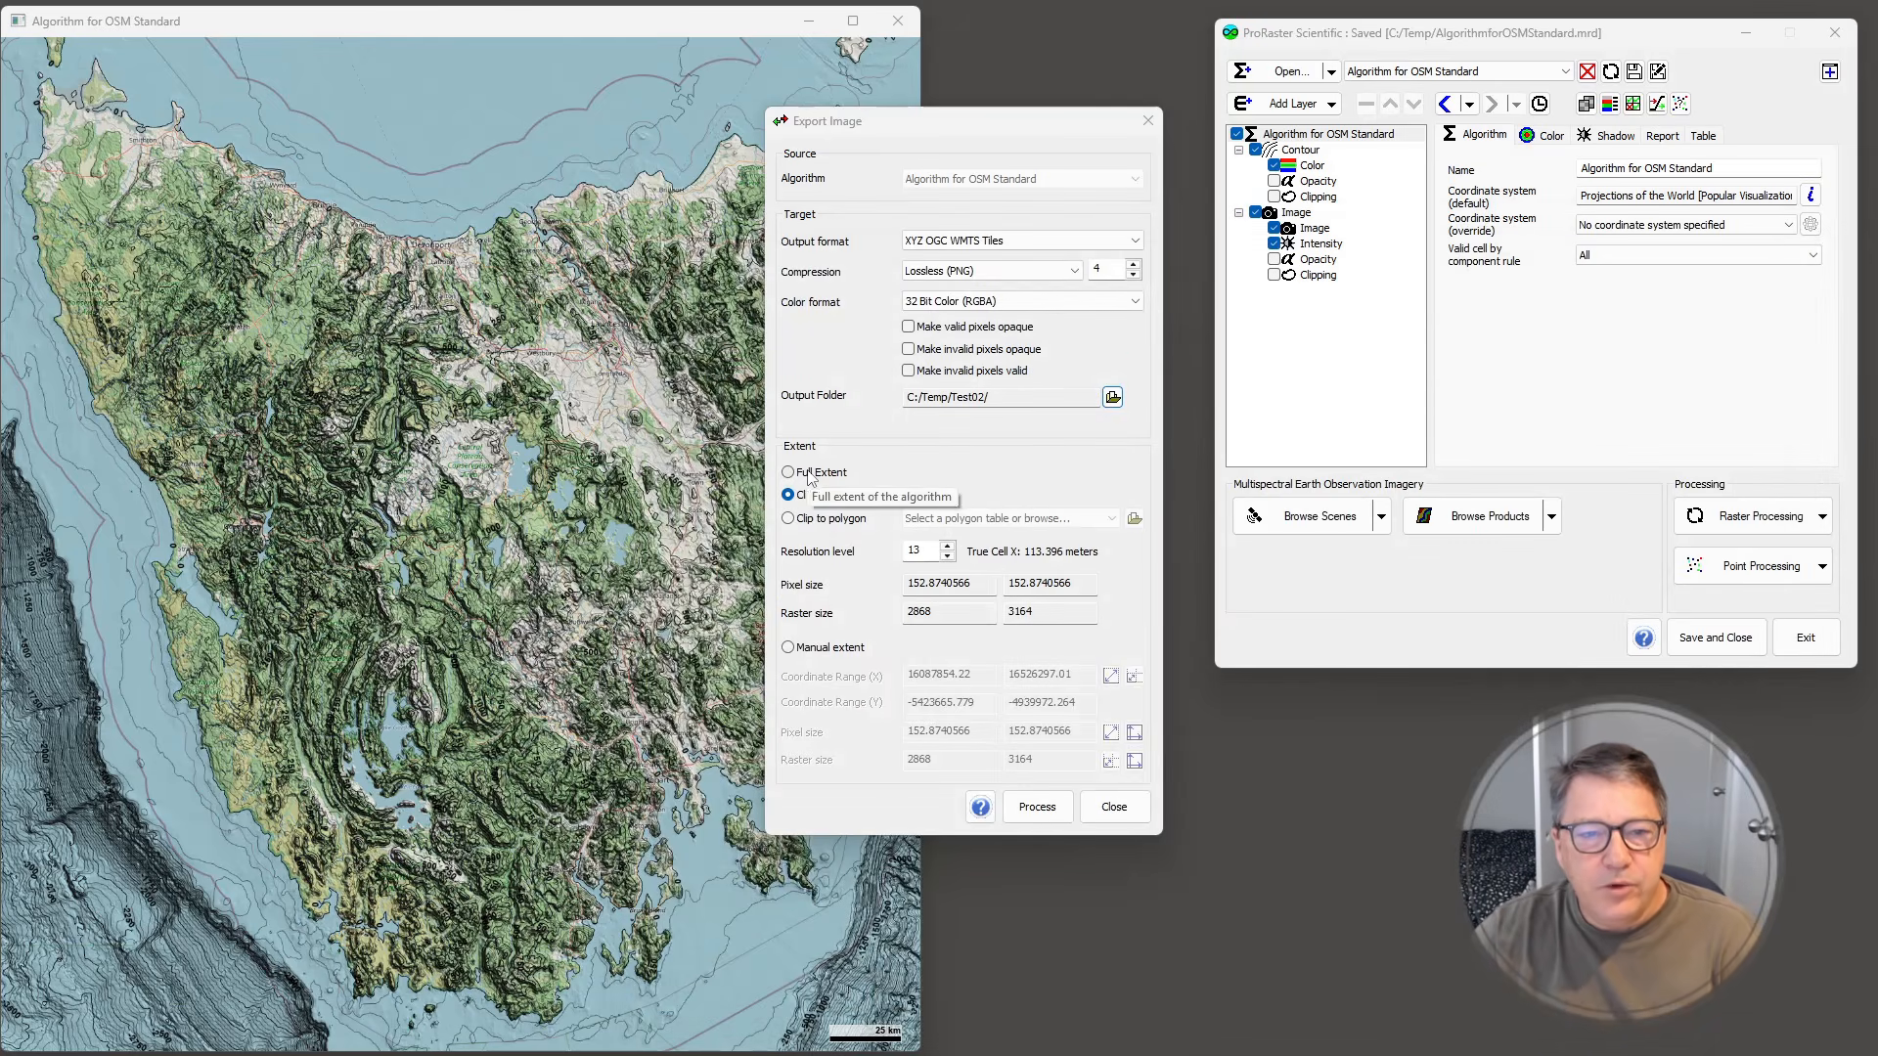
- Look over the polygon tables offered for the Clip to polygon extent and restore the Clip to map extent
{"action": "left_click", "coordinate": [833, 521]}
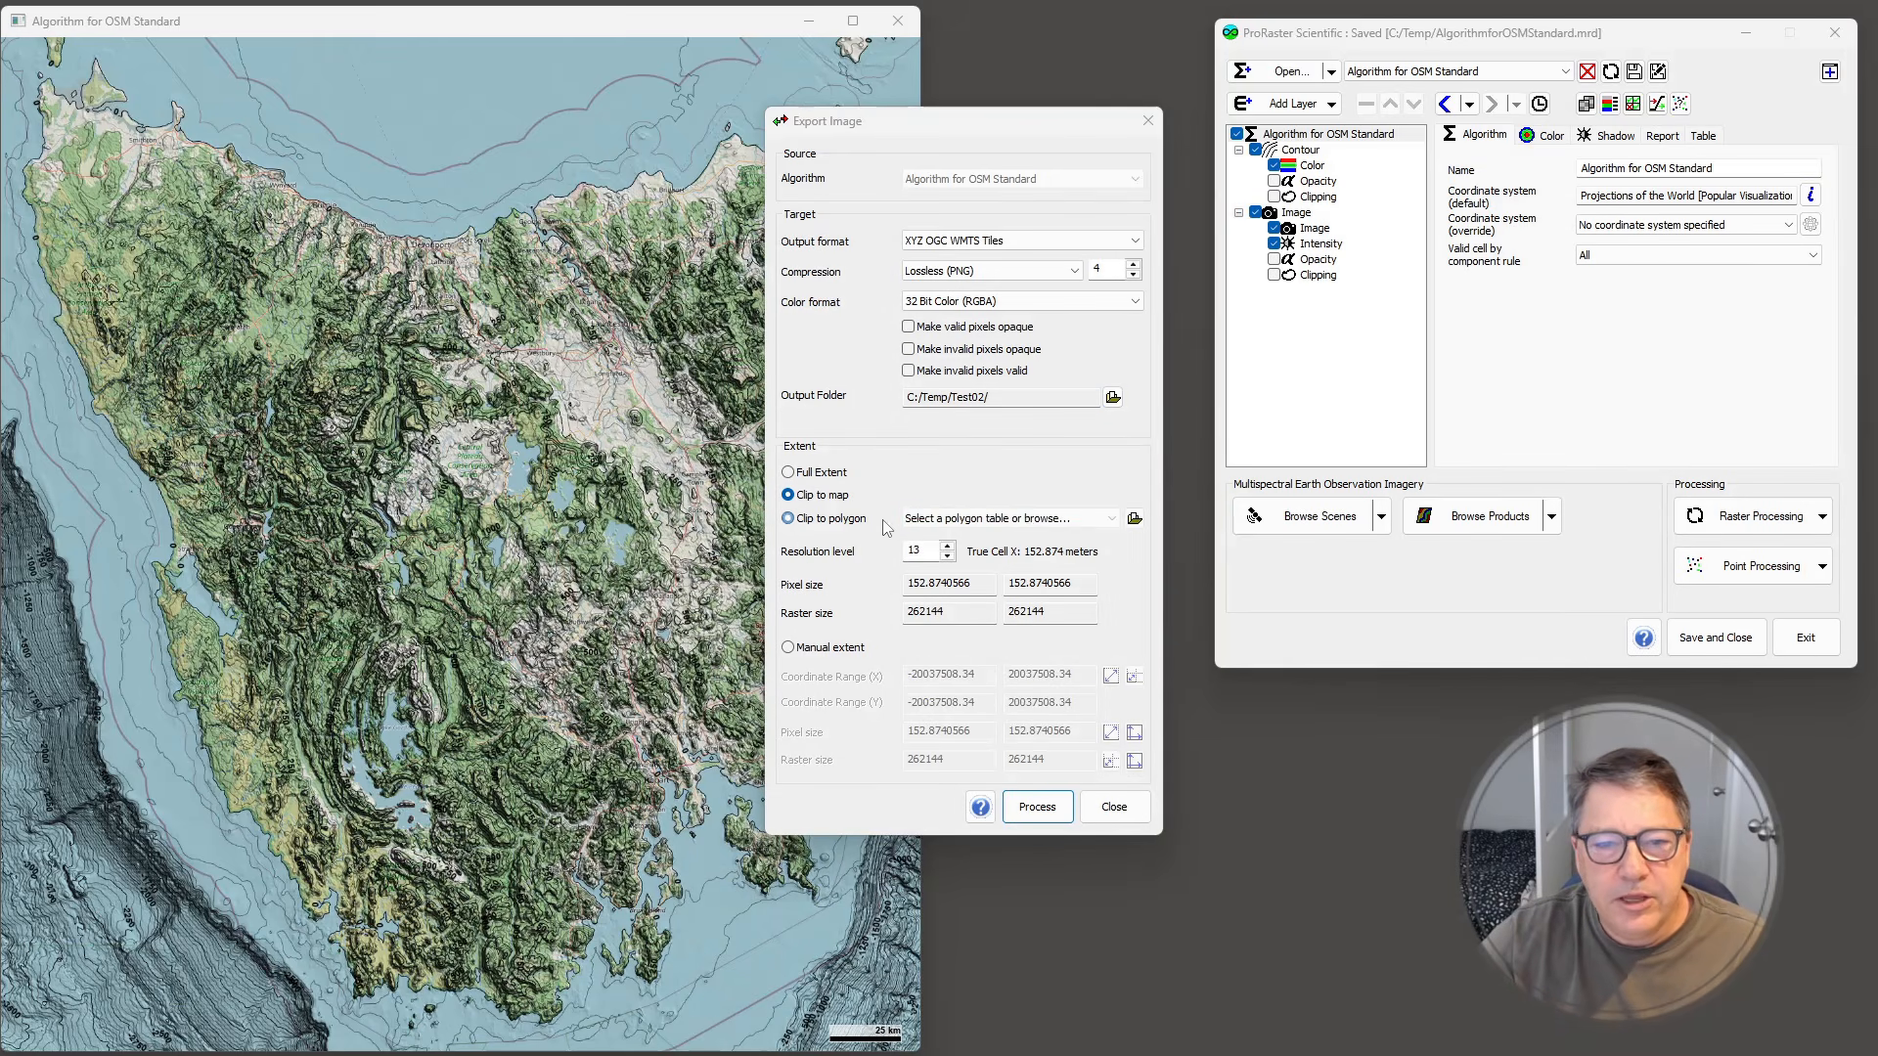
{"action": "left_click", "coordinate": [1007, 518]}
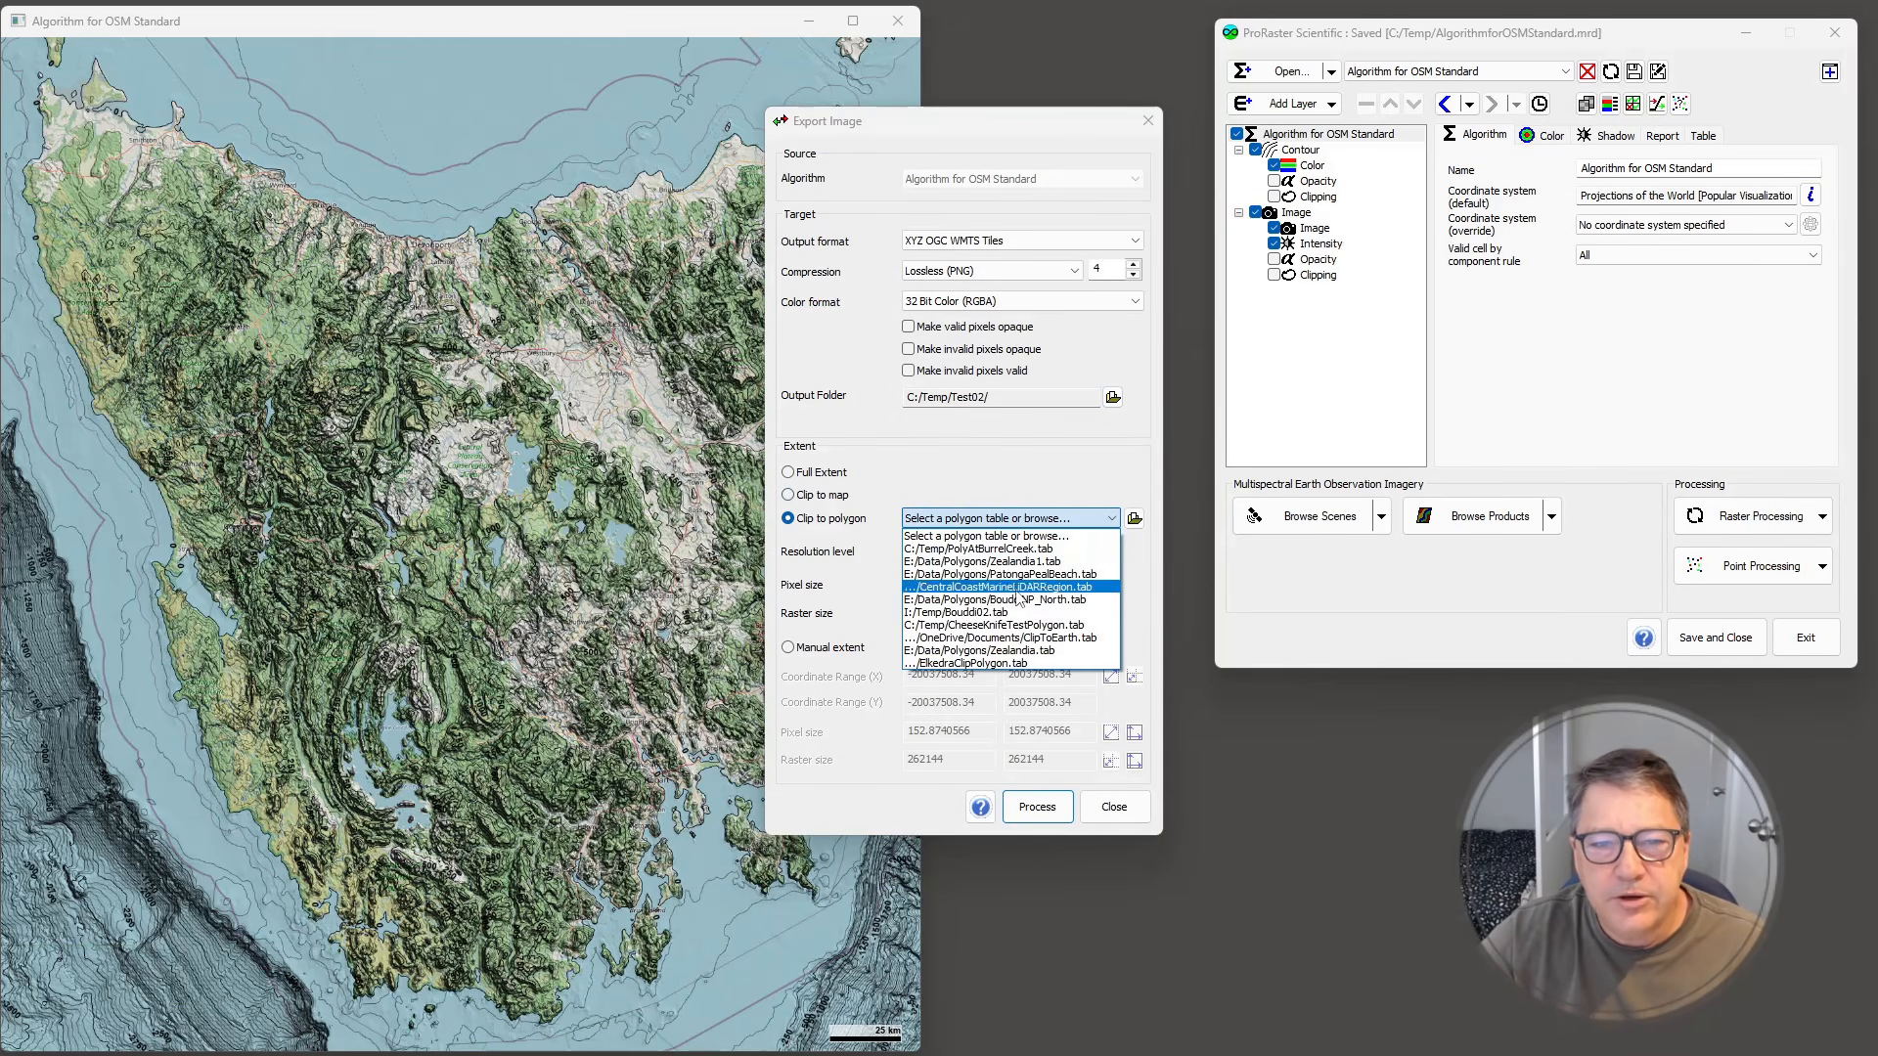
{"action": "left_click", "coordinate": [816, 507]}
{"action": "left_click", "coordinate": [823, 497]}
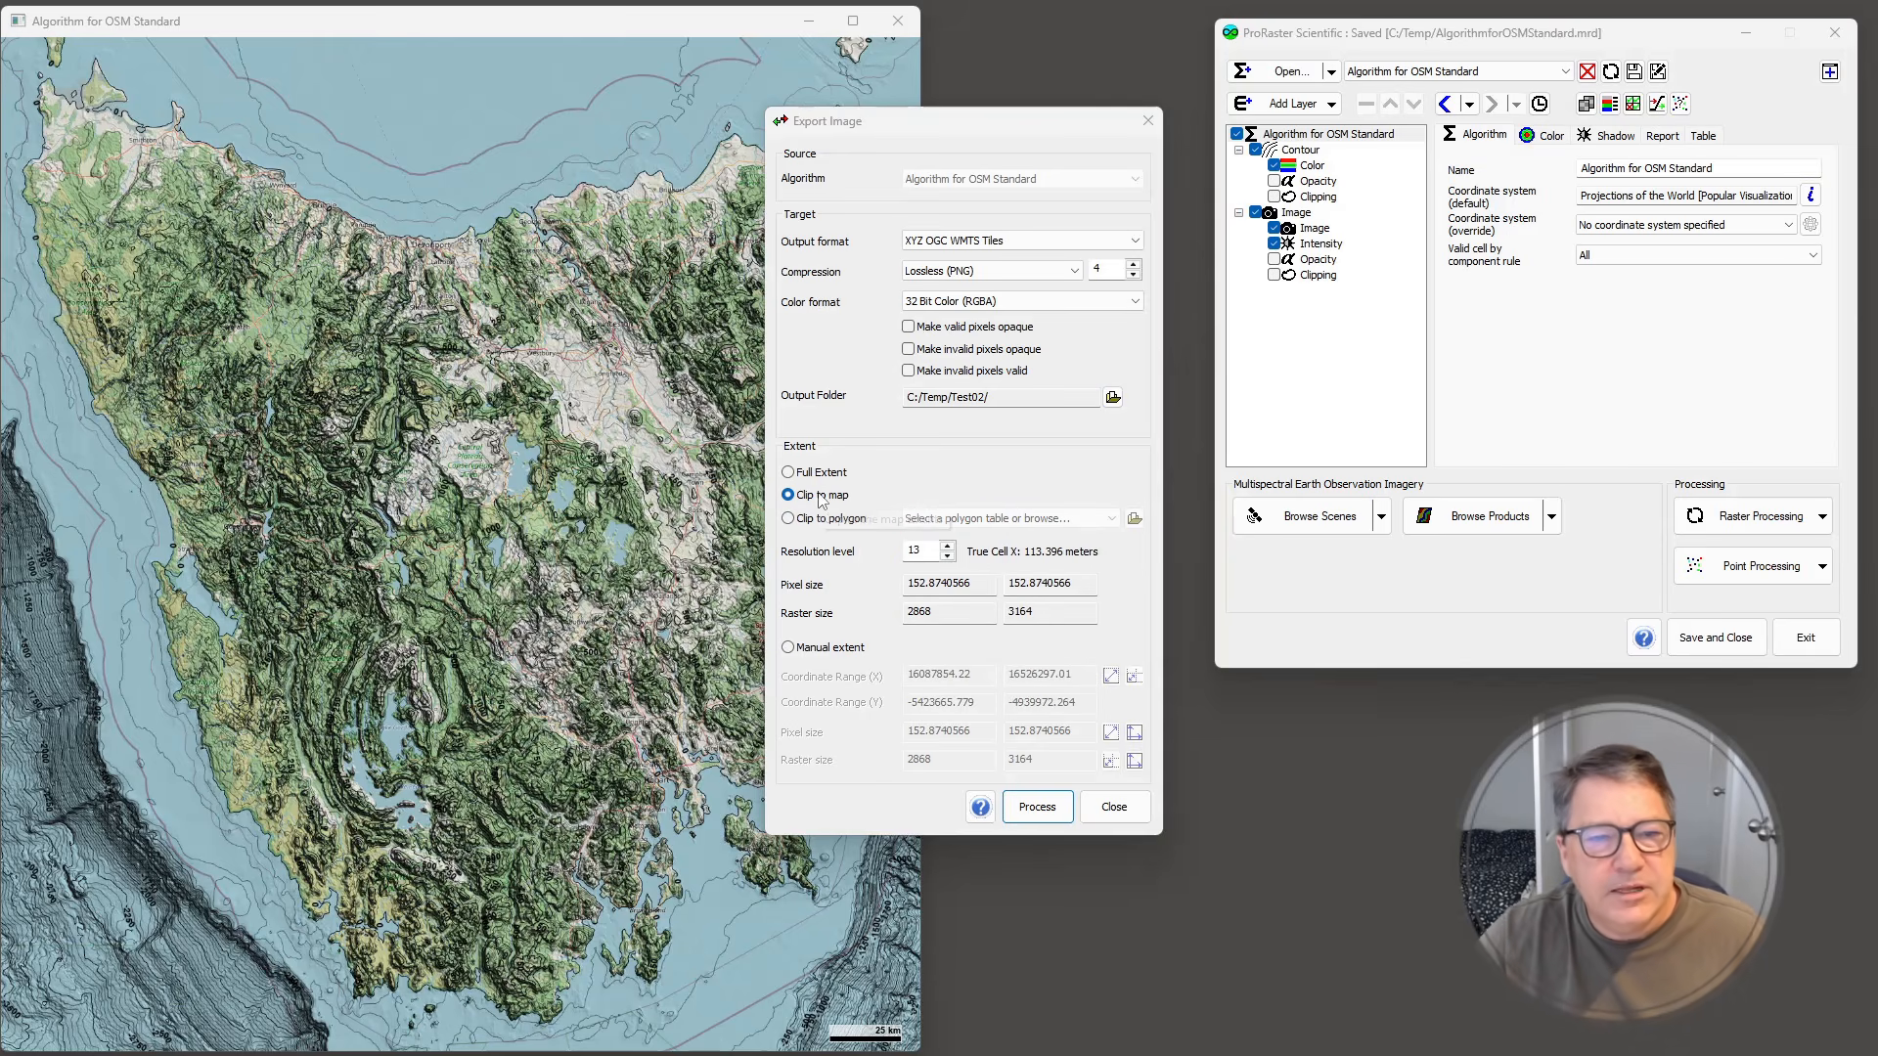
{"action": "left_click_drag", "start_coordinate": [889, 120], "coordinate": [1129, 196]}
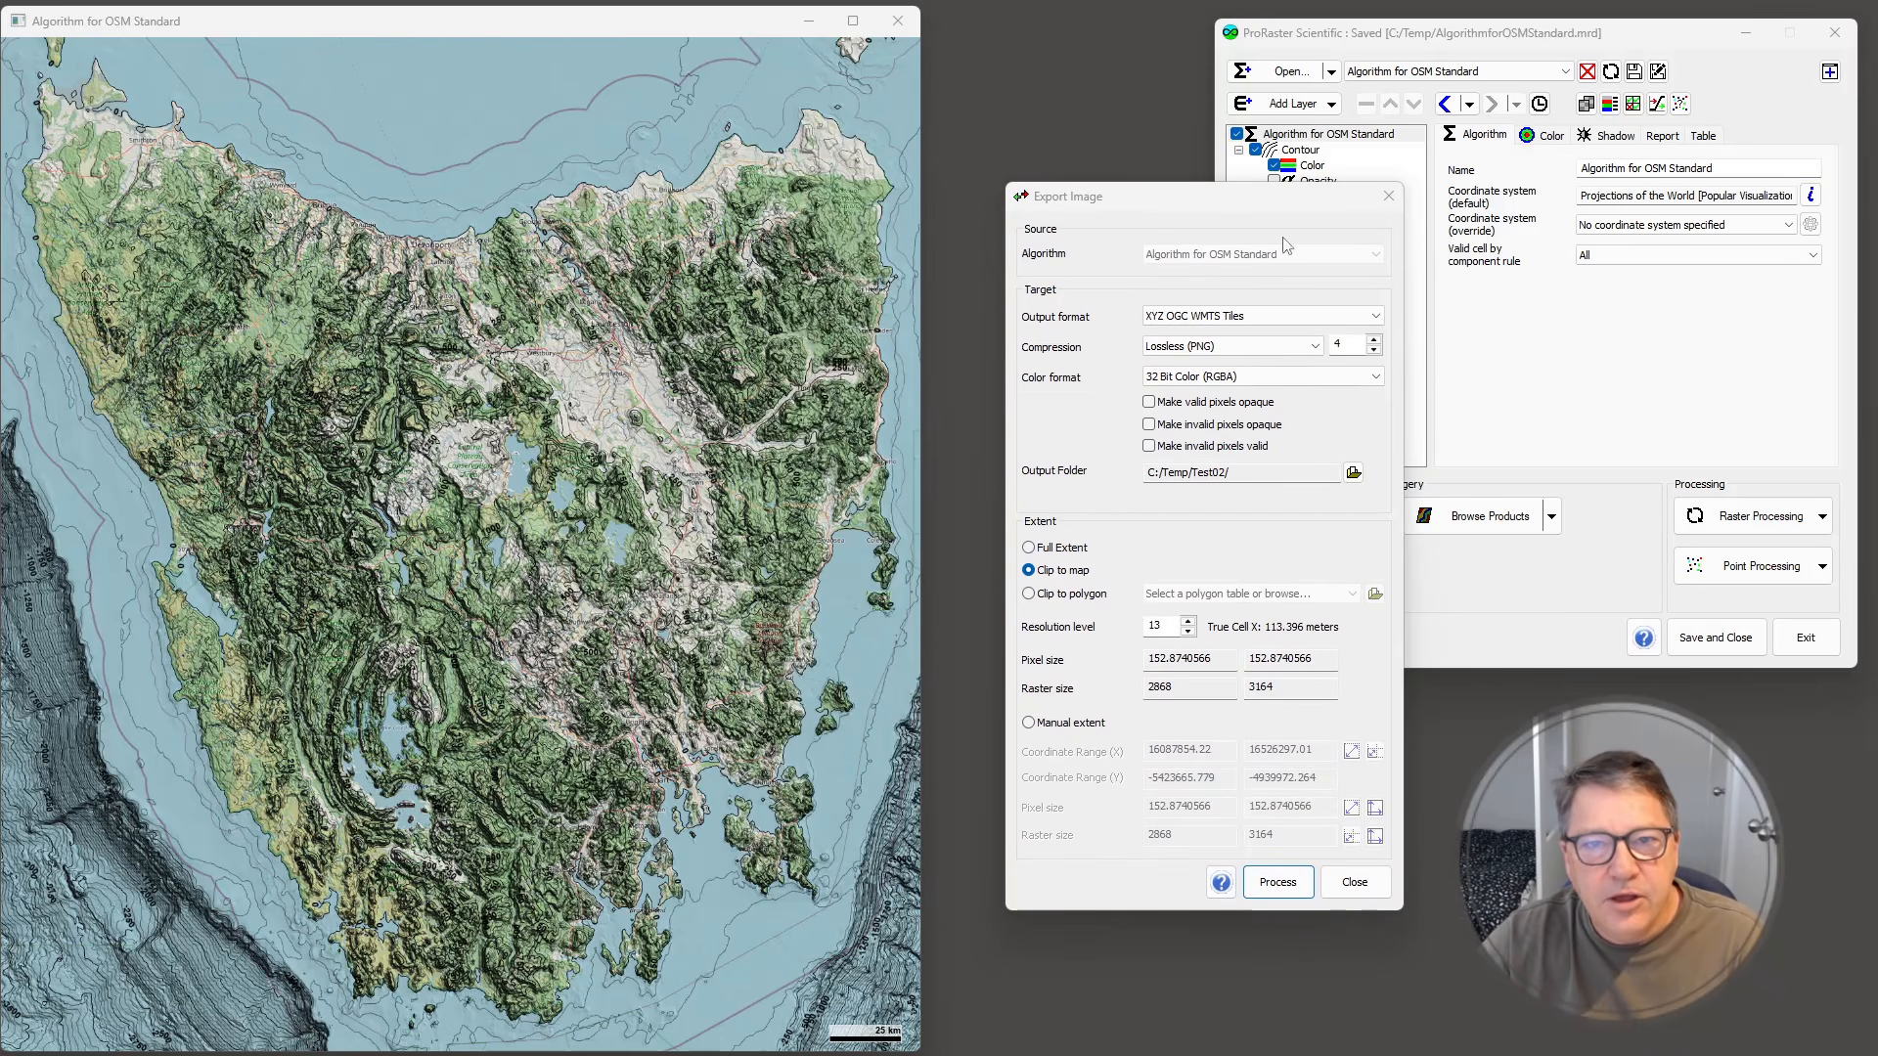
{"action": "left_click_drag", "start_coordinate": [1175, 196], "coordinate": [873, 158]}
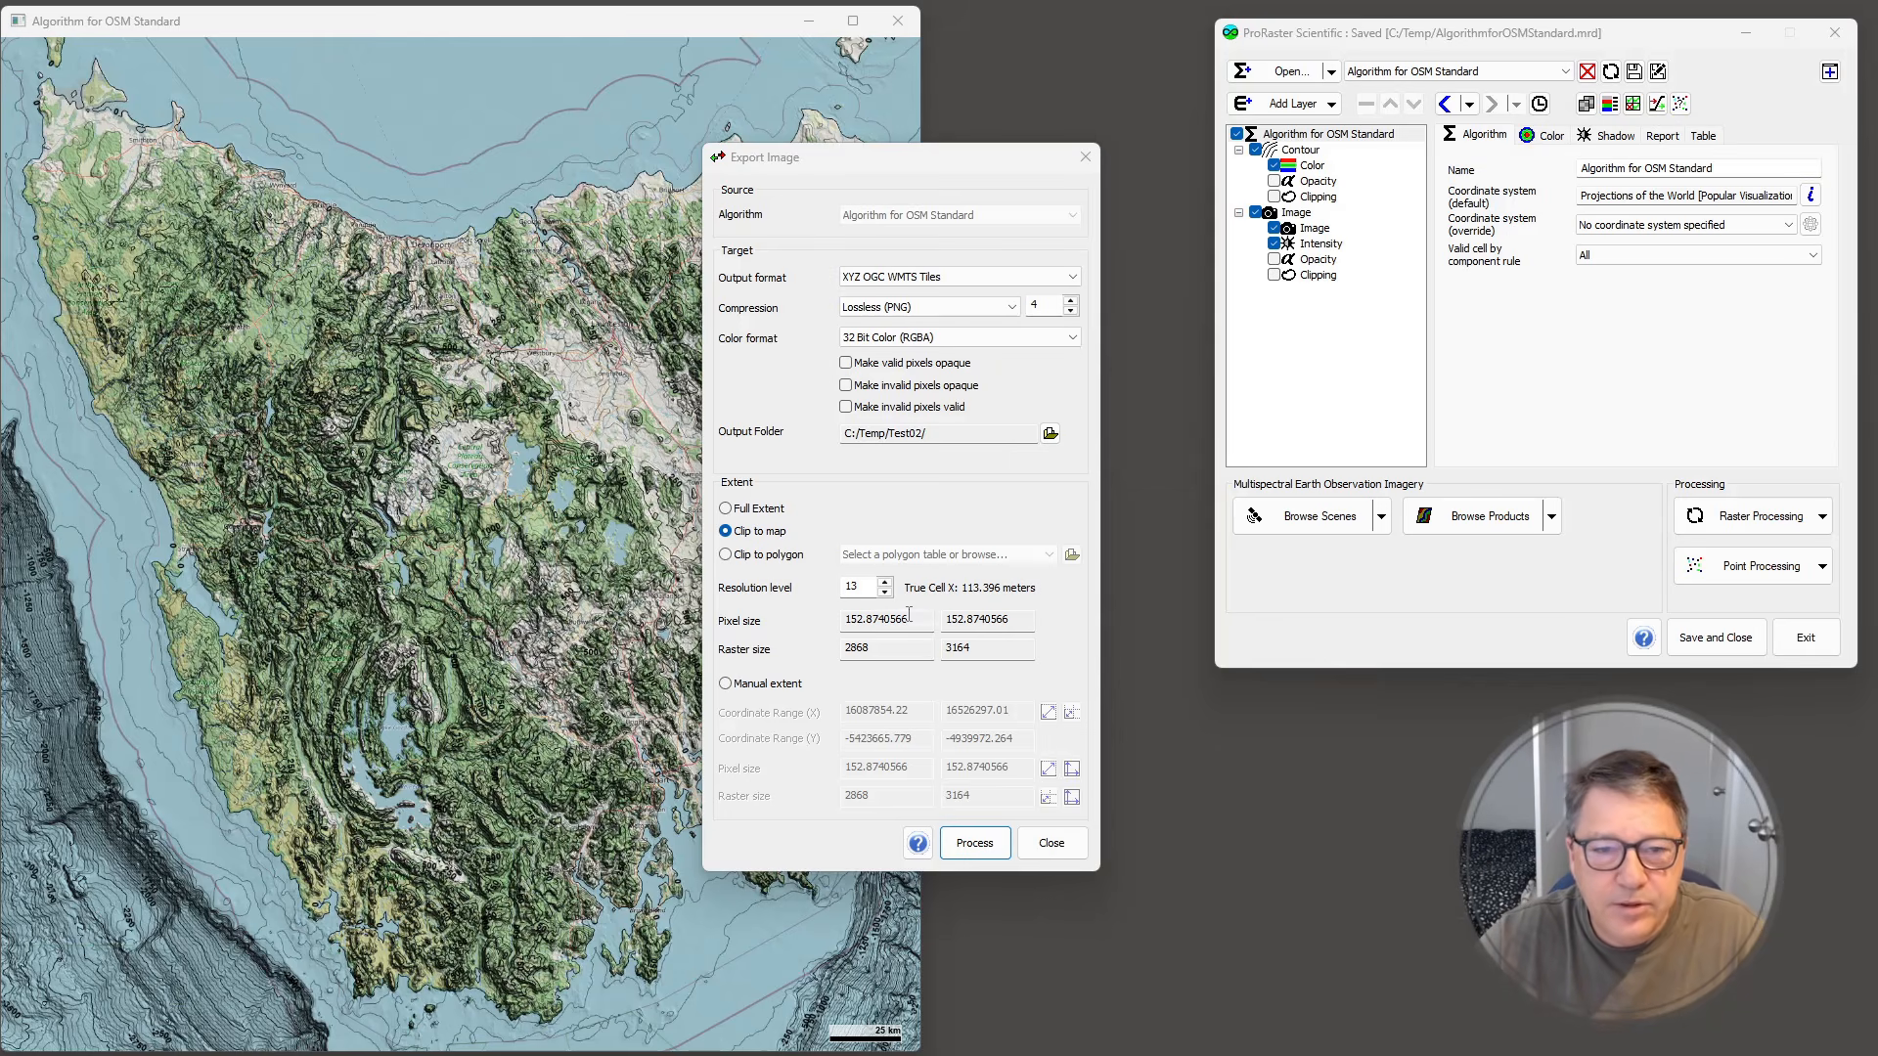
- Lower the export's resolution level to 0 and check how the pixel size and raster size respond
{"action": "left_click", "coordinate": [885, 592]}
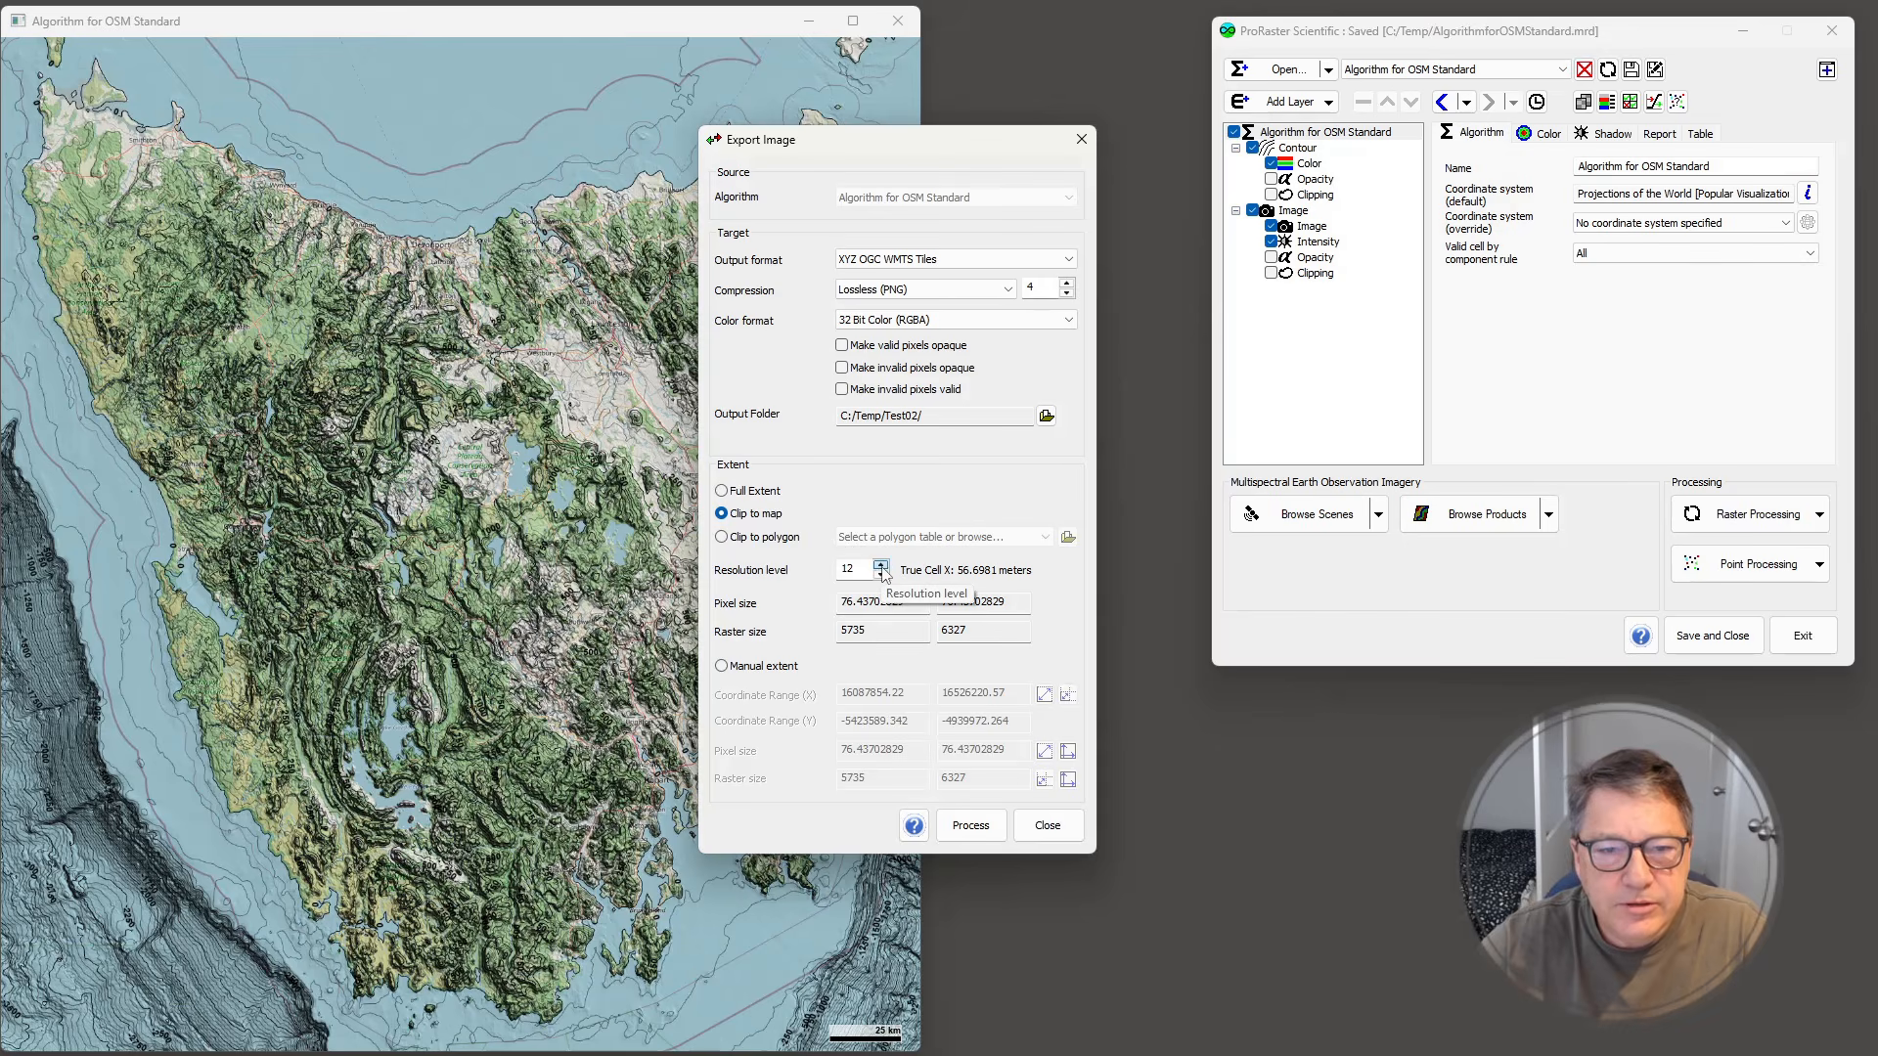
{"action": "left_click", "coordinate": [882, 567]}
{"action": "left_click", "coordinate": [882, 568]}
{"action": "left_click", "coordinate": [882, 567]}
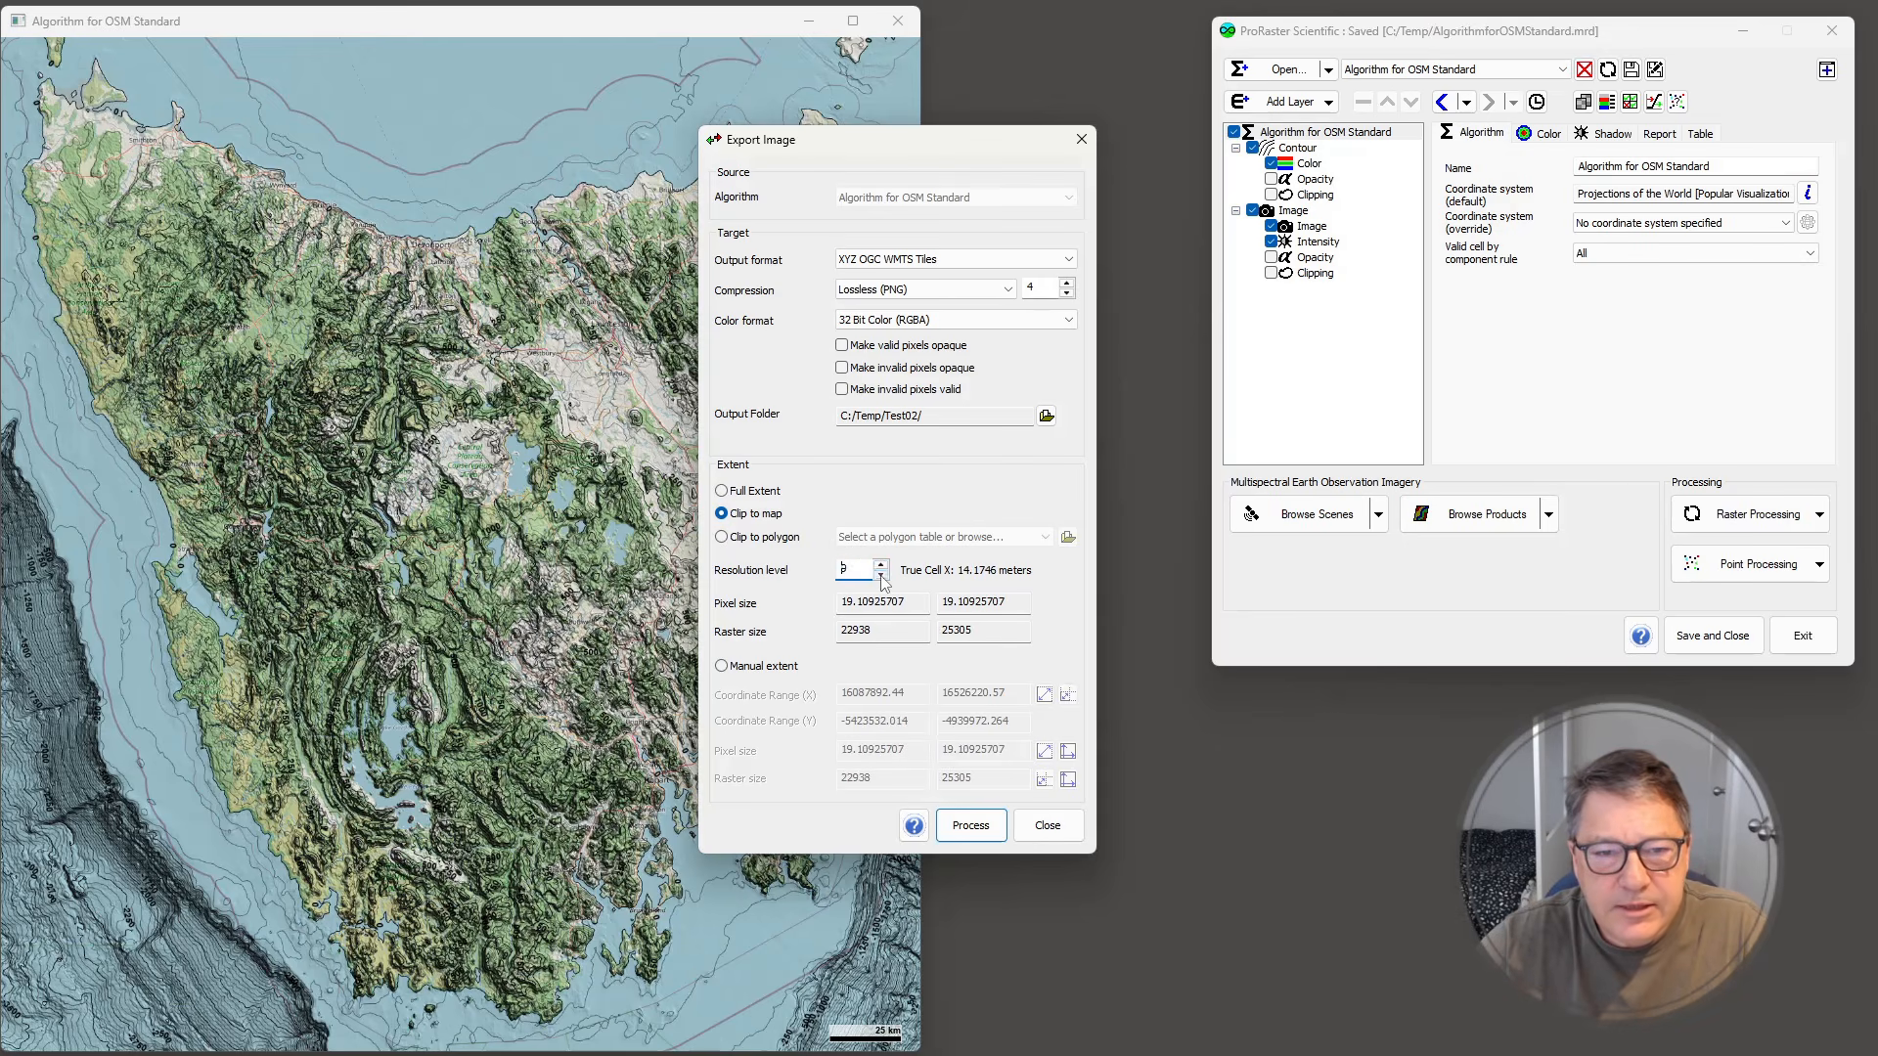
{"action": "left_click", "coordinate": [882, 576]}
{"action": "left_click", "coordinate": [882, 576]}
{"action": "left_click", "coordinate": [882, 576]}
{"action": "left_click", "coordinate": [882, 576]}
{"action": "left_click", "coordinate": [881, 577]}
{"action": "left_click", "coordinate": [882, 577]}
{"action": "left_click", "coordinate": [882, 577]}
{"action": "left_click", "coordinate": [881, 577]}
{"action": "left_click", "coordinate": [882, 577]}
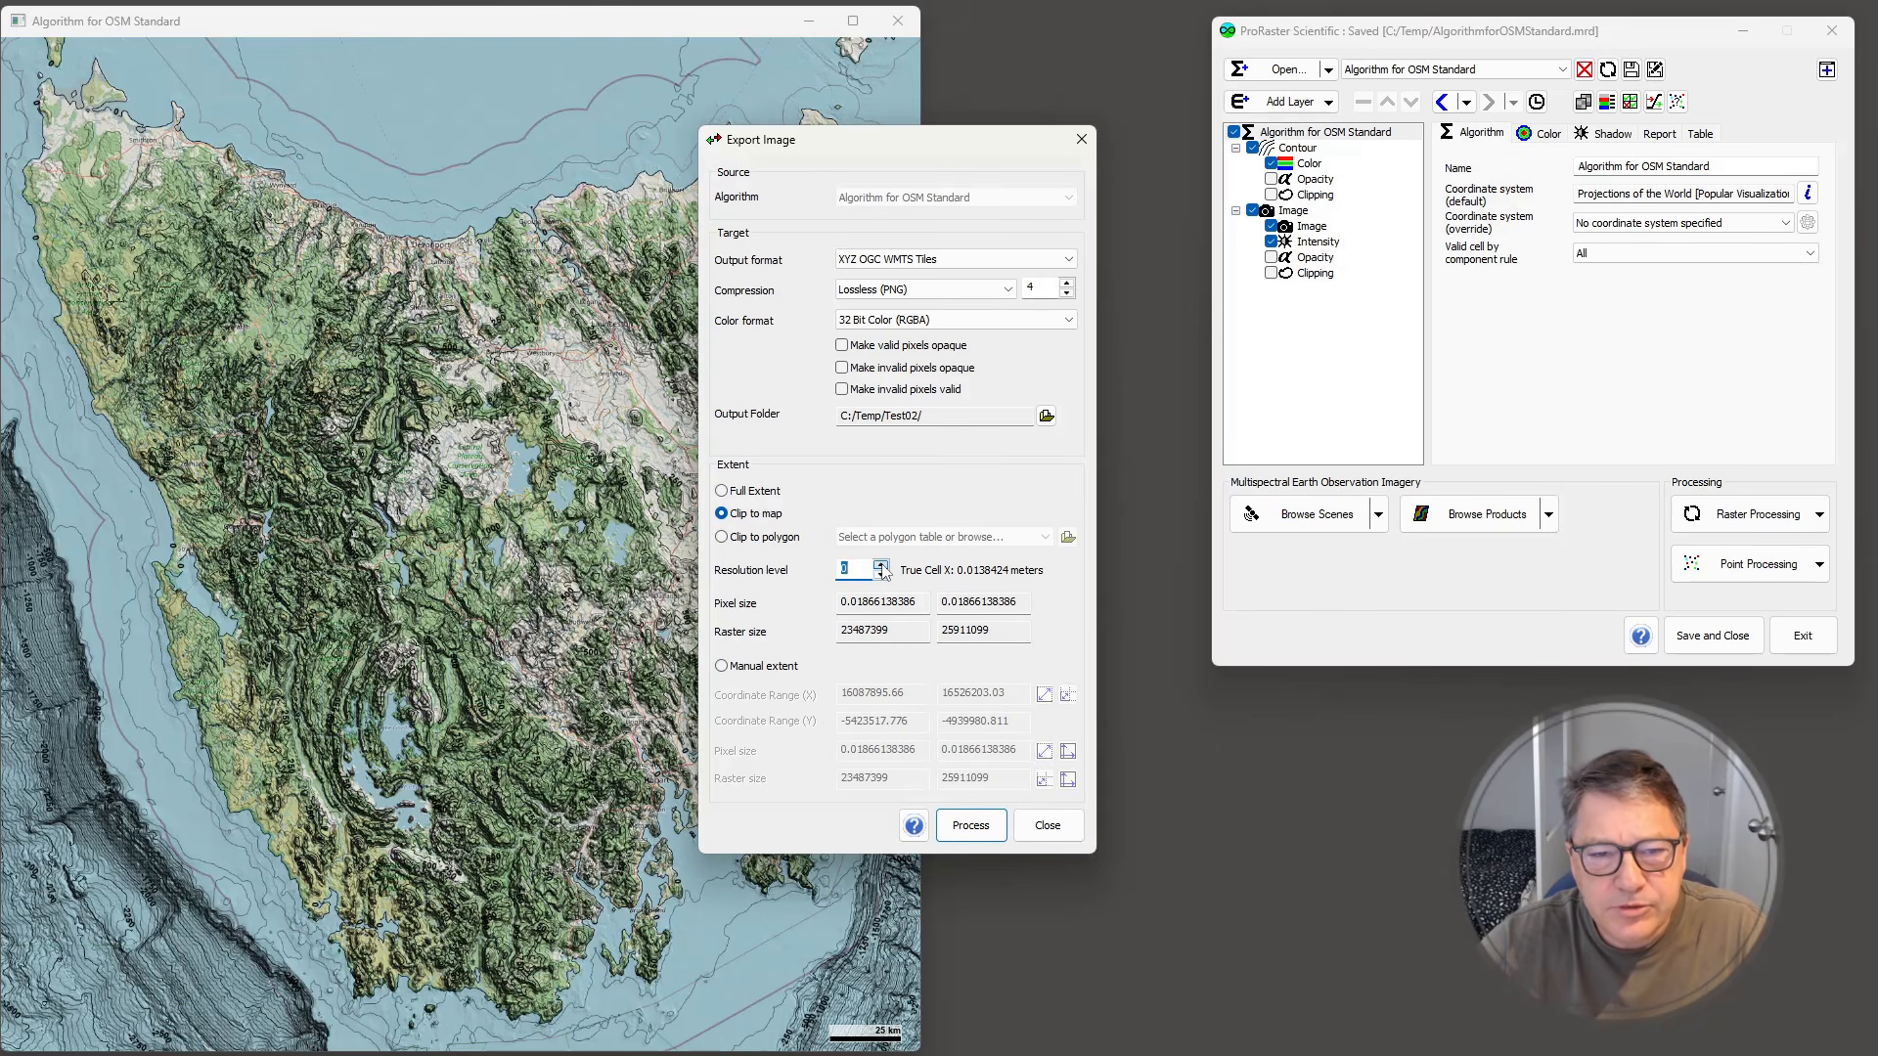
- Raise the resolution level step by step to 22 and bring it back down to 0
{"action": "left_click", "coordinate": [881, 566]}
{"action": "left_click", "coordinate": [881, 566]}
{"action": "left_click", "coordinate": [882, 566]}
{"action": "left_click", "coordinate": [881, 567]}
{"action": "left_click", "coordinate": [881, 566]}
{"action": "left_click", "coordinate": [881, 567]}
{"action": "left_click", "coordinate": [881, 566]}
{"action": "left_click", "coordinate": [882, 566]}
{"action": "left_click", "coordinate": [882, 567]}
{"action": "left_click", "coordinate": [881, 567]}
{"action": "left_click", "coordinate": [882, 567]}
{"action": "left_click", "coordinate": [881, 568]}
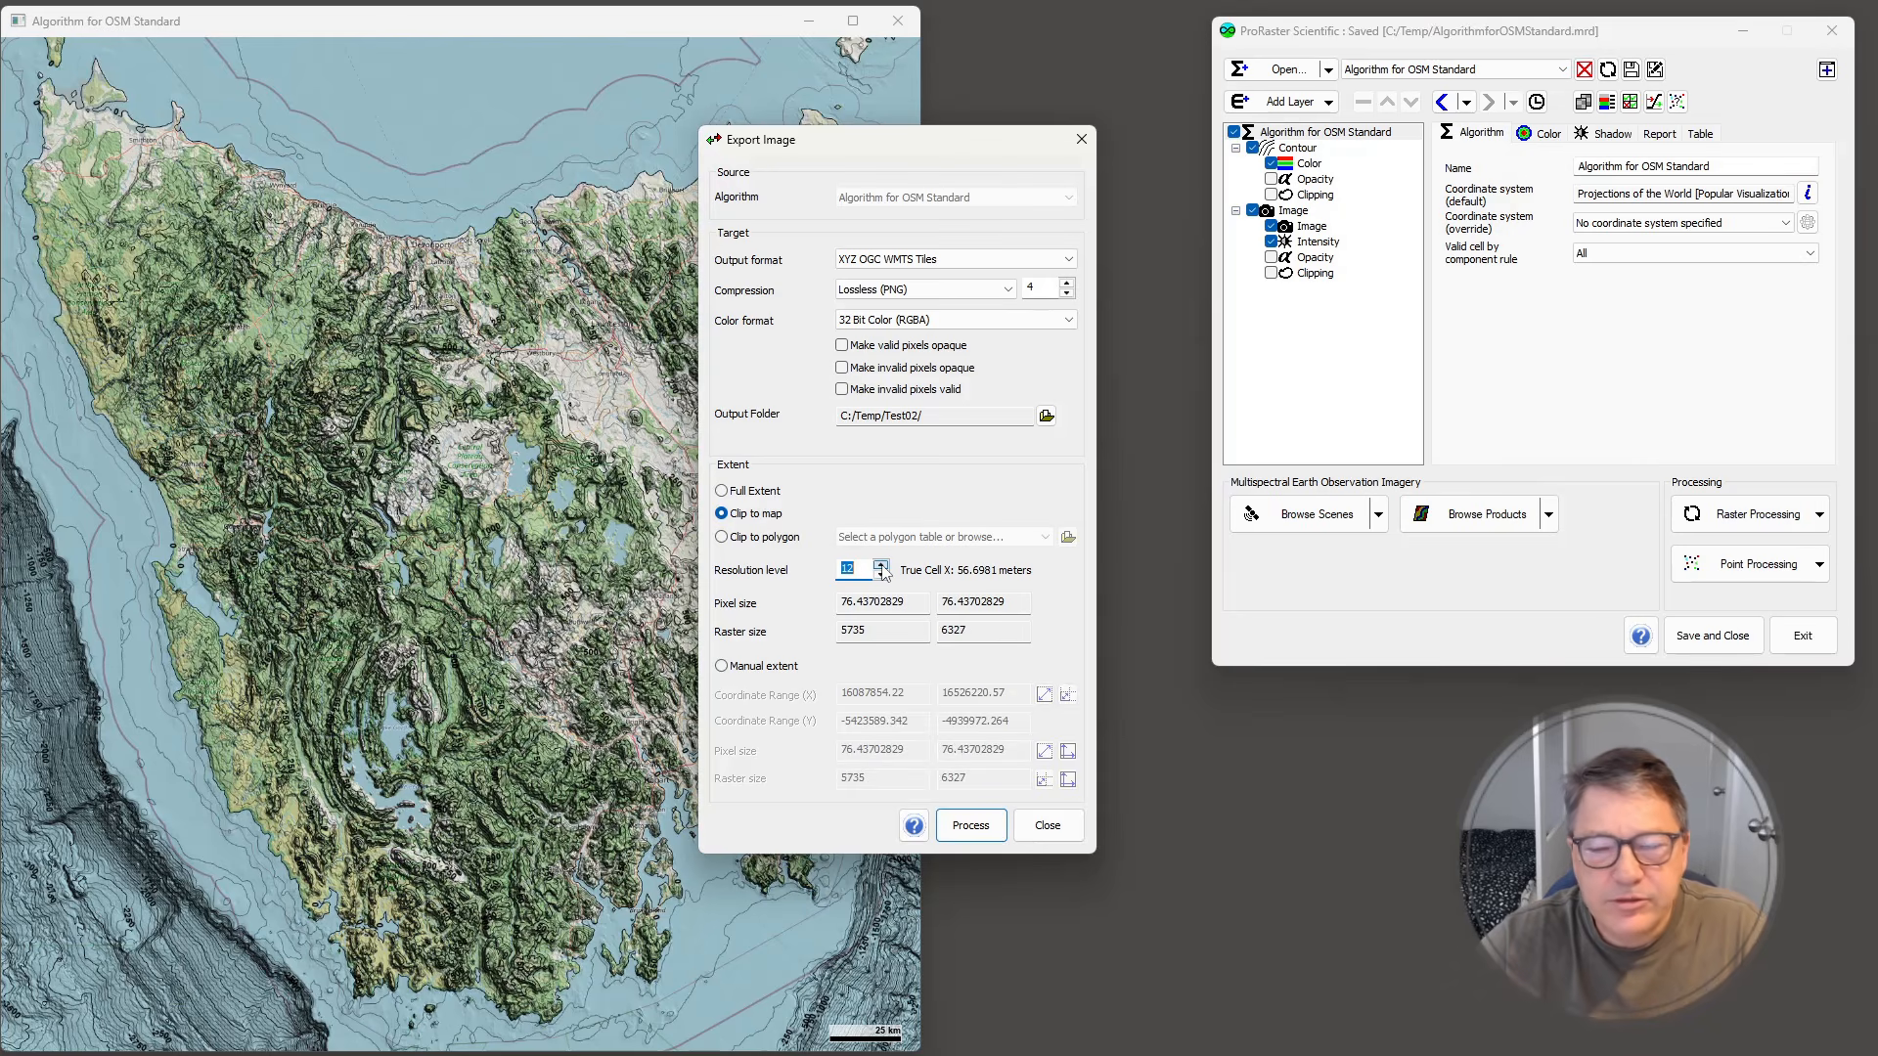
{"action": "left_click", "coordinate": [881, 568]}
{"action": "left_click", "coordinate": [881, 567]}
{"action": "left_click", "coordinate": [881, 567]}
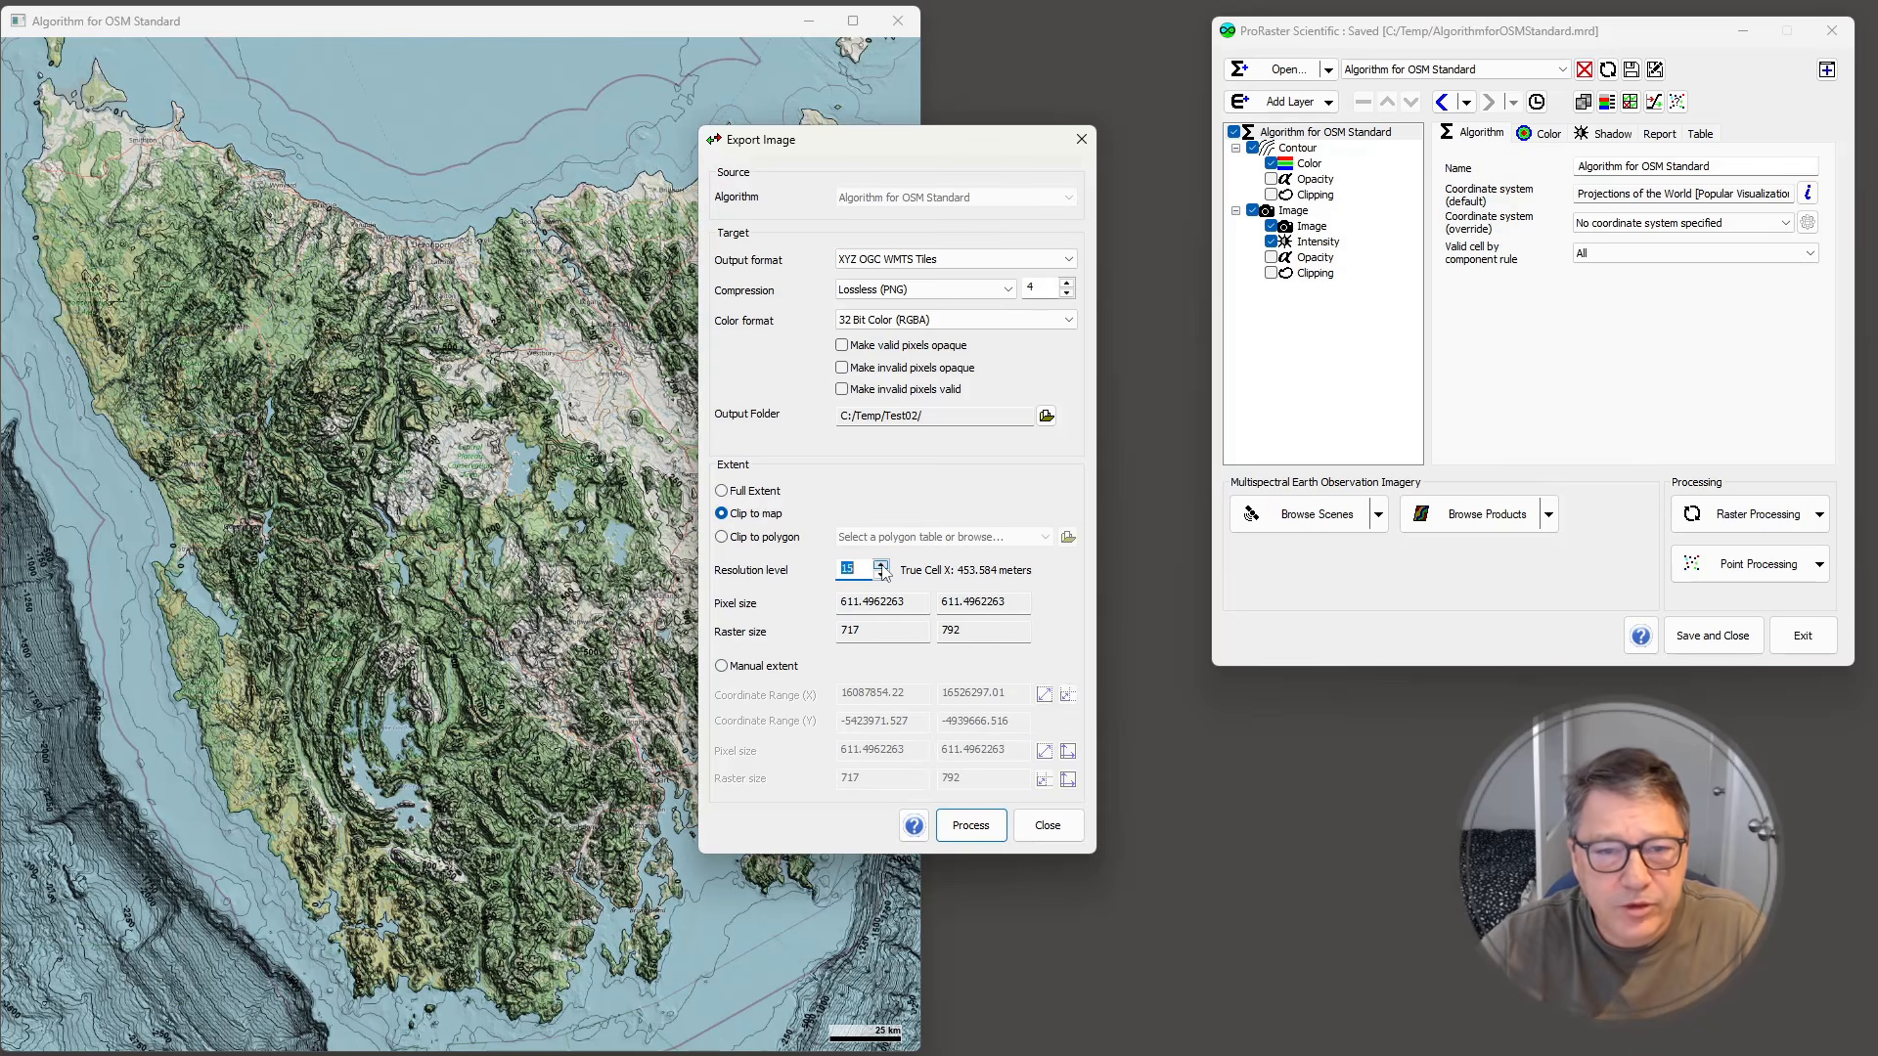
{"action": "left_click", "coordinate": [881, 567]}
{"action": "left_click", "coordinate": [882, 568]}
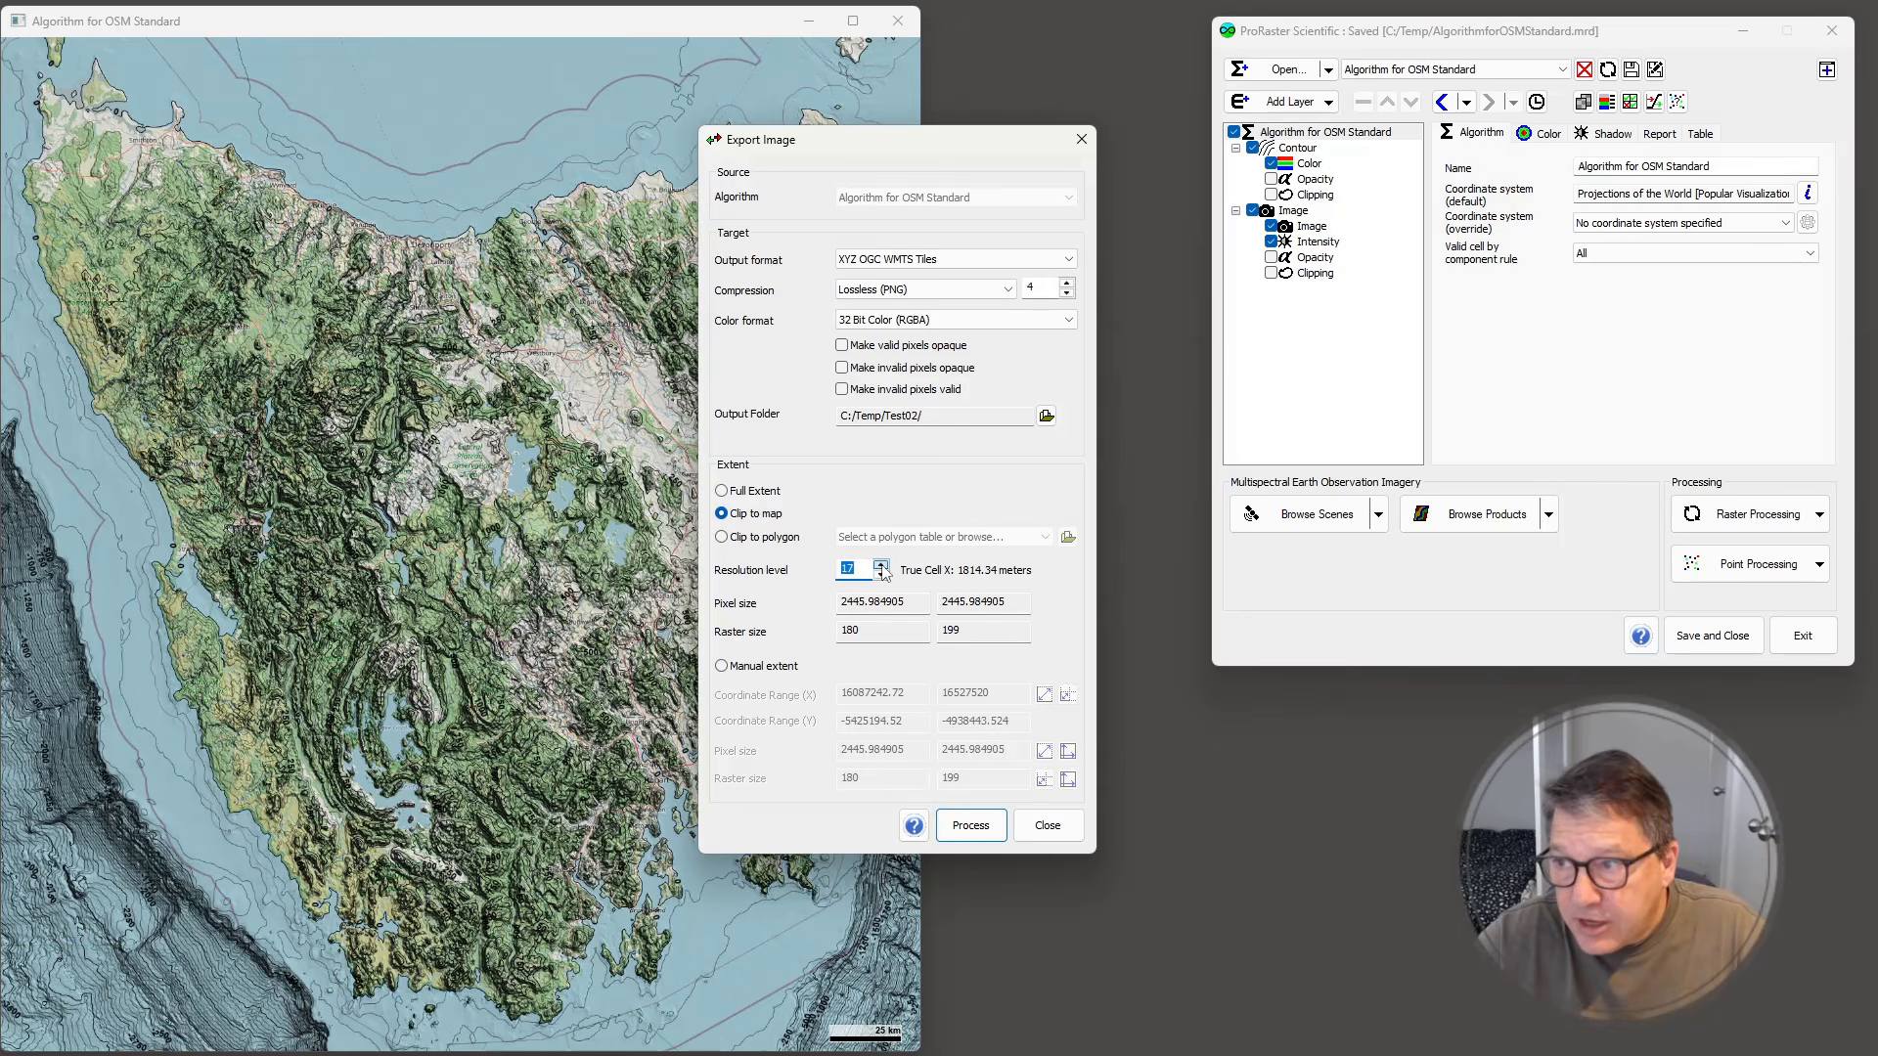
{"action": "left_click", "coordinate": [882, 567]}
{"action": "left_click", "coordinate": [881, 568]}
{"action": "left_click", "coordinate": [881, 567]}
{"action": "left_click", "coordinate": [881, 568]}
{"action": "left_click", "coordinate": [882, 567]}
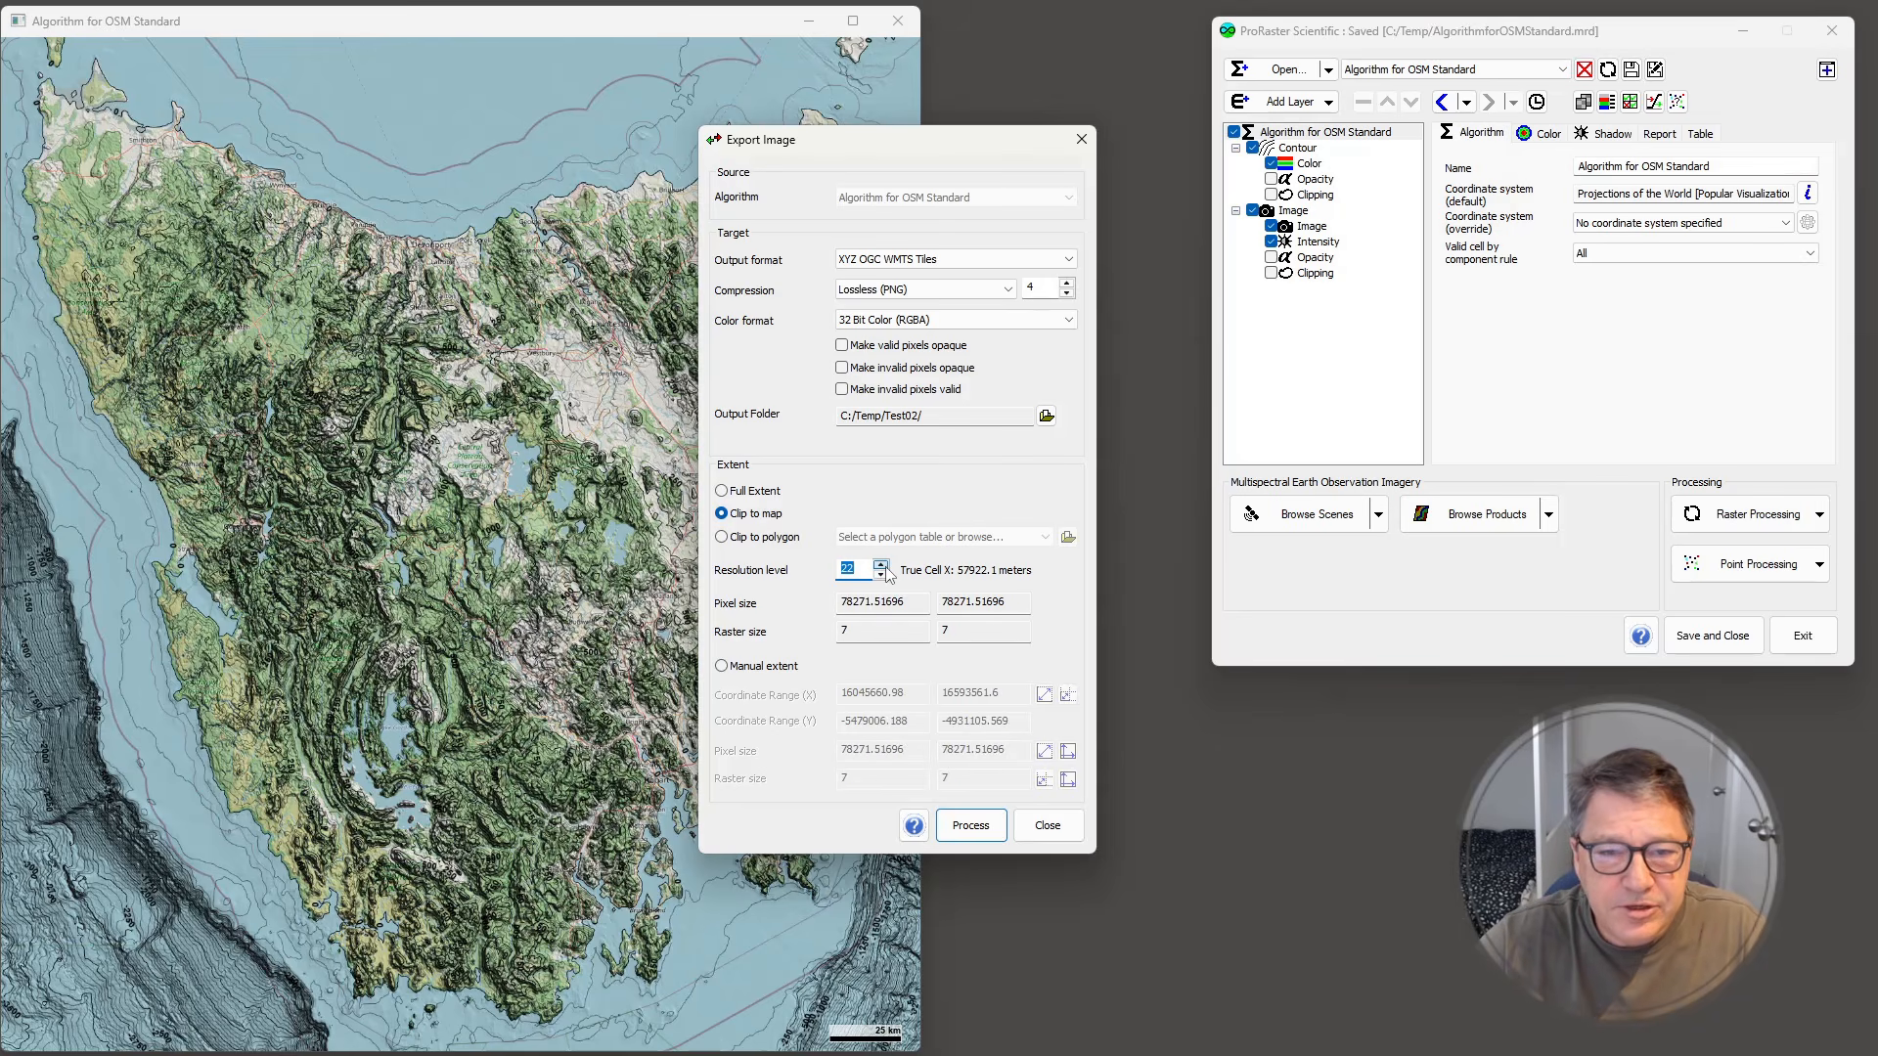
{"action": "left_click", "coordinate": [882, 576]}
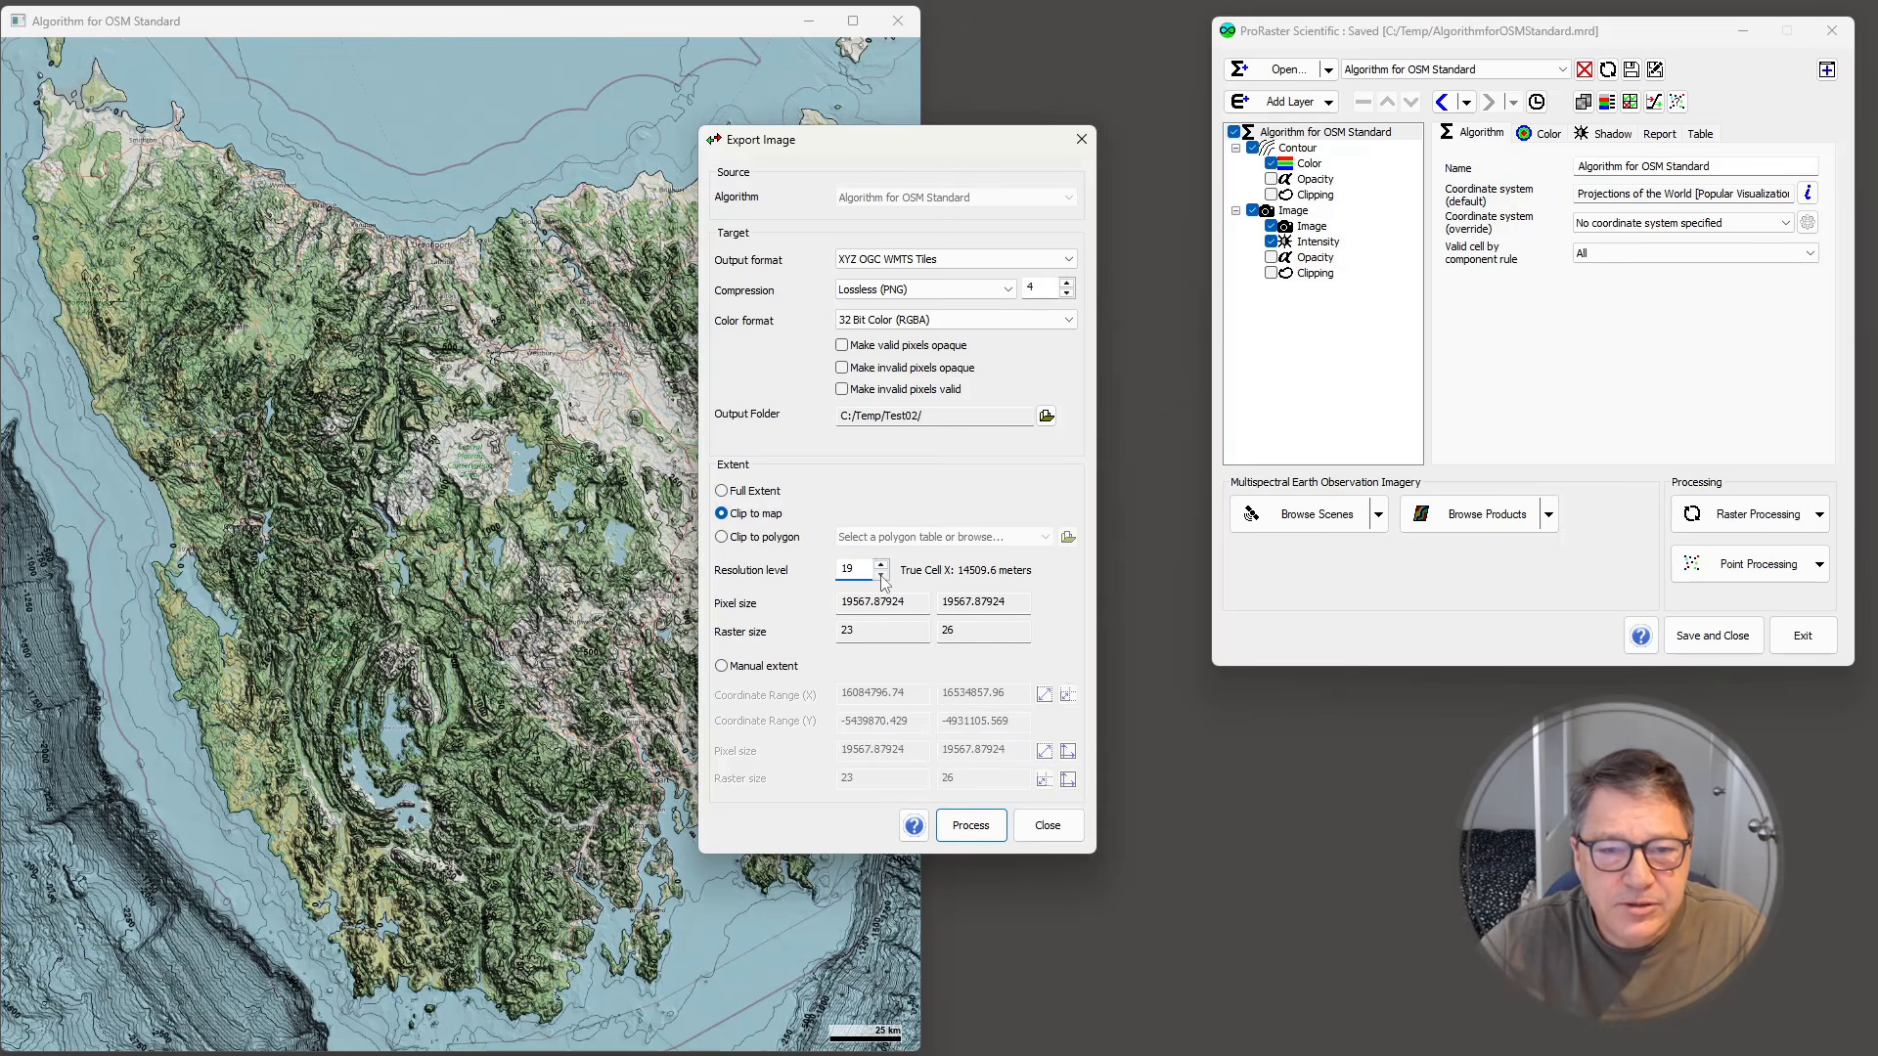
{"action": "left_click", "coordinate": [882, 576]}
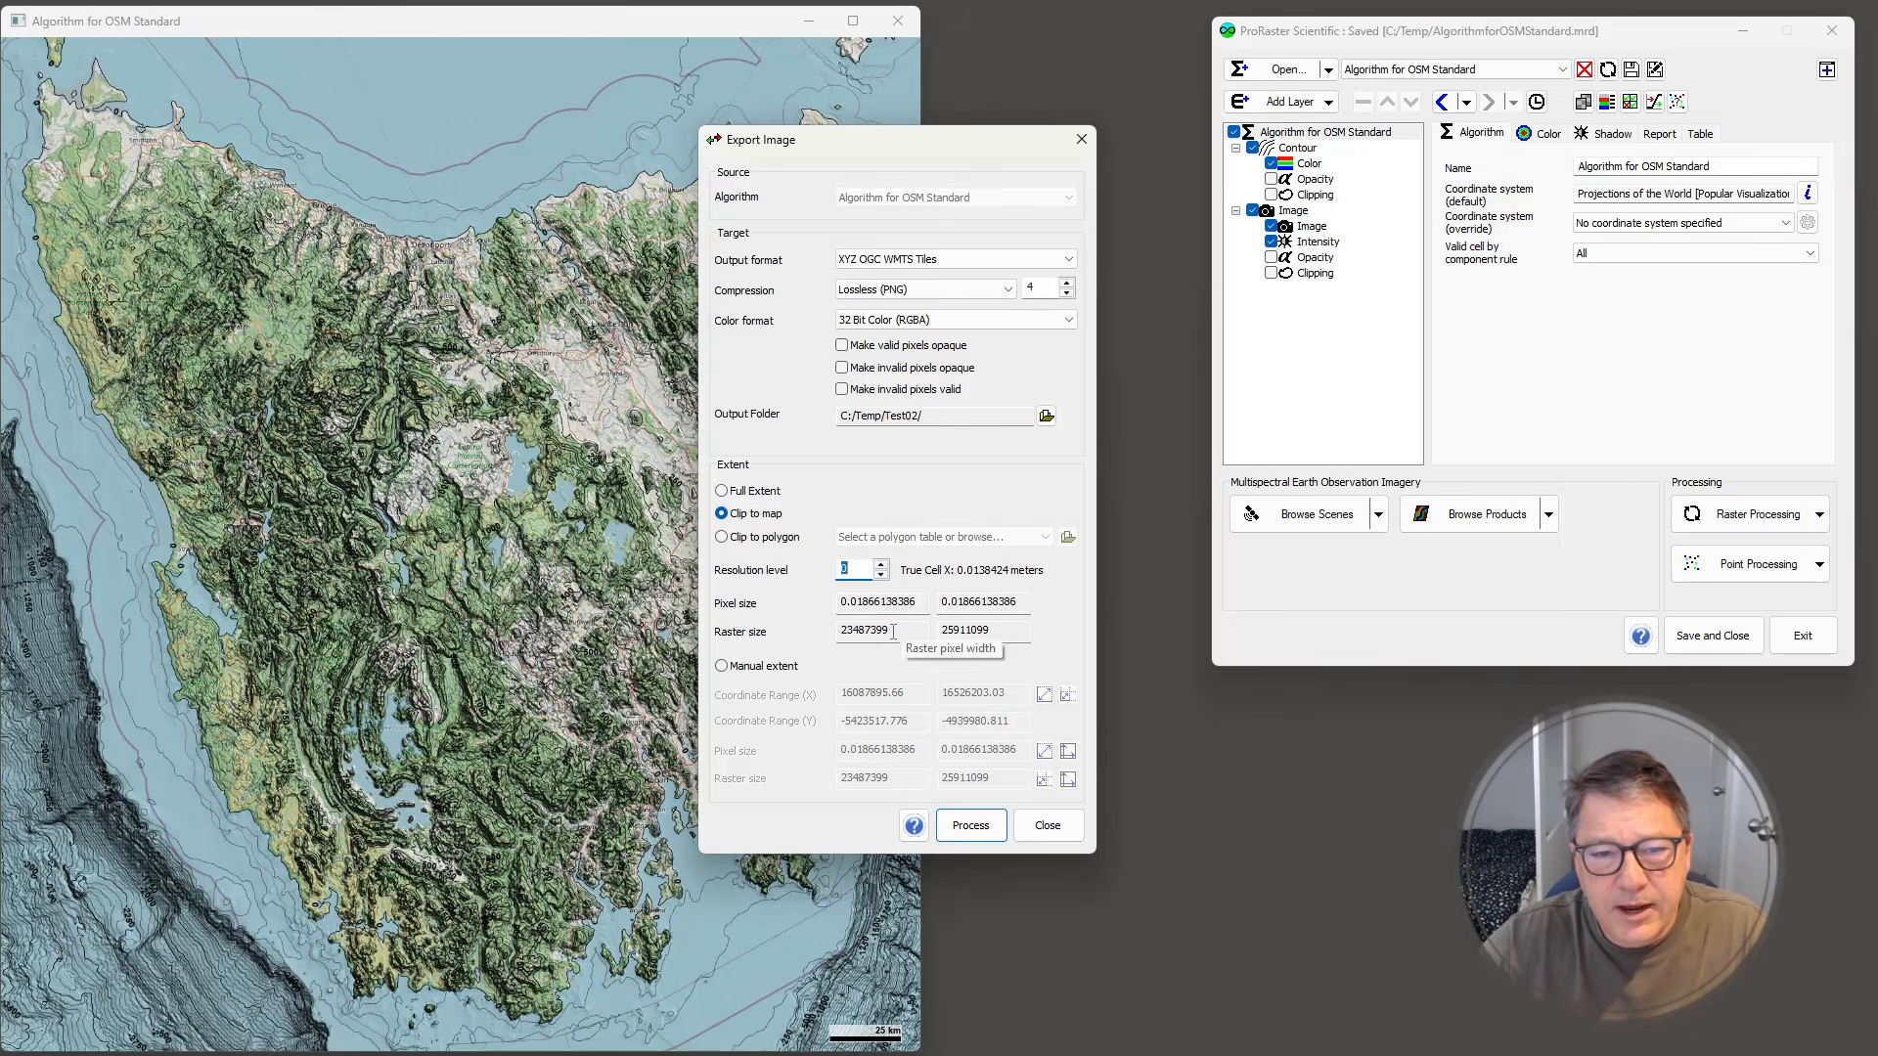
- Set the resolution level to 13 and process the clipped XYZ OGC WMTS Tiles export into C:/Temp/Test02
{"action": "left_click", "coordinate": [881, 566]}
{"action": "left_click", "coordinate": [882, 566]}
{"action": "left_click", "coordinate": [881, 567]}
{"action": "left_click", "coordinate": [881, 566]}
{"action": "left_click", "coordinate": [882, 567]}
{"action": "left_click", "coordinate": [882, 566]}
{"action": "left_click", "coordinate": [881, 567]}
{"action": "left_click", "coordinate": [882, 567]}
{"action": "left_click", "coordinate": [882, 566]}
{"action": "left_click", "coordinate": [881, 566]}
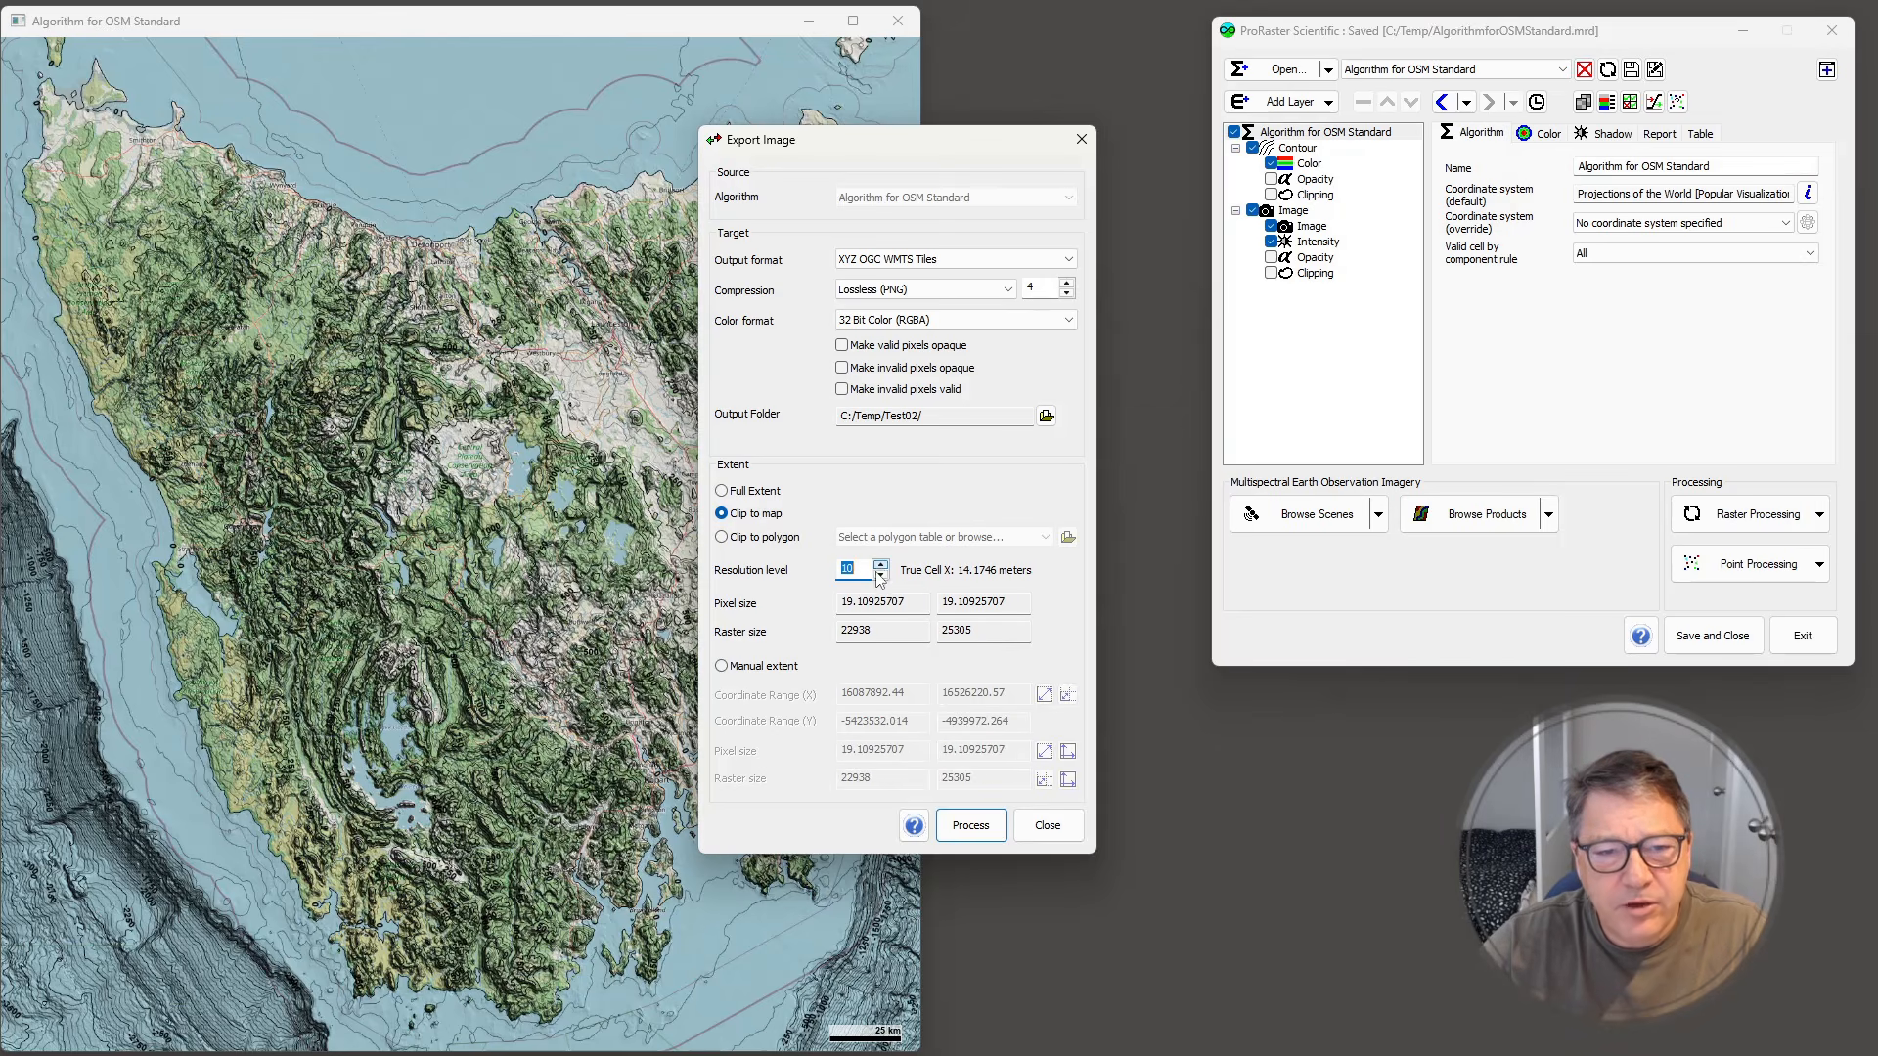
{"action": "left_click", "coordinate": [882, 566]}
{"action": "left_click", "coordinate": [881, 566]}
{"action": "left_click", "coordinate": [881, 566]}
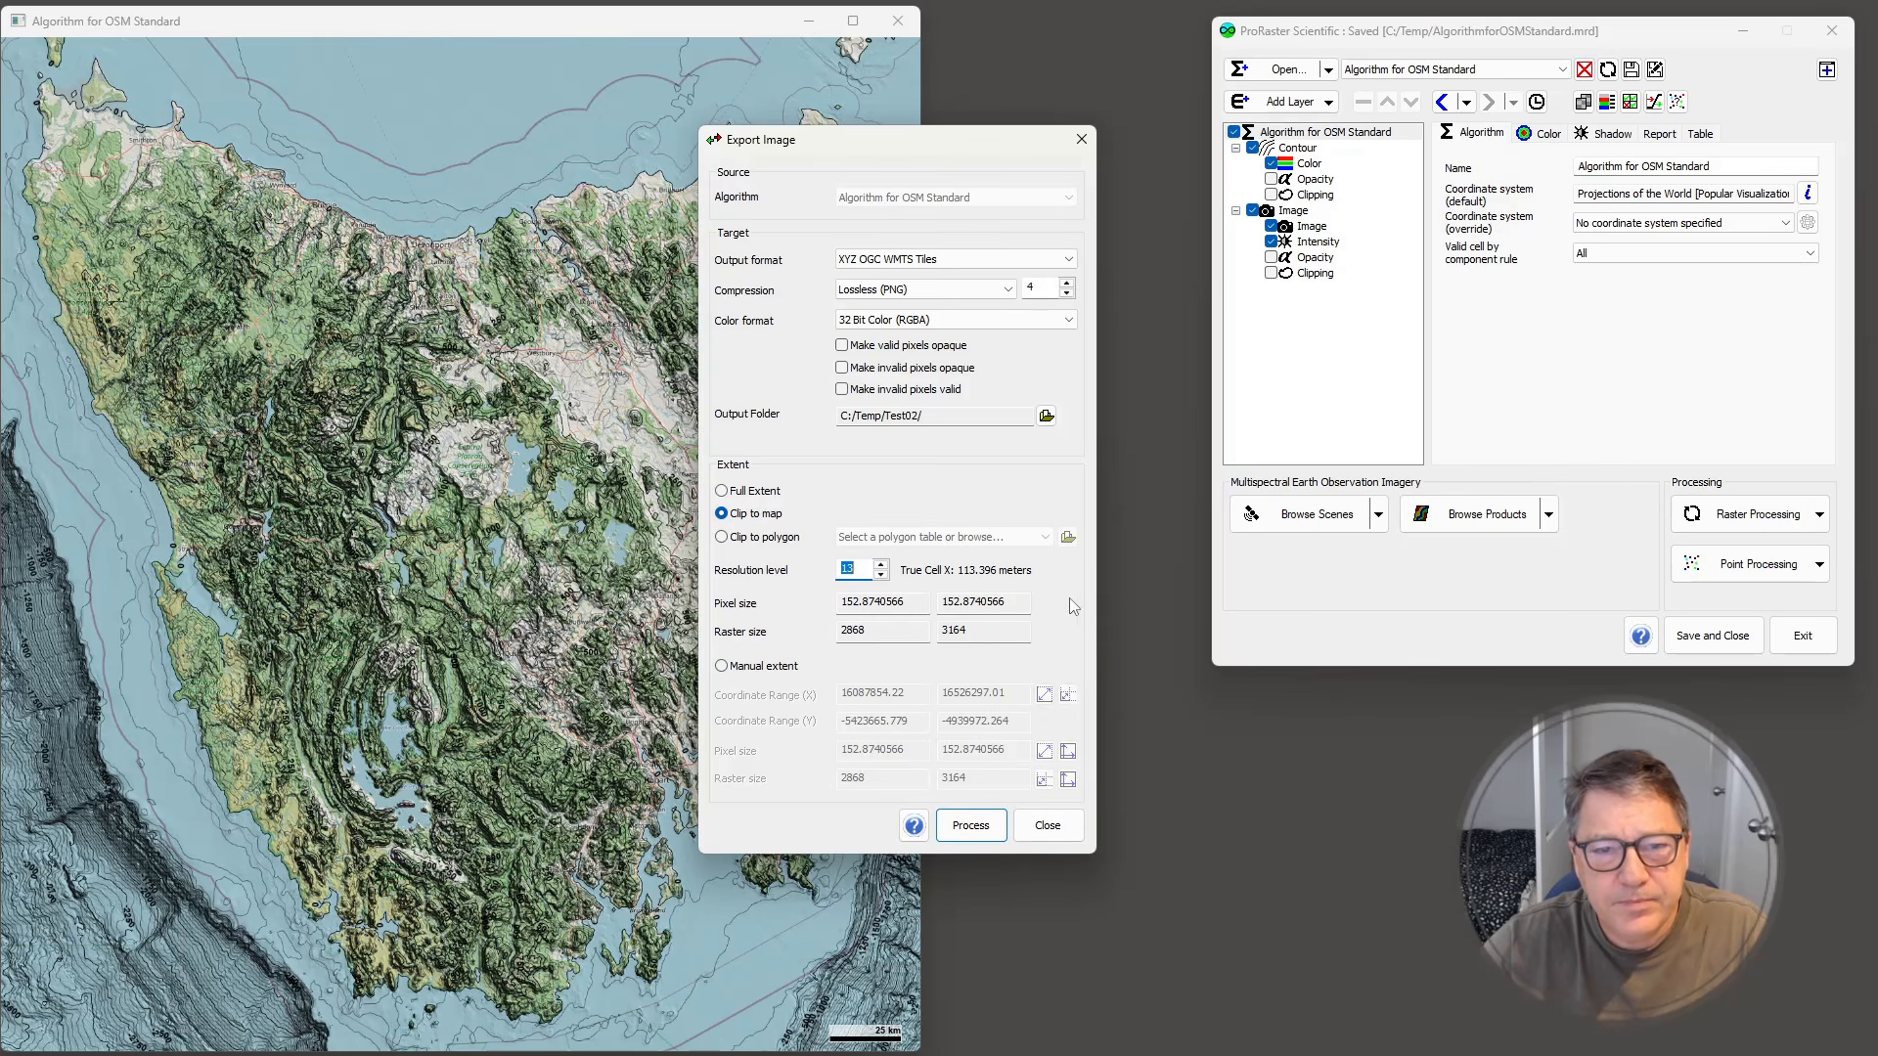
{"action": "left_click", "coordinate": [966, 828]}
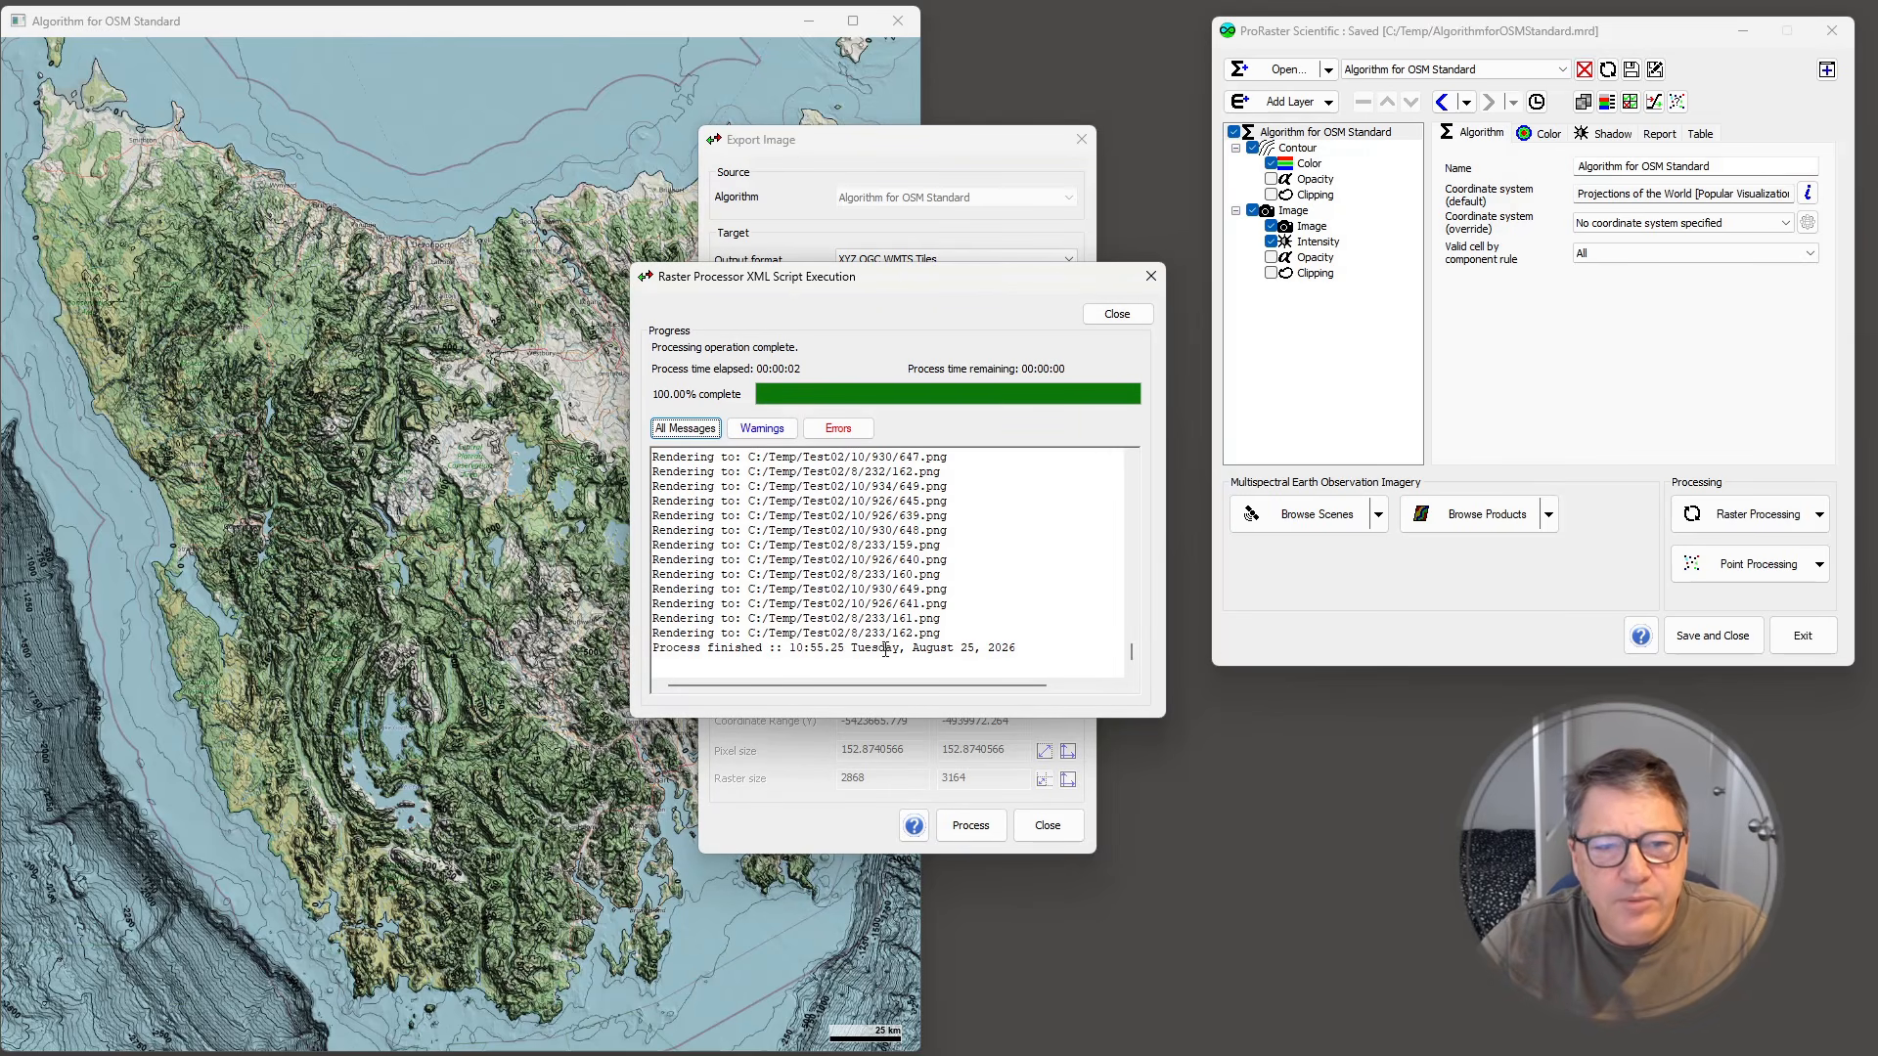
{"action": "left_click", "coordinate": [1117, 314]}
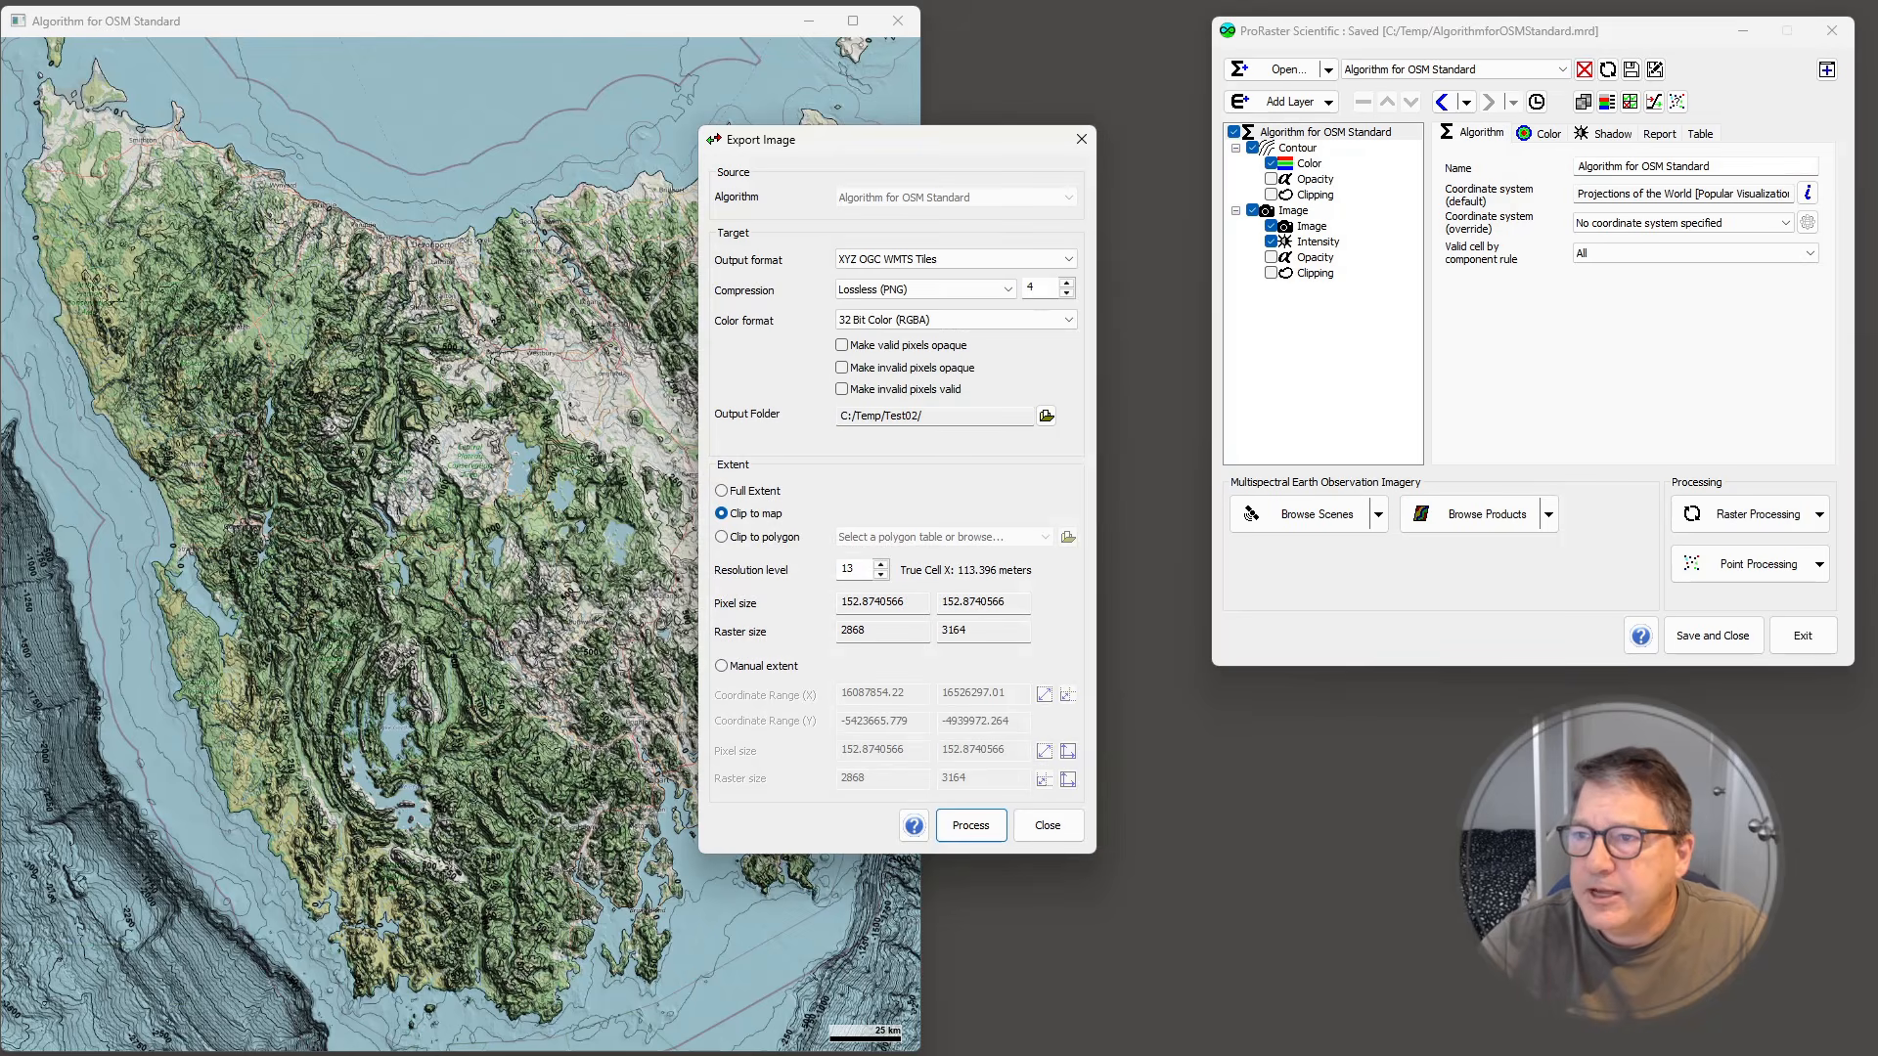
- In a second ProRaster Scientific window, create a new algorithm from the recent output raster C:/Temp/Test02/Test02.xml
{"action": "left_click_drag", "start_coordinate": [1877, 489], "coordinate": [564, 155]}
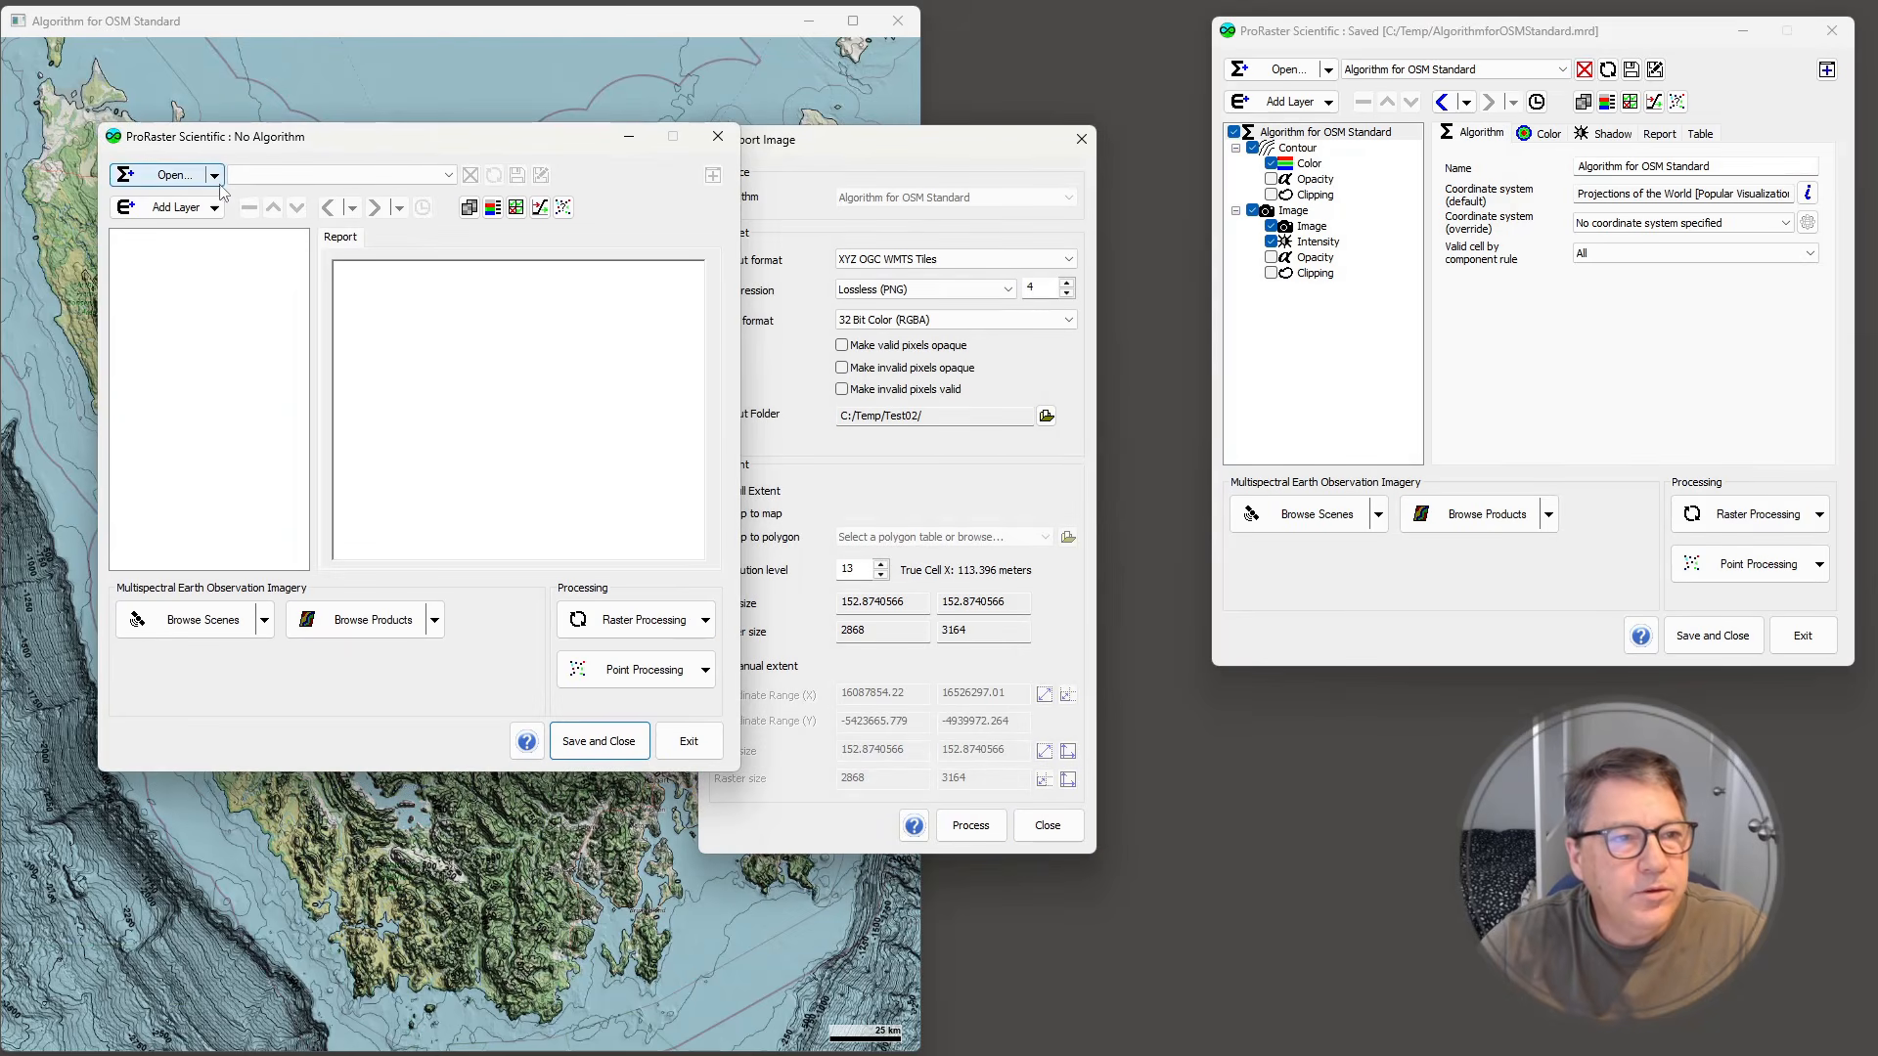
{"action": "left_click", "coordinate": [171, 175]}
{"action": "mouse_move", "coordinate": [203, 228]}
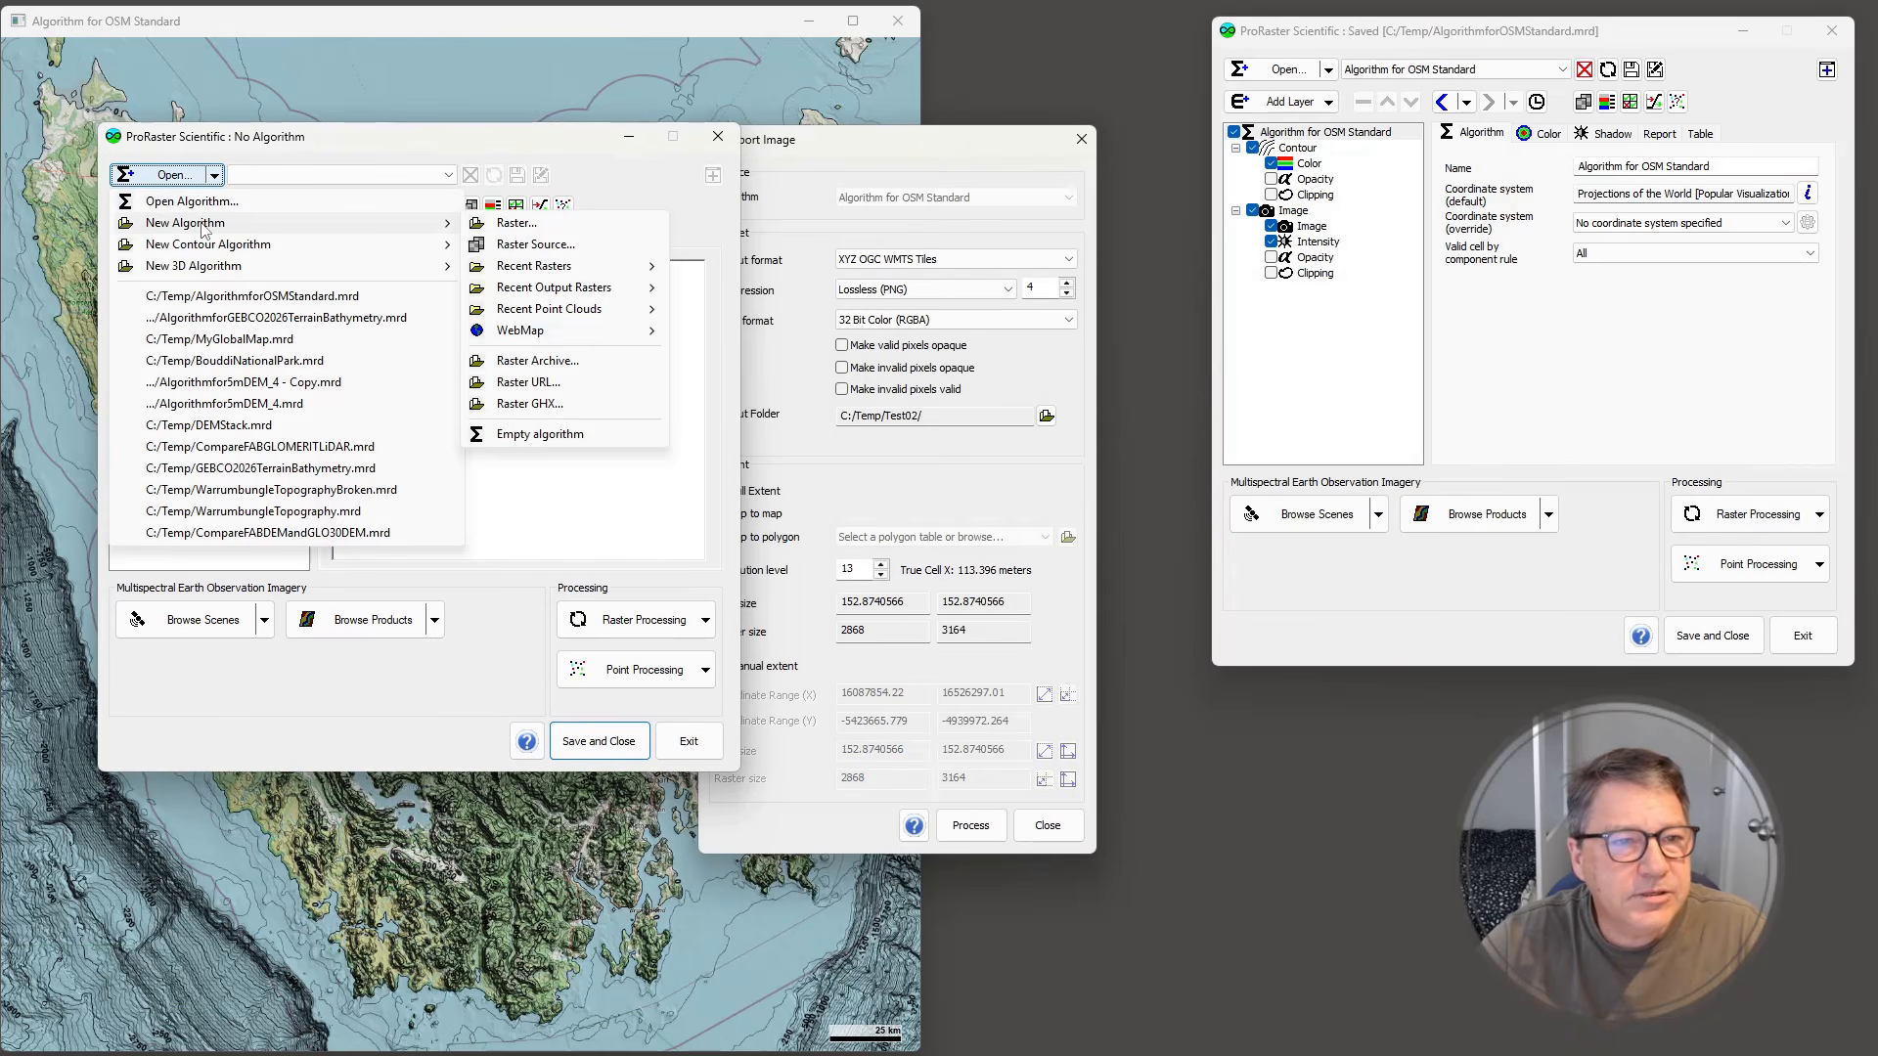
{"action": "mouse_move", "coordinate": [600, 293]}
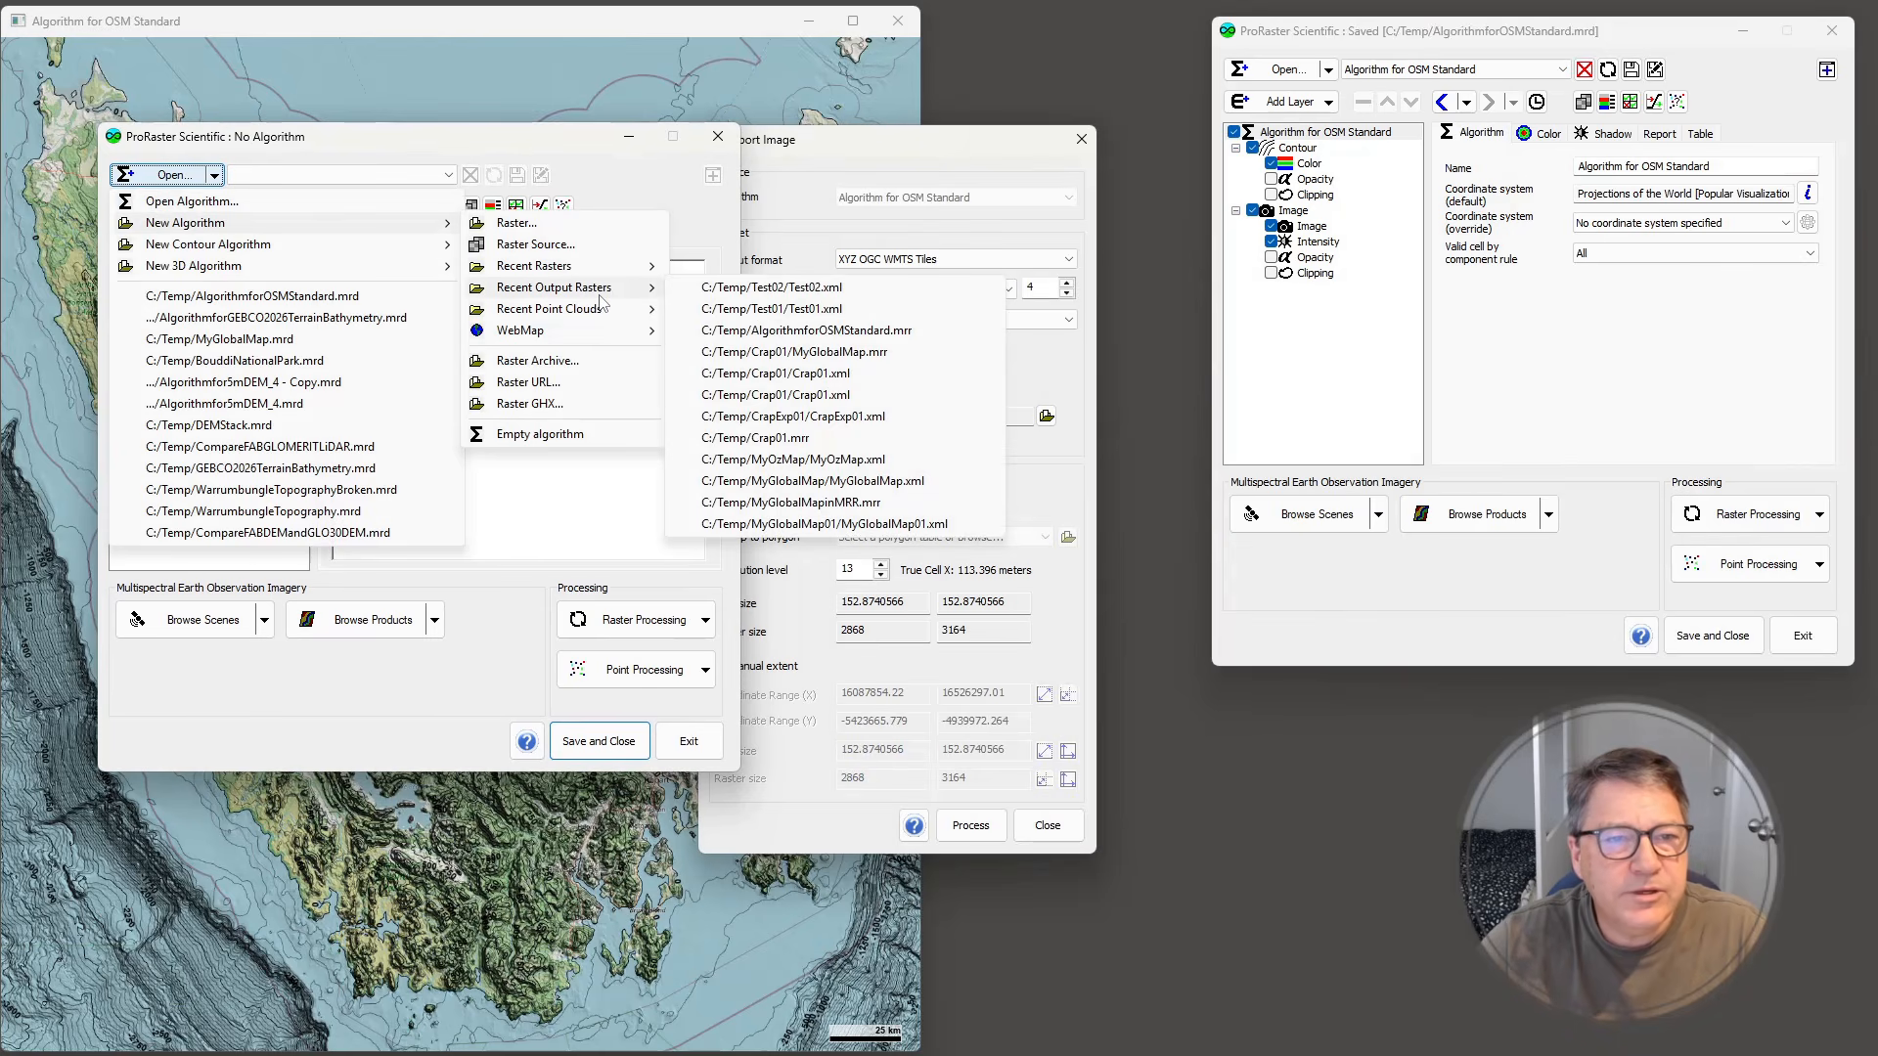
{"action": "left_click", "coordinate": [810, 291]}
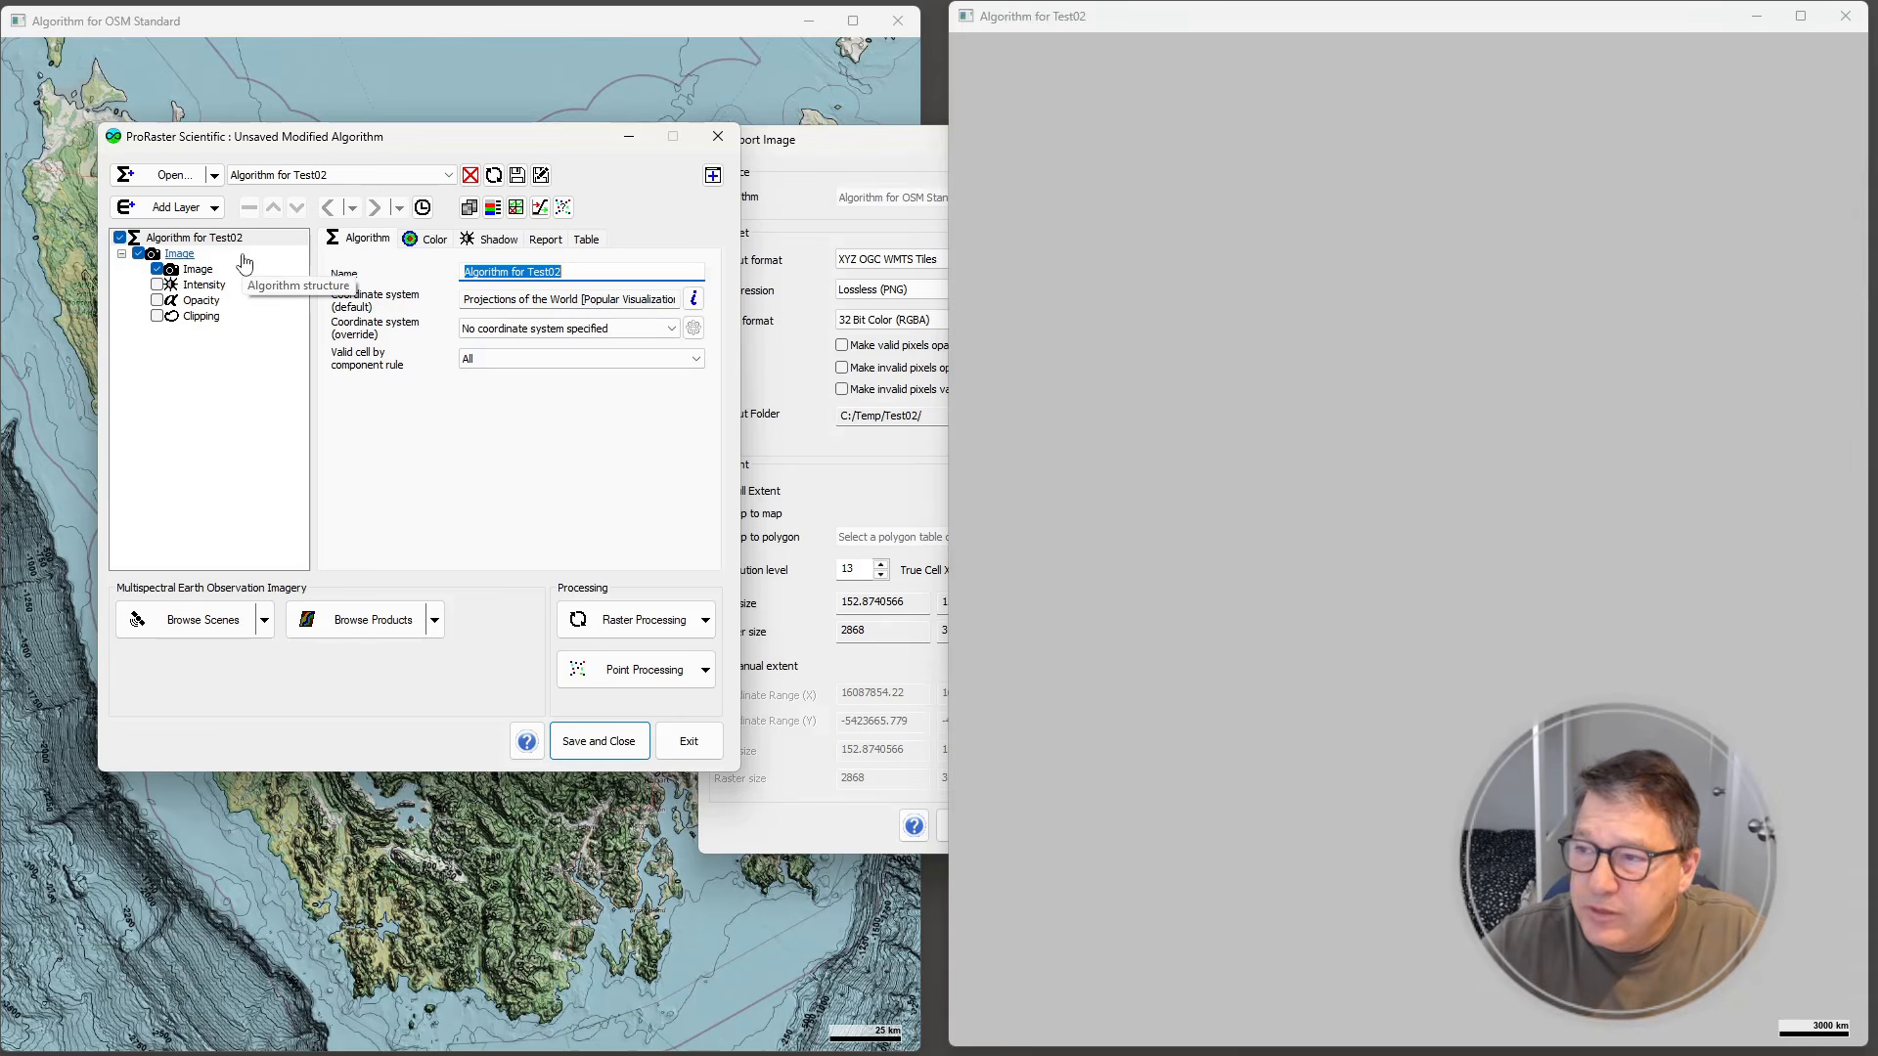
- Add the OSM Standard Grey.mvr WebMap overlay layer to the Test02 algorithm
{"action": "left_click", "coordinate": [215, 209]}
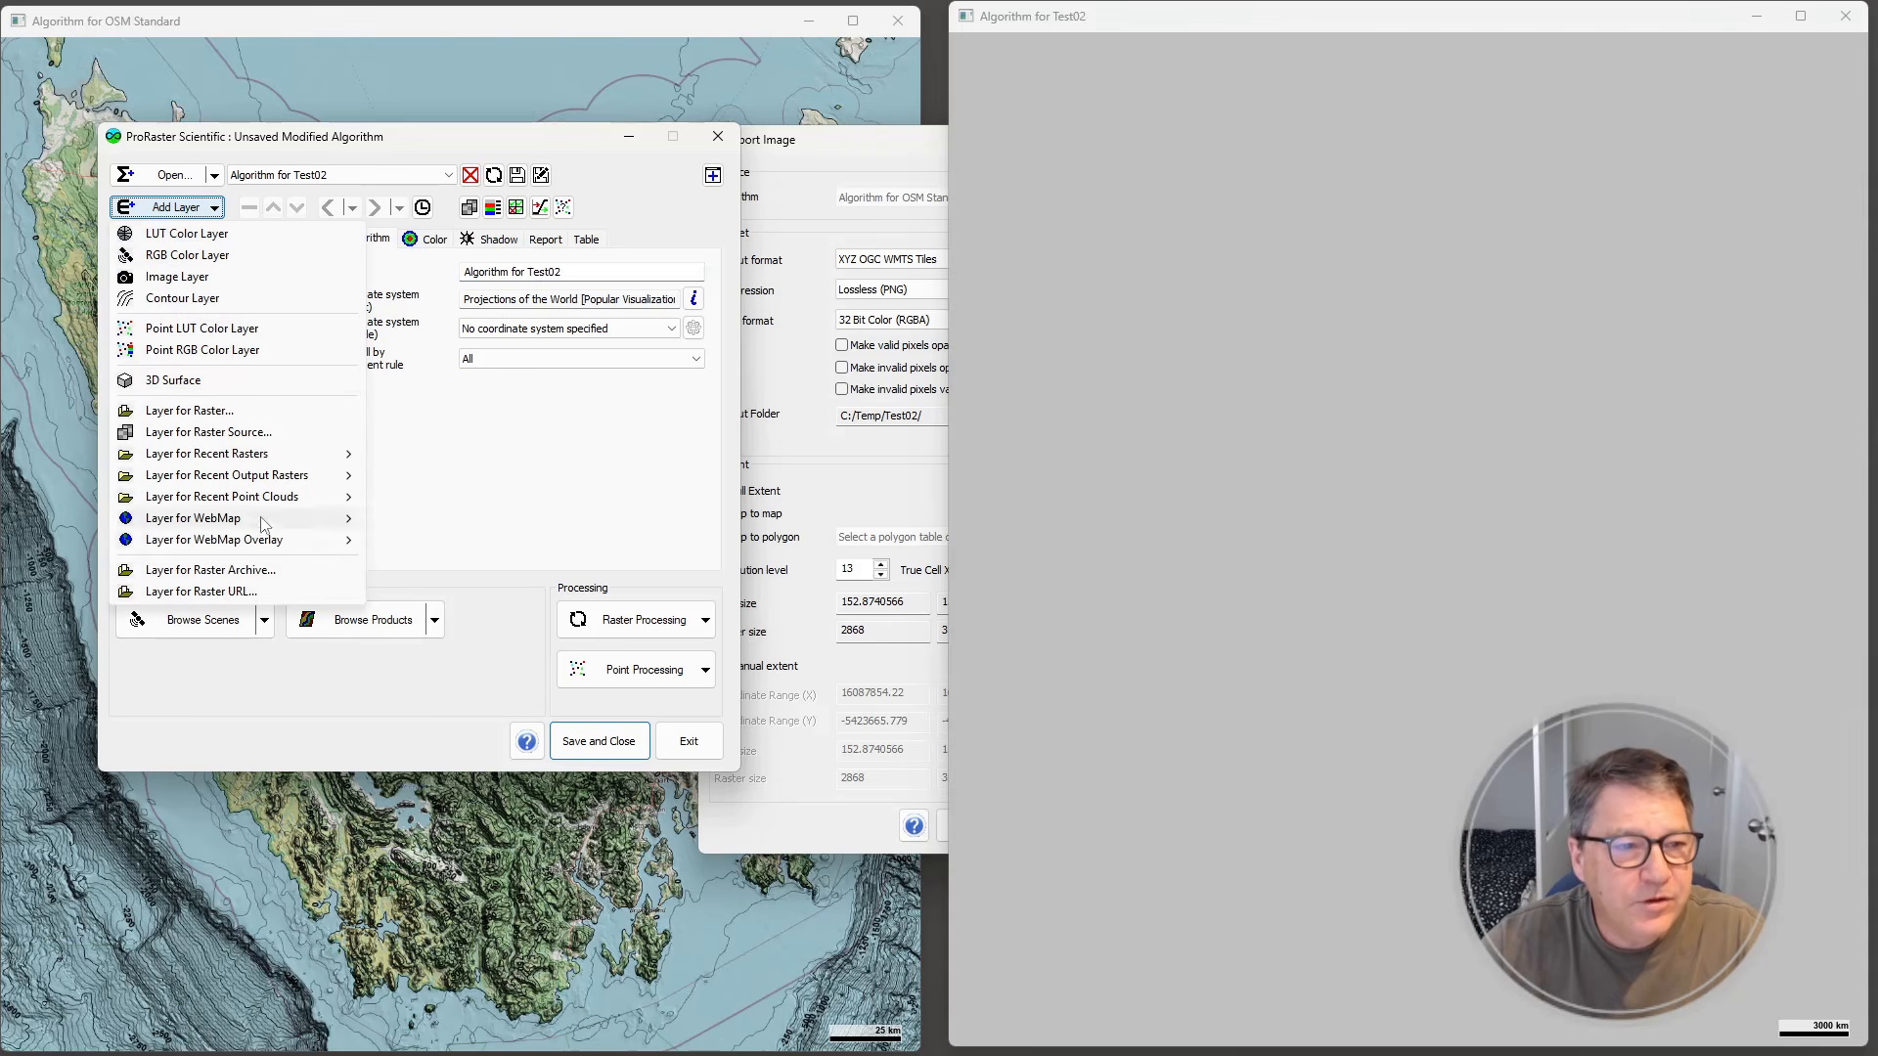
{"action": "mouse_move", "coordinate": [279, 540]}
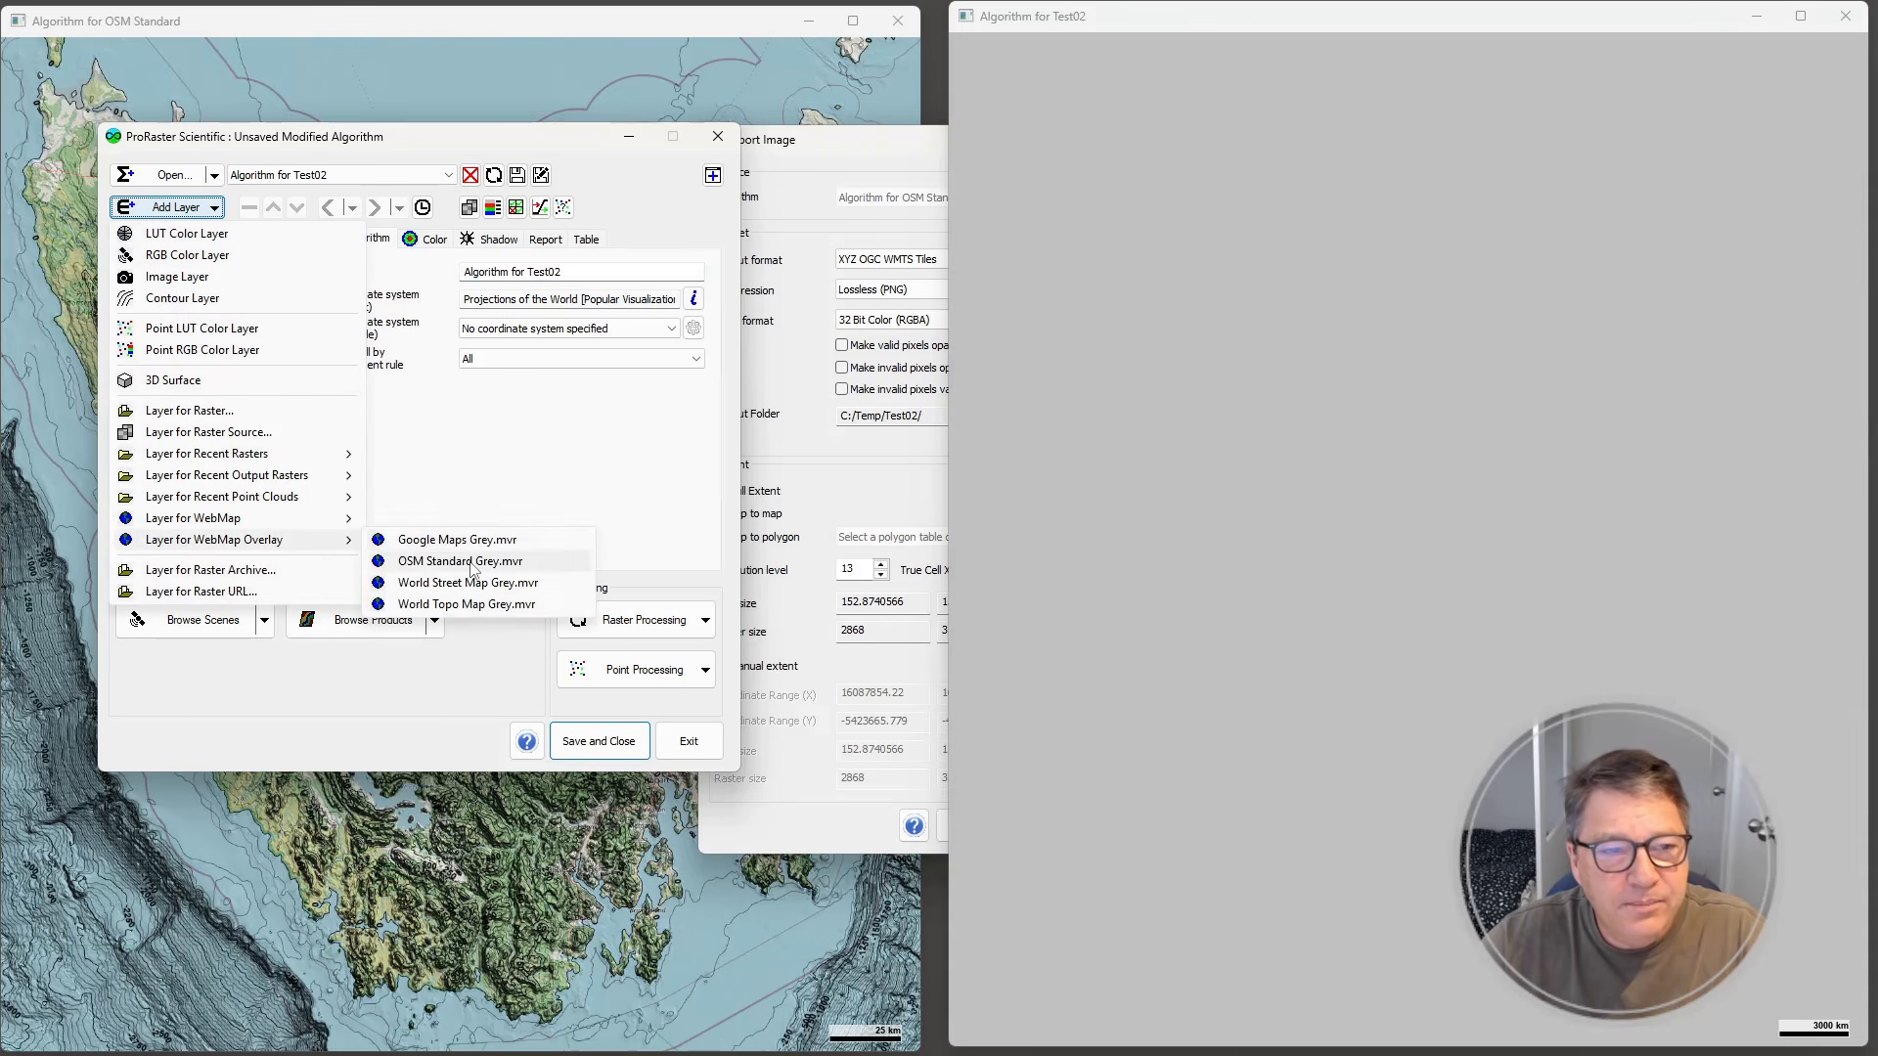
{"action": "left_click", "coordinate": [458, 561]}
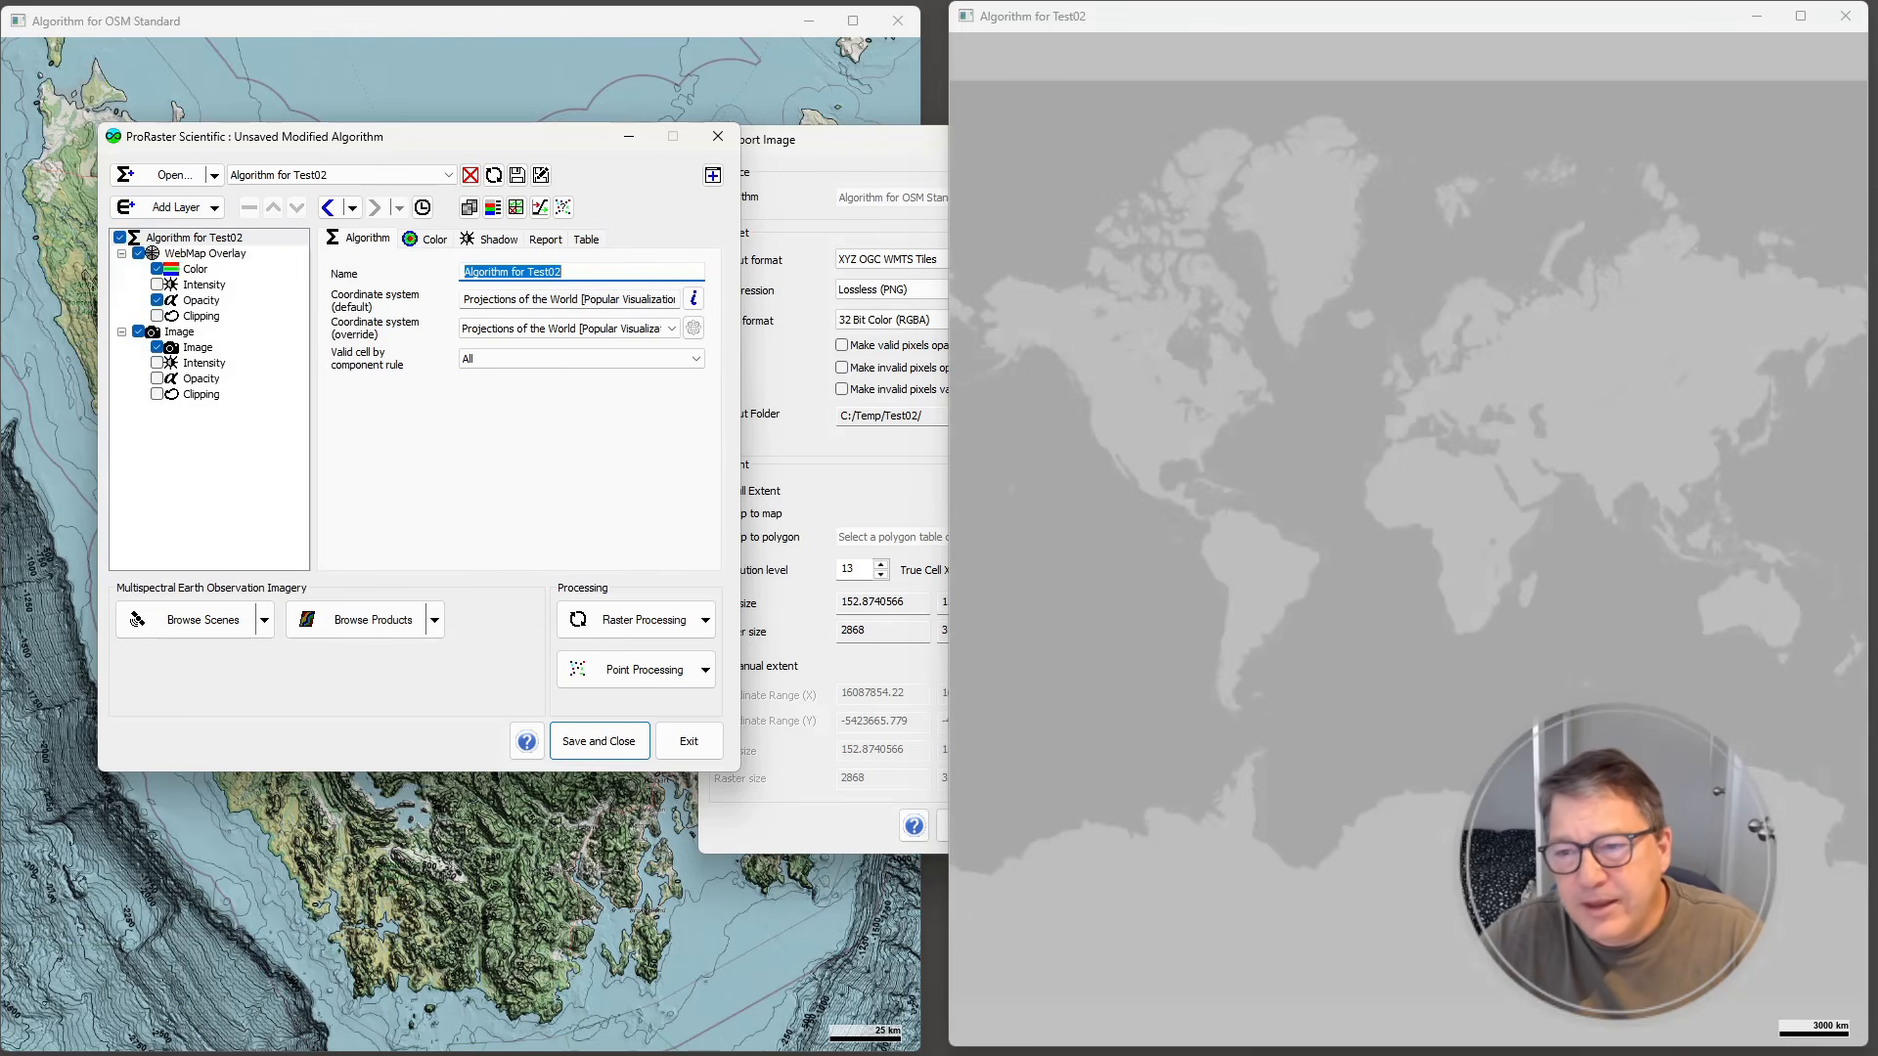
- Zoom in on Tasmania in the Test02 map and examine how the exported tiles line up with the grey overlay
{"action": "scroll", "coordinate": [1788, 662], "scroll_direction": "up", "scroll_amount": 4}
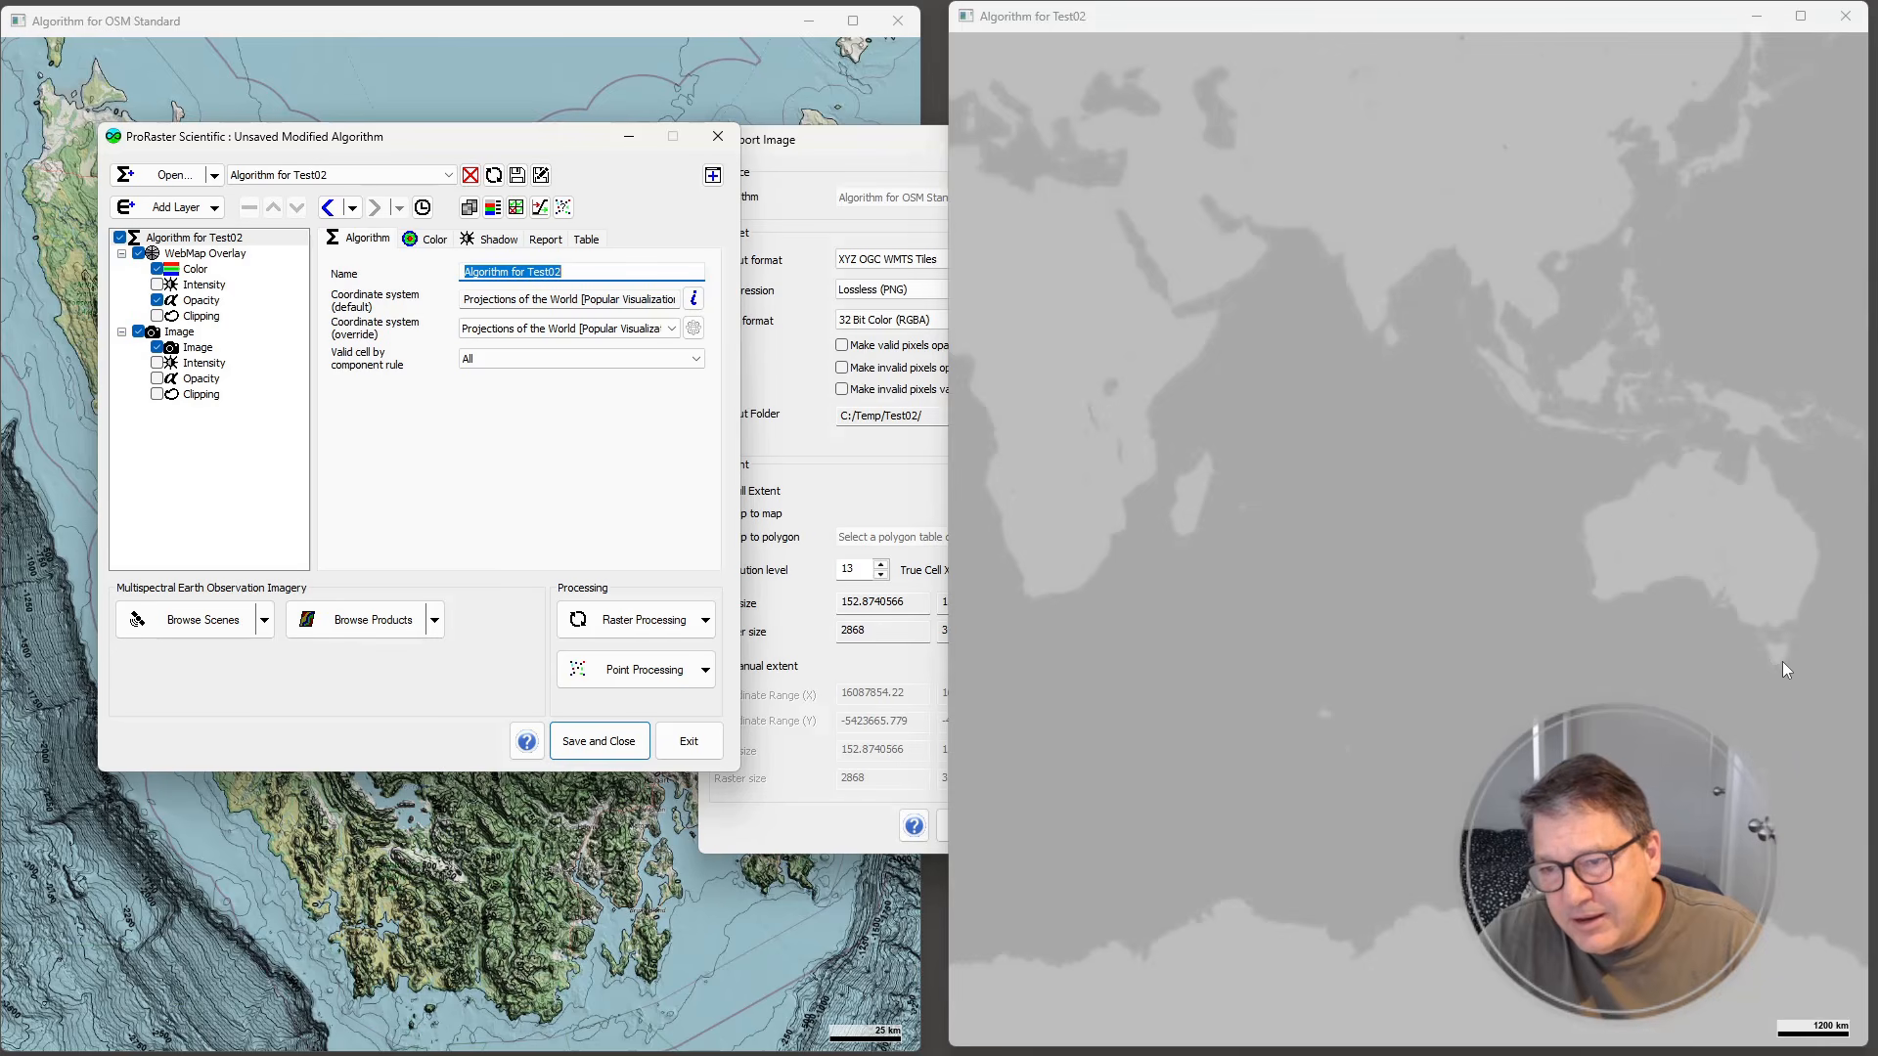
{"action": "scroll", "coordinate": [1781, 660], "scroll_direction": "up", "scroll_amount": 1}
{"action": "left_click_drag", "start_coordinate": [1786, 660], "coordinate": [1422, 589]}
{"action": "scroll", "coordinate": [1415, 583], "scroll_direction": "up", "scroll_amount": 1}
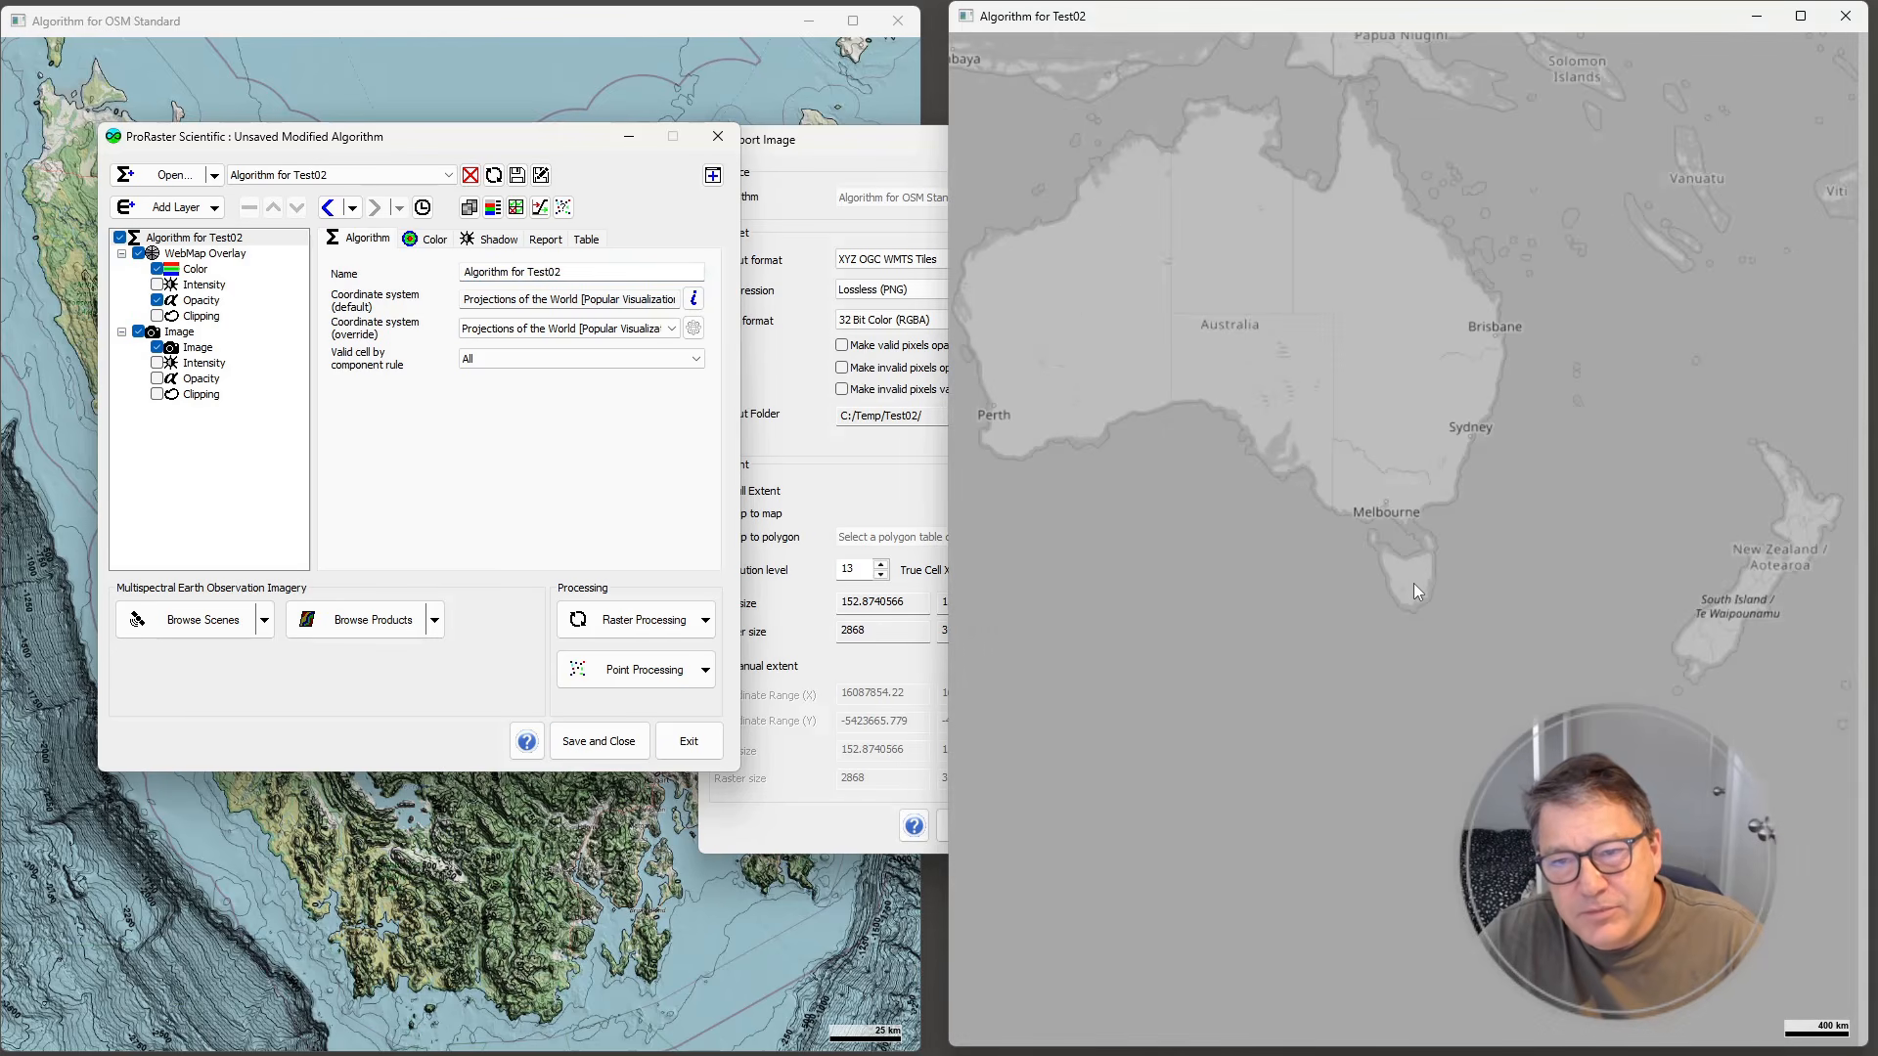
{"action": "scroll", "coordinate": [1414, 585], "scroll_direction": "up", "scroll_amount": 1}
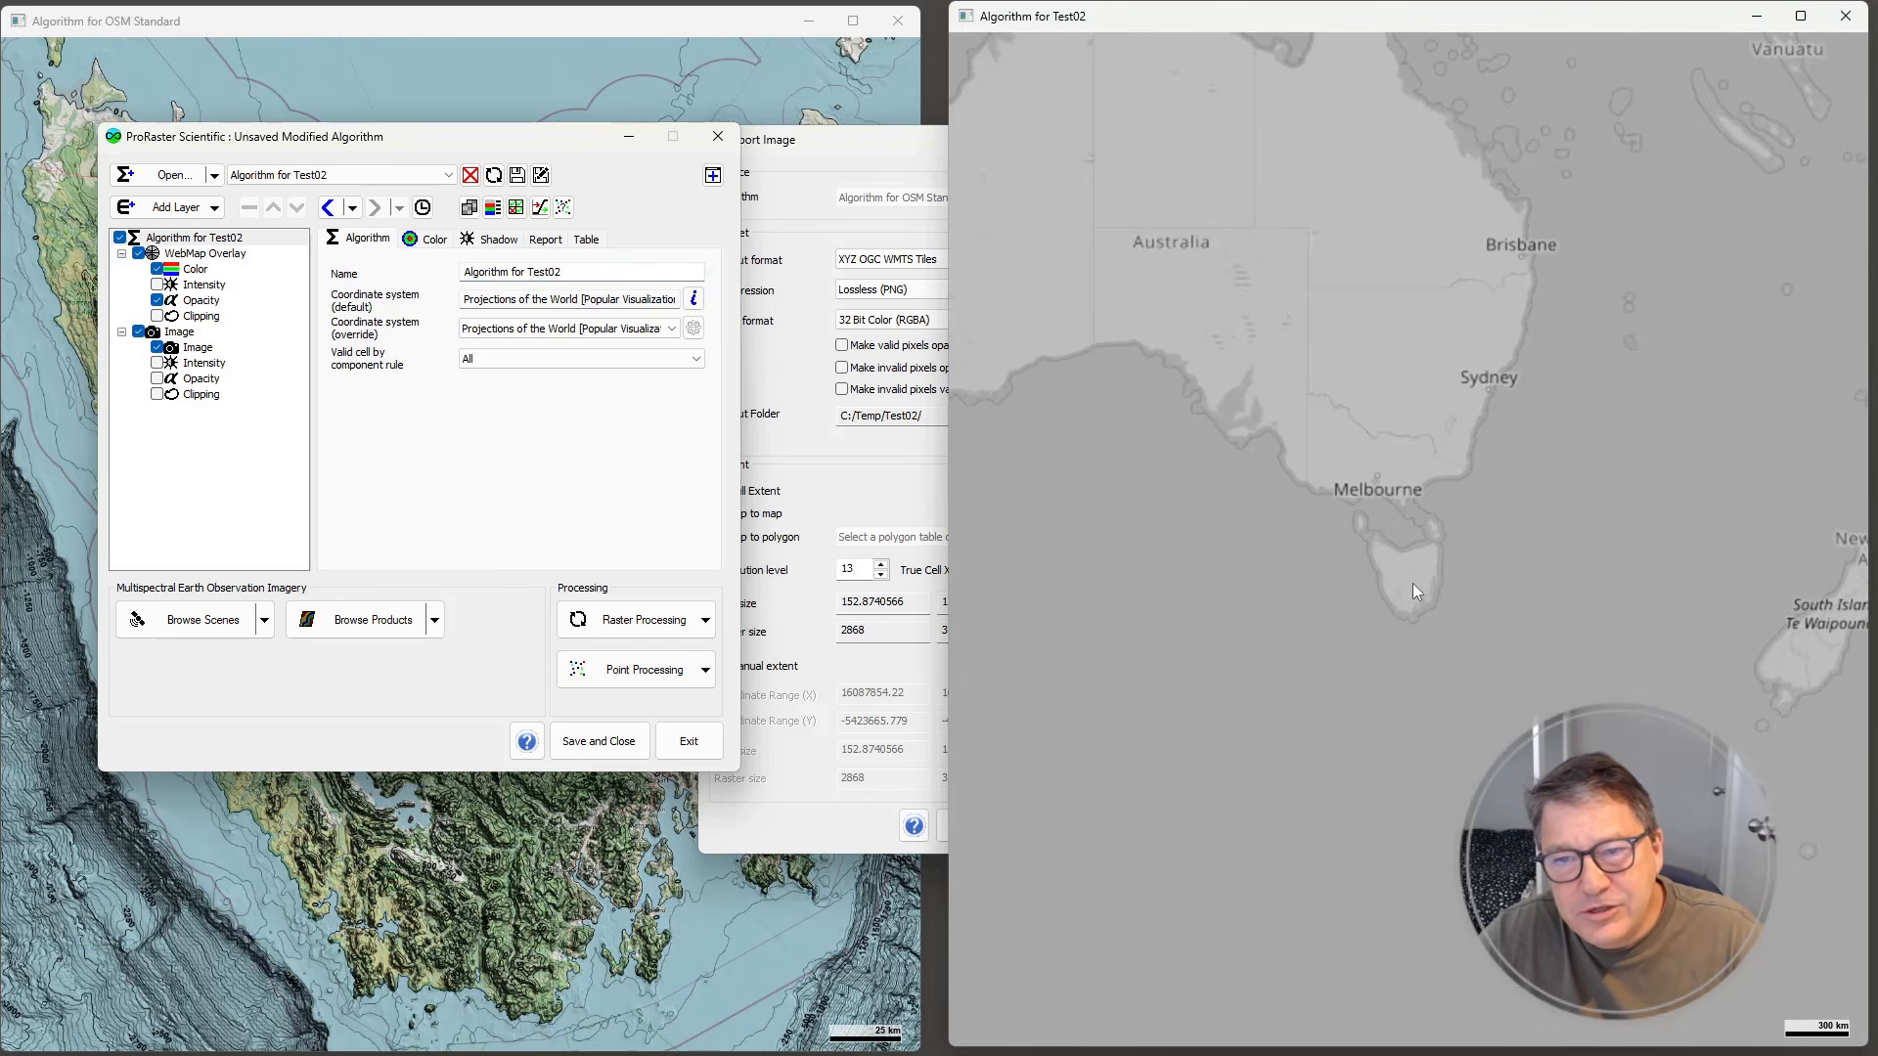
{"action": "scroll", "coordinate": [1405, 577], "scroll_direction": "up", "scroll_amount": 1}
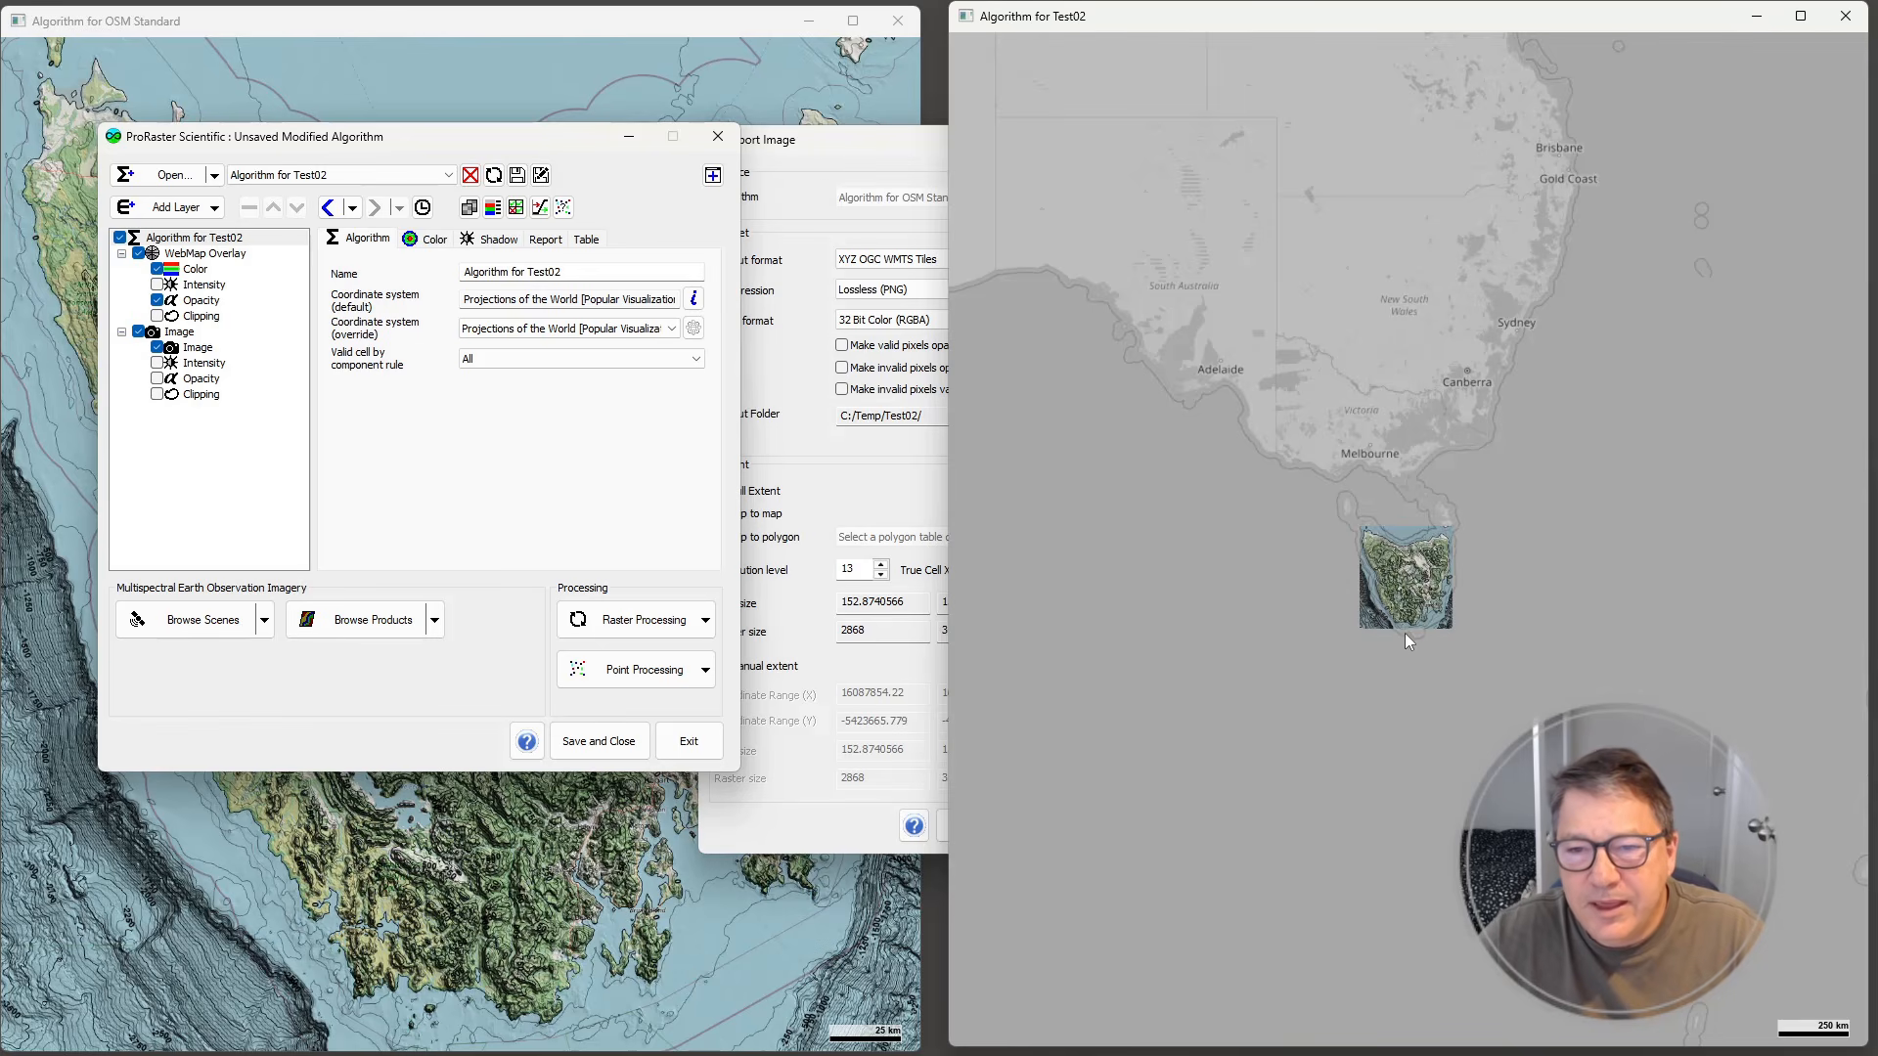
{"action": "scroll", "coordinate": [1410, 603], "scroll_direction": "up", "scroll_amount": 1}
{"action": "scroll", "coordinate": [1401, 589], "scroll_direction": "up", "scroll_amount": 1}
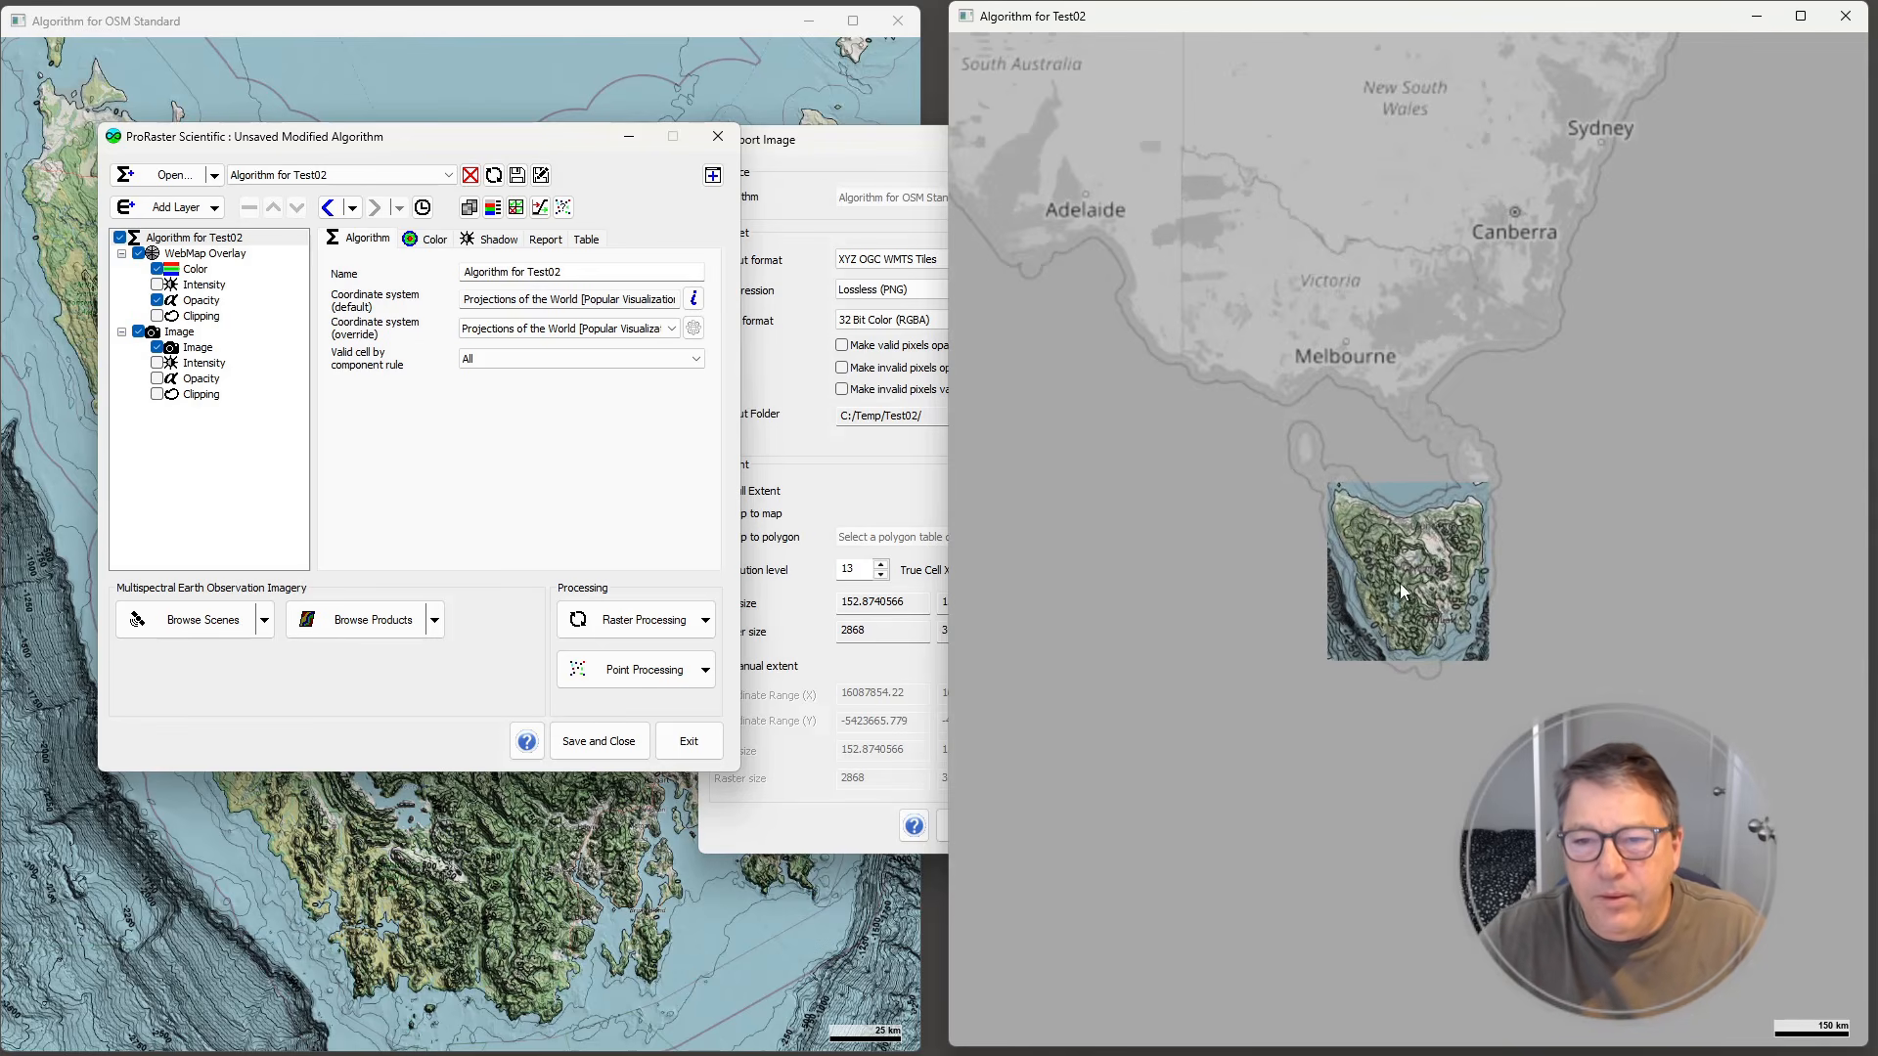
{"action": "scroll", "coordinate": [1407, 585], "scroll_direction": "up", "scroll_amount": 2}
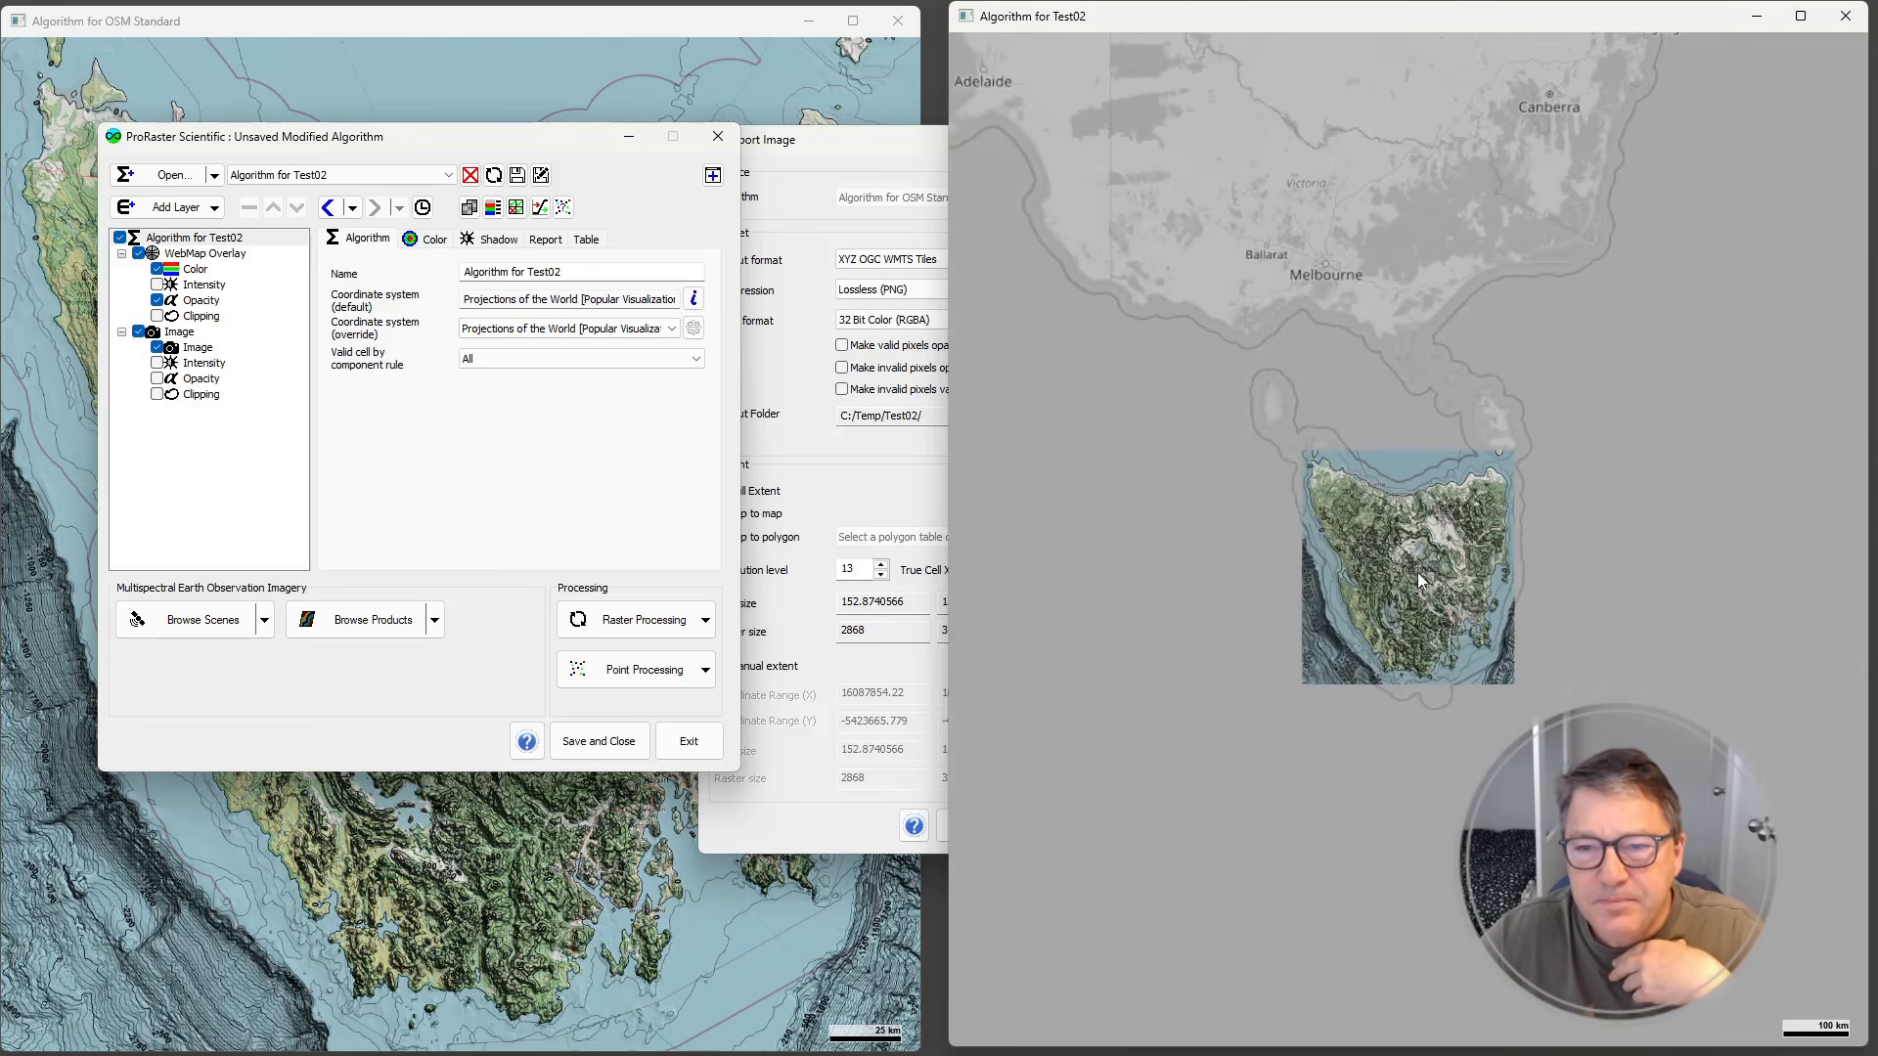
{"action": "scroll", "coordinate": [1422, 583], "scroll_direction": "up", "scroll_amount": 1}
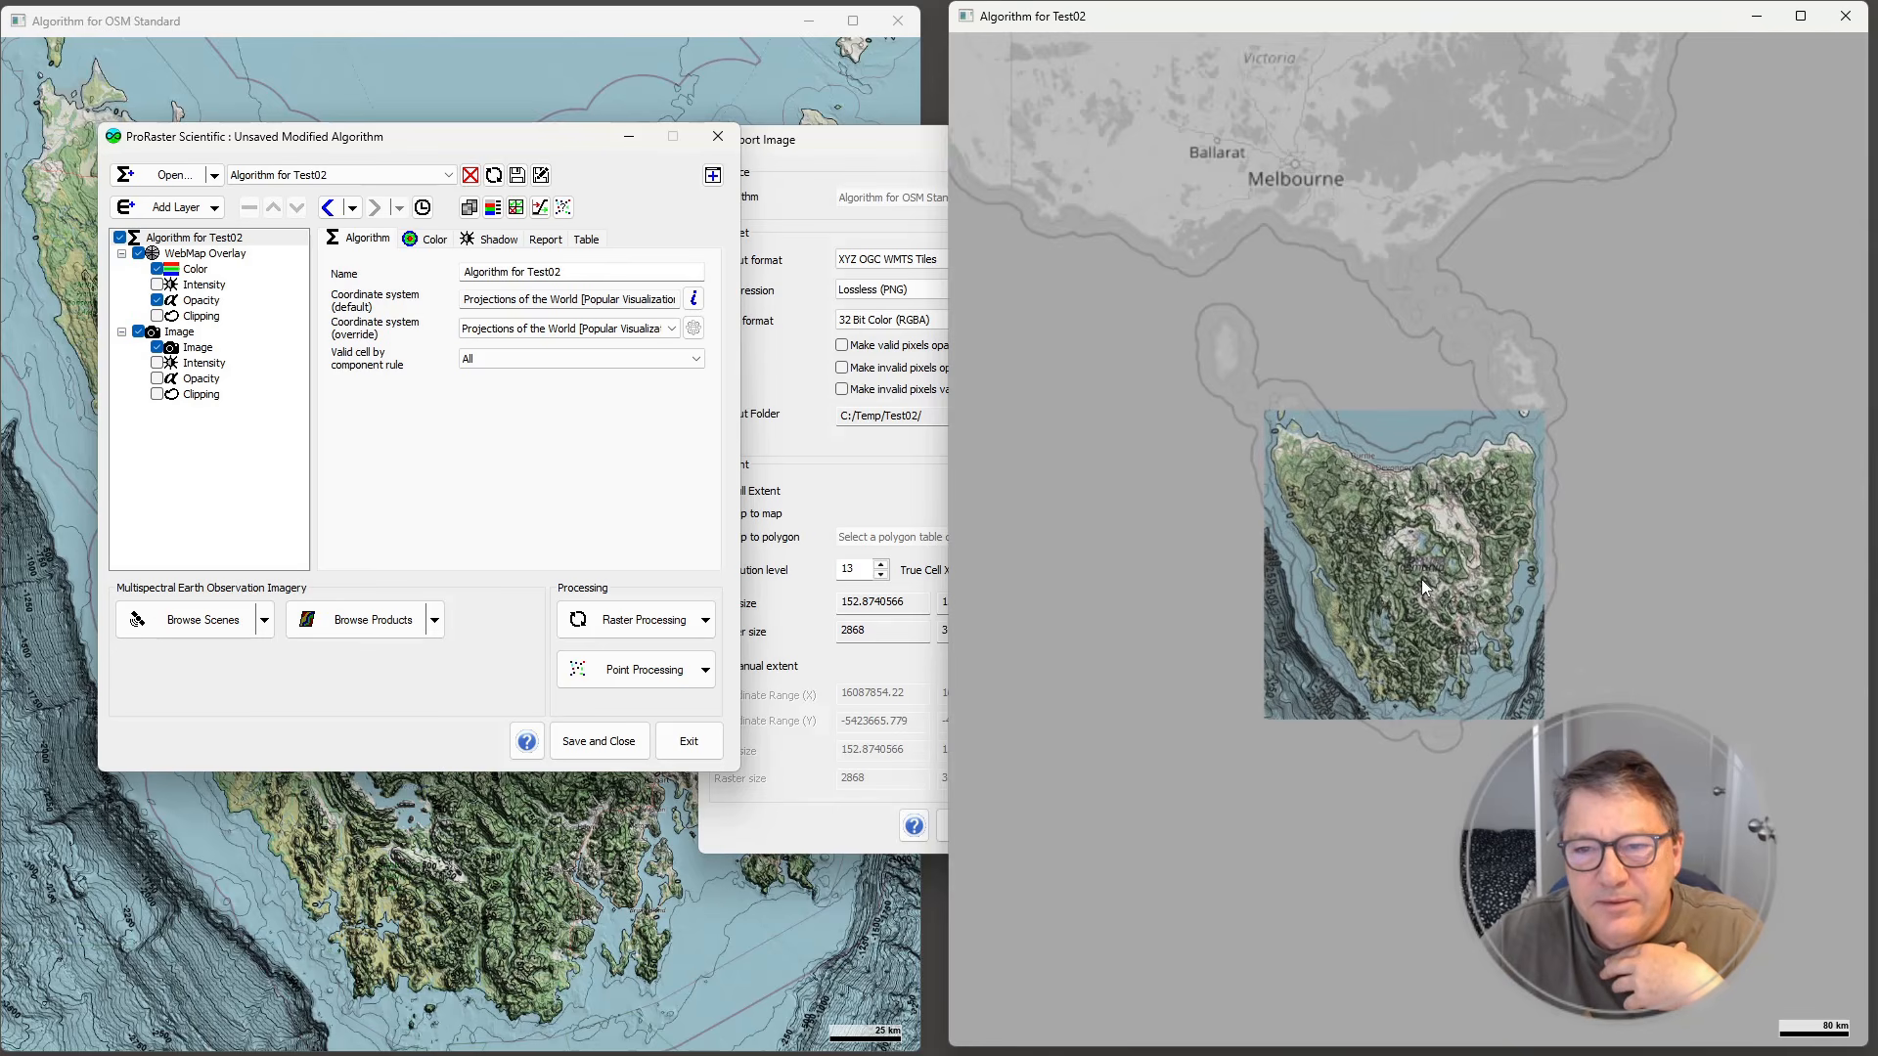
{"action": "scroll", "coordinate": [1423, 585], "scroll_direction": "up", "scroll_amount": 1}
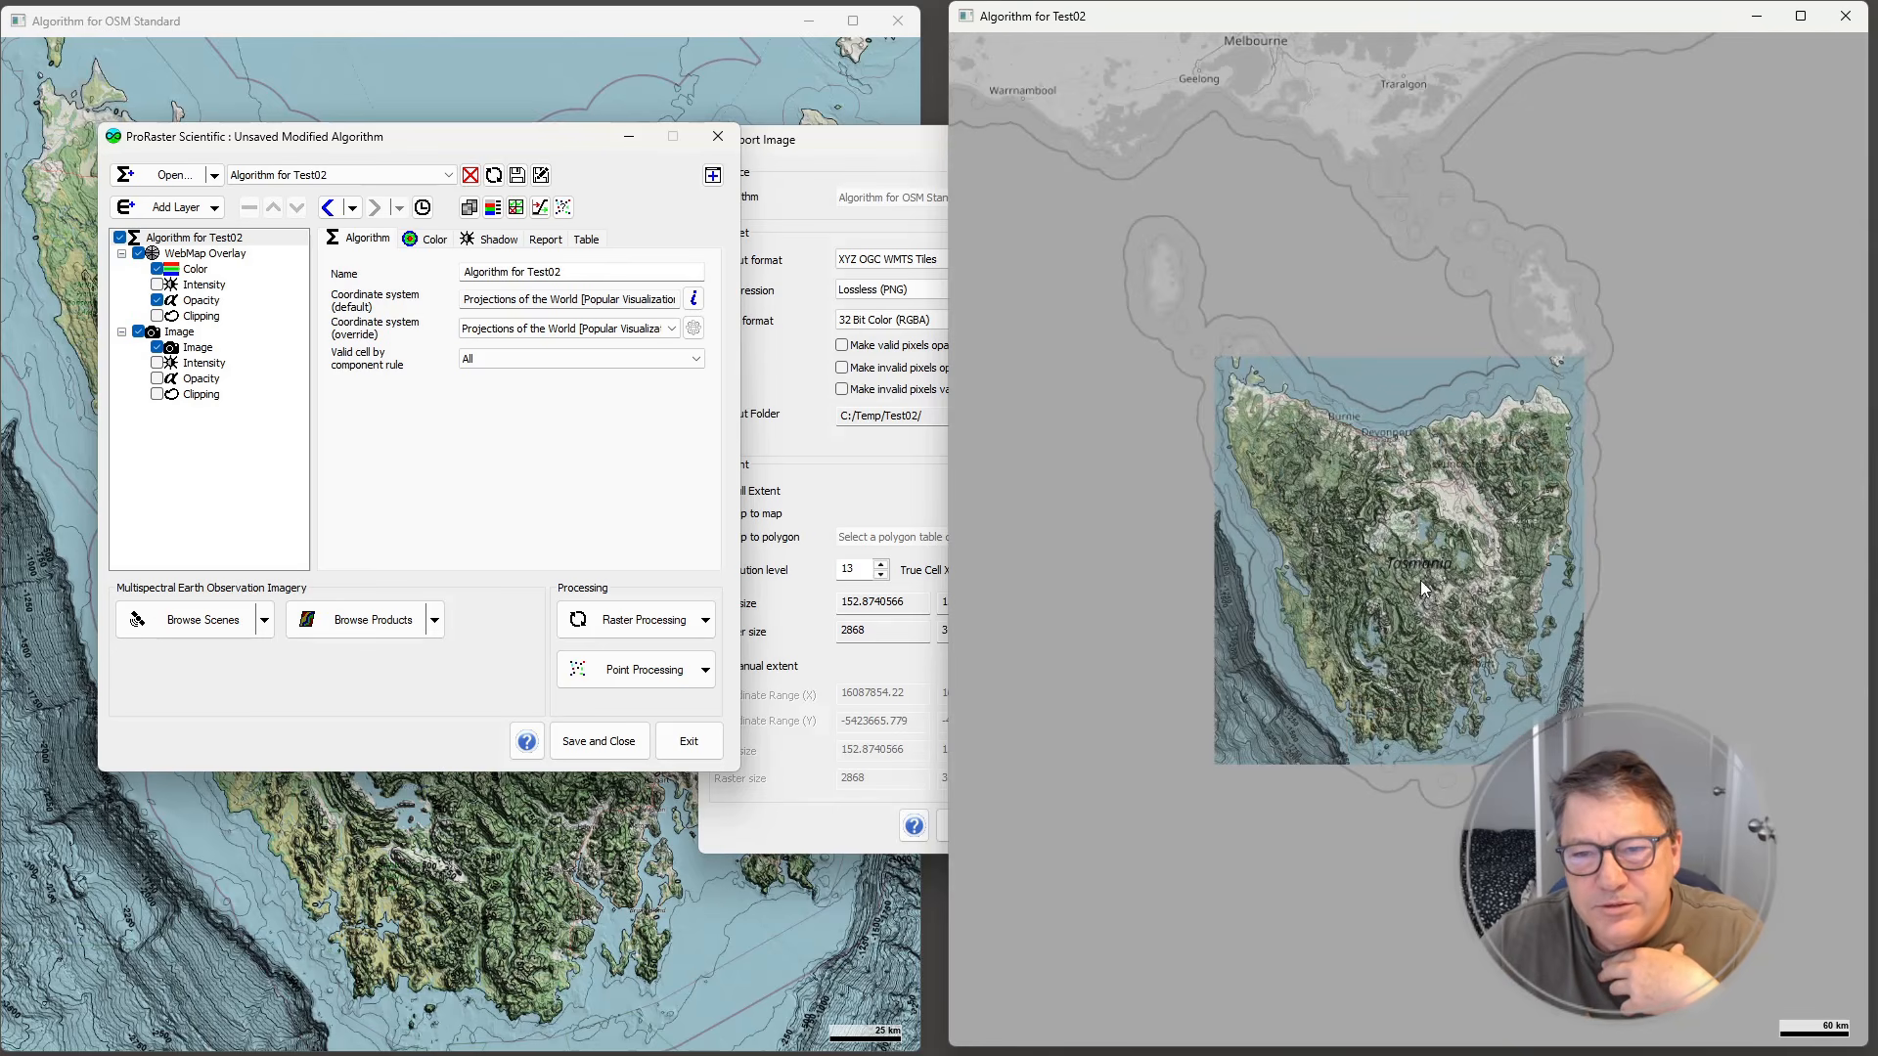
{"action": "scroll", "coordinate": [1422, 587], "scroll_direction": "up", "scroll_amount": 1}
{"action": "scroll", "coordinate": [1414, 615], "scroll_direction": "up", "scroll_amount": 1}
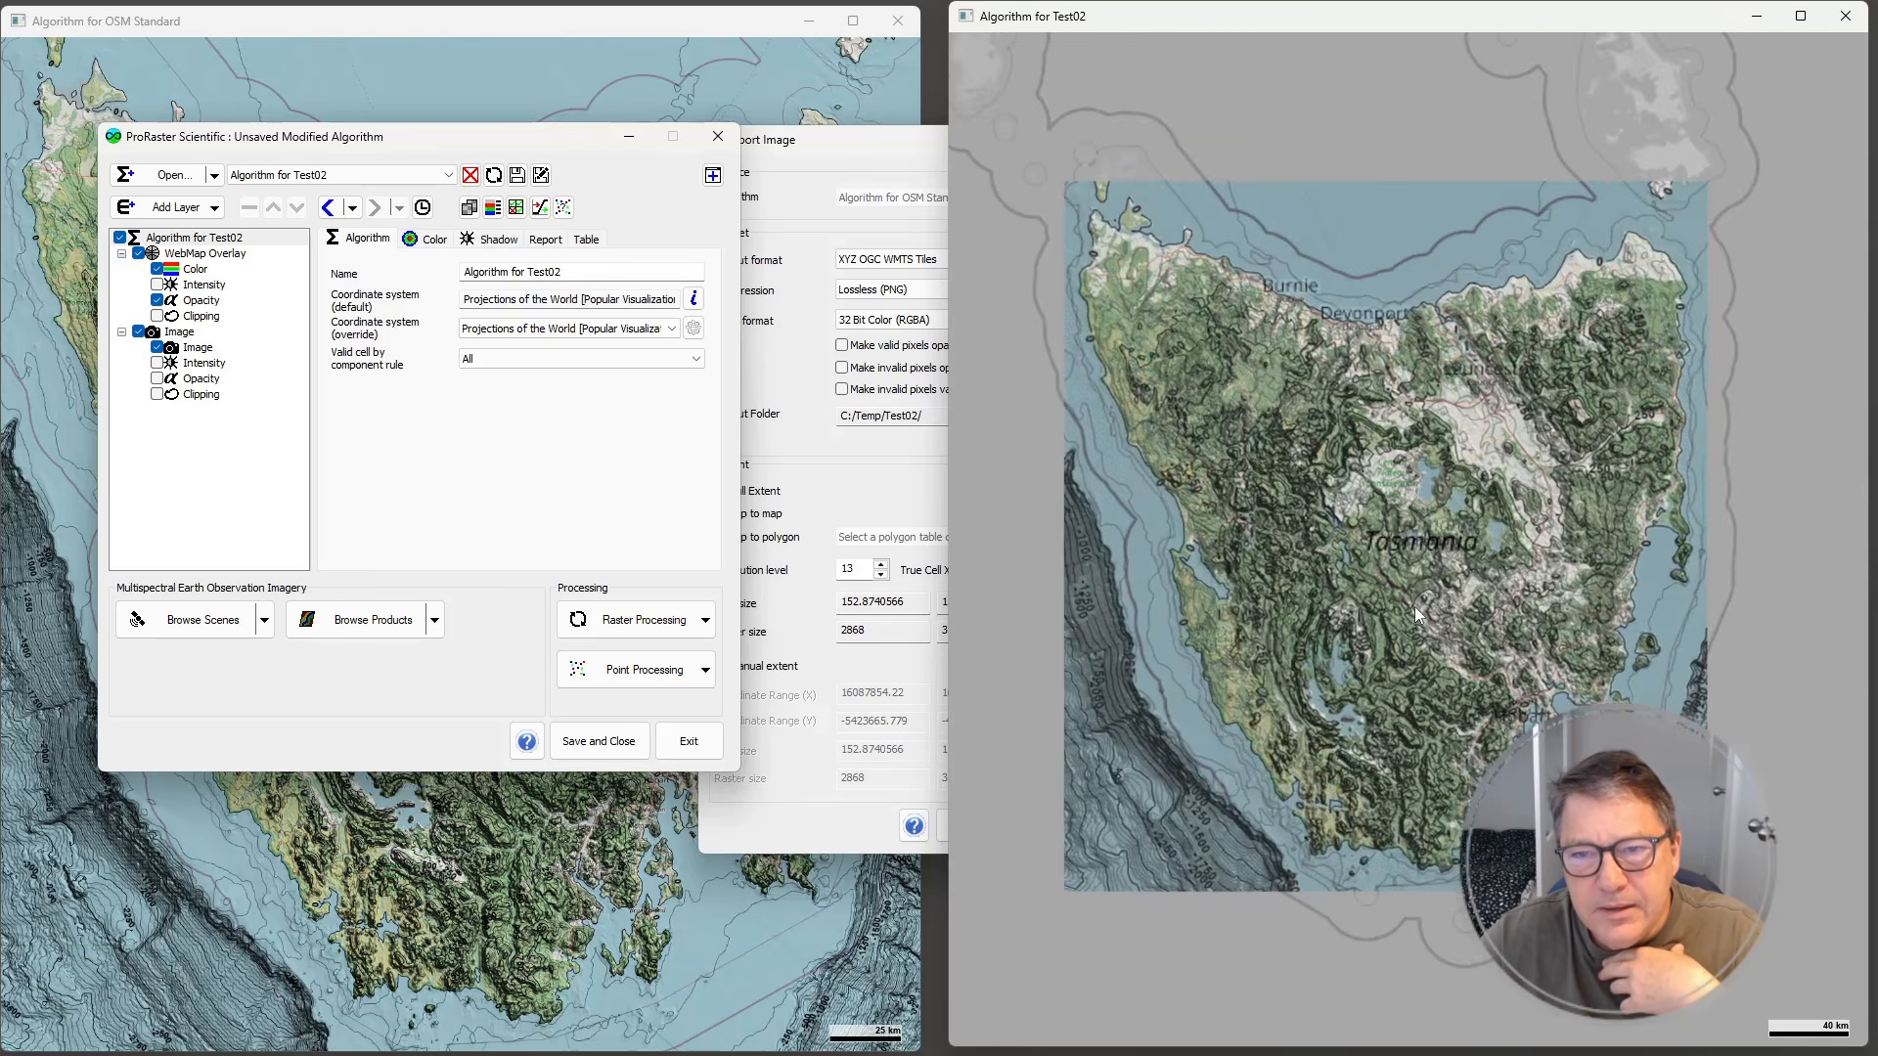
{"action": "scroll", "coordinate": [1383, 619], "scroll_direction": "up", "scroll_amount": 2}
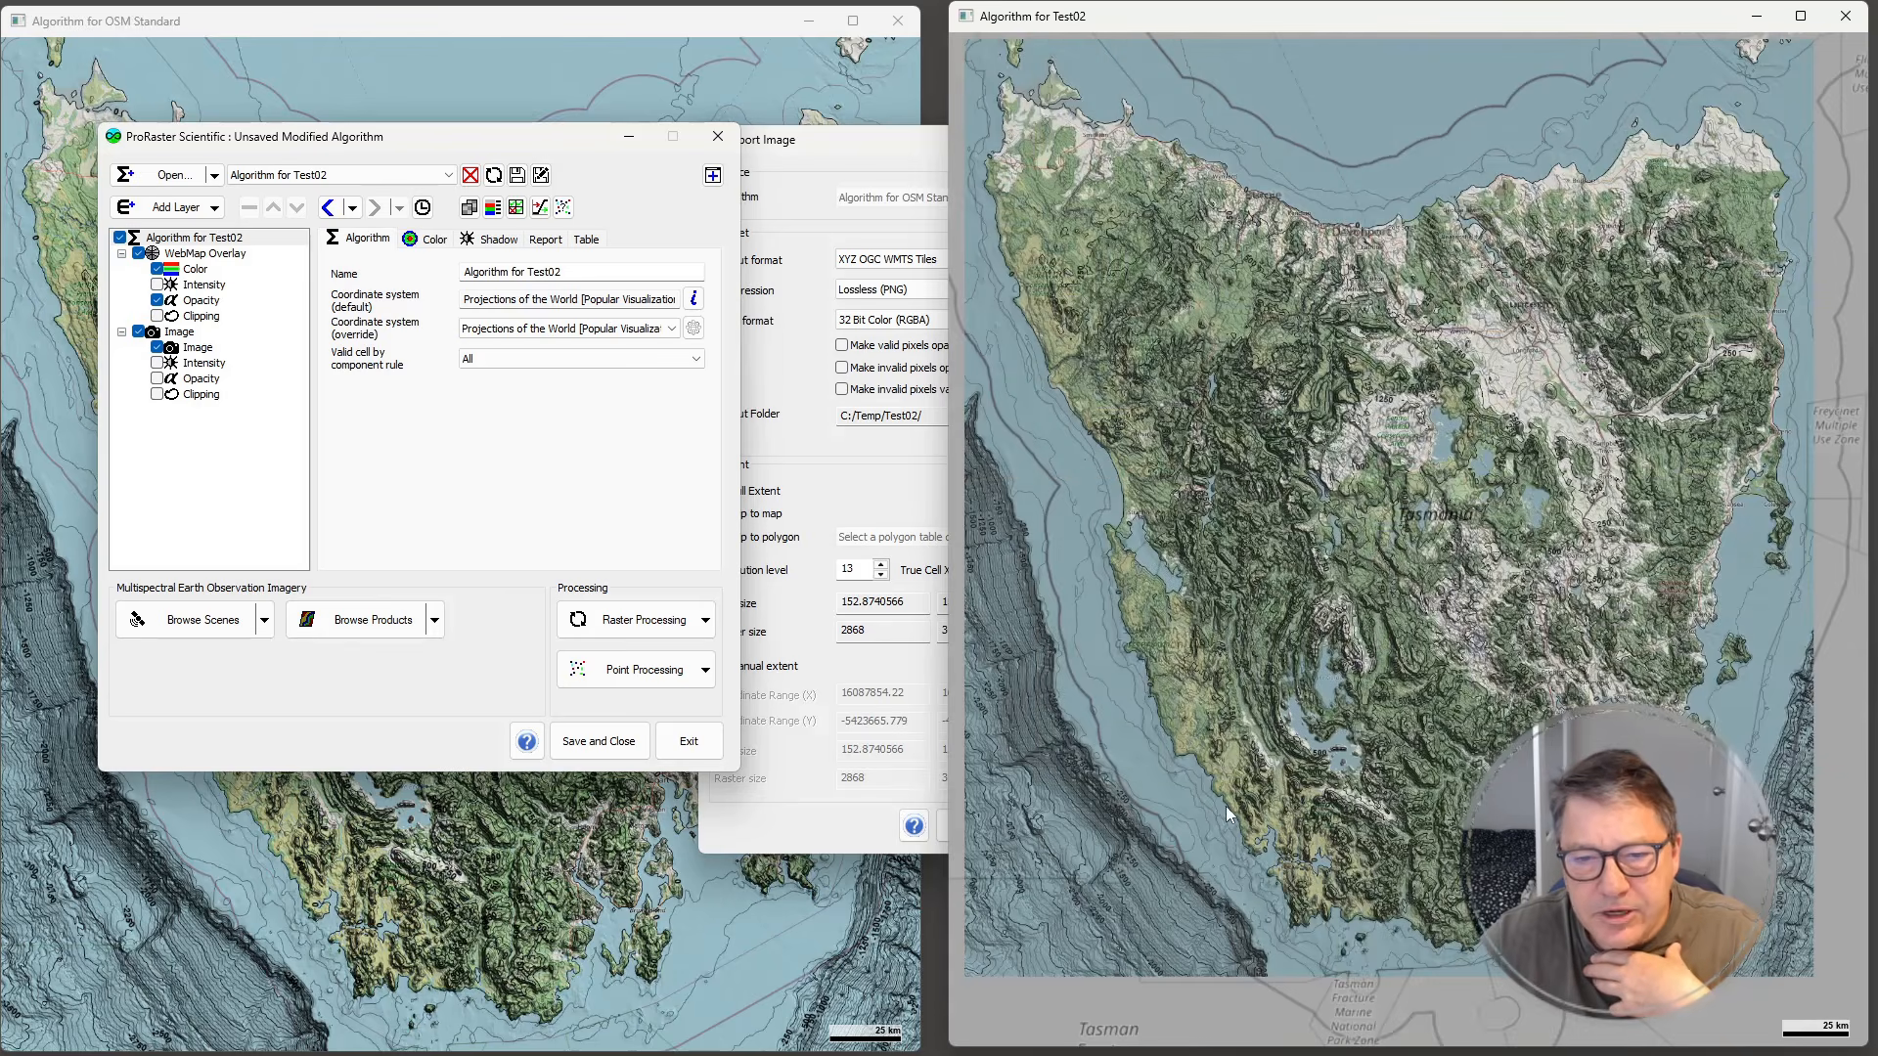
- Examine the contour, shading and coastline detail of the exported tiles along Tasmania's southwest coast in the Test02 map
{"action": "scroll", "coordinate": [1198, 812], "scroll_direction": "up", "scroll_amount": 3}
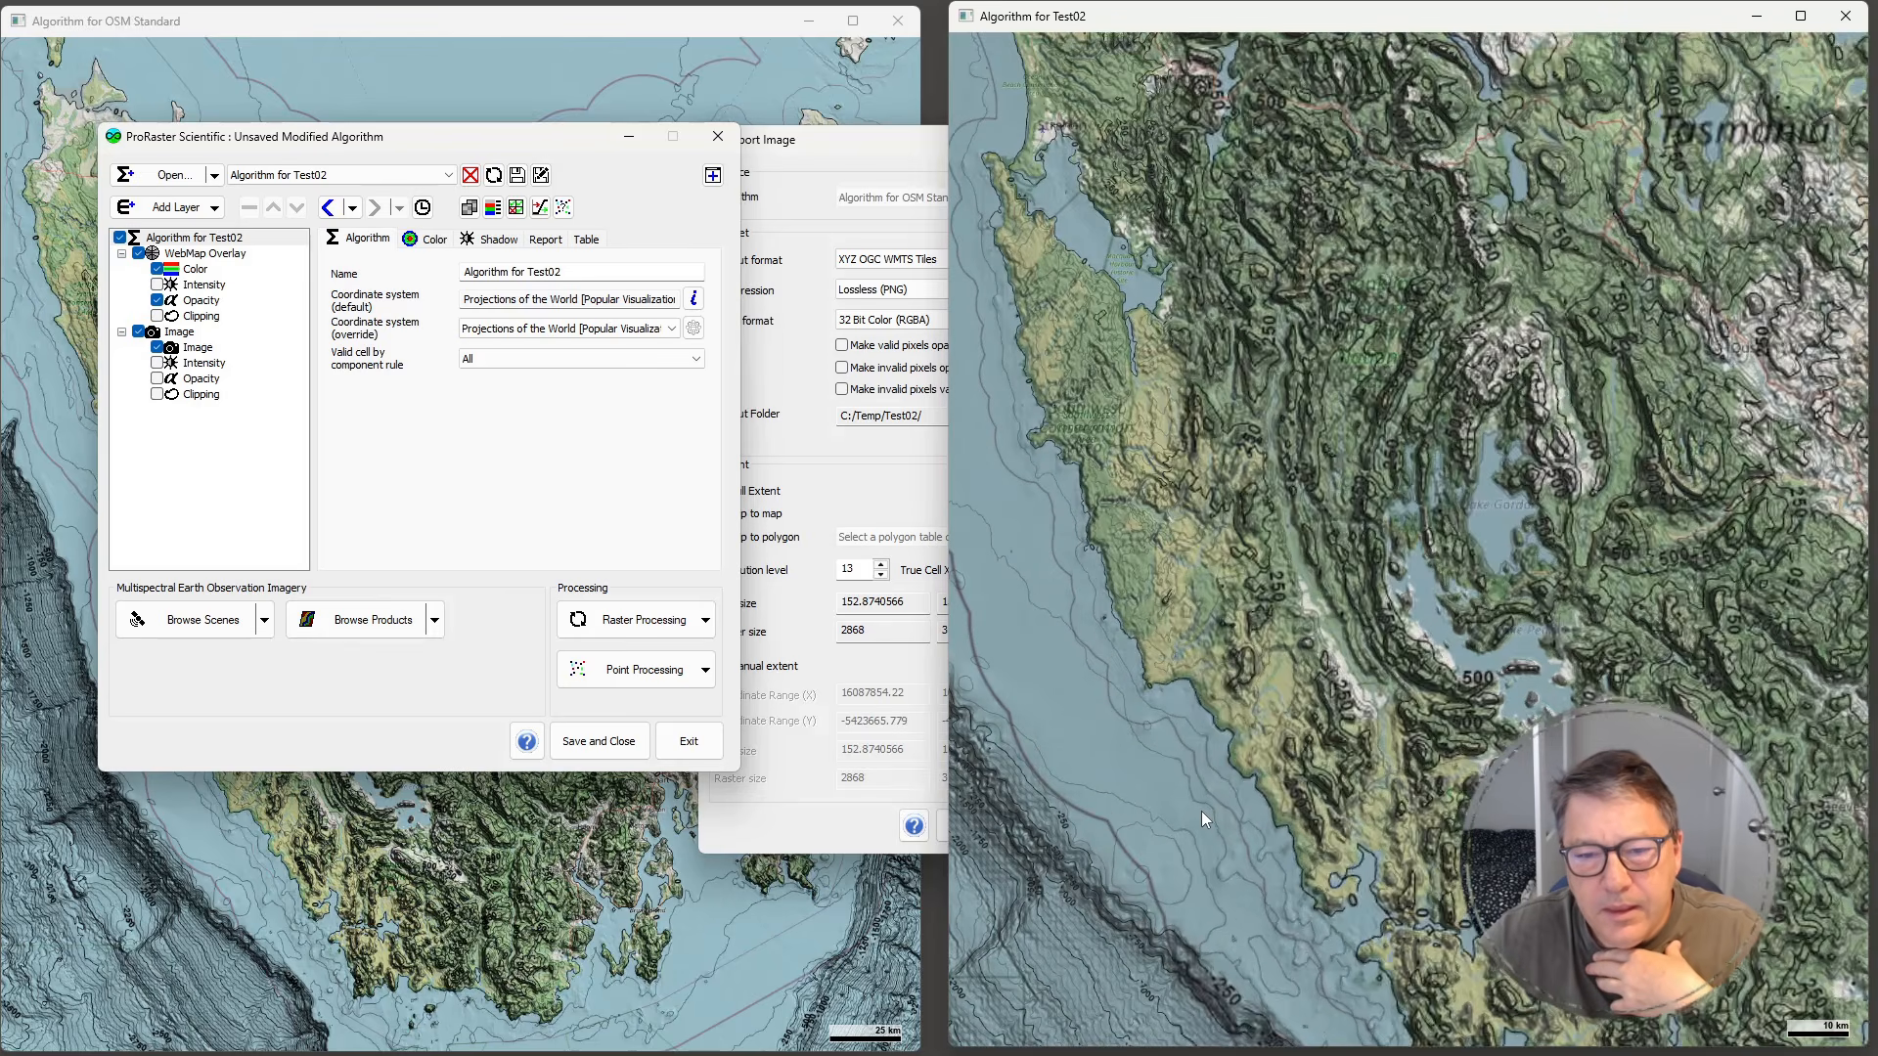
{"action": "scroll", "coordinate": [1201, 812], "scroll_direction": "up", "scroll_amount": 1}
{"action": "left_click_drag", "start_coordinate": [1173, 838], "coordinate": [1342, 640]}
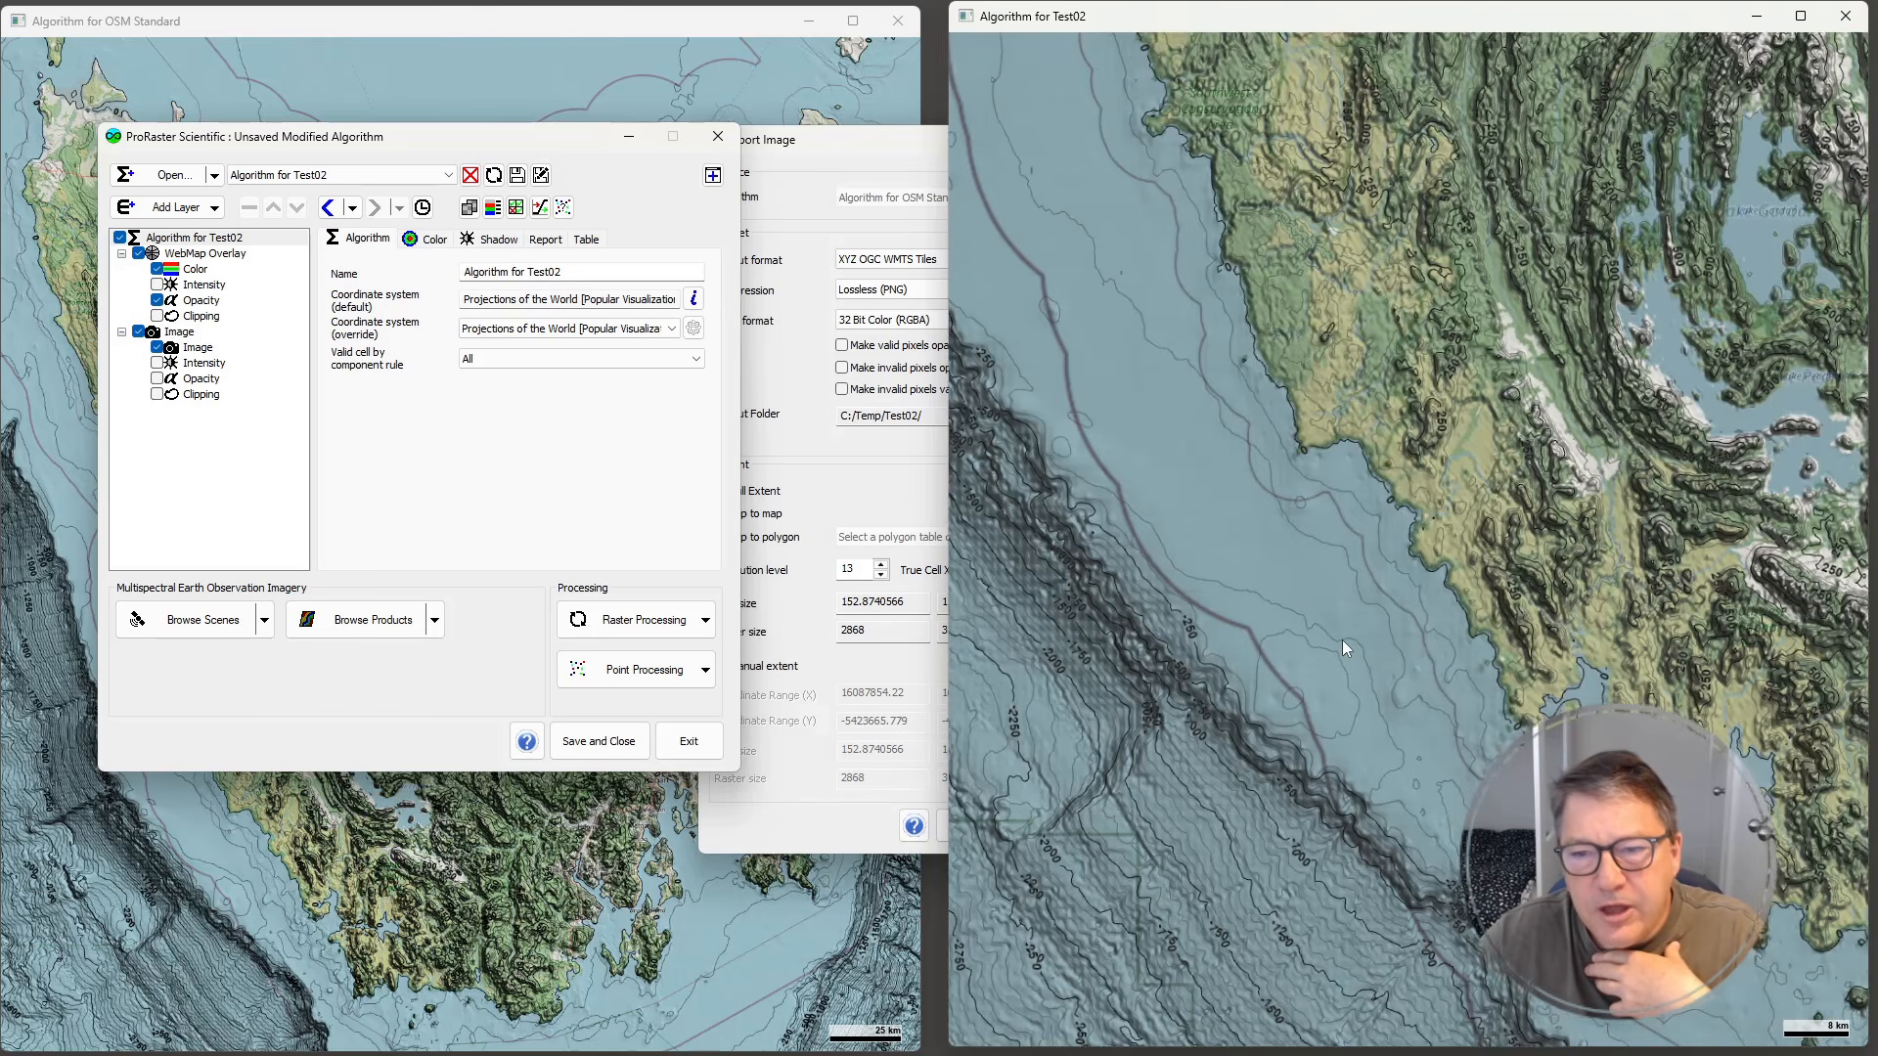
{"action": "scroll", "coordinate": [1440, 596], "scroll_direction": "up", "scroll_amount": 2}
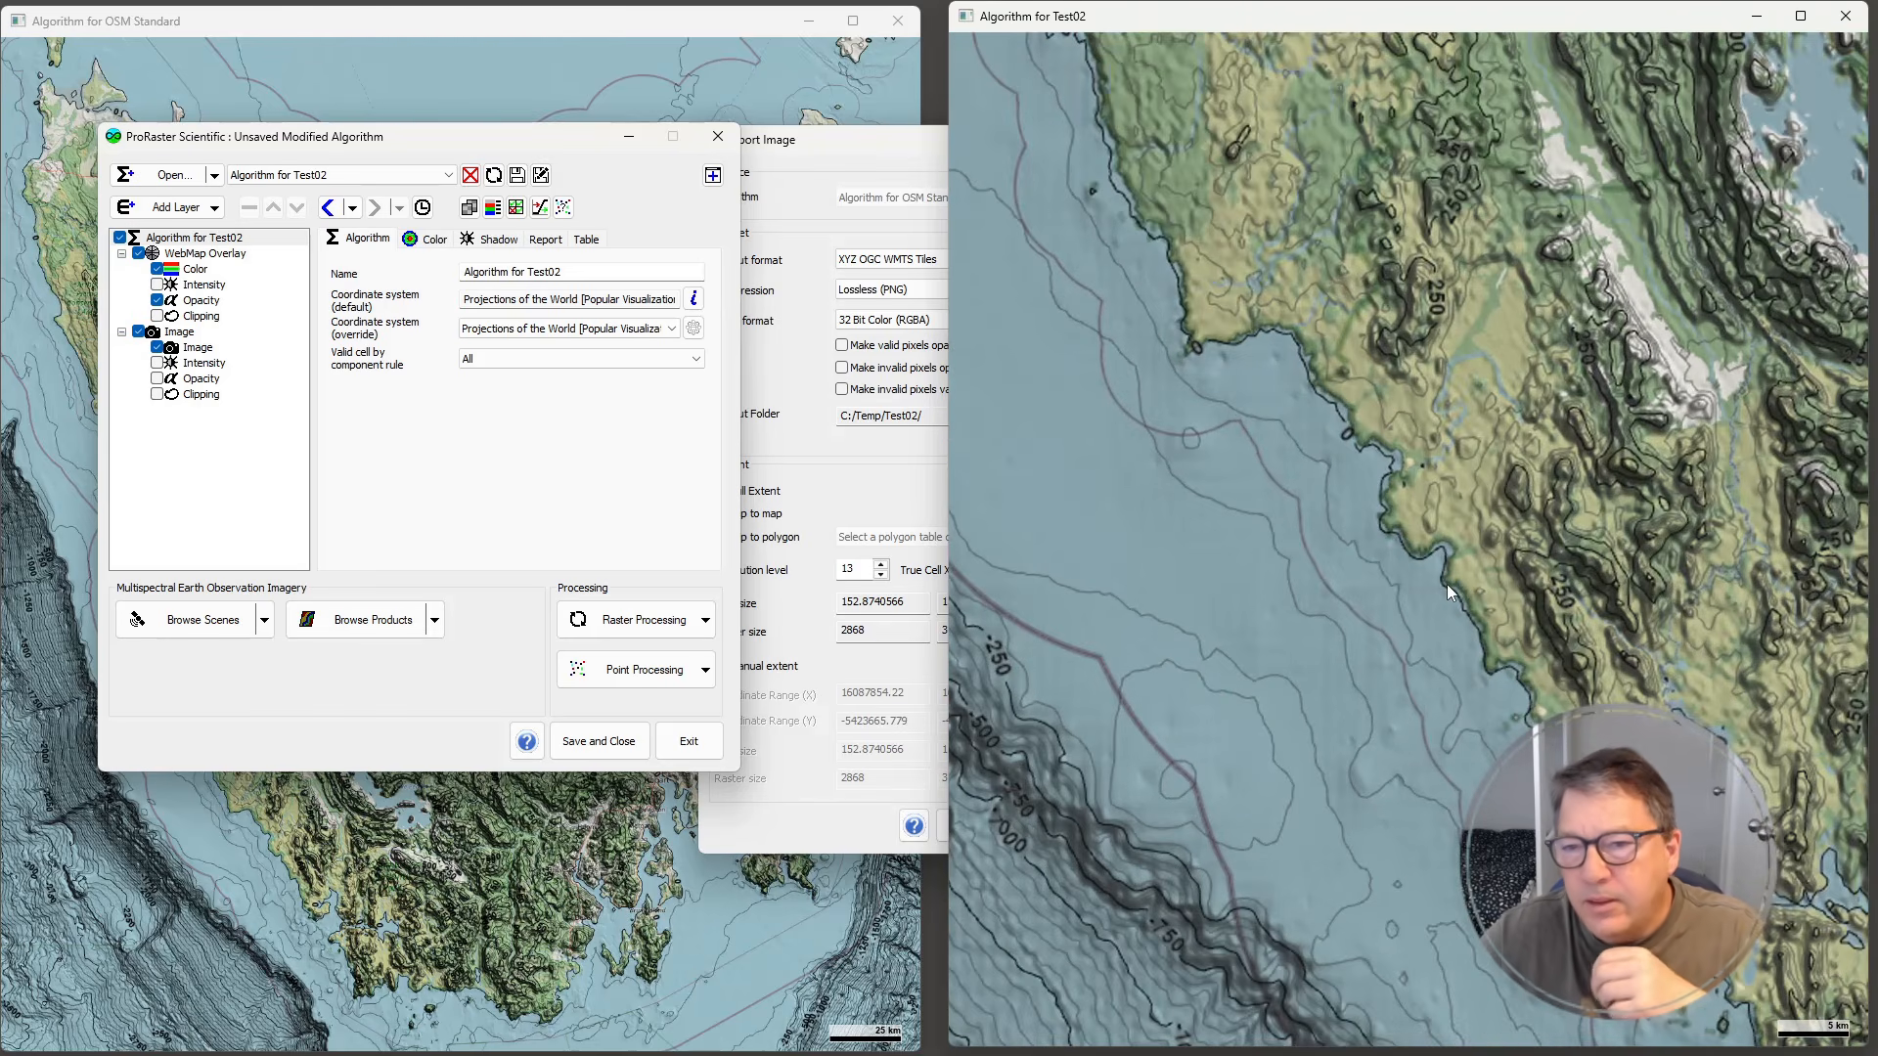
{"action": "scroll", "coordinate": [1450, 579], "scroll_direction": "up", "scroll_amount": 2}
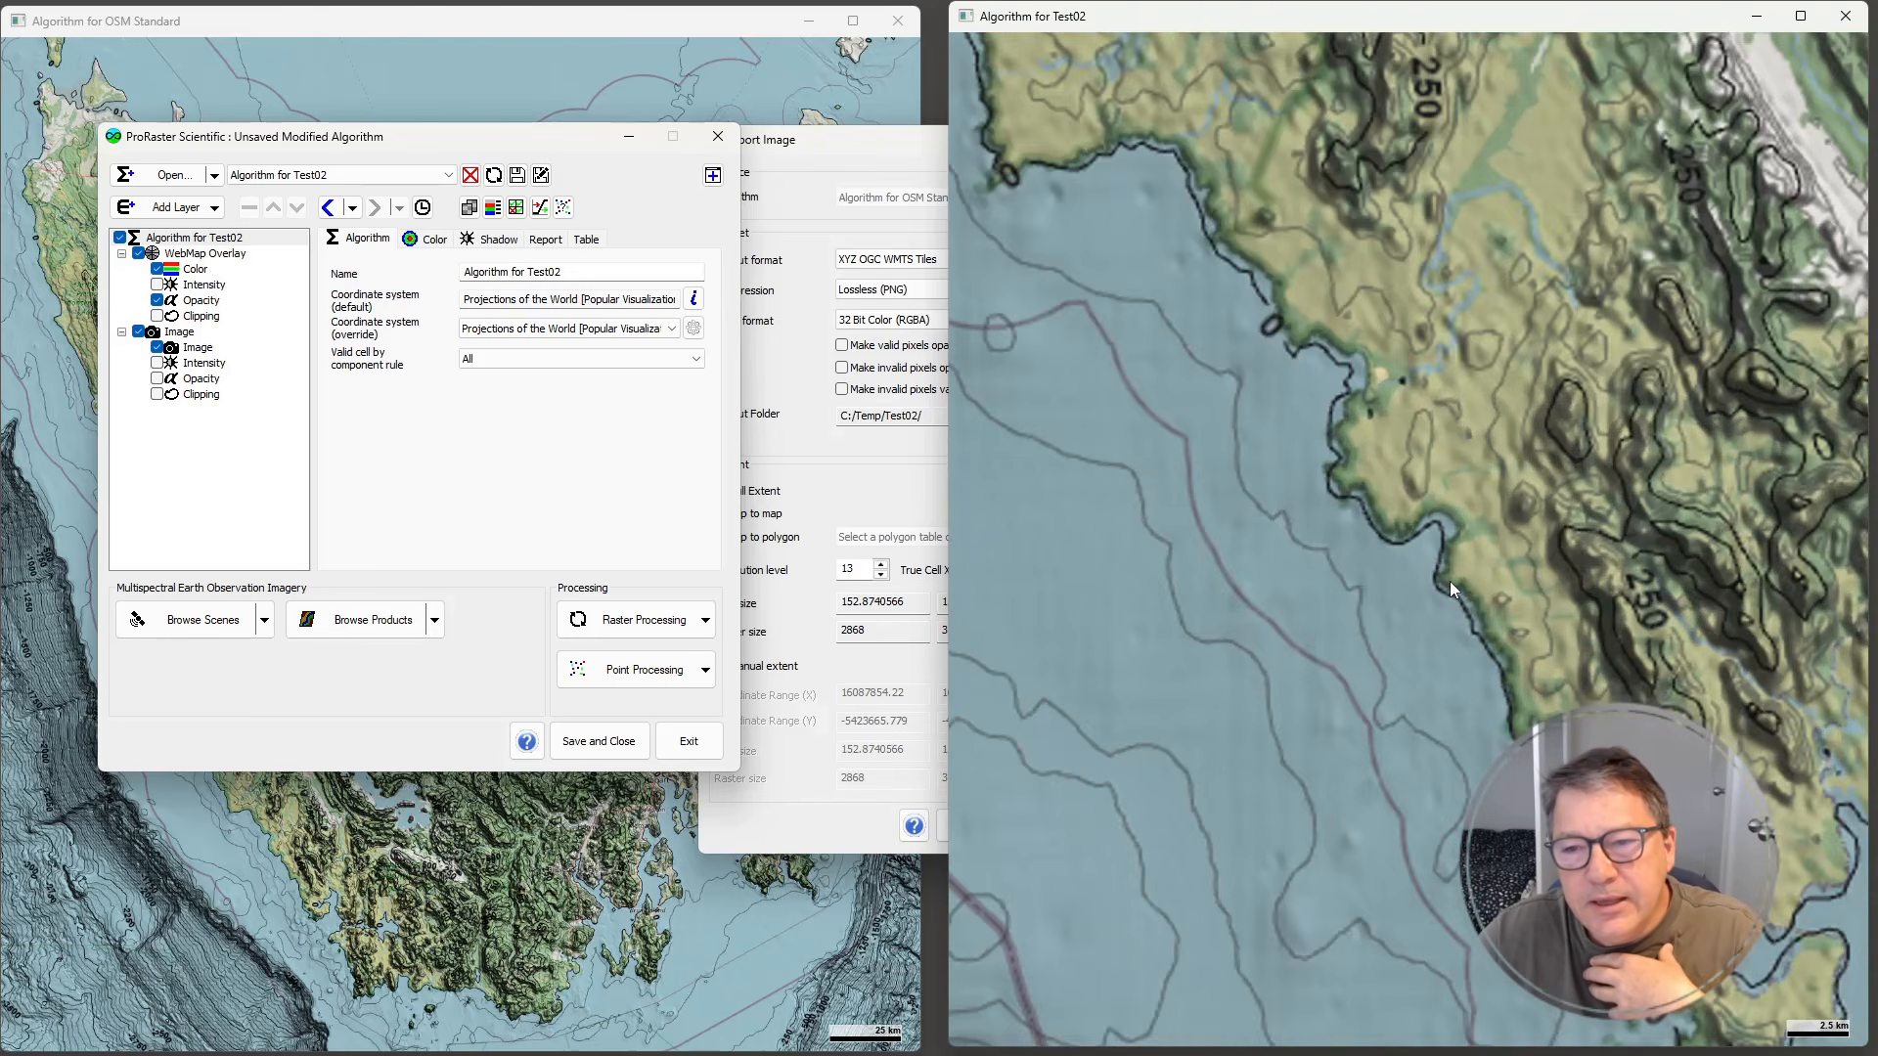
{"action": "scroll", "coordinate": [1449, 581], "scroll_direction": "up", "scroll_amount": 2}
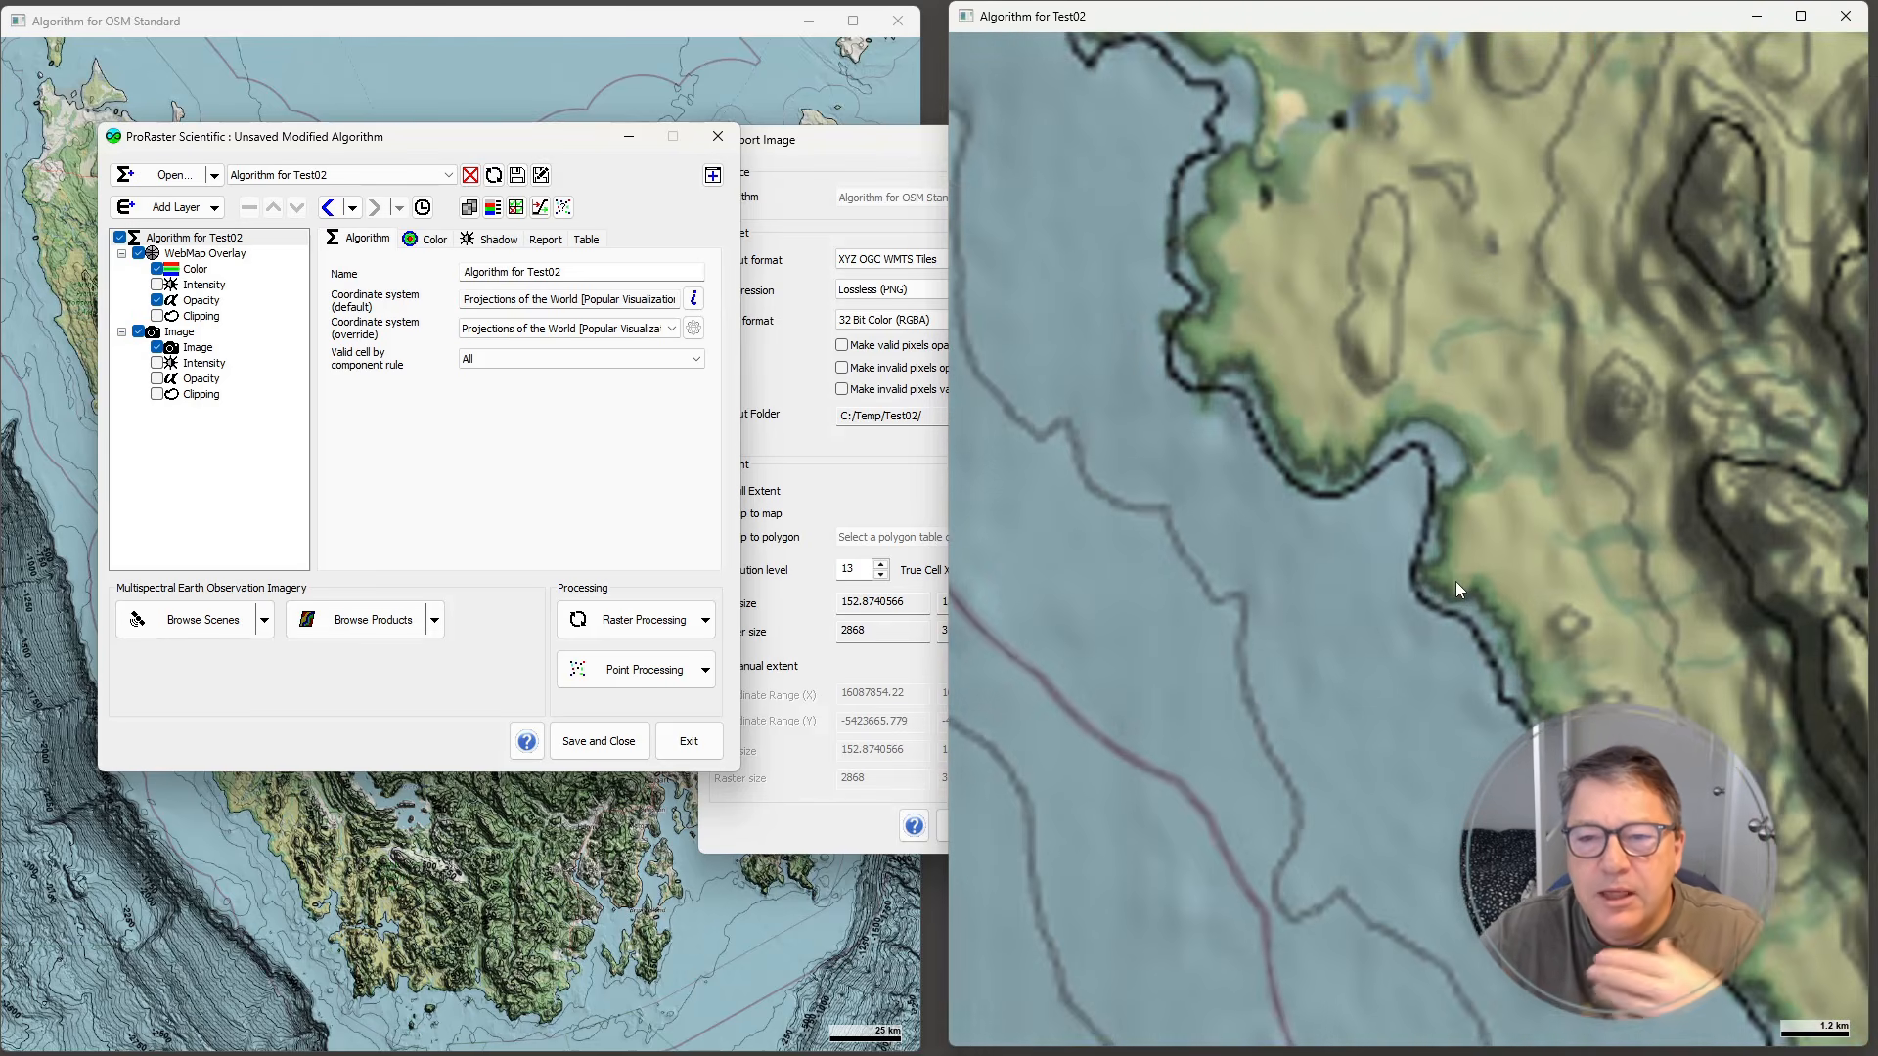
{"action": "scroll", "coordinate": [1452, 581], "scroll_direction": "down", "scroll_amount": 1}
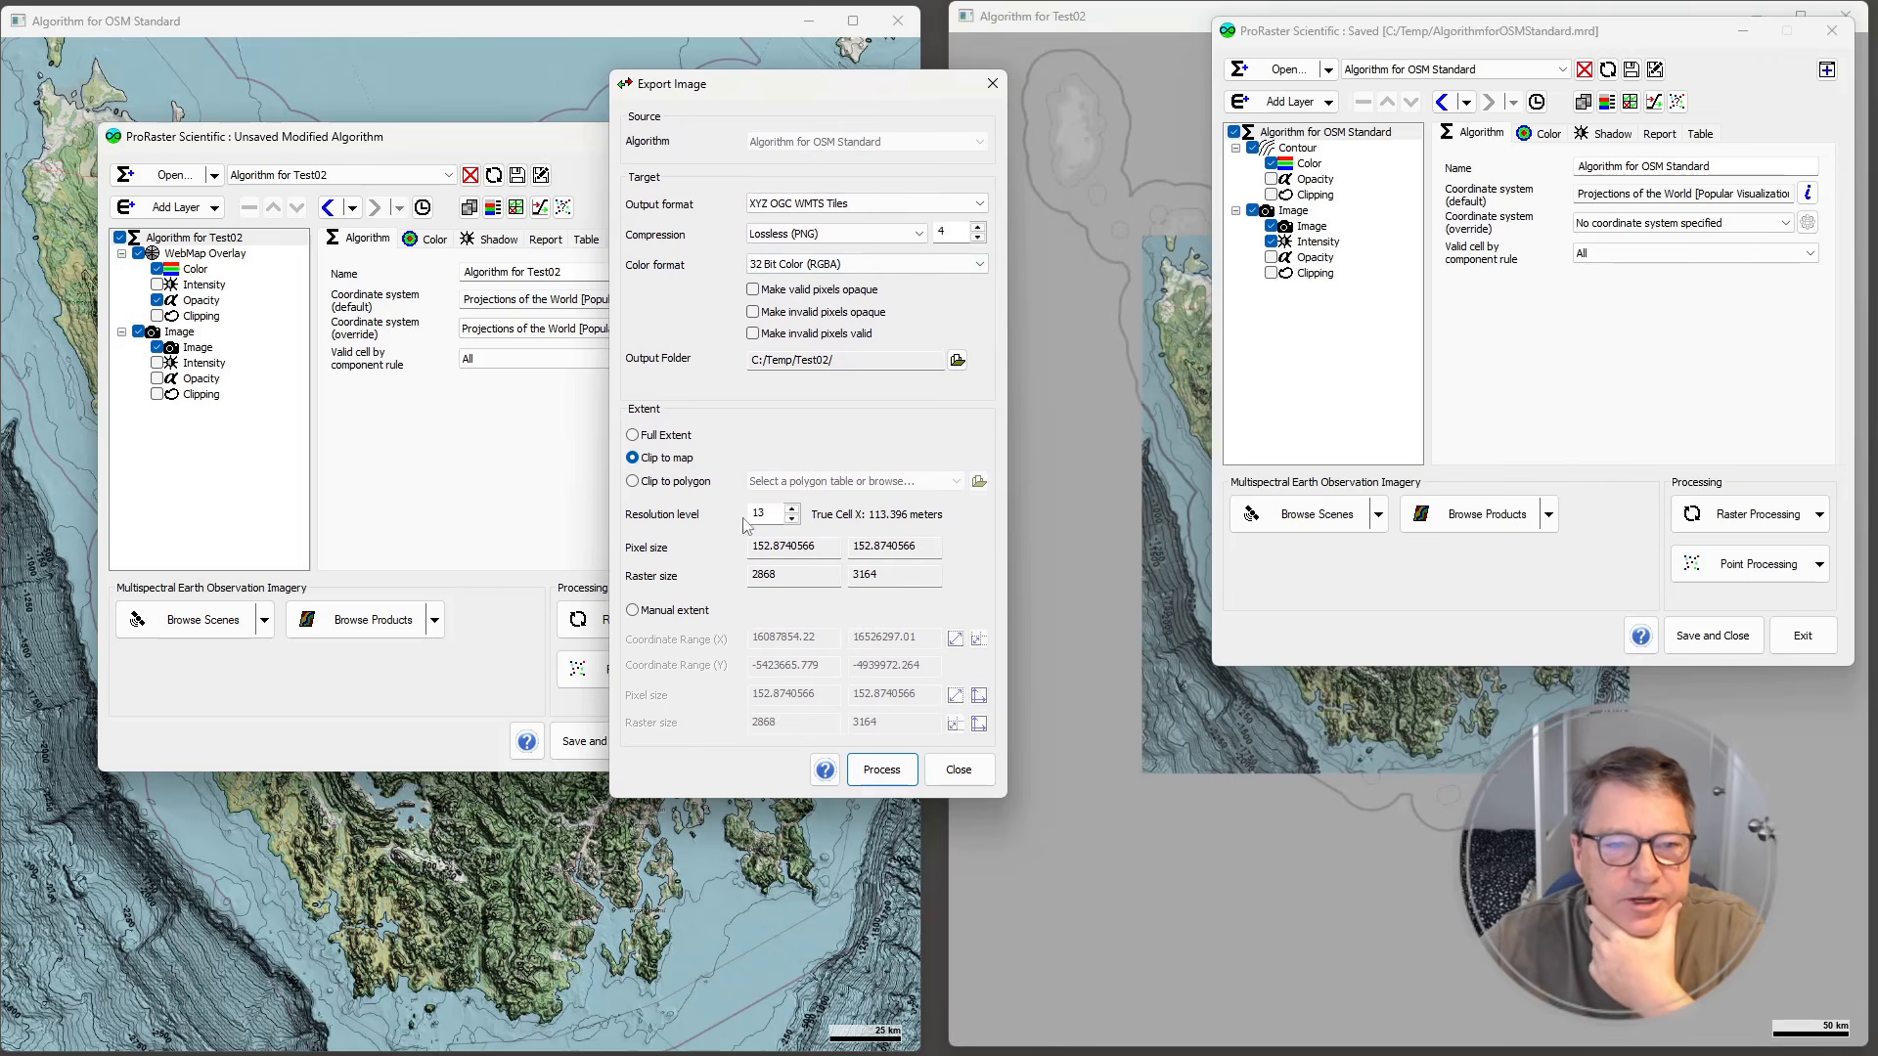
- Switch the image export to manual extent and close the second ProRaster Scientific window holding the Test02 algorithm
{"action": "left_click", "coordinate": [634, 611]}
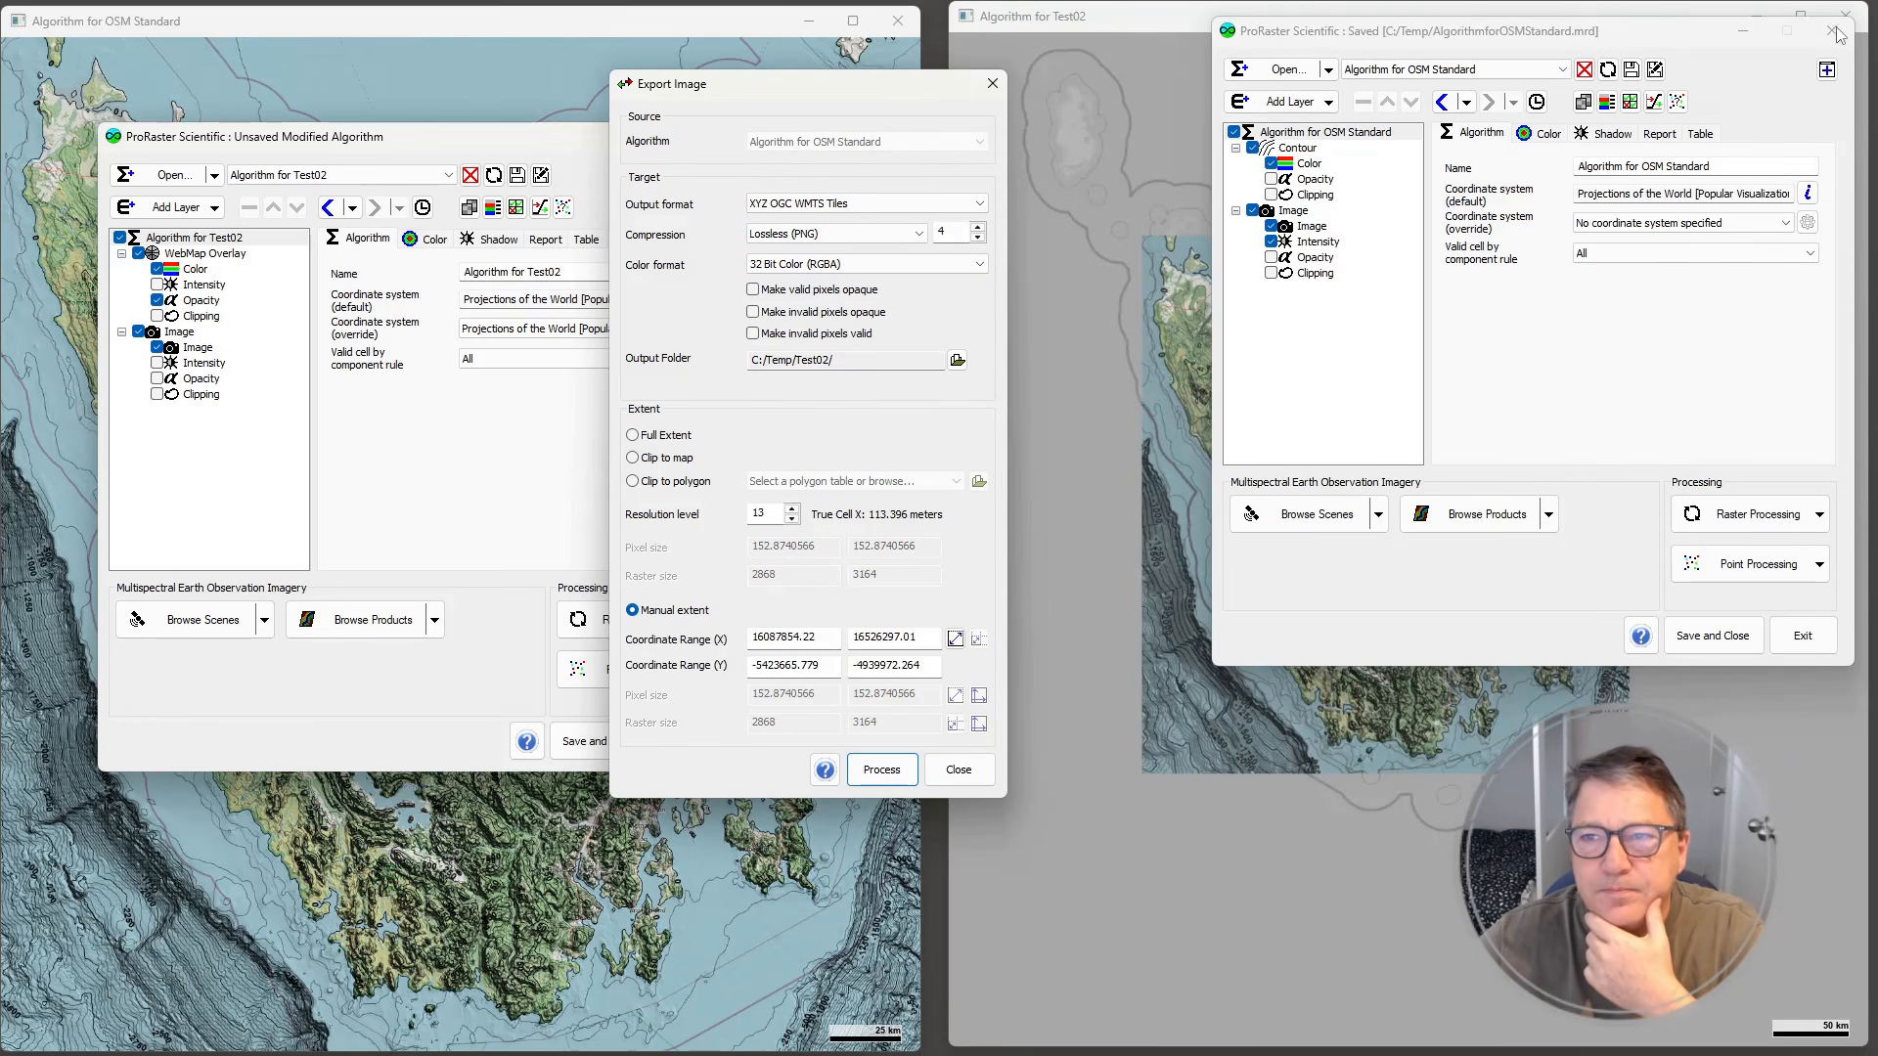
{"action": "left_click", "coordinate": [296, 142]}
{"action": "left_click", "coordinate": [718, 138]}
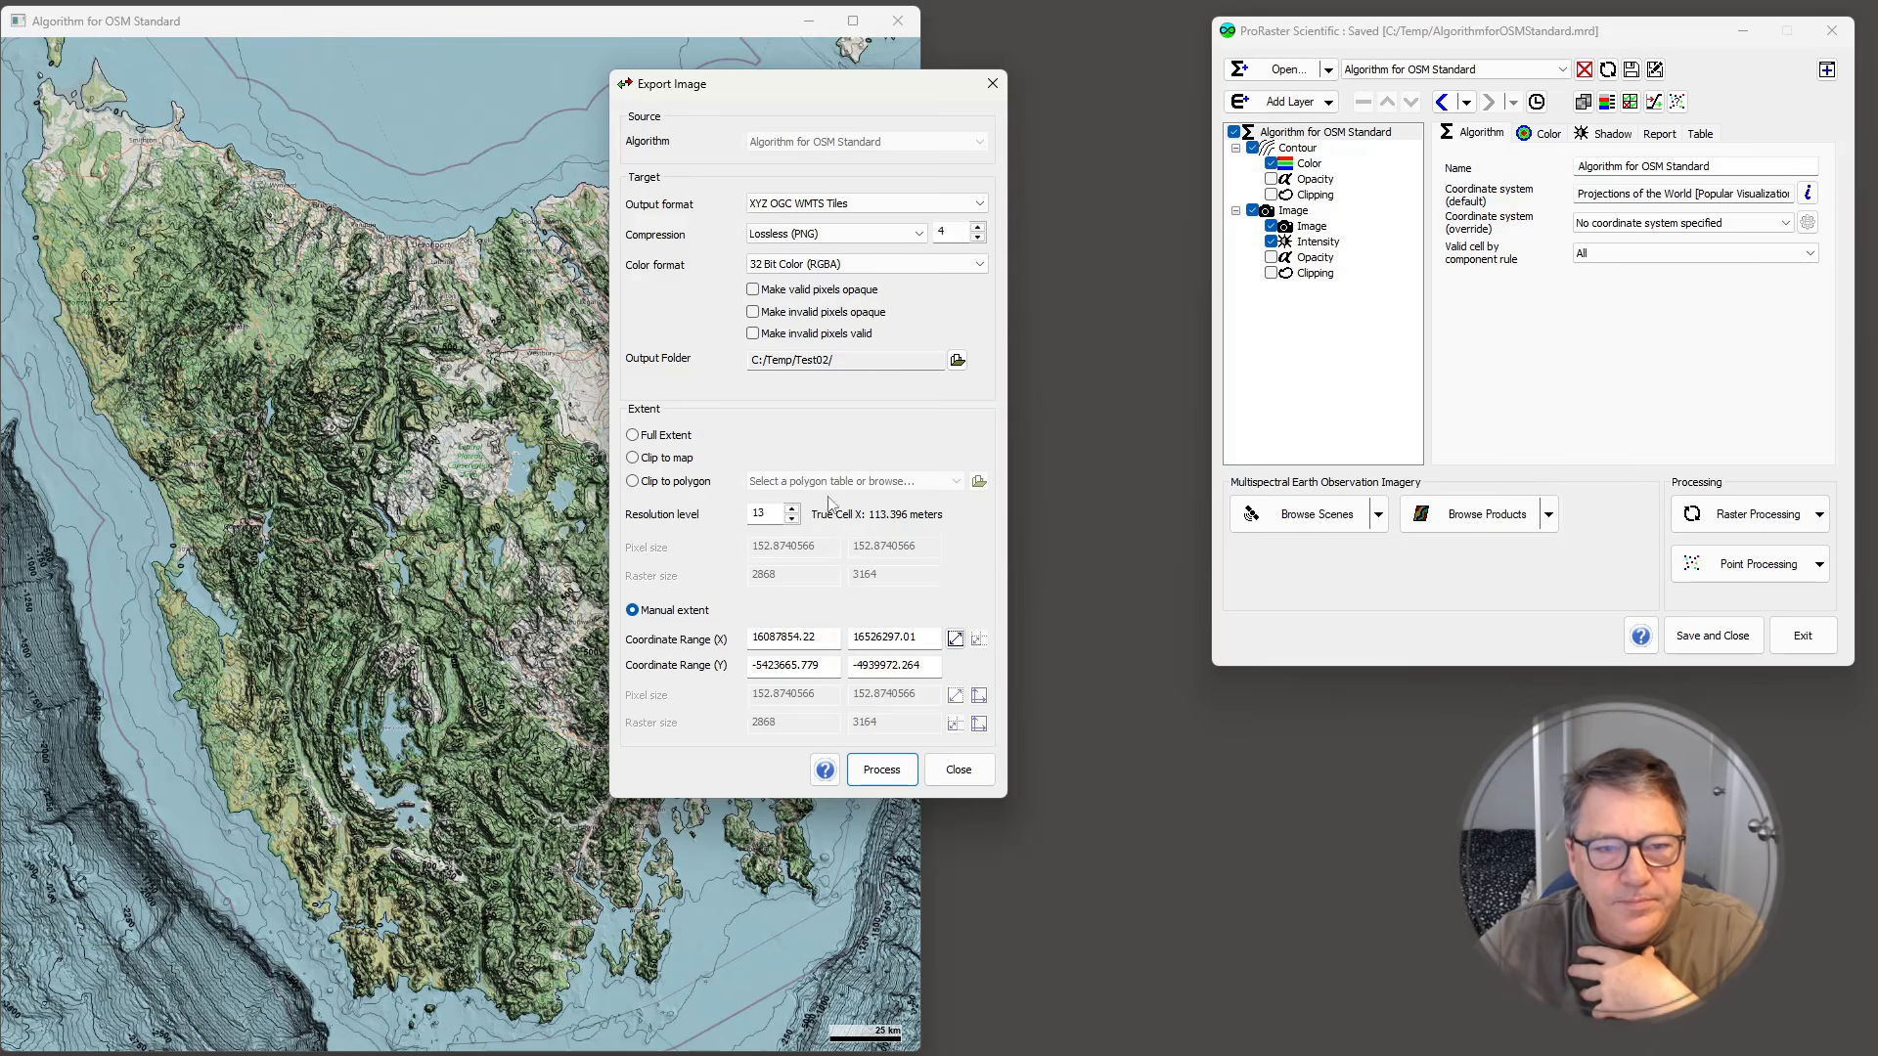
- Clip the image export to the map again and set its resolution level to 11
{"action": "left_click", "coordinate": [633, 458]}
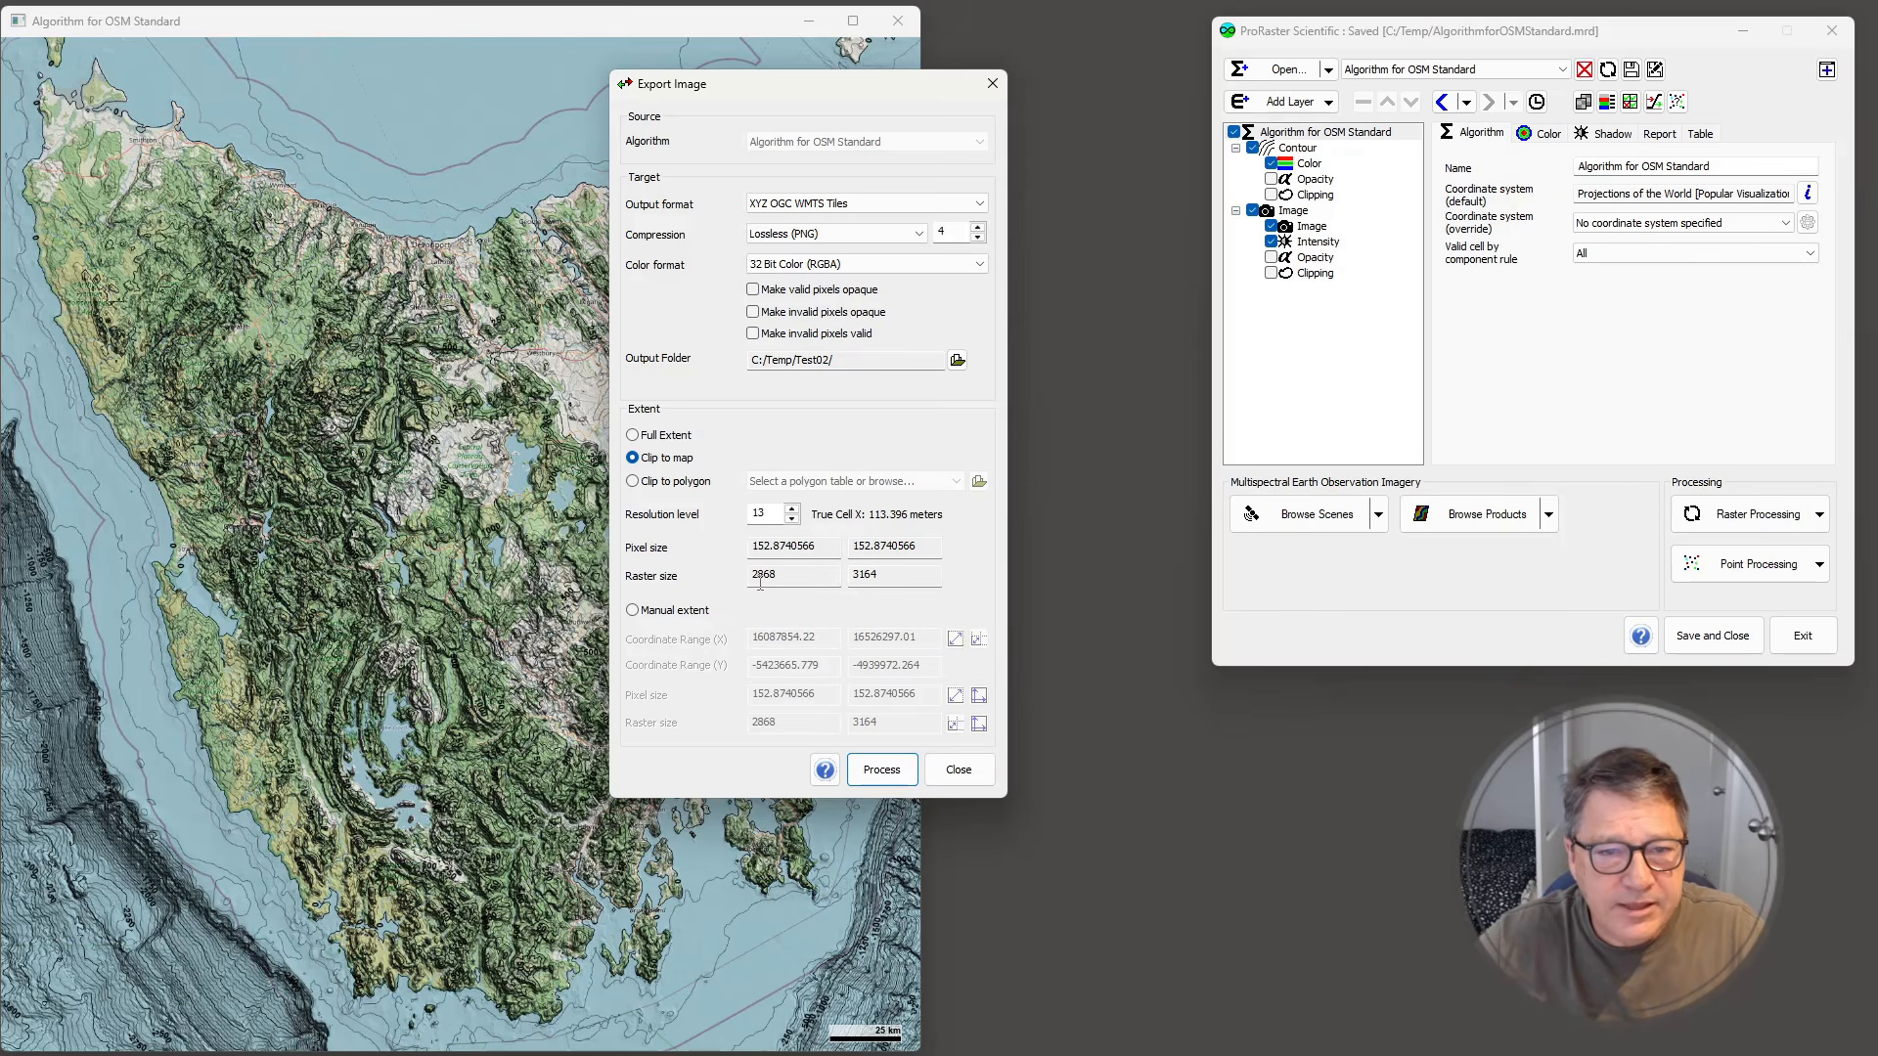
{"action": "left_click", "coordinate": [791, 509]}
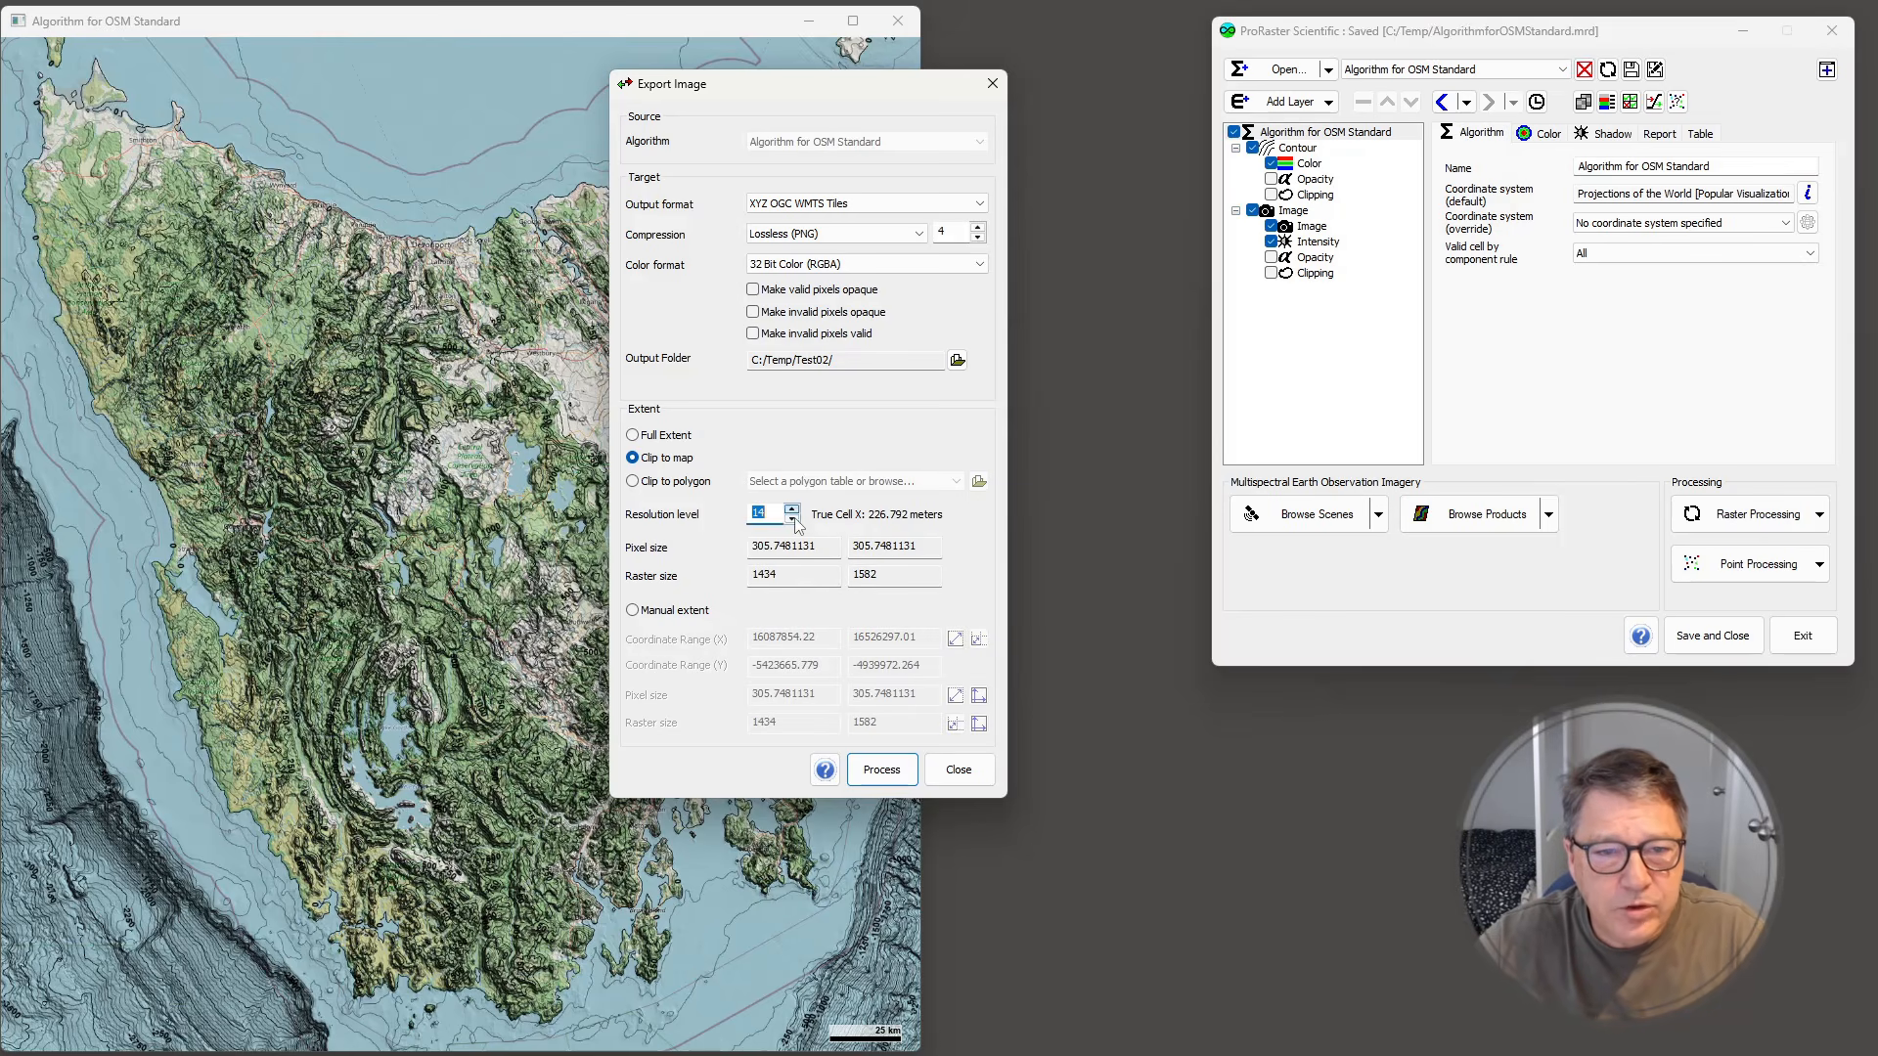
{"action": "left_click", "coordinate": [792, 519]}
{"action": "left_click", "coordinate": [793, 521]}
{"action": "left_click", "coordinate": [793, 522]}
{"action": "left_click", "coordinate": [793, 511]}
{"action": "left_click", "coordinate": [792, 510]}
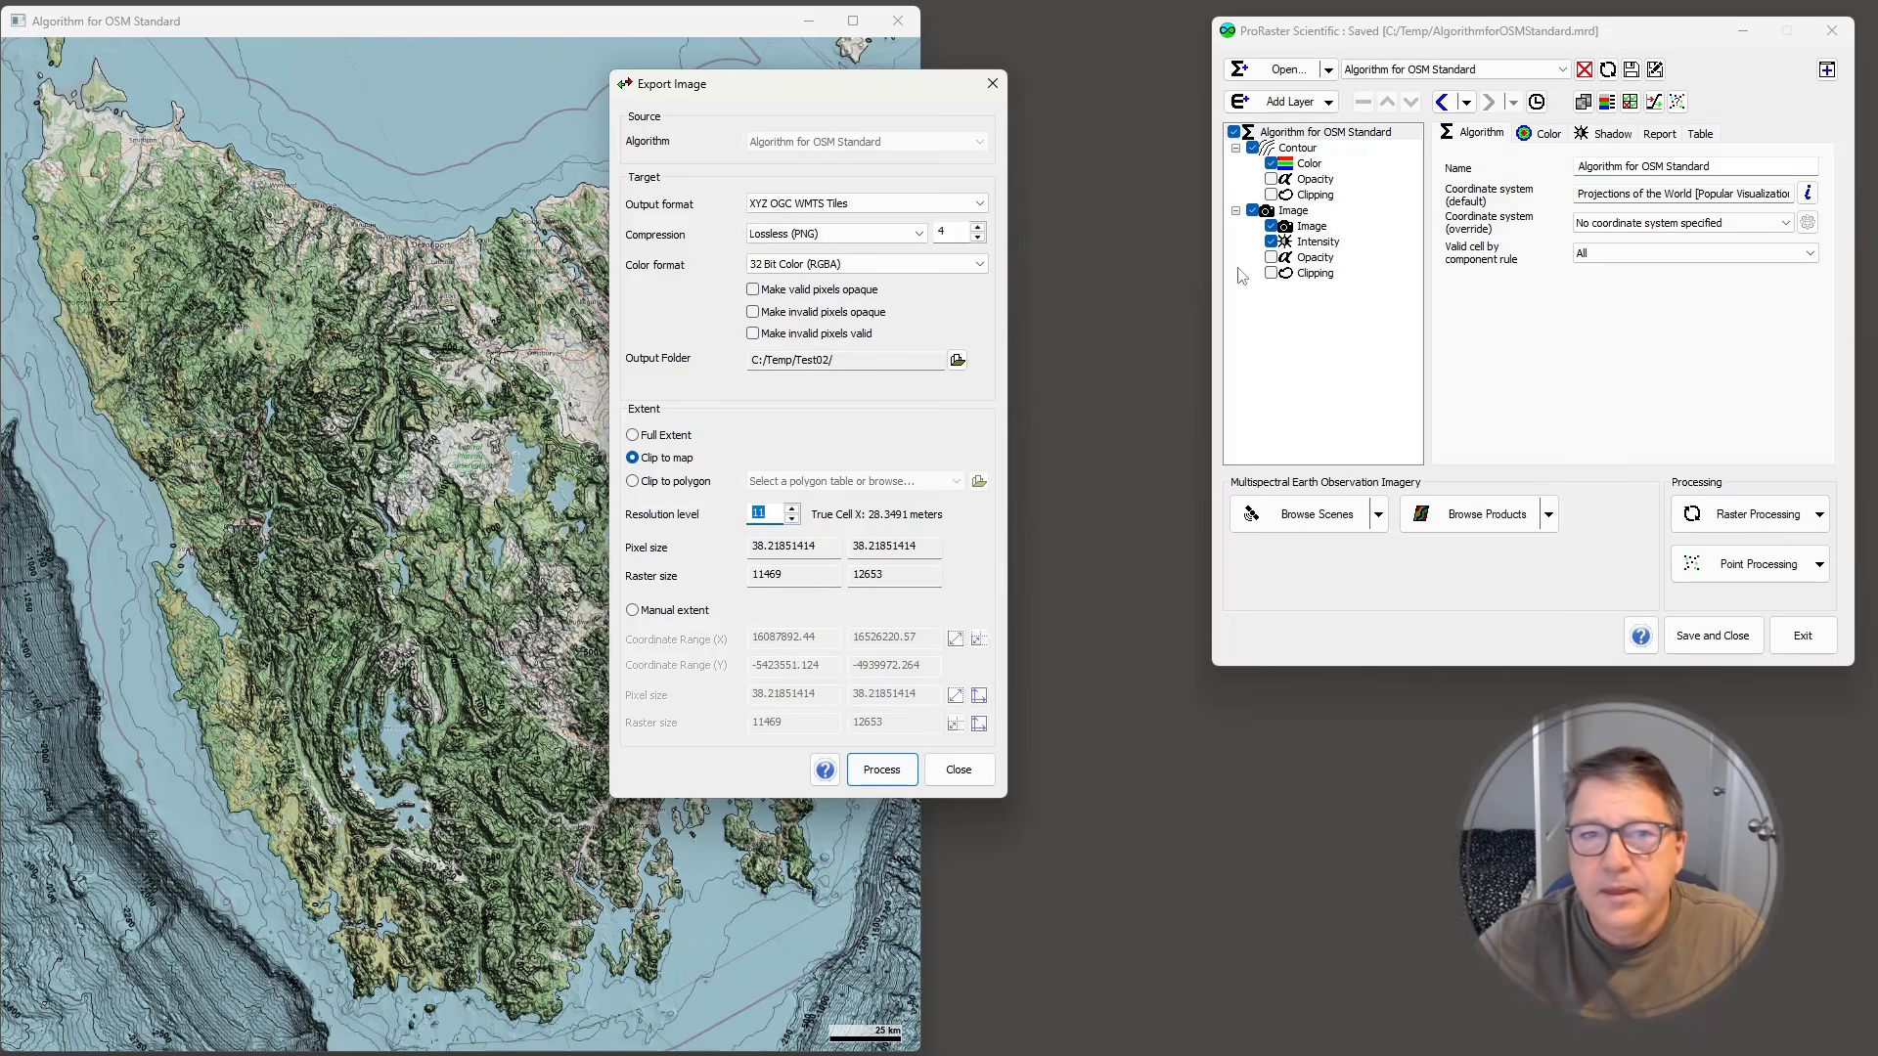
- Create a Test03 folder in C:/Temp as the output folder and process the XYZ OGC WMTS Tiles export into it
{"action": "left_click", "coordinate": [958, 362]}
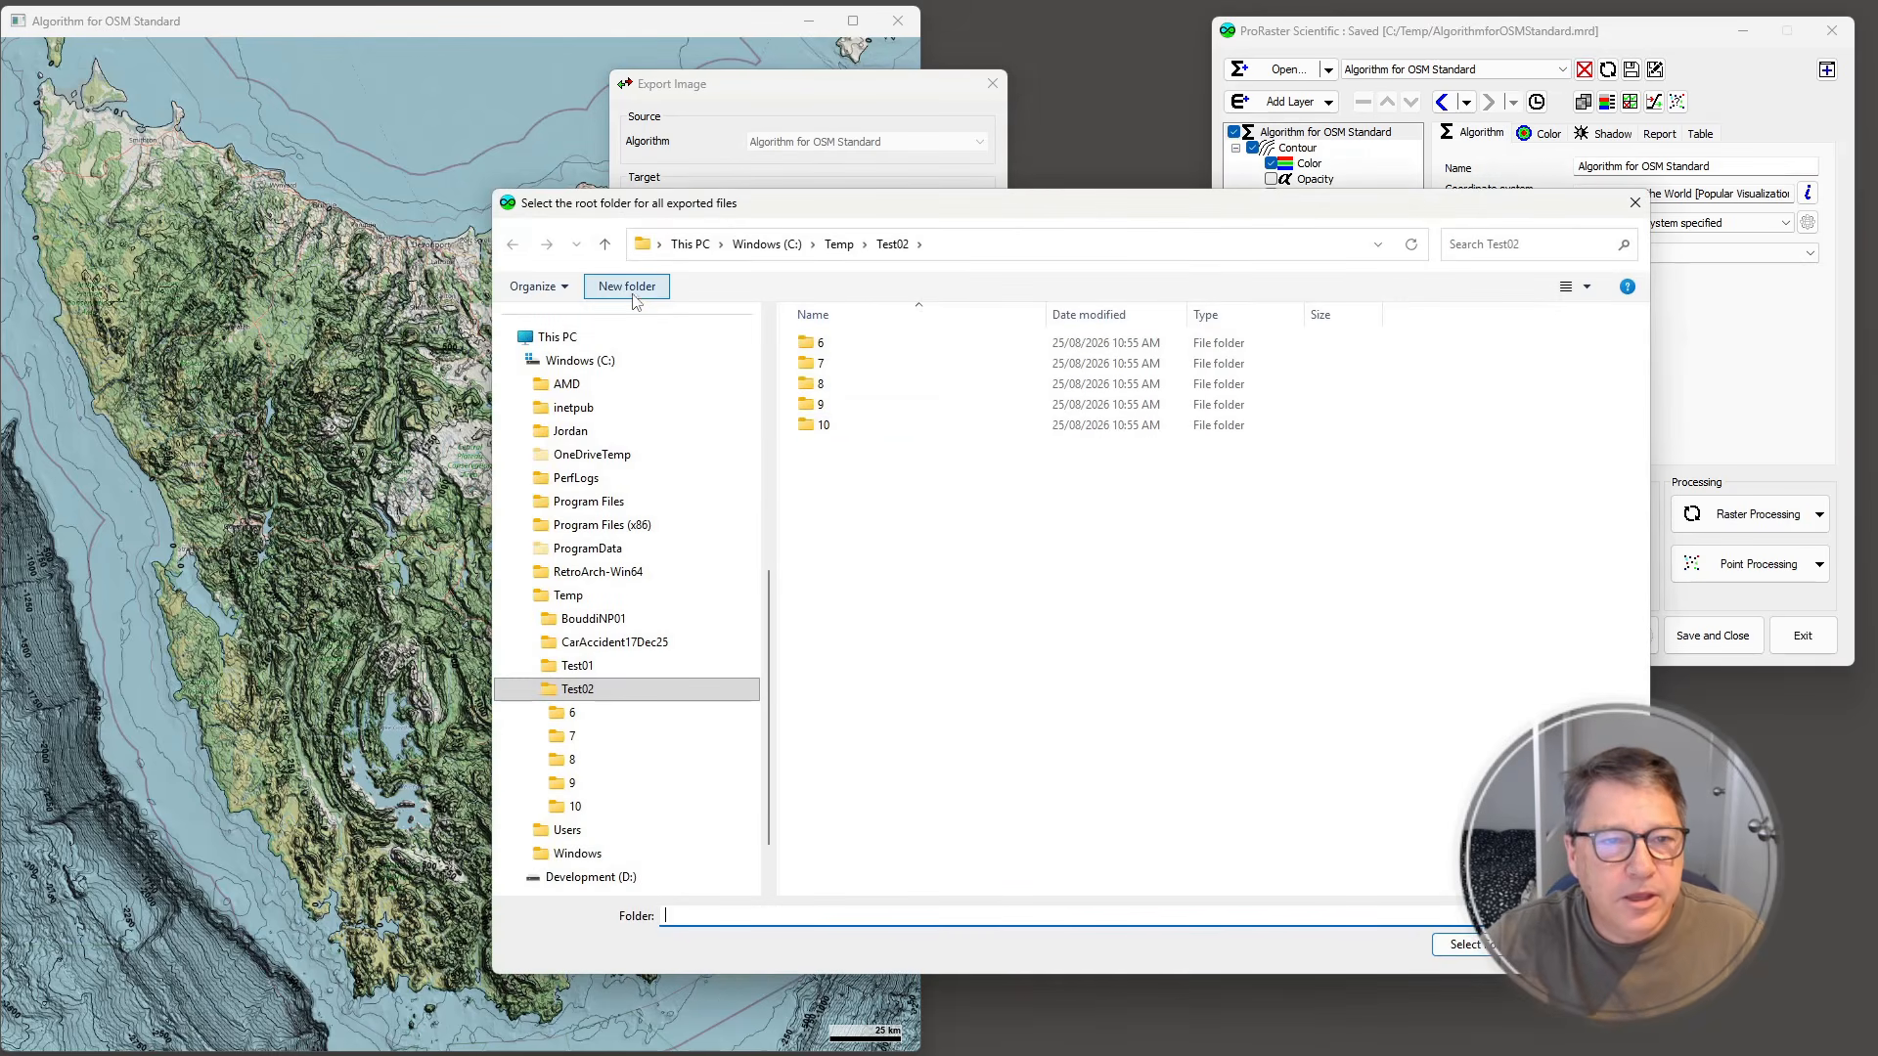
{"action": "left_click", "coordinate": [604, 244]}
{"action": "left_click", "coordinate": [627, 286]}
{"action": "type", "text": "Test03"}
{"action": "key", "text": "Return"}
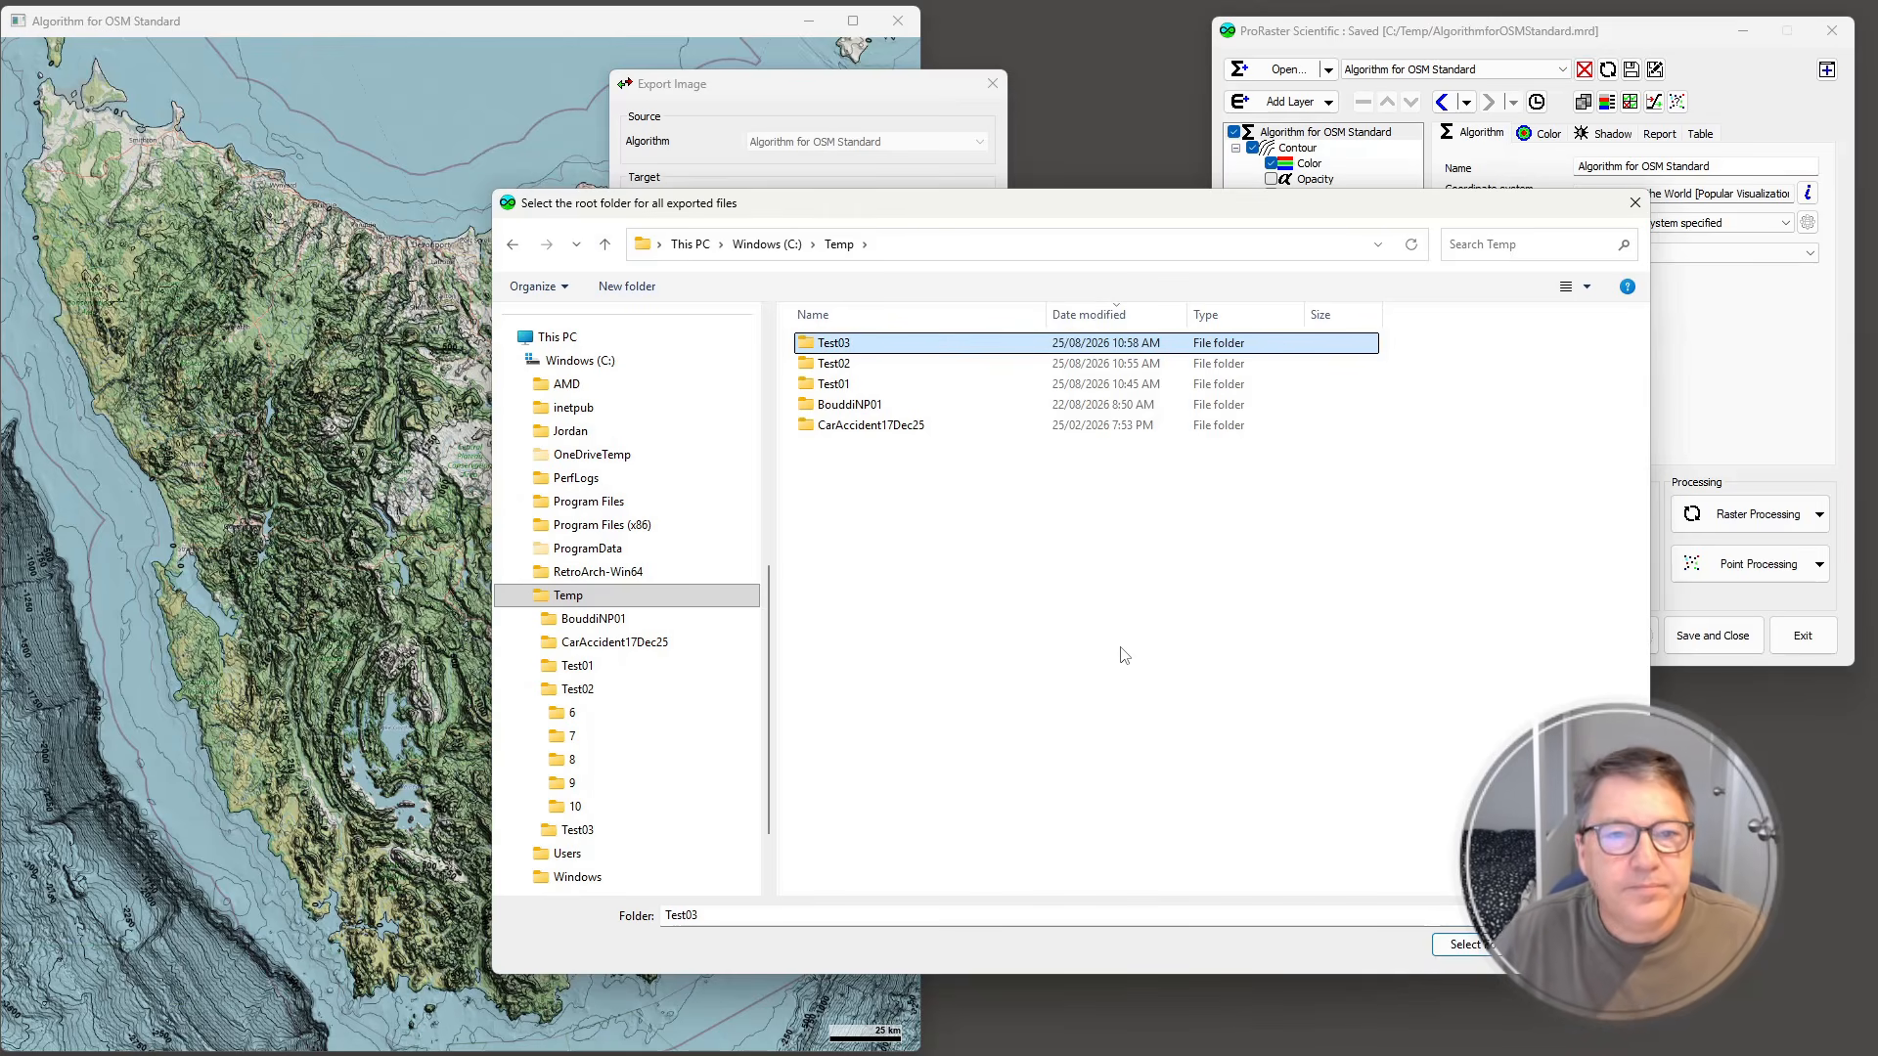
{"action": "key", "text": "Return"}
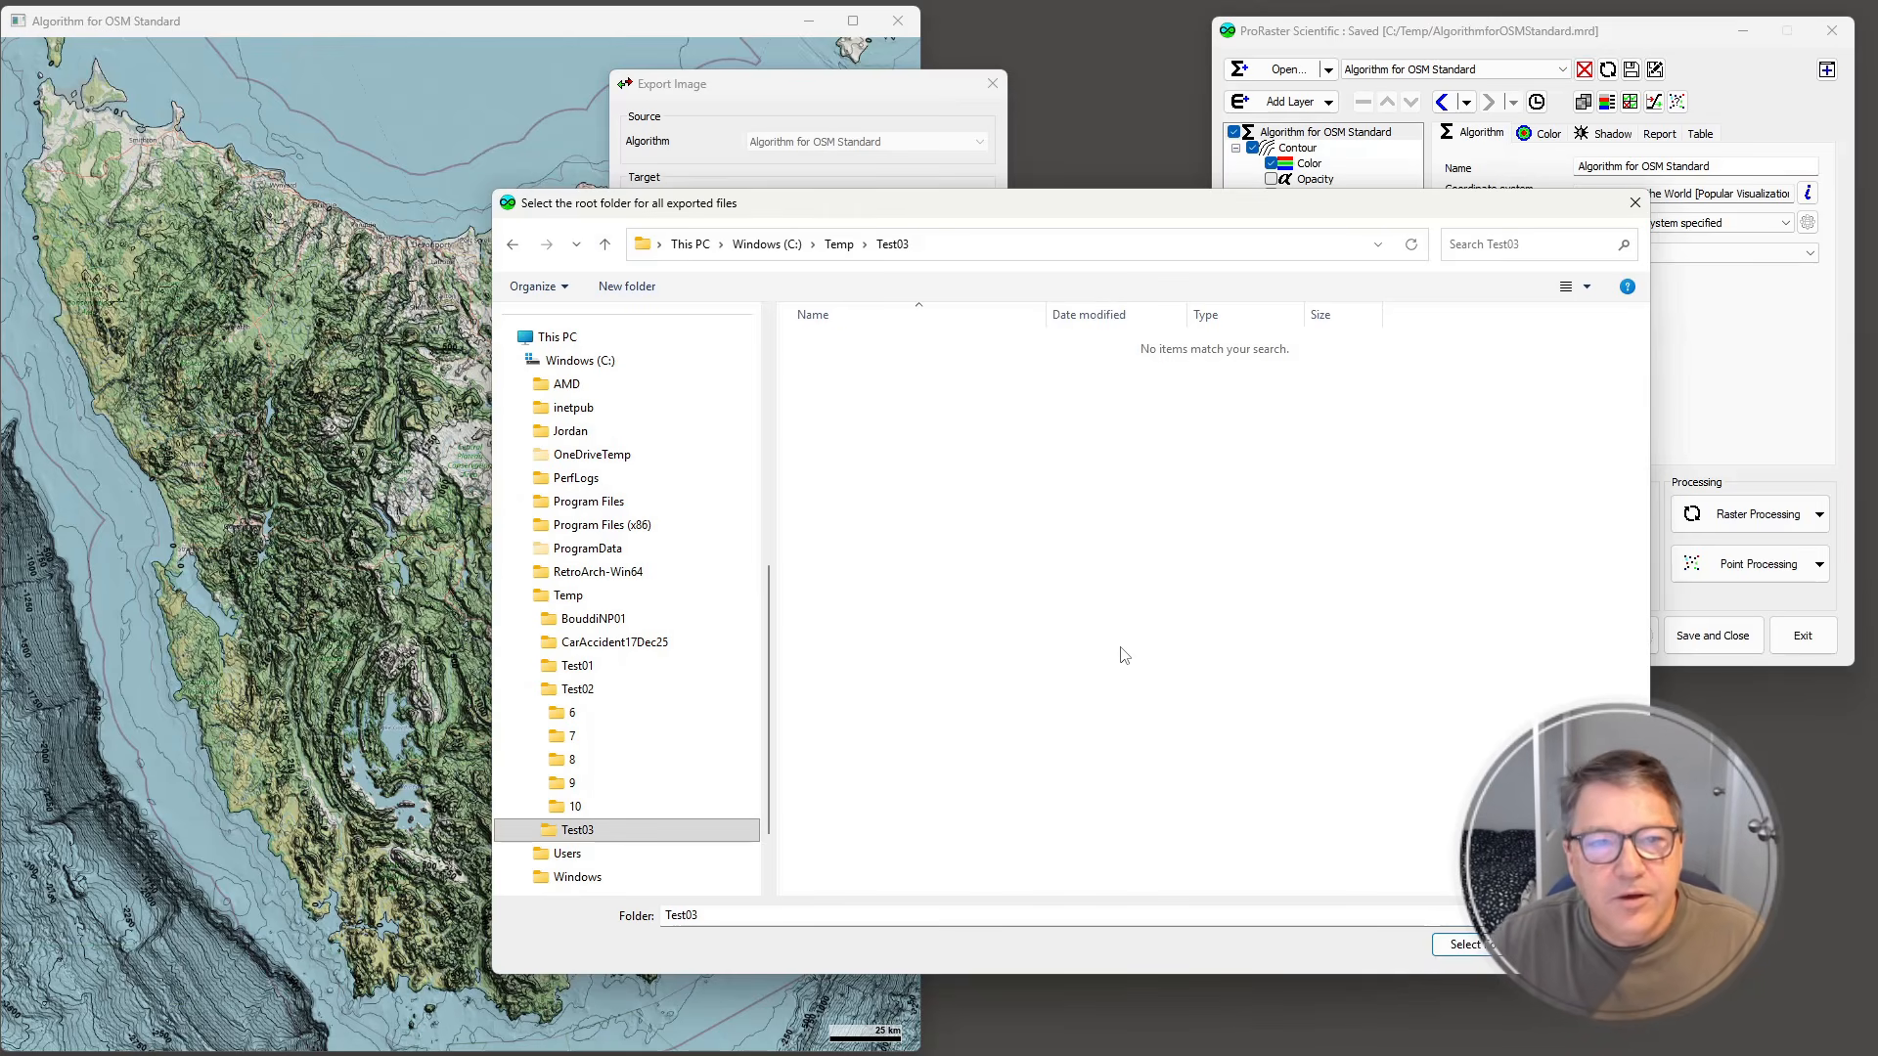
{"action": "left_click", "coordinate": [1461, 941]}
{"action": "left_click", "coordinate": [882, 769]}
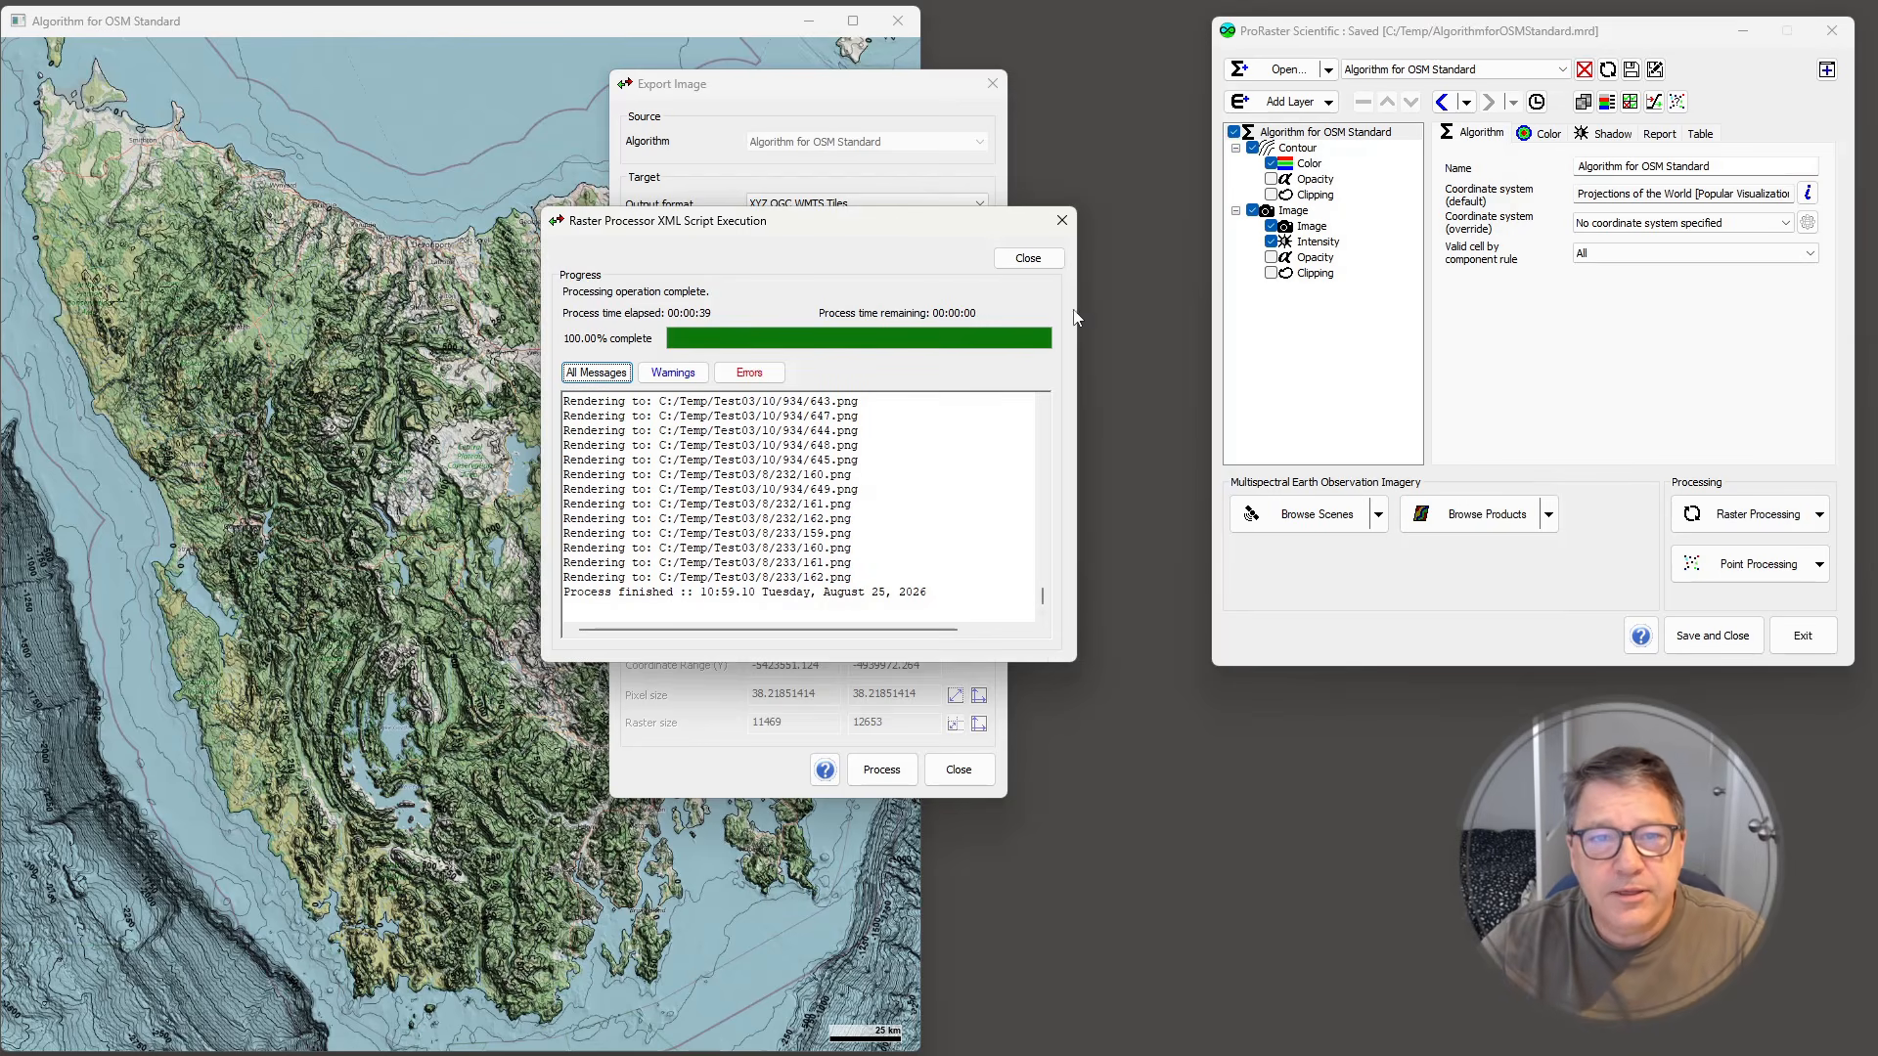
{"action": "left_click", "coordinate": [1027, 260]}
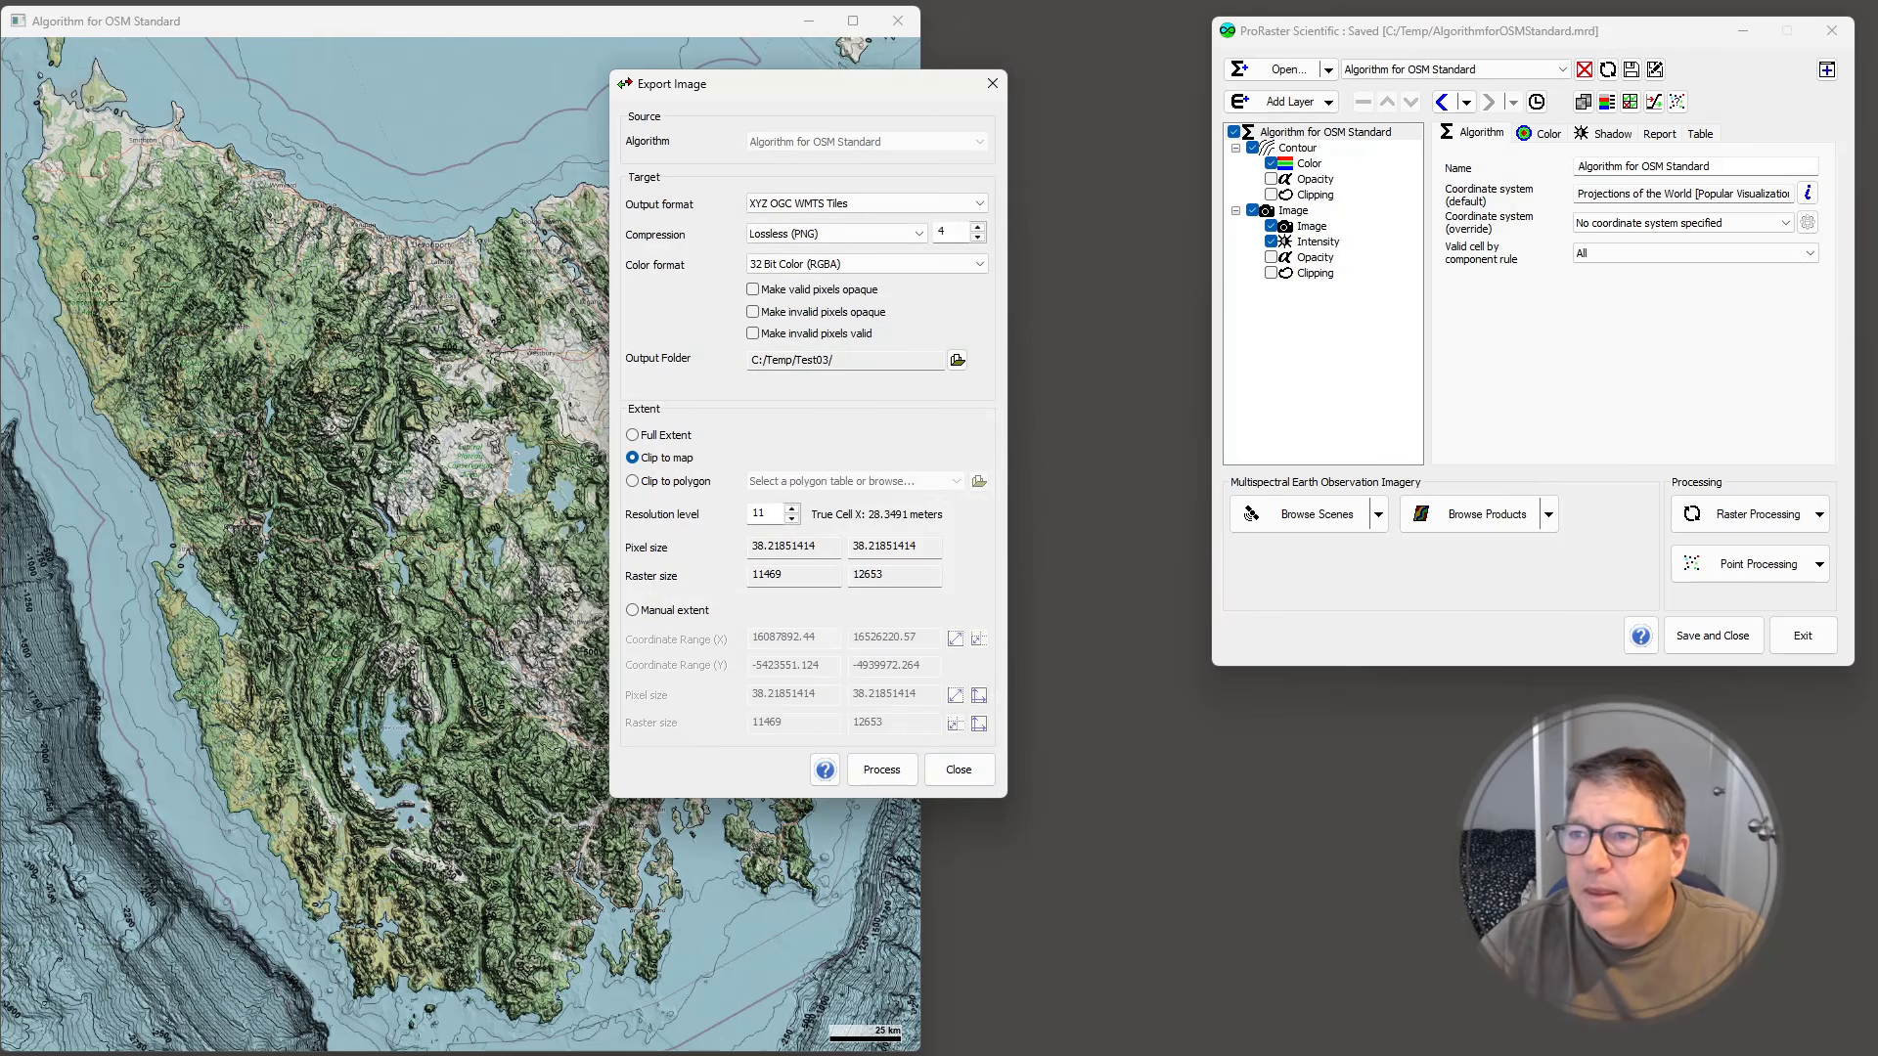
- In a second ProRaster Scientific window, create a new algorithm from the recent output raster C:/Temp/Test03/Test03.xml
{"action": "left_click_drag", "start_coordinate": [912, 226], "coordinate": [426, 148]}
{"action": "left_click", "coordinate": [266, 187]}
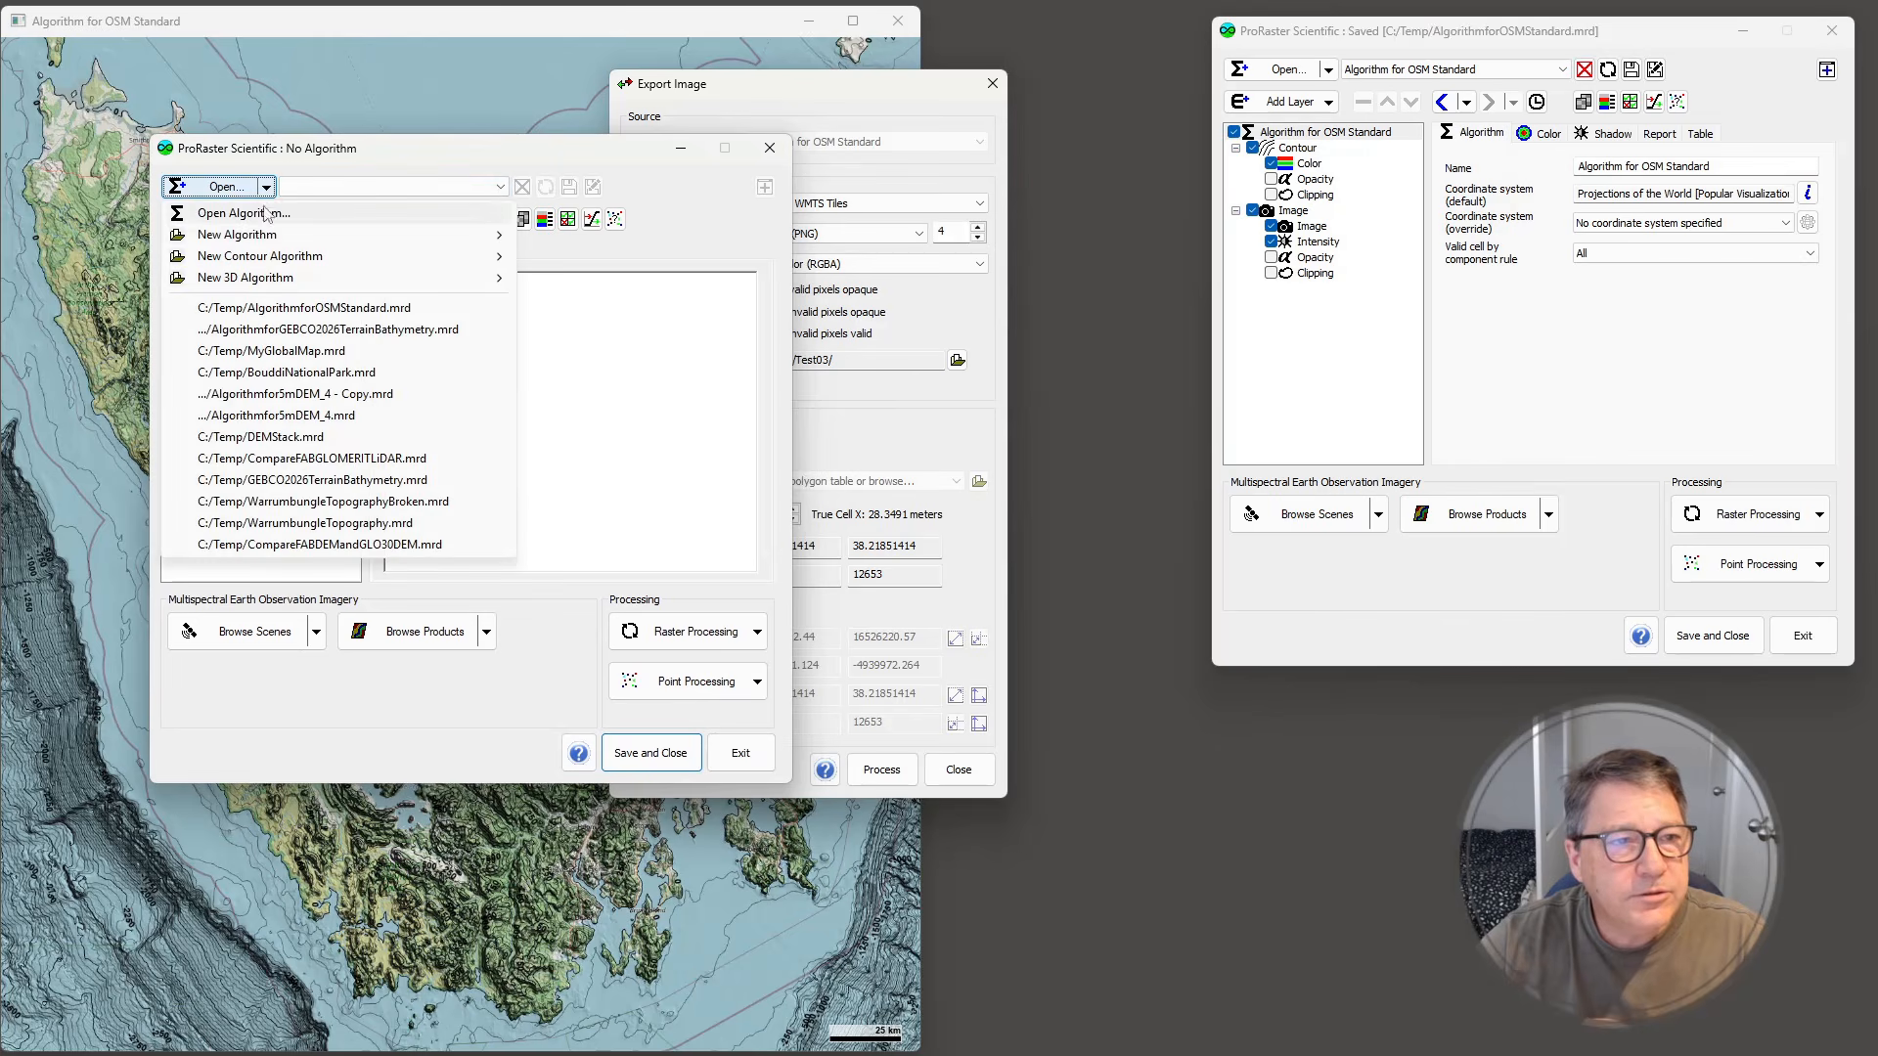
{"action": "mouse_move", "coordinate": [274, 236]}
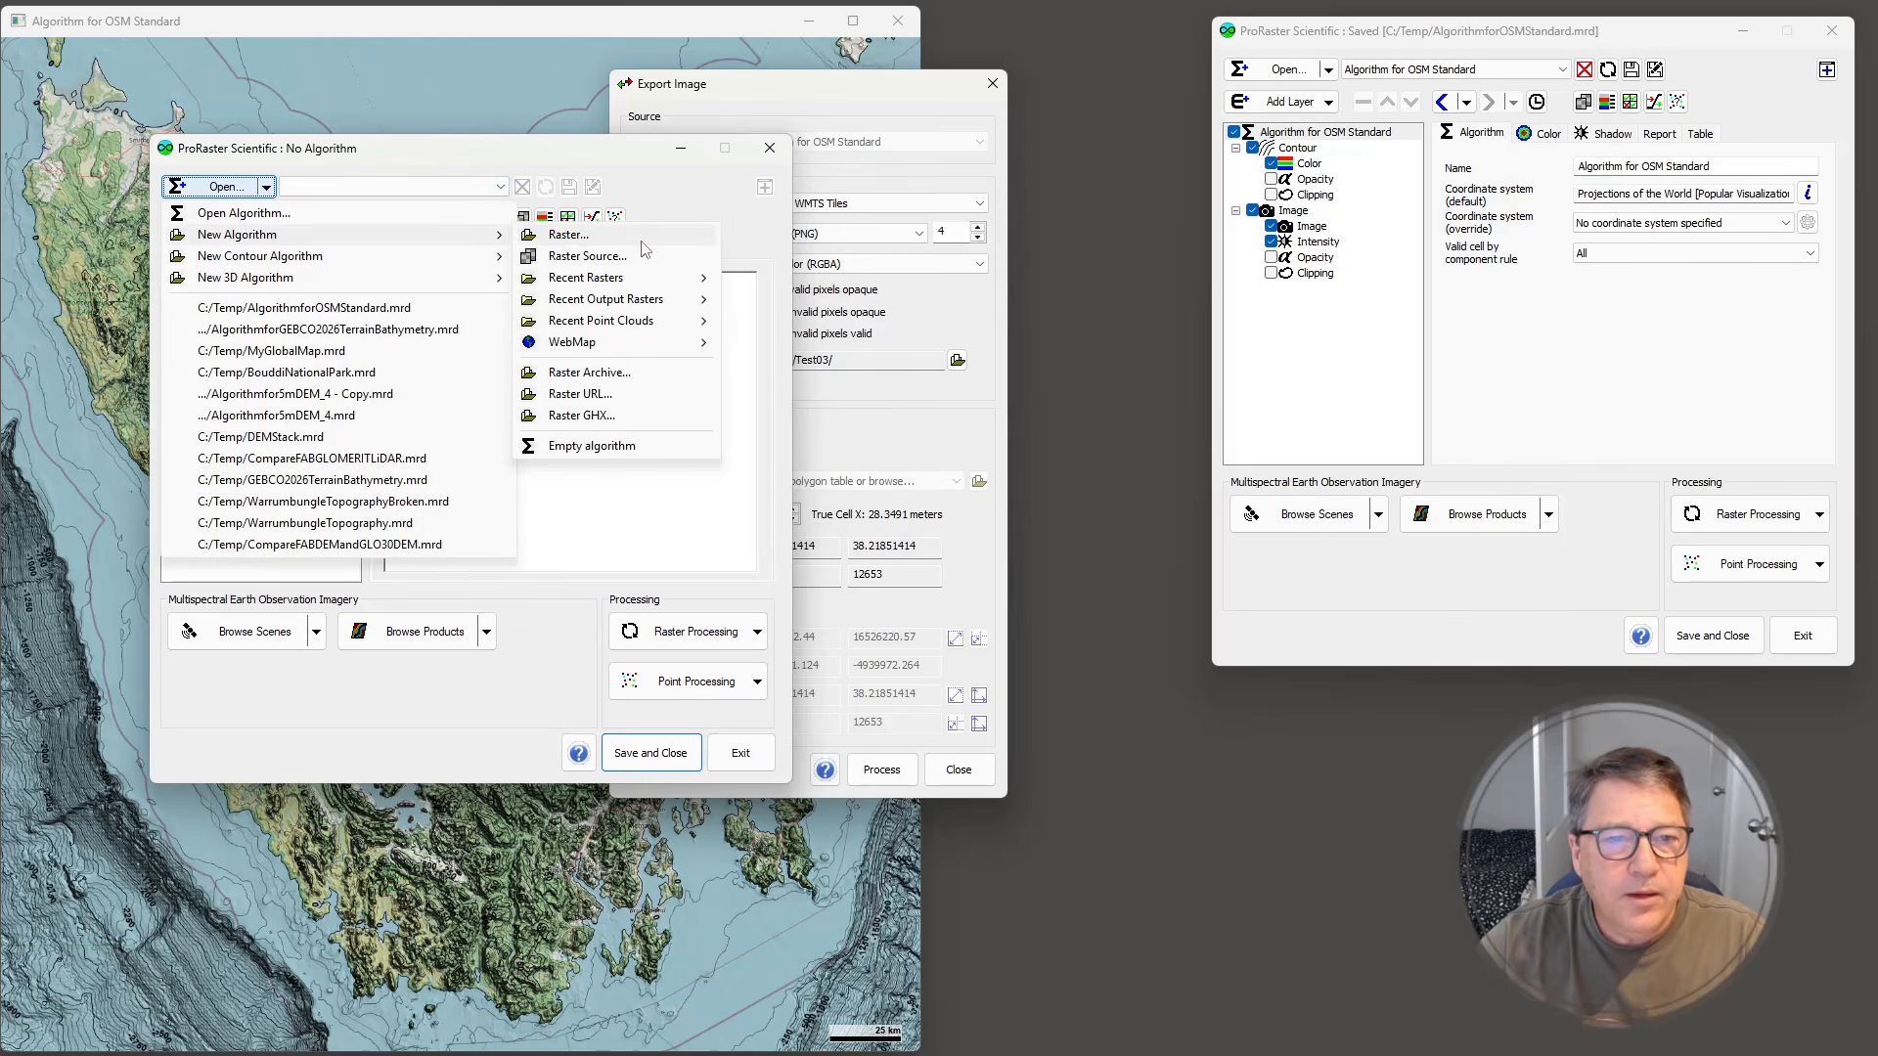
{"action": "mouse_move", "coordinate": [636, 299]}
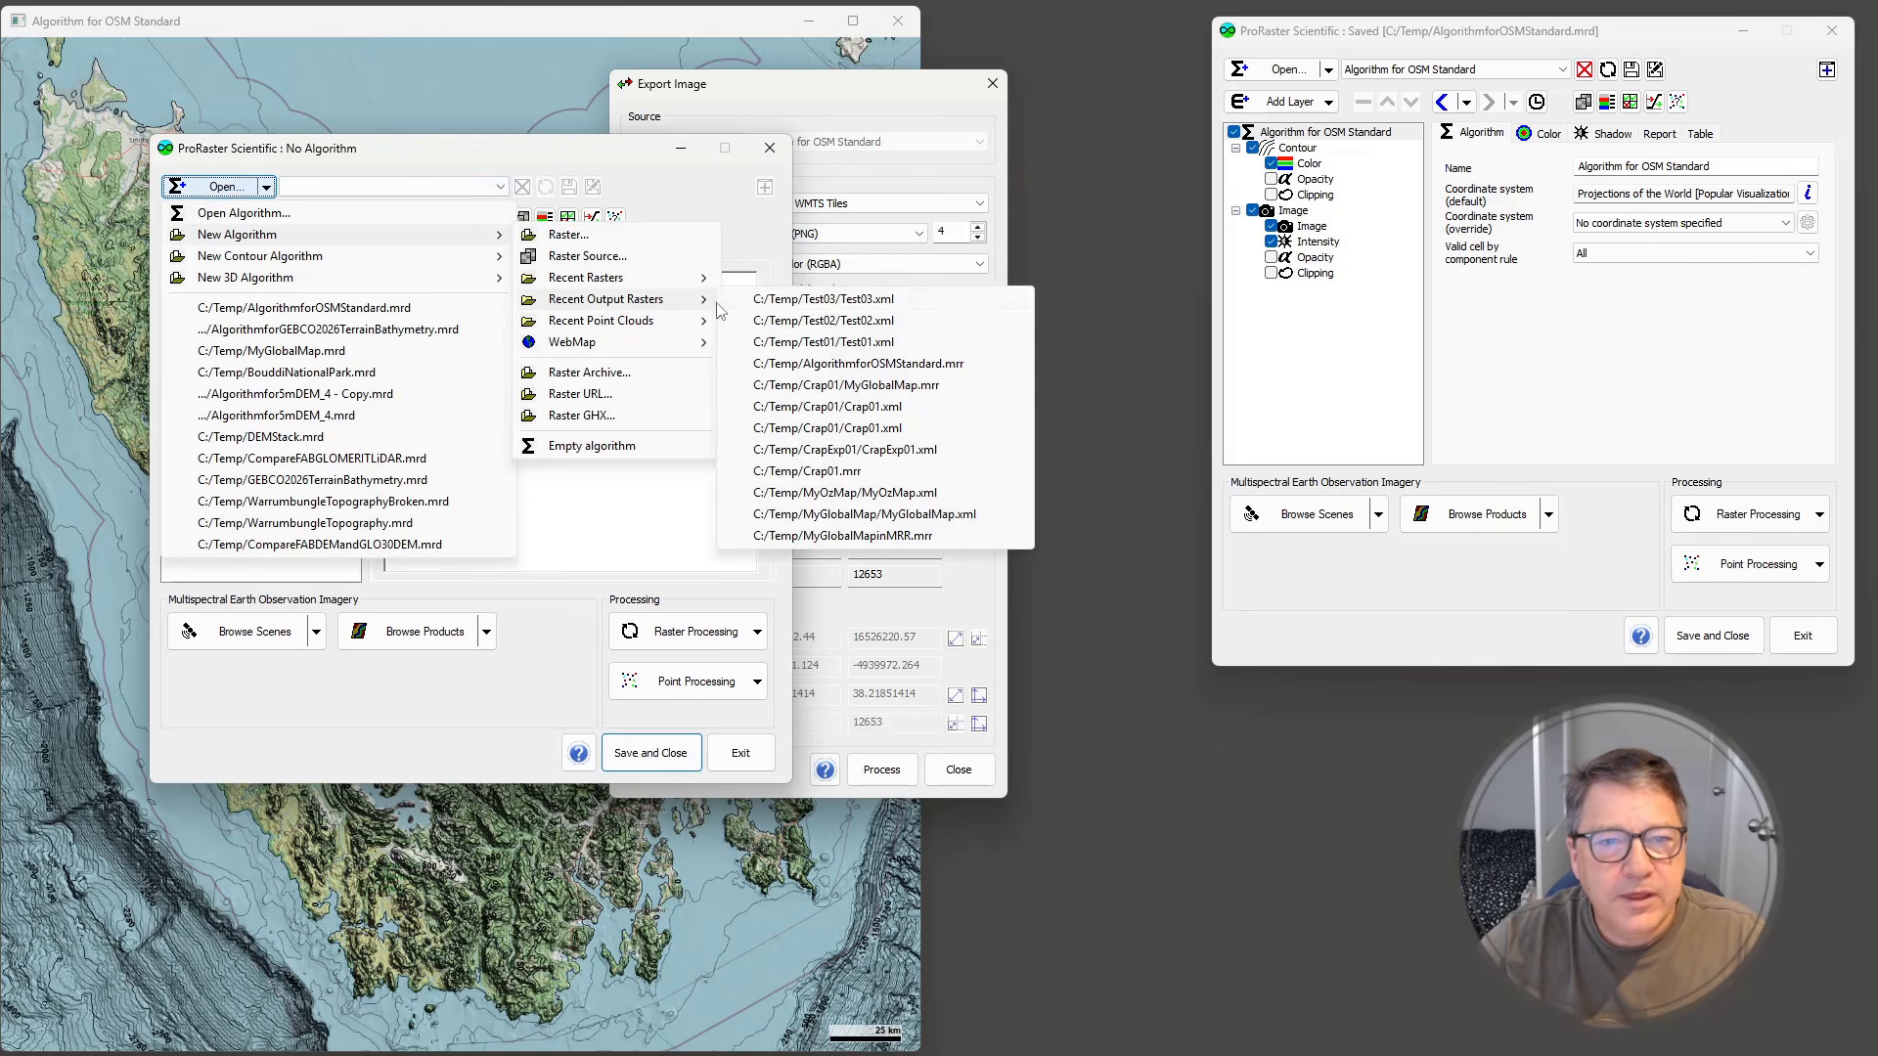
{"action": "left_click", "coordinate": [839, 303]}
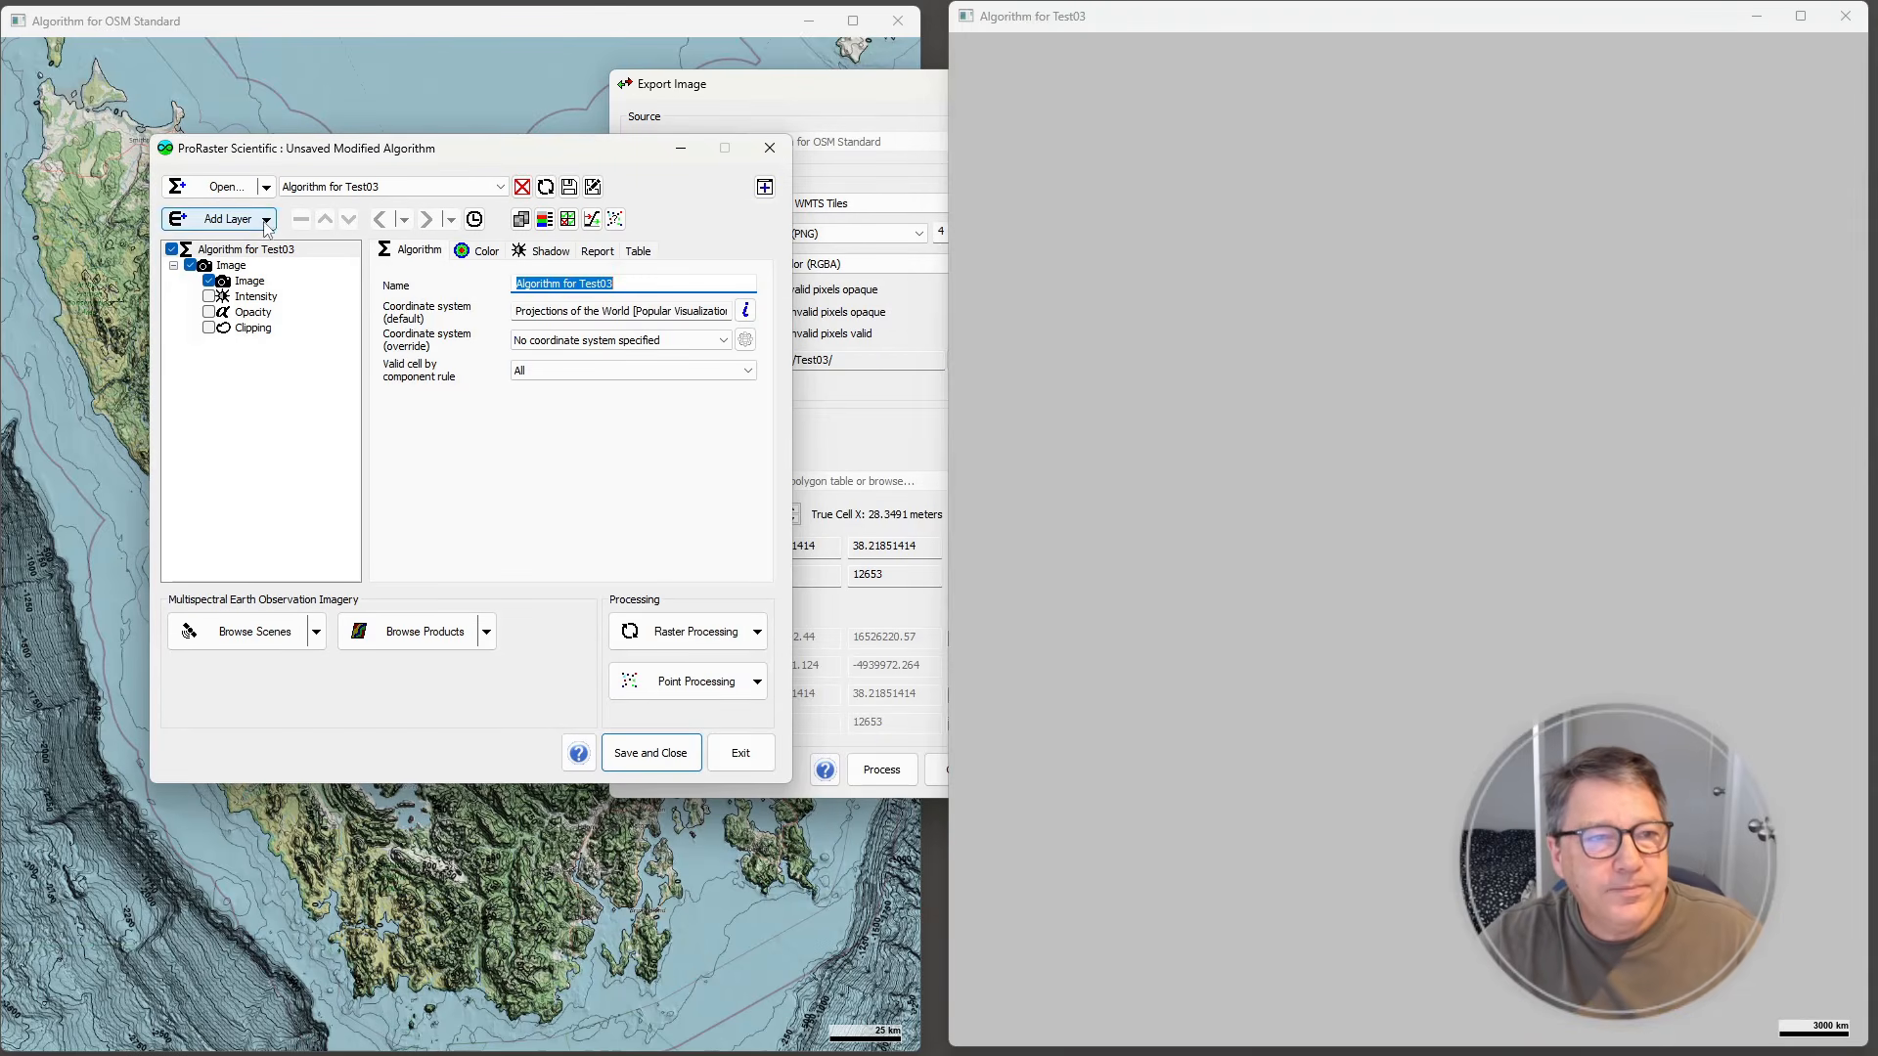
- Add the OSM Standard Grey.mvr WebMap overlay layer to the Test03 algorithm
{"action": "left_click", "coordinate": [225, 219]}
{"action": "mouse_move", "coordinate": [372, 551]}
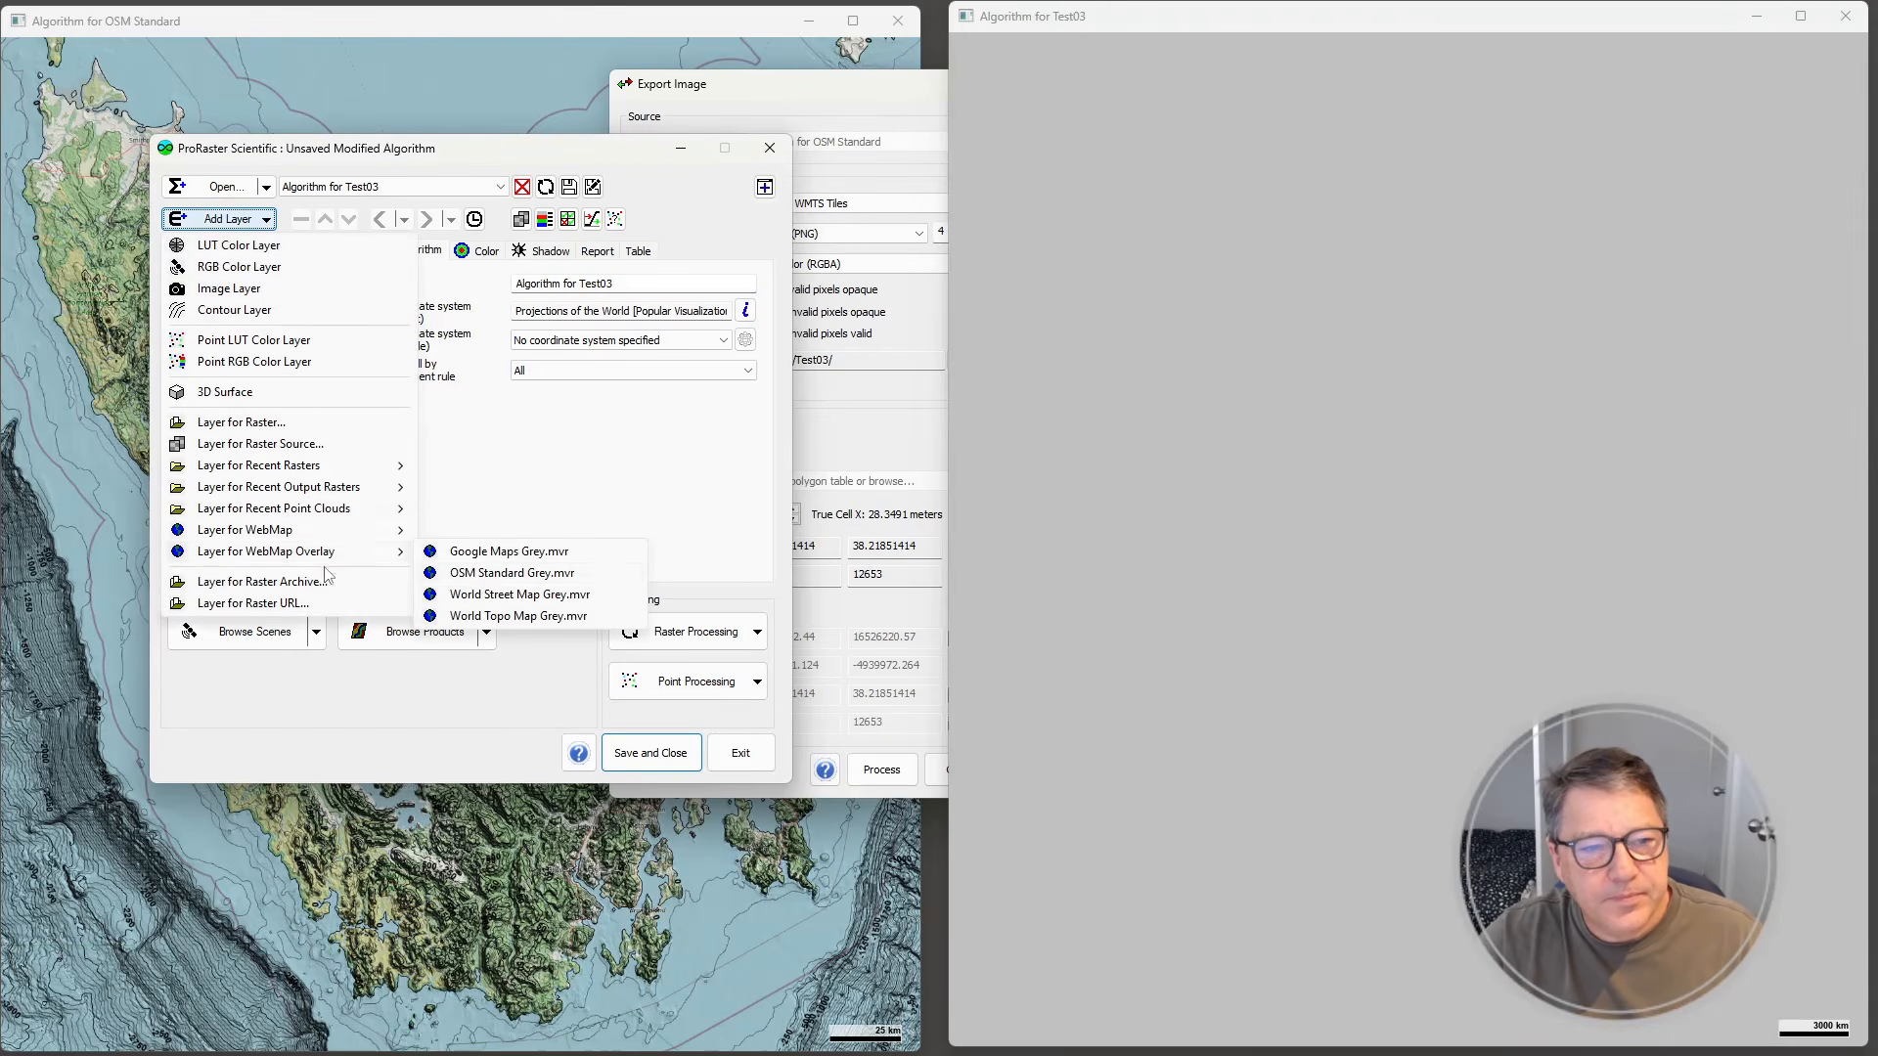
{"action": "left_click", "coordinate": [488, 575]}
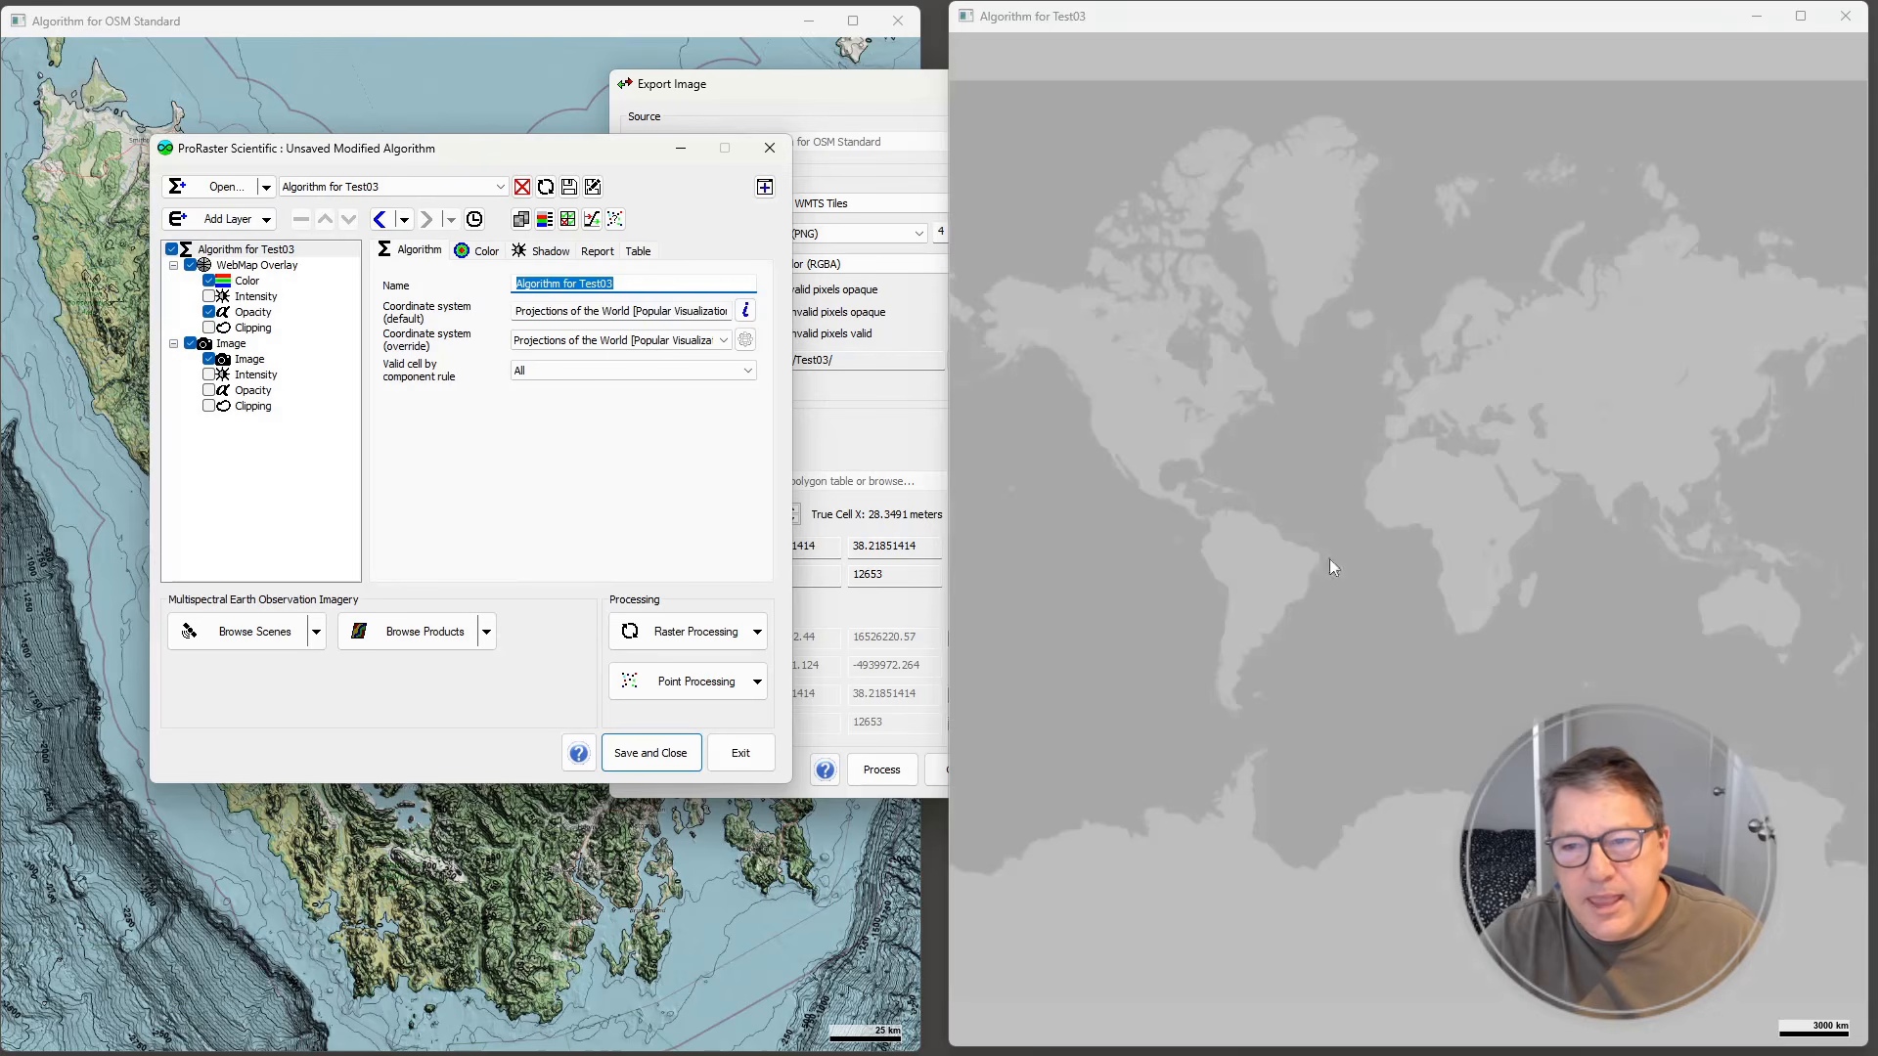
- Zoom in on Tasmania in the Test03 map and check how the exported tile area fits the grey overlay
{"action": "scroll", "coordinate": [1790, 667], "scroll_direction": "up", "scroll_amount": 5}
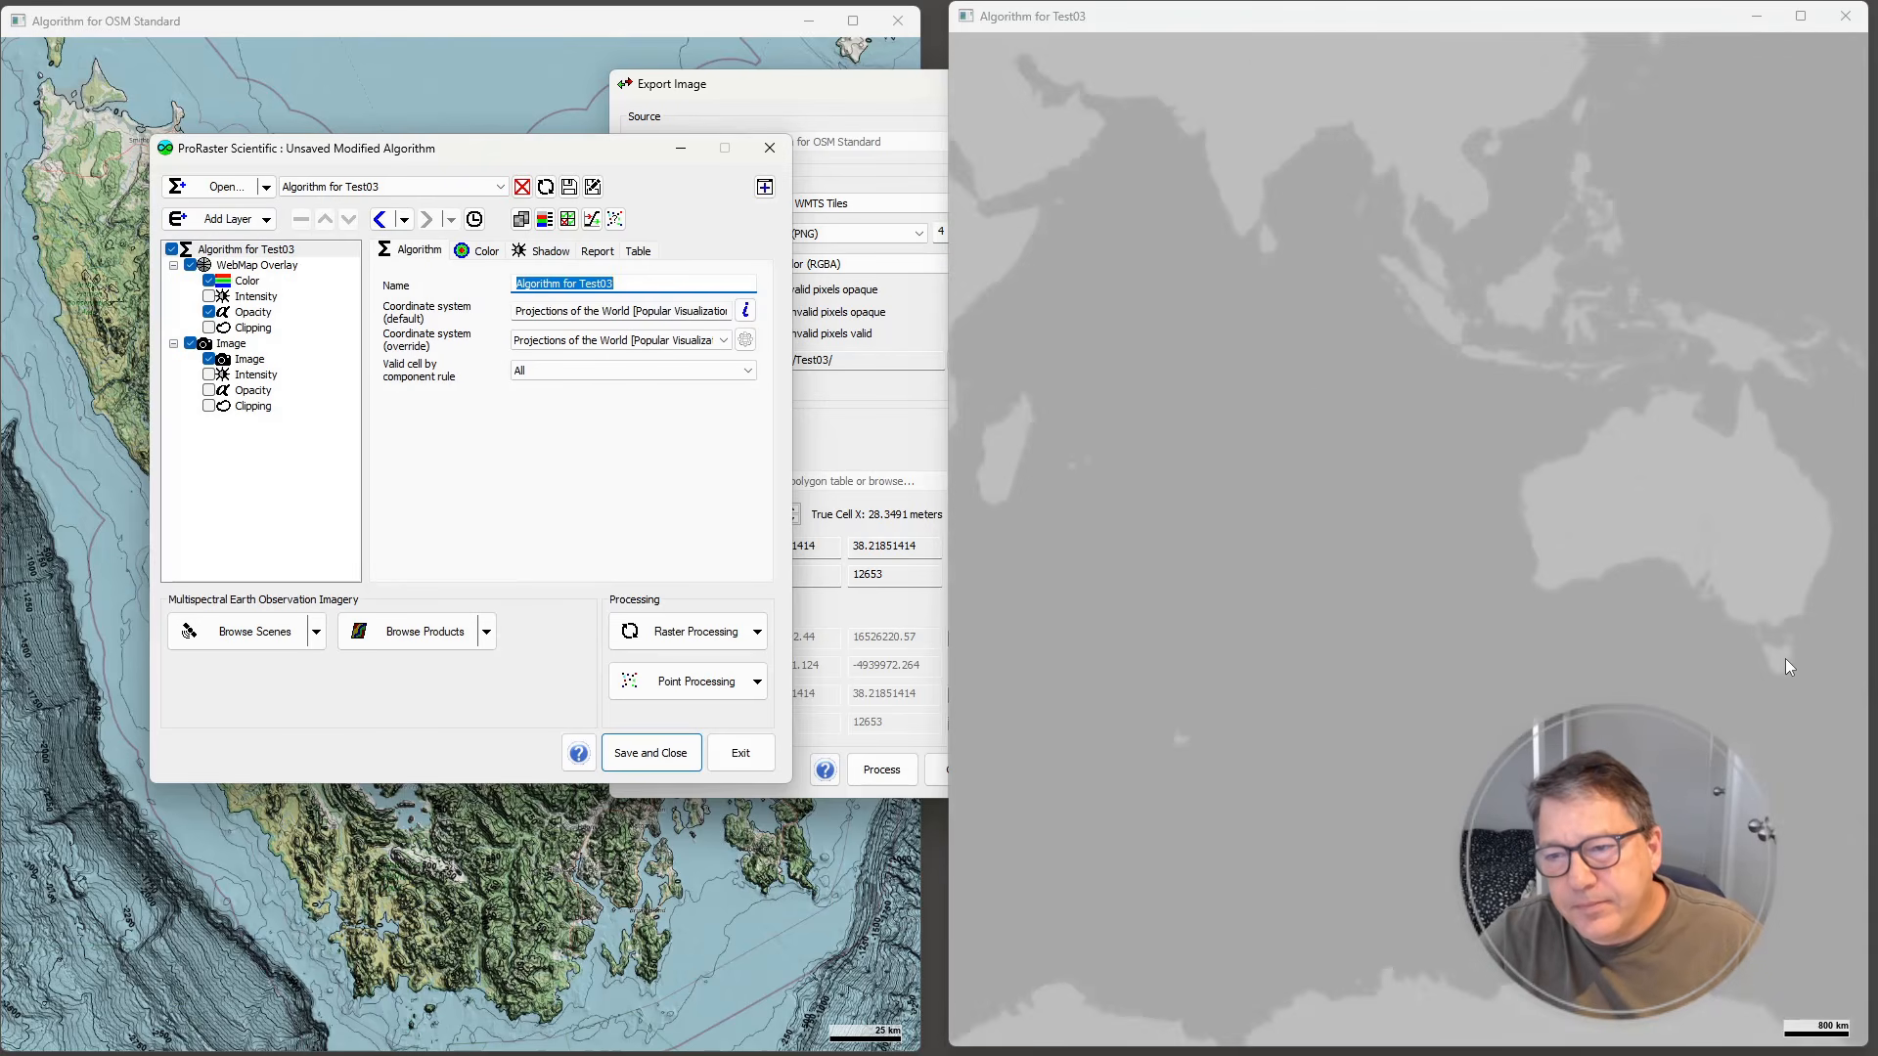
{"action": "left_click_drag", "start_coordinate": [1775, 667], "coordinate": [1440, 553]}
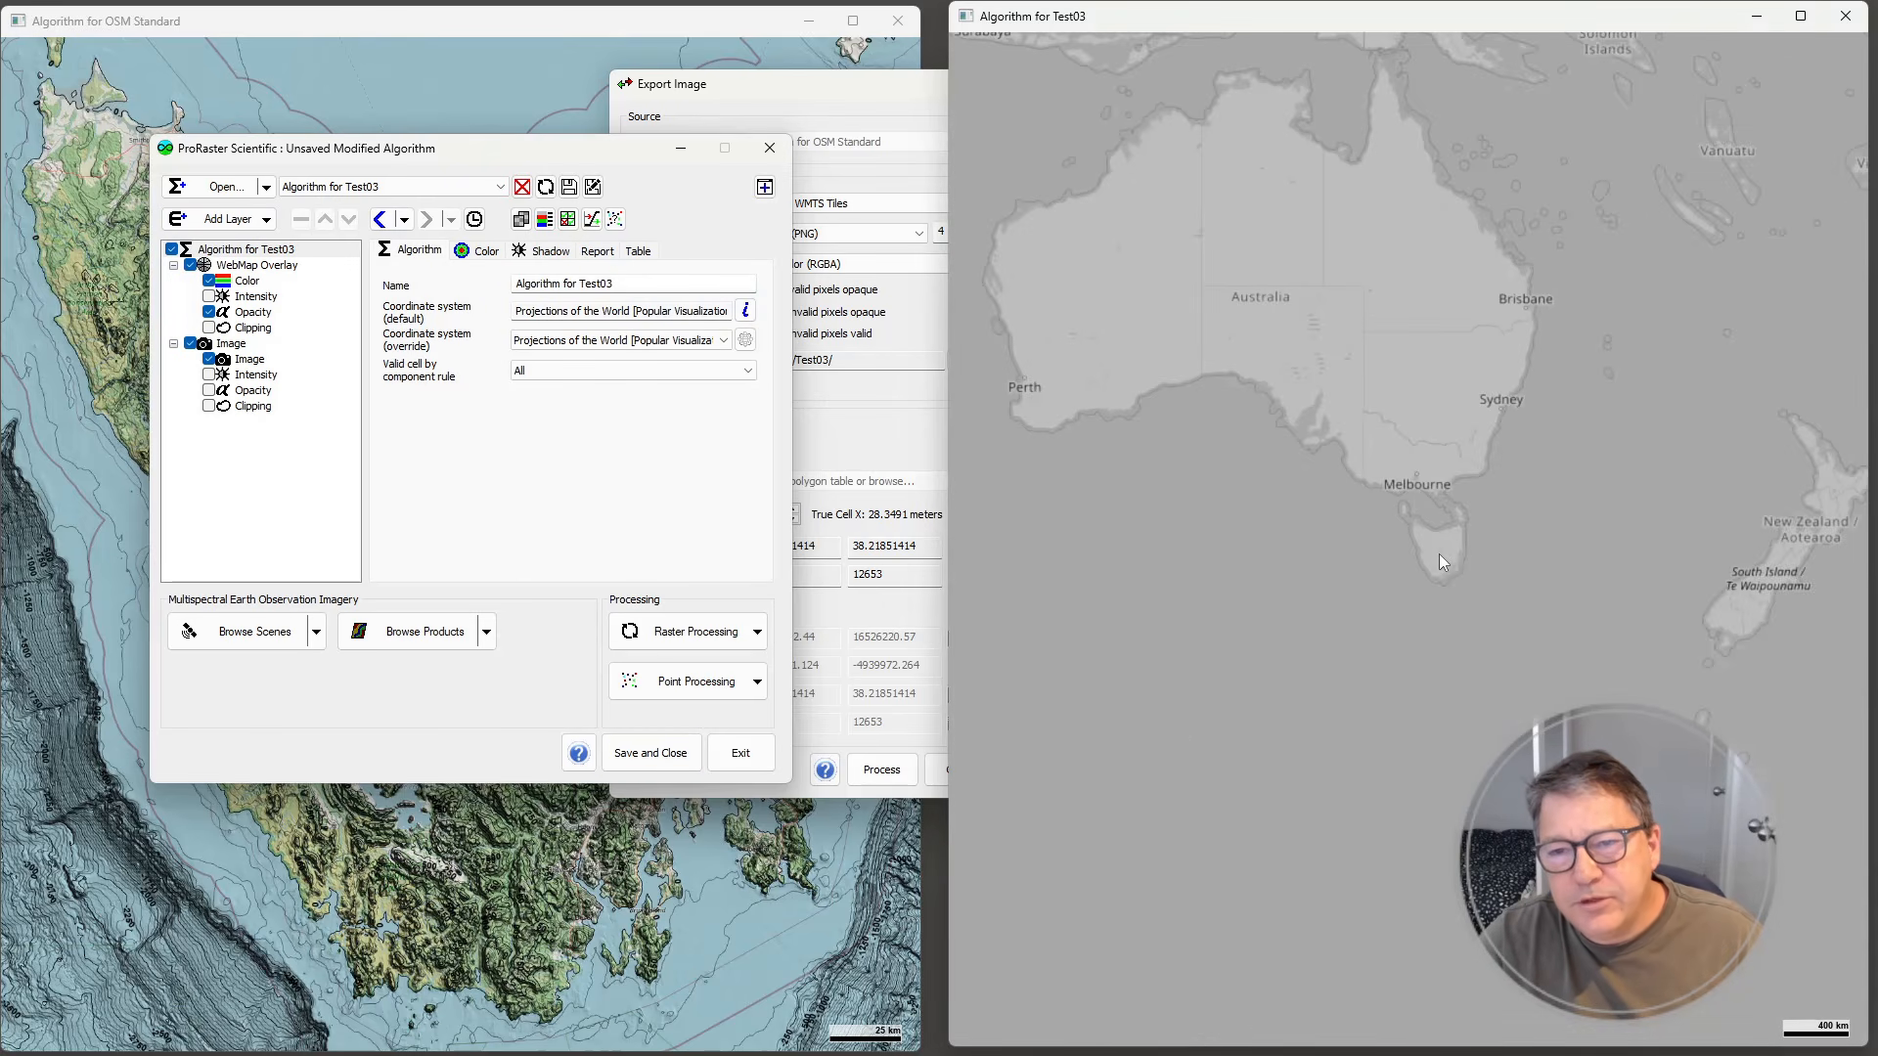
{"action": "scroll", "coordinate": [1445, 554], "scroll_direction": "up", "scroll_amount": 2}
{"action": "scroll", "coordinate": [1434, 548], "scroll_direction": "up", "scroll_amount": 1}
{"action": "scroll", "coordinate": [1434, 549], "scroll_direction": "up", "scroll_amount": 1}
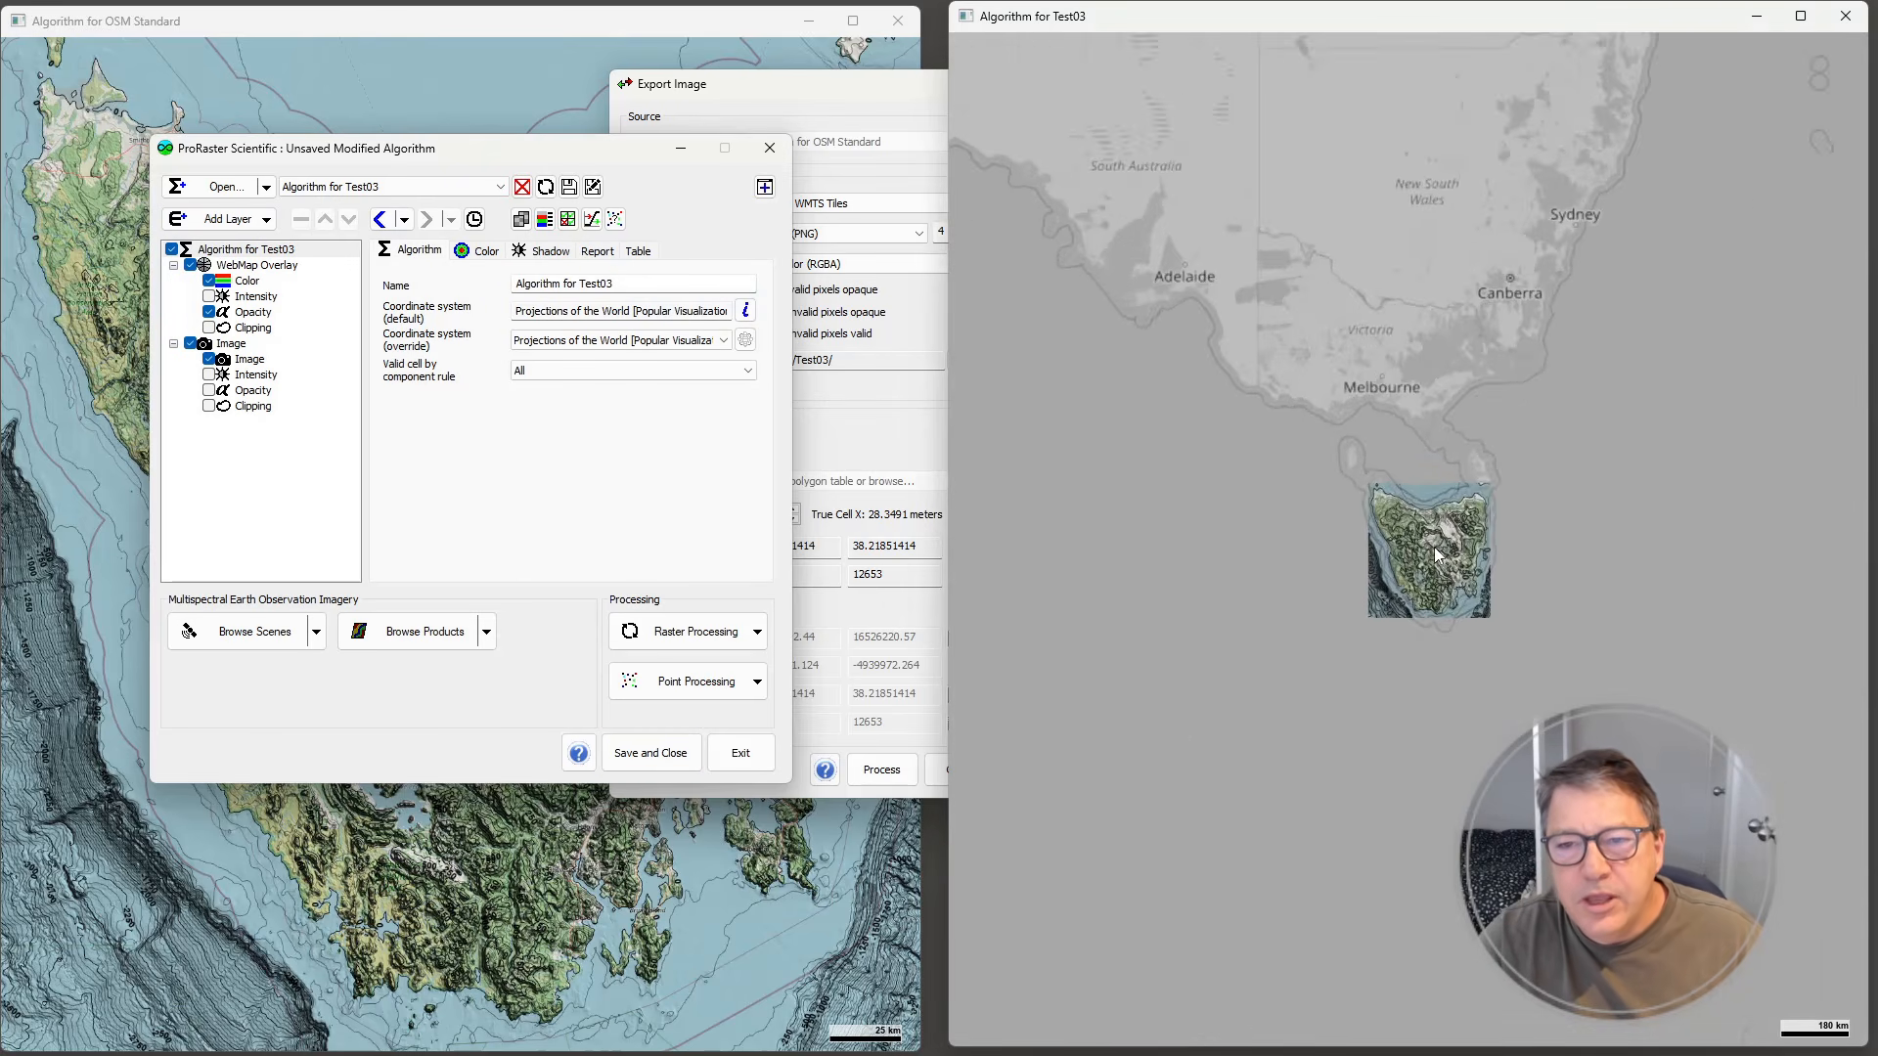
{"action": "left_click_drag", "start_coordinate": [1430, 556], "coordinate": [1421, 591]}
{"action": "scroll", "coordinate": [1420, 587], "scroll_direction": "up", "scroll_amount": 1}
{"action": "scroll", "coordinate": [1420, 587], "scroll_direction": "up", "scroll_amount": 1}
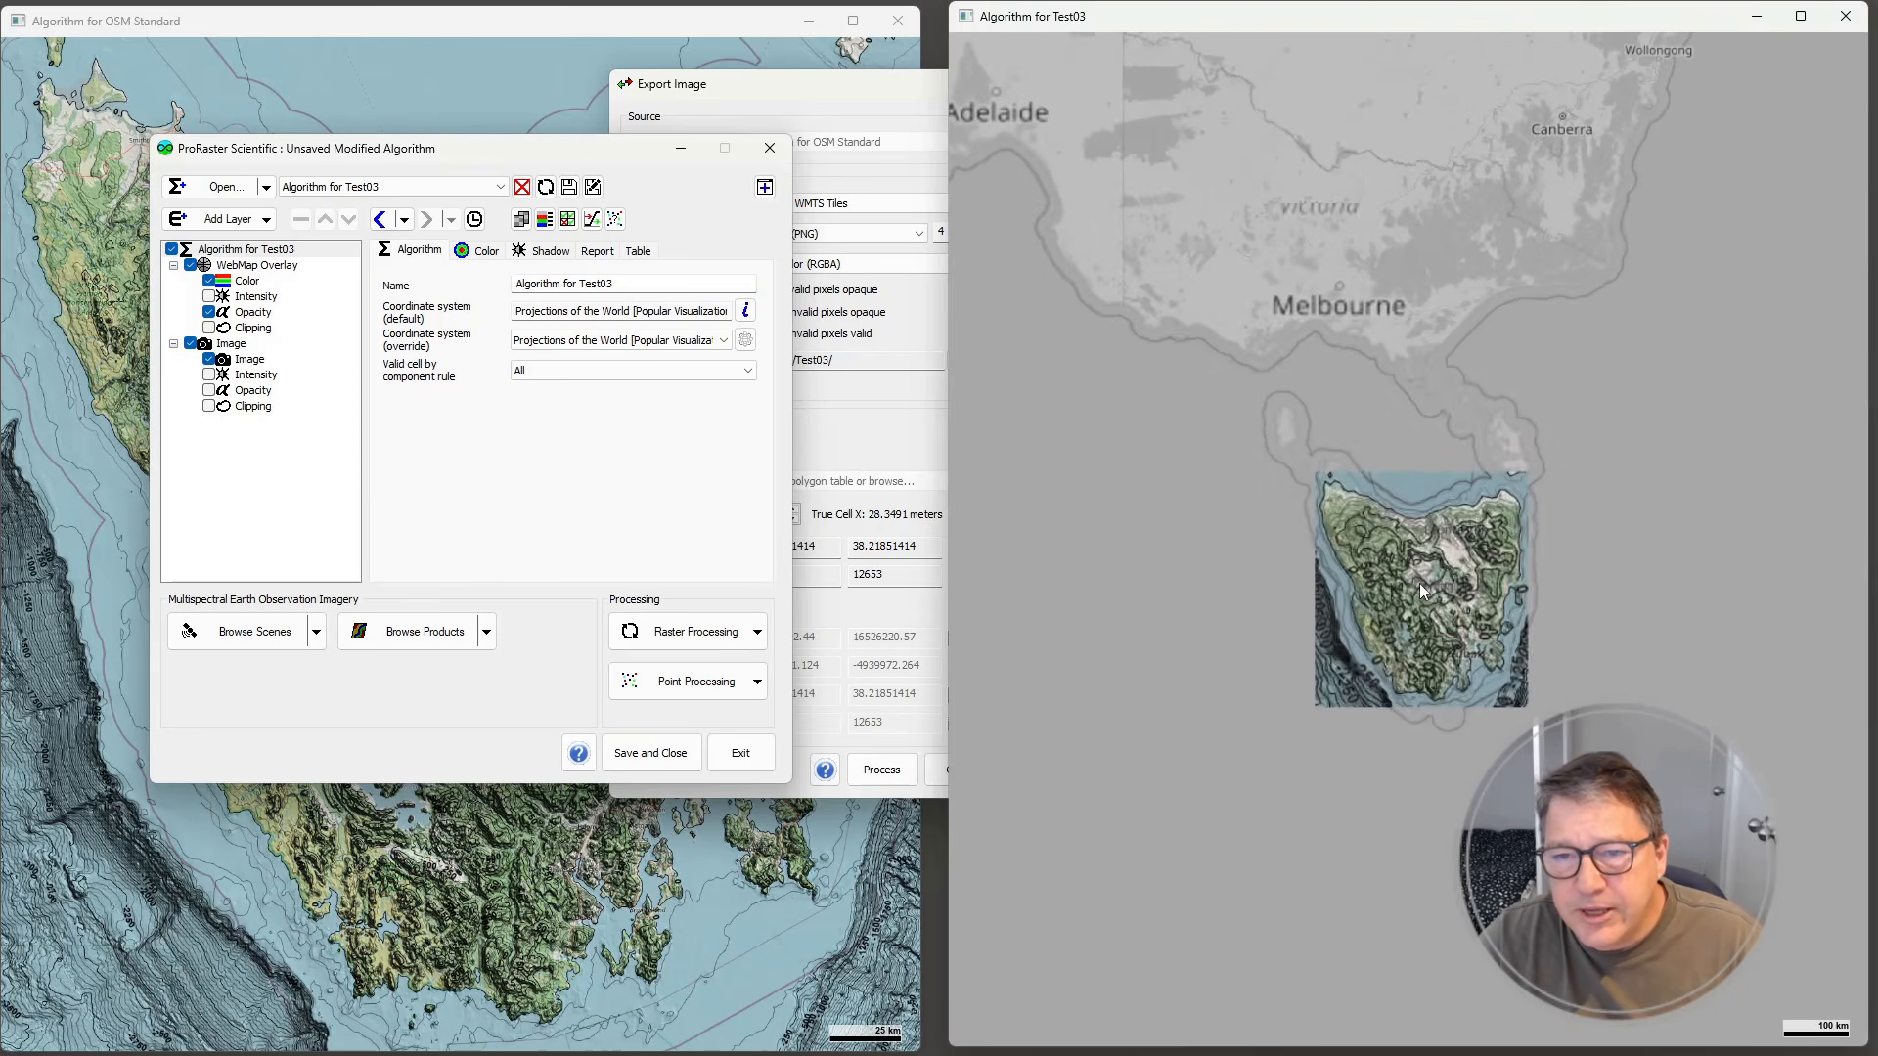
{"action": "scroll", "coordinate": [1435, 602], "scroll_direction": "up", "scroll_amount": 1}
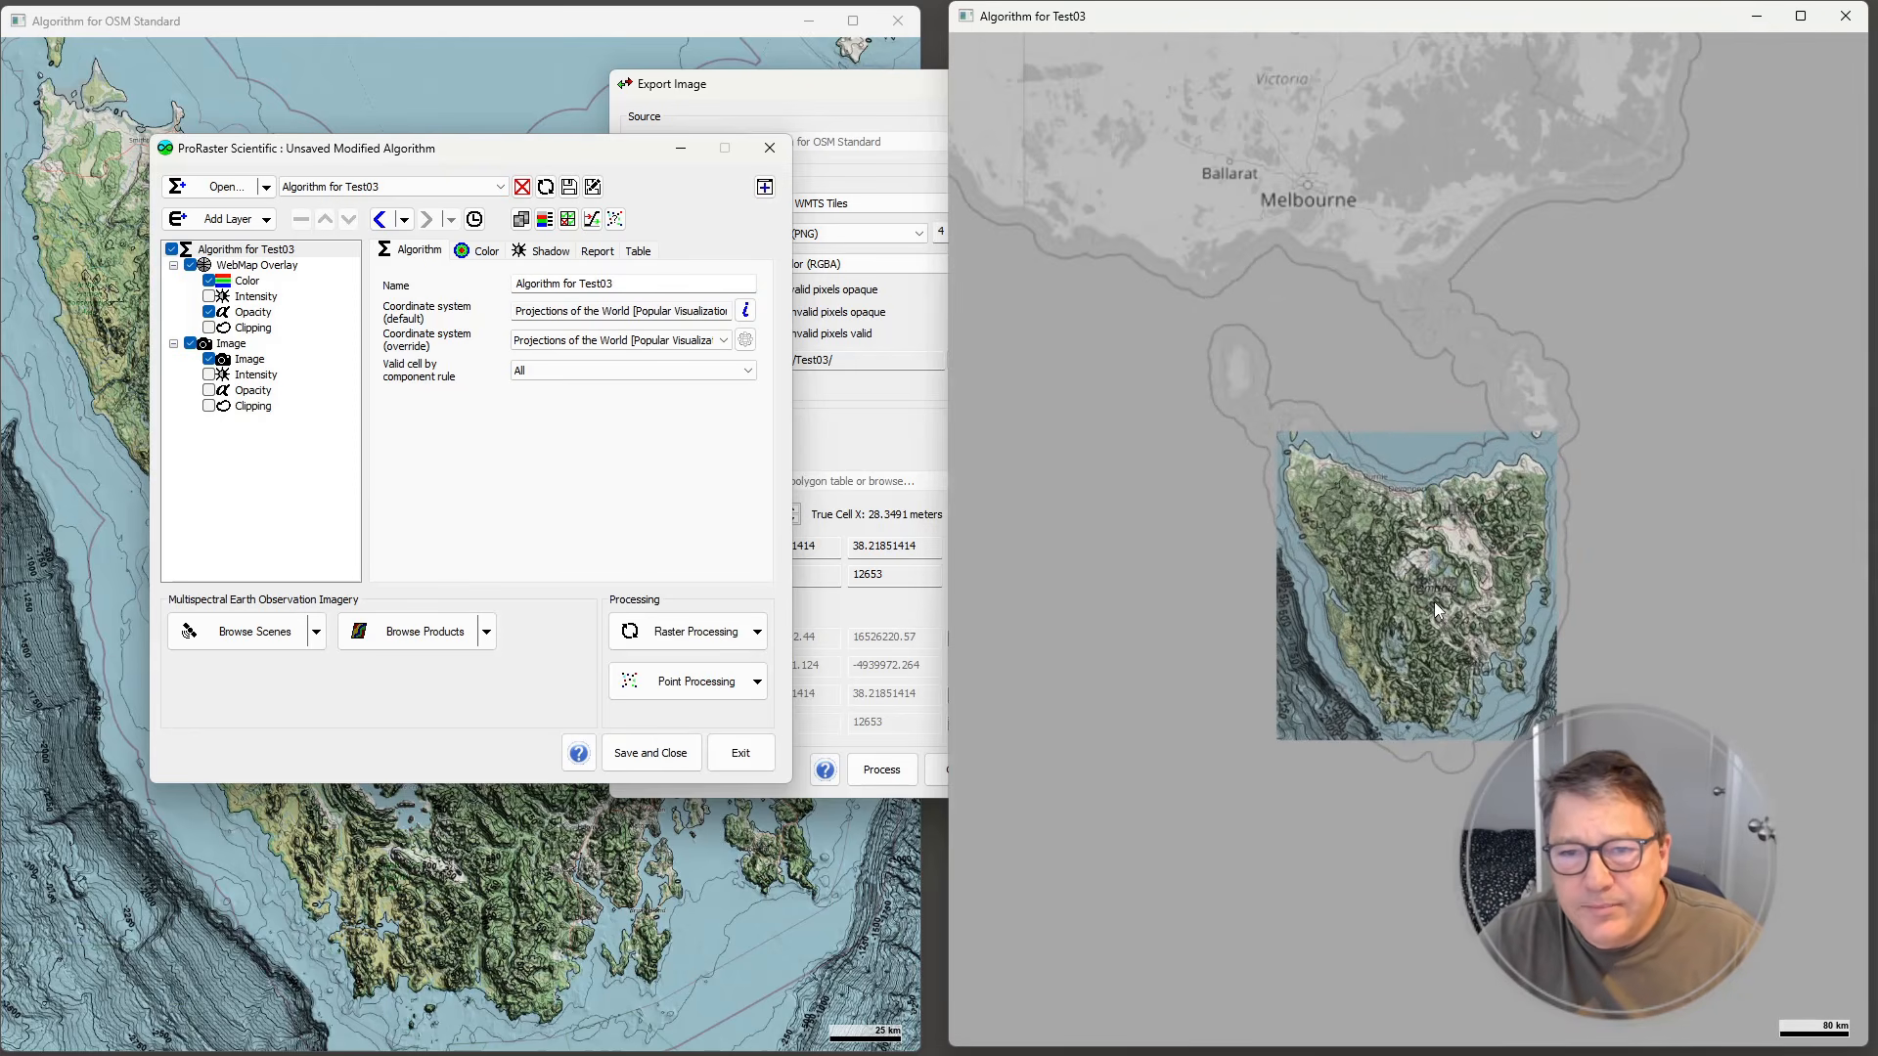
{"action": "scroll", "coordinate": [1434, 602], "scroll_direction": "up", "scroll_amount": 1}
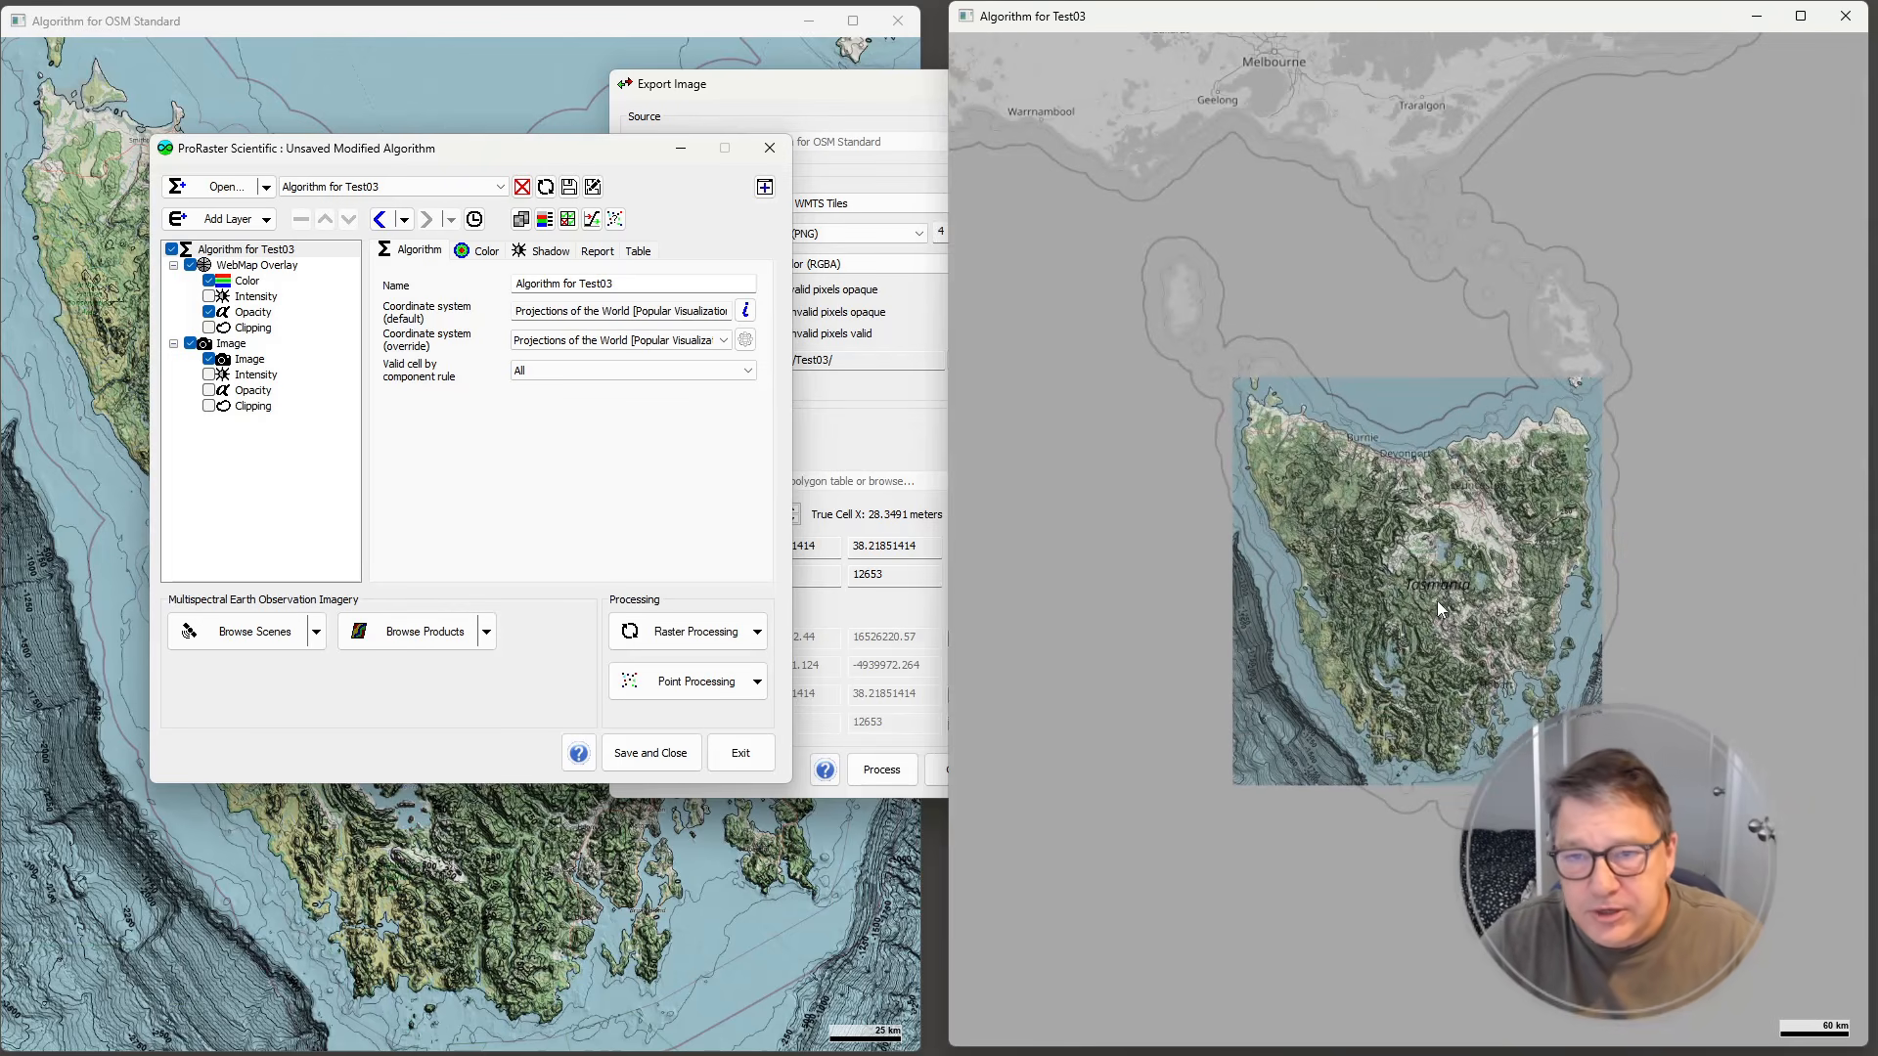
{"action": "scroll", "coordinate": [1436, 600], "scroll_direction": "up", "scroll_amount": 1}
{"action": "scroll", "coordinate": [1433, 601], "scroll_direction": "up", "scroll_amount": 1}
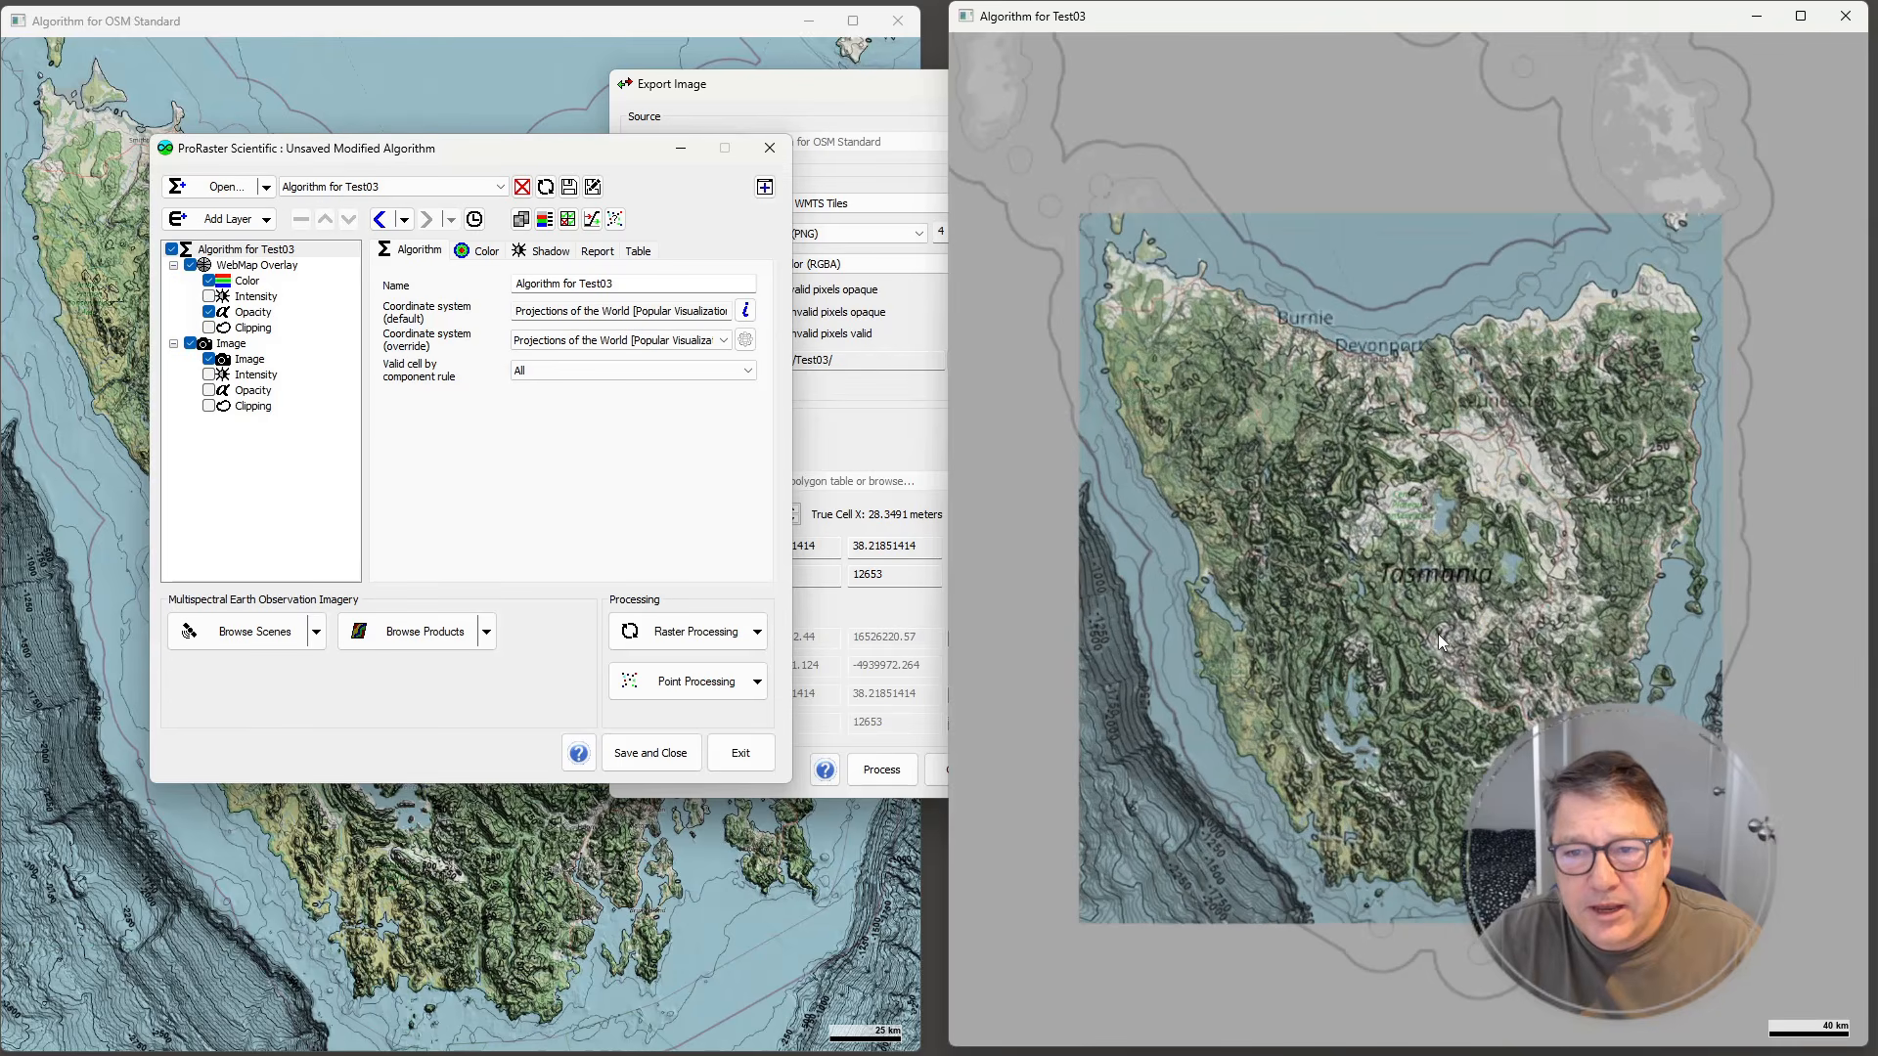
- Examine the contour, road and label detail of the Test03 tiles around Ouse in central Tasmania at close range
{"action": "scroll", "coordinate": [1438, 632], "scroll_direction": "up", "scroll_amount": 3}
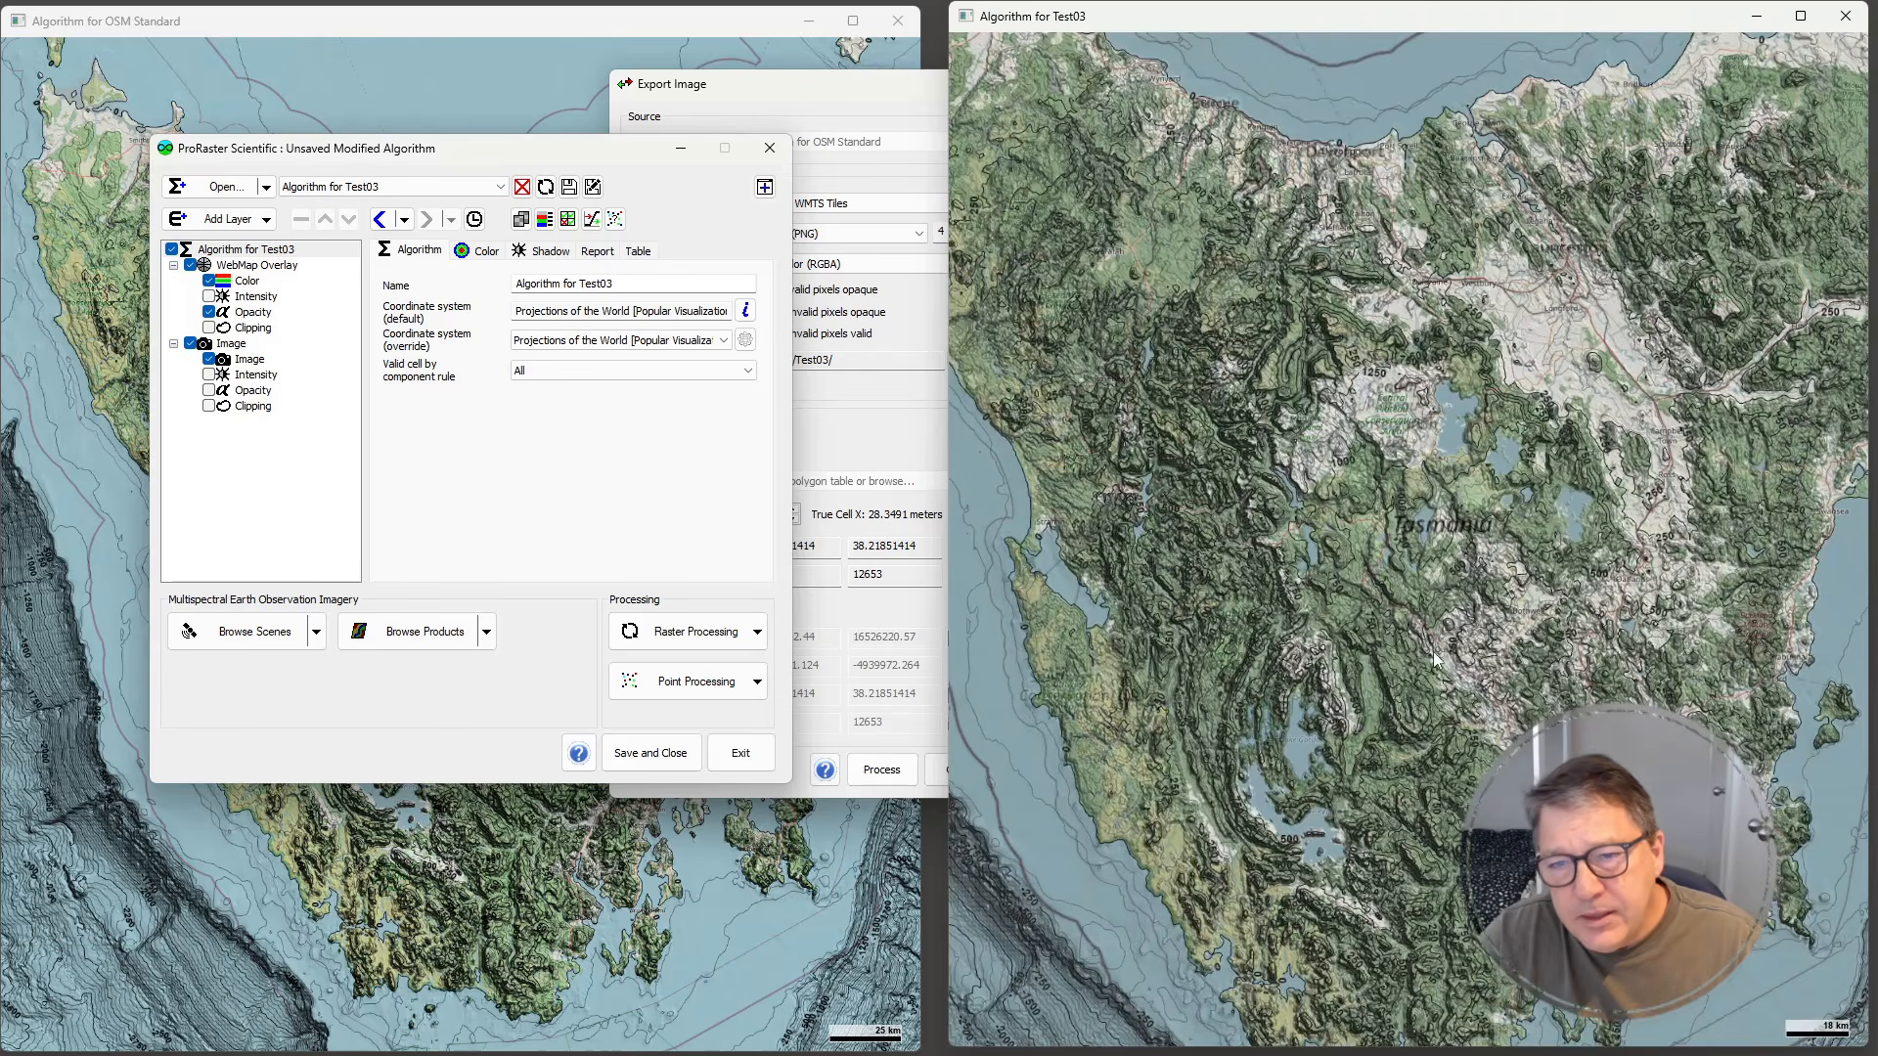
{"action": "scroll", "coordinate": [1436, 658], "scroll_direction": "up", "scroll_amount": 1}
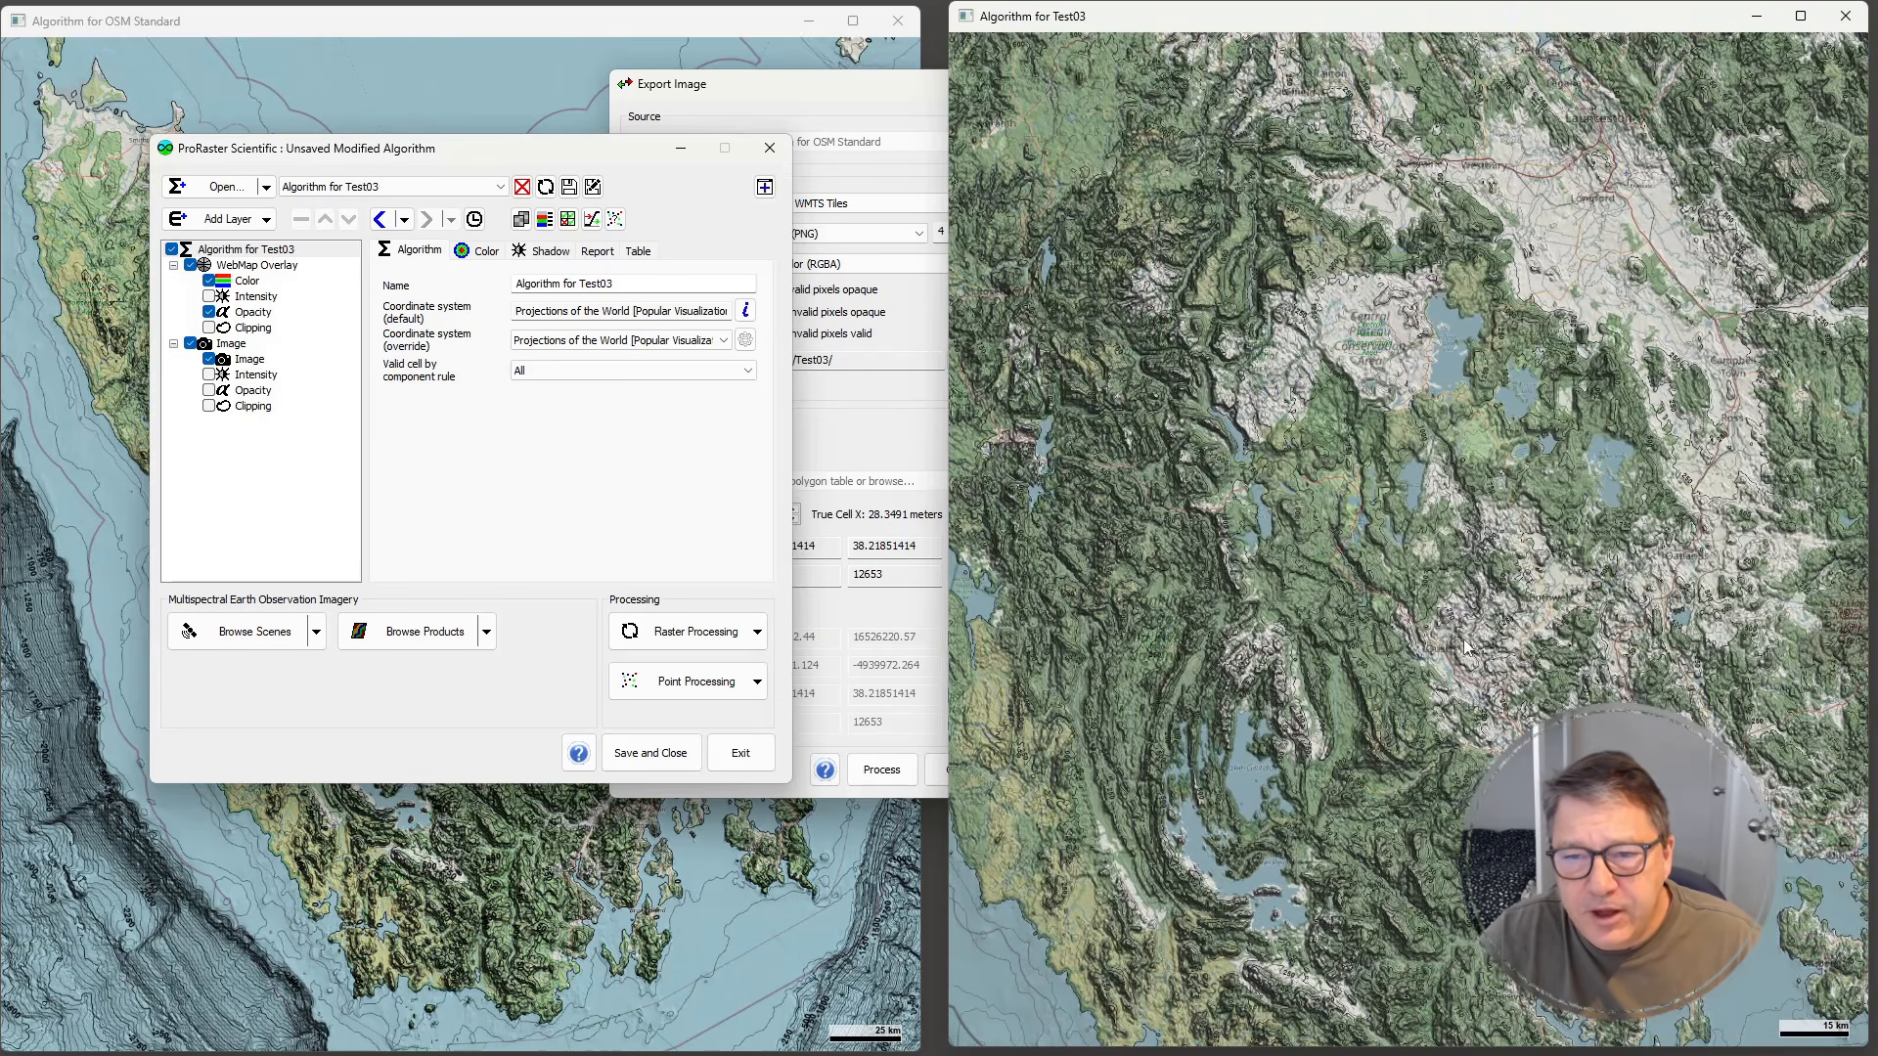
{"action": "scroll", "coordinate": [1459, 646], "scroll_direction": "up", "scroll_amount": 2}
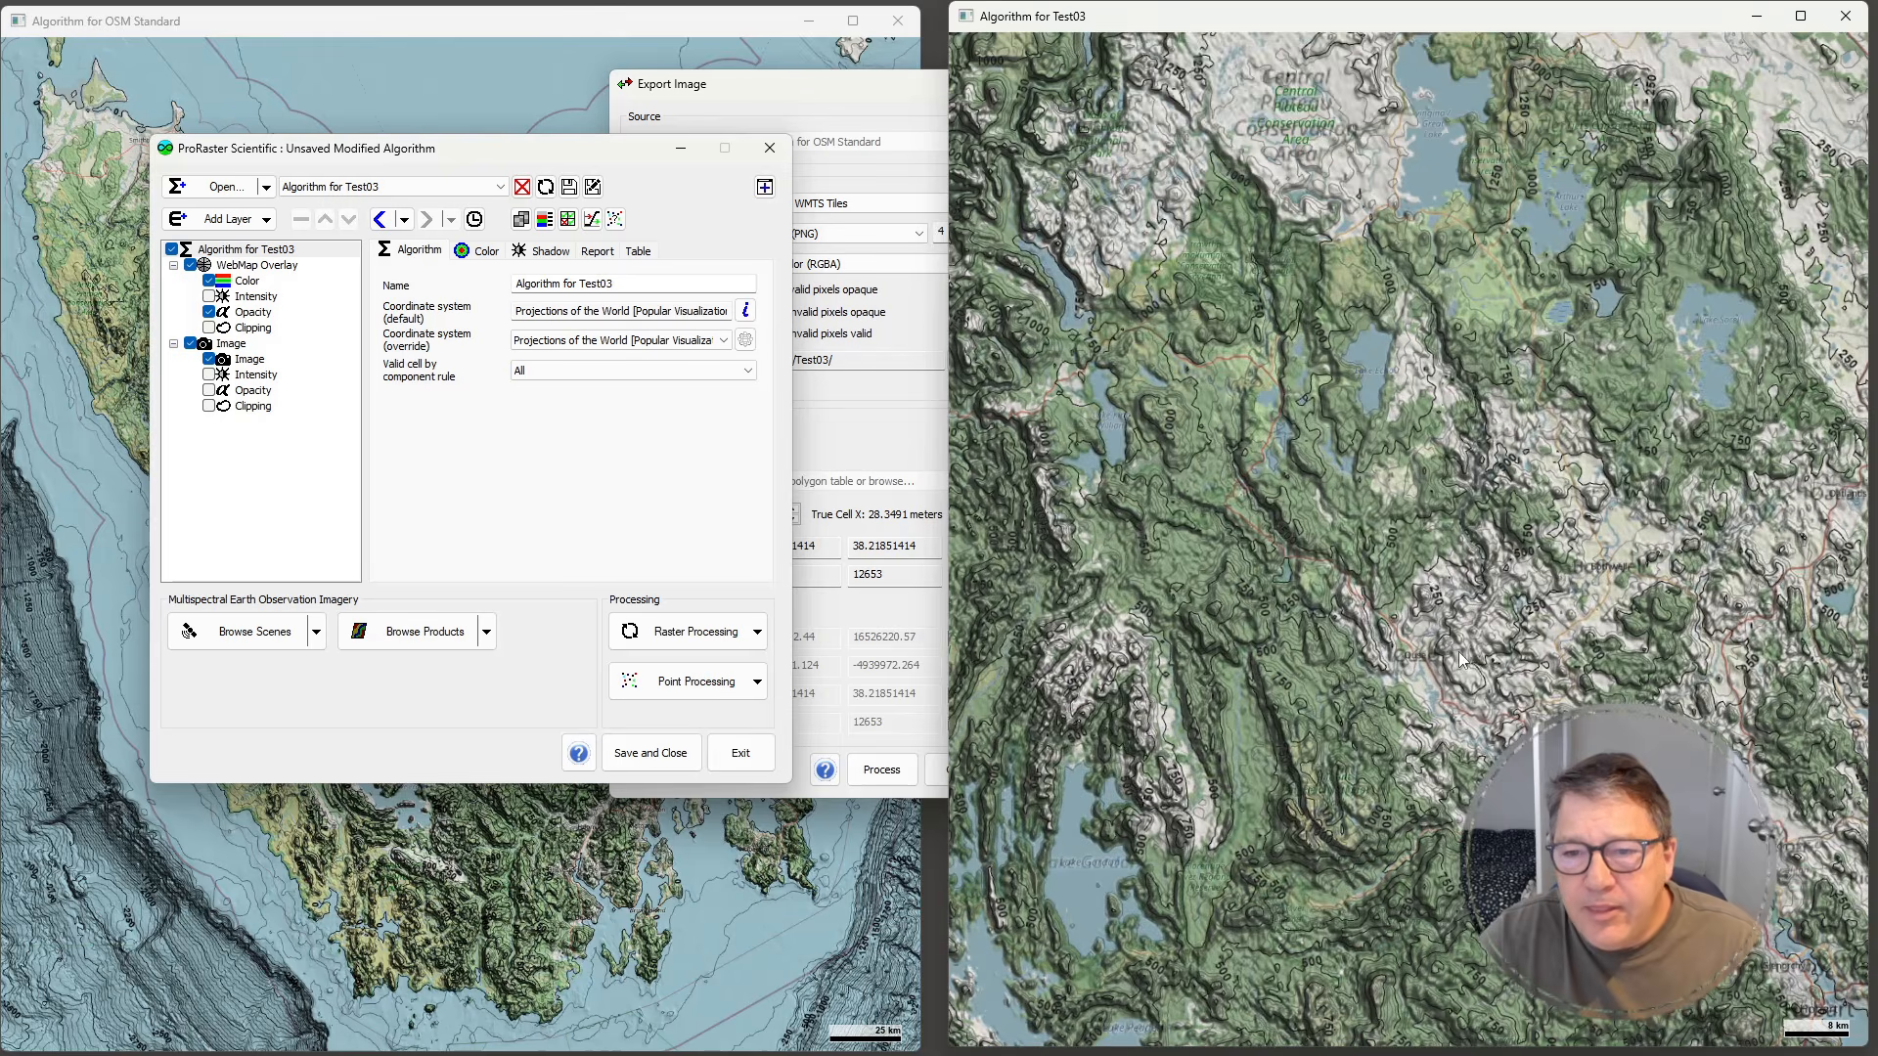
{"action": "scroll", "coordinate": [1459, 657], "scroll_direction": "up", "scroll_amount": 1}
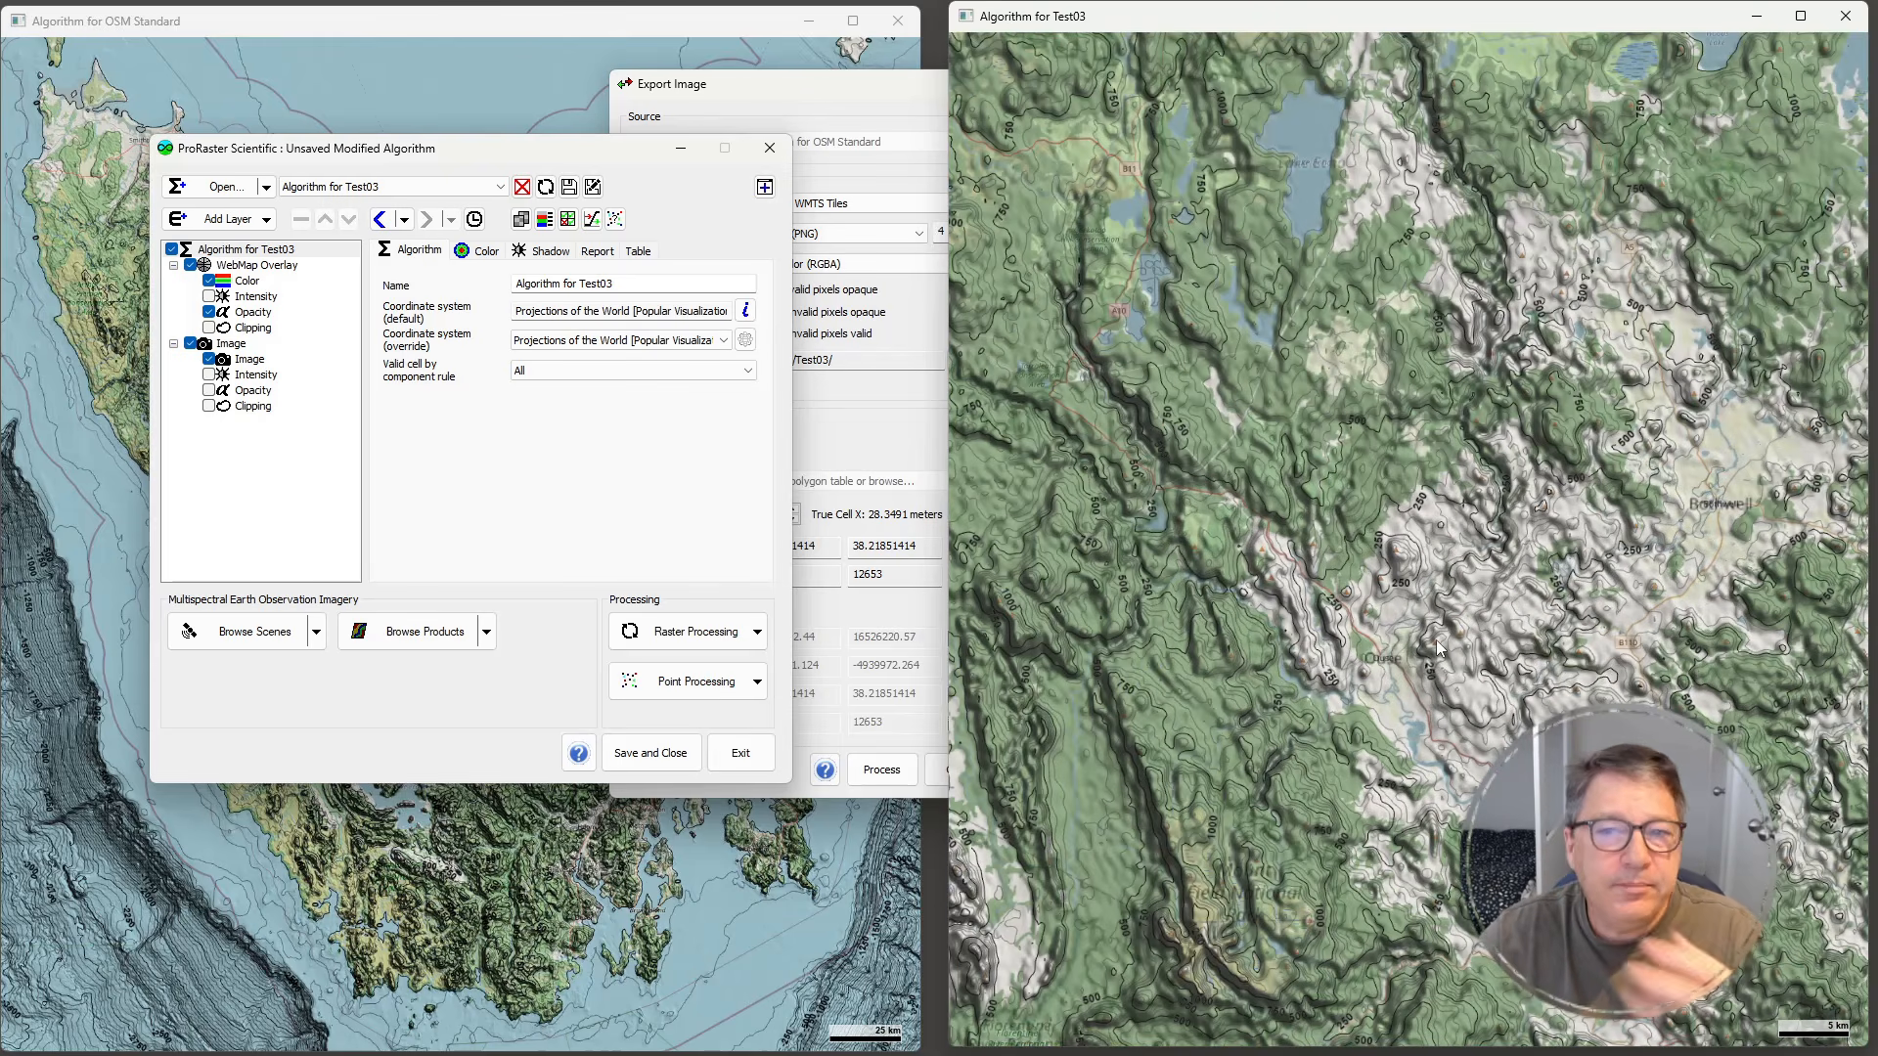
{"action": "scroll", "coordinate": [1433, 632], "scroll_direction": "up", "scroll_amount": 1}
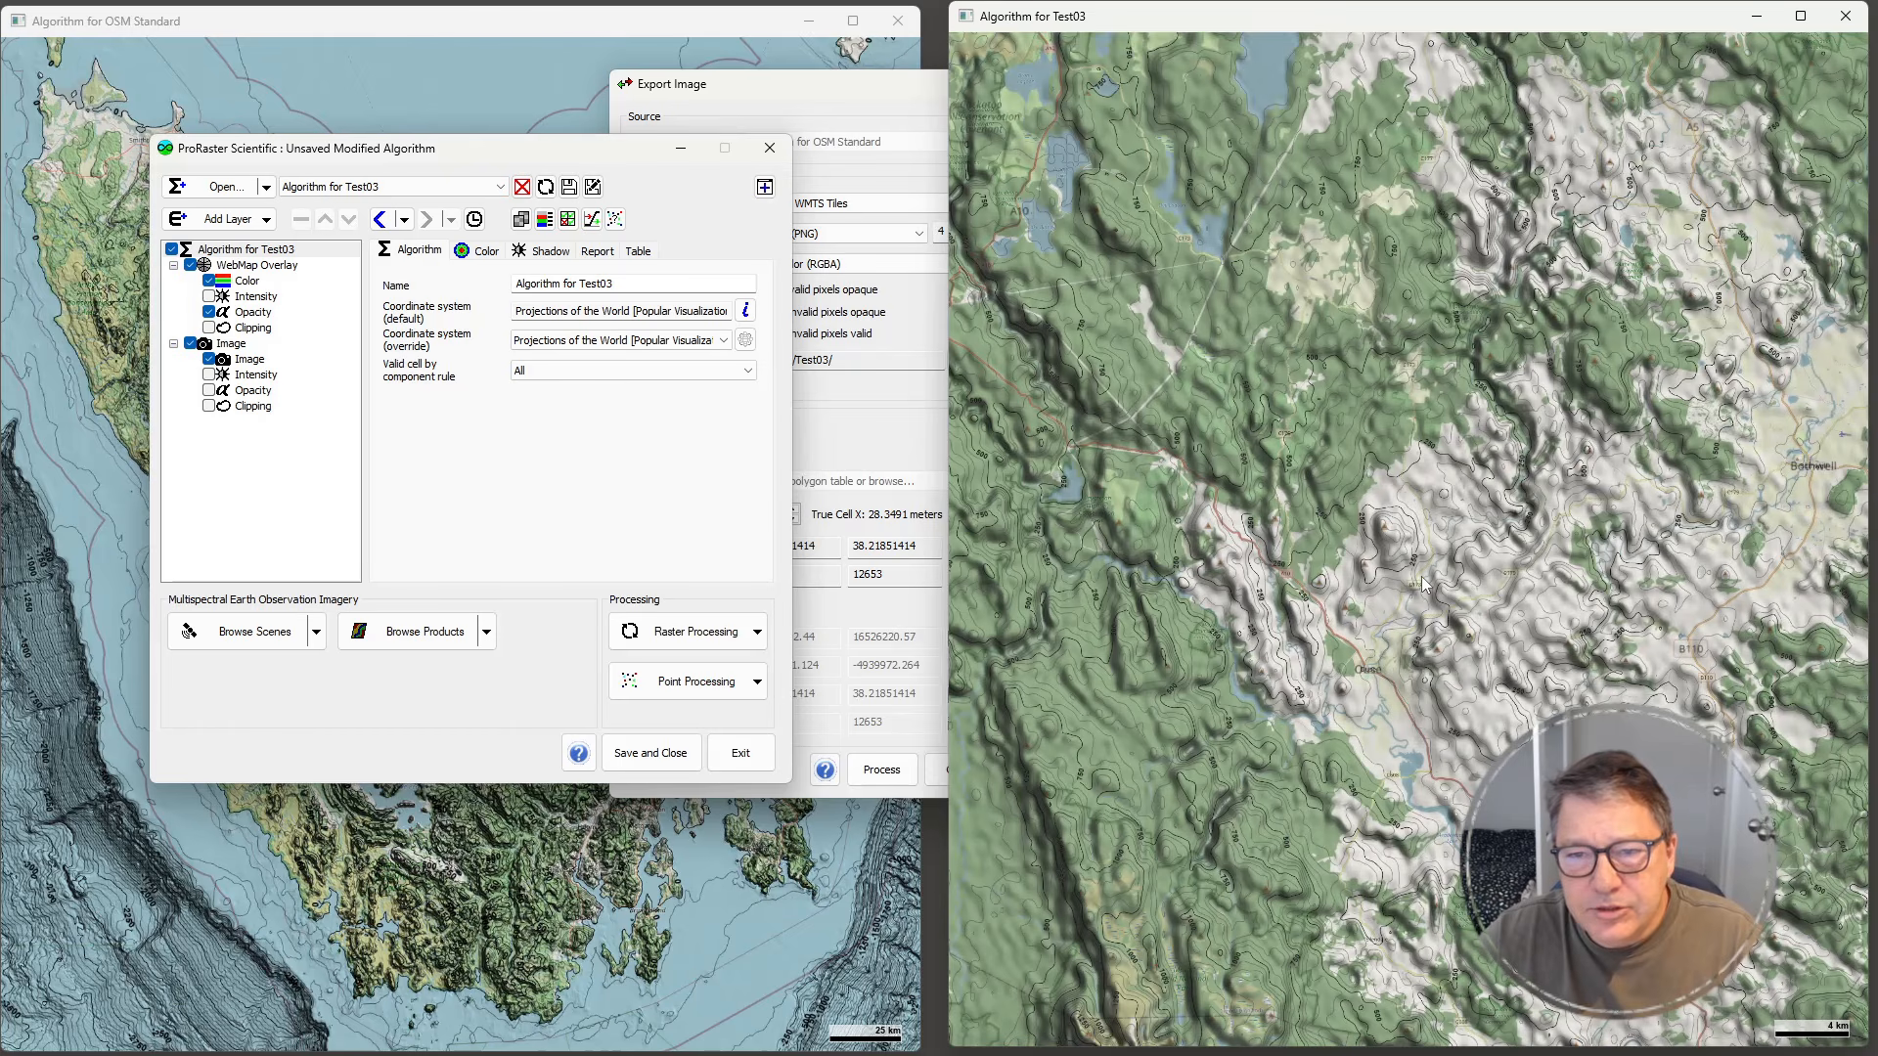
{"action": "scroll", "coordinate": [1420, 567], "scroll_direction": "up", "scroll_amount": 2}
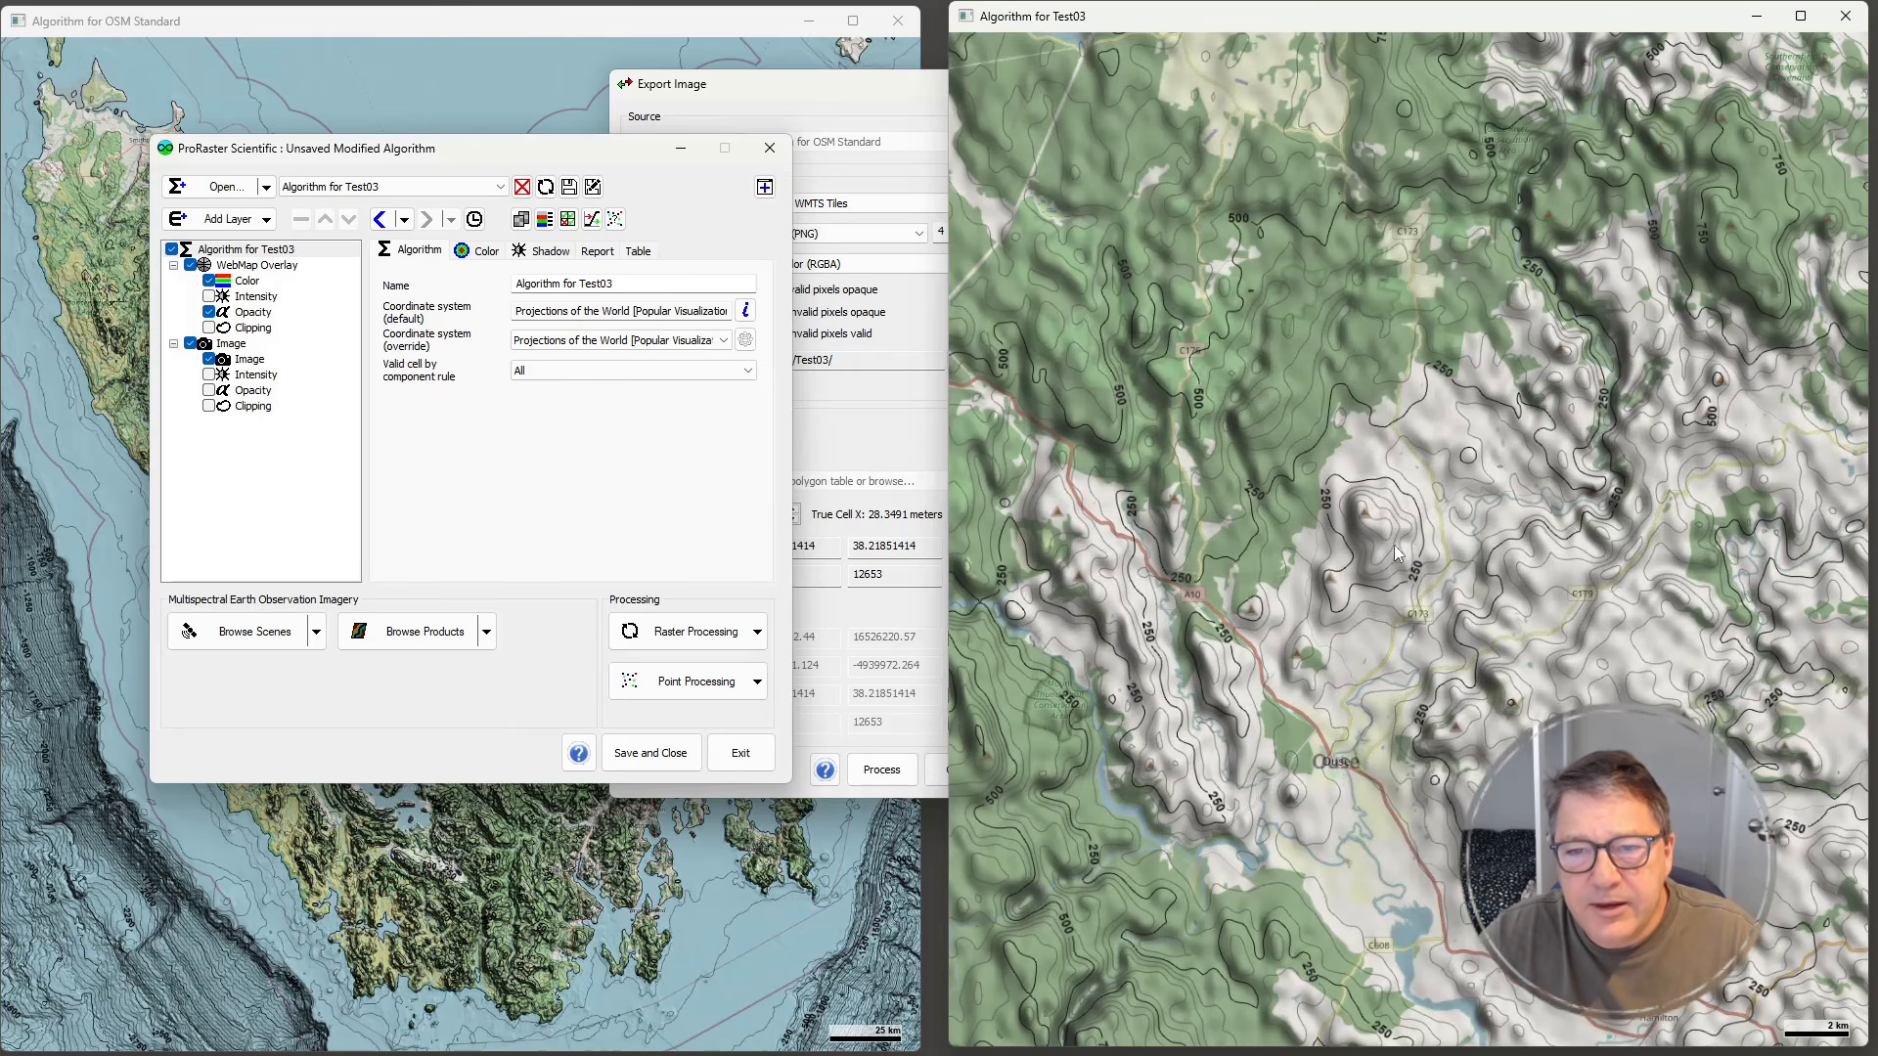
- Compare the Test03 tile rendering at several zoom levels, from the hills near Ouse out to the whole of Tasmania
{"action": "scroll", "coordinate": [1428, 576], "scroll_direction": "up", "scroll_amount": 1}
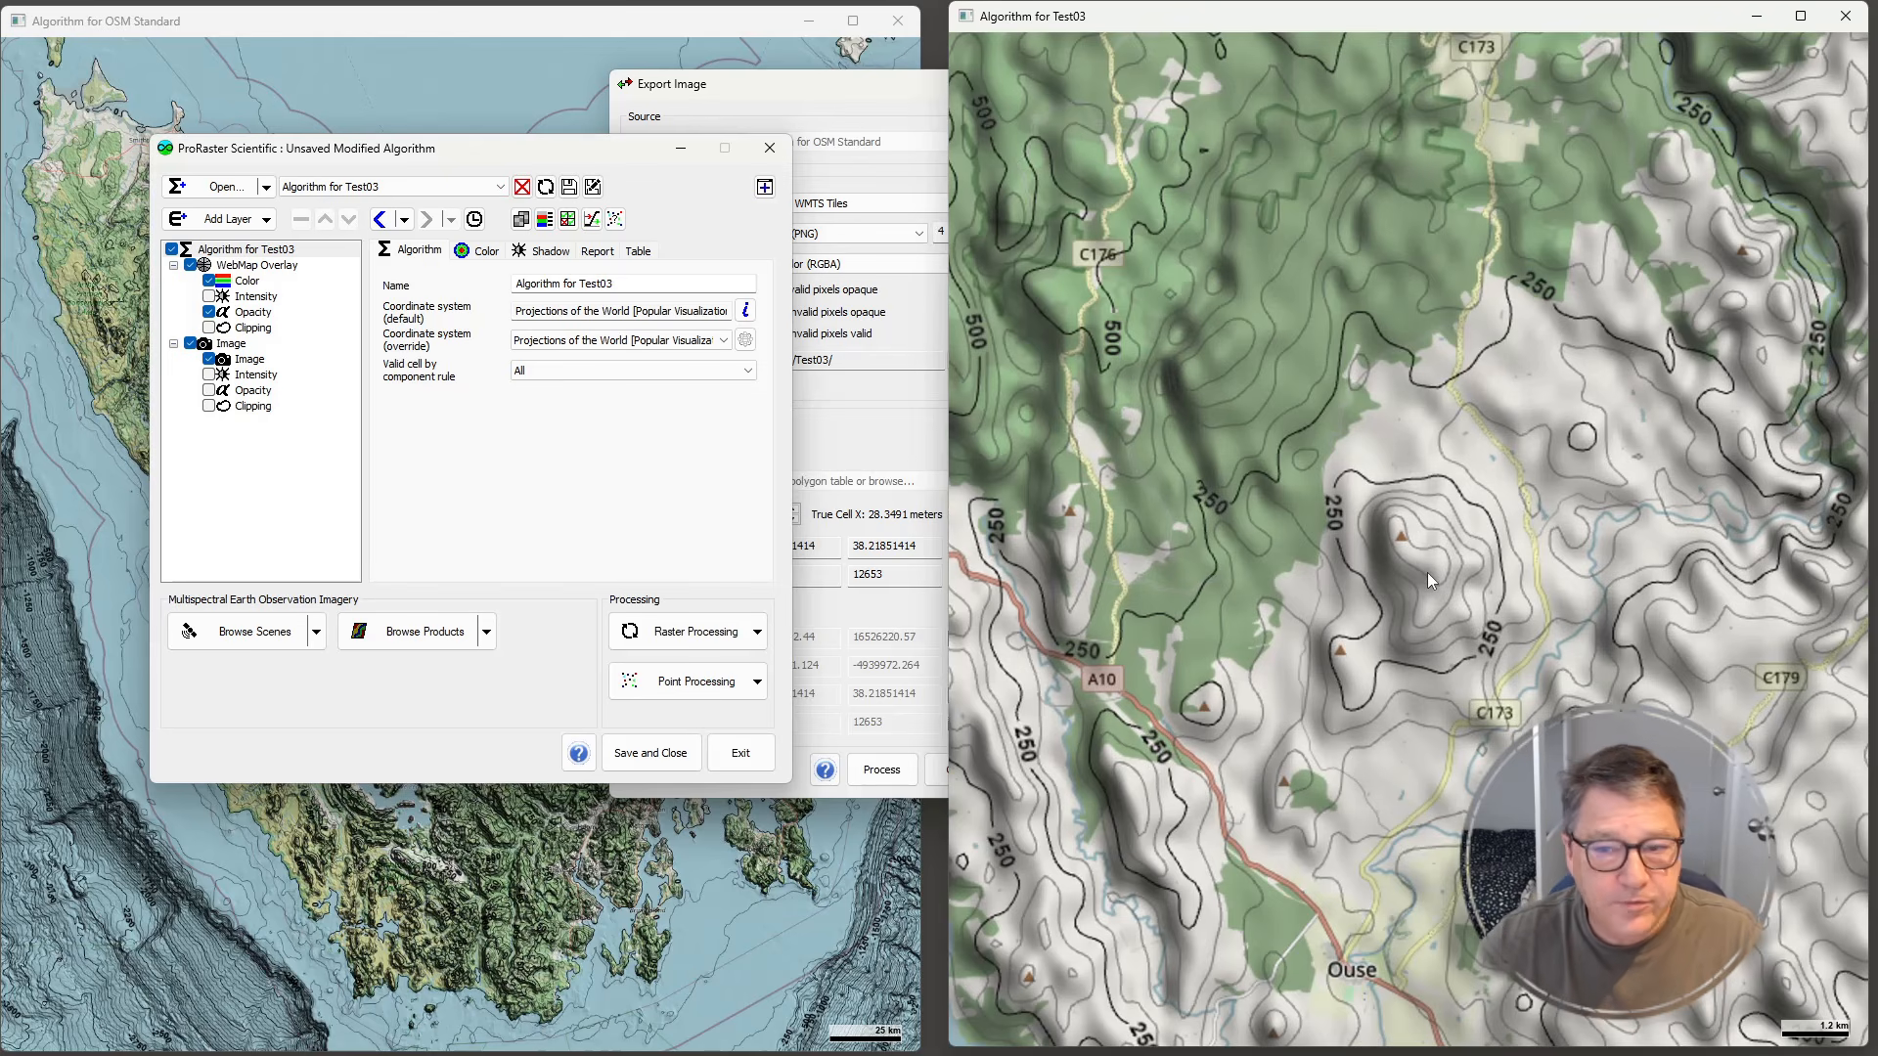
{"action": "scroll", "coordinate": [1448, 578], "scroll_direction": "down", "scroll_amount": 1}
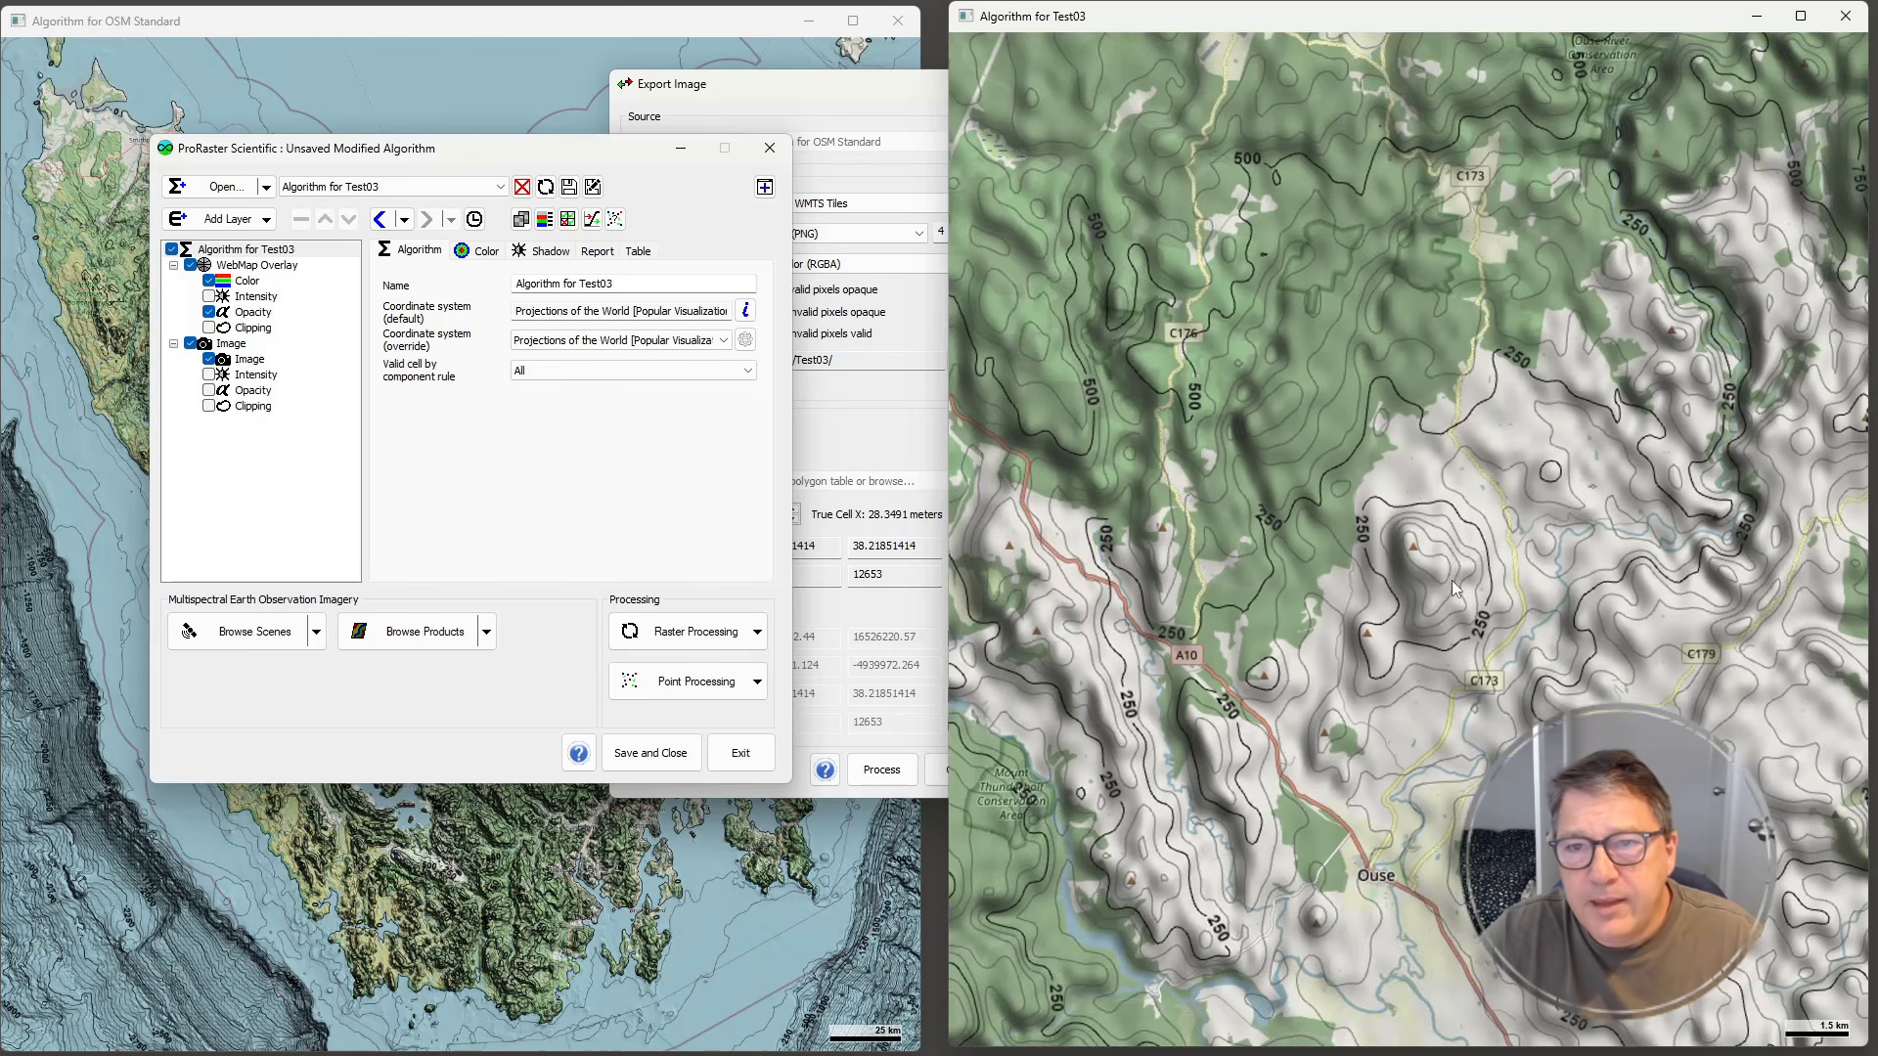
{"action": "scroll", "coordinate": [1454, 587], "scroll_direction": "down", "scroll_amount": 2}
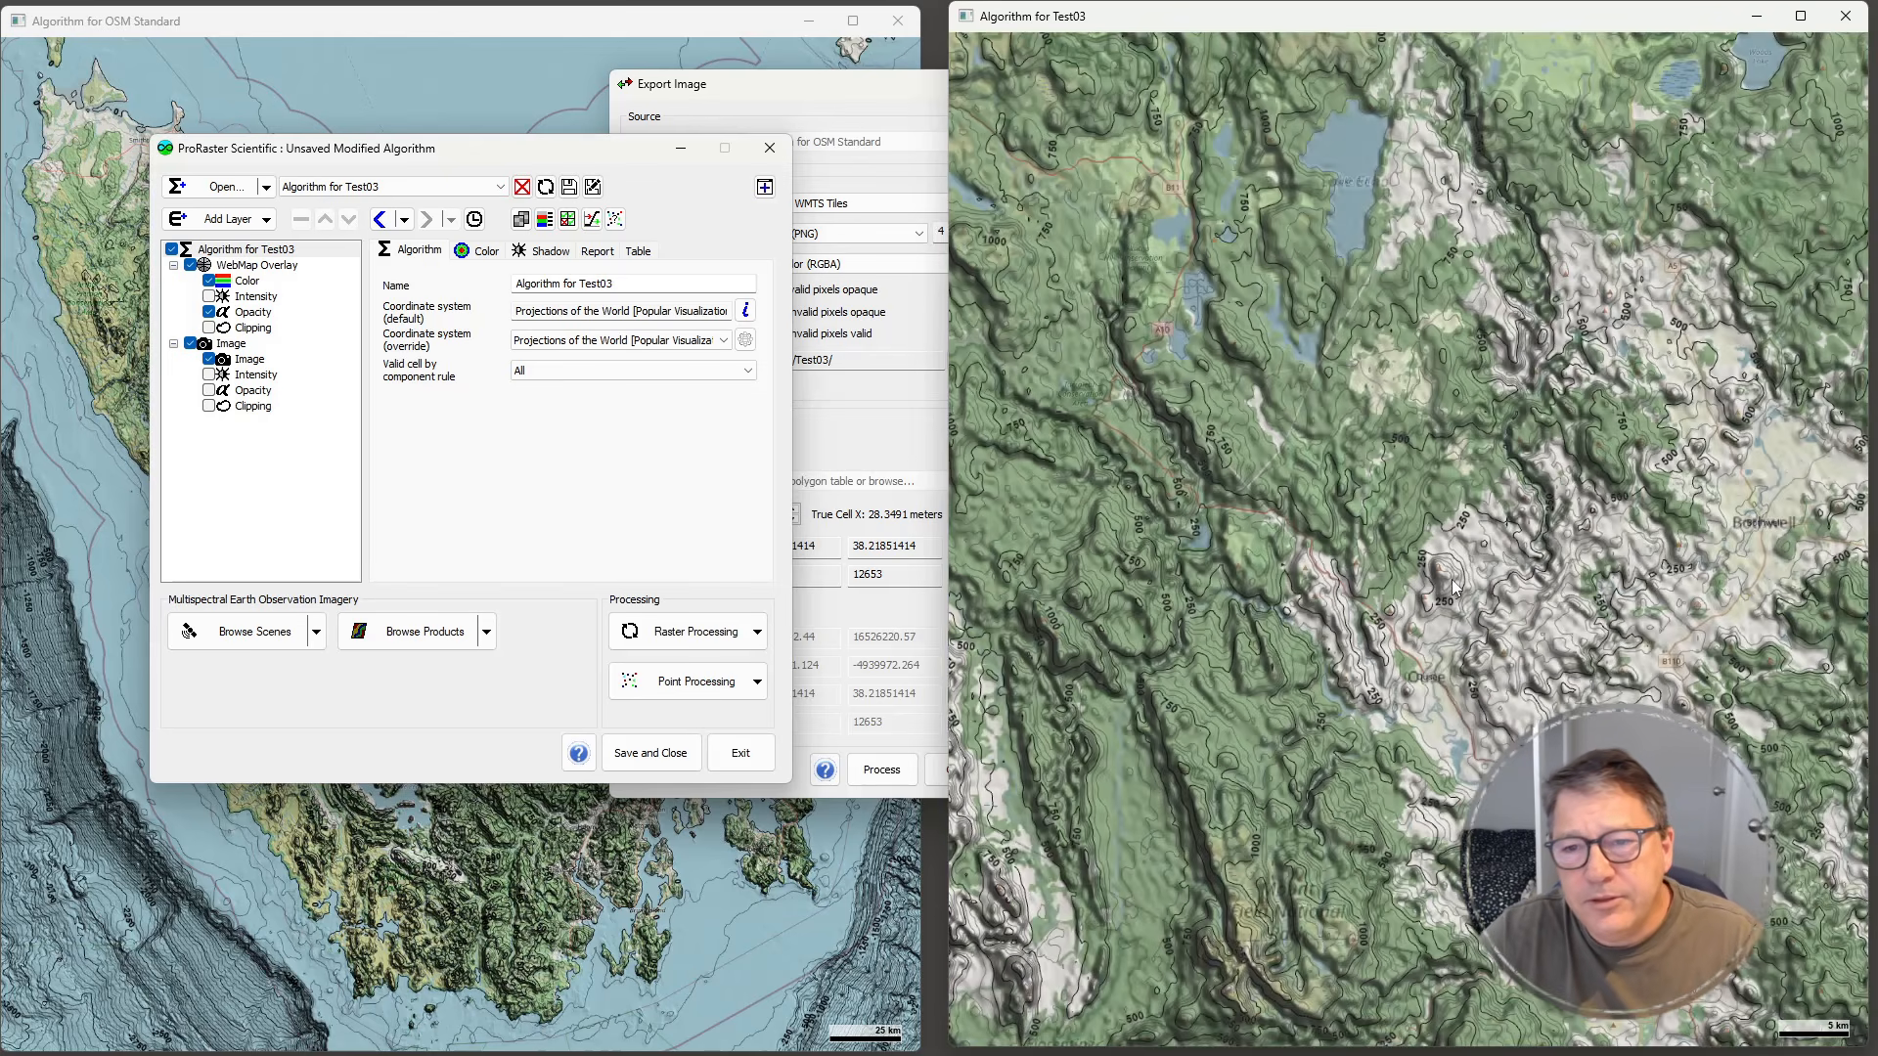
{"action": "scroll", "coordinate": [1453, 587], "scroll_direction": "down", "scroll_amount": 2}
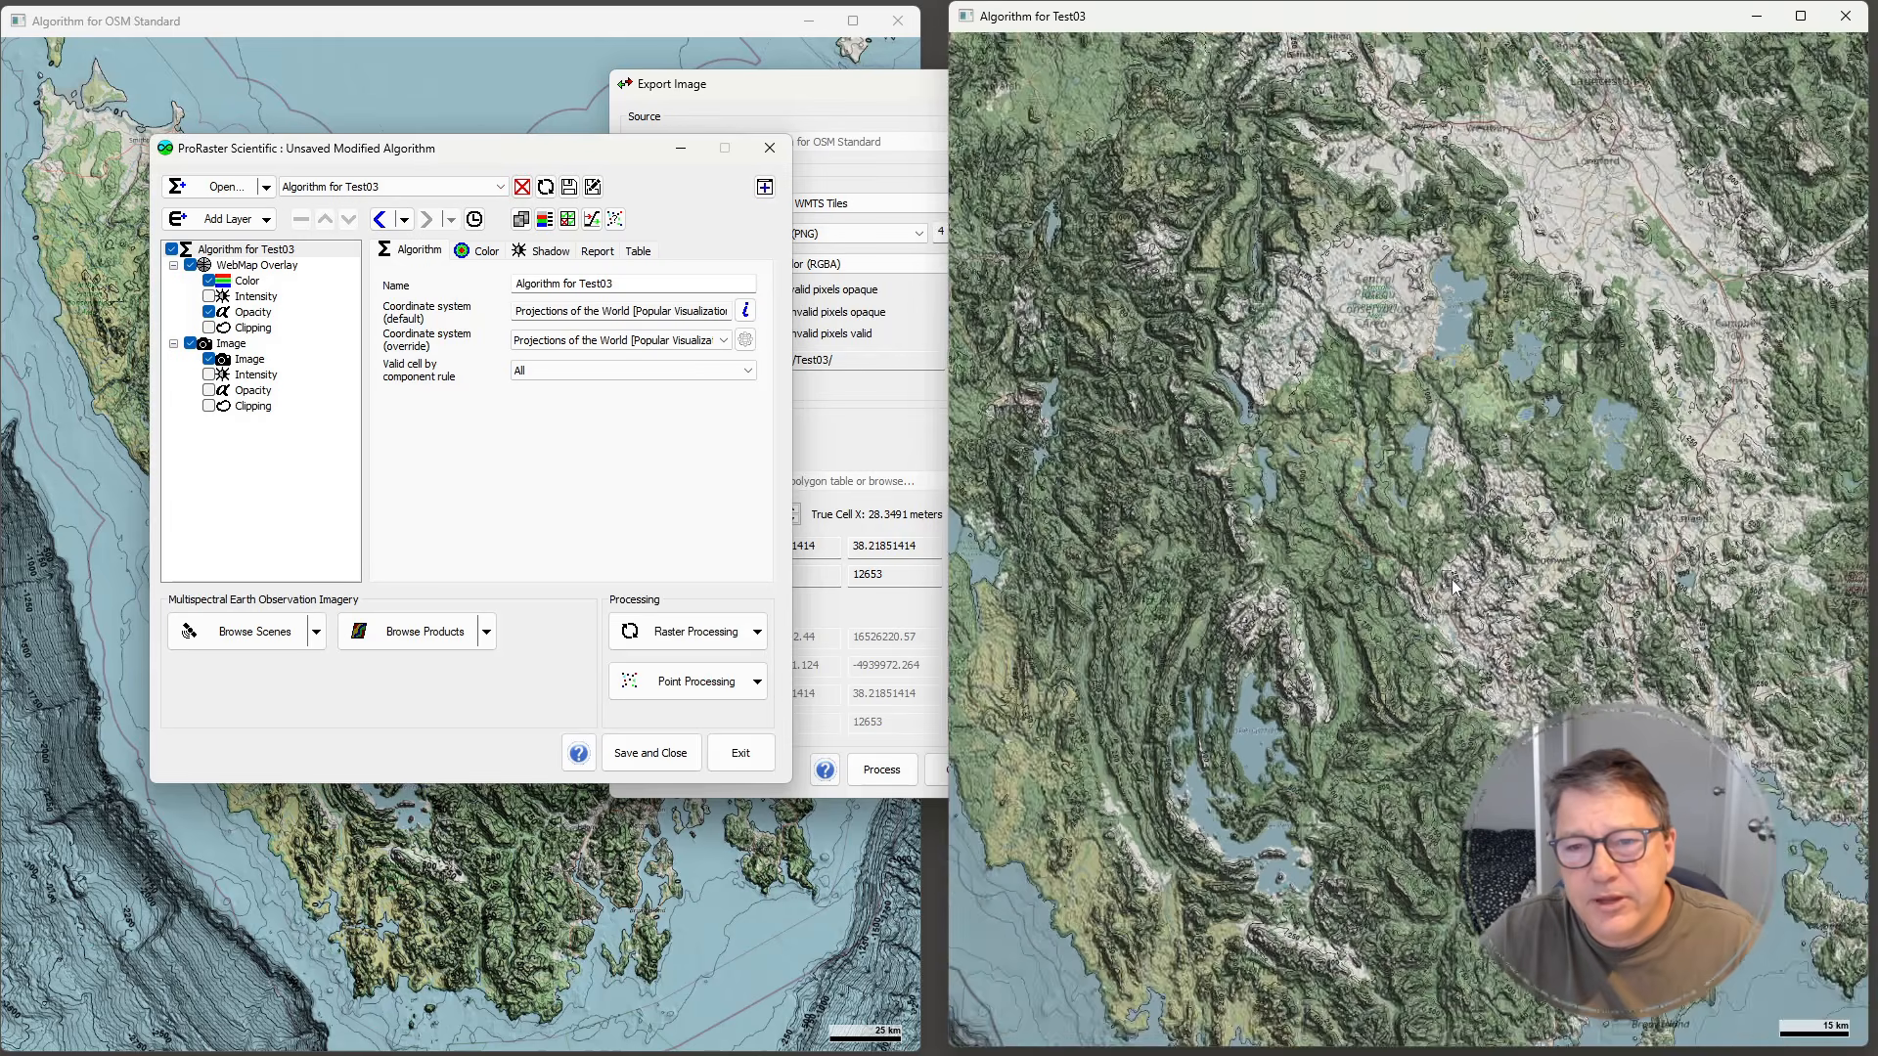
{"action": "scroll", "coordinate": [1453, 585], "scroll_direction": "down", "scroll_amount": 2}
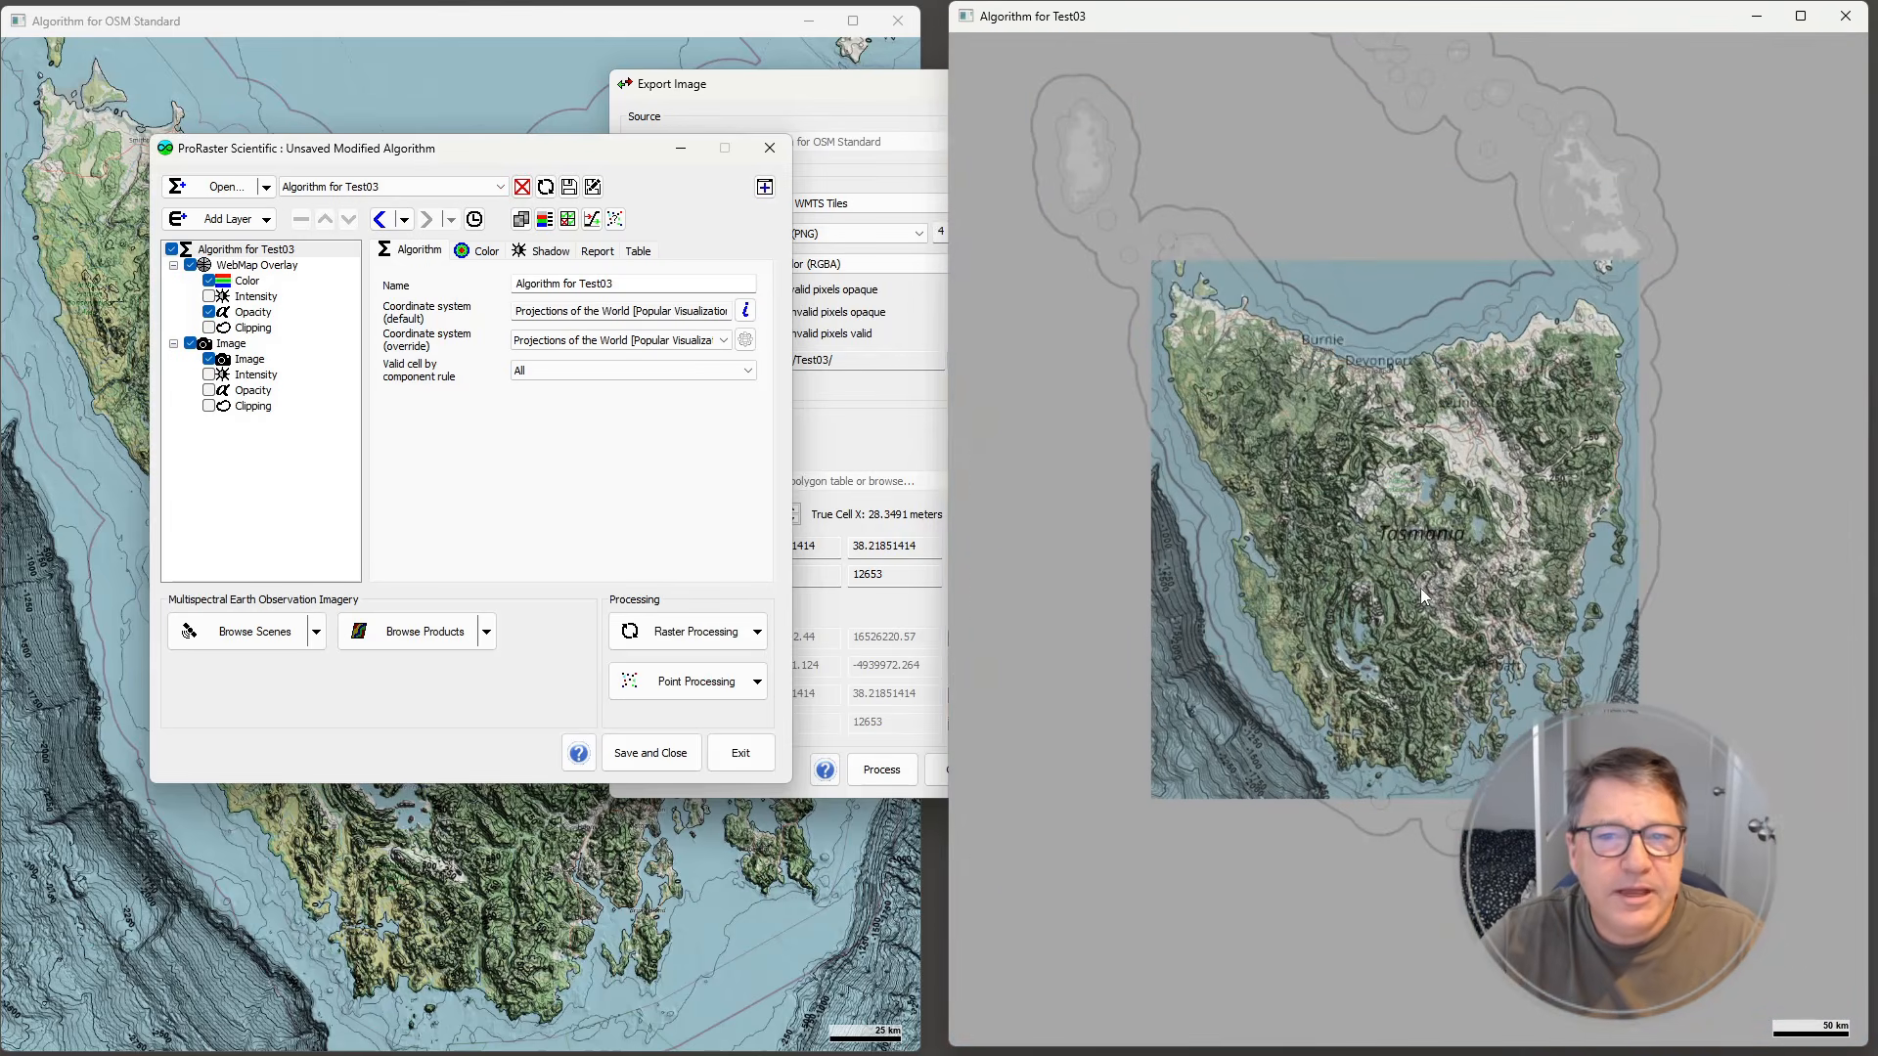
- Return to the image export settings of the OSM Standard algorithm and review the available output formats, including the HandyGPS offline maps
{"action": "left_click", "coordinate": [829, 90]}
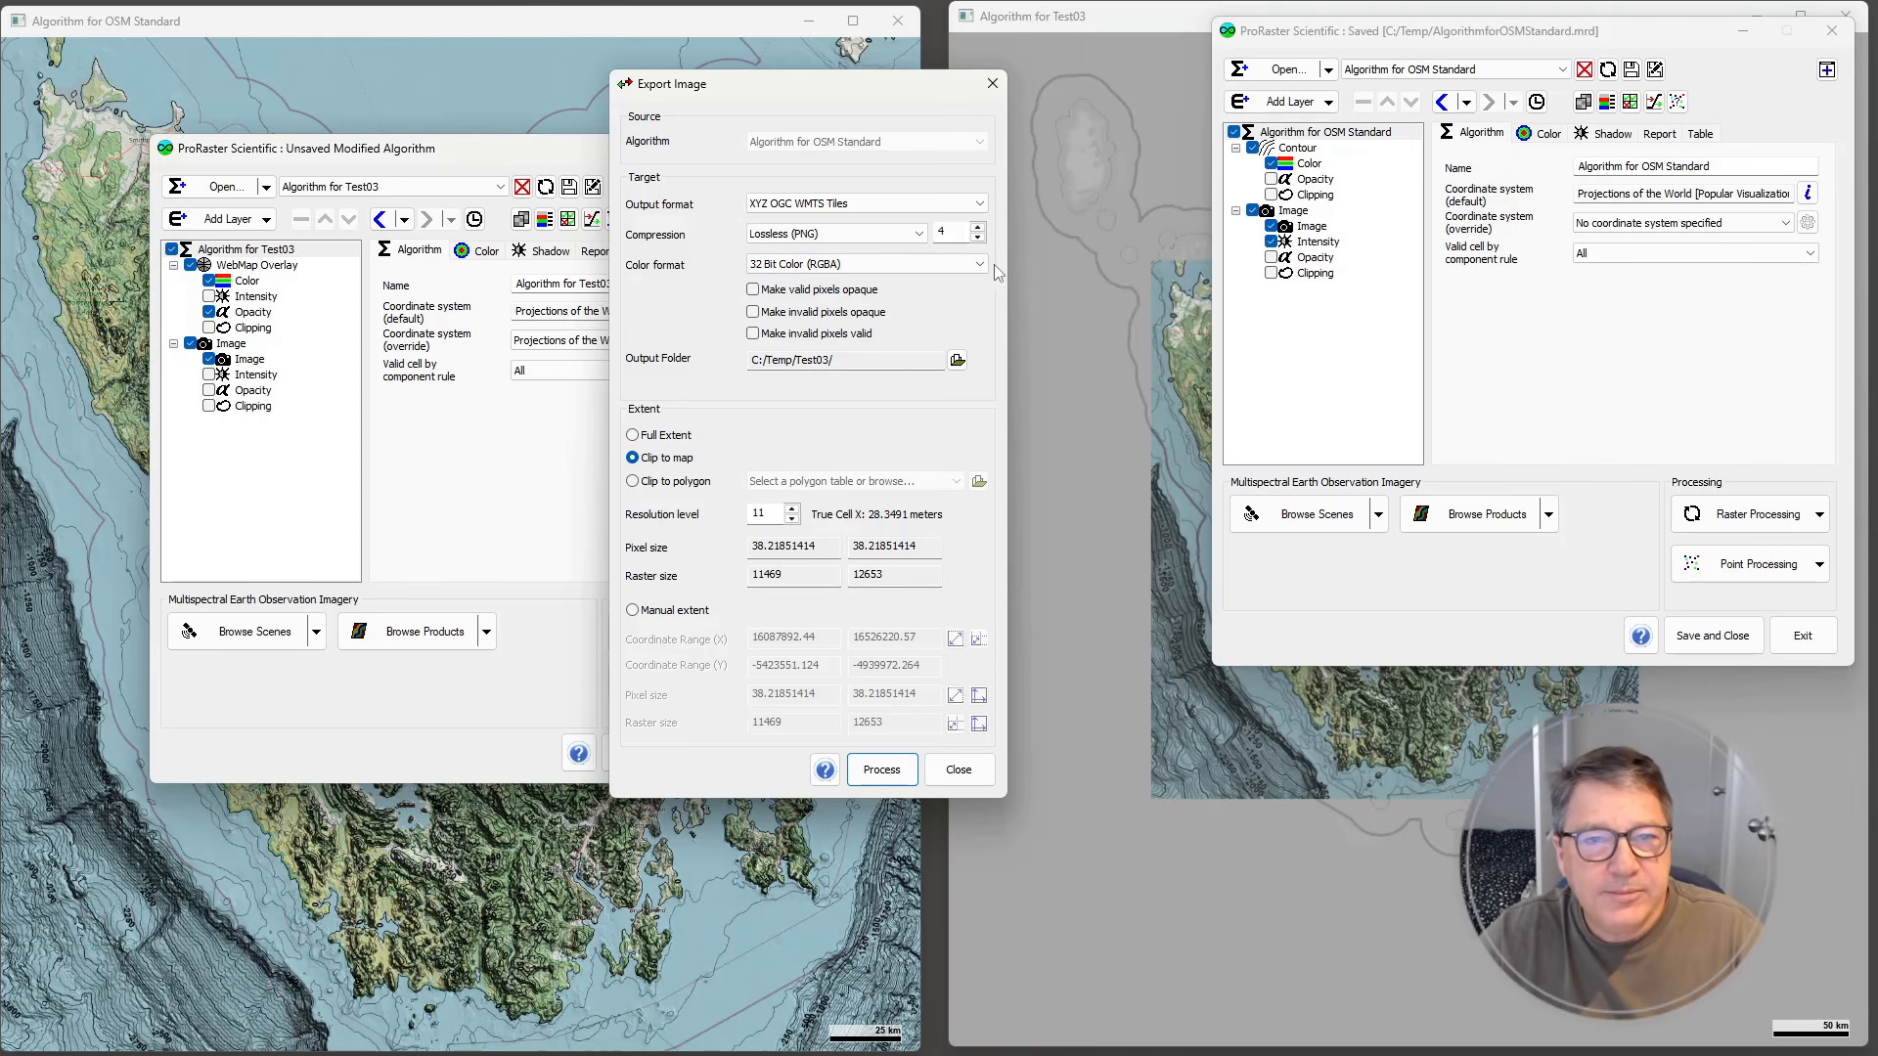
{"action": "left_click", "coordinate": [979, 203]}
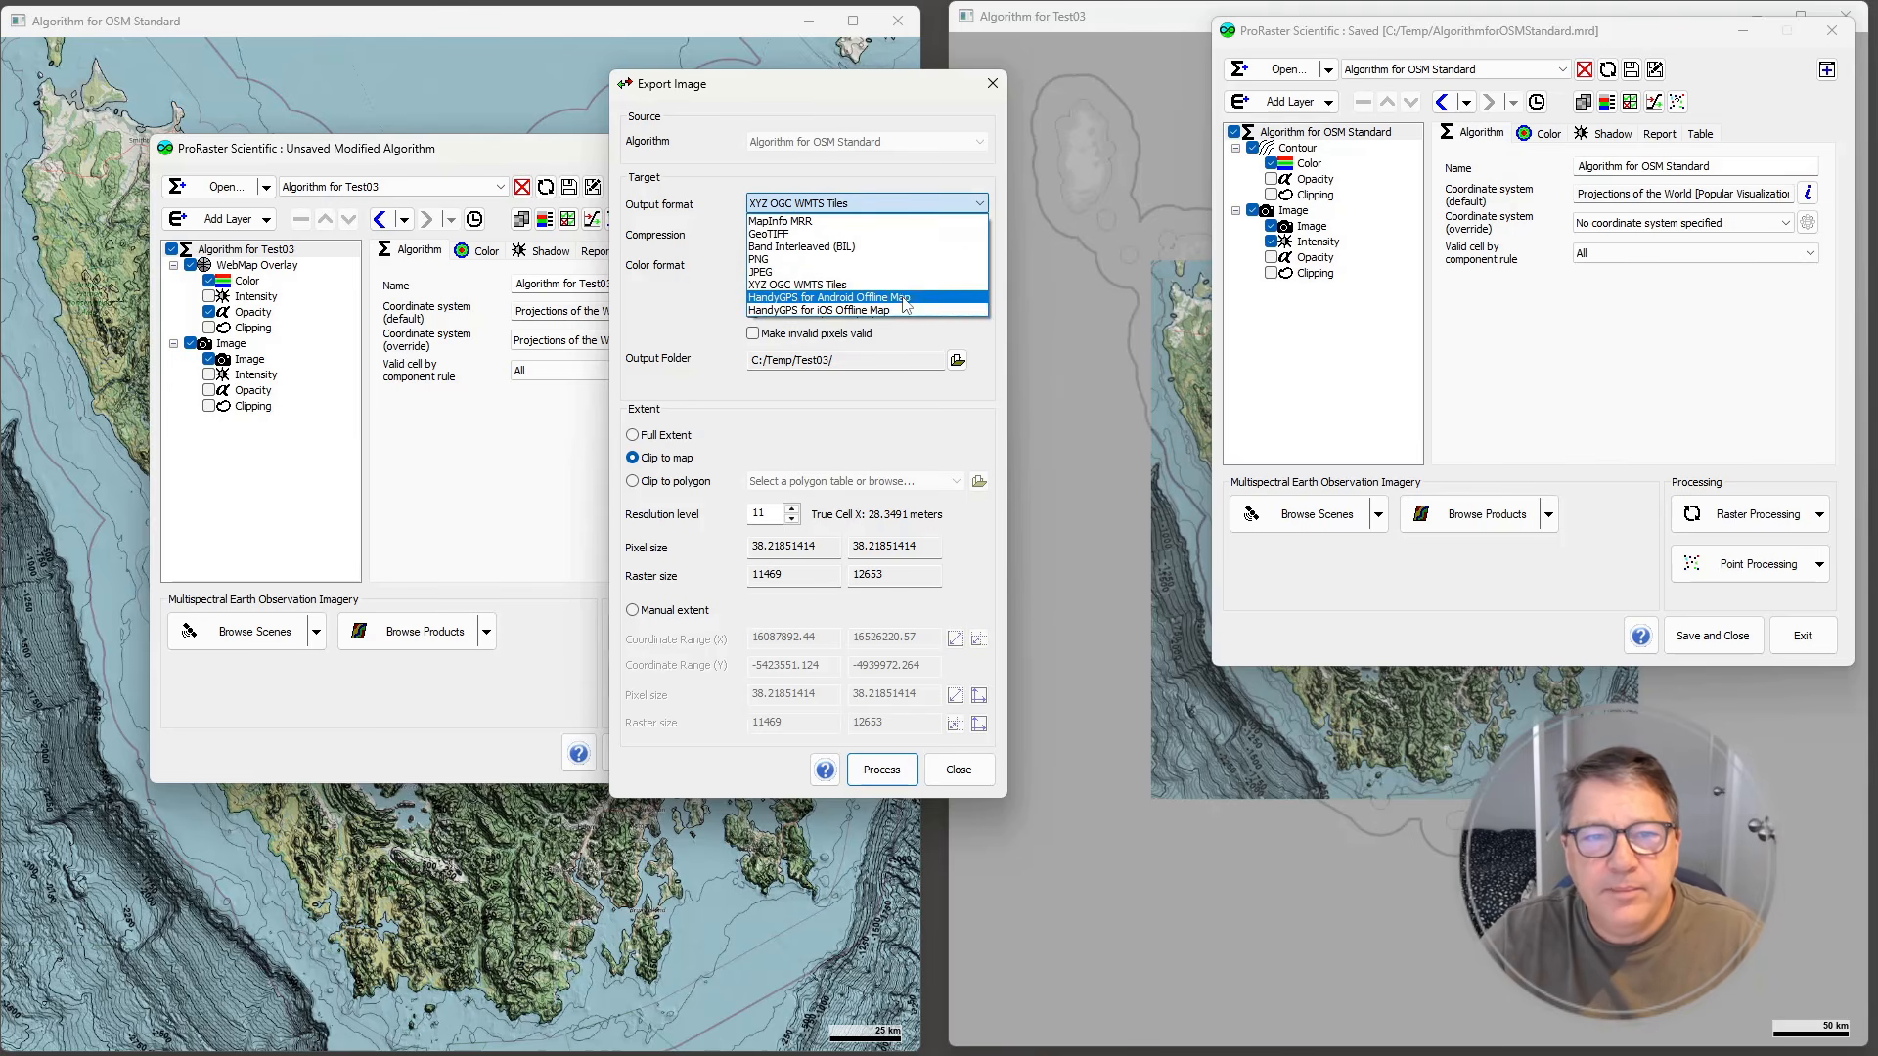
{"action": "left_click", "coordinate": [909, 188]}
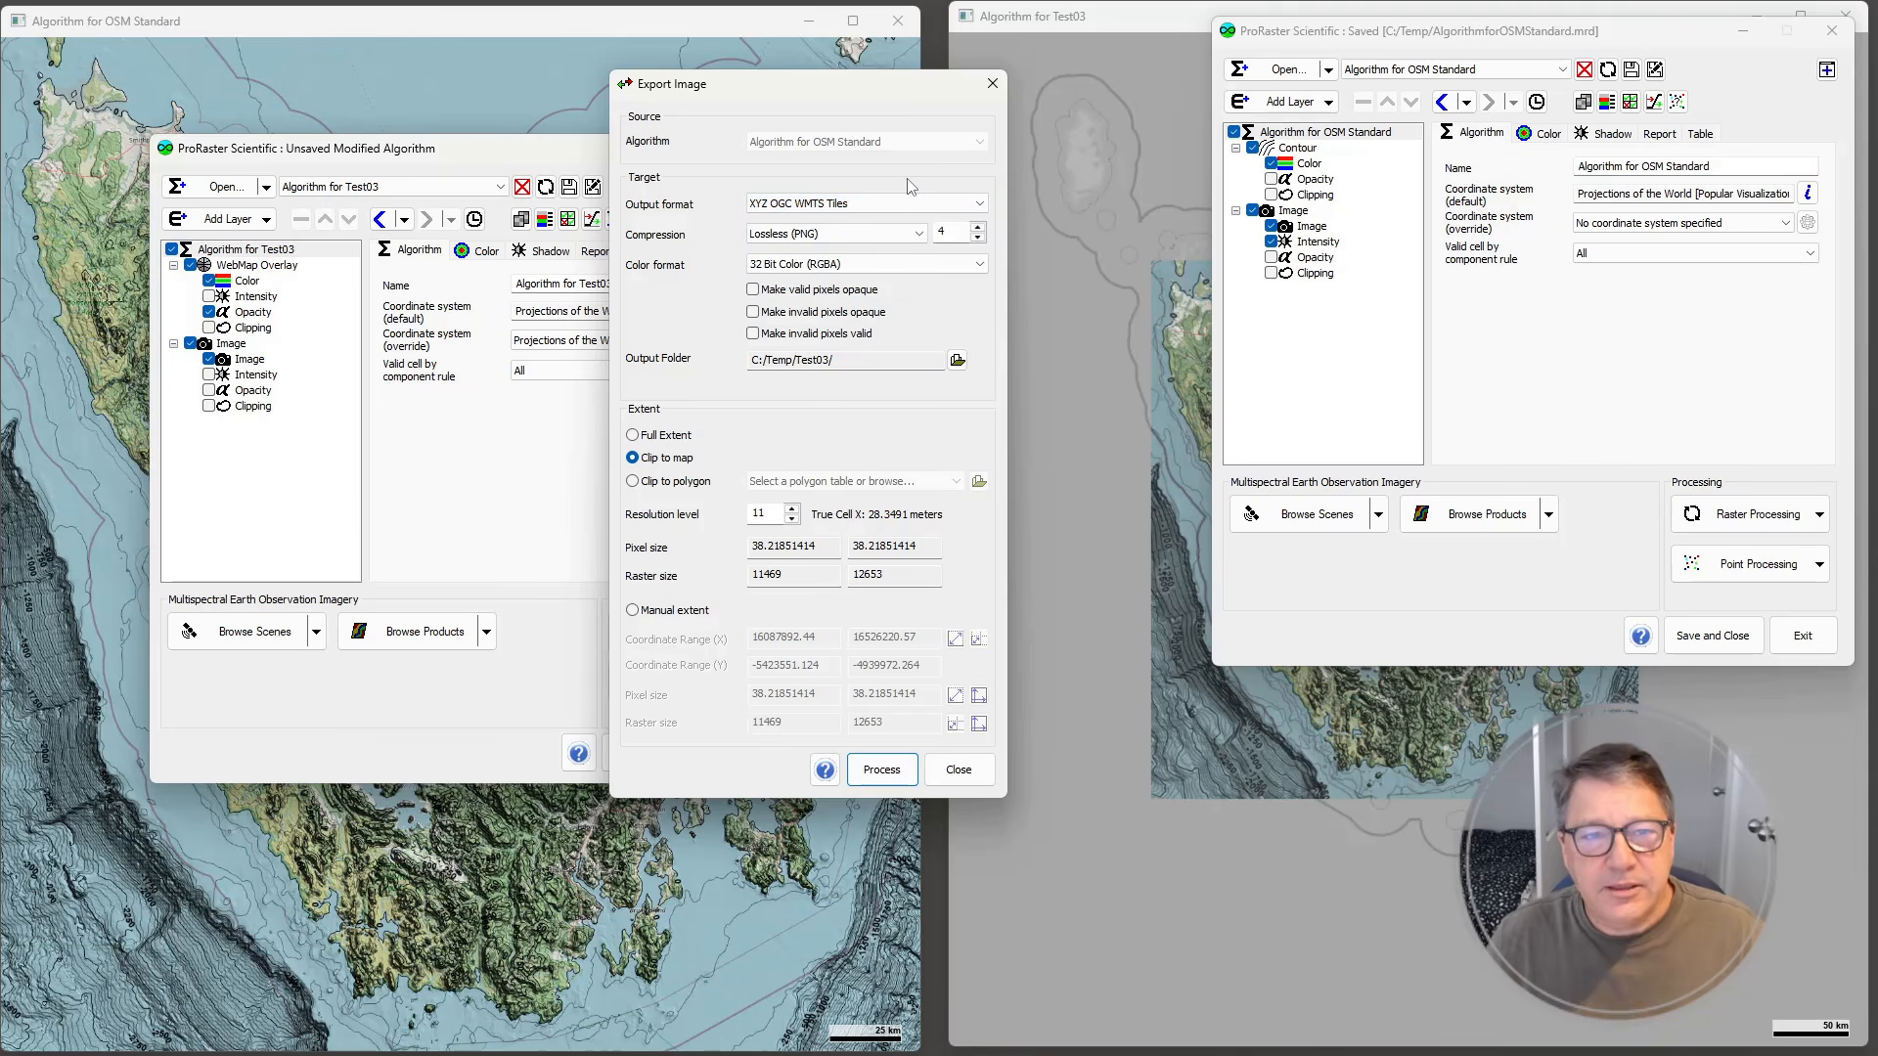